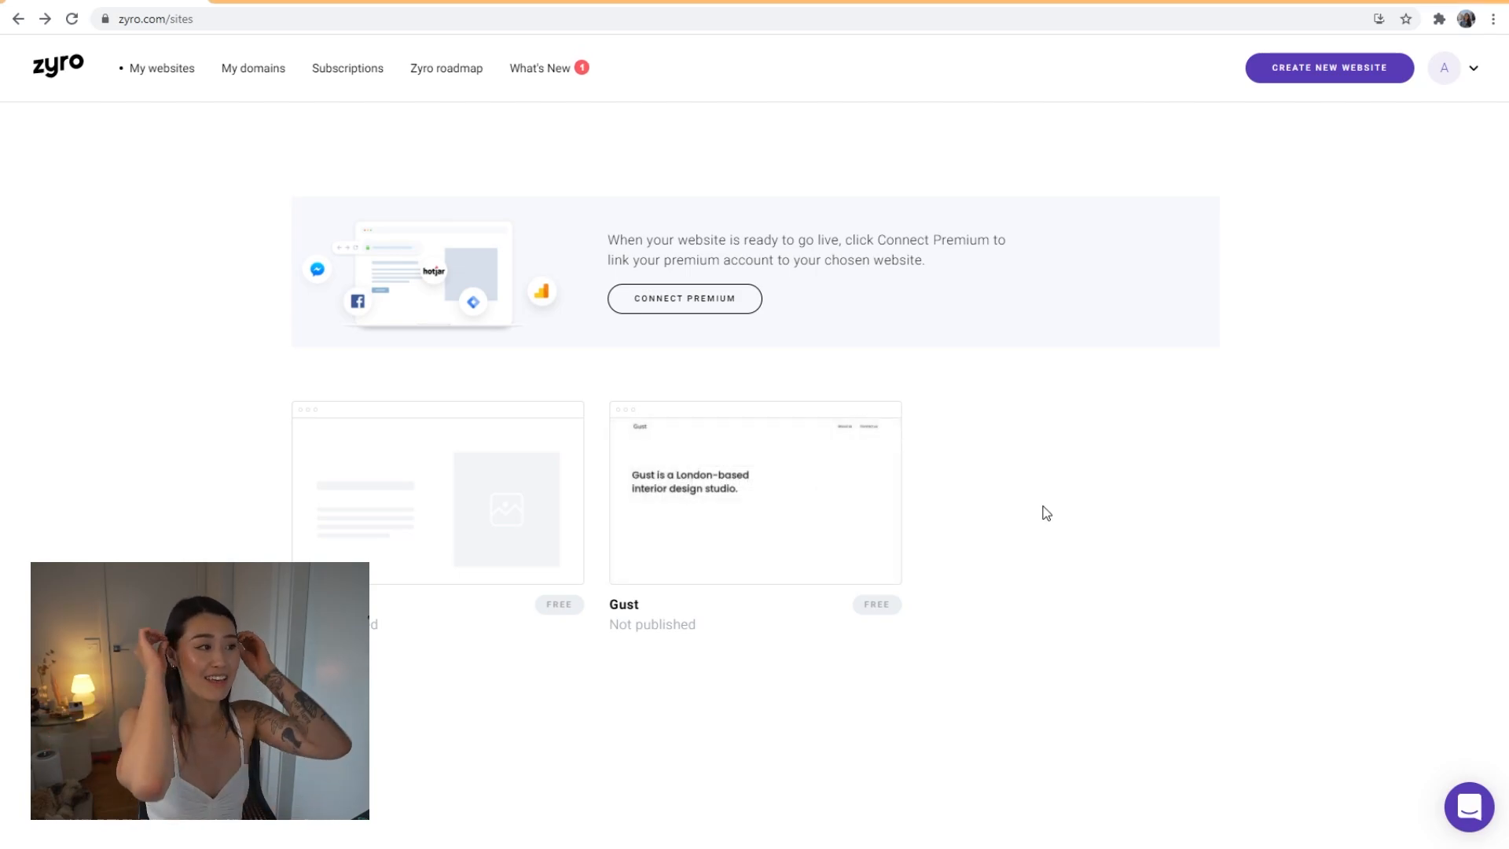
Create a new website from the blank template
left_click(1338, 69)
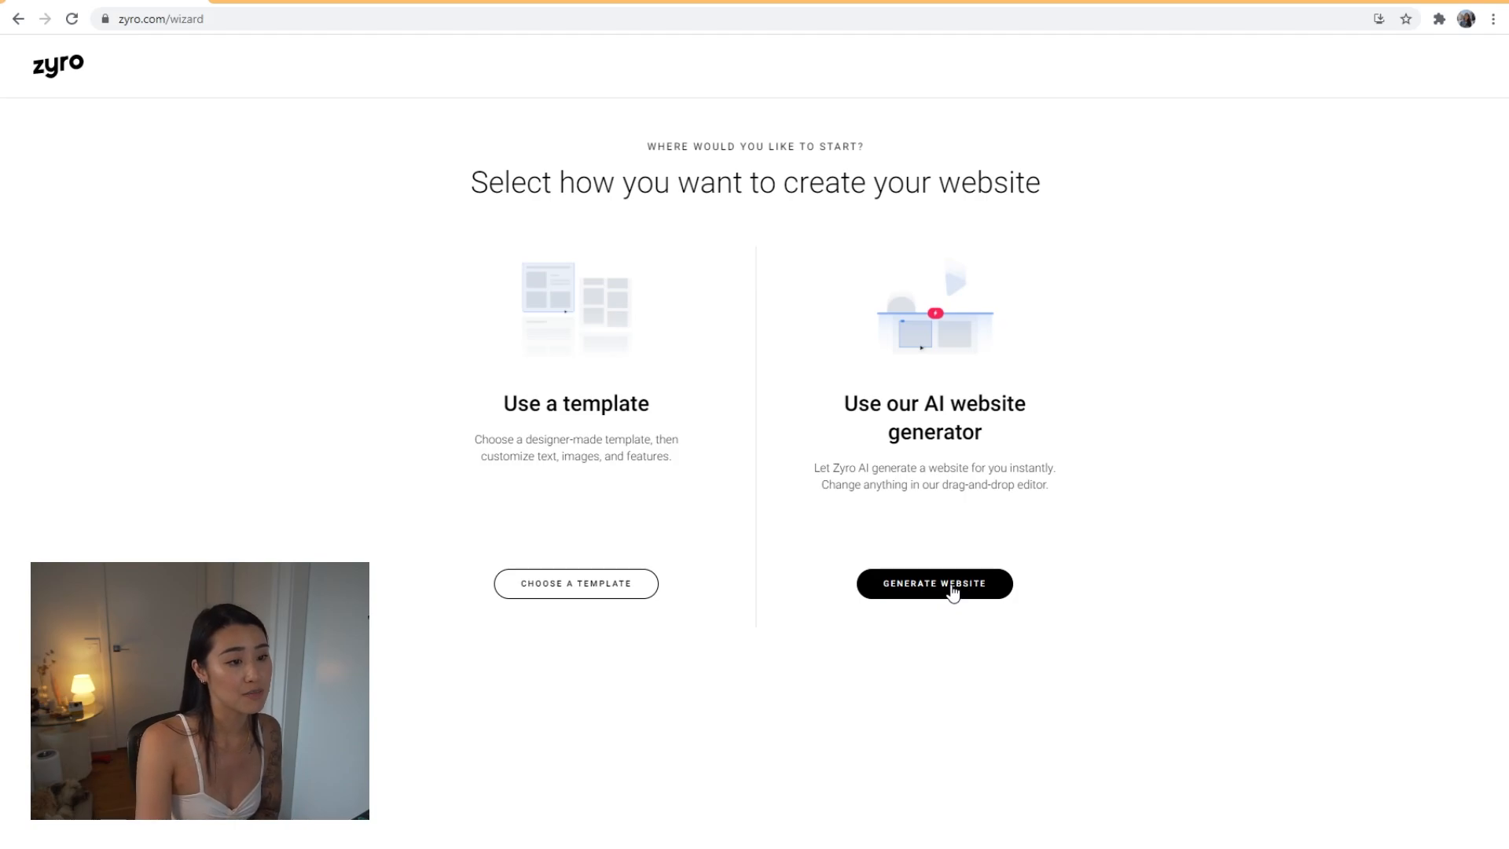
left_click(593, 593)
left_click(526, 657)
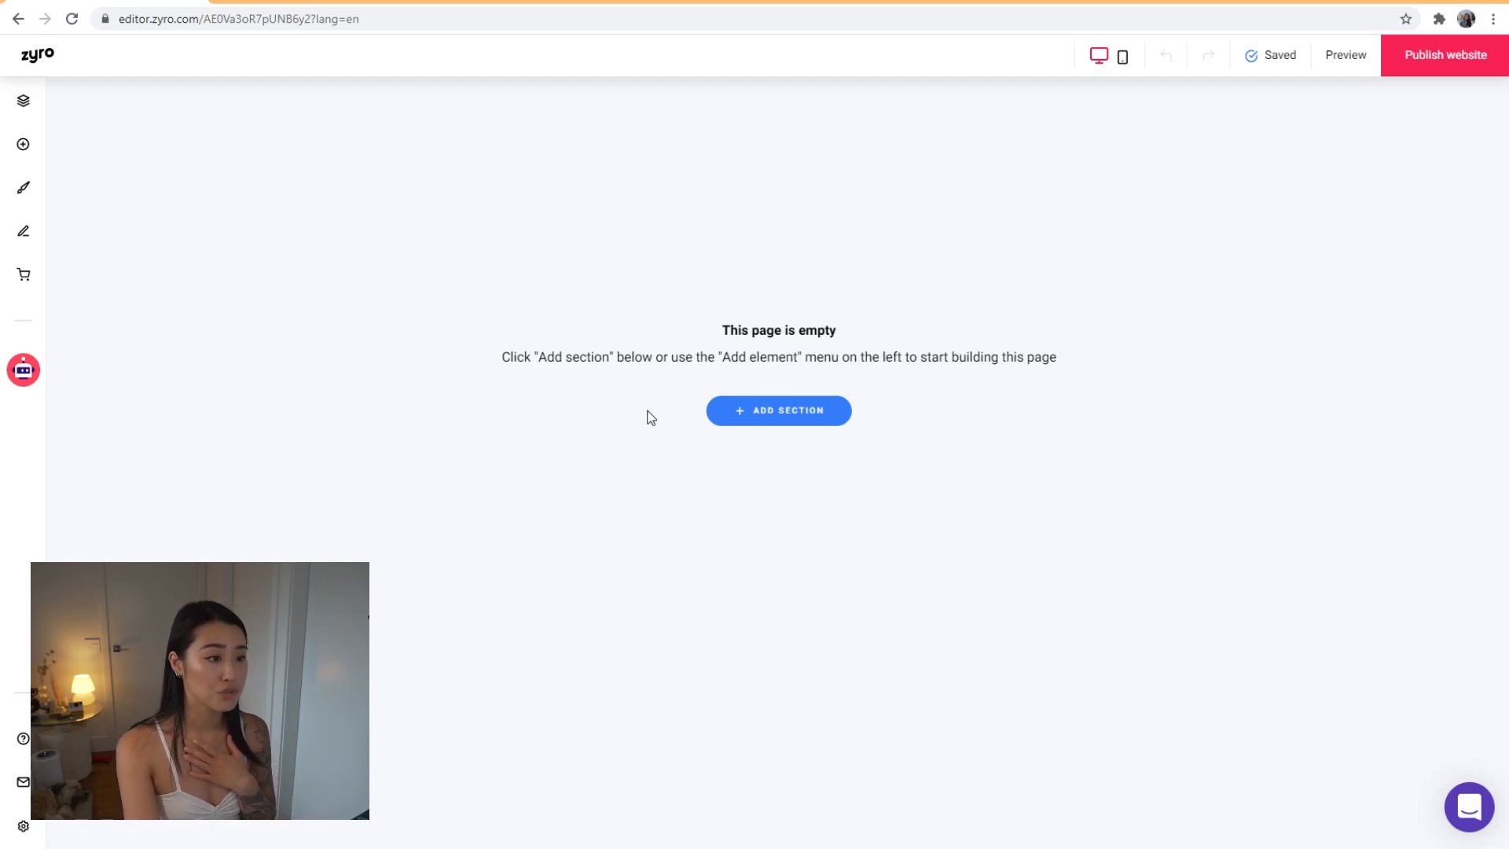
Open the website settings and examine the favicon and link preview image options under general settings
left_click(23, 826)
left_click(155, 546)
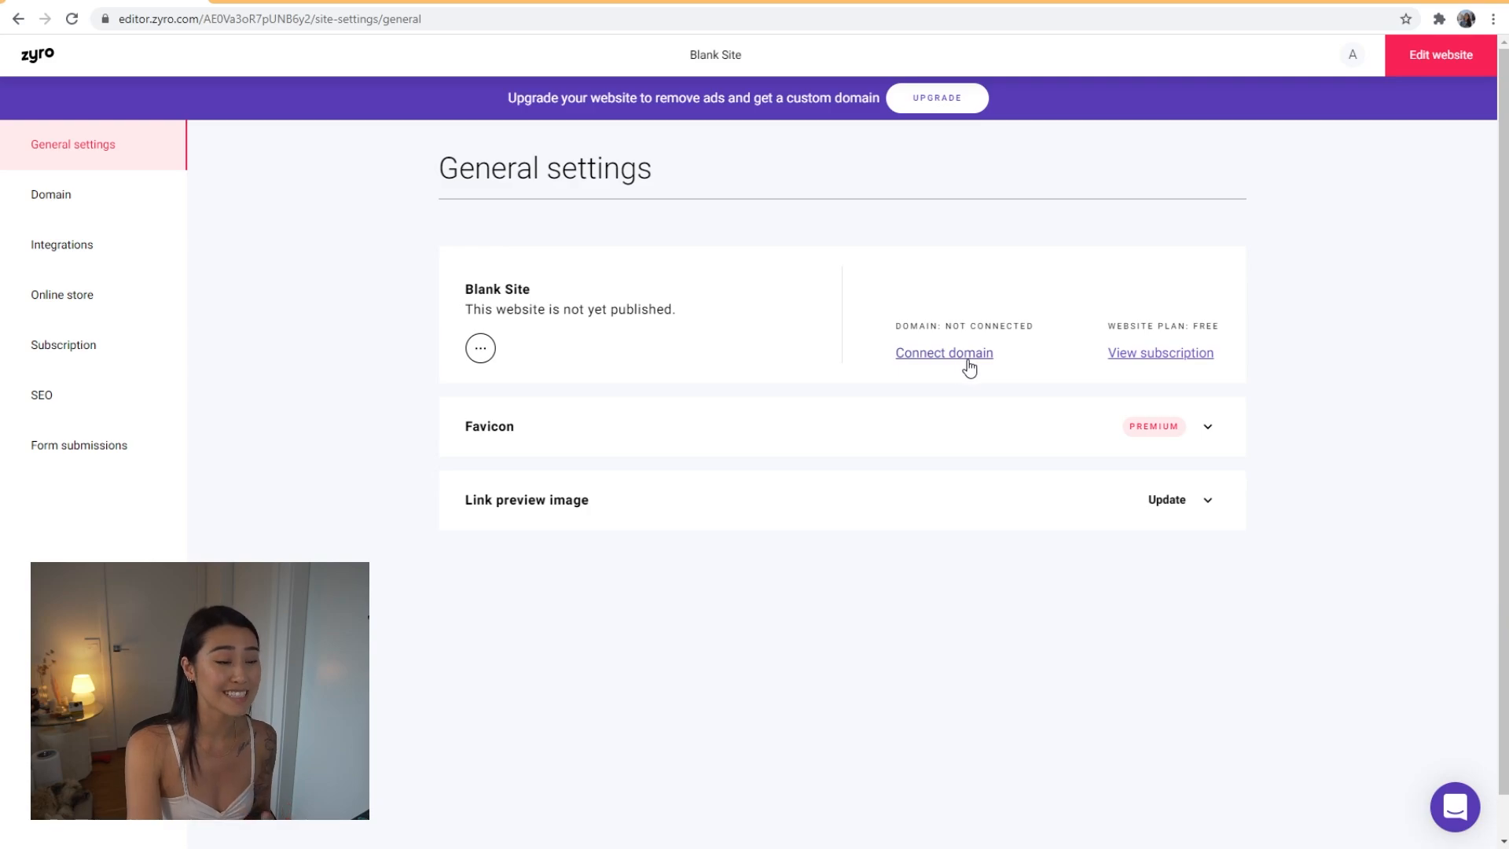
left_click(1210, 429)
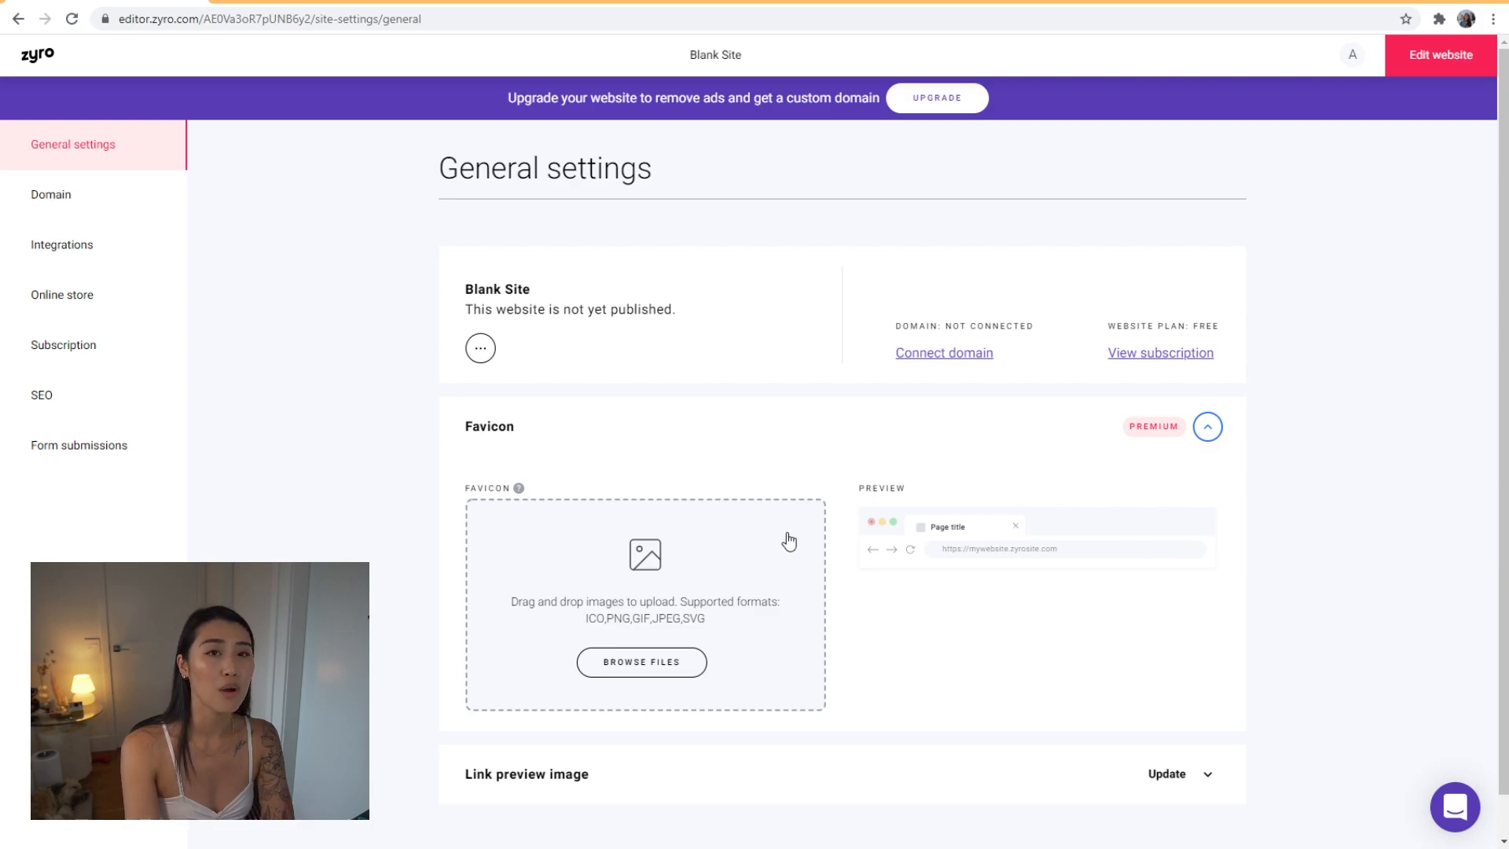
left_click(985, 789)
scroll(943, 778, "down", 3)
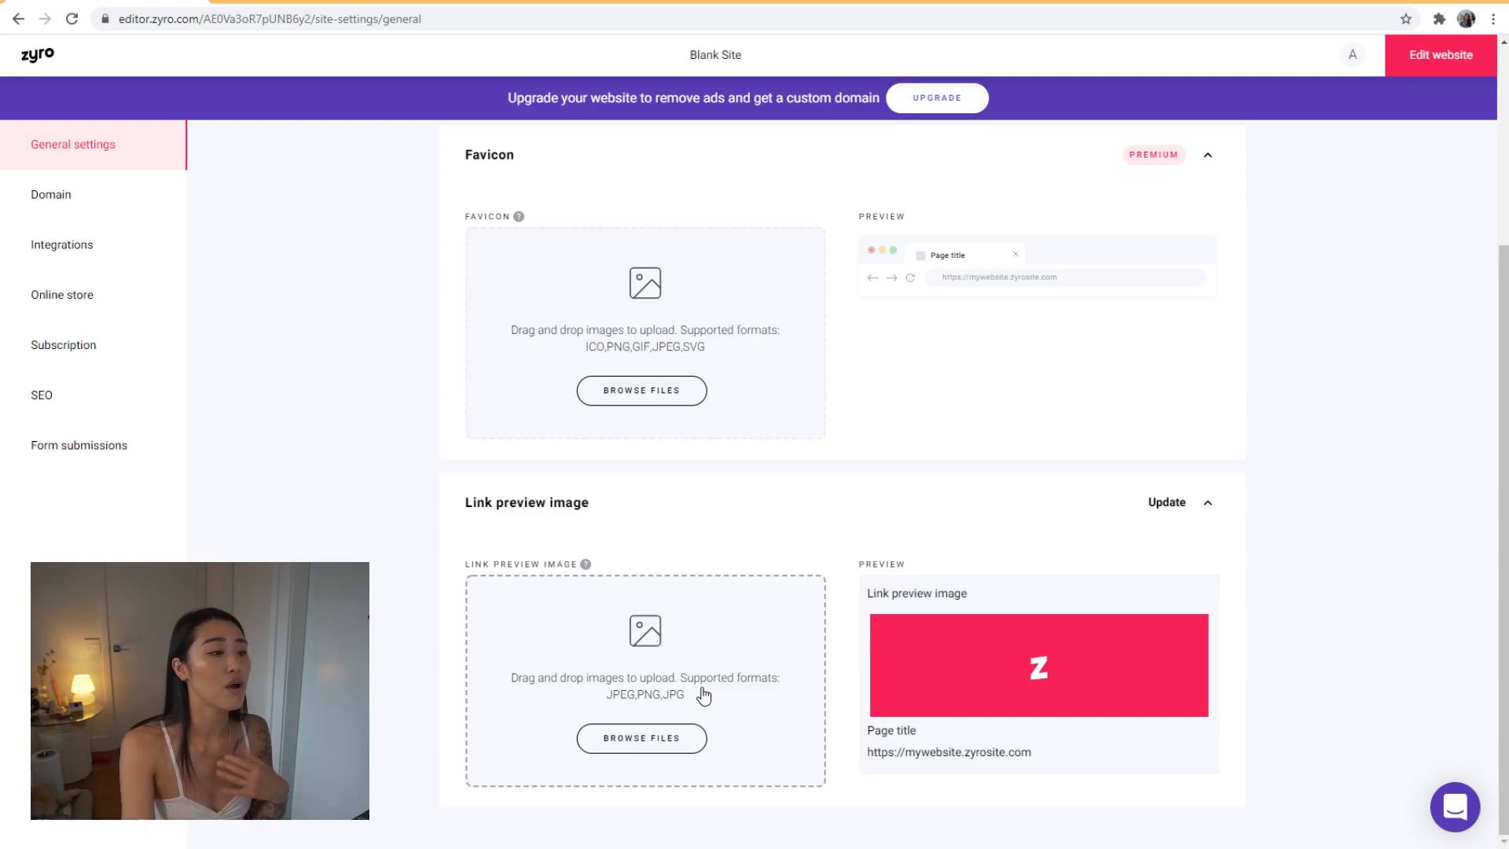
Examine the domain settings and the available integrations, expanding the Google Analytics and Stripe entries
left_click(138, 215)
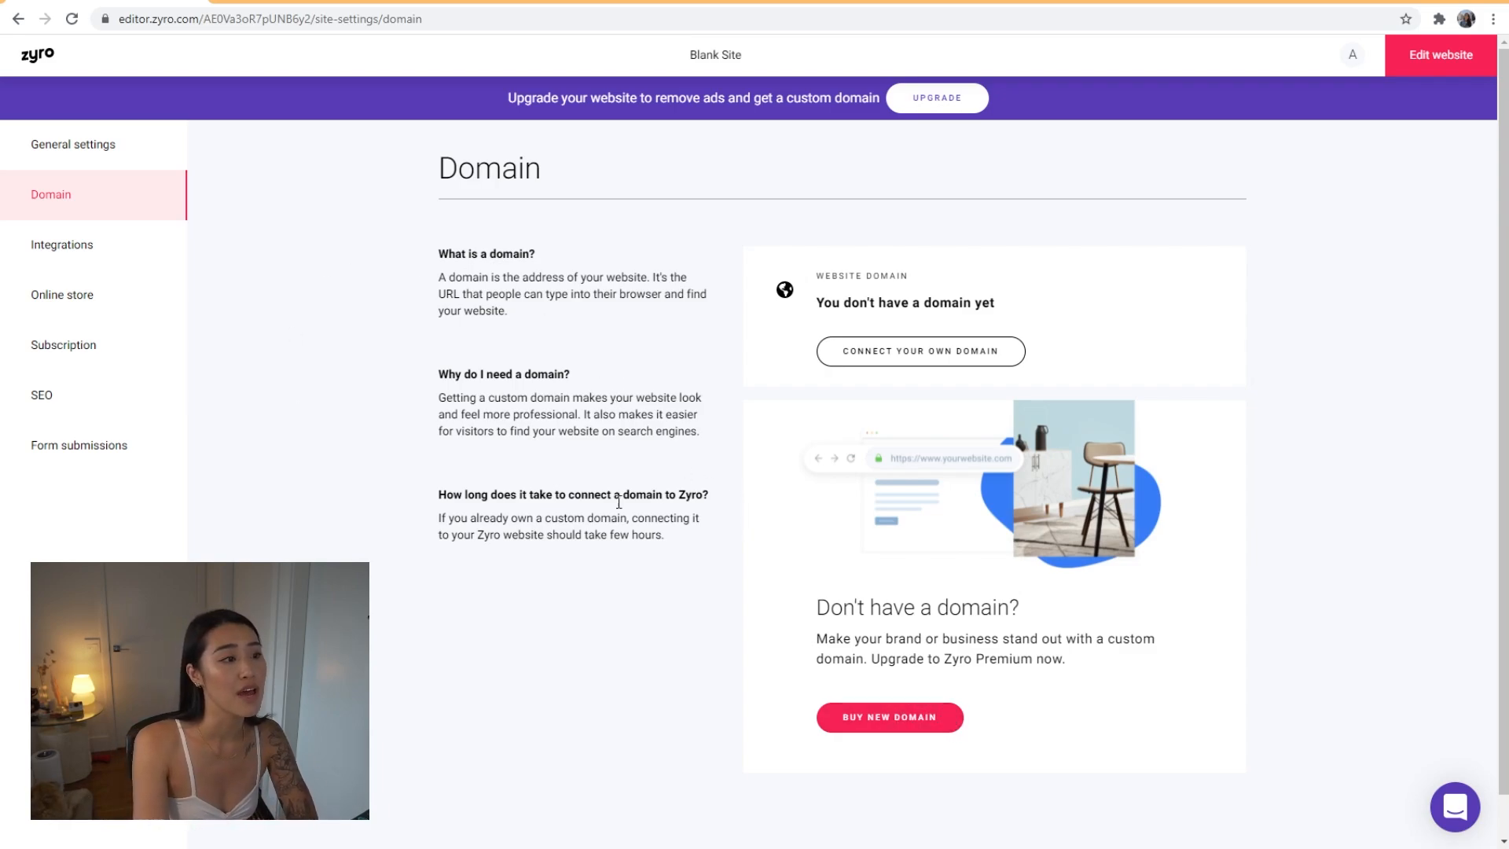
left_click(106, 253)
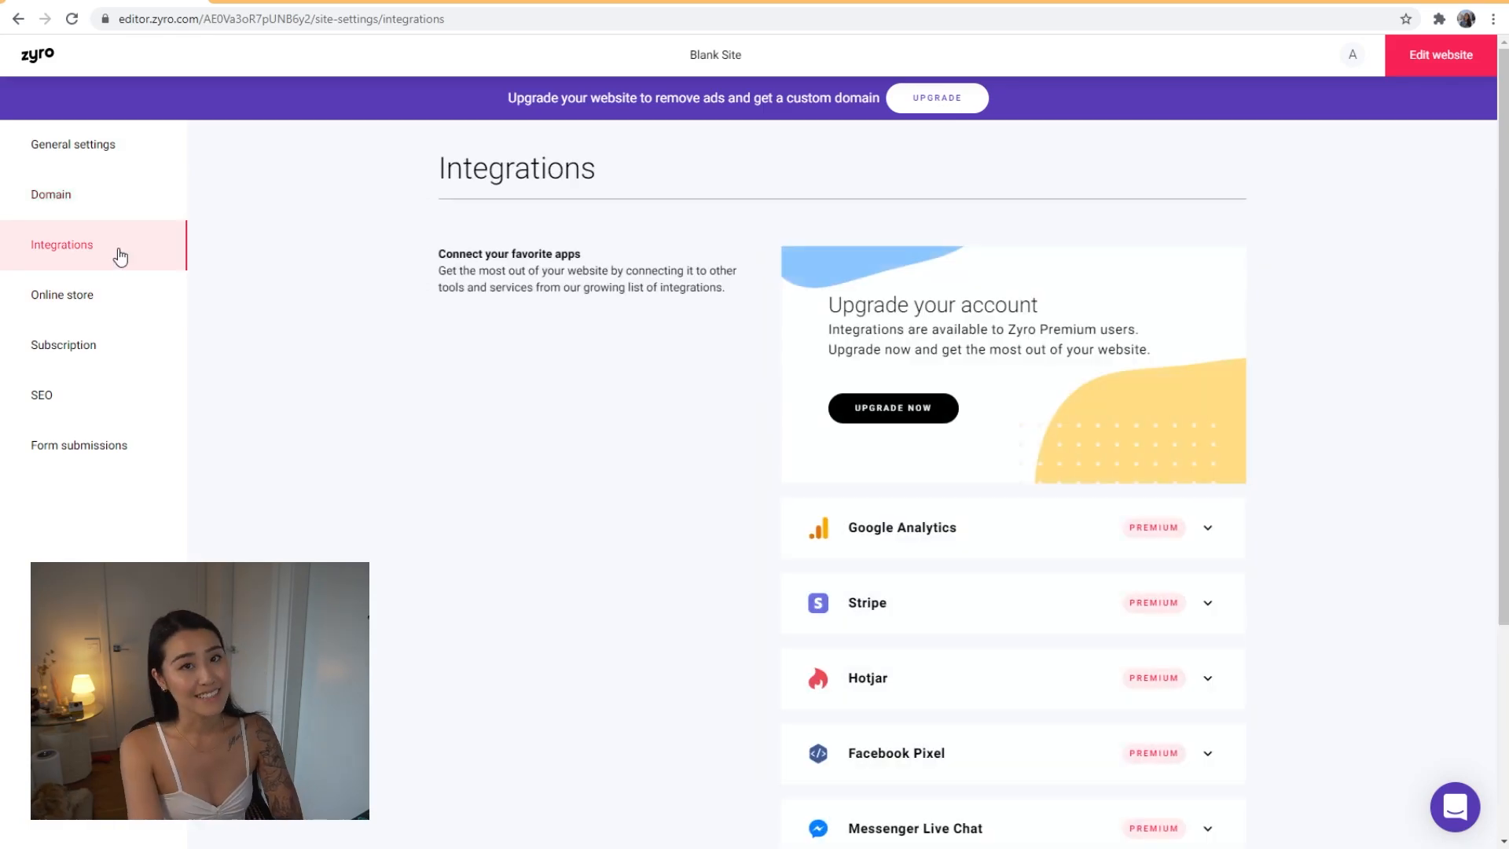
scroll(977, 539, "down", 4)
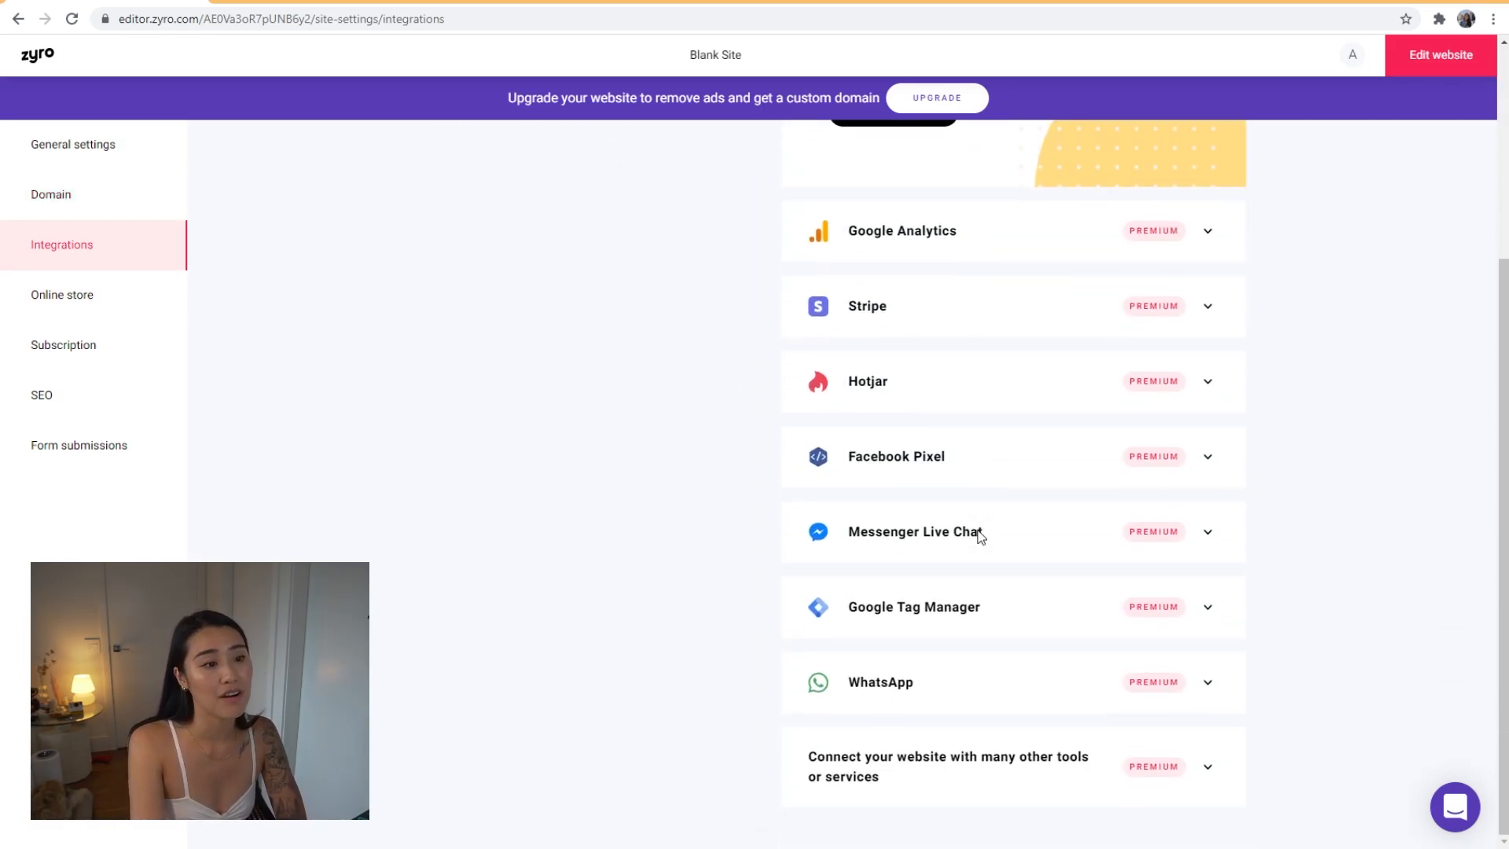
scroll(979, 532, "up", 4)
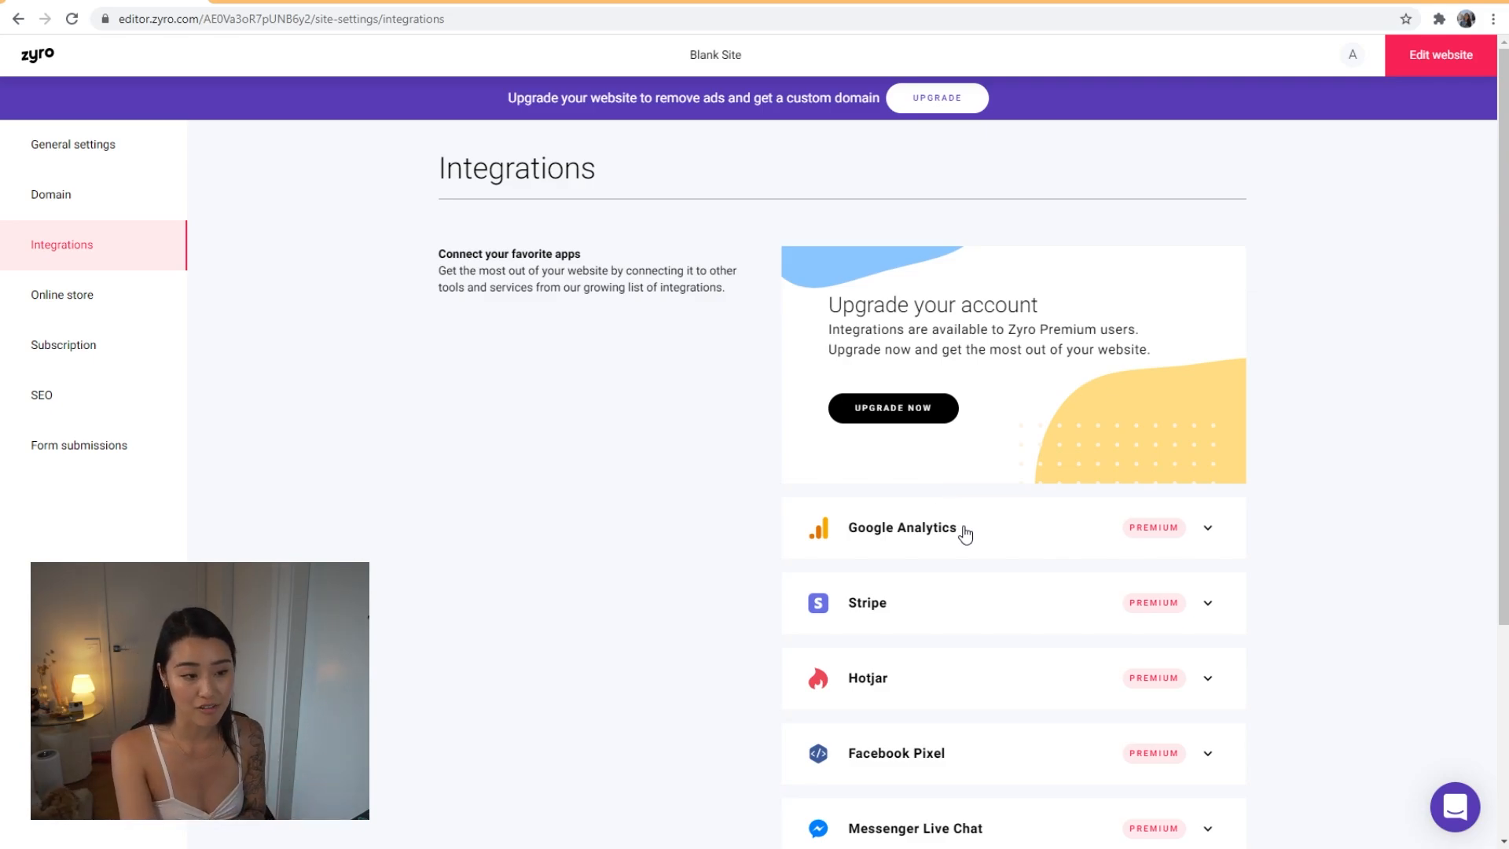
left_click(1046, 531)
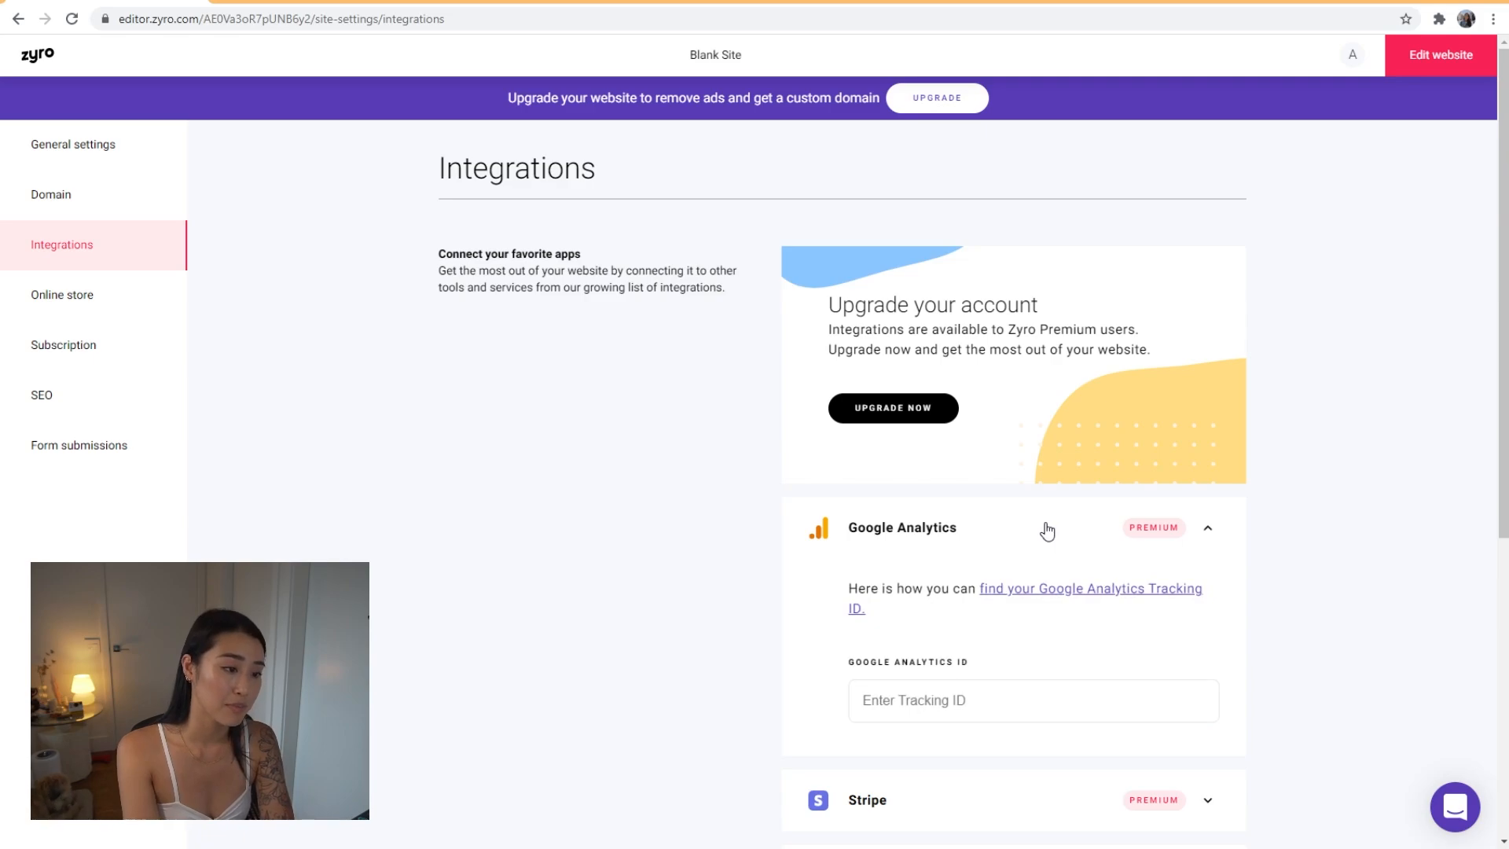
scroll(956, 509, "down", 3)
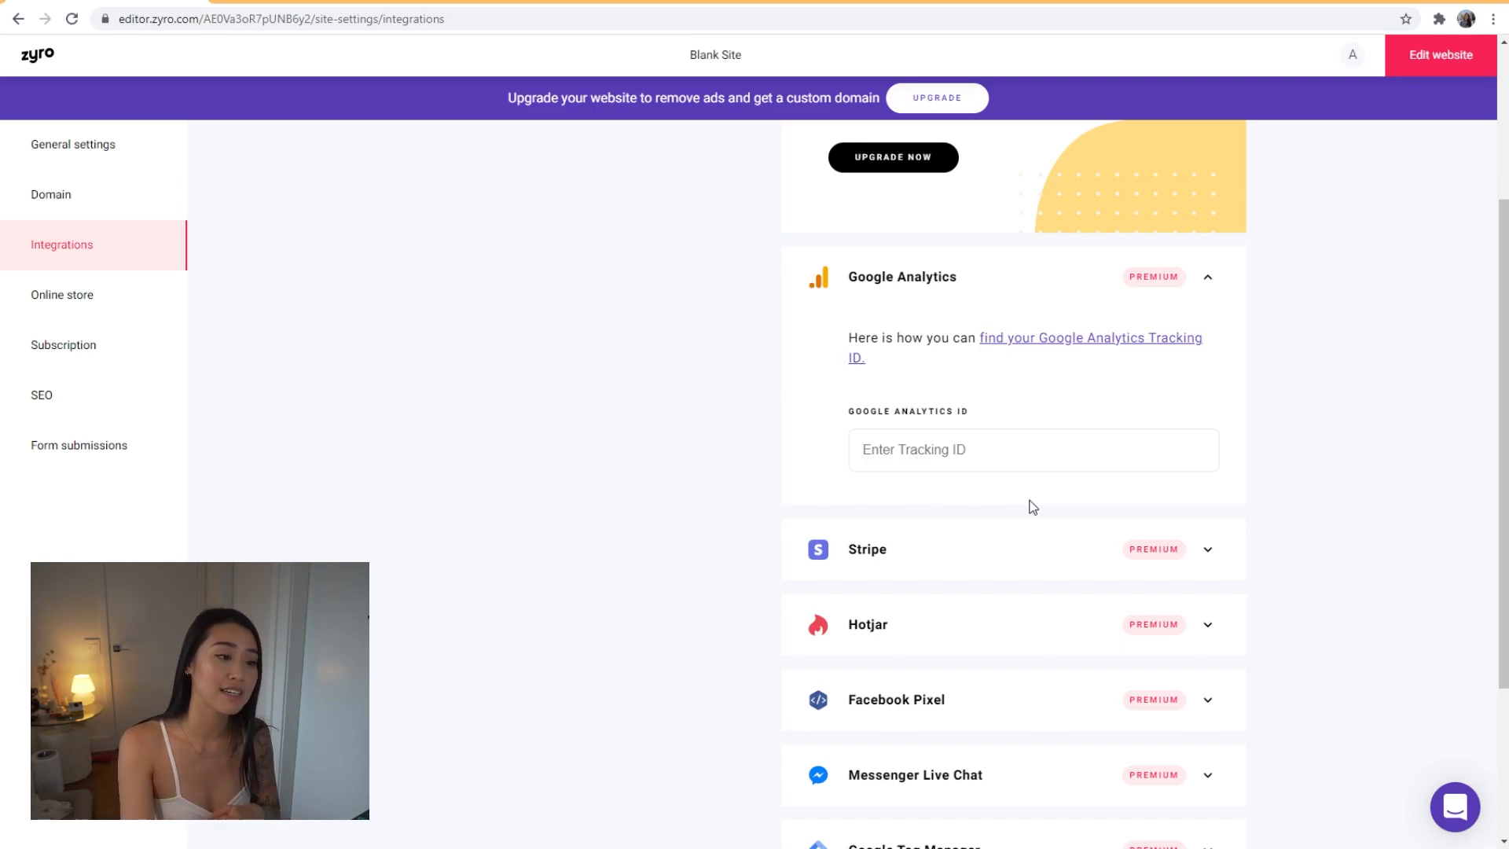
left_click(1208, 550)
scroll(1204, 541, "down", 4)
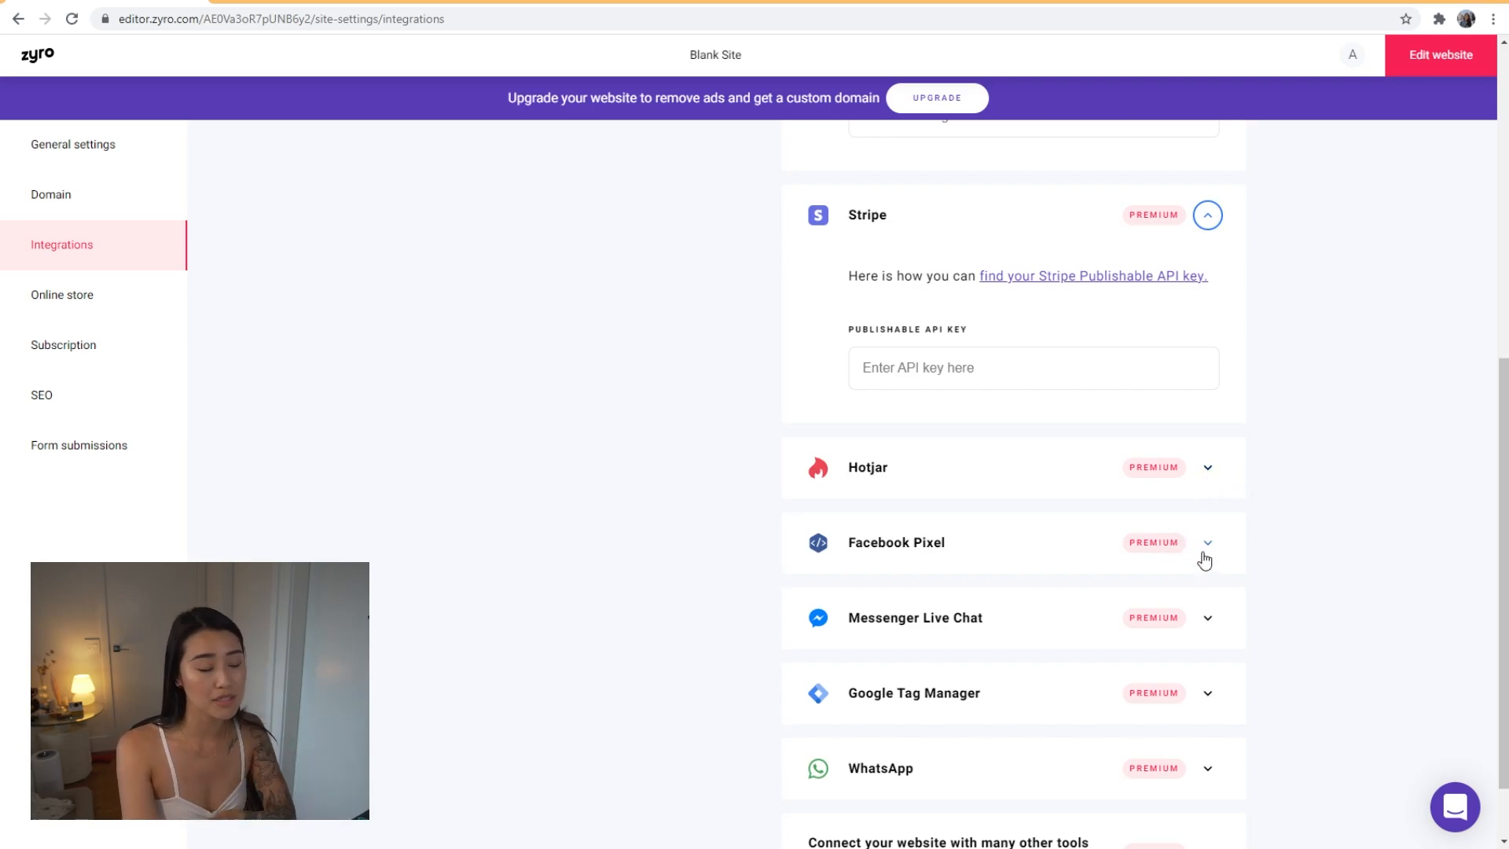
scroll(1226, 553, "down", 1)
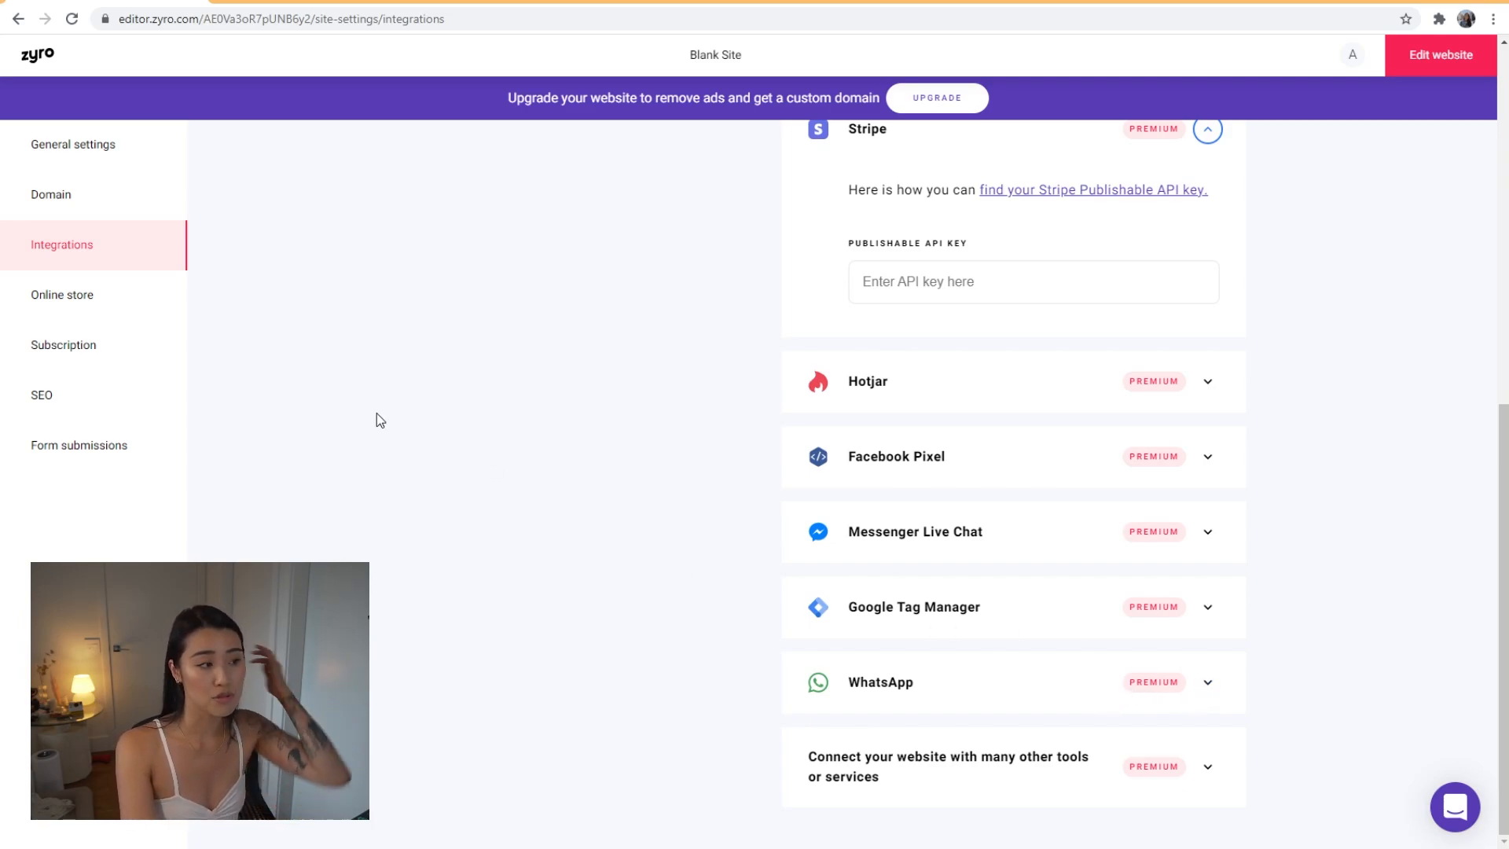
Examine the online store, SEO and form submissions settings, including the Home page's title and description fields
left_click(99, 302)
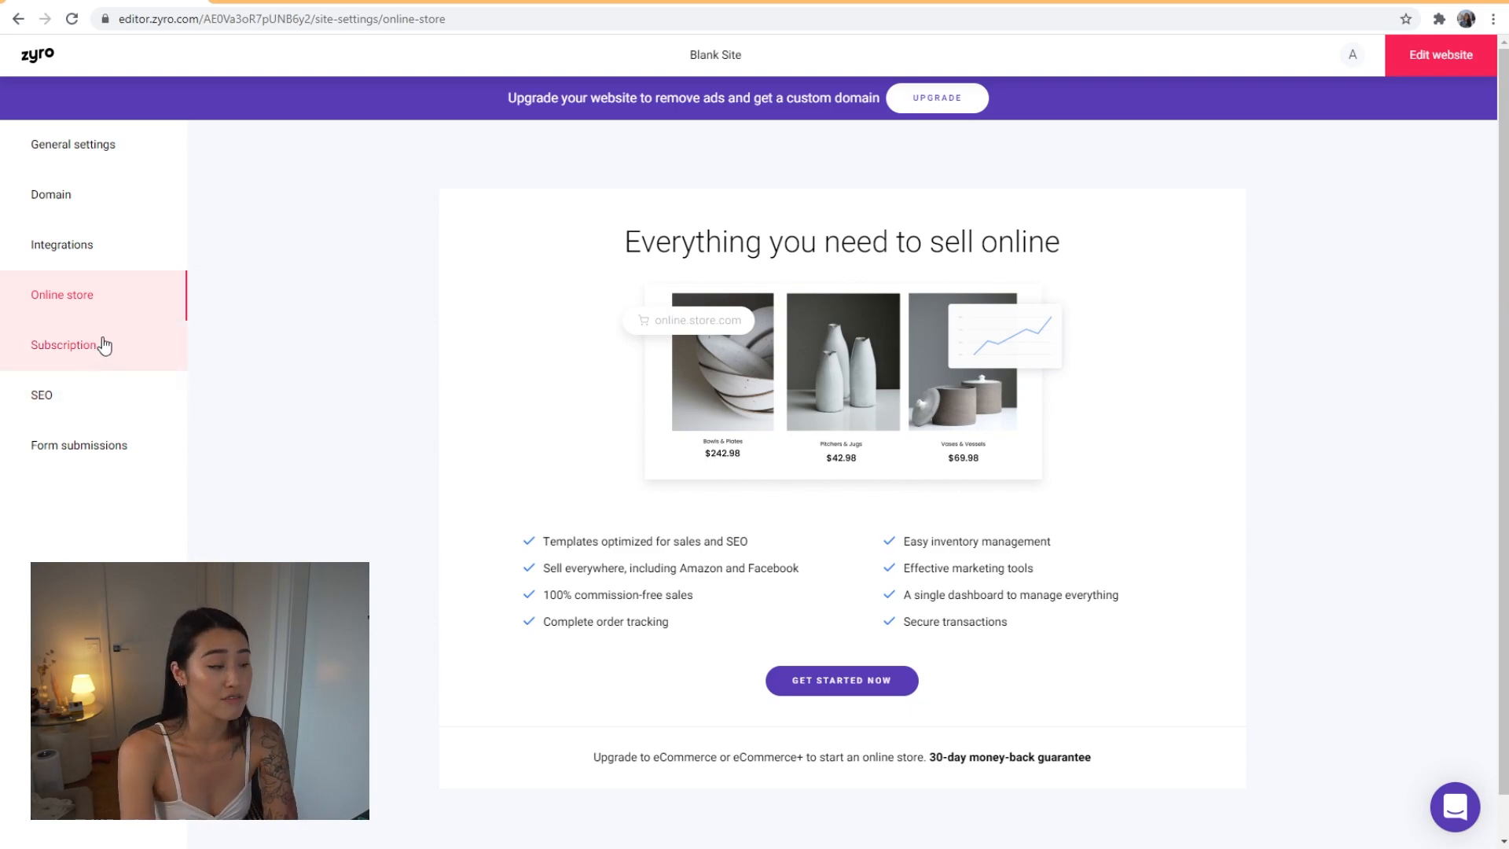
left_click(102, 376)
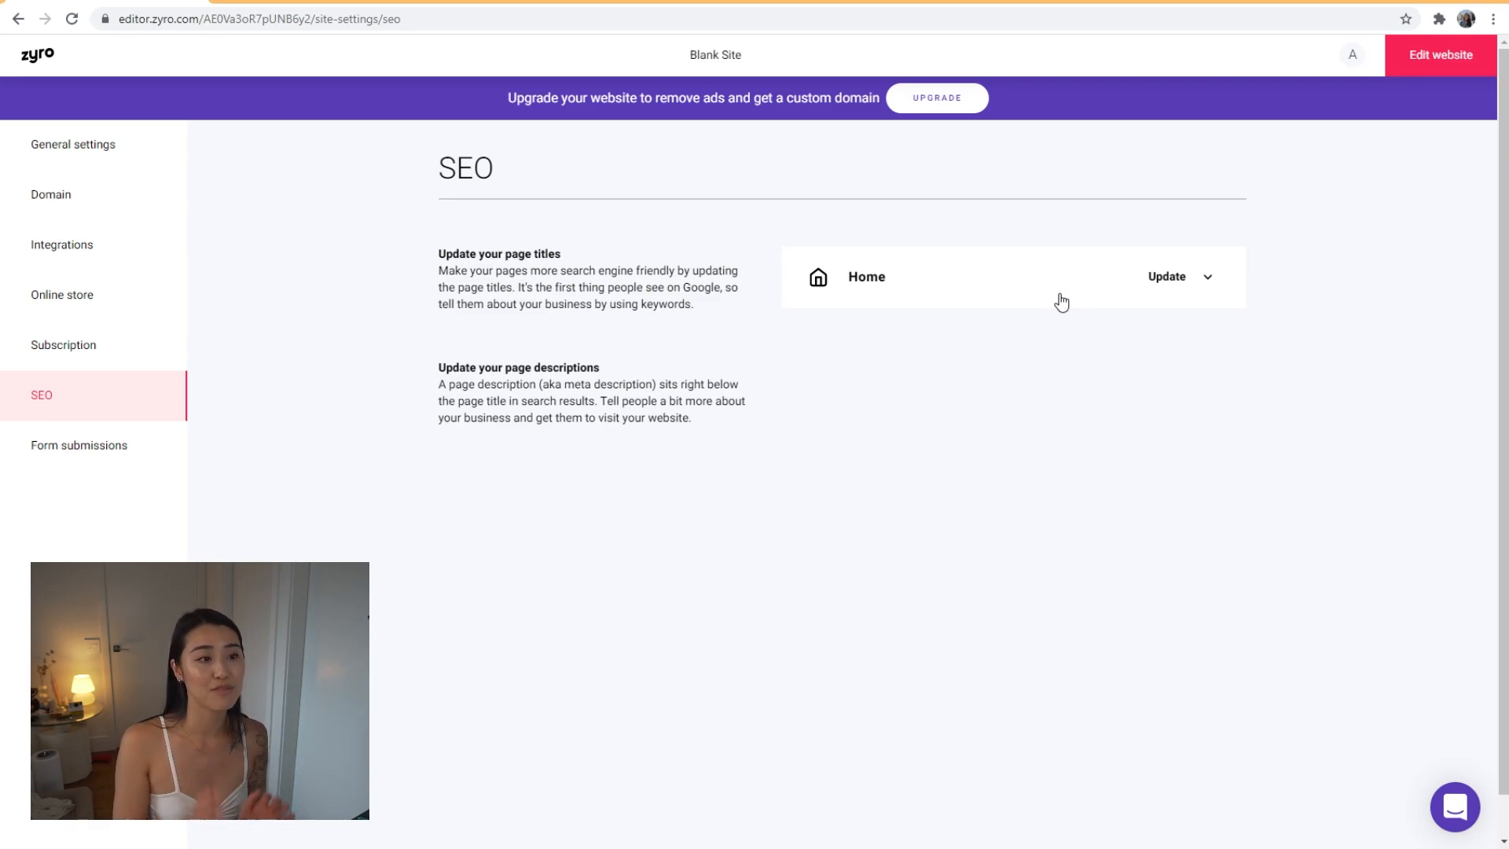
left_click(1207, 276)
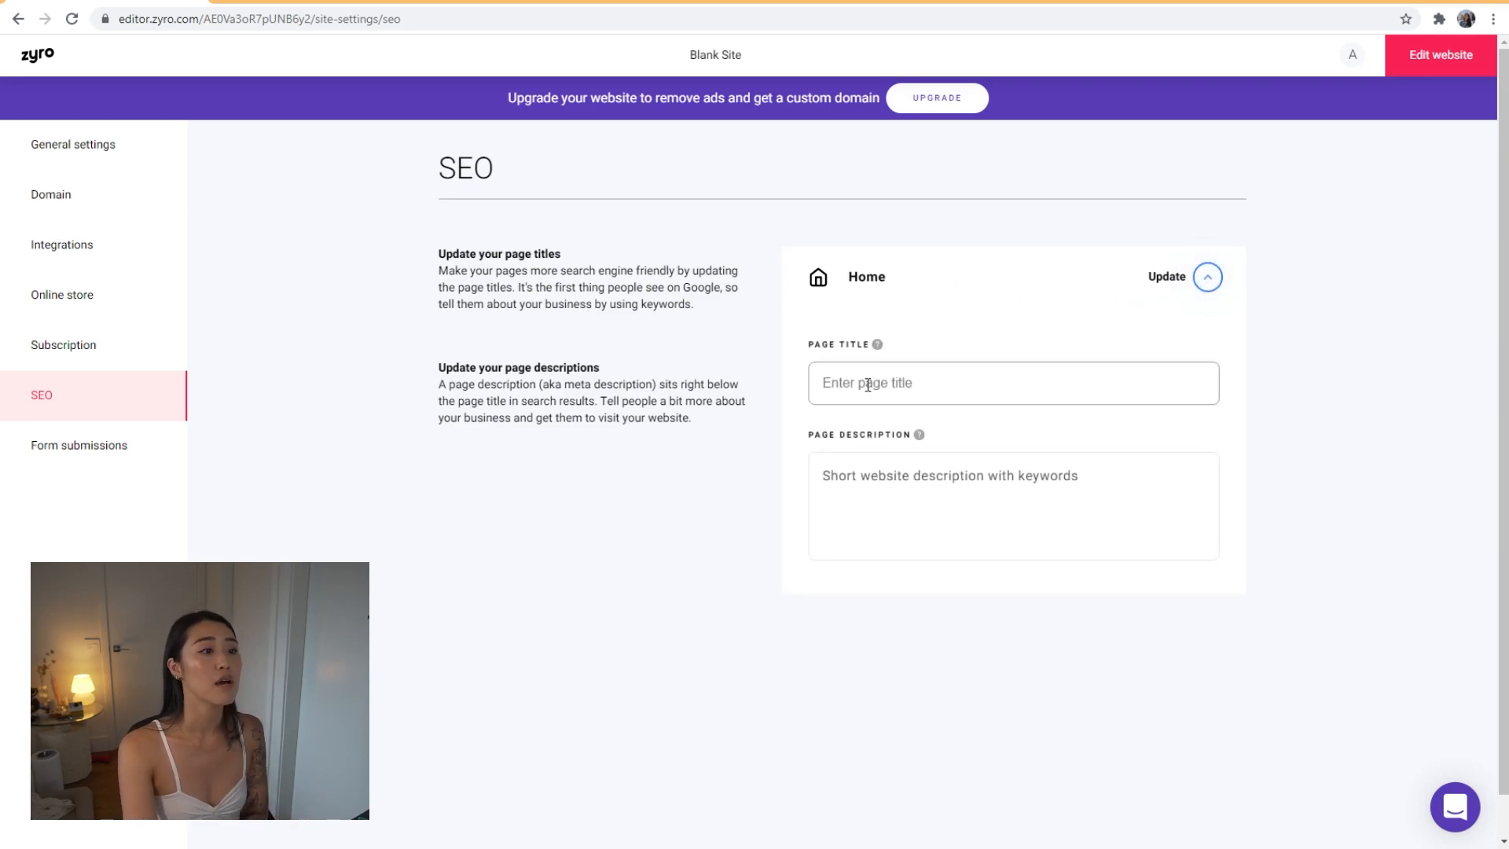
mouse_move(878, 345)
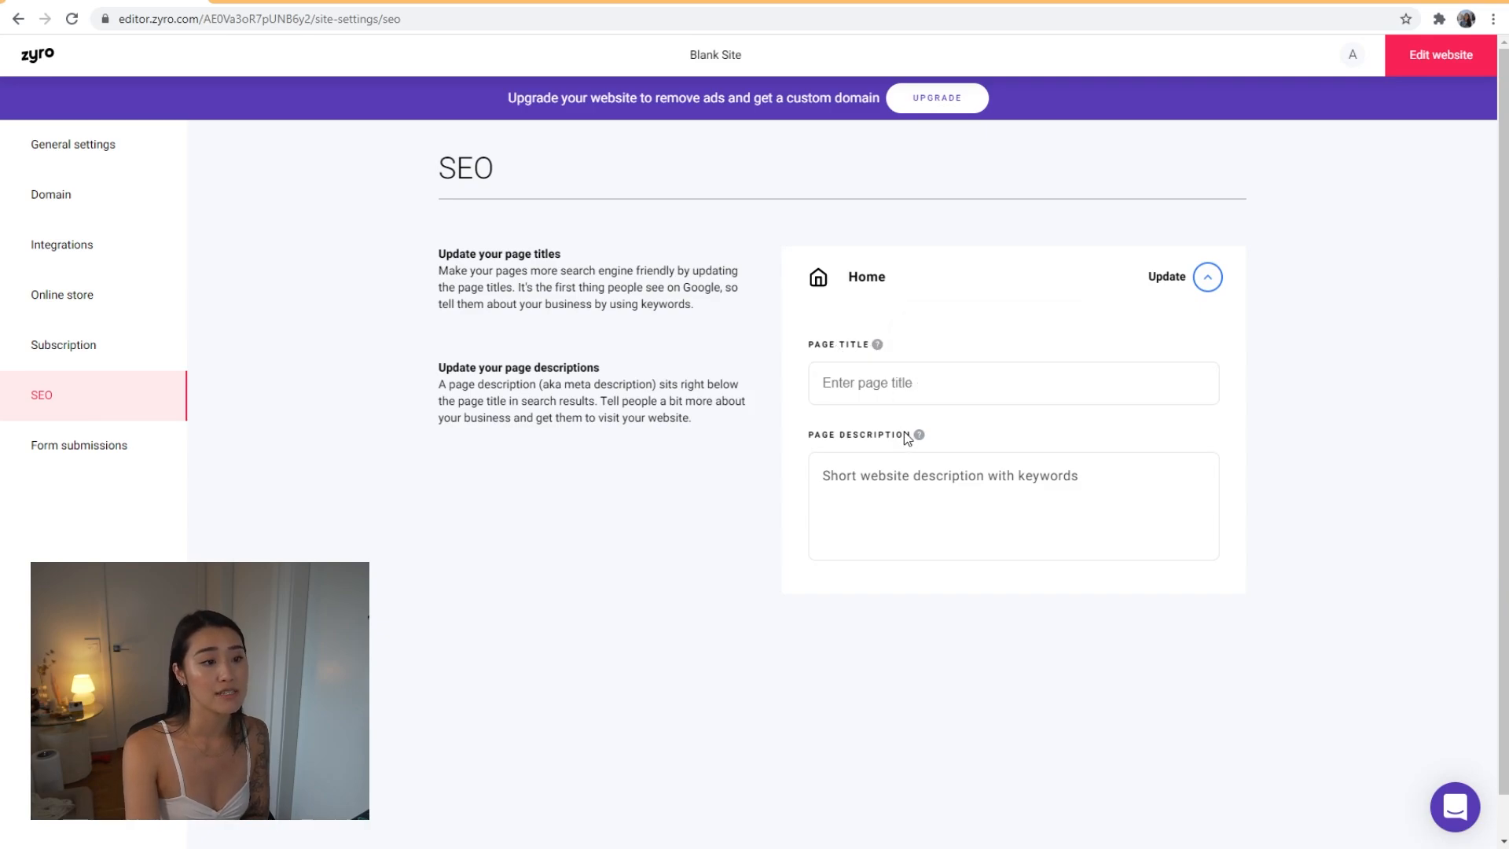
mouse_move(918, 437)
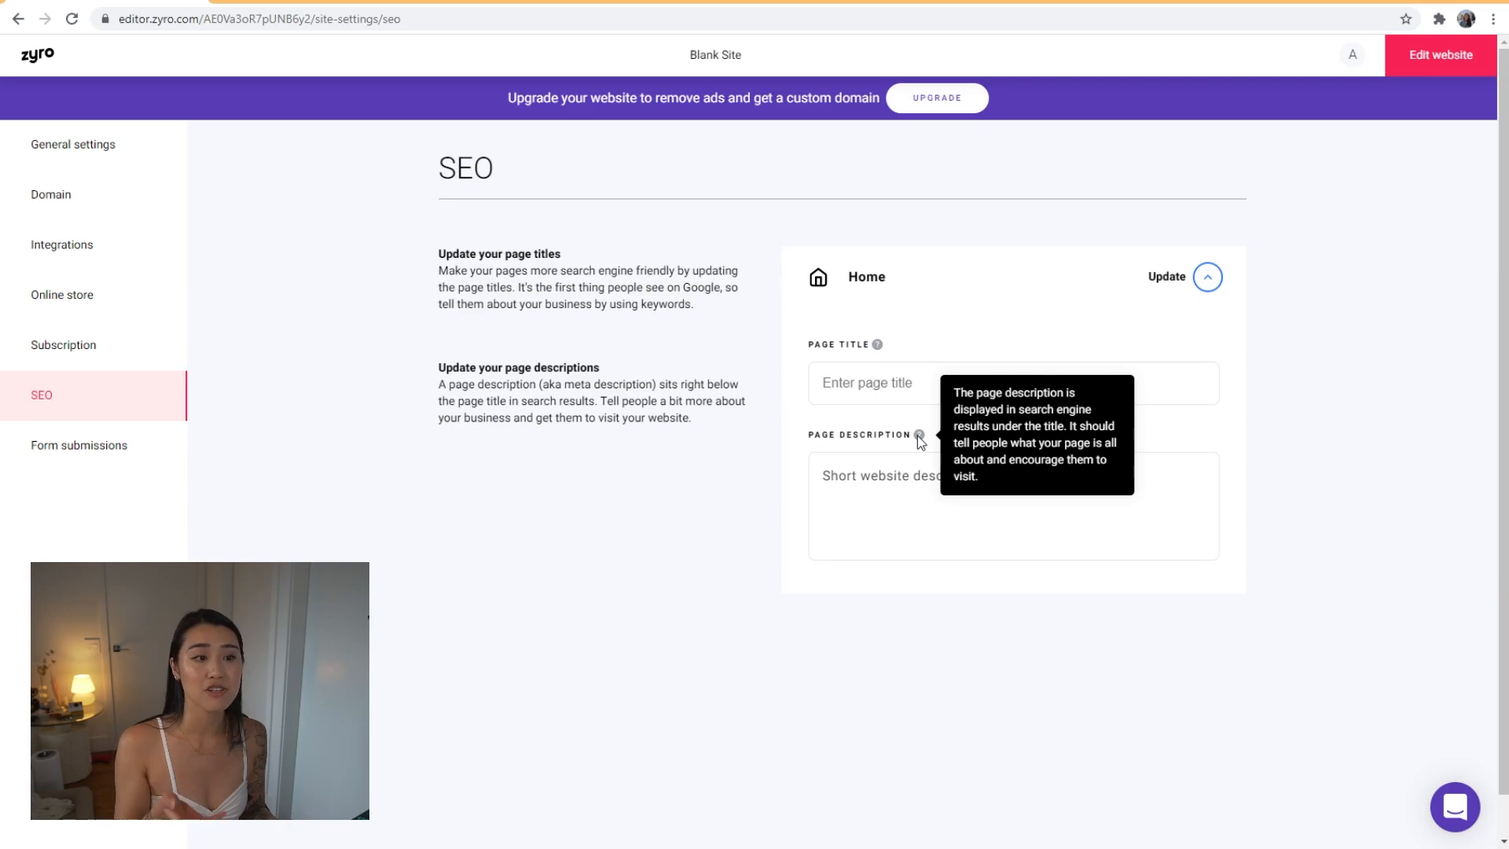
left_click(932, 374)
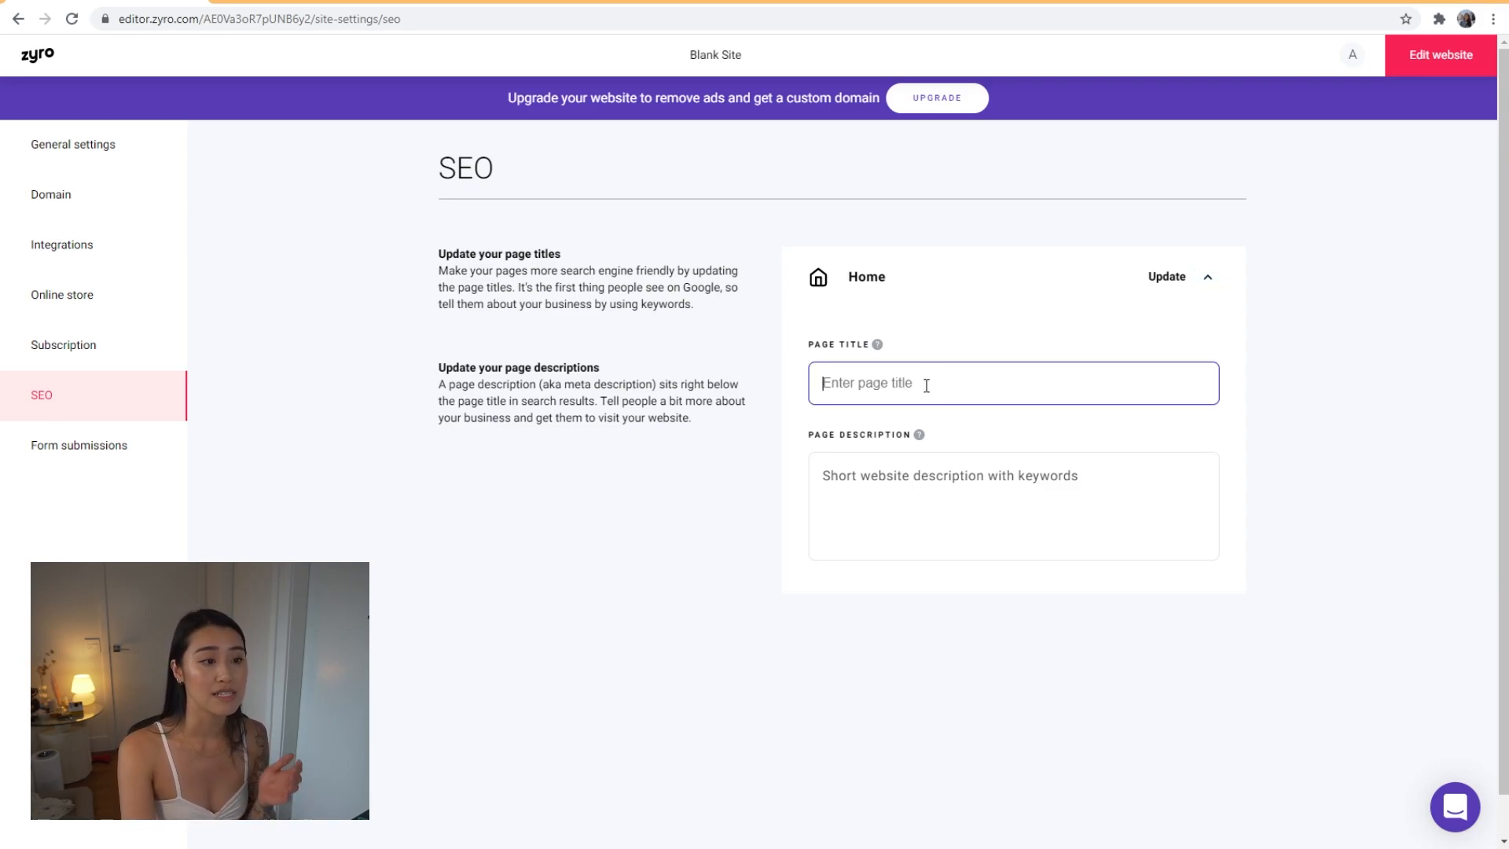
left_click(908, 491)
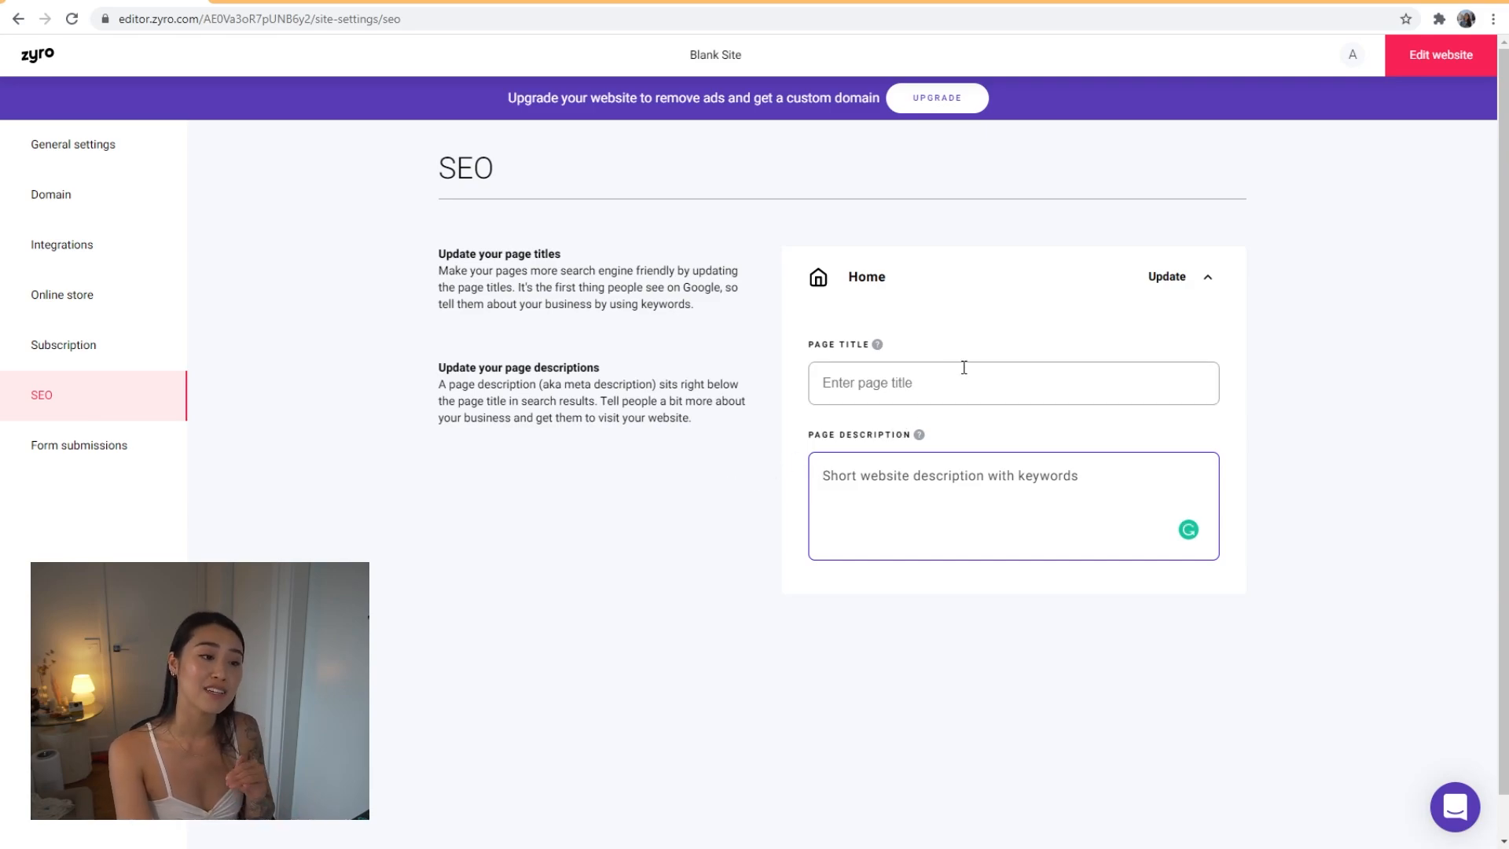
left_click(144, 456)
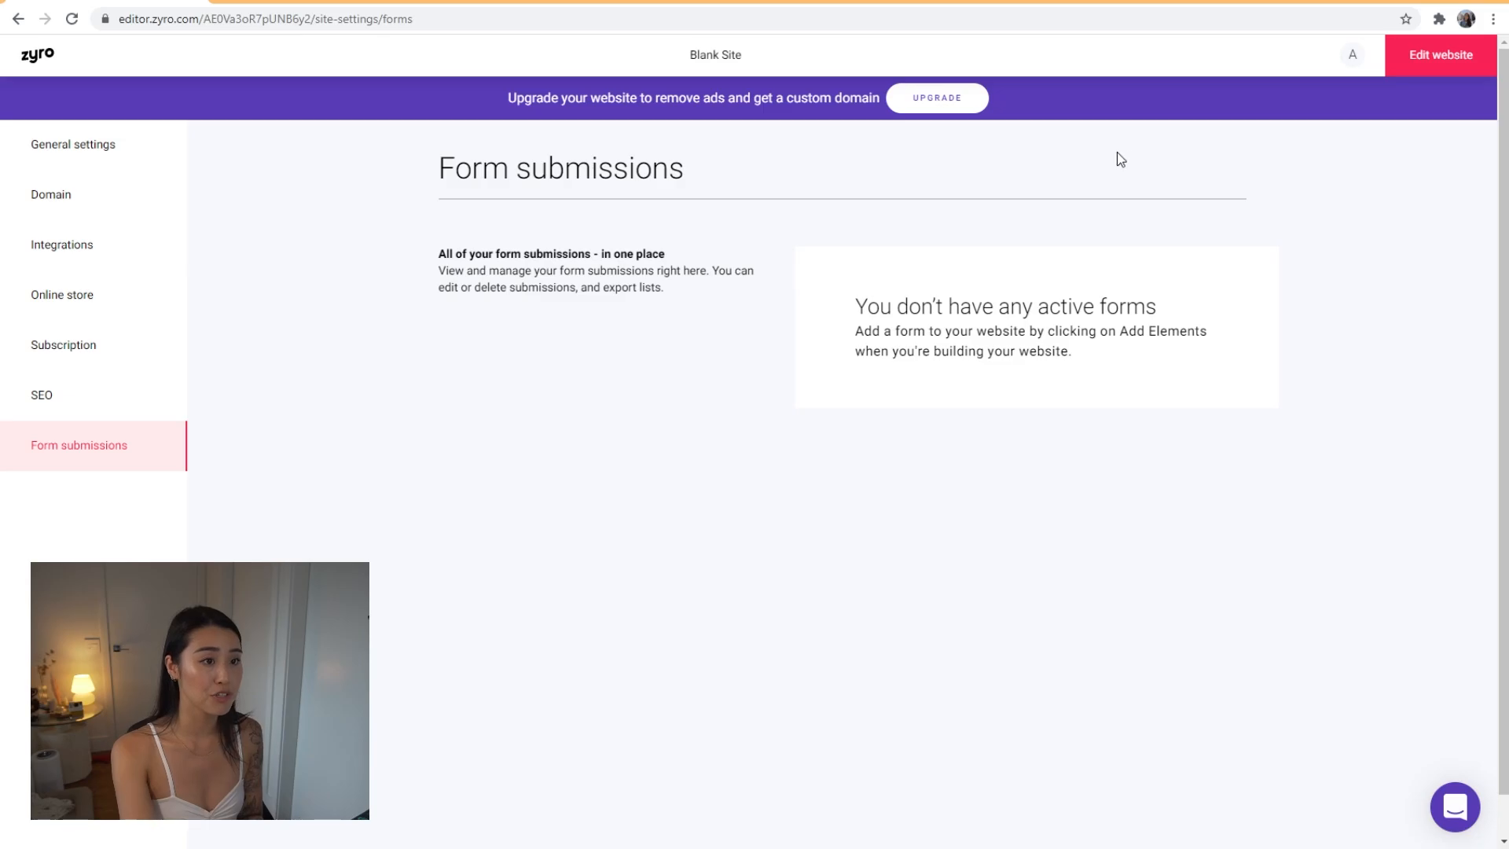
Return to the website editor and move the Home page from the other pages into the main navigation
left_click(1441, 55)
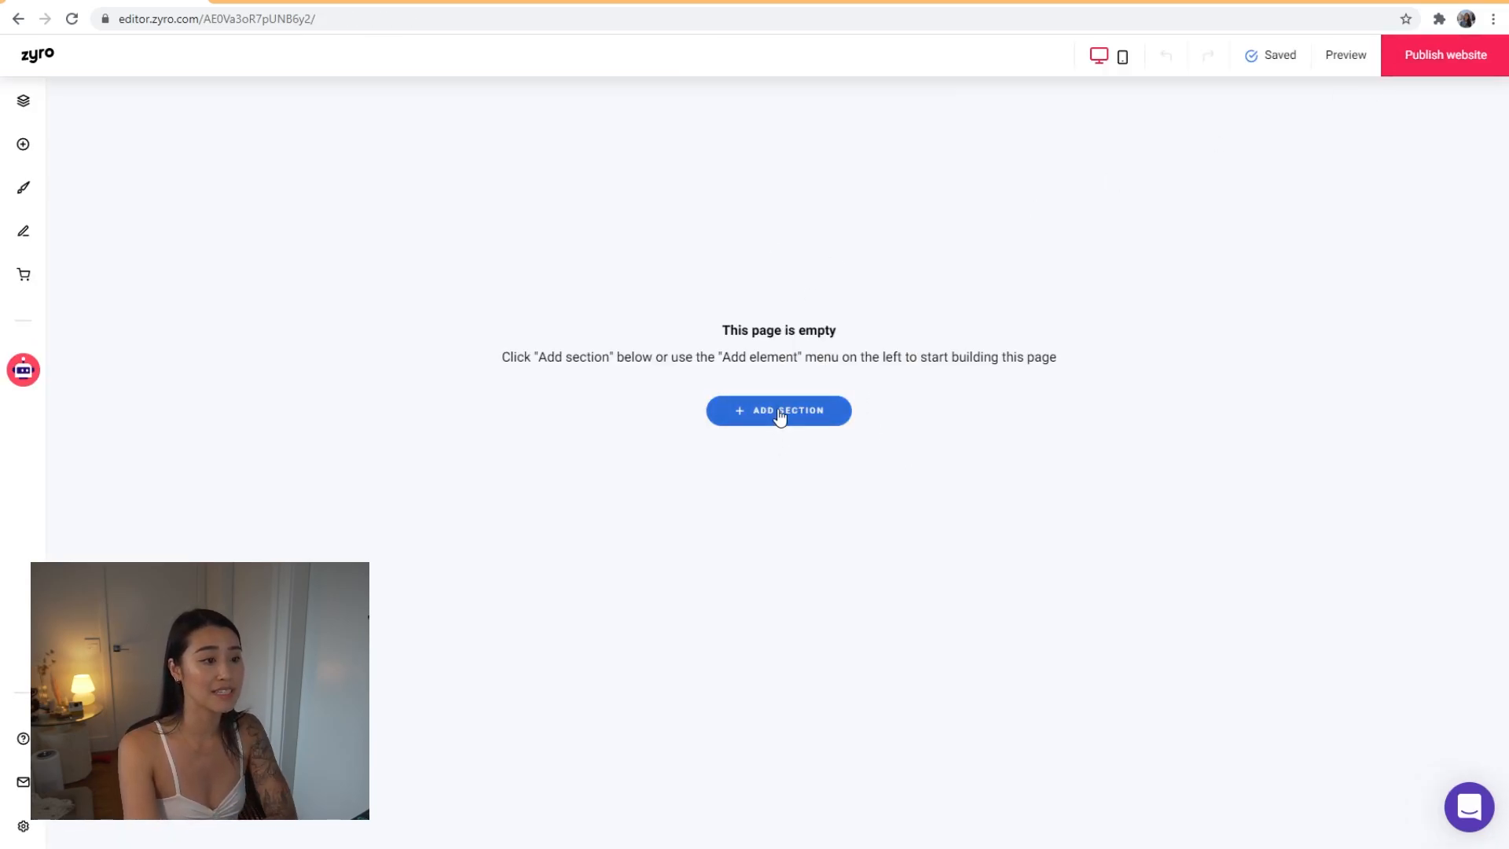
left_click(834, 422)
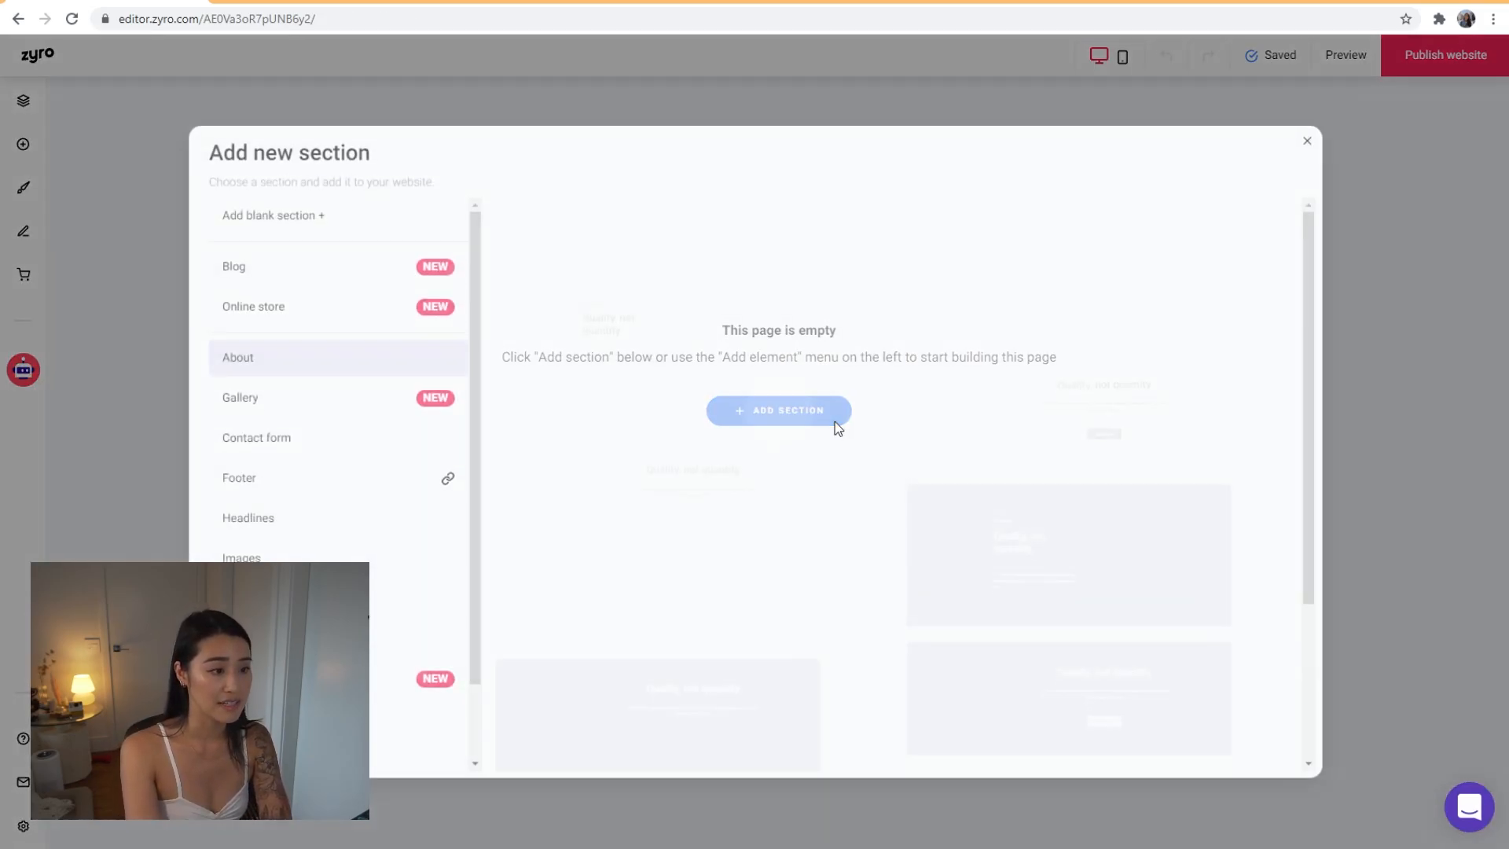
left_click(1306, 144)
left_click(23, 101)
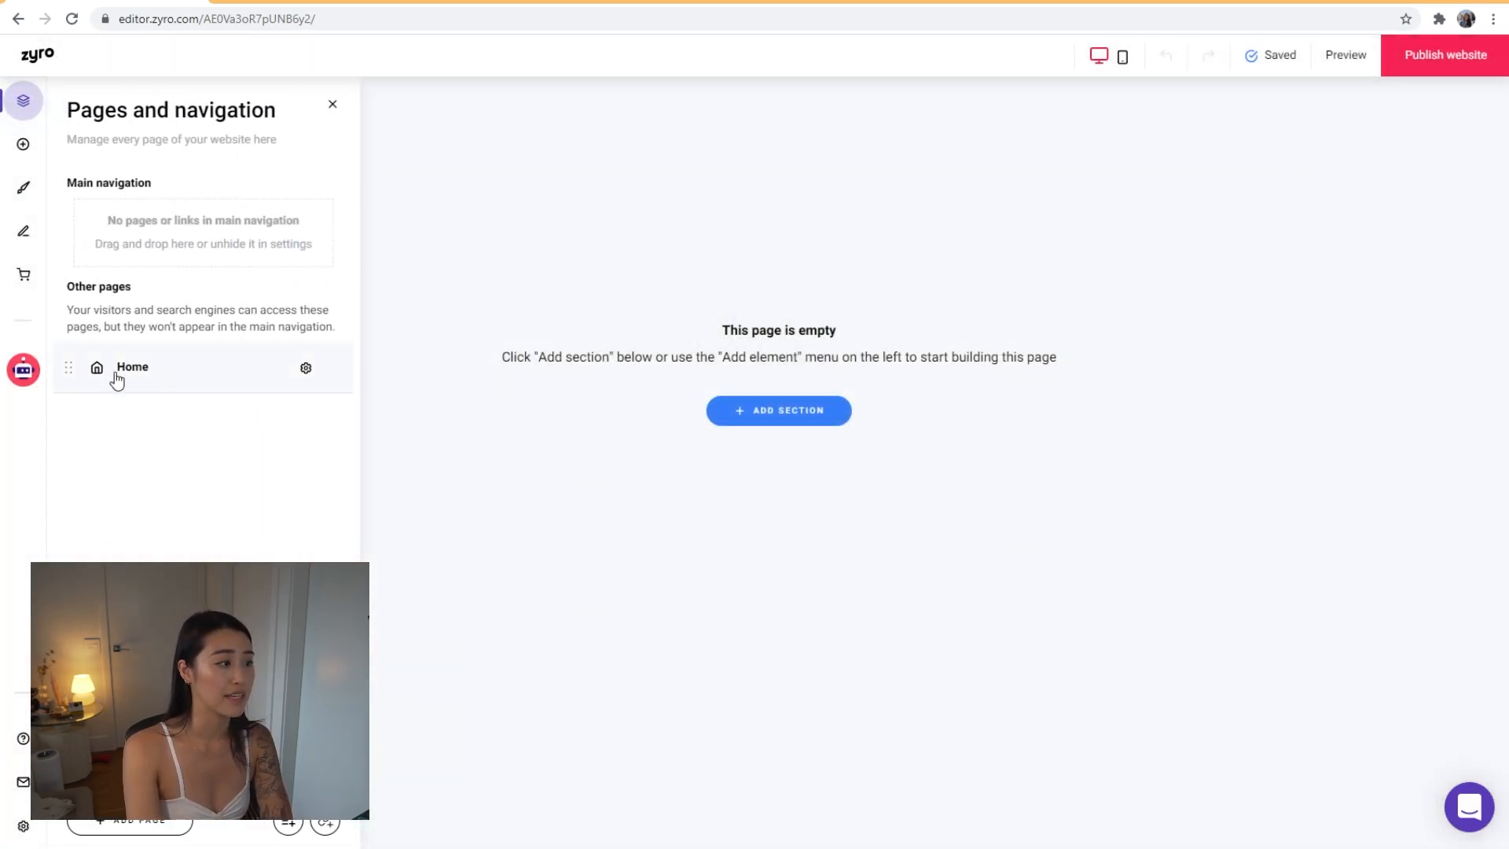
left_click_drag(135, 385, 169, 236)
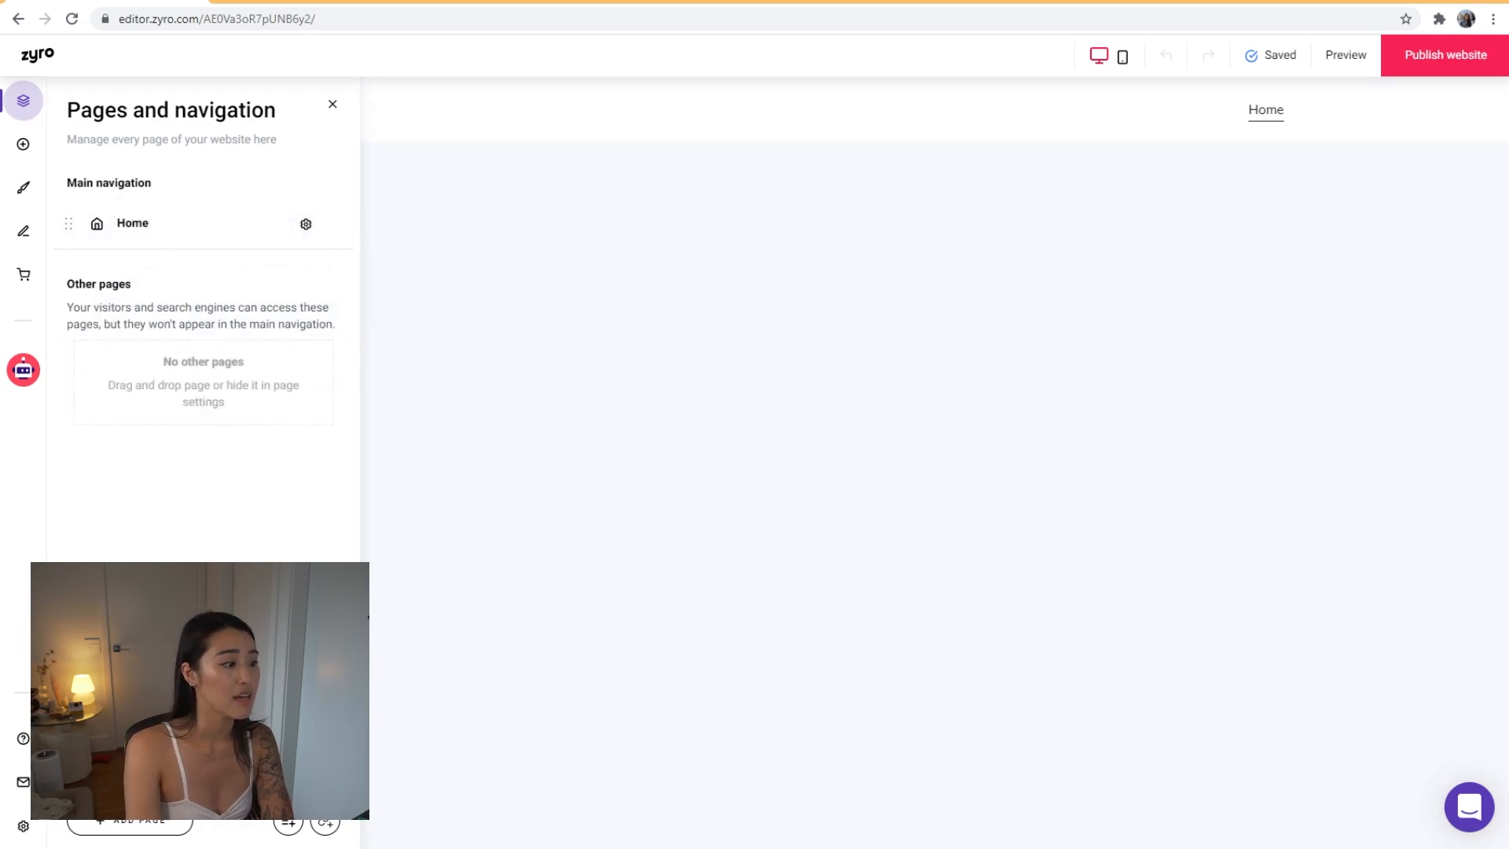
Add a blank page to the main navigation and rename it Contact Me
left_click(180, 829)
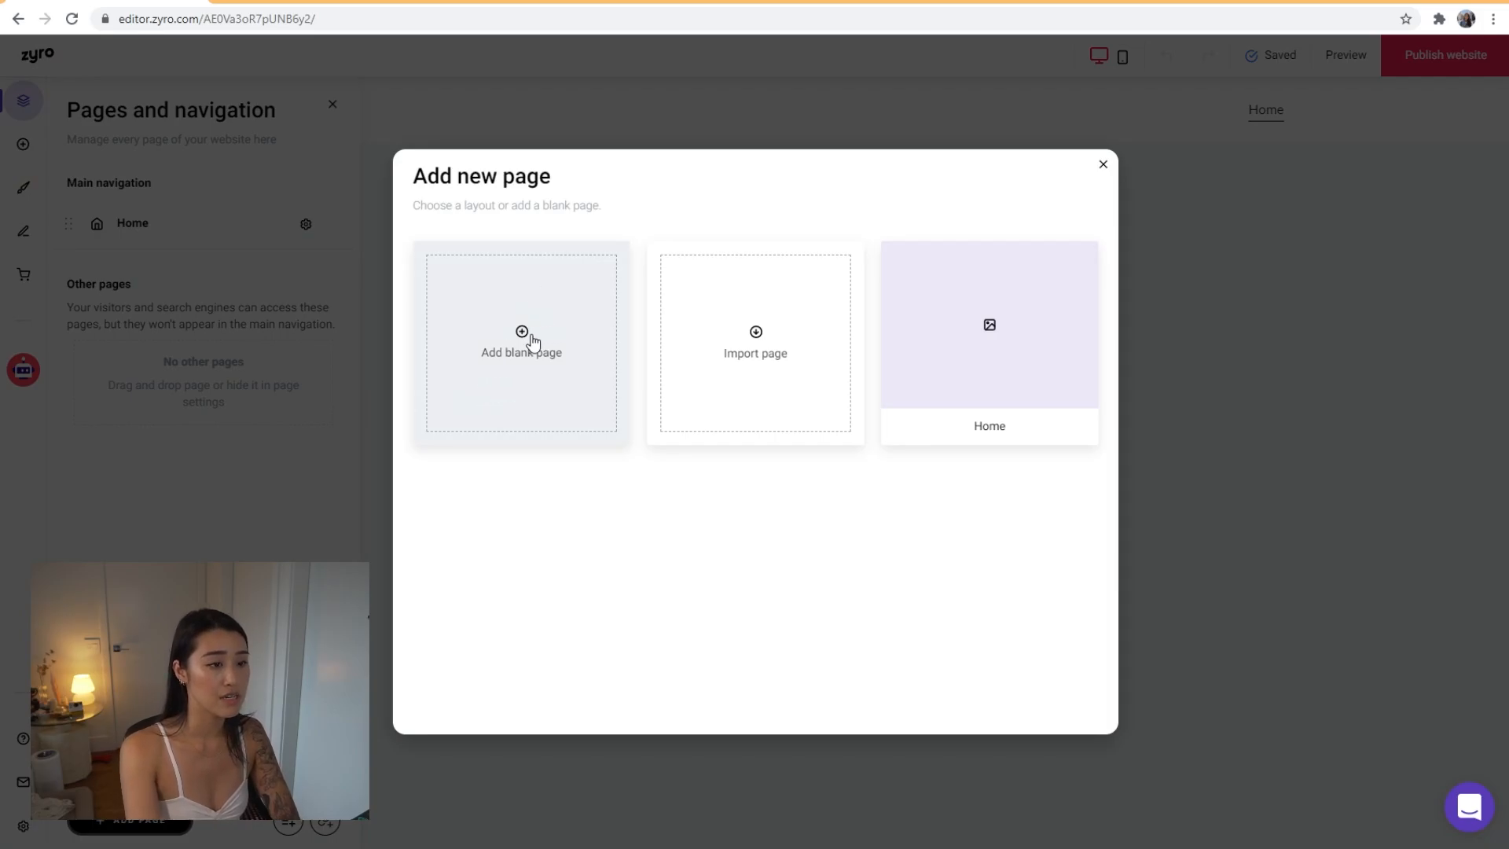
left_click(531, 340)
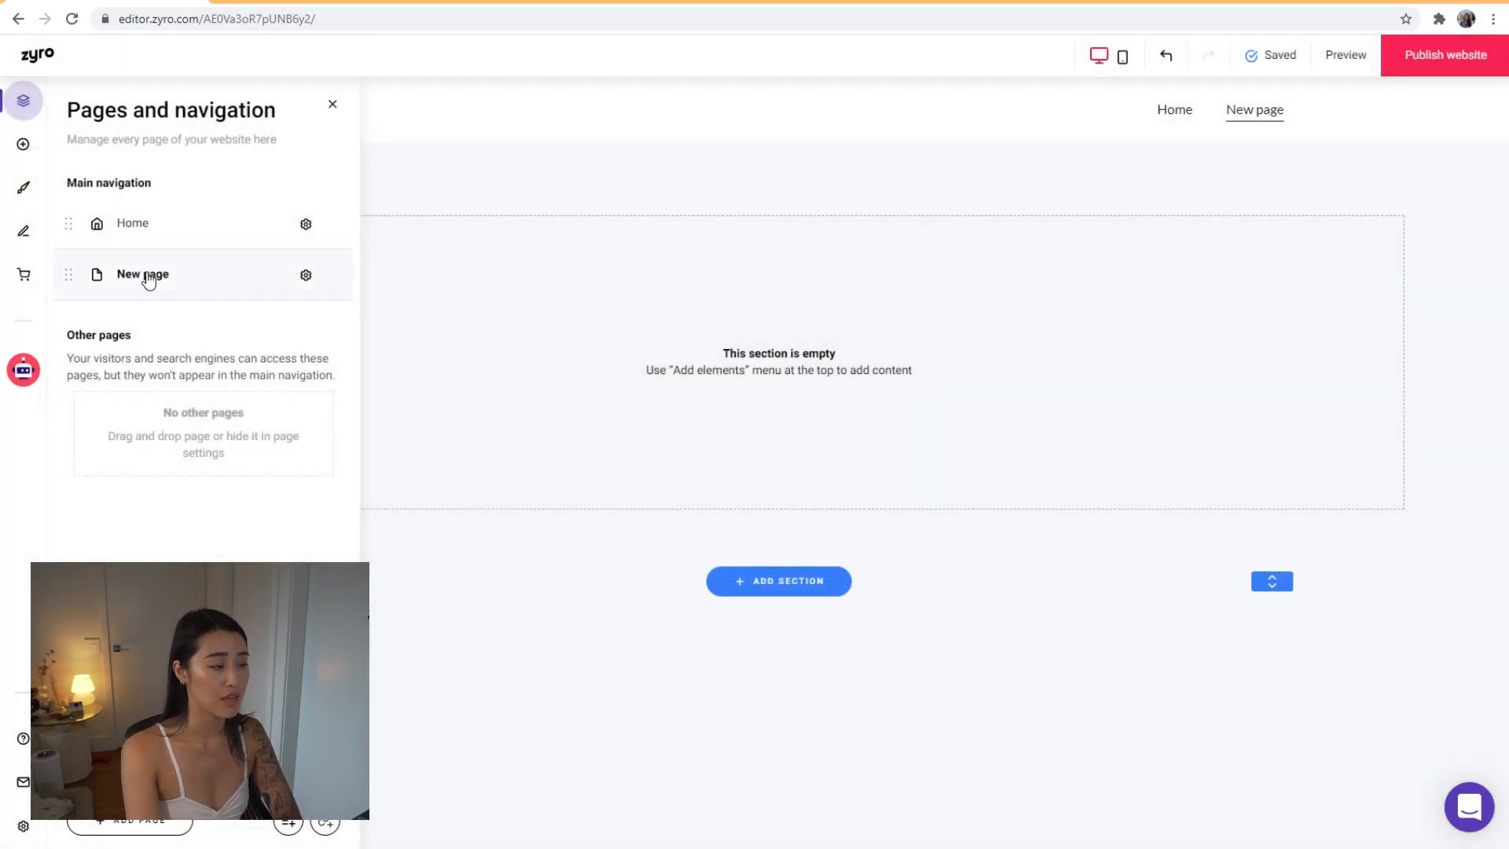
left_click(306, 274)
left_click(224, 382)
triple_click(120, 273)
type("Contact Me")
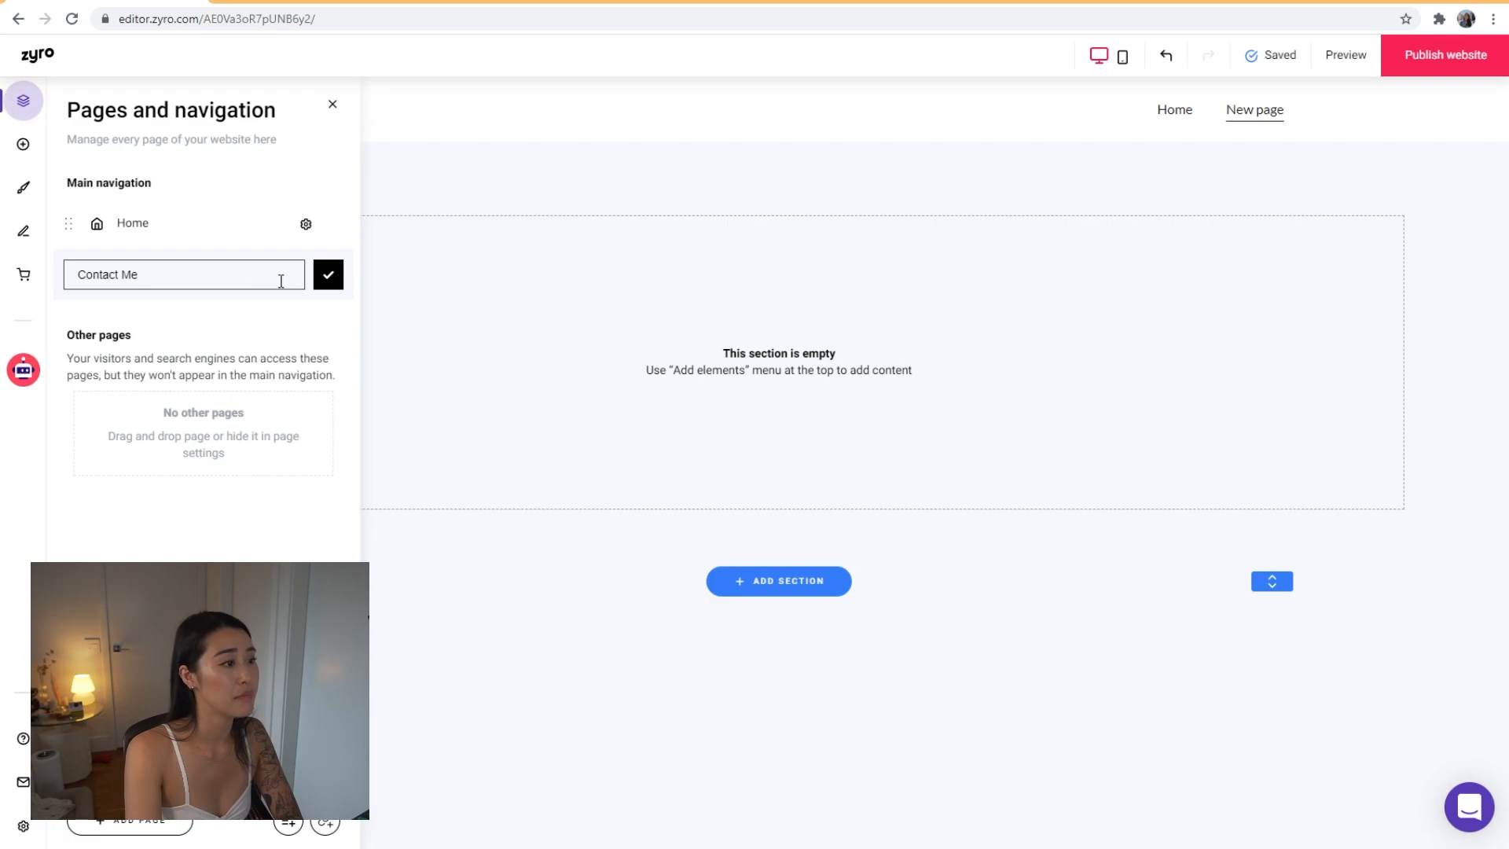
left_click(327, 276)
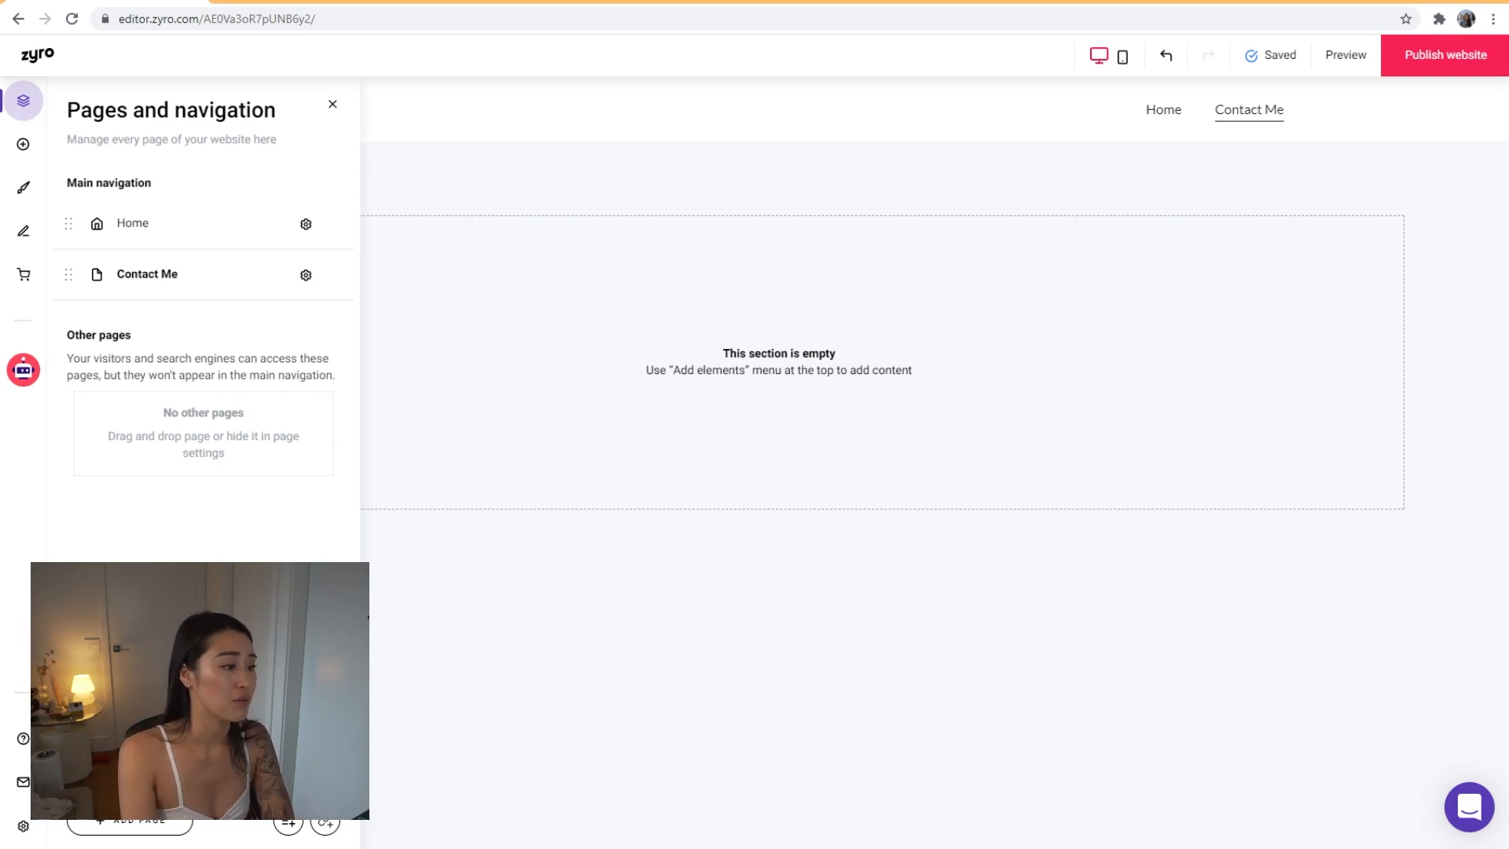
Add a navigation dropdown named My Work and place it between Home and Contact Me
left_click(288, 823)
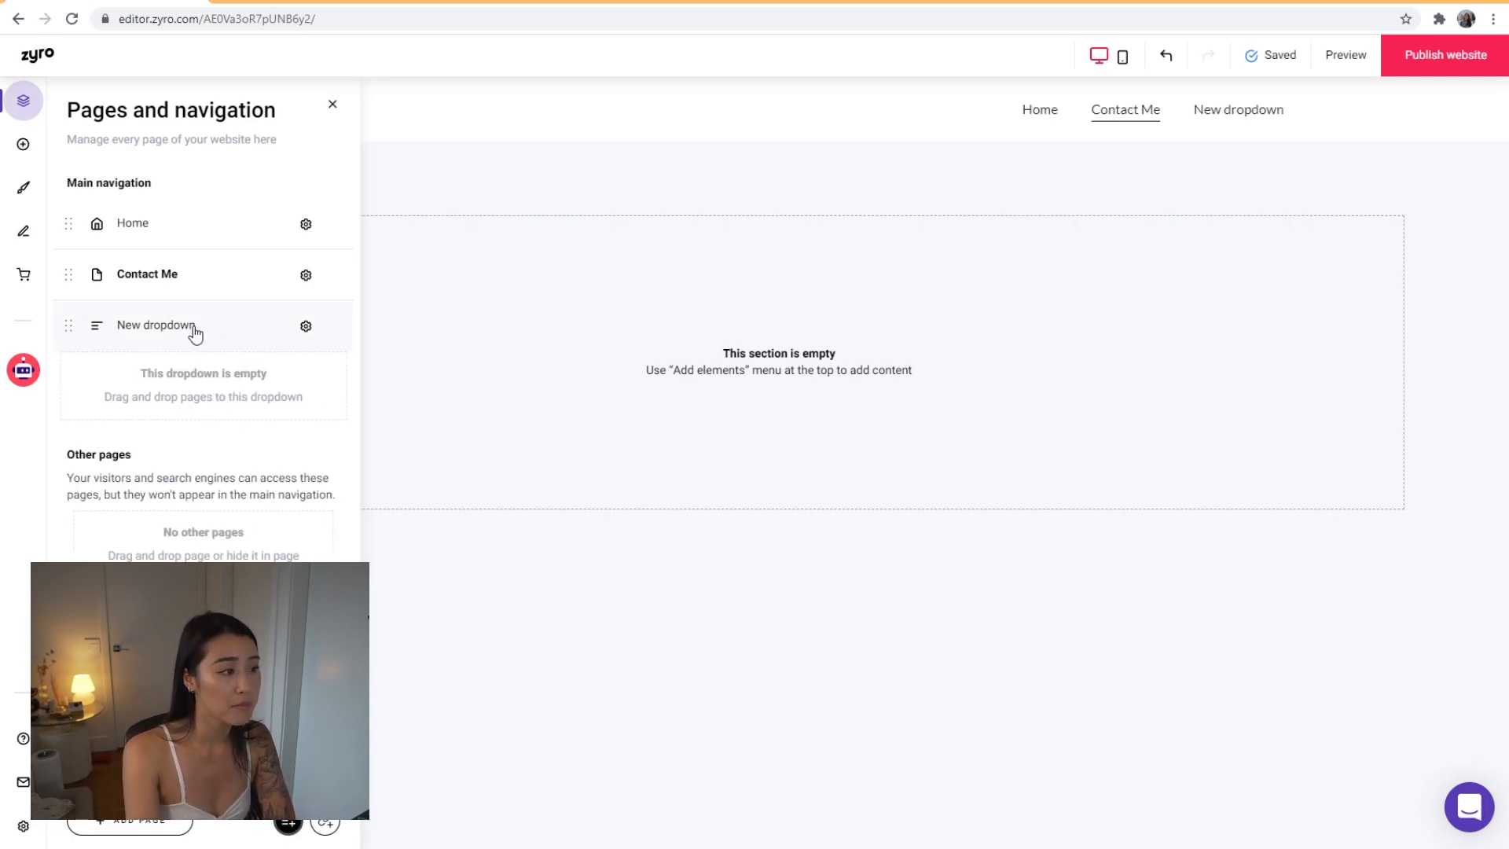
left_click(306, 326)
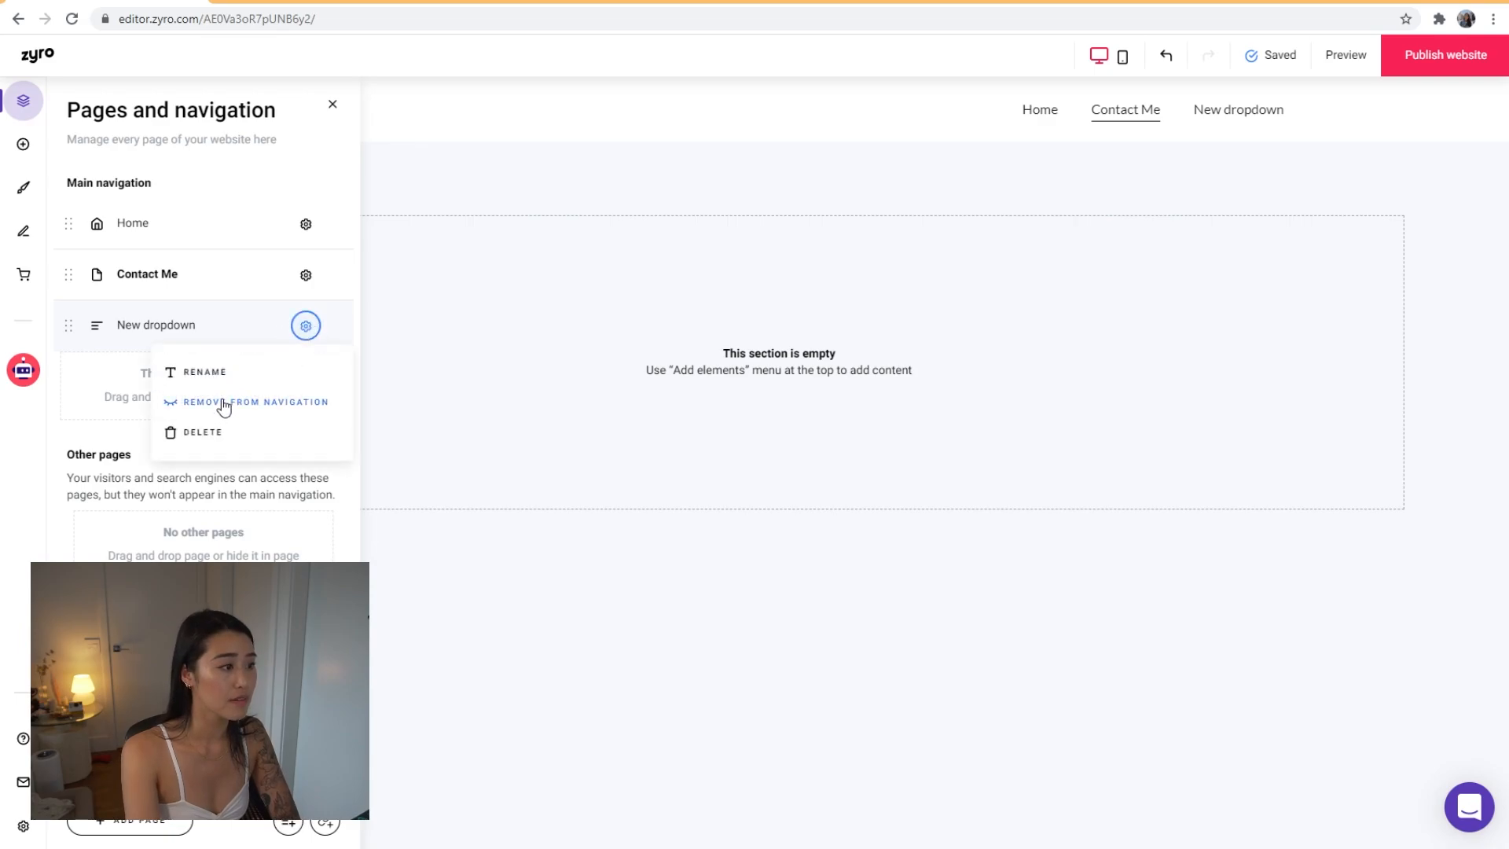
left_click(197, 368)
triple_click(170, 325)
type("My Work")
key("Return")
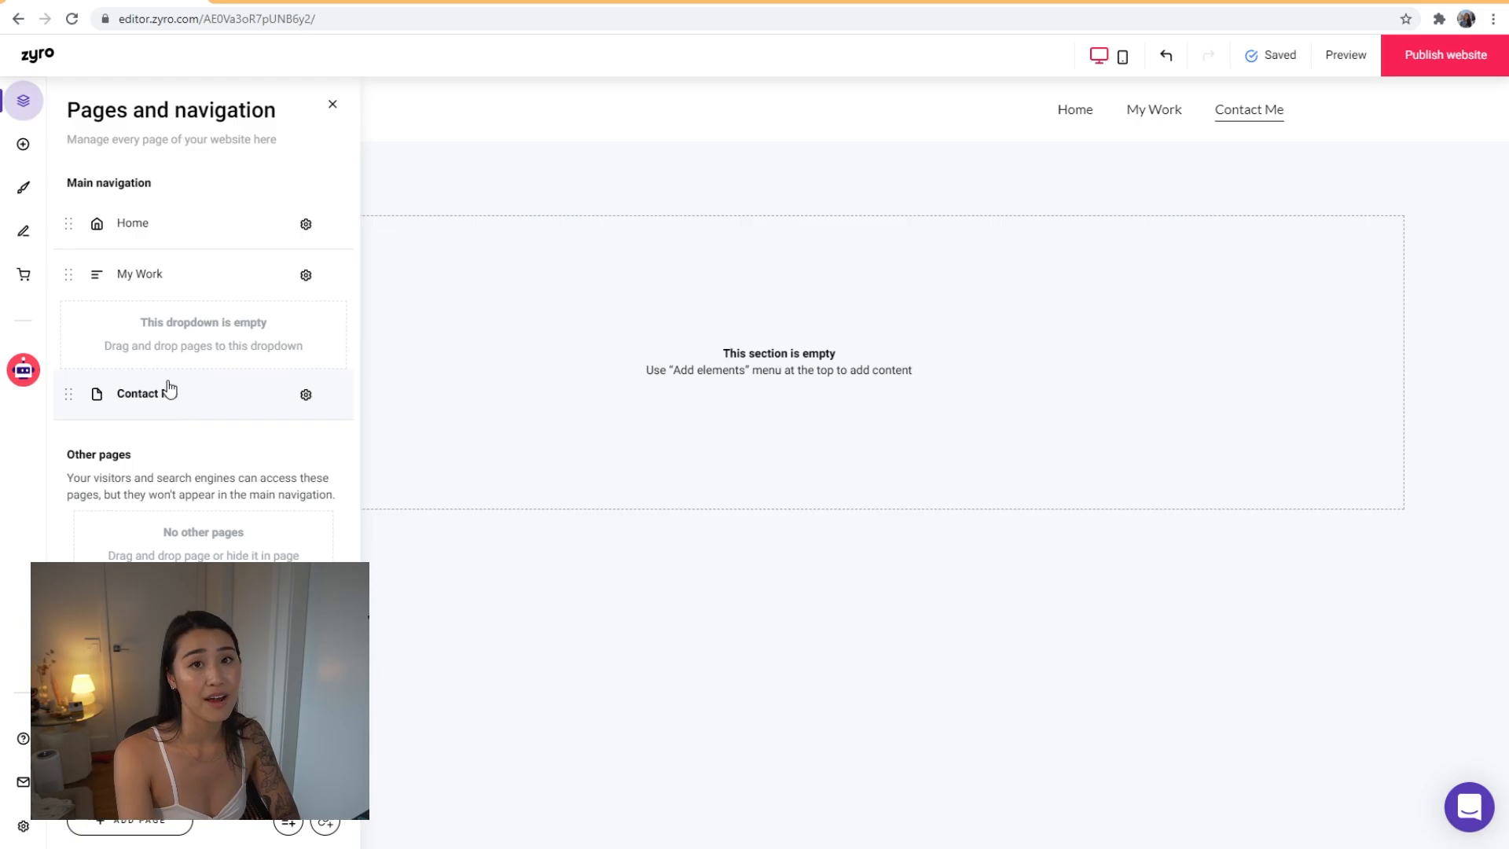
Add a blank page, rename it Portraits, and place it inside the My Work dropdown
left_click(79, 825)
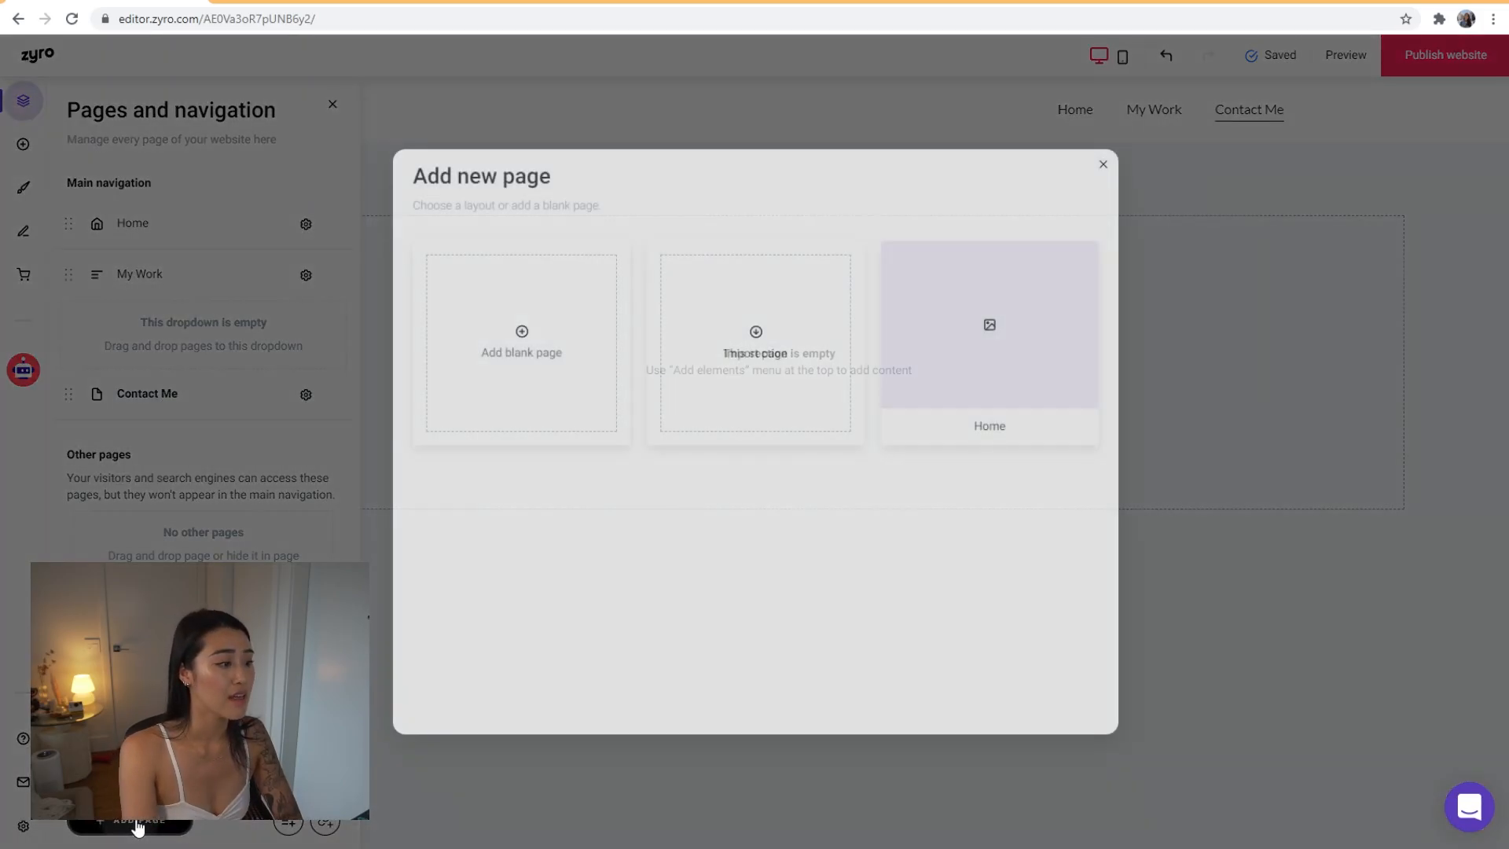
left_click(565, 366)
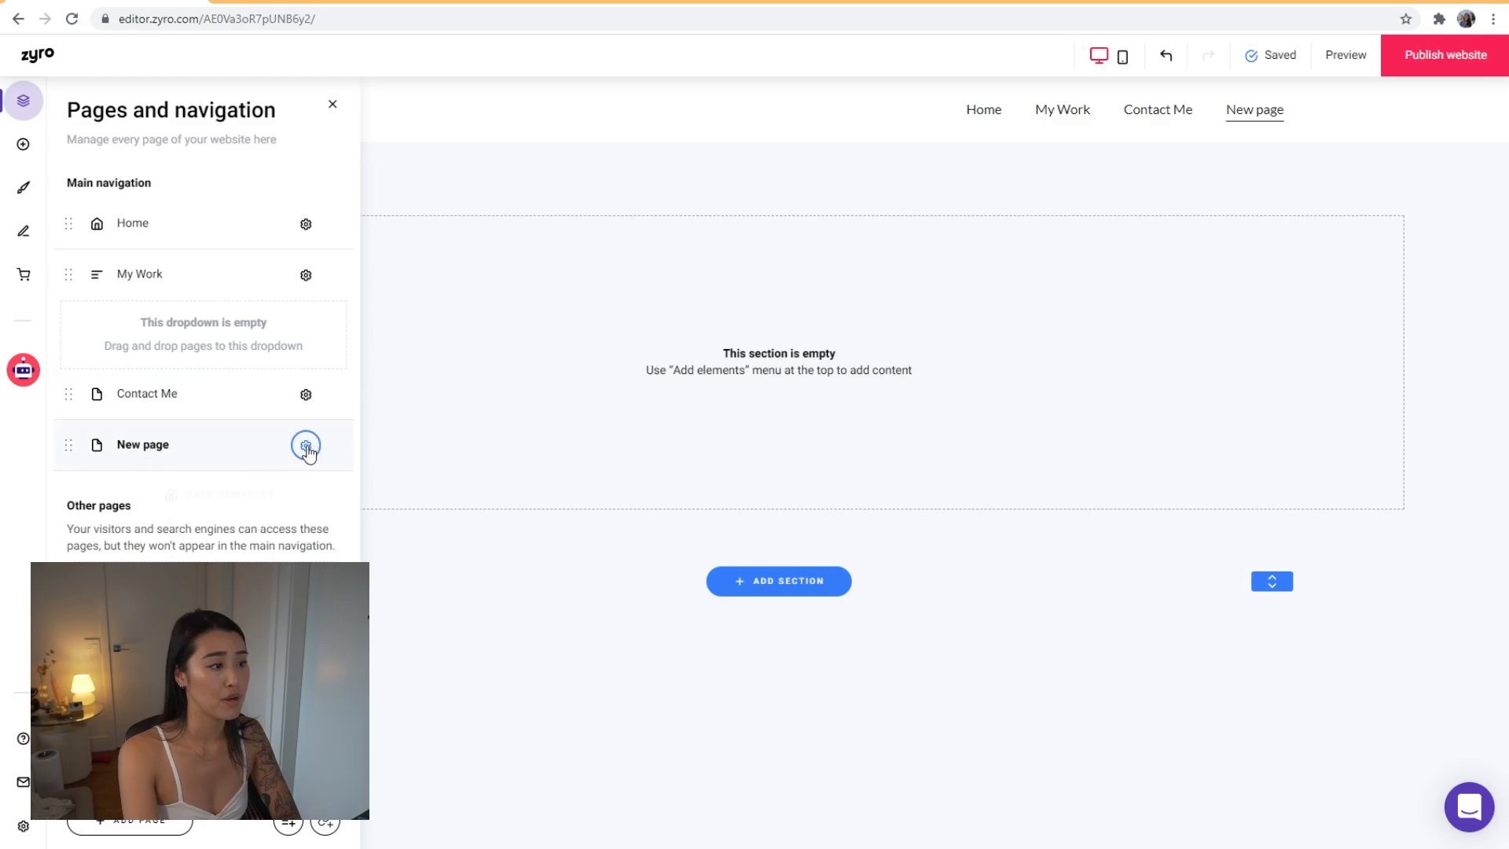
left_click(306, 445)
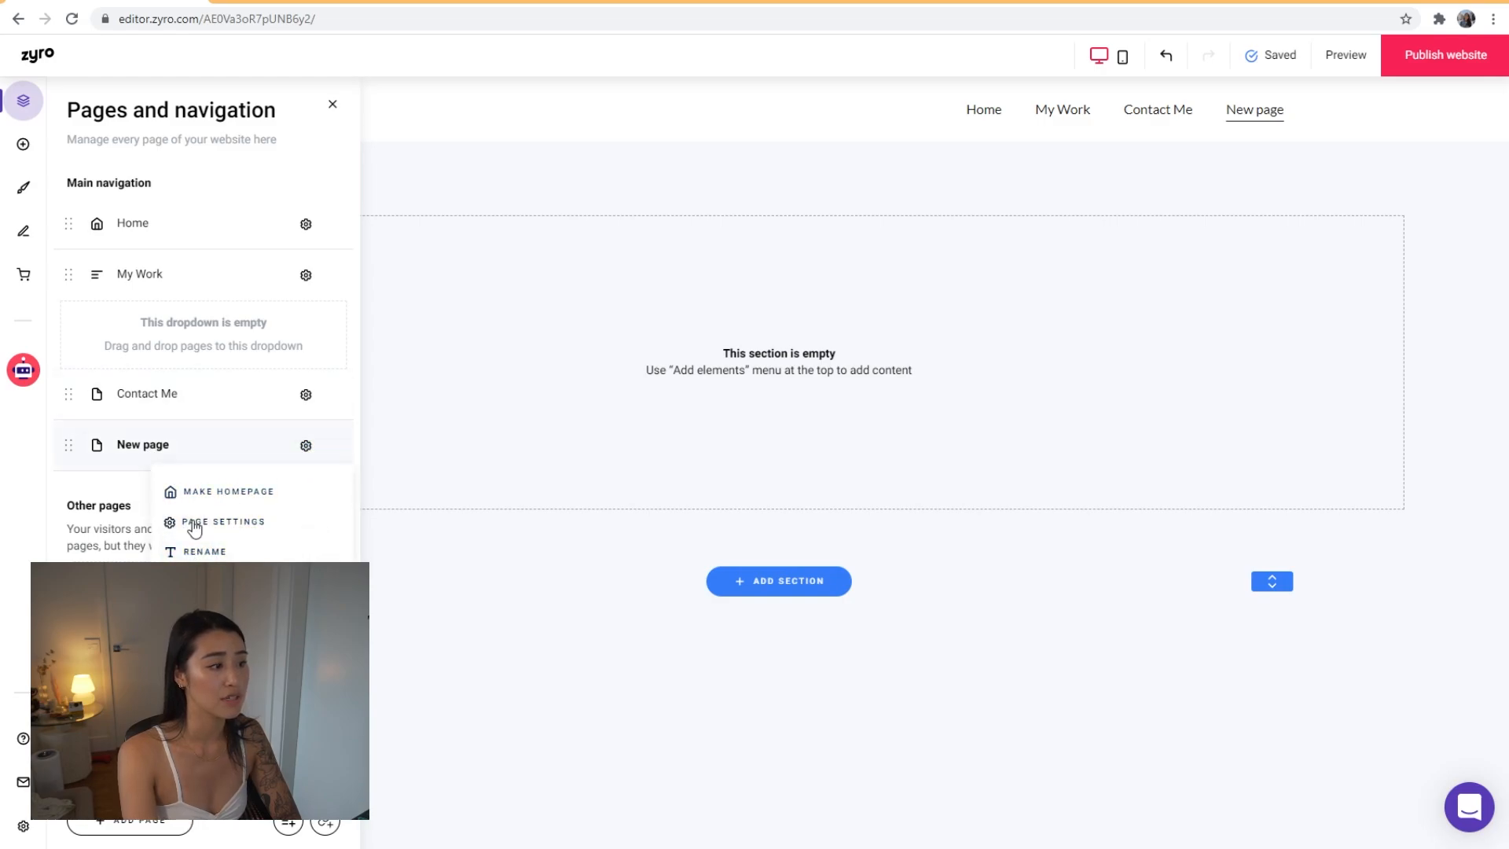
left_click(202, 551)
type("Portraits")
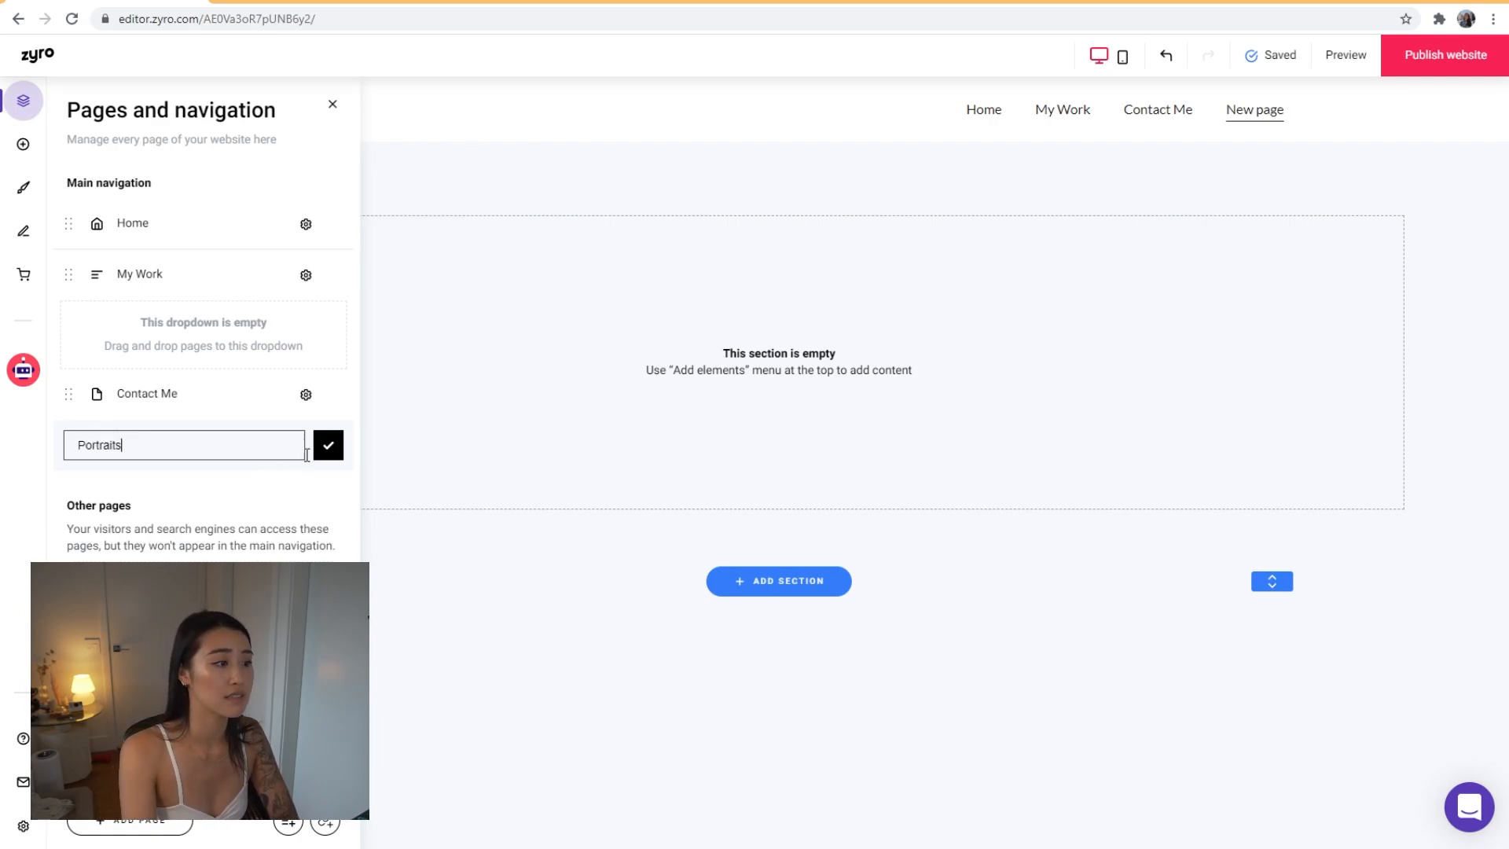
left_click(327, 445)
left_click_drag(188, 441, 224, 296)
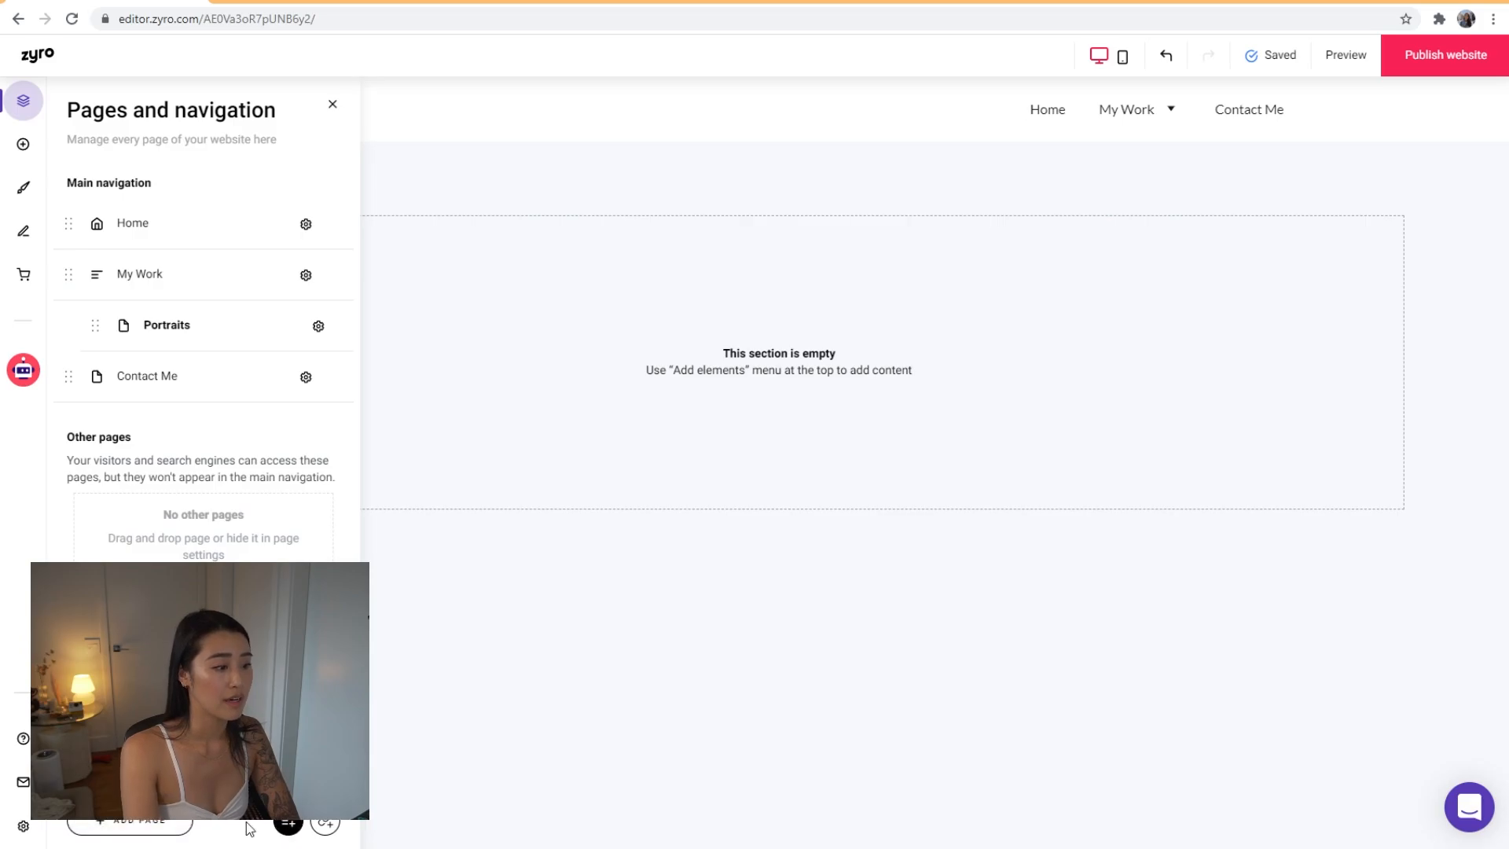
Add another blank page, try to rename it Events, and place it below Portraits in the My Work dropdown
left_click(130, 825)
left_click(492, 378)
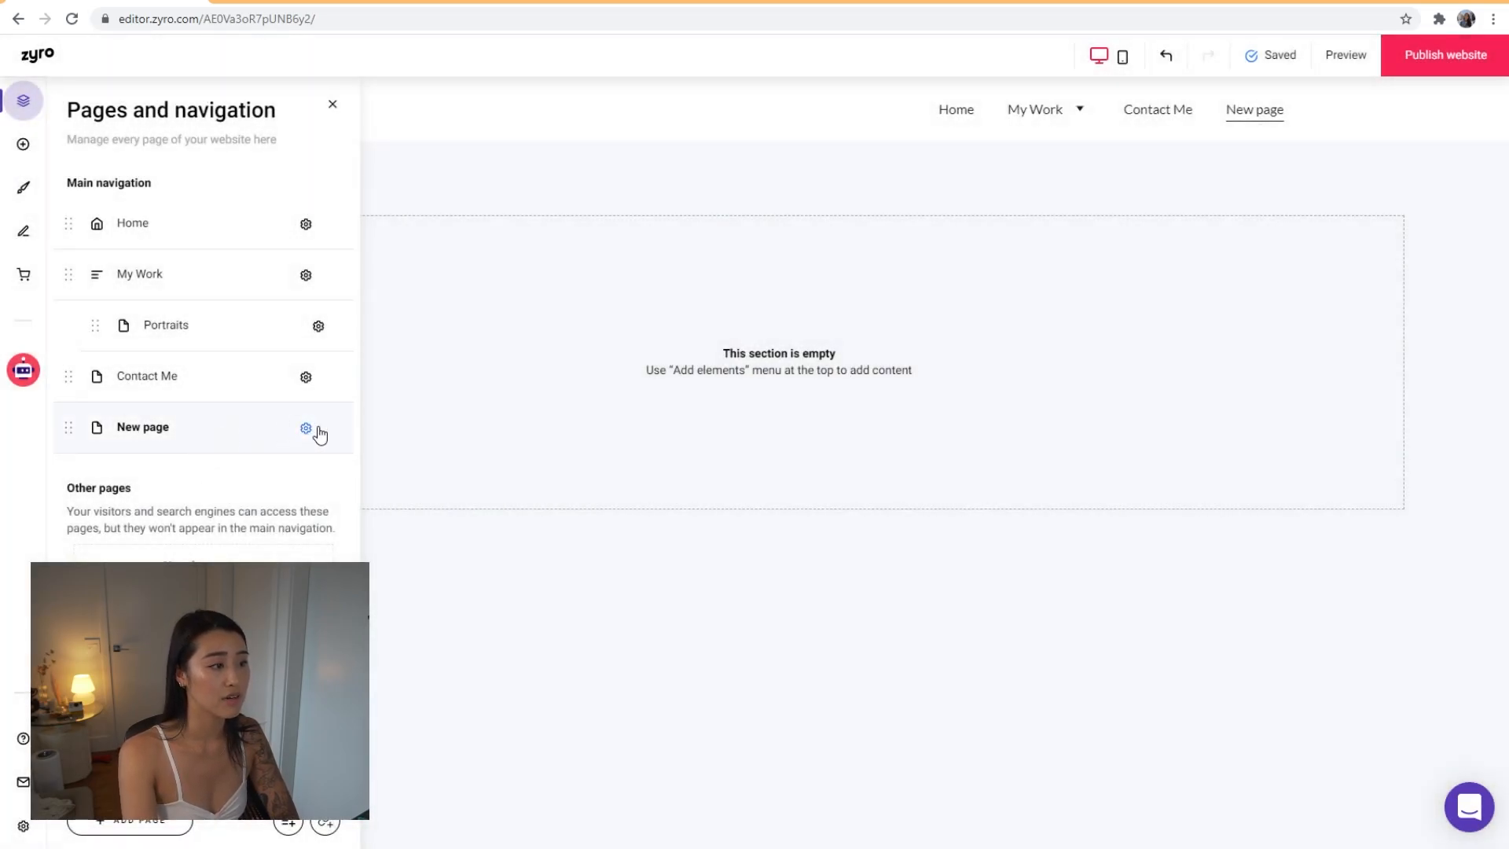
left_click(306, 429)
left_click(188, 483)
triple_click(152, 435)
type("Events")
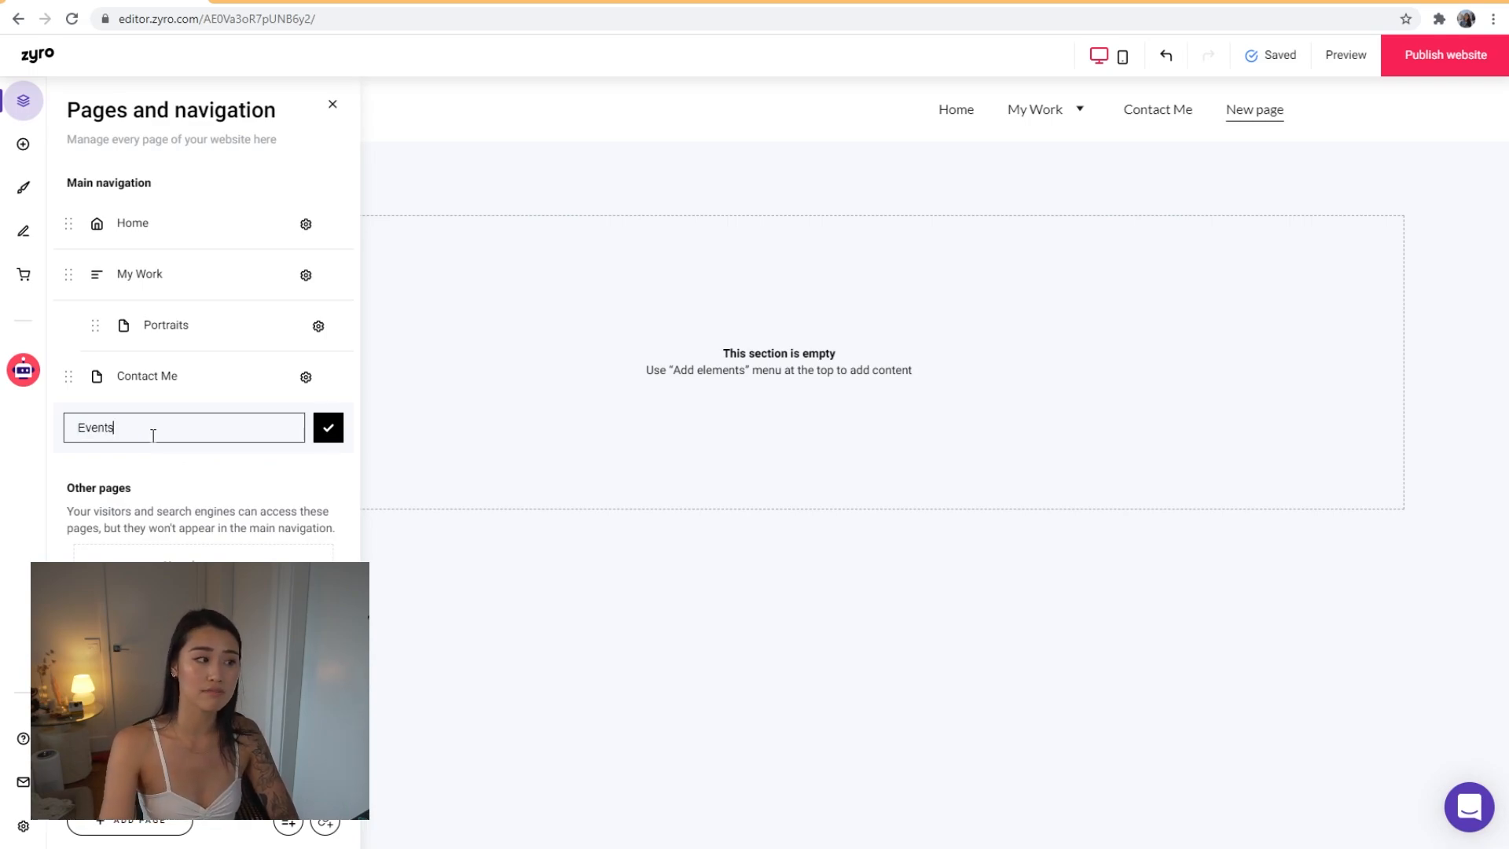
left_click(330, 432)
left_click_drag(192, 432, 161, 362)
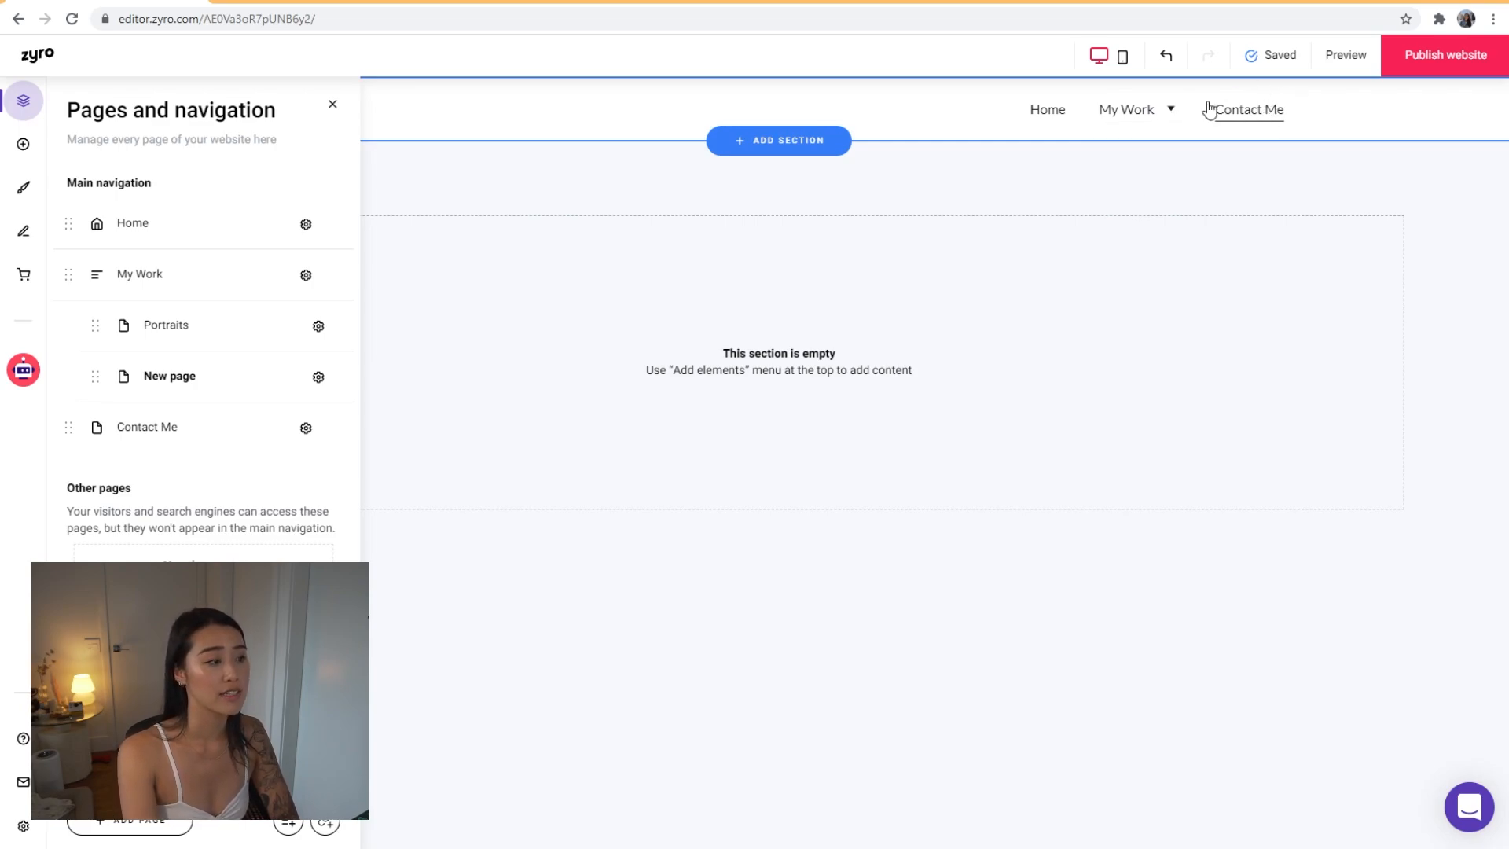
left_click(332, 104)
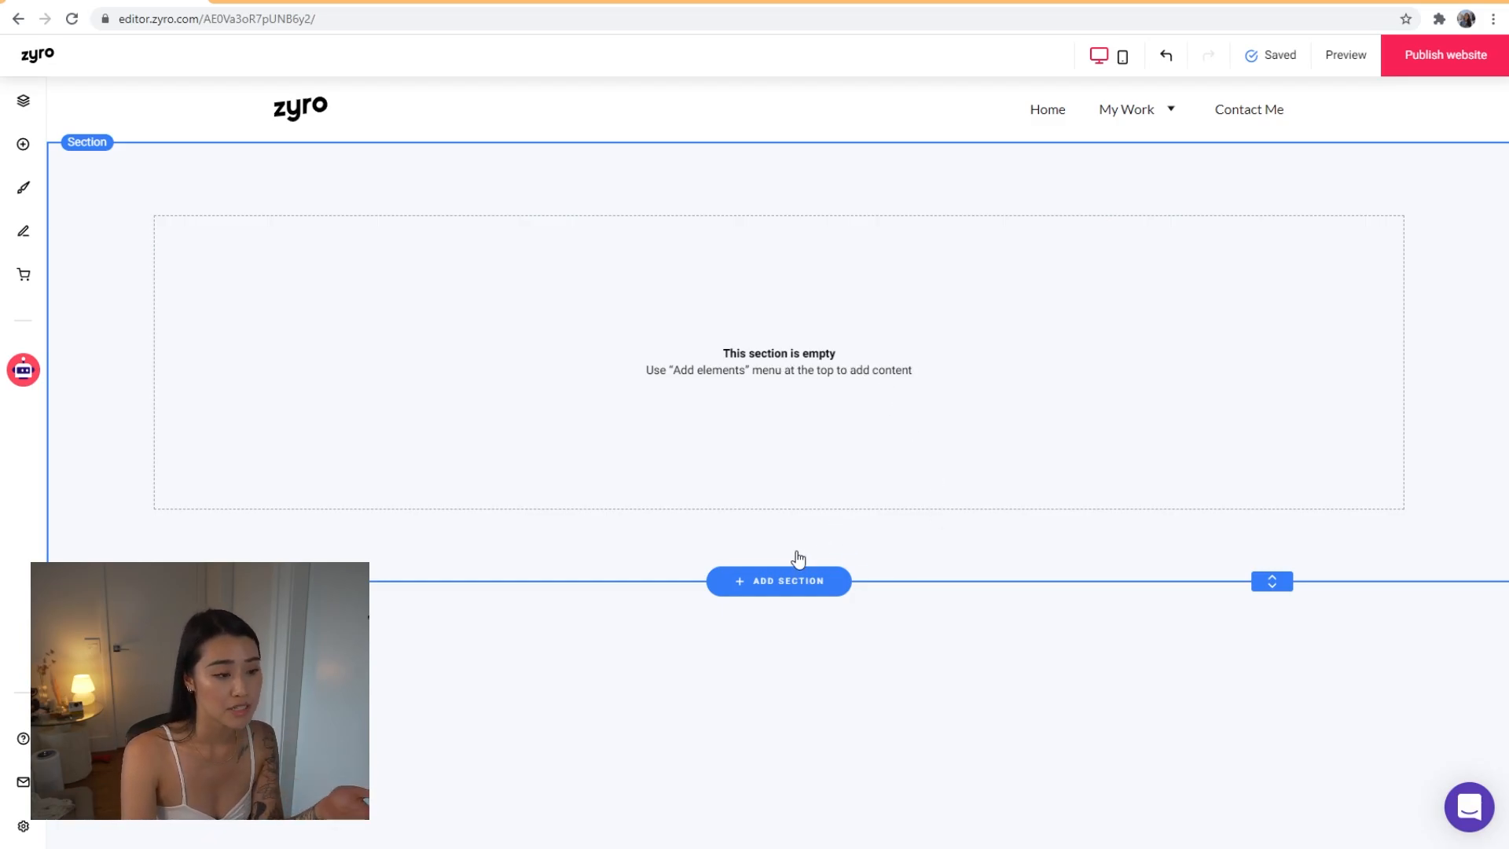
Review the section categories and About layouts offered for a new section
left_click(756, 591)
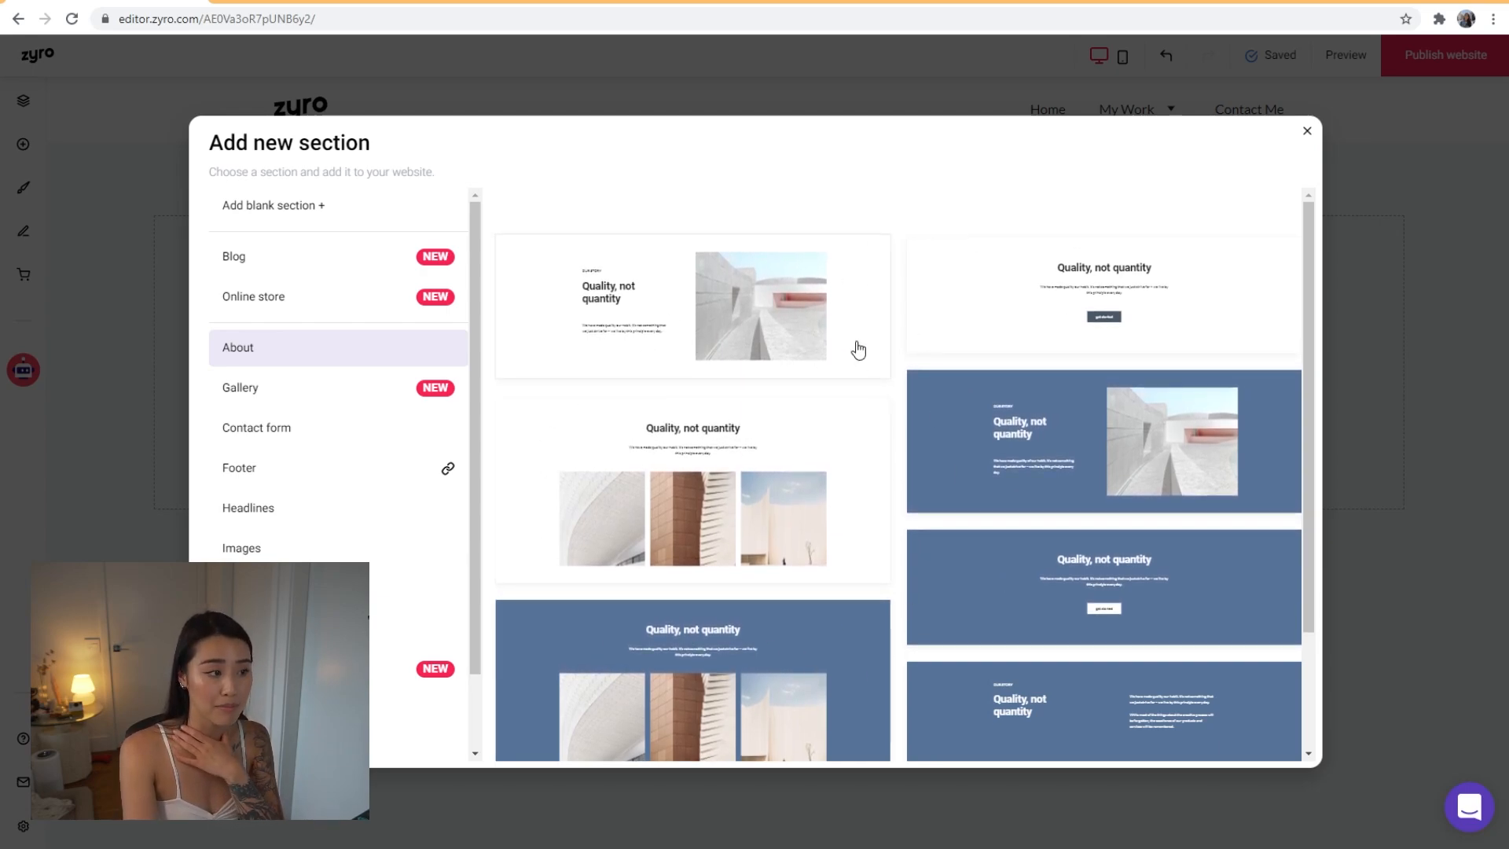
scroll(391, 358, "down", 2)
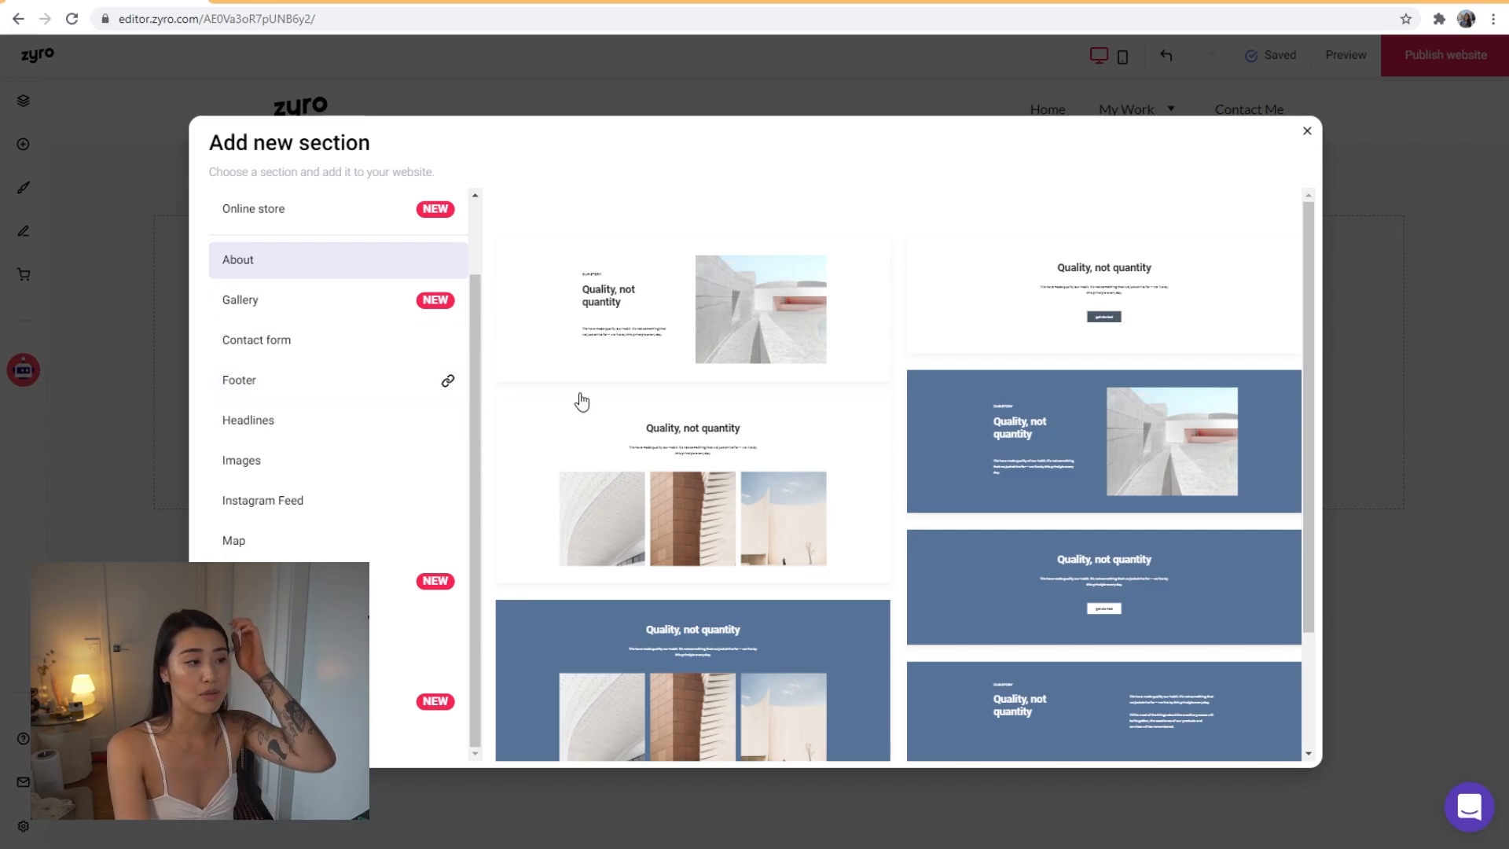
left_click(1307, 130)
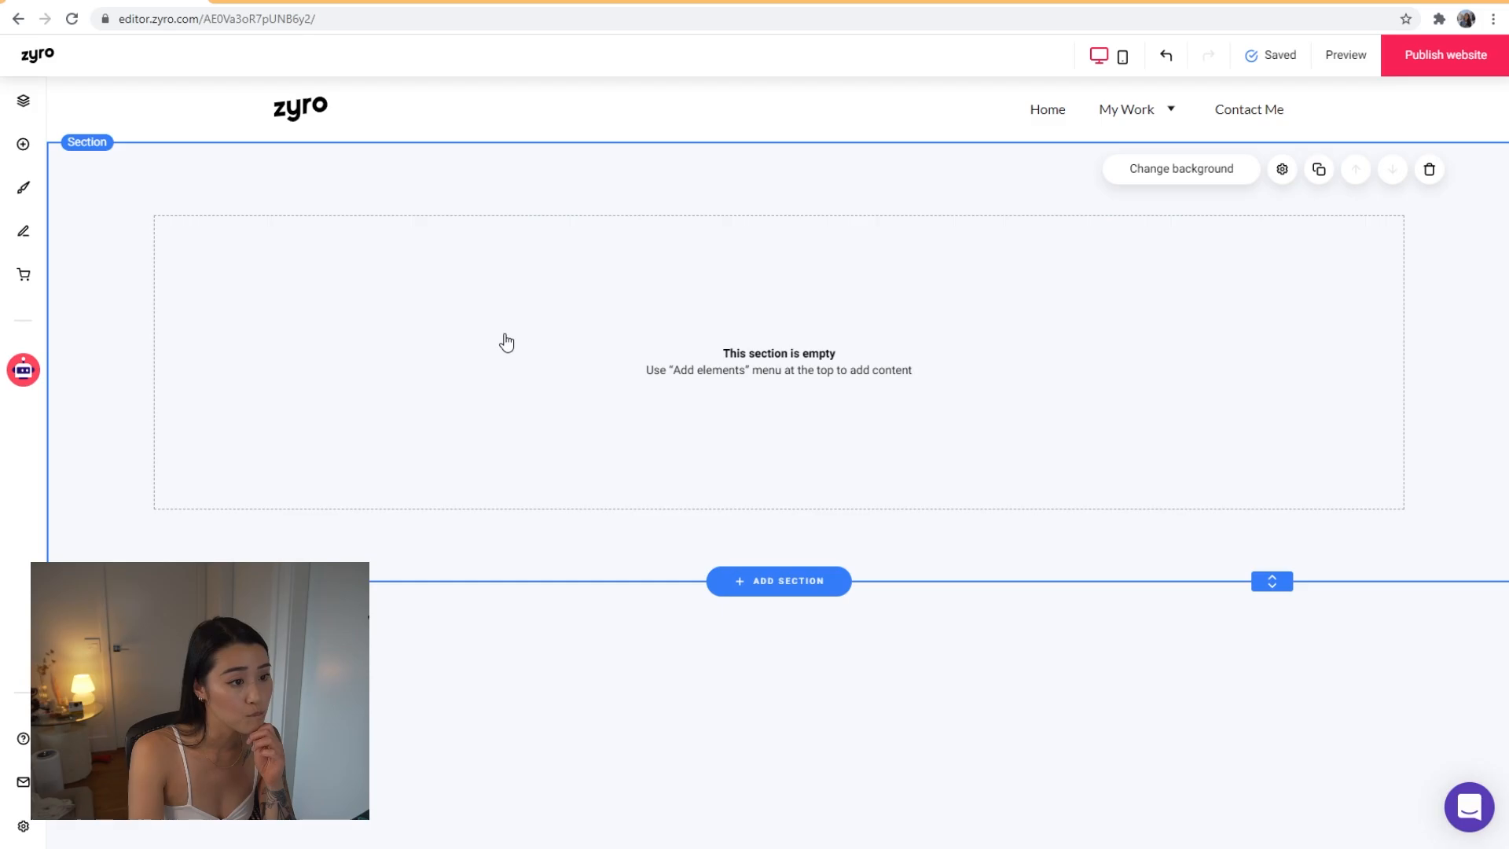
Replace the page's empty section with a Gallery section using the four-column layout of eight images in mixed heights
left_click(1428, 169)
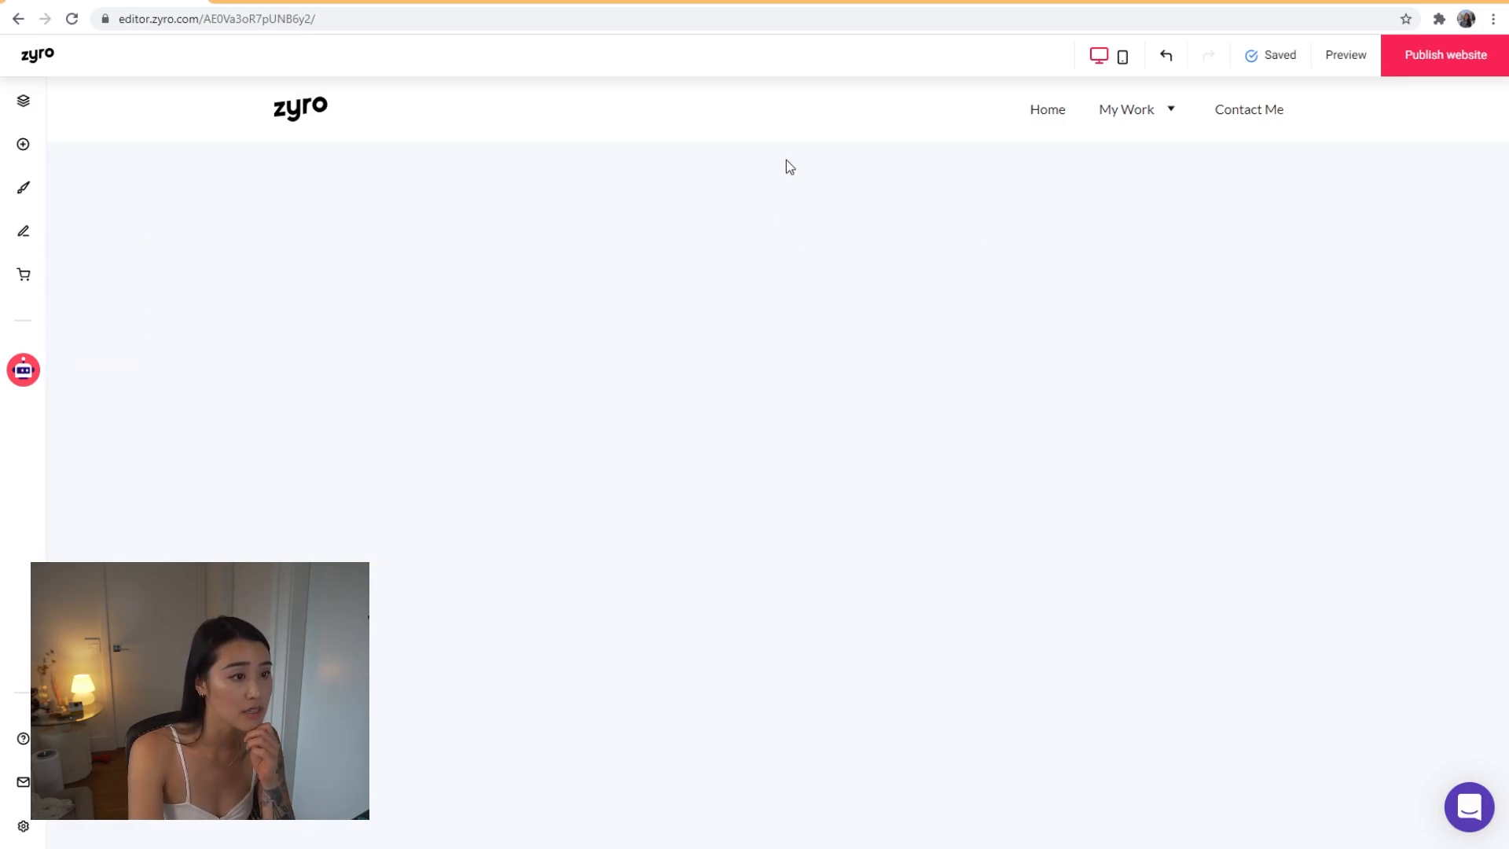
left_click(782, 139)
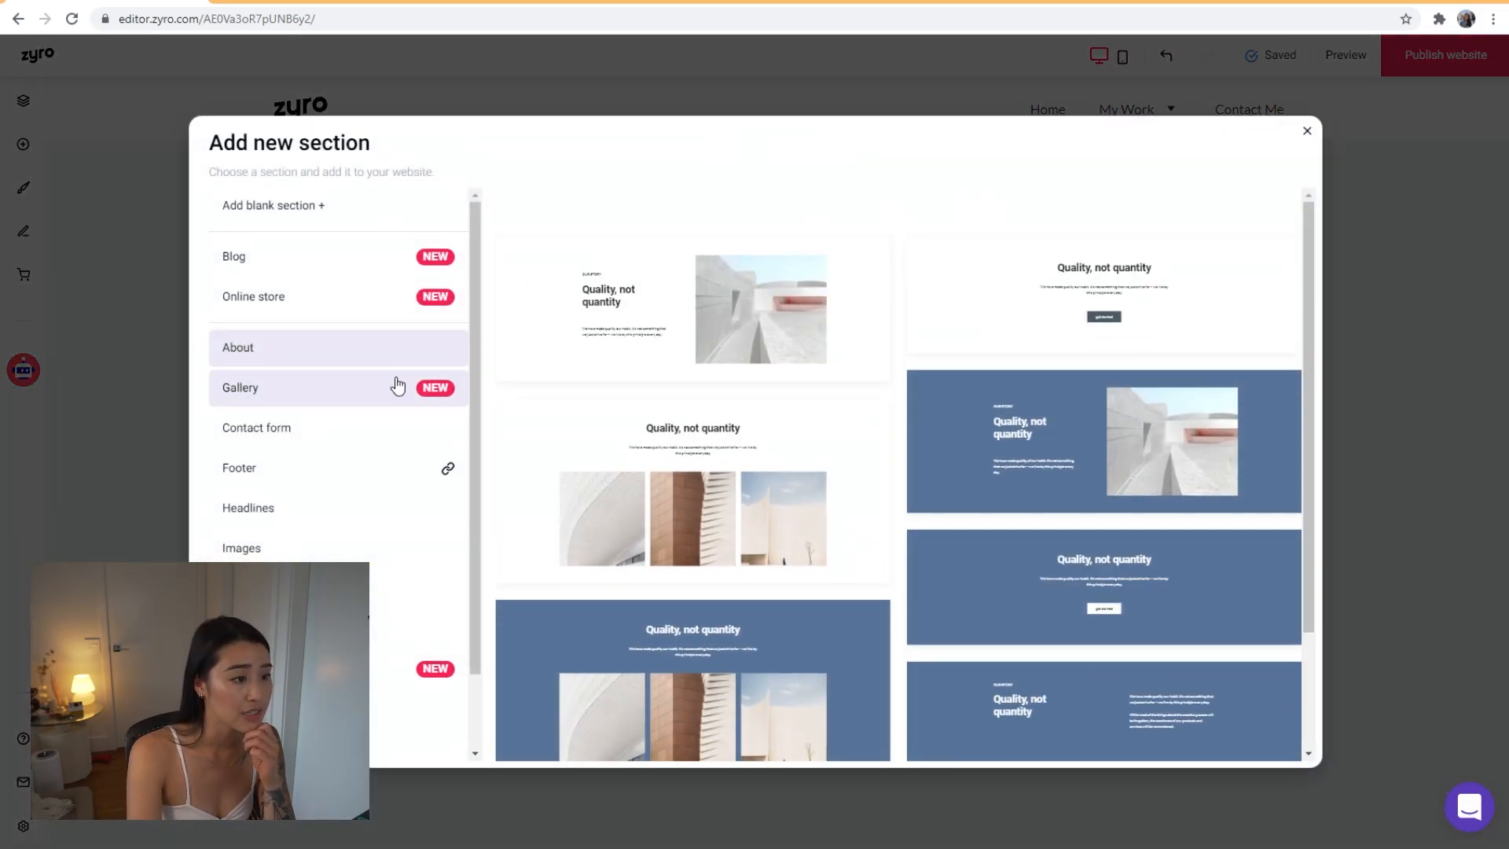
left_click(356, 397)
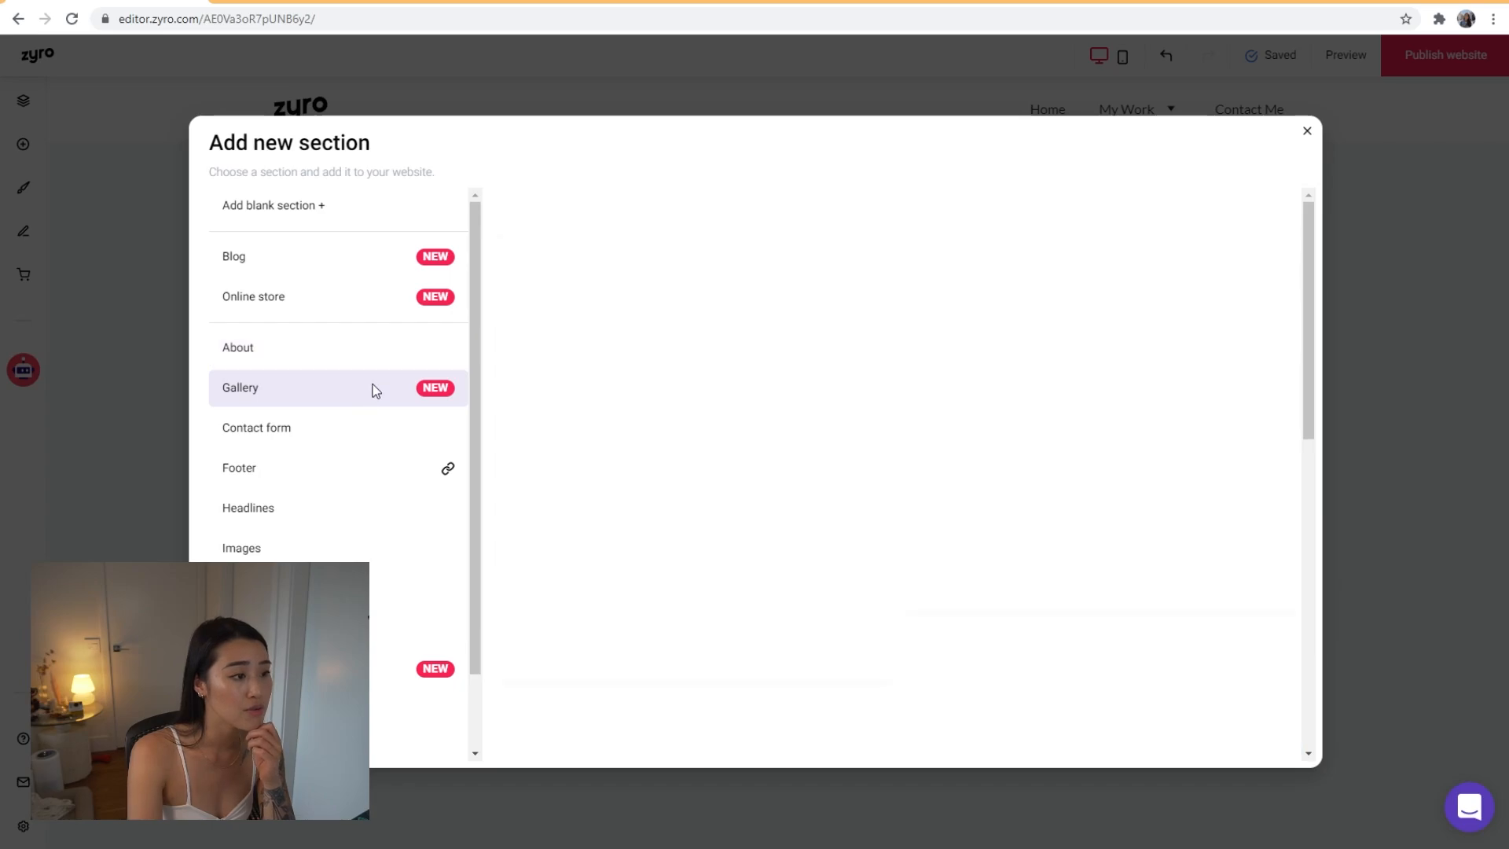
scroll(869, 399, "down", 4)
scroll(868, 398, "down", 2)
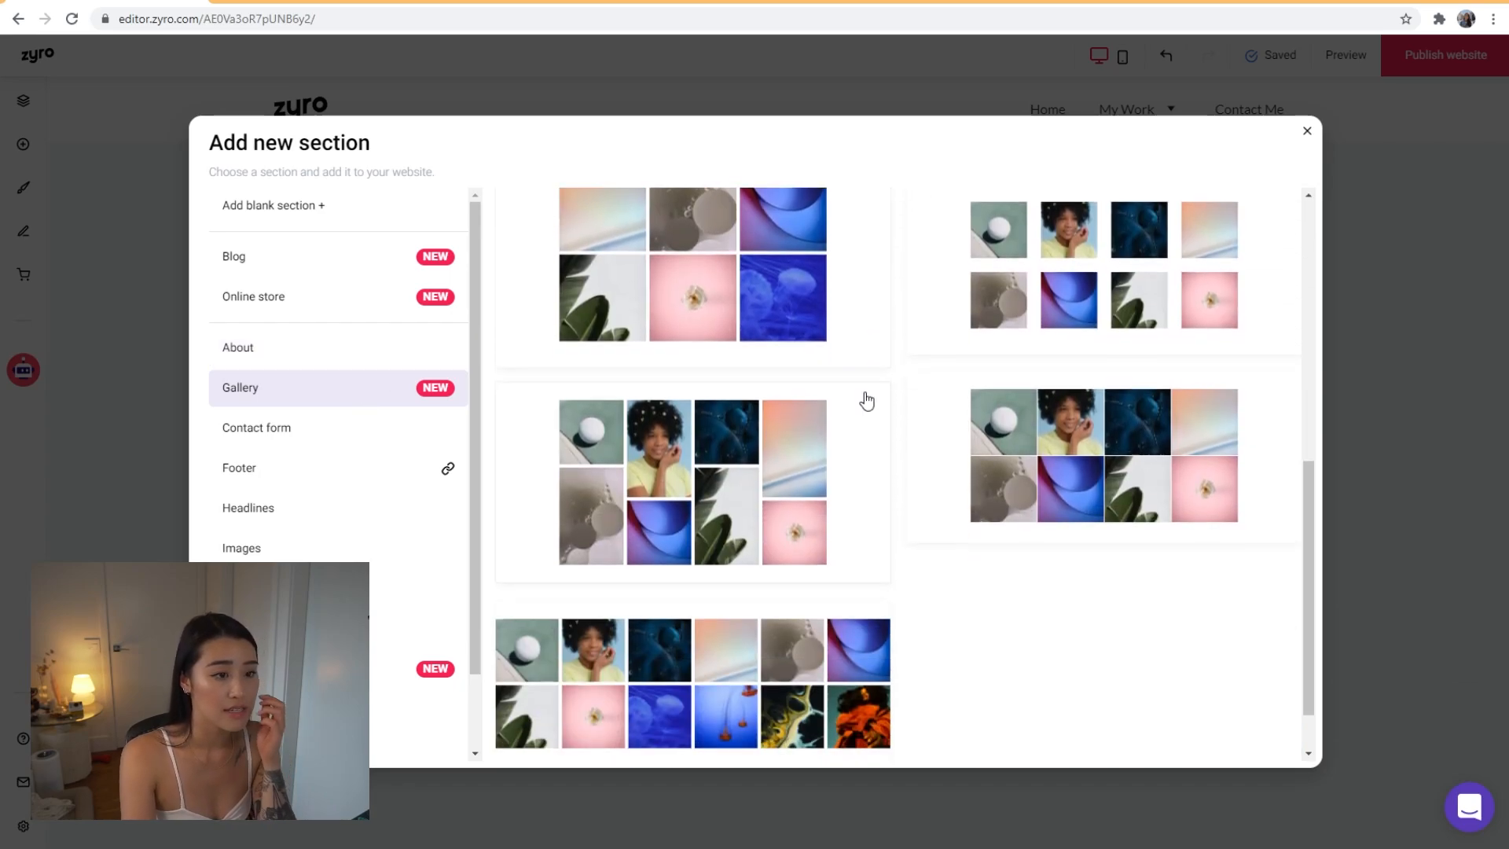
scroll(862, 398, "down", 2)
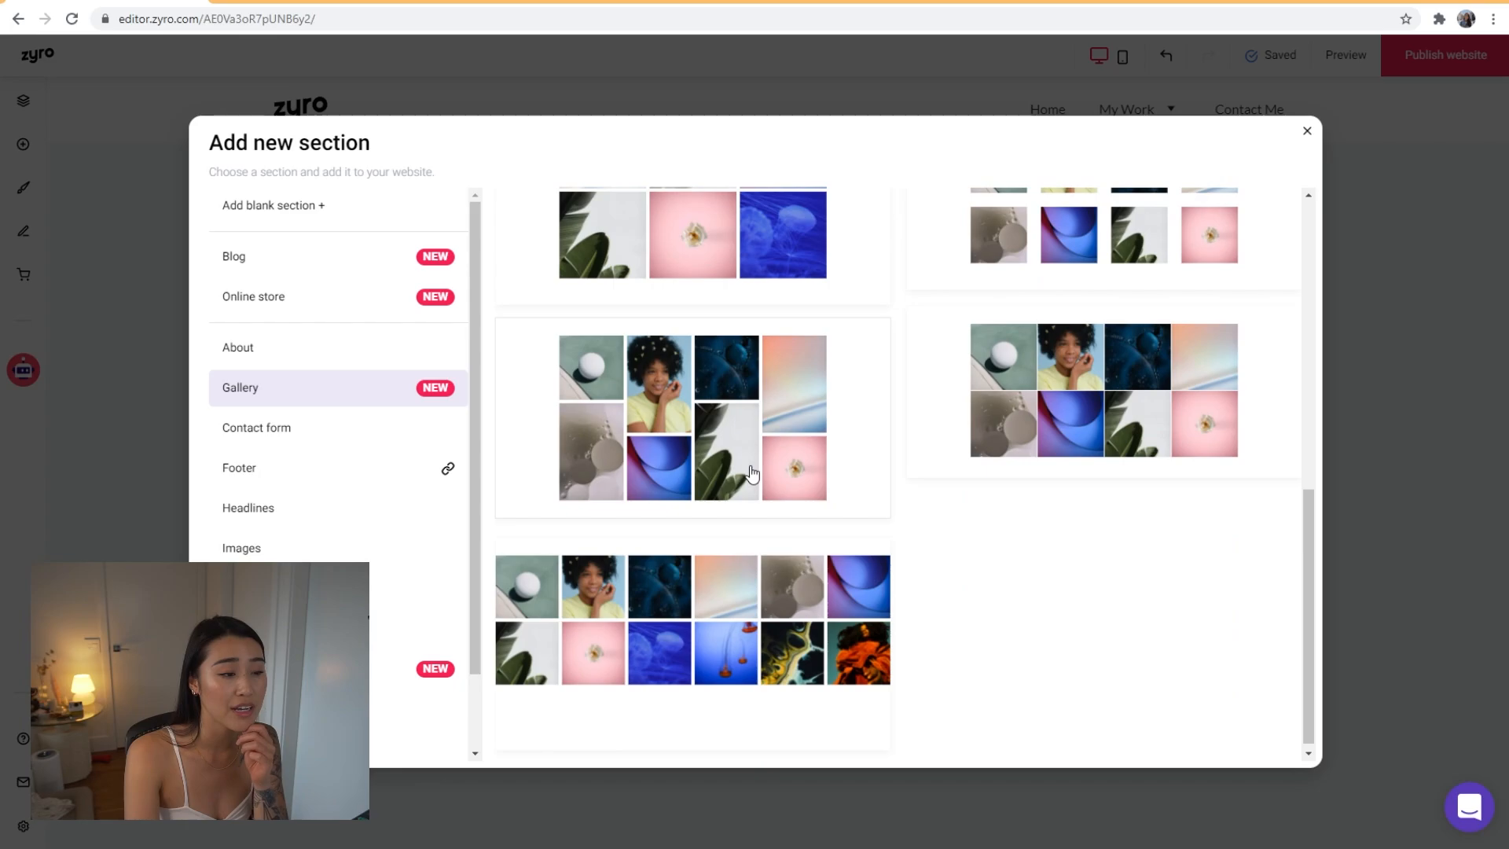
left_click(742, 456)
Extend the gallery section's height and move the gallery down to leave room for a heading above it
scroll(977, 512, "down", 1)
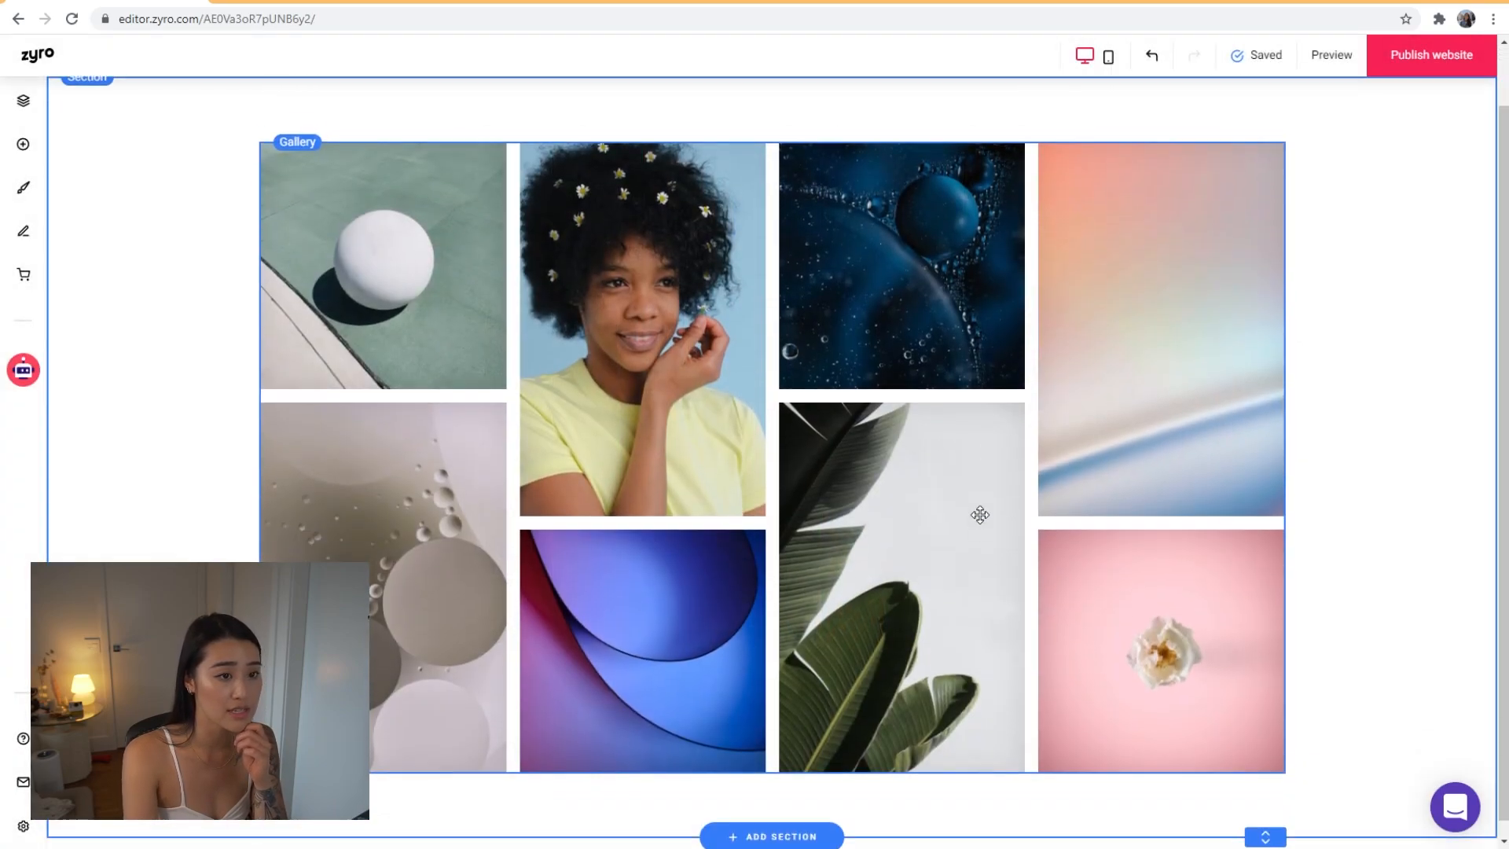
scroll(977, 512, "up", 1)
scroll(1102, 539, "down", 1)
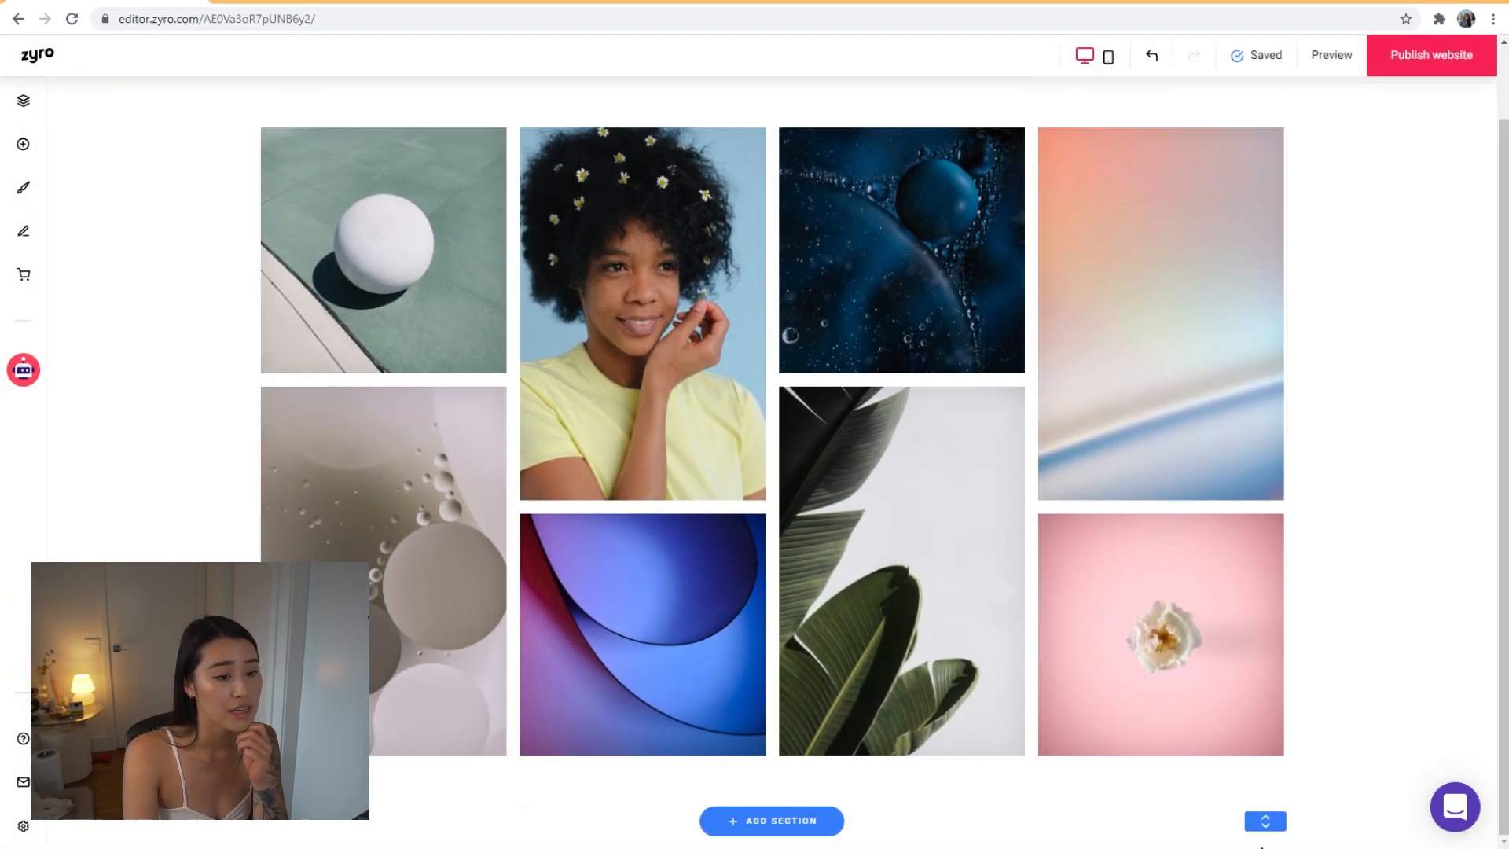
left_click_drag(1263, 819, 1262, 819)
left_click_drag(993, 523, 992, 676)
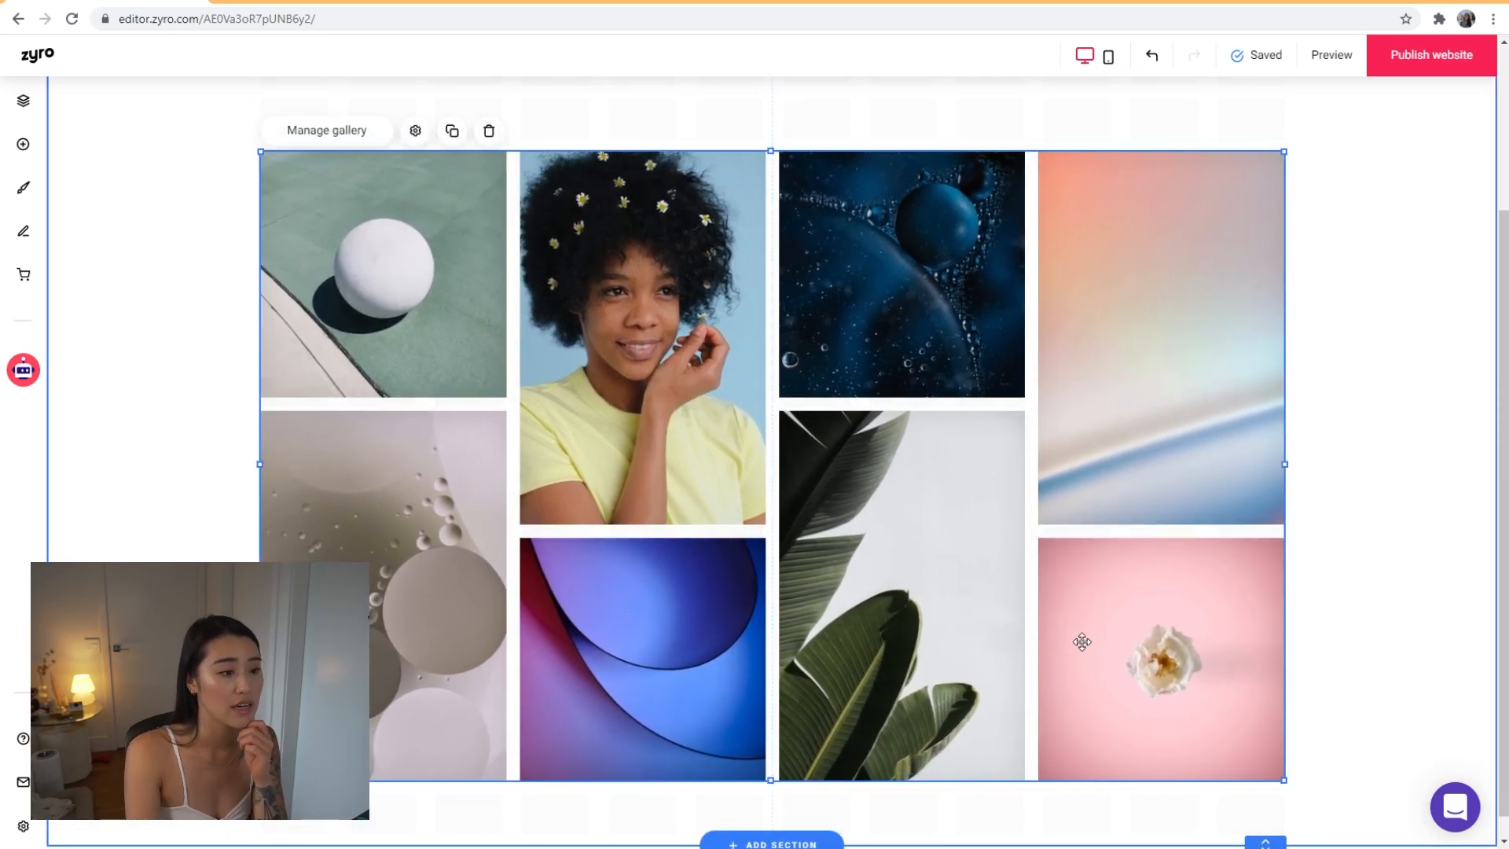
scroll(1089, 638, "up", 3)
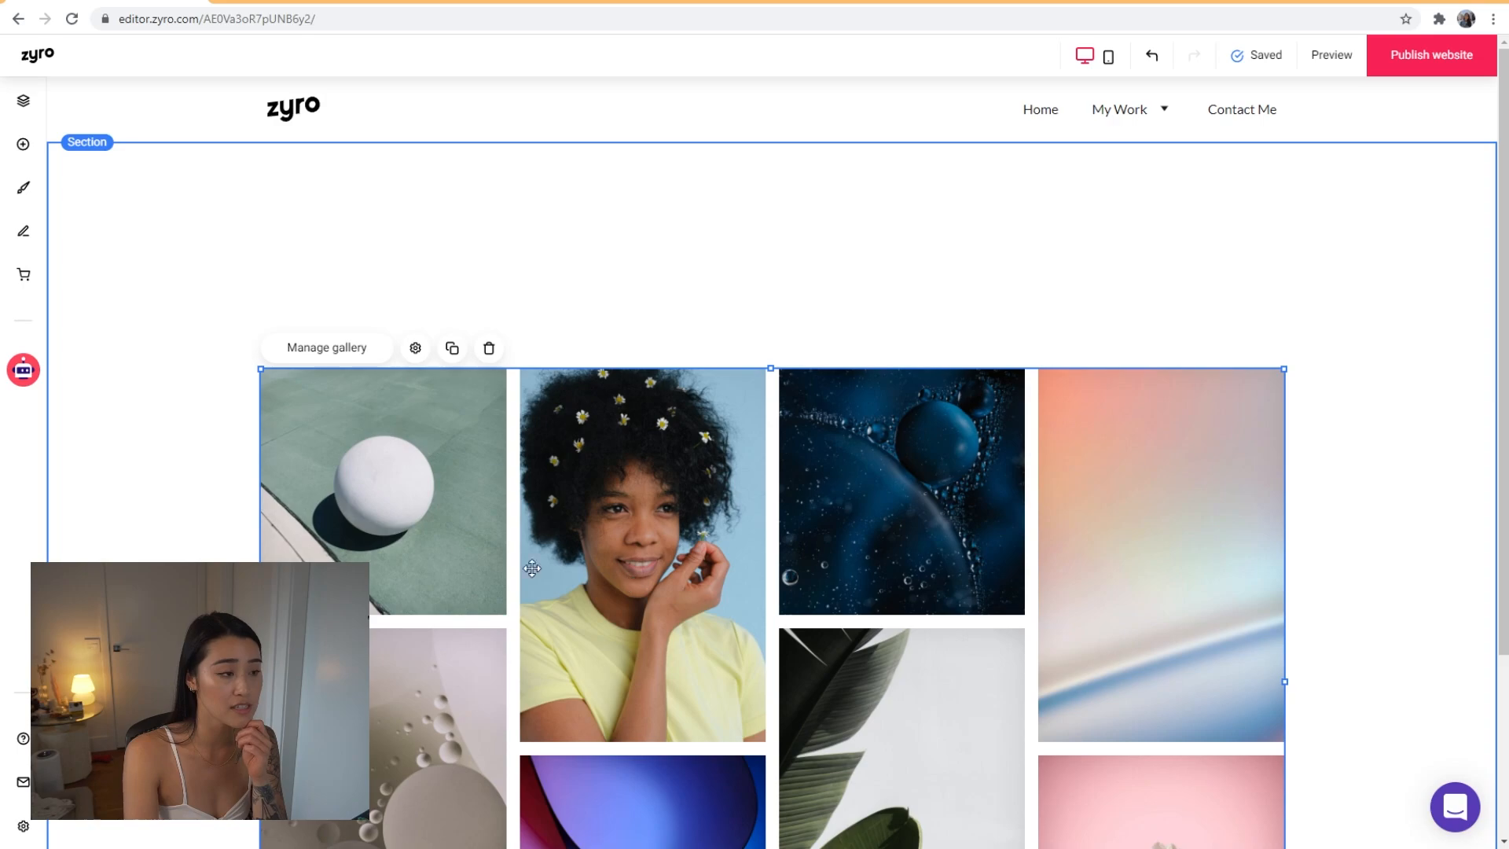
Add a text element above the gallery and centre it horizontally in the section
left_click(23, 144)
left_click_drag(131, 191, 734, 249)
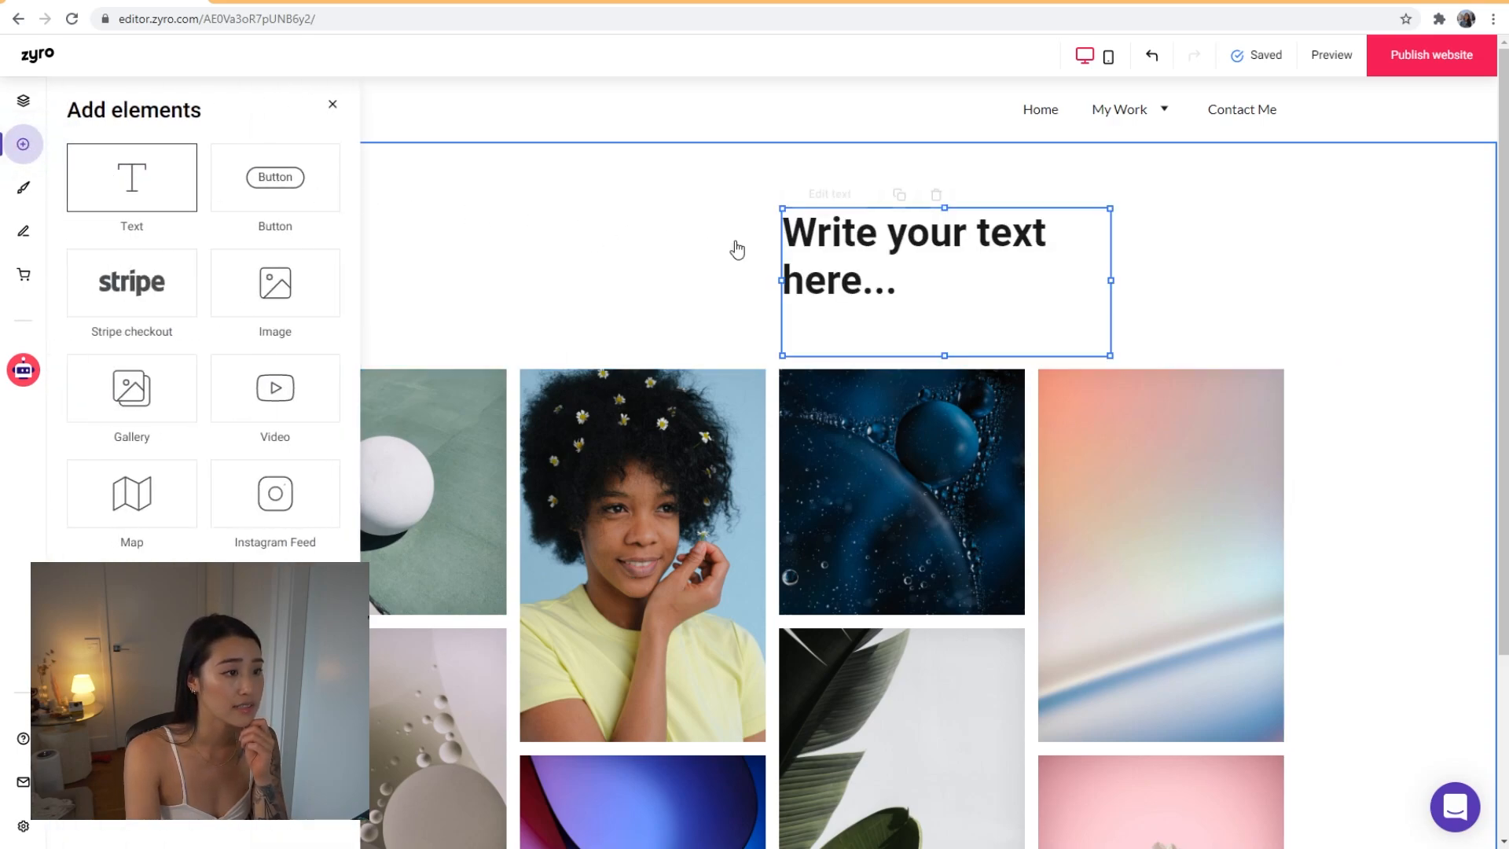
left_click_drag(859, 245, 664, 242)
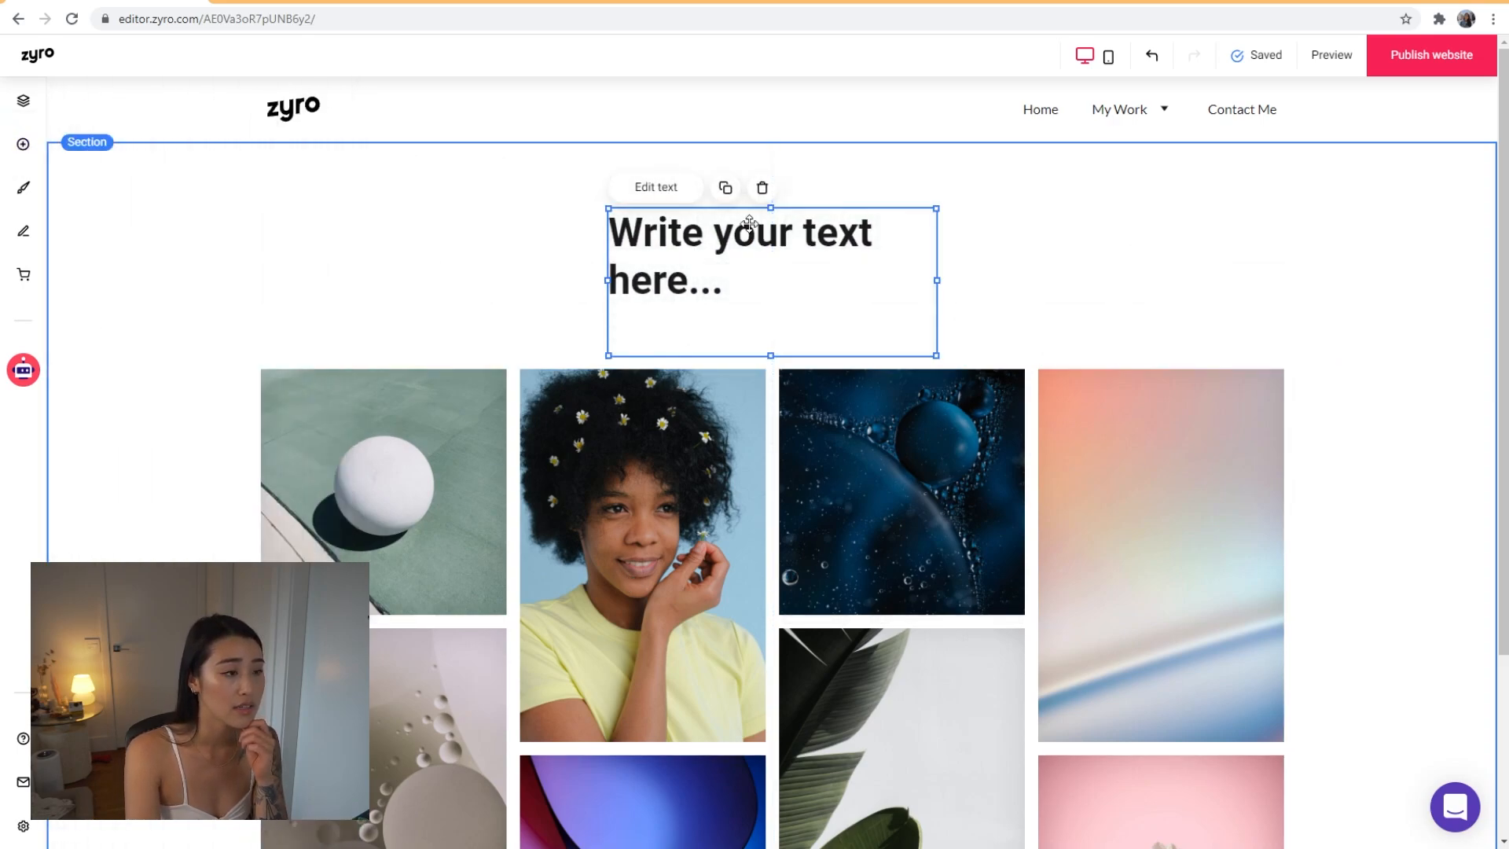
Centre-align the new text, set its style to Heading 1, and widen its text box
left_click(667, 192)
left_click(913, 187)
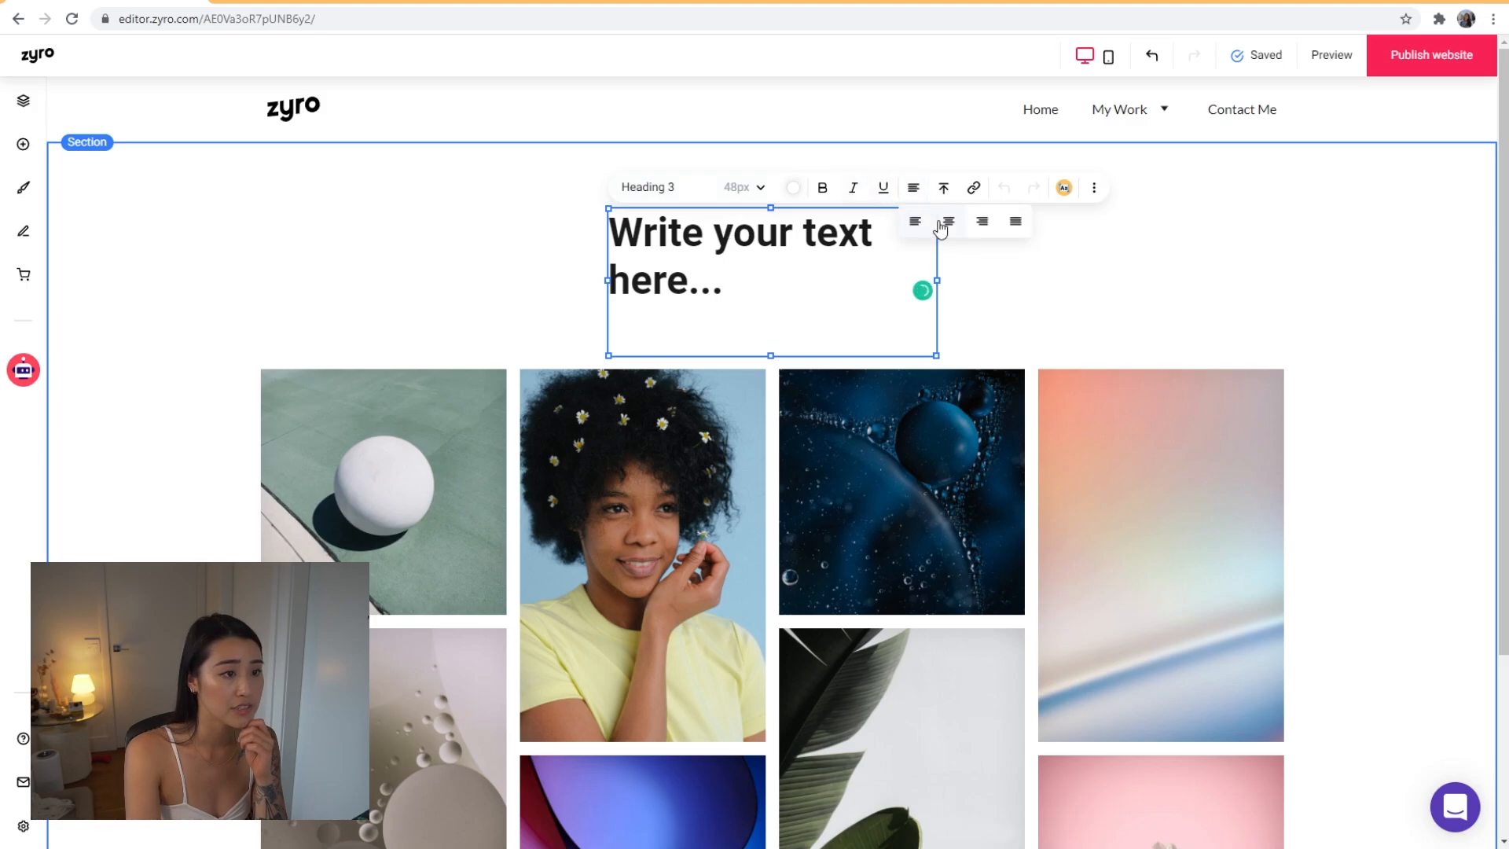
left_click(948, 221)
left_click(761, 189)
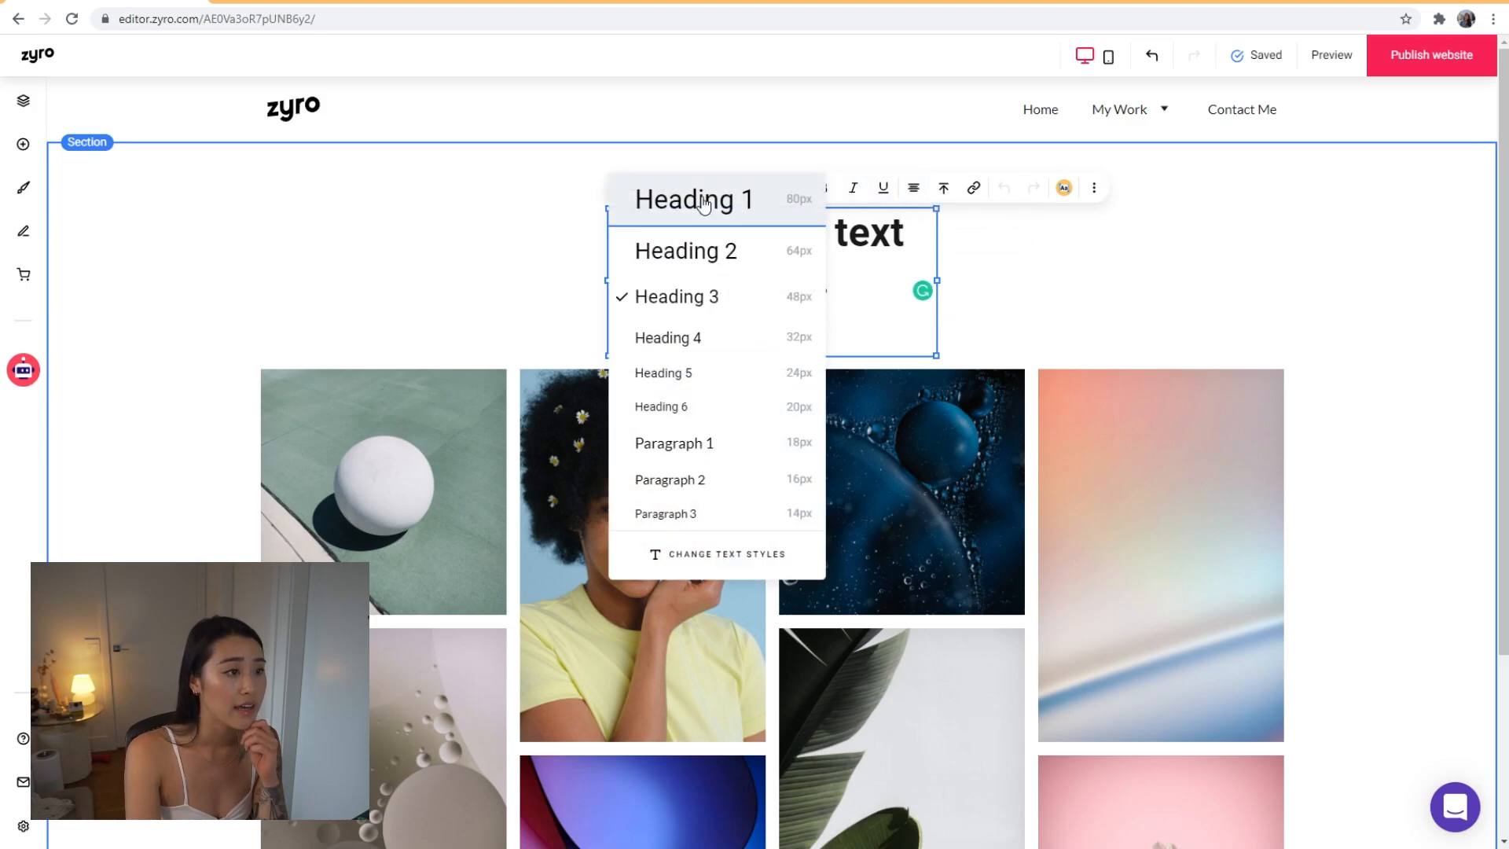
left_click(700, 198)
left_click_drag(935, 307, 1111, 307)
Open the website-wide heading styles from the text element's style choices
left_click_drag(921, 252, 833, 206)
left_click(766, 193)
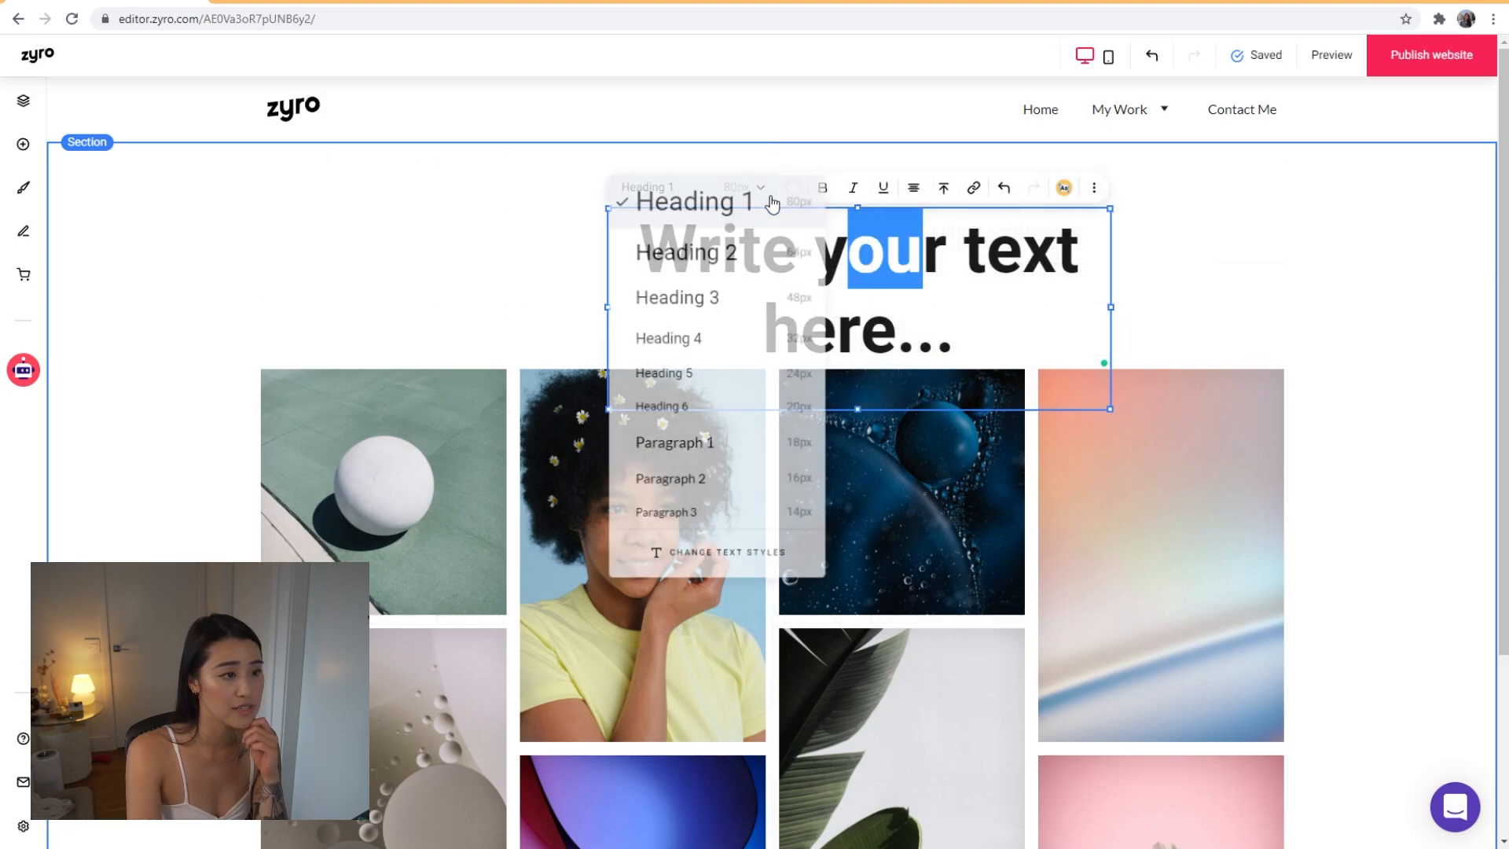
left_click(686, 548)
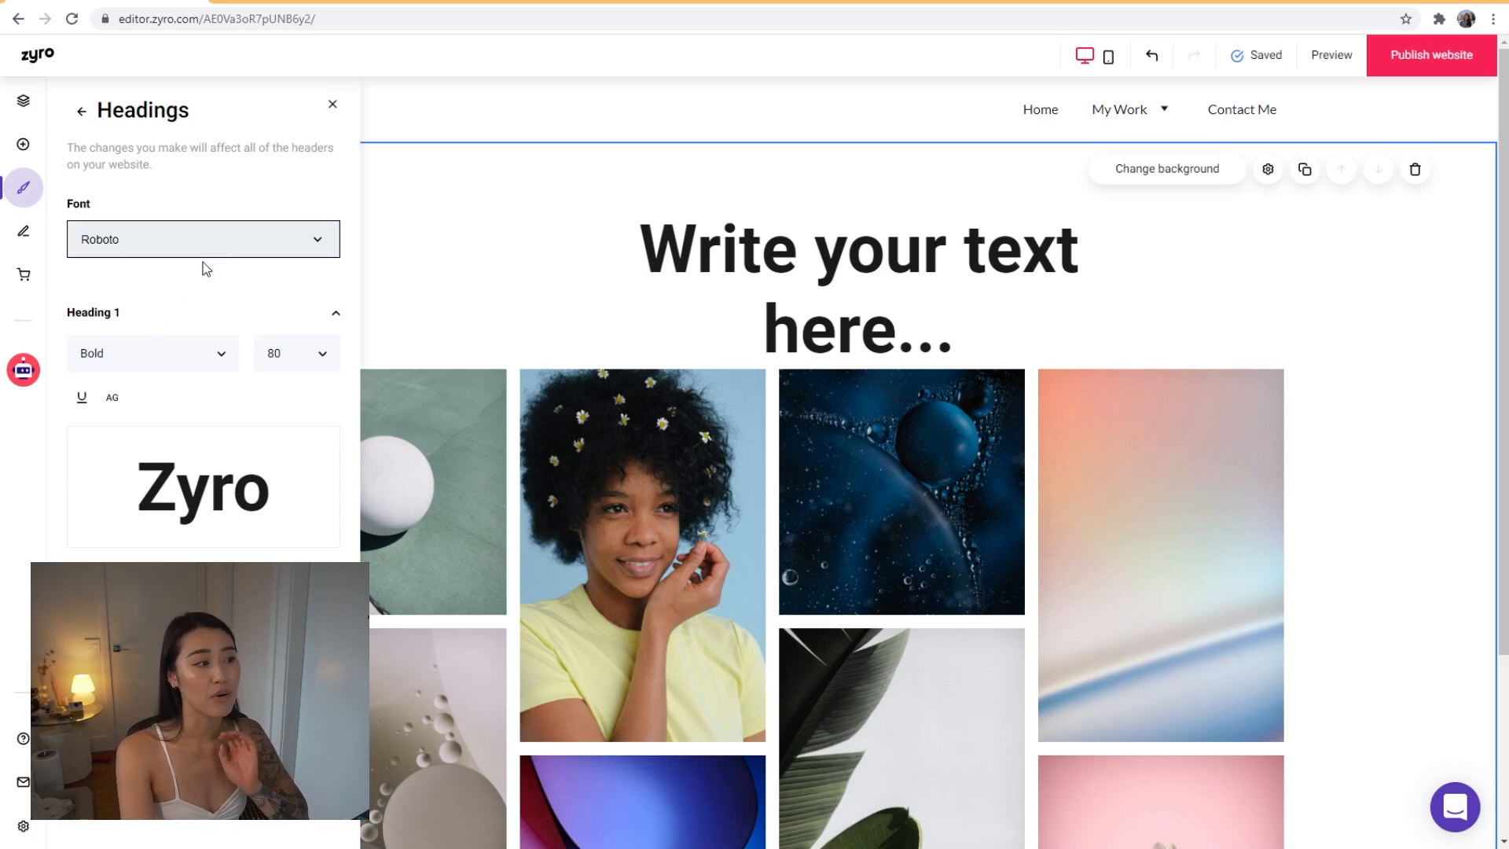
Switch to the Google Fonts website, browse typeface samples such as Poppins, and return to the Zyro editor
left_click(238, 3)
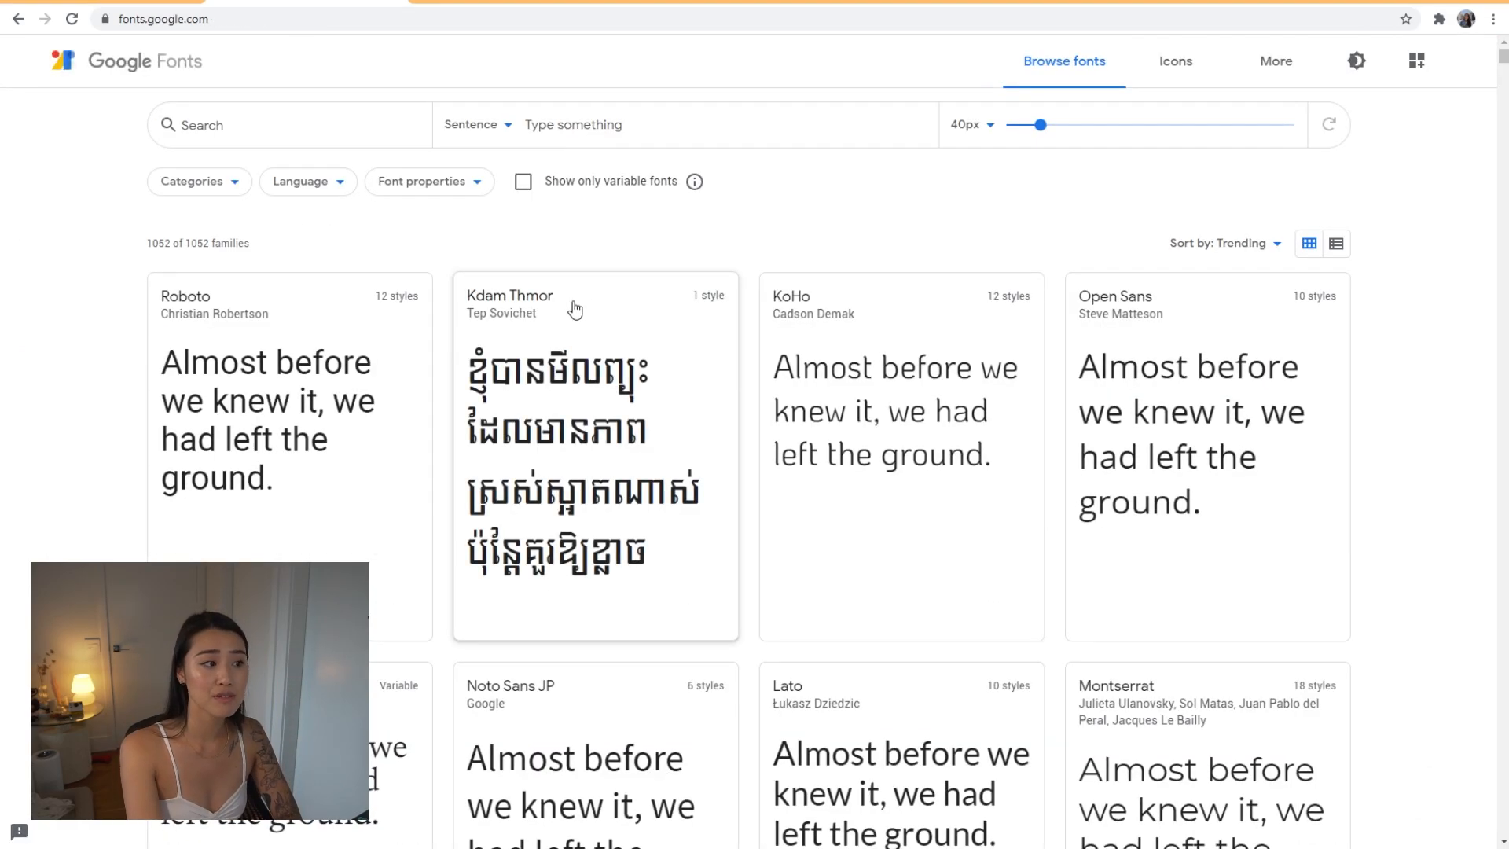
scroll(788, 369, "down", 15)
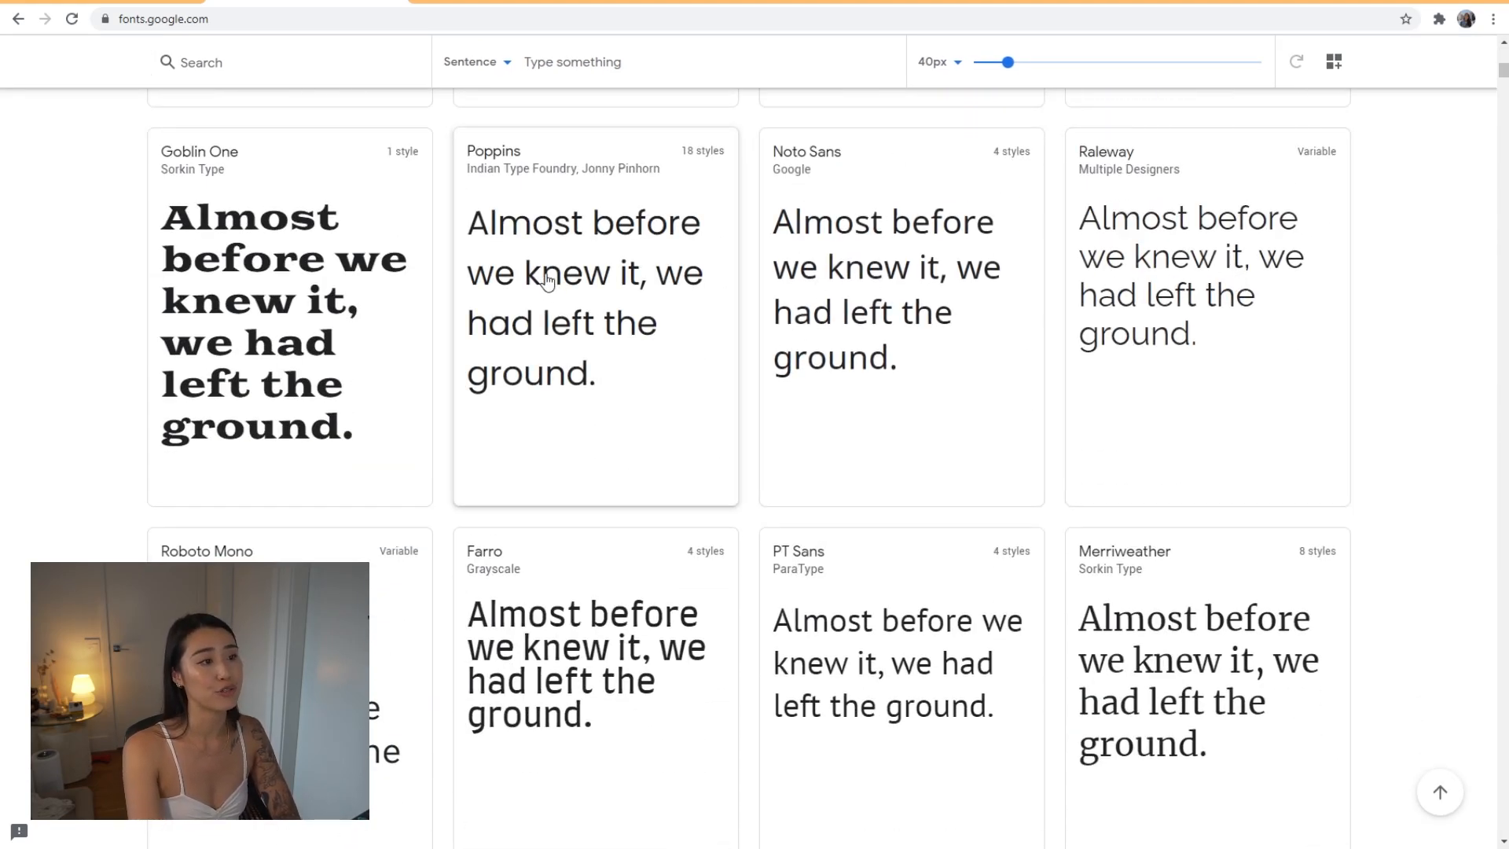
left_click(76, 6)
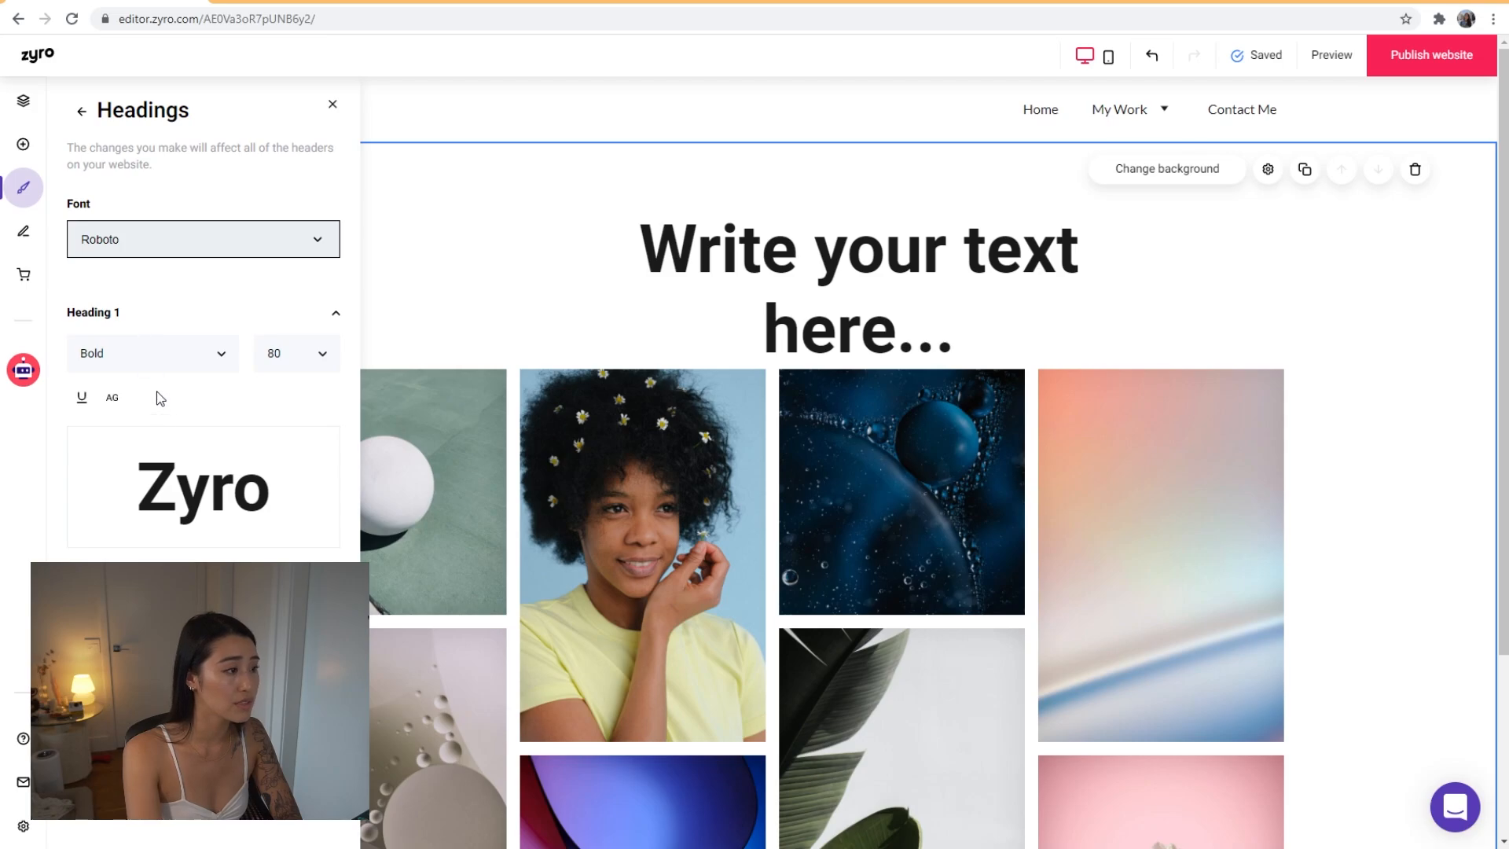
Set the font of all website headings to Poppins
left_click(151, 473)
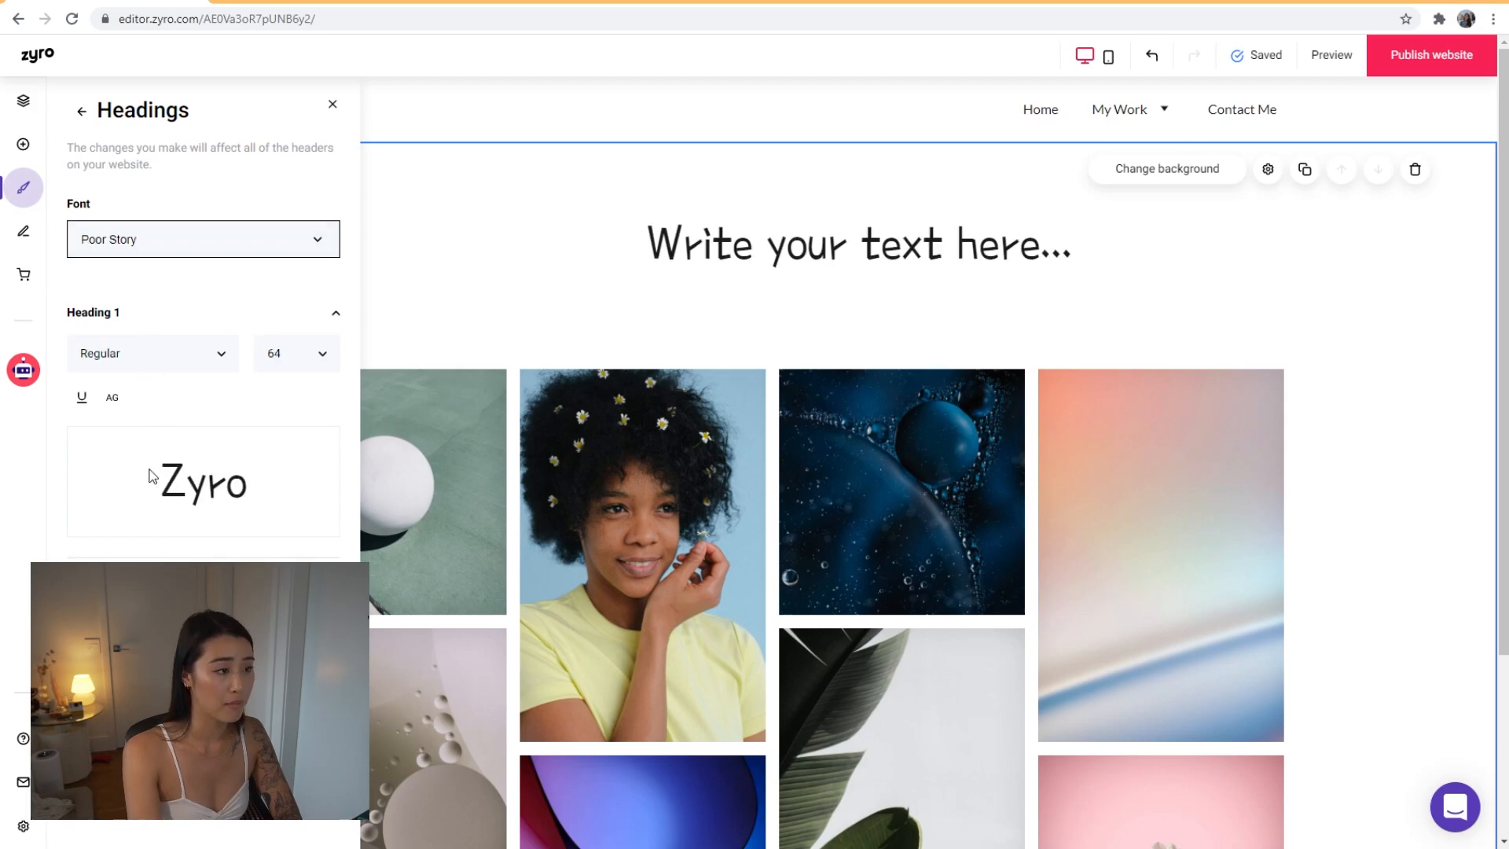
left_click(119, 237)
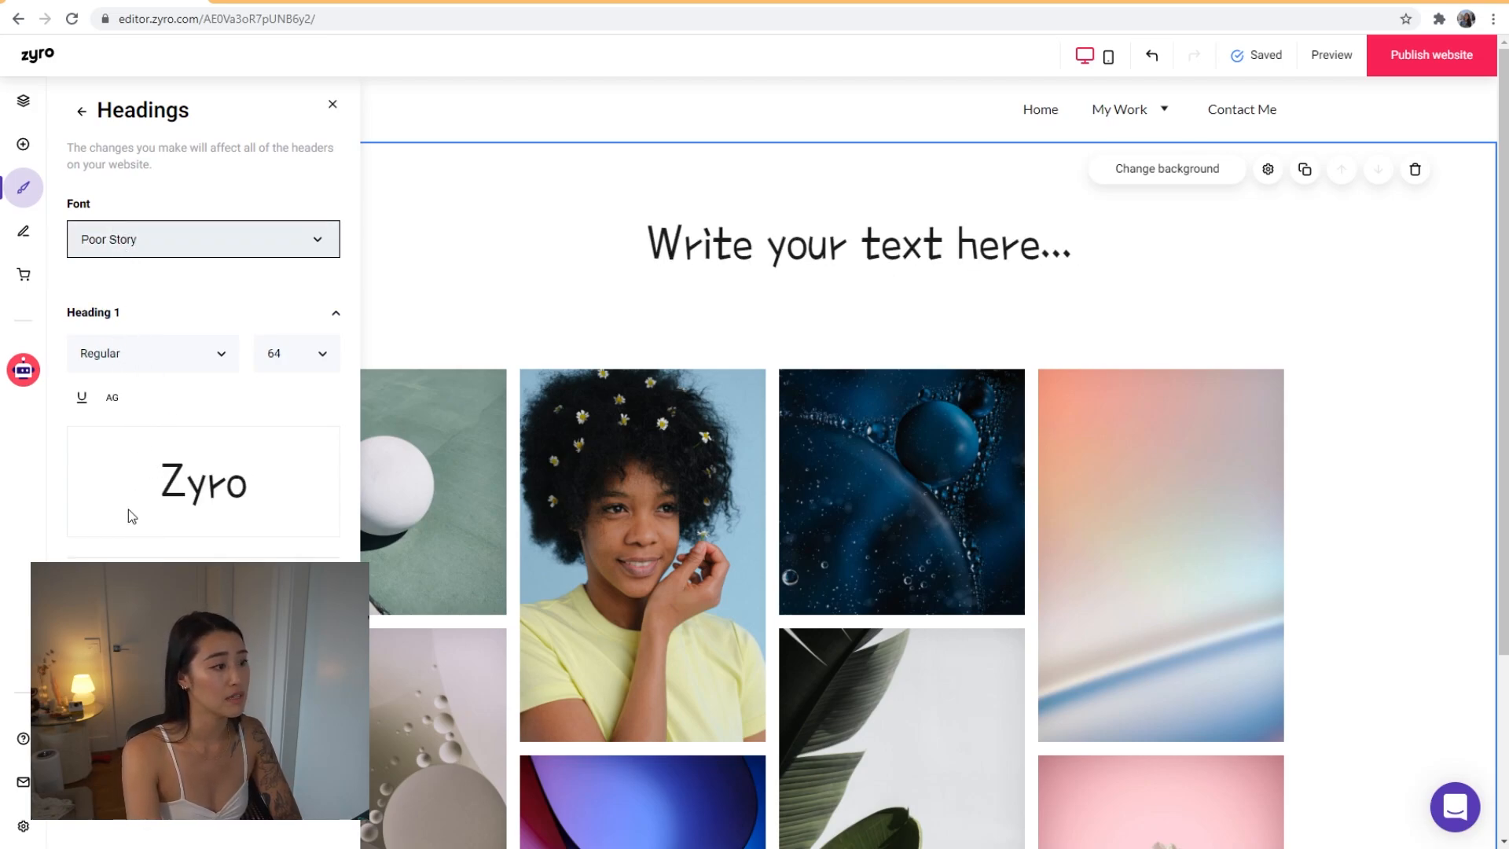
left_click(128, 423)
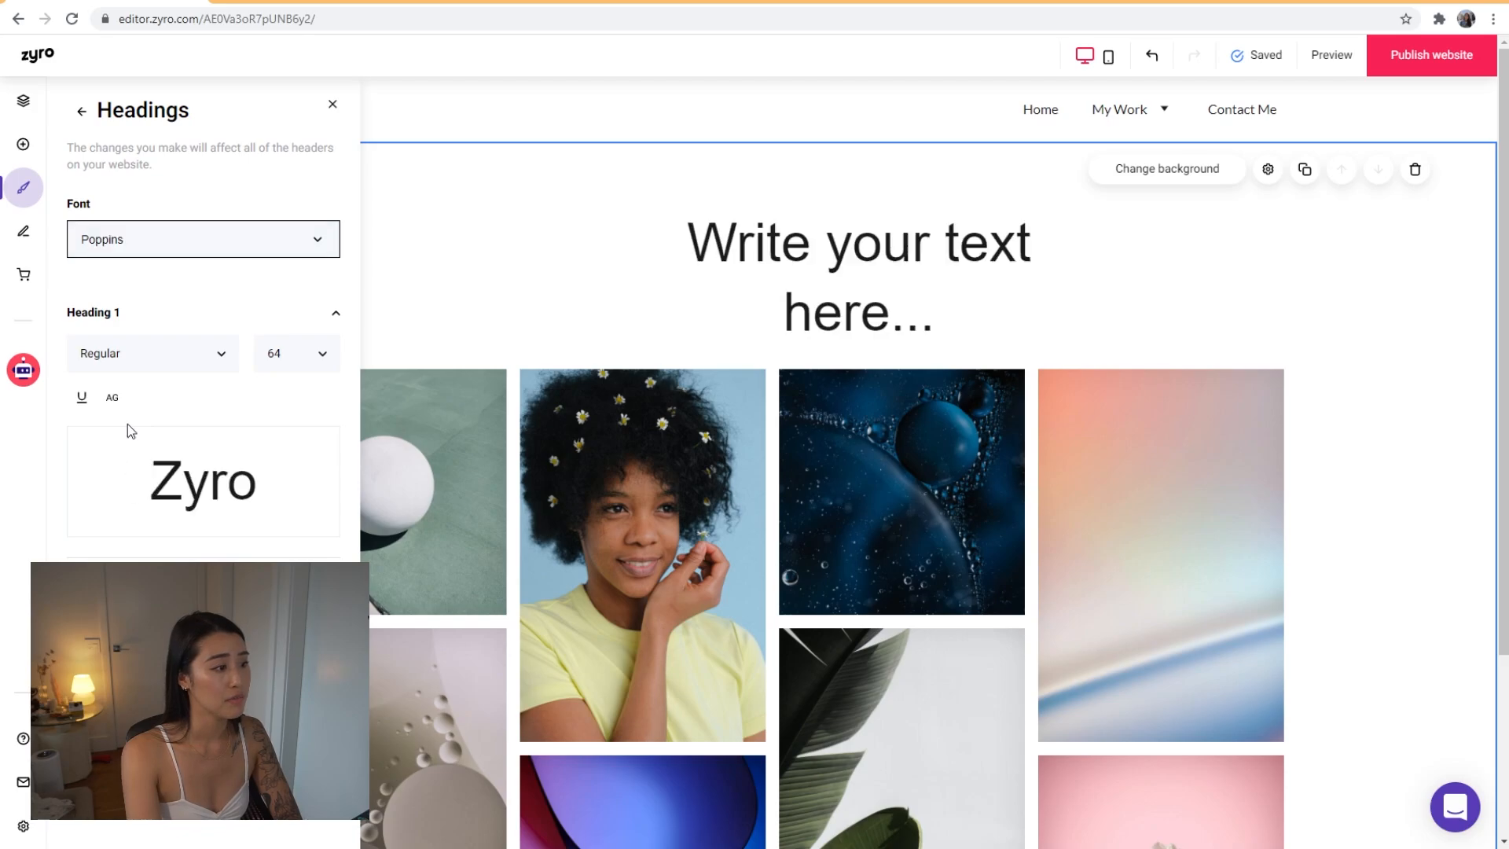
Compare the Medium and Semi bold weights for the Heading 1 style and settle on Medium
left_click(174, 353)
left_click(144, 462)
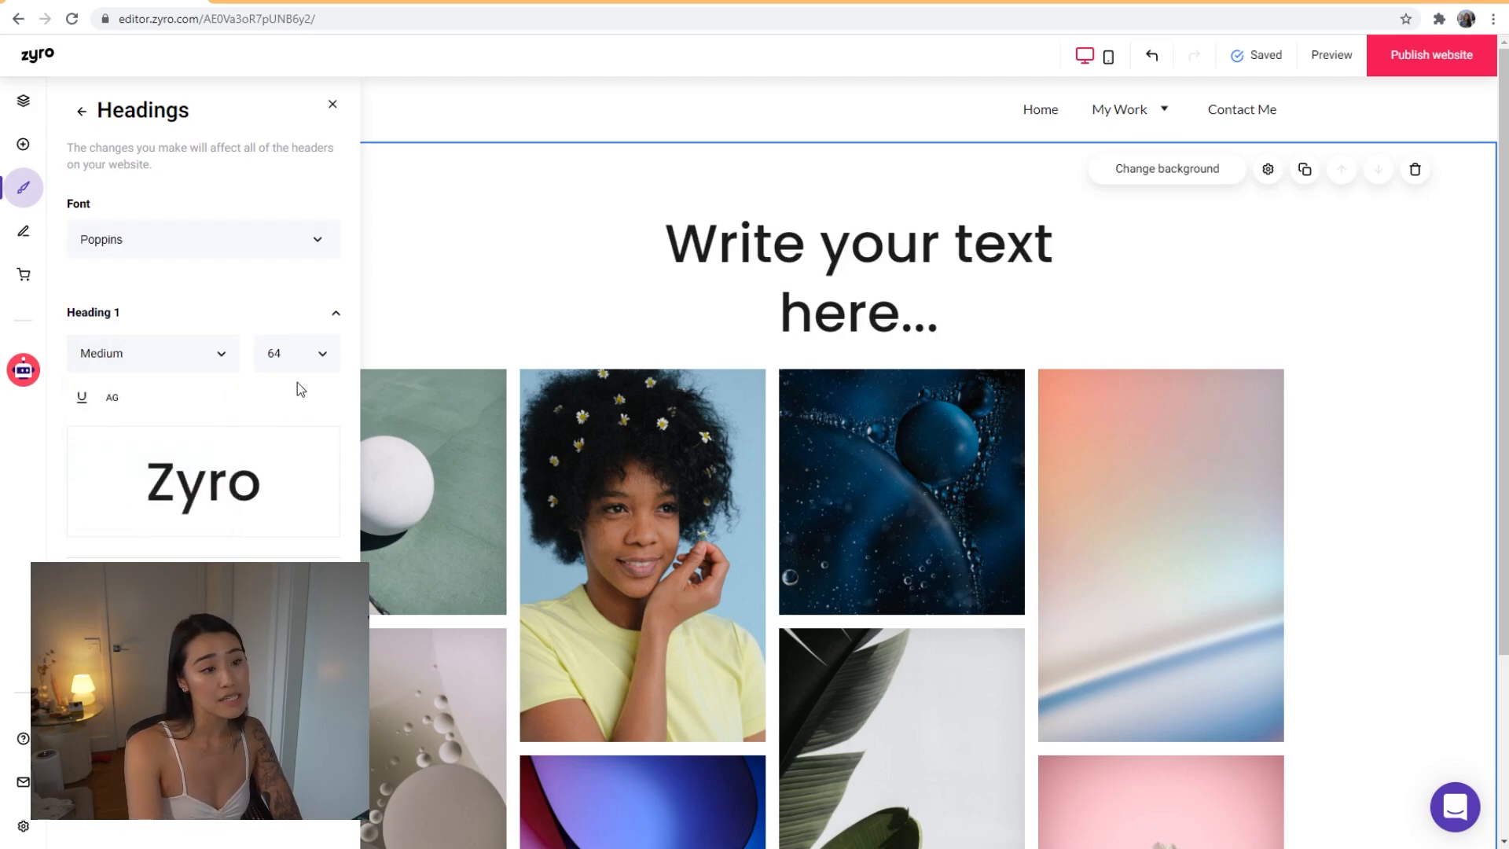
left_click(227, 362)
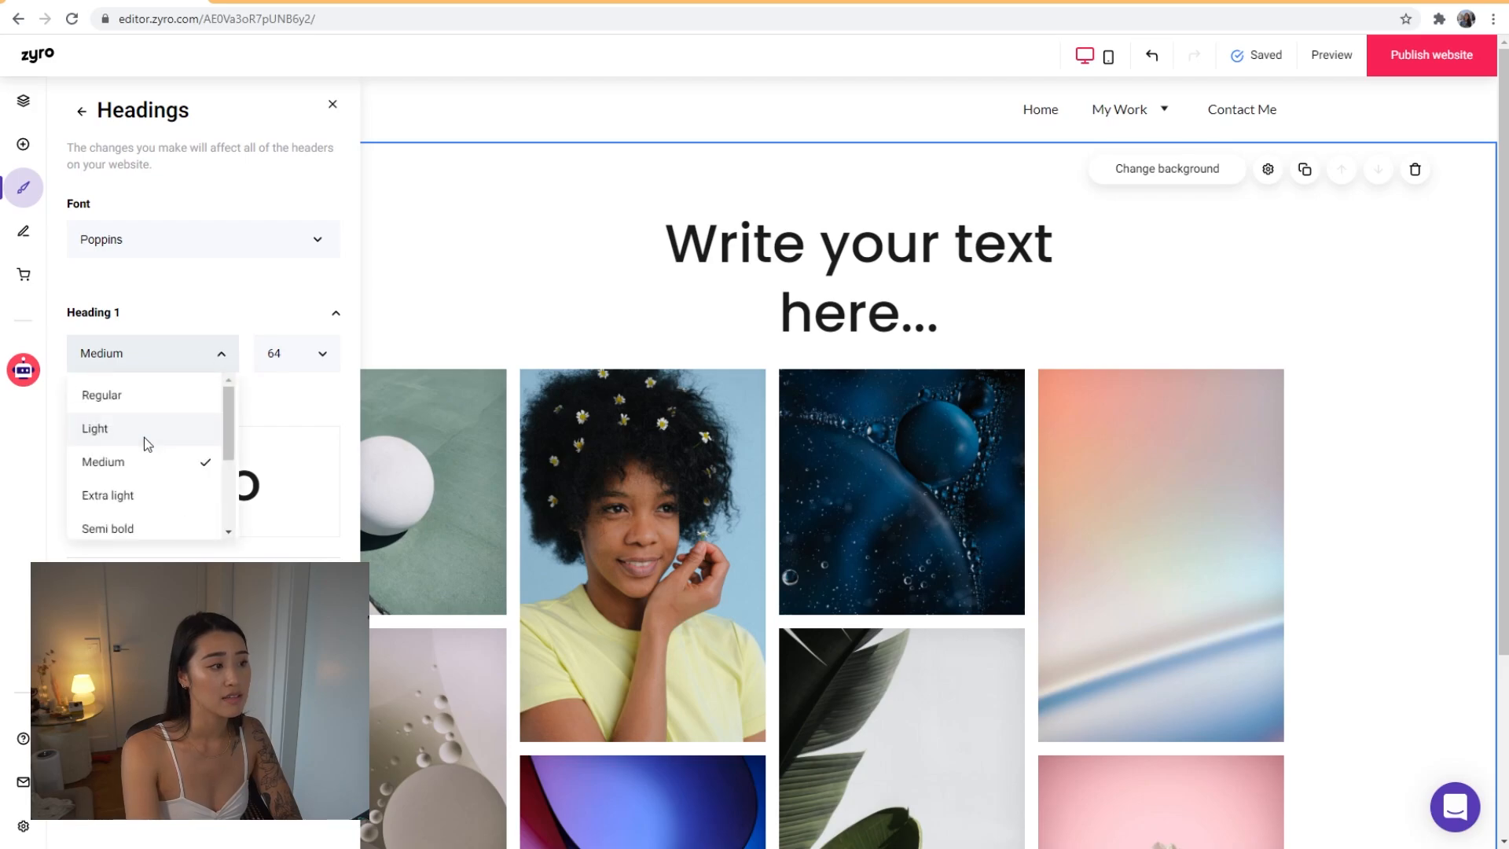
left_click(138, 524)
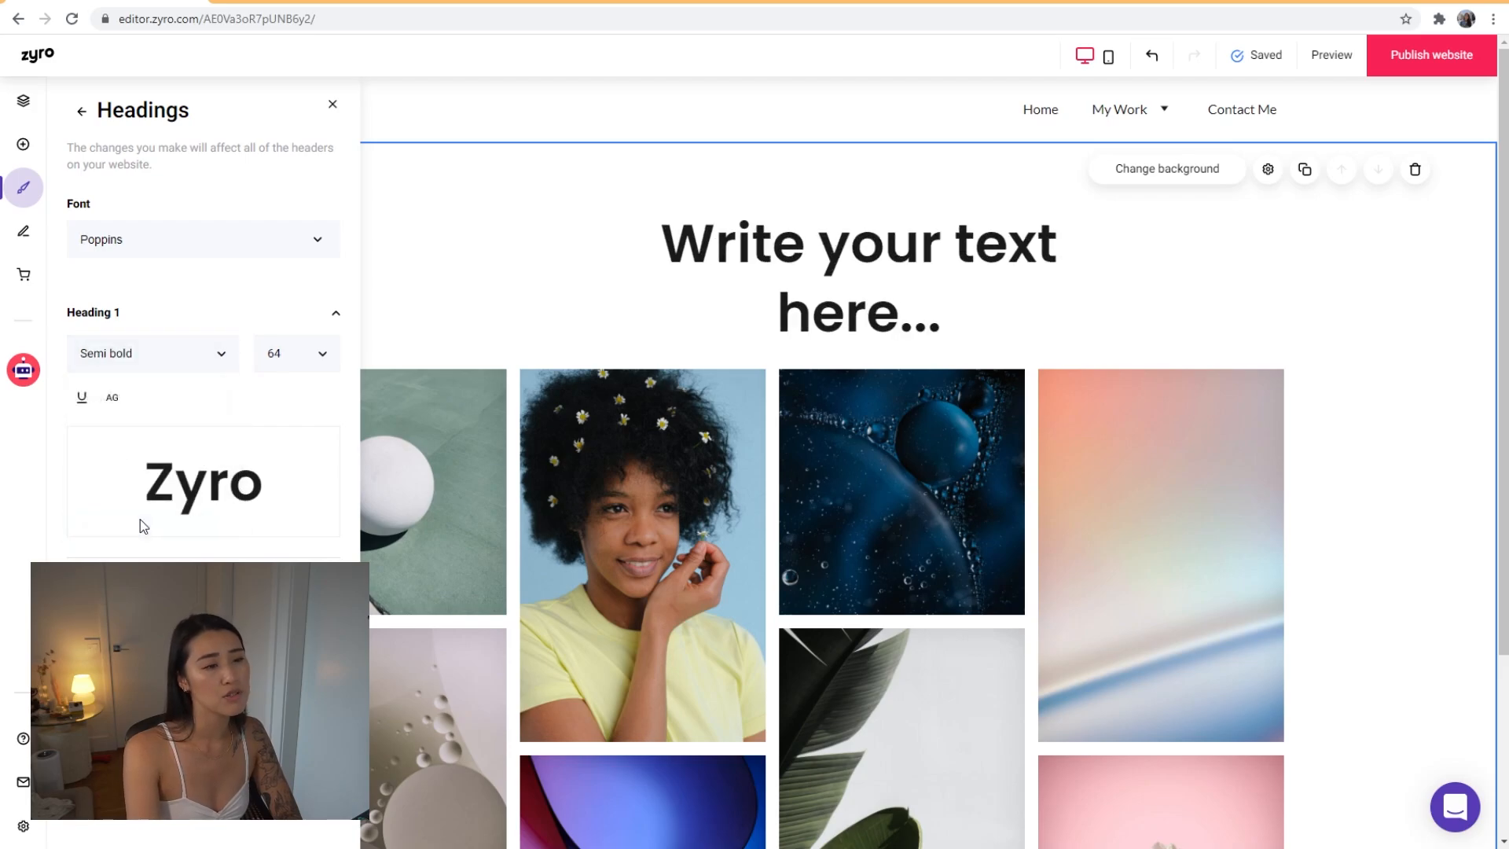
left_click(146, 326)
left_click(114, 318)
left_click(124, 349)
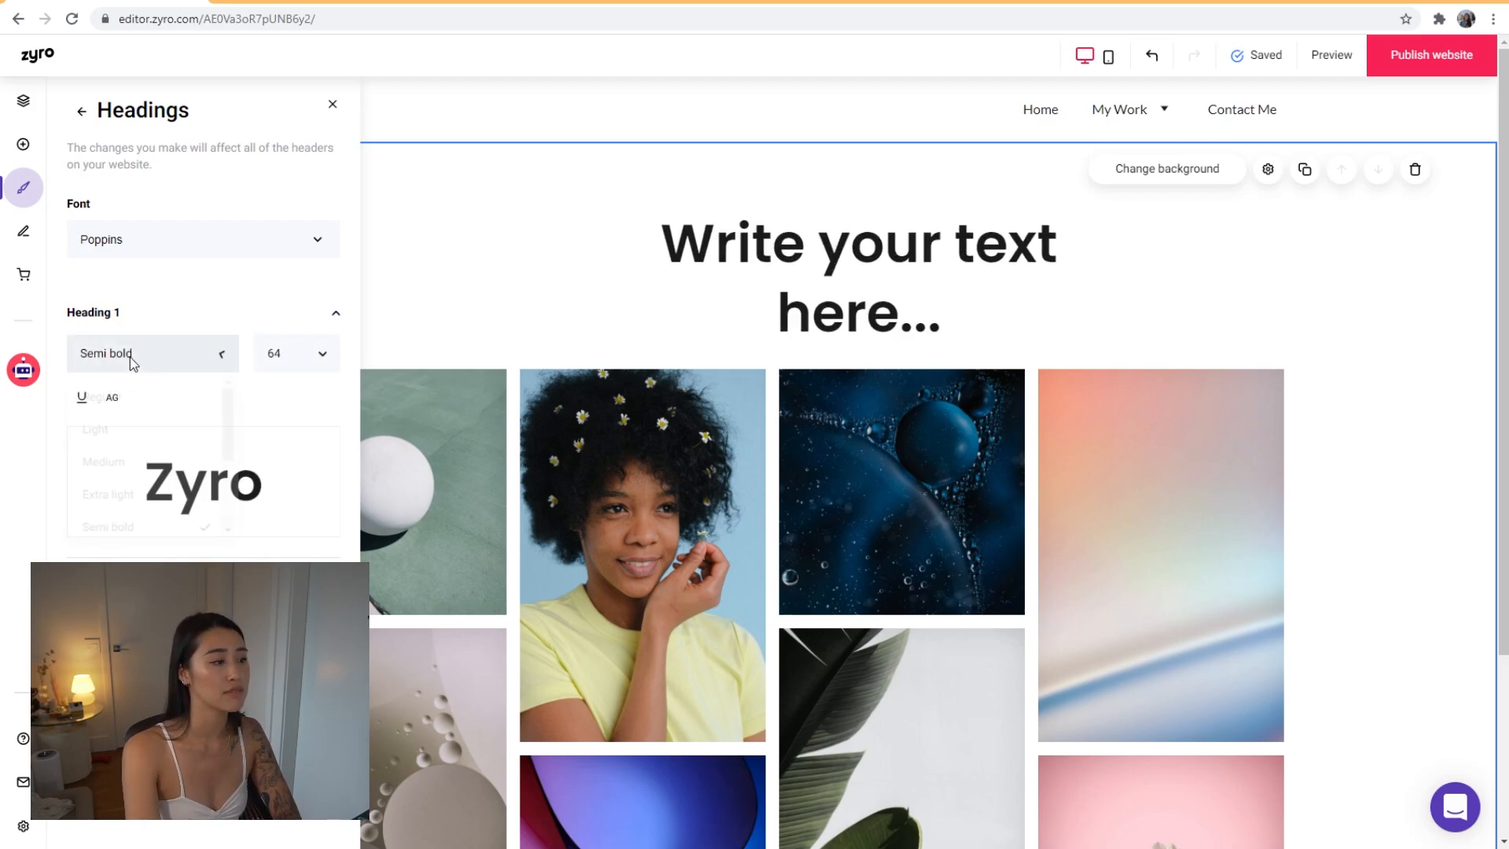
left_click(128, 456)
Set the Heading 1 style's font size to 48
left_click(306, 360)
scroll(293, 498, "down", 3)
left_click(292, 391)
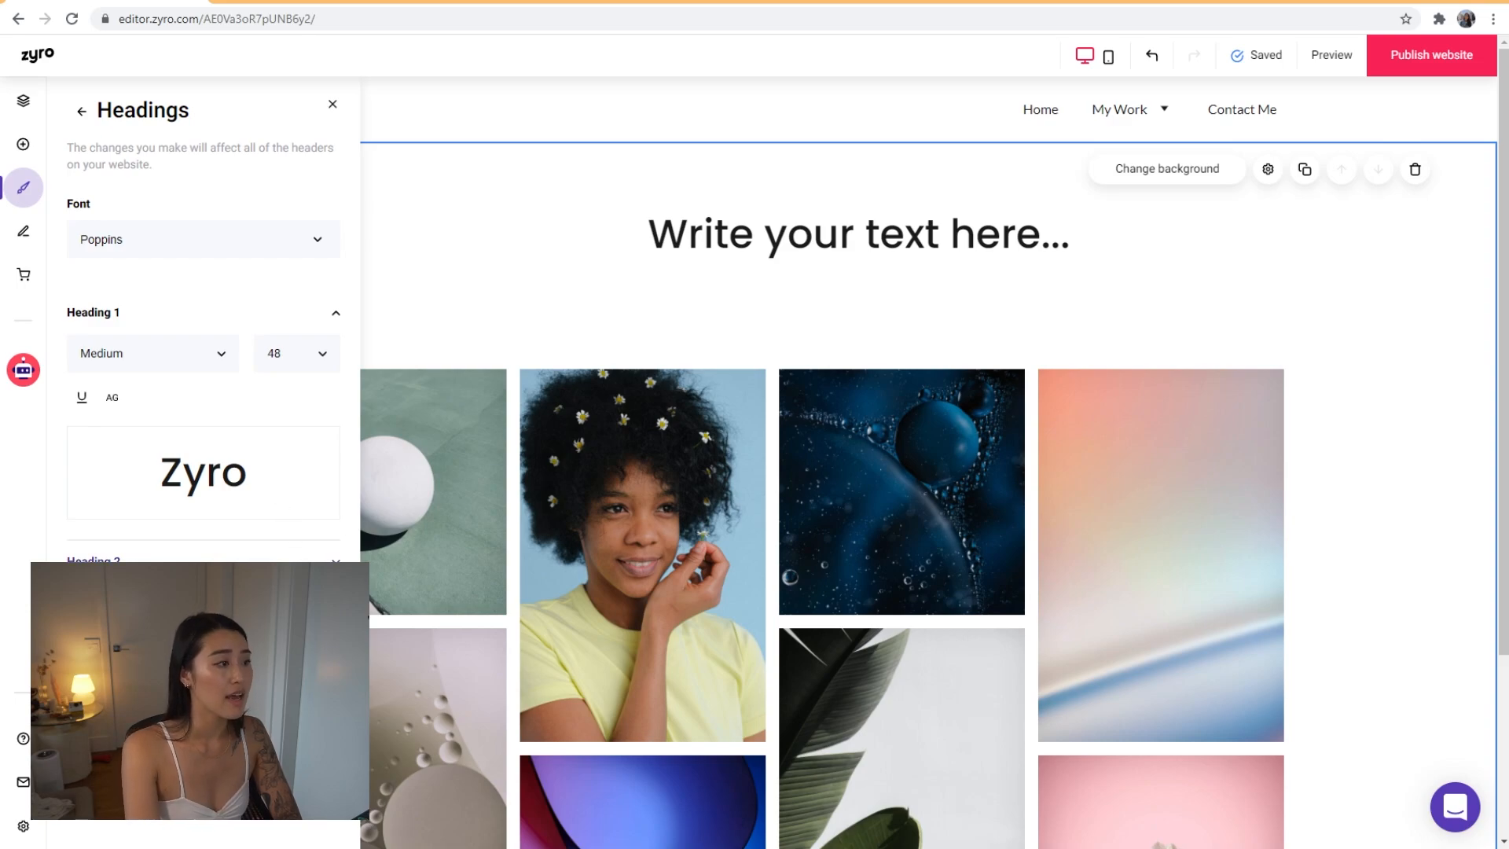
Set the Heading 2 style's font size to 32
left_click(189, 559)
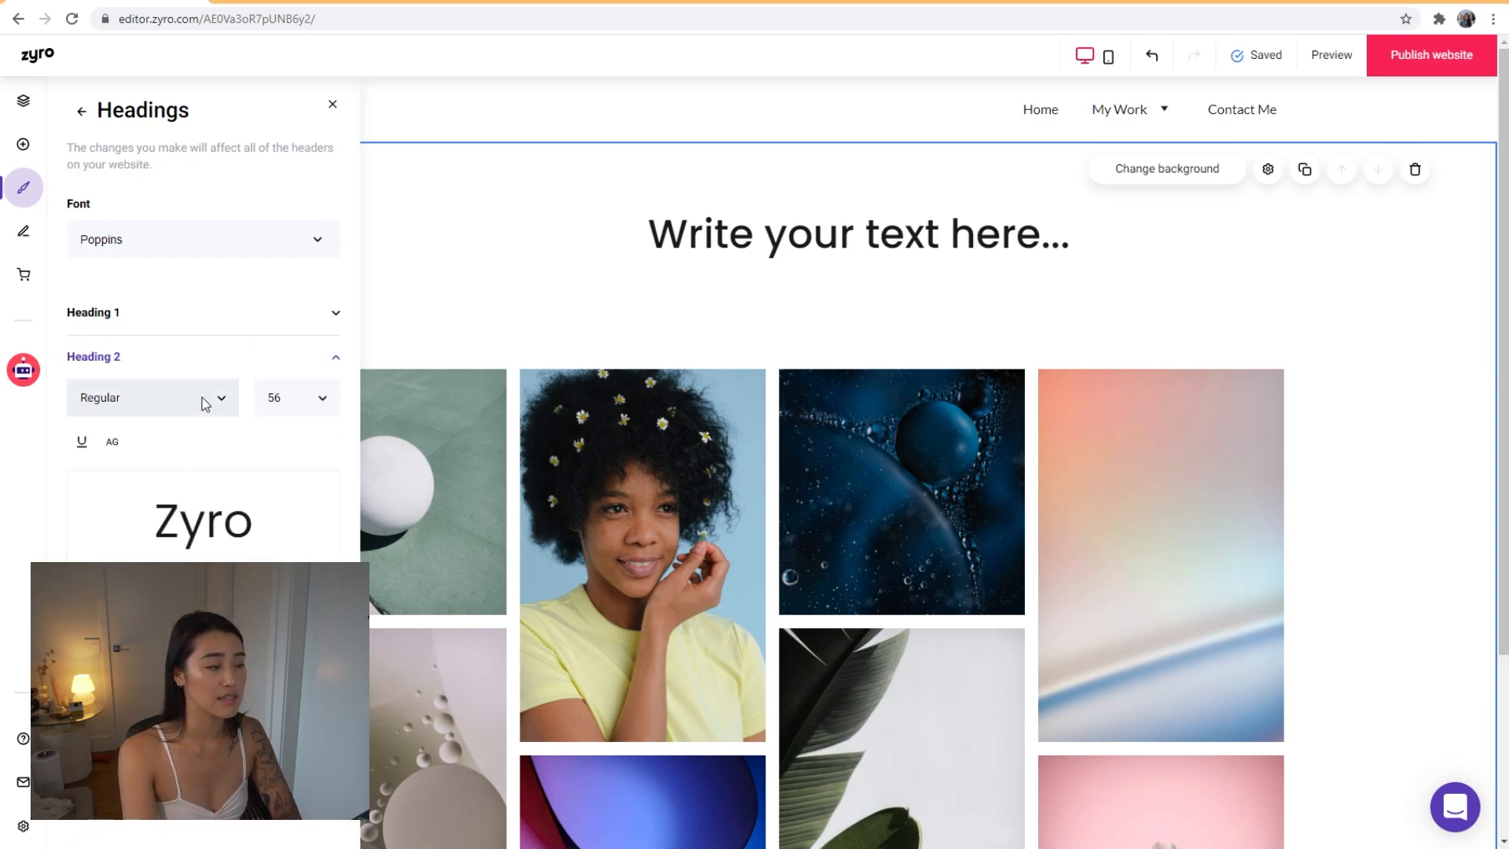
left_click(324, 399)
scroll(296, 516, "down", 2)
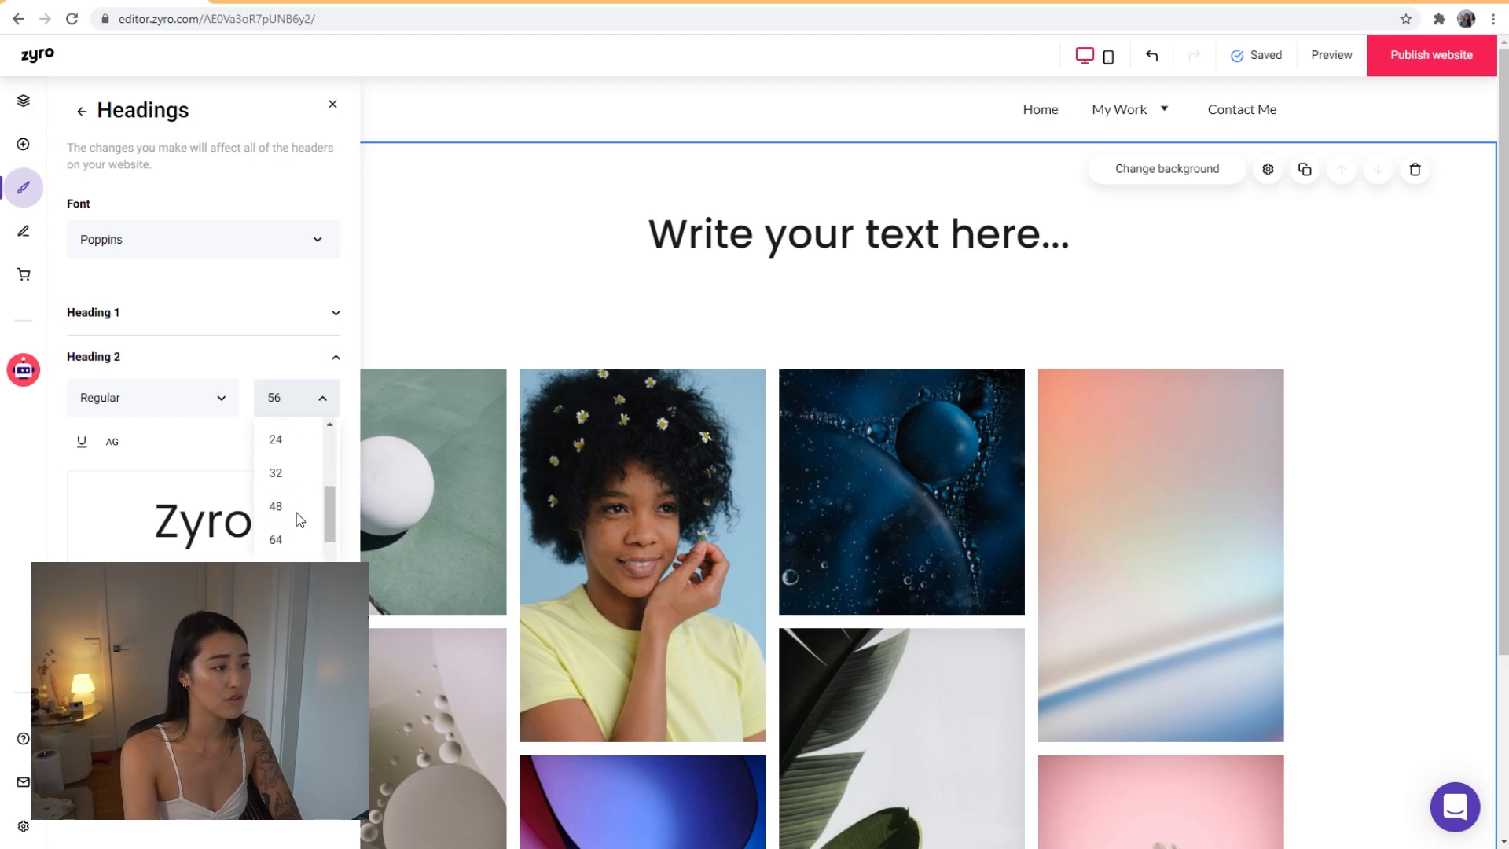
left_click(286, 473)
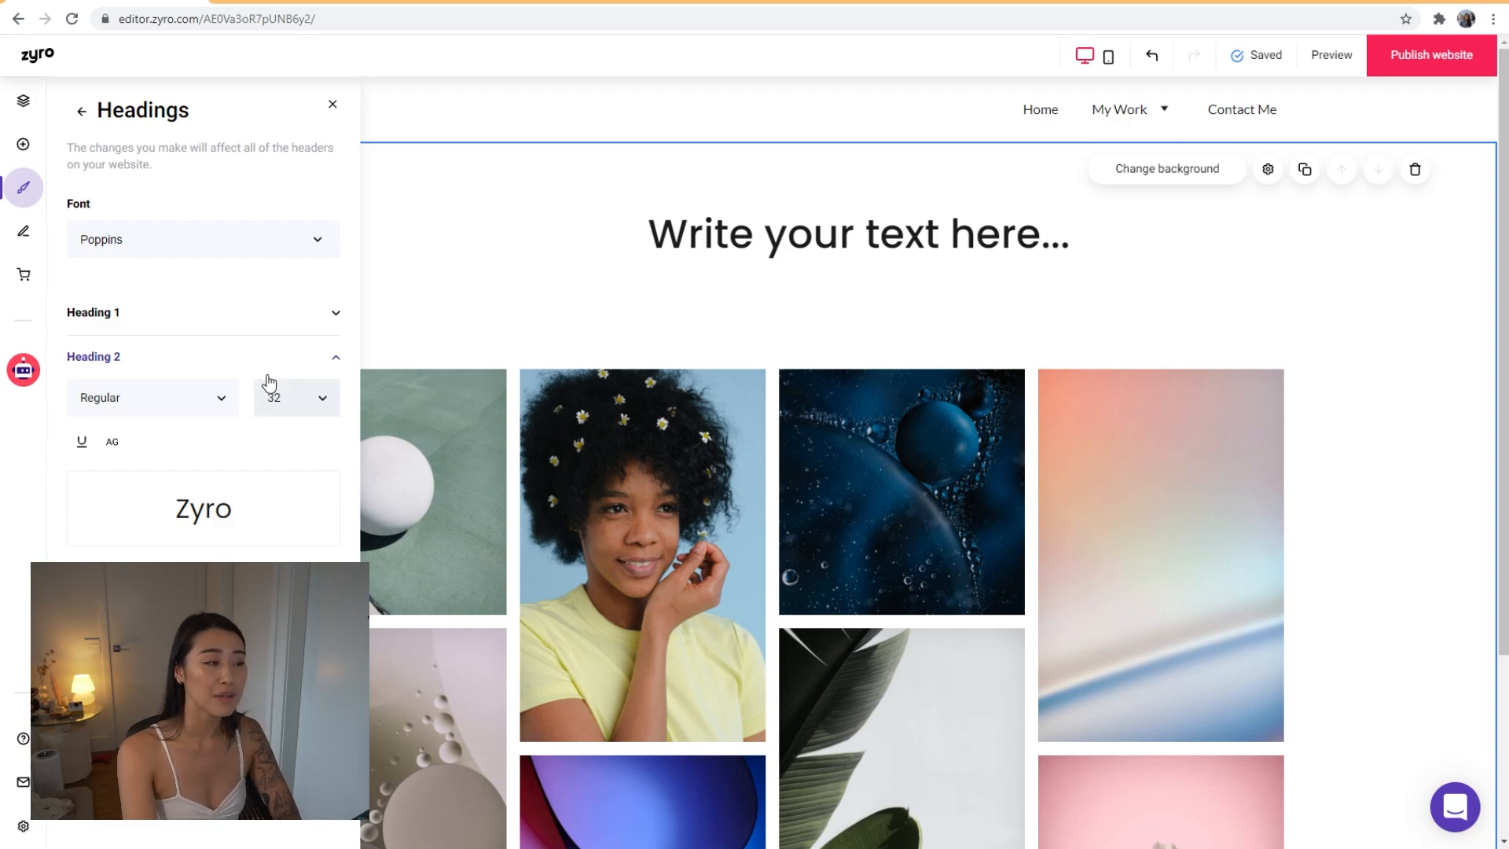
Set the Heading 3 style's font size to 24 and close the heading style settings
left_click(311, 583)
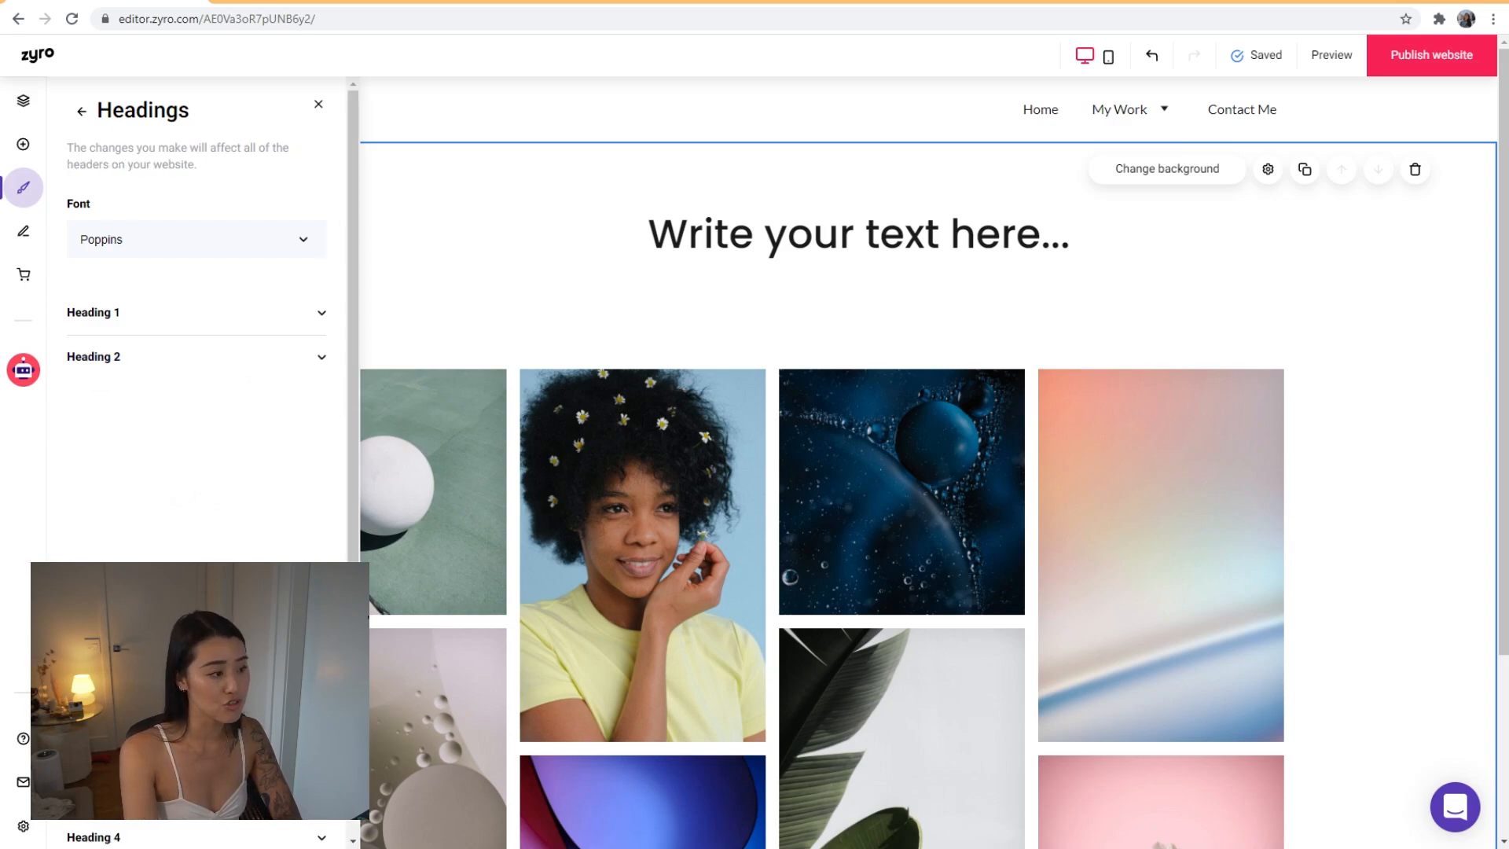
left_click(302, 451)
scroll(287, 576, "down", 1)
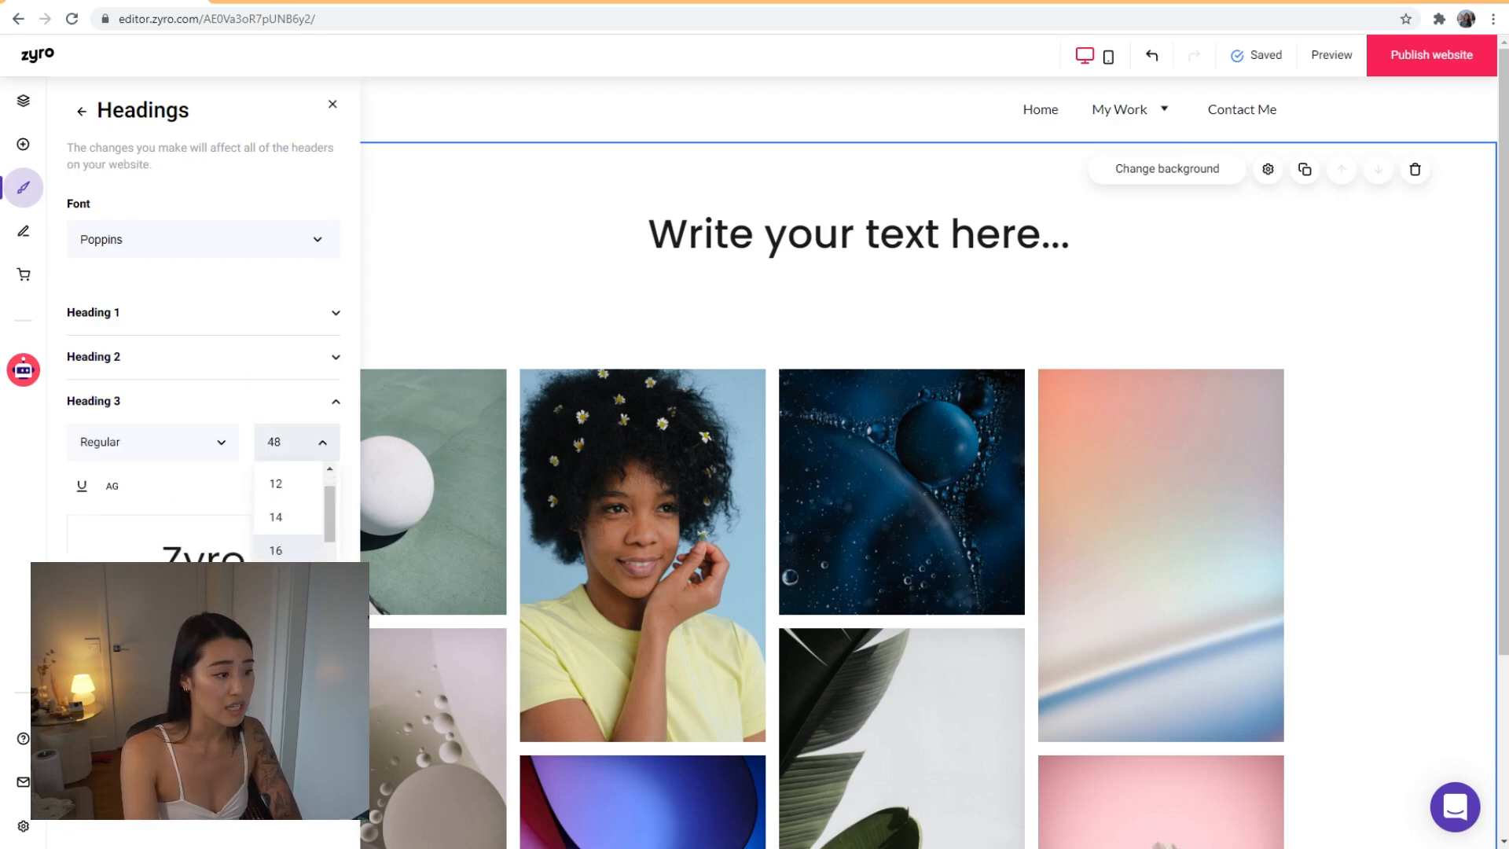
left_click(288, 576)
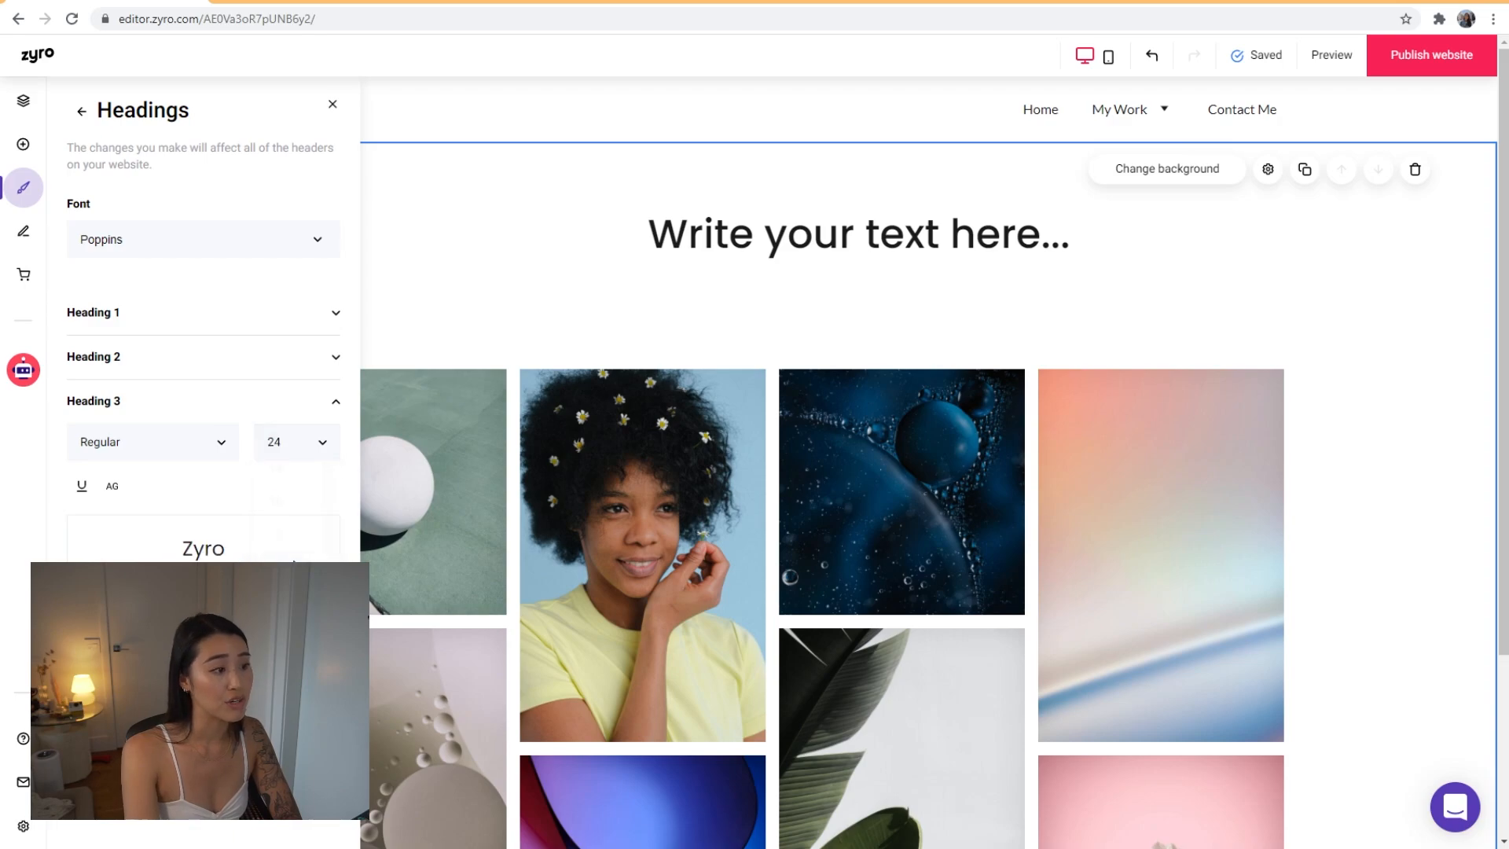
left_click(333, 104)
Replace the placeholder text above the gallery with "Portrait and Events Photographer Based in Vancouver, BC"
left_click_drag(829, 236, 747, 234)
left_click(833, 225)
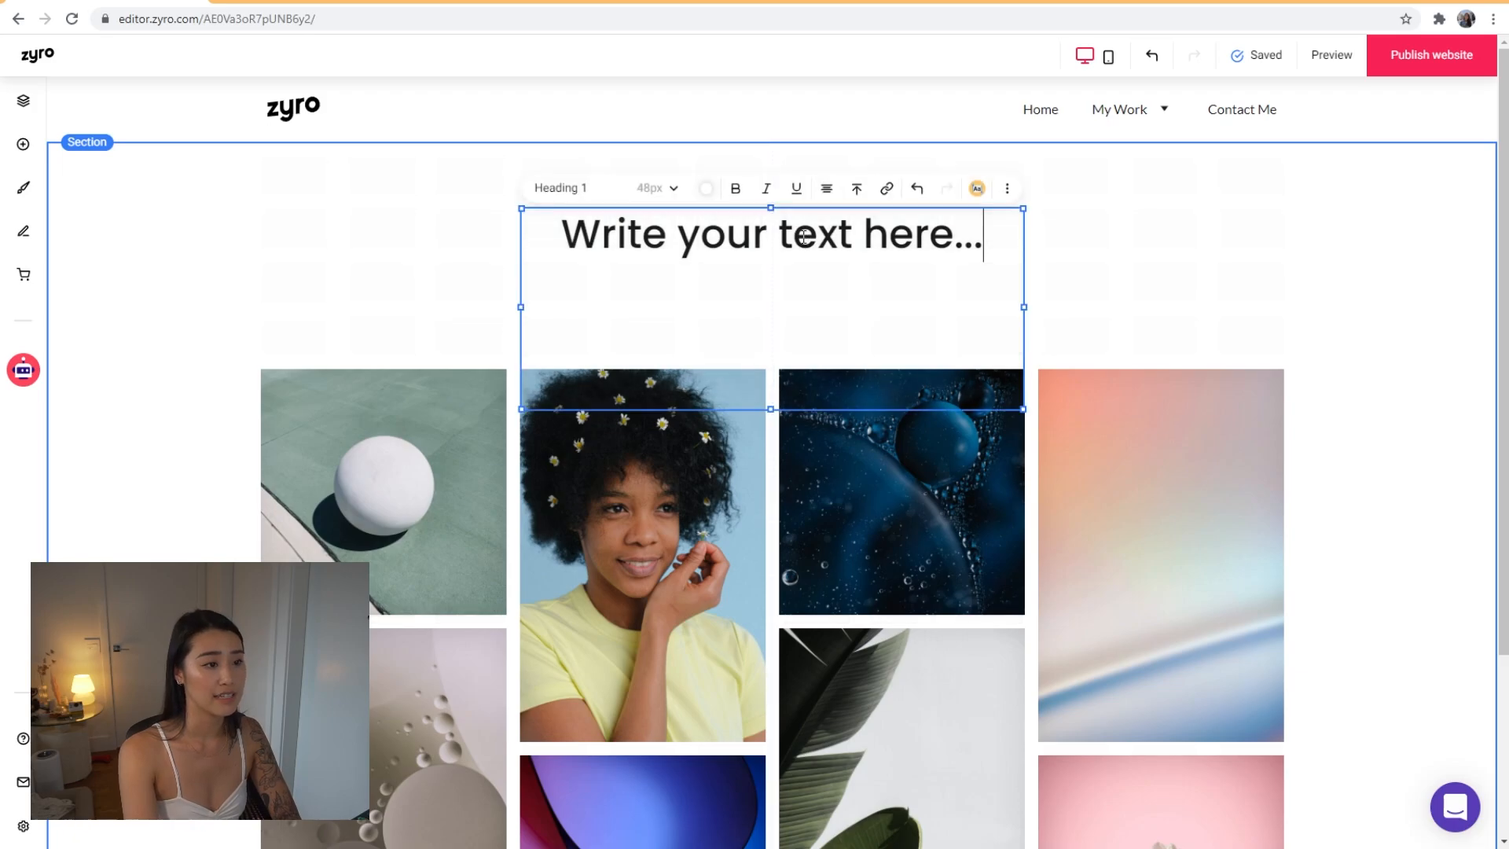
triple_click(832, 231)
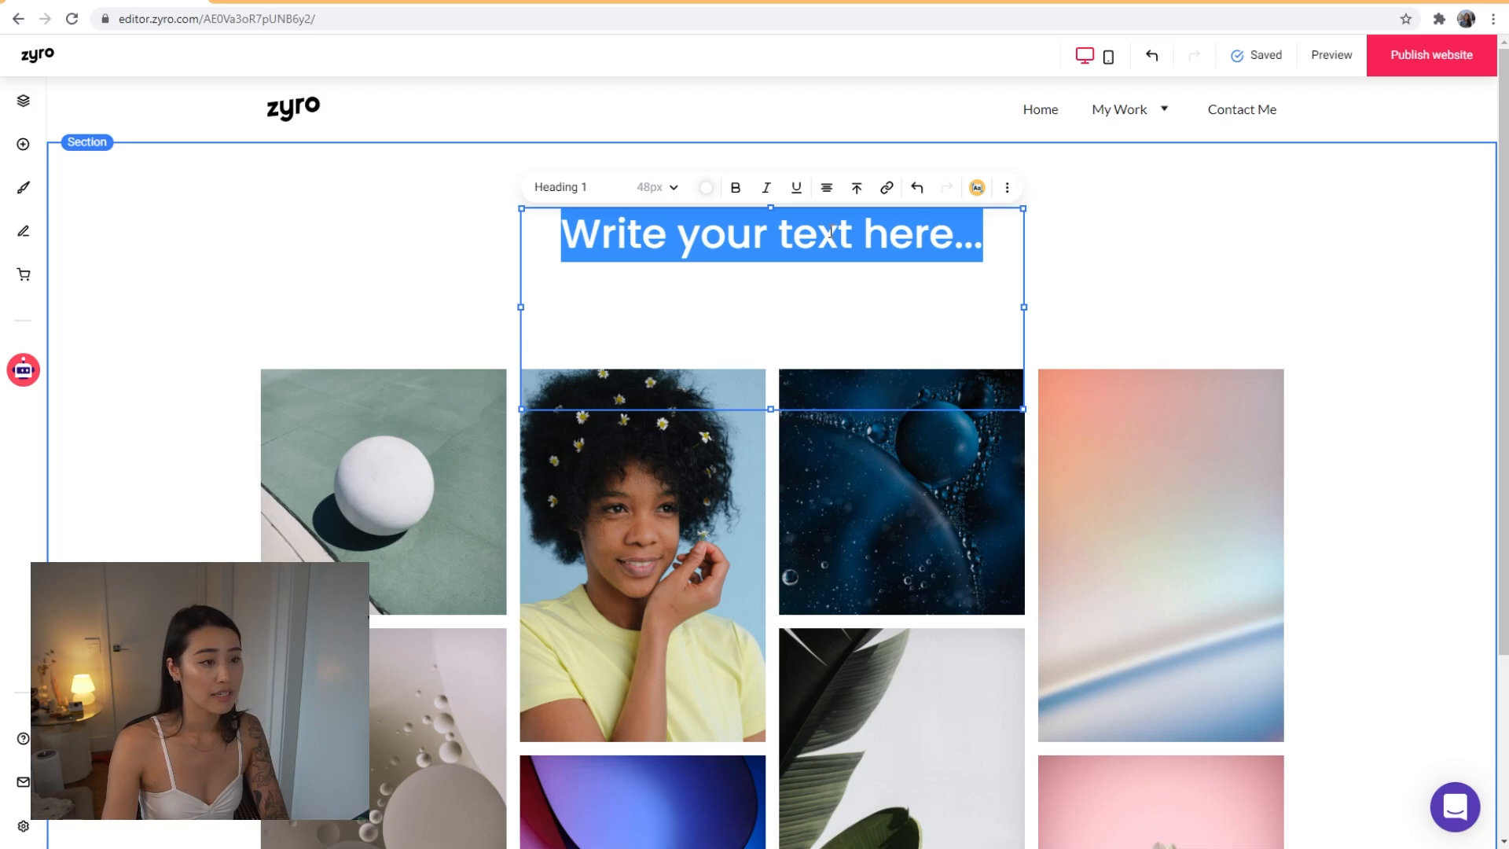
type("Port")
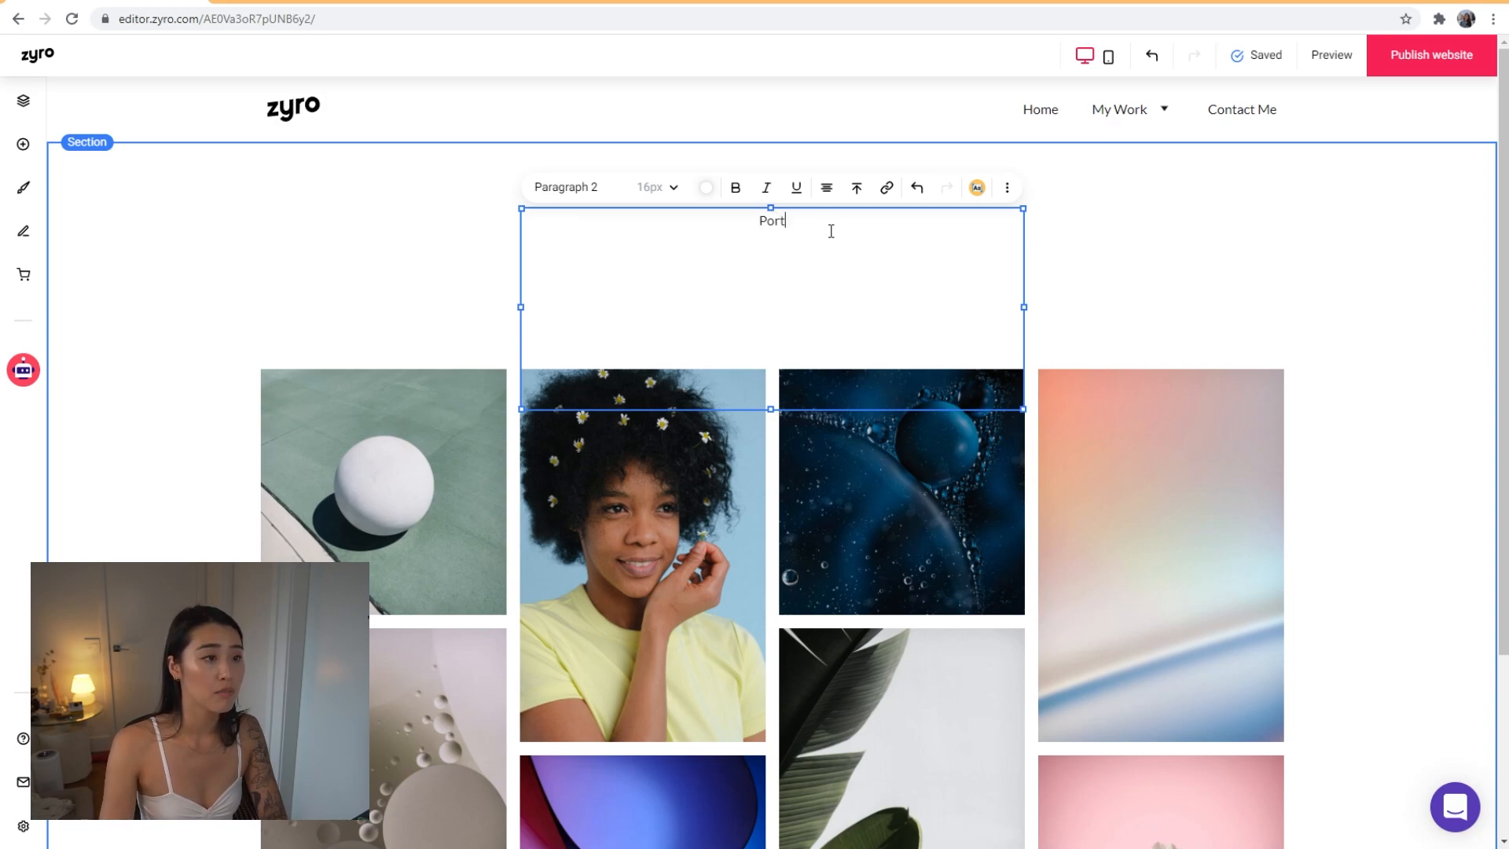
type("Photographer ")
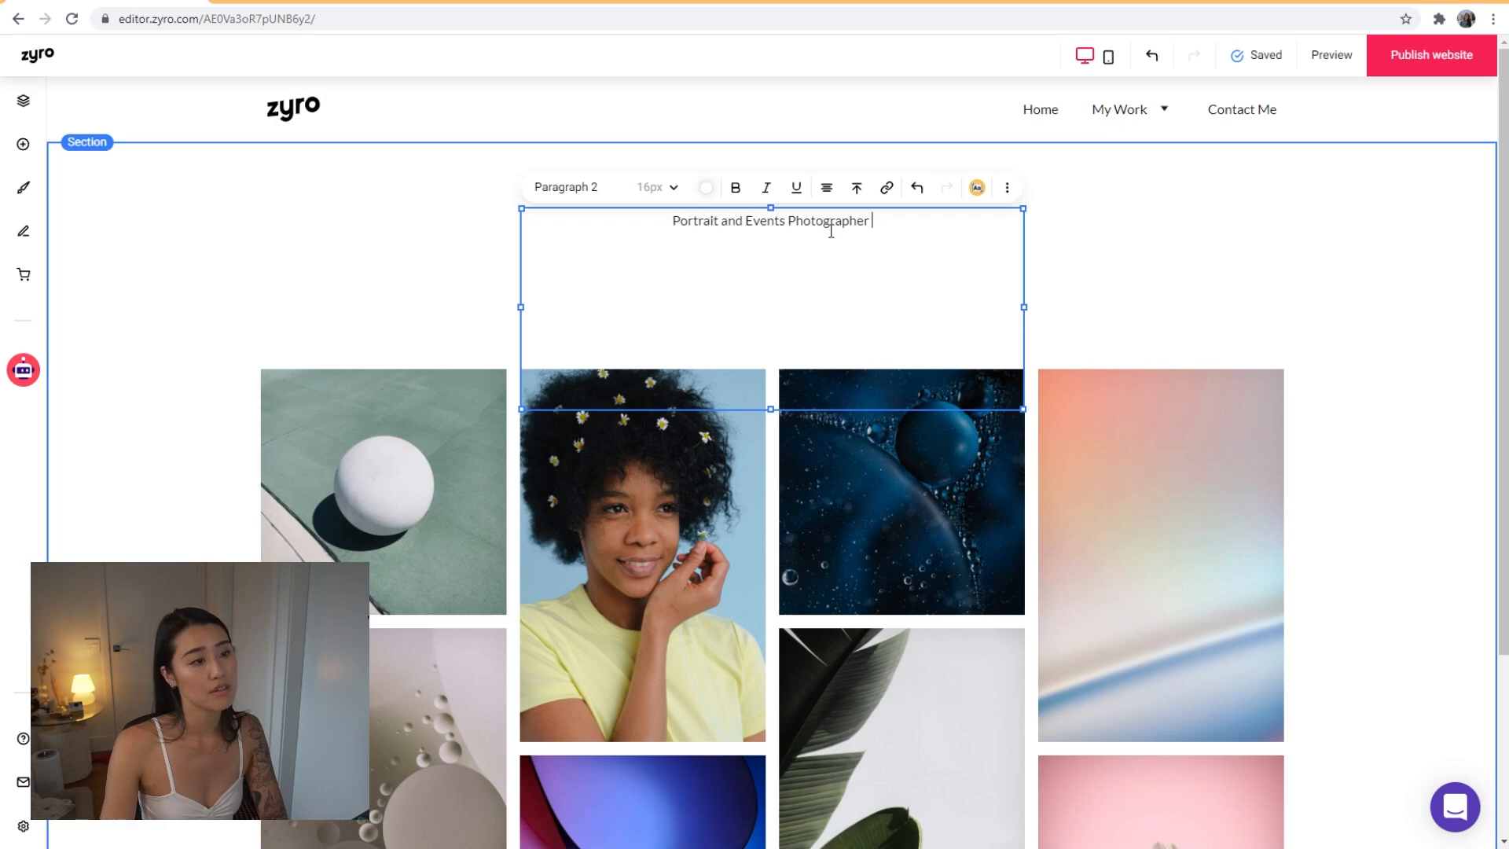
type("base")
key("BackSpace")
key("BackSpace")
key("BackSpace")
key("BackSpace")
type("Ba")
key("BackSpace")
key("BackSpace")
type("Based in")
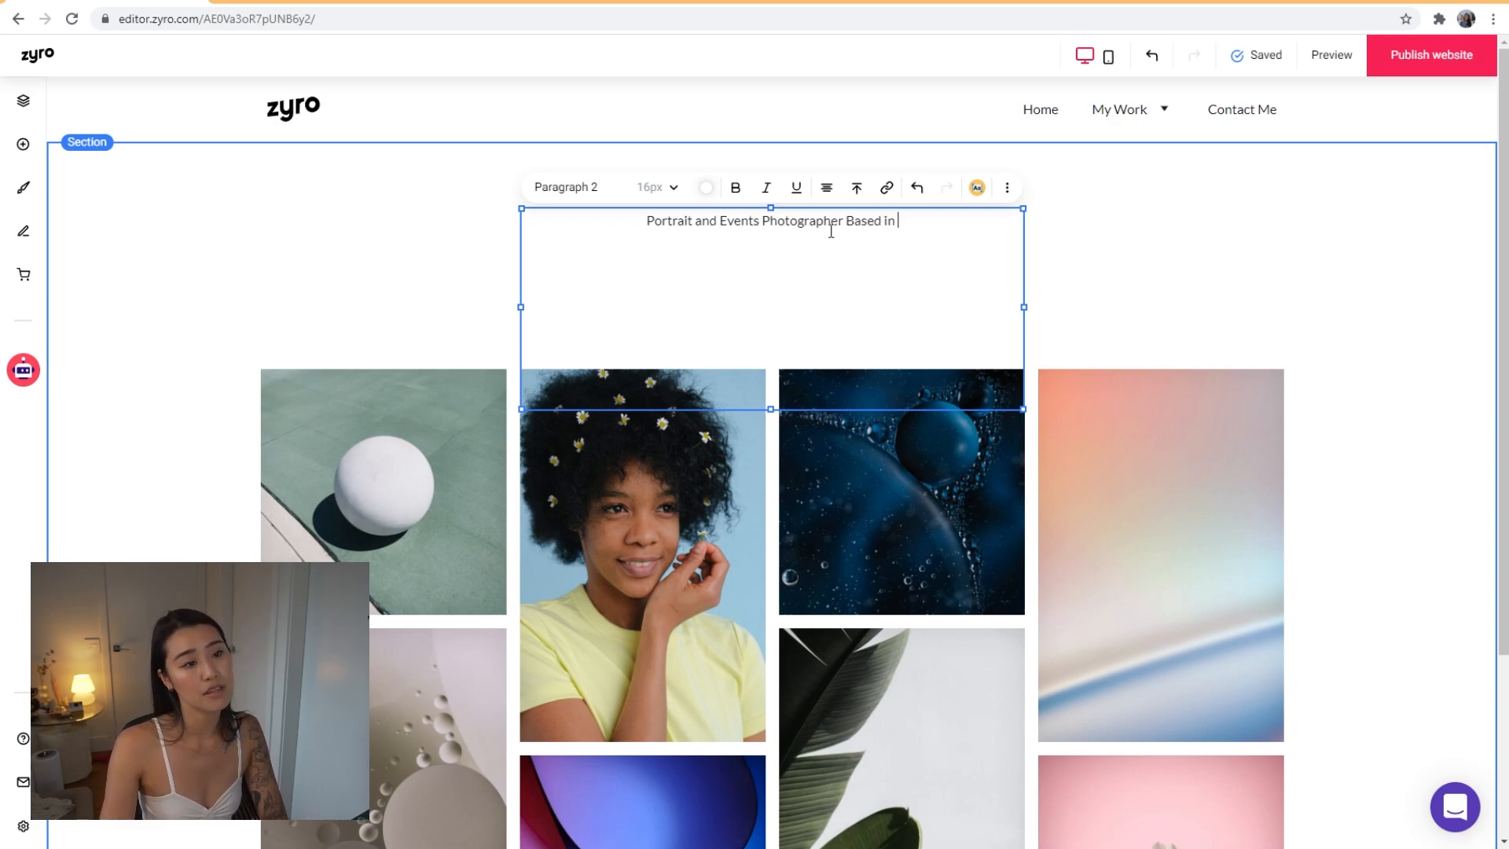
type(" Vancouver, BC")
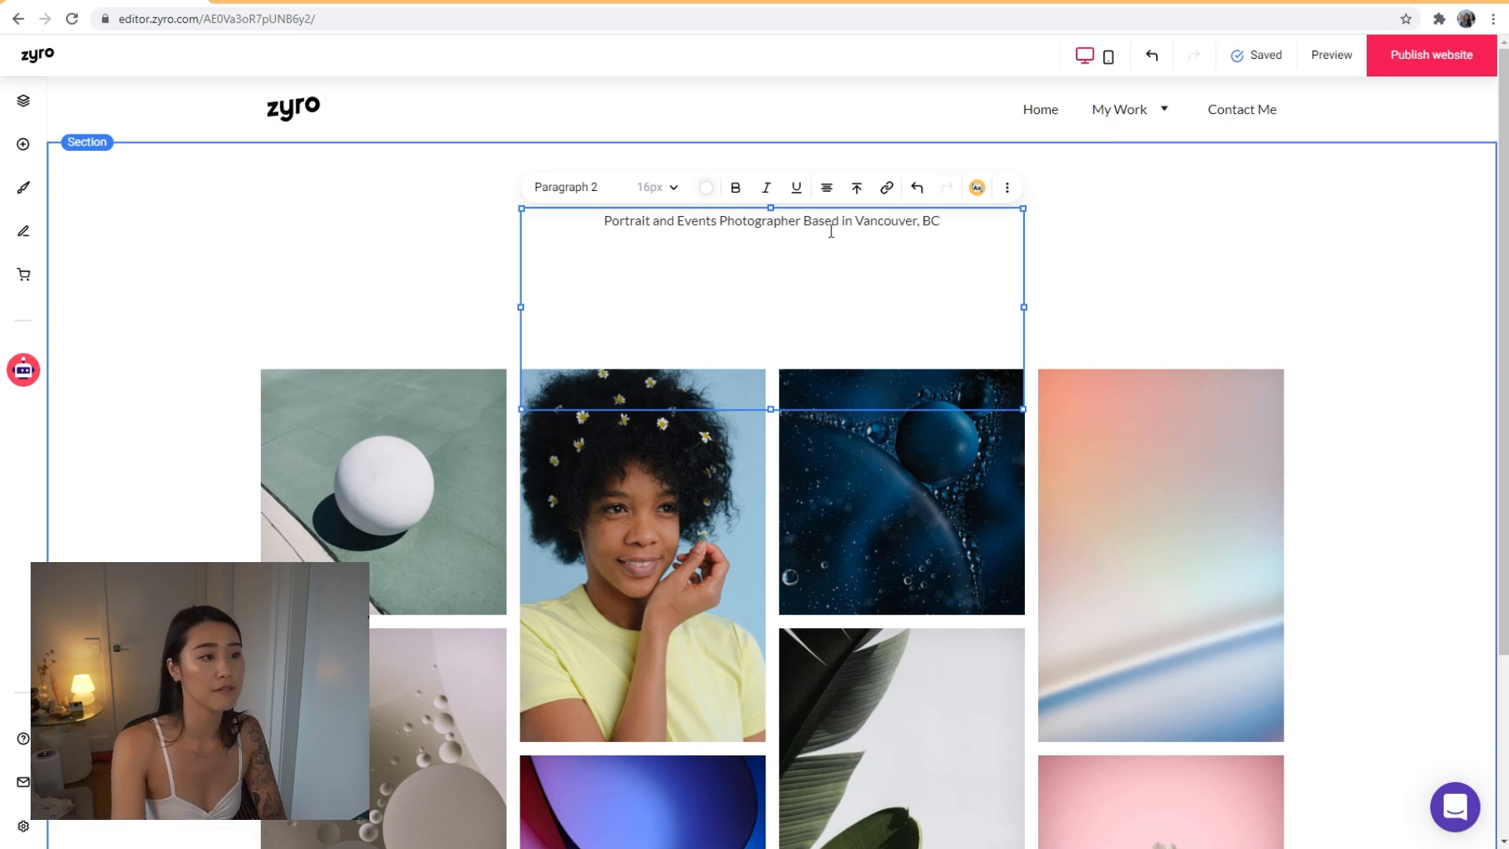
Apply the Heading 1 style to all of the new text above the gallery
key("ctrl+a")
left_click(621, 189)
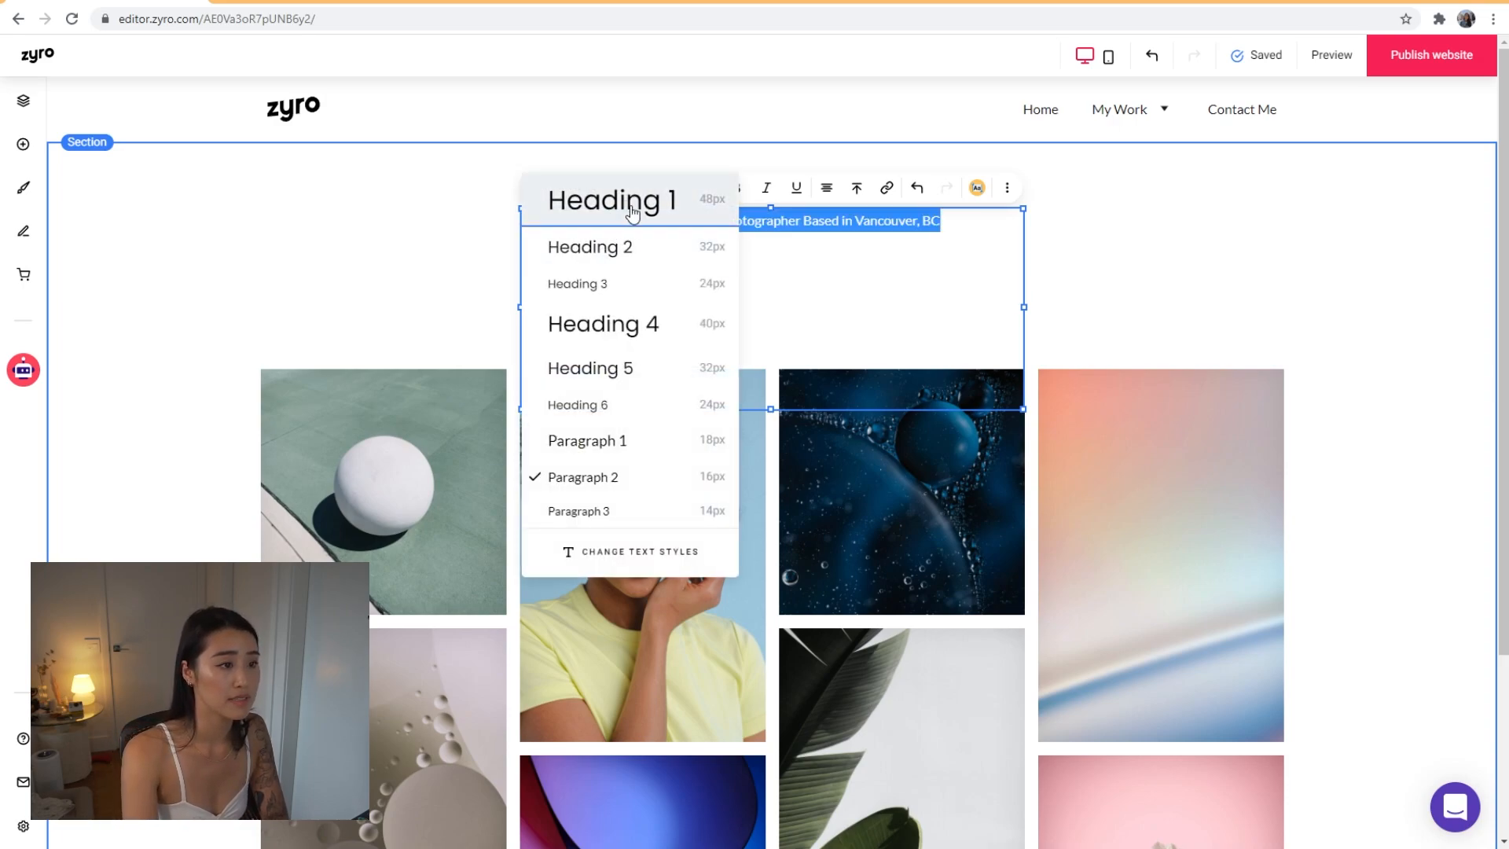
left_click(633, 210)
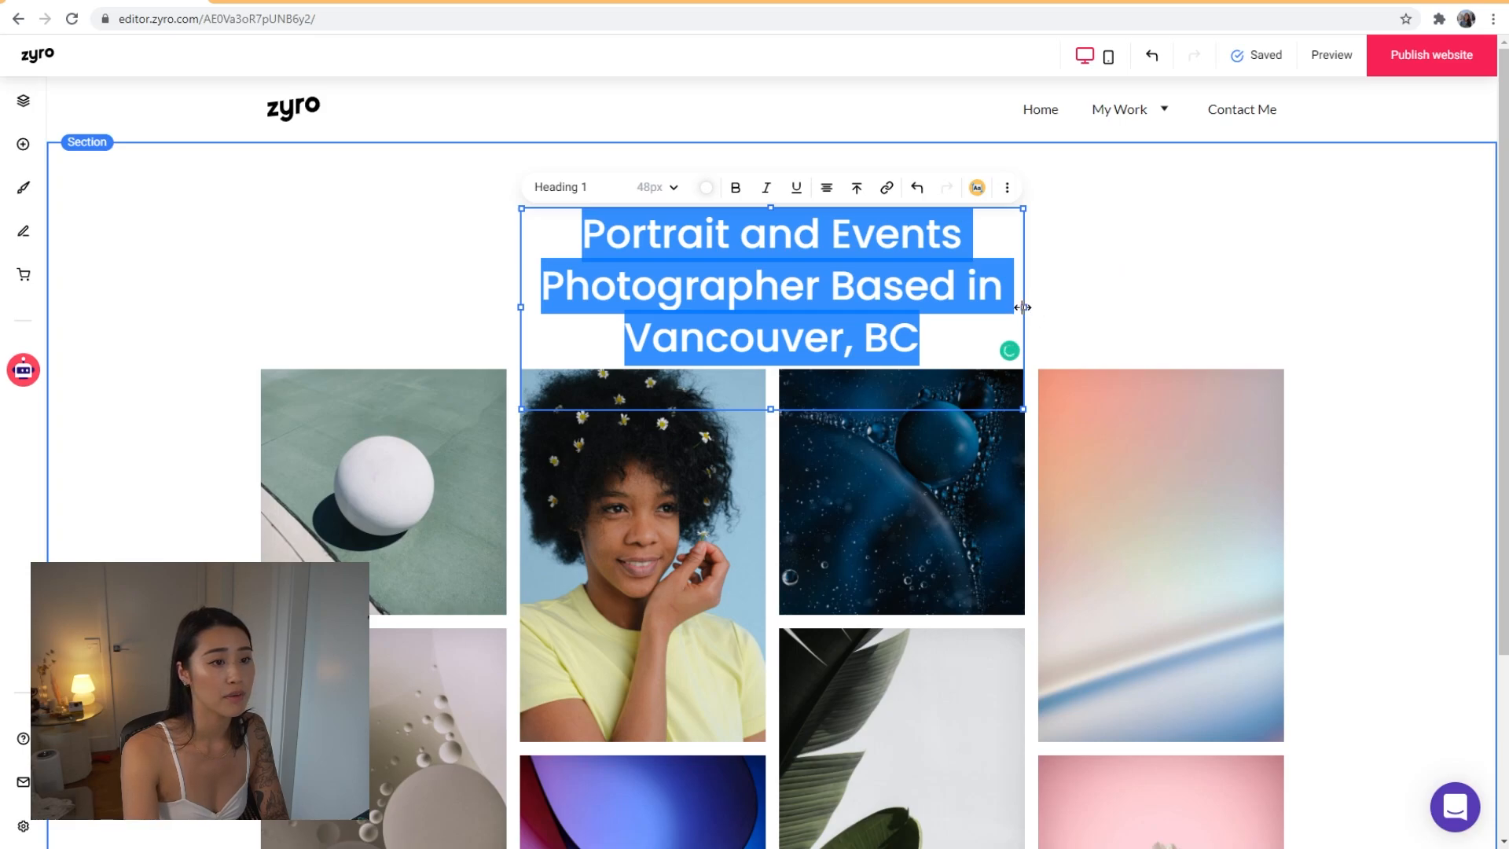
Widen the heading's text box so the text fits on two lines, and centre it above the gallery
left_click(1065, 303)
left_click(1020, 306)
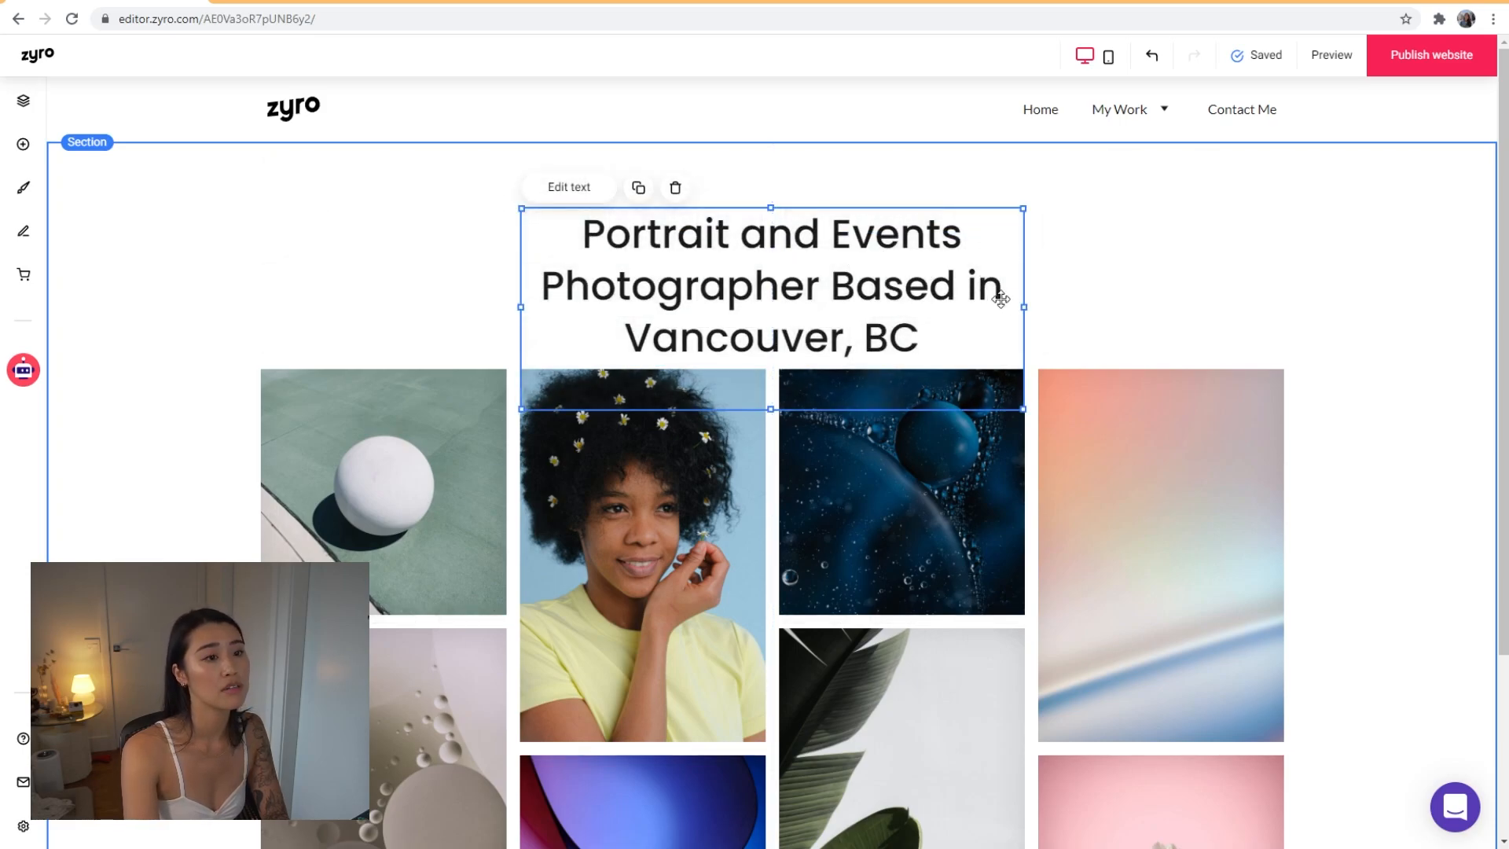
left_click_drag(1021, 306, 1198, 286)
left_click_drag(1012, 238, 916, 237)
left_click(1215, 277)
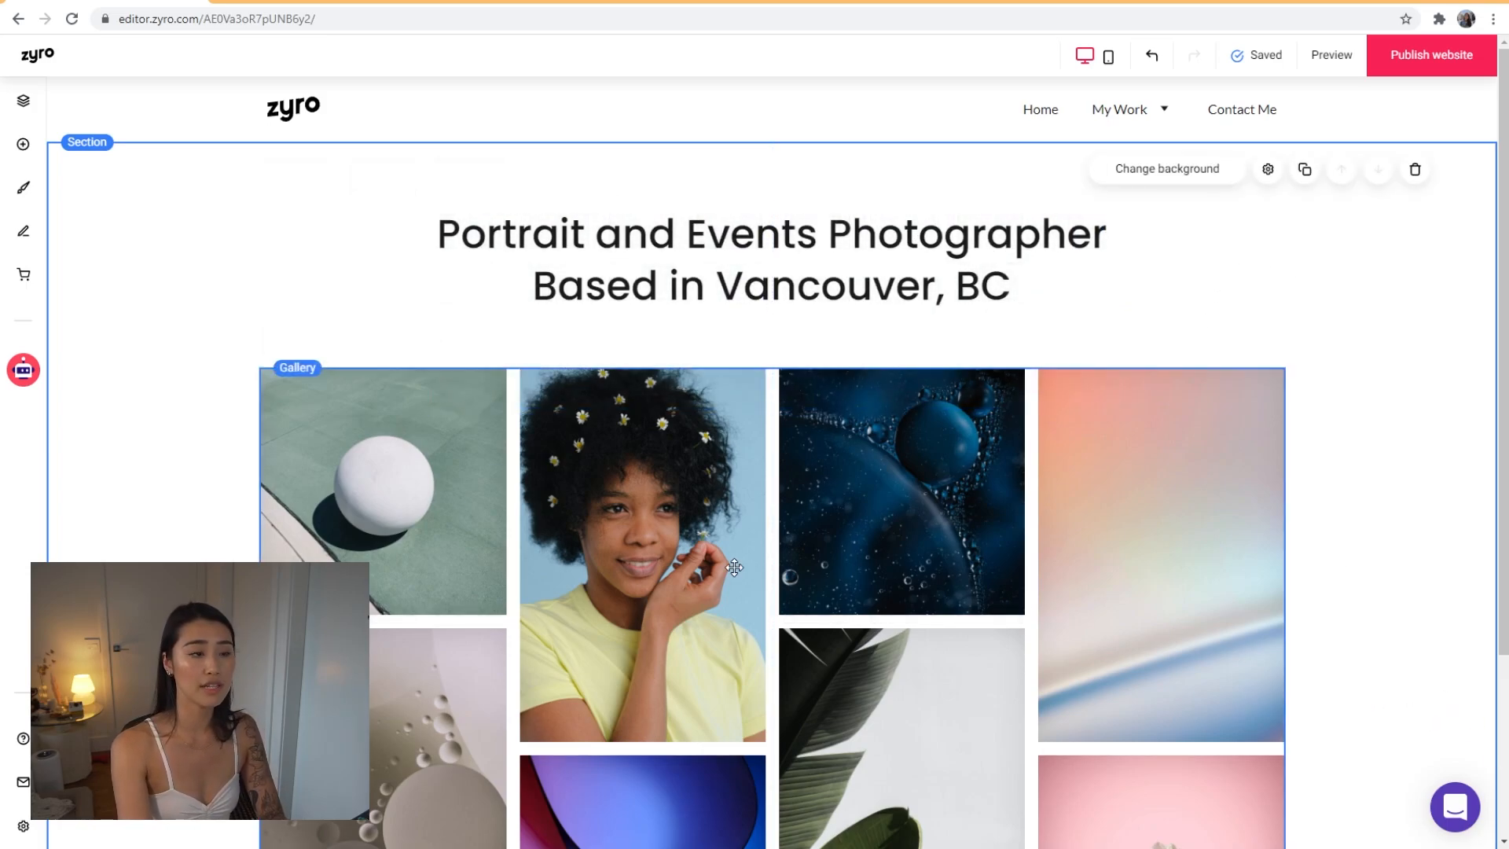
Open the gallery's image manager and bring up the website images for adding photos
scroll(774, 571, "down", 3)
left_click(405, 209)
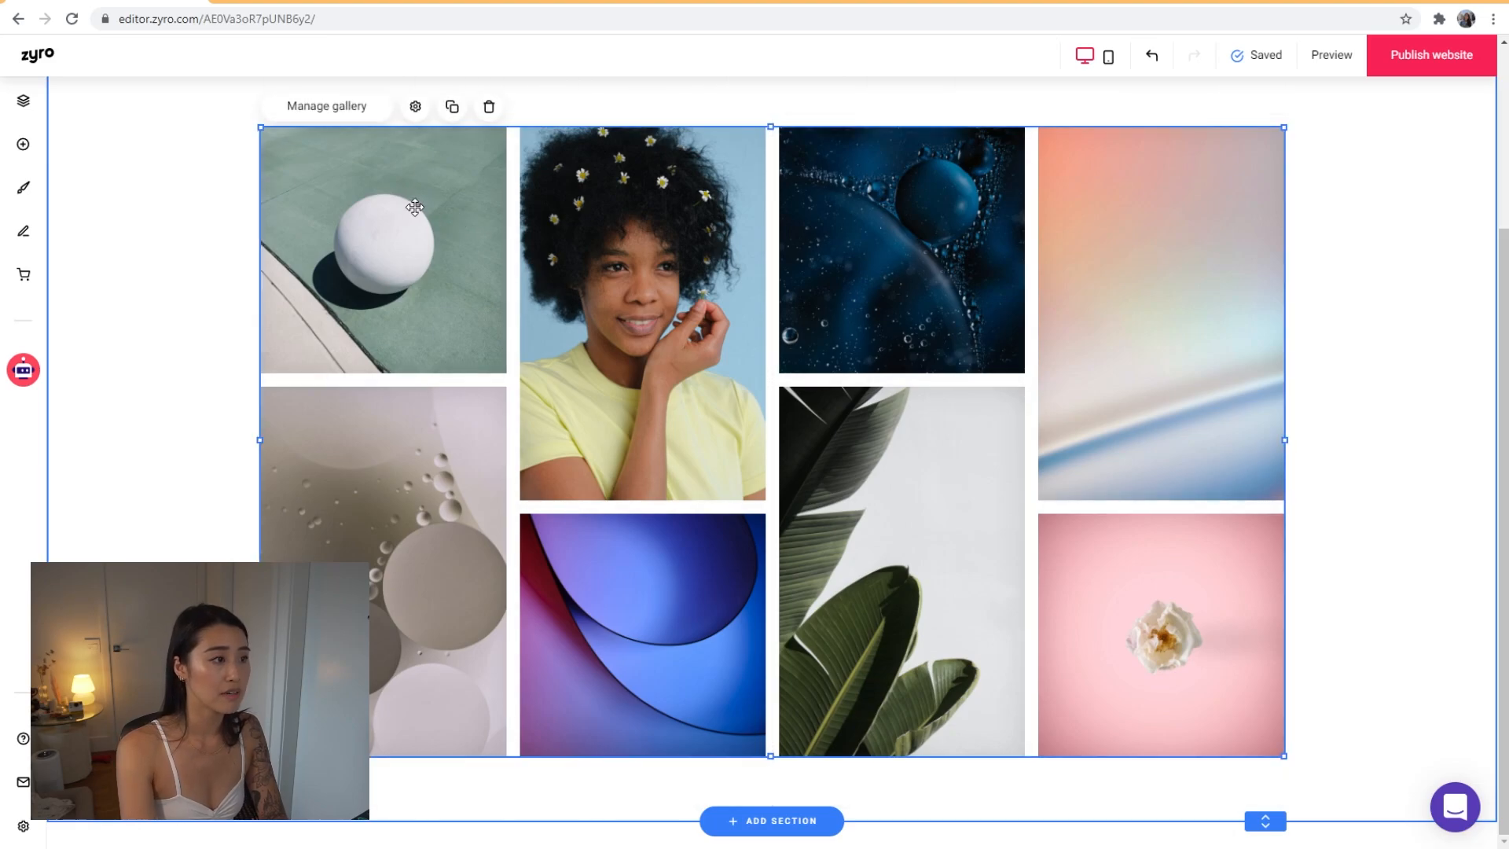
scroll(330, 239, "up", 2)
left_click(361, 277)
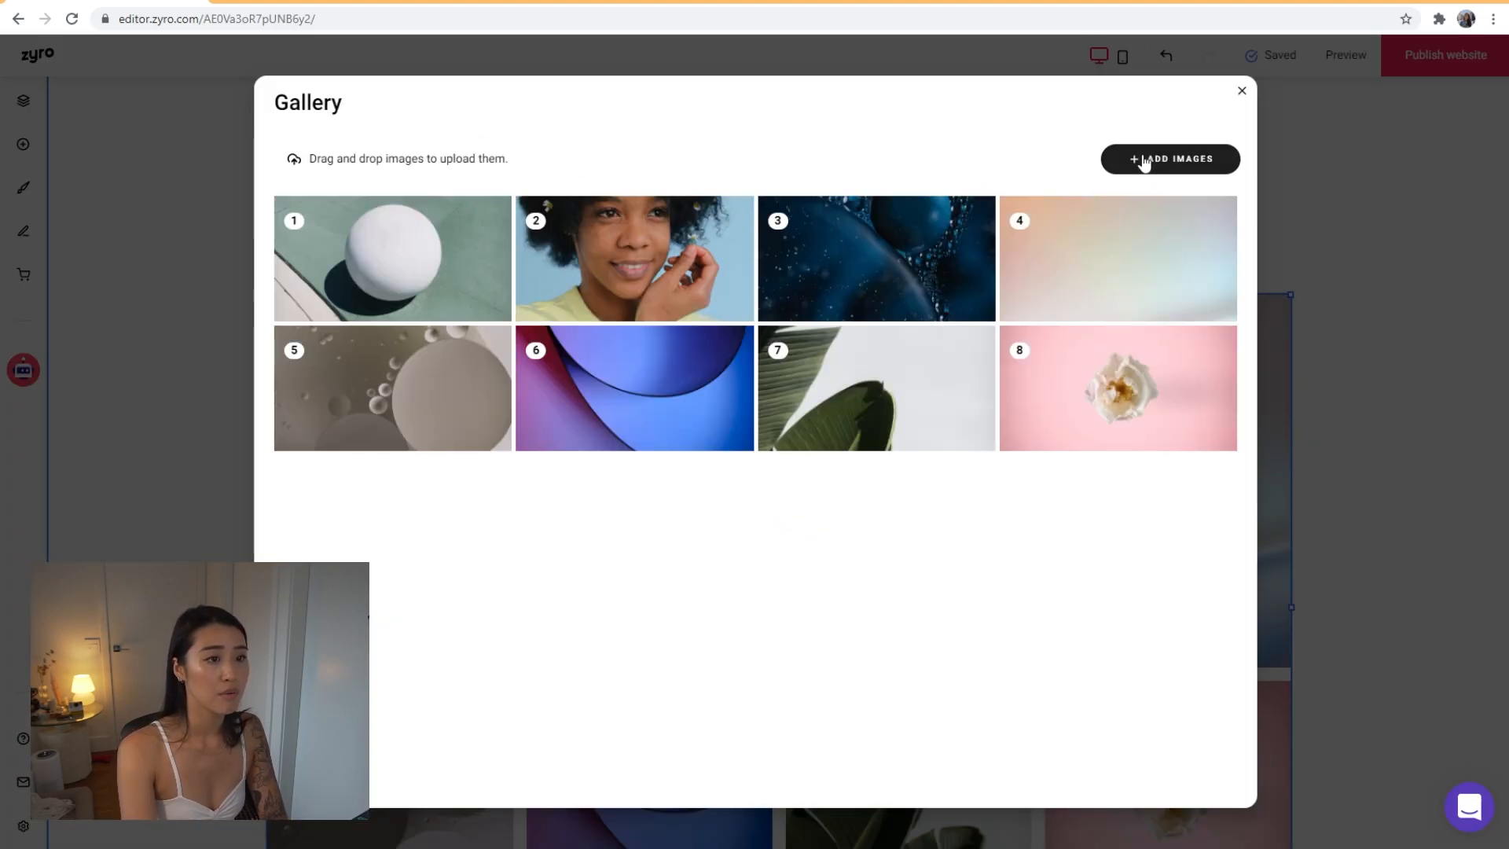
left_click(1148, 158)
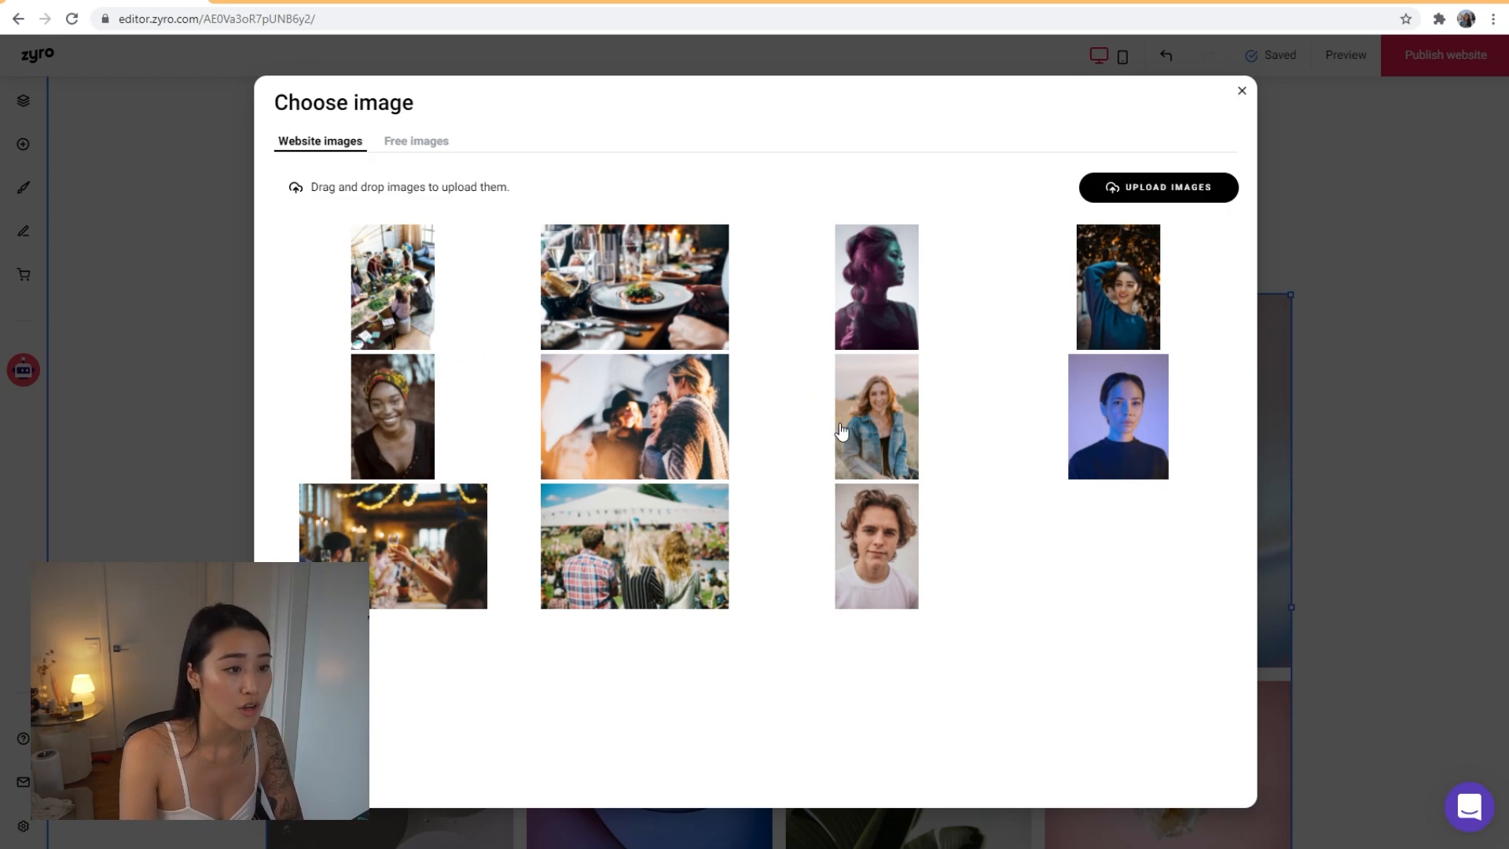
Add six website photos to the gallery: curly-haired man, purple-lit portrait, laughing friends, indoor toast, plated dinner and garden table with balloons
left_click(893, 576)
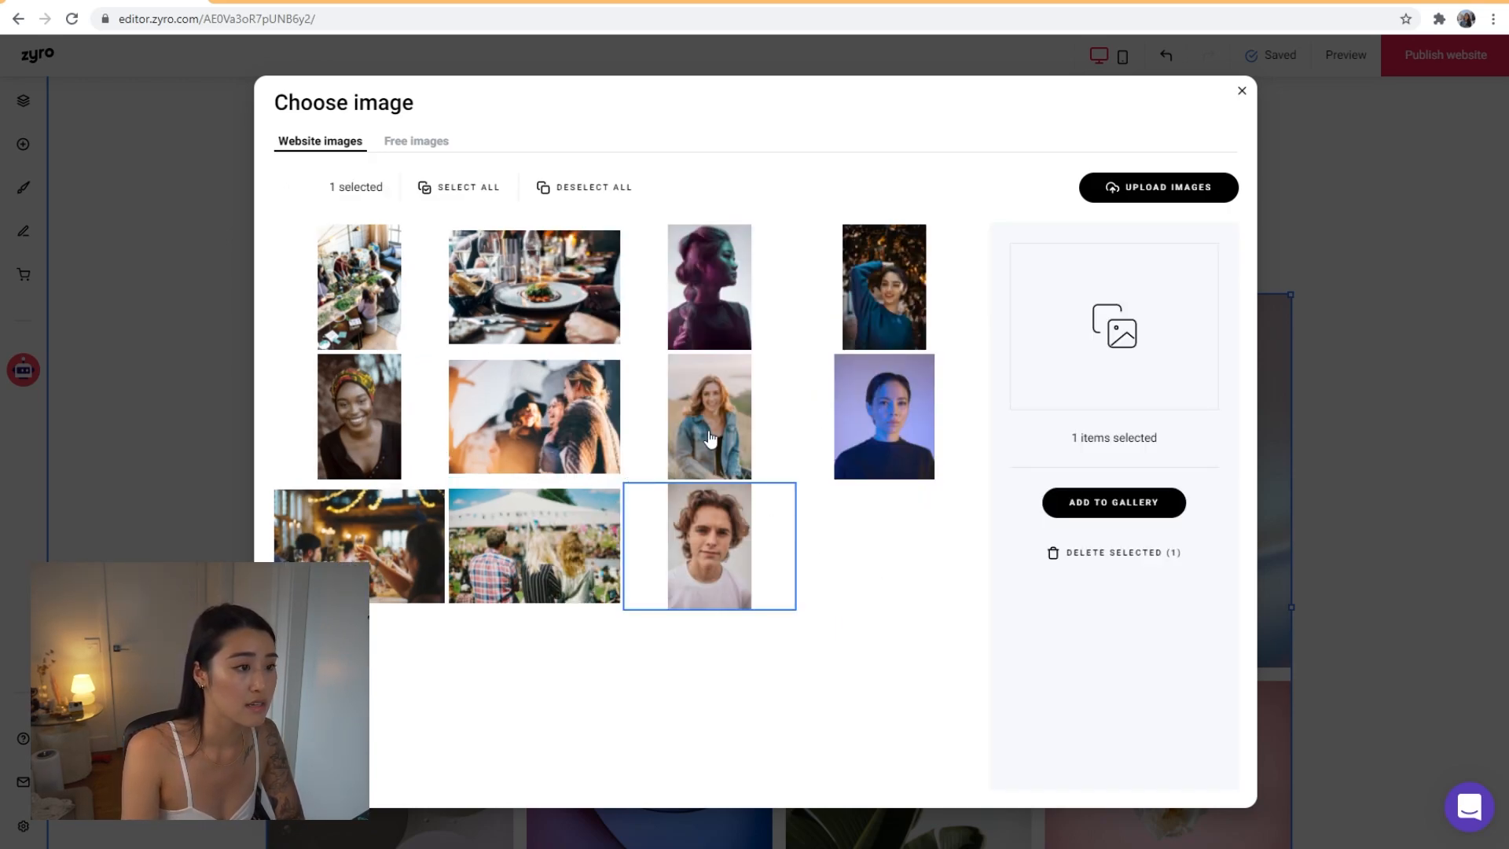
left_click(747, 590)
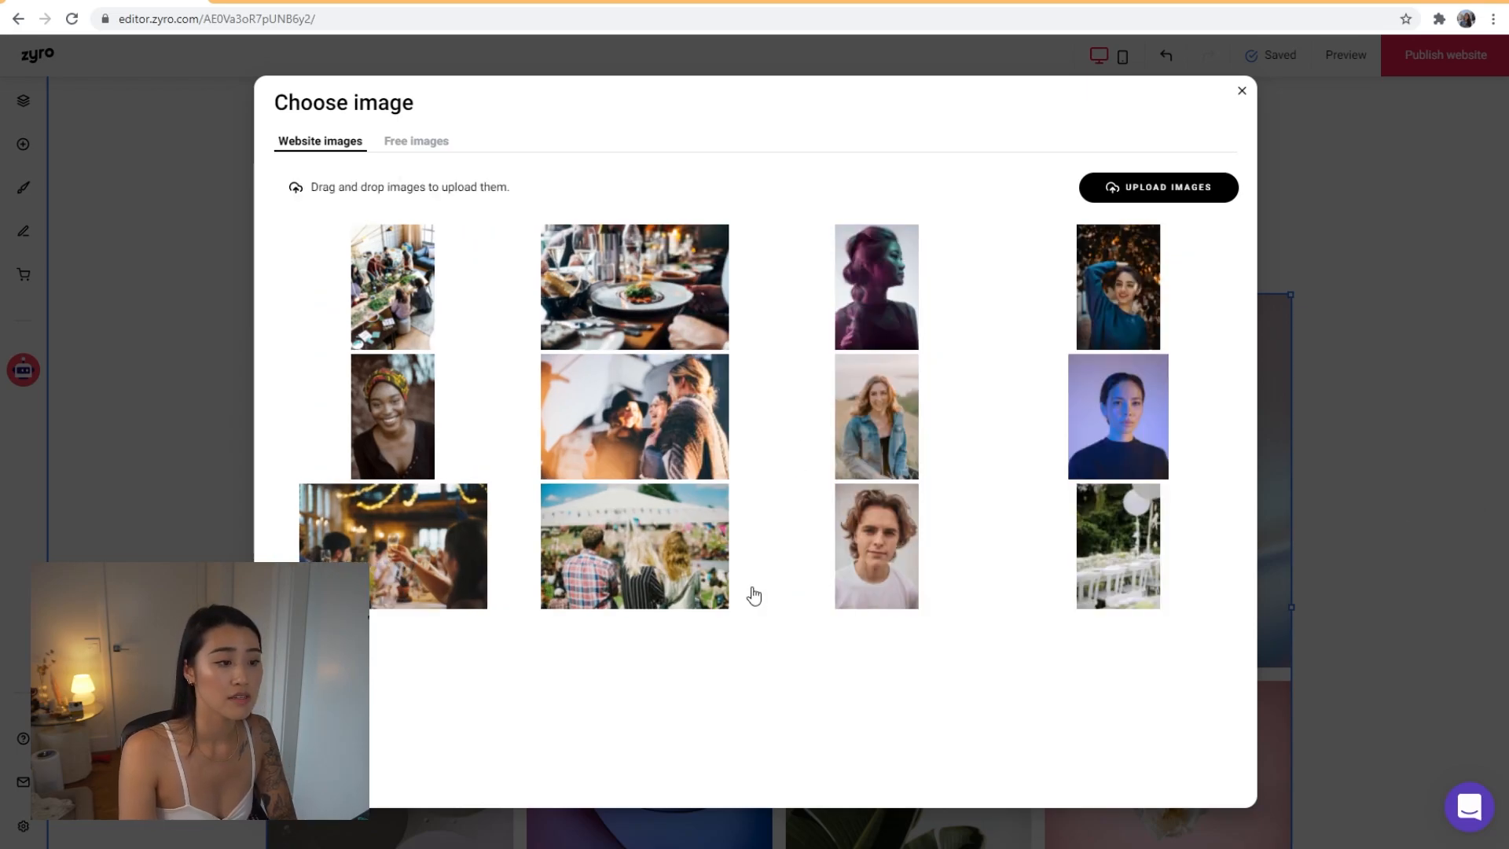
left_click(864, 585)
left_click(720, 292)
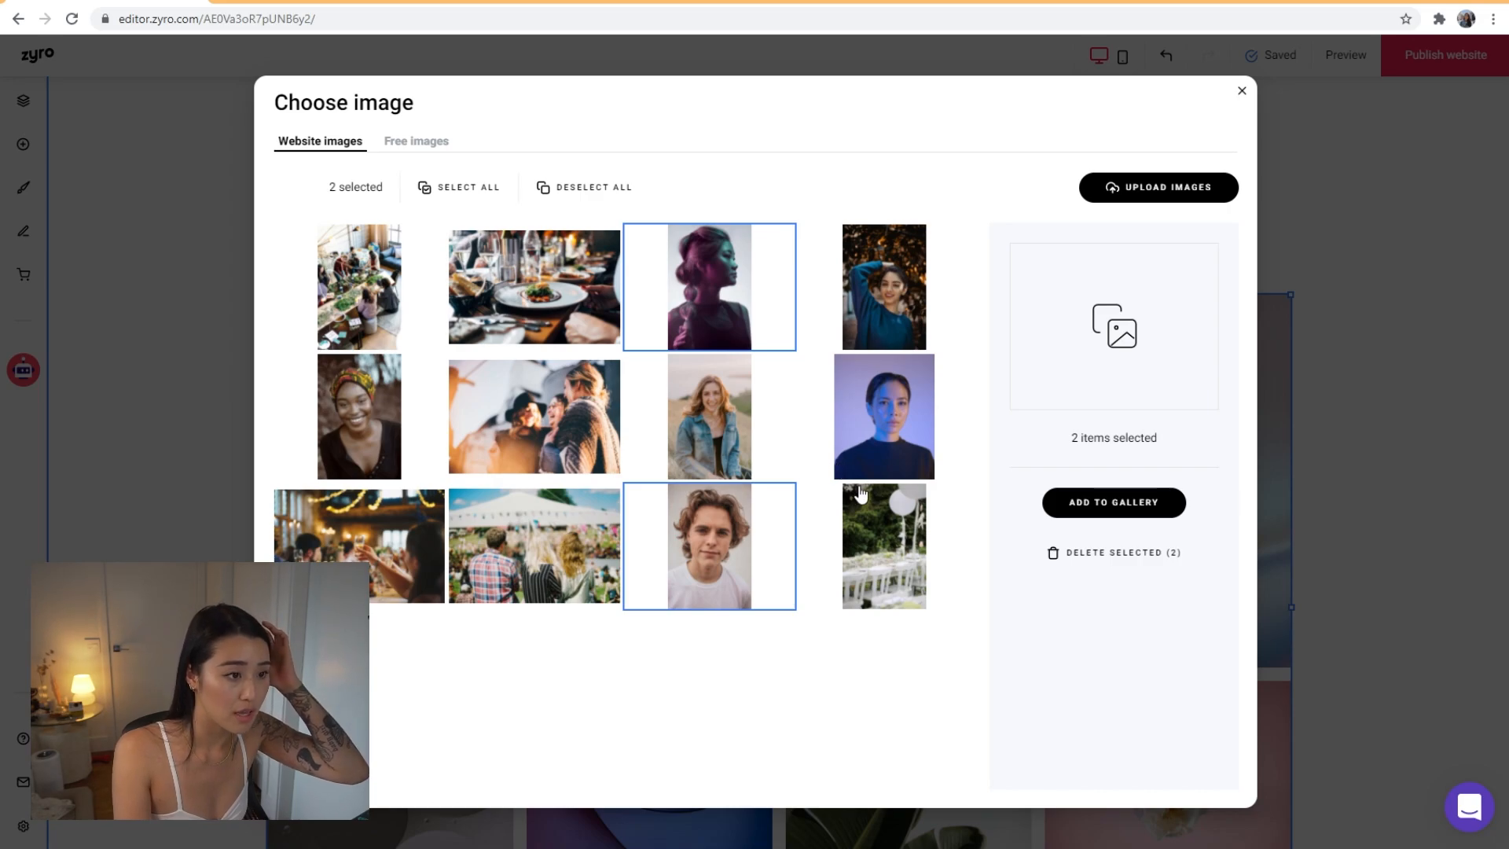
left_click(565, 463)
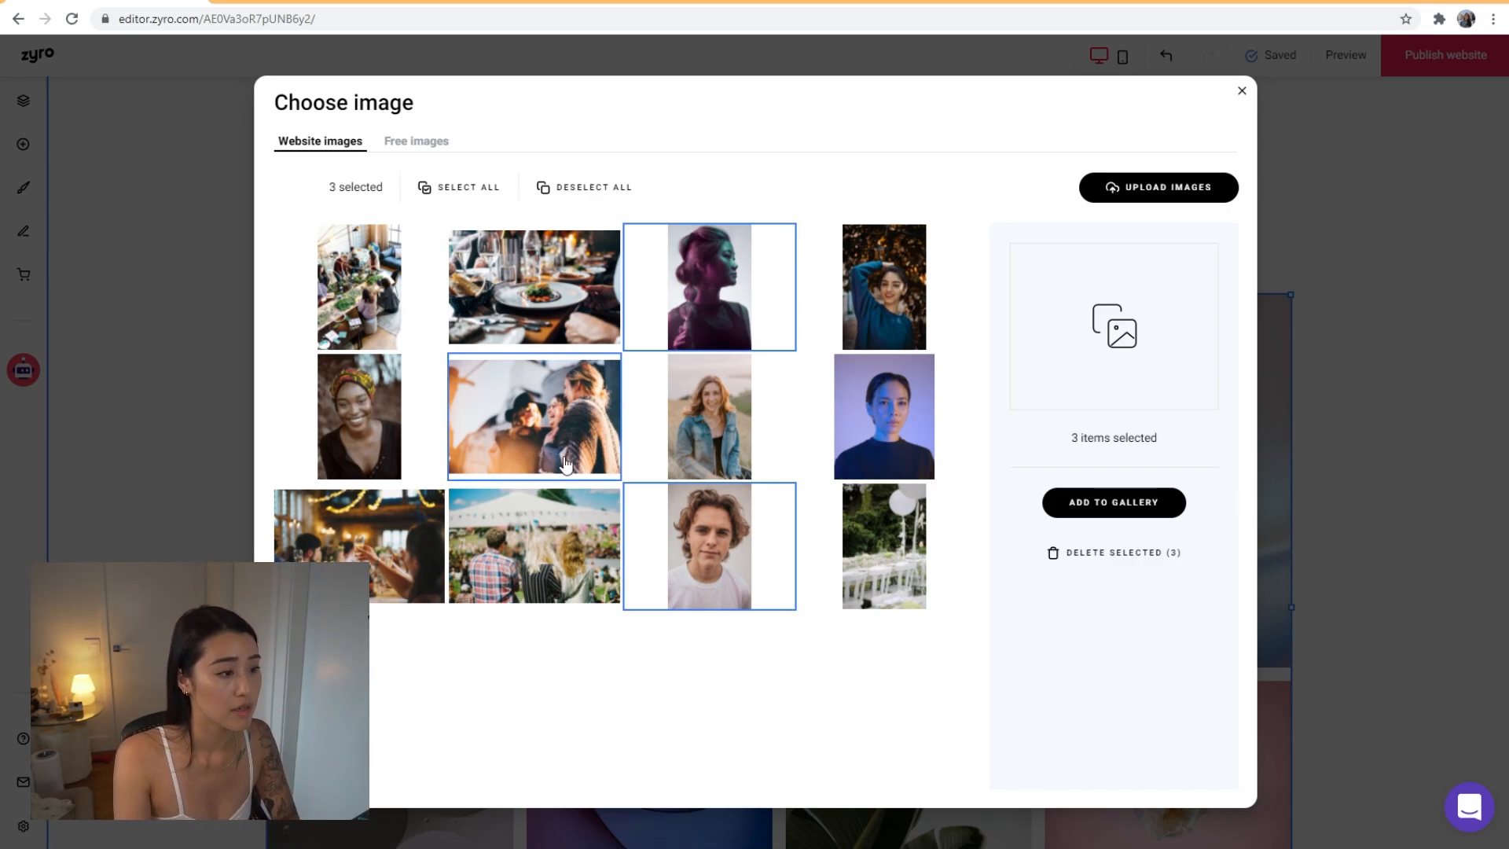
left_click(378, 567)
left_click(541, 311)
left_click(886, 548)
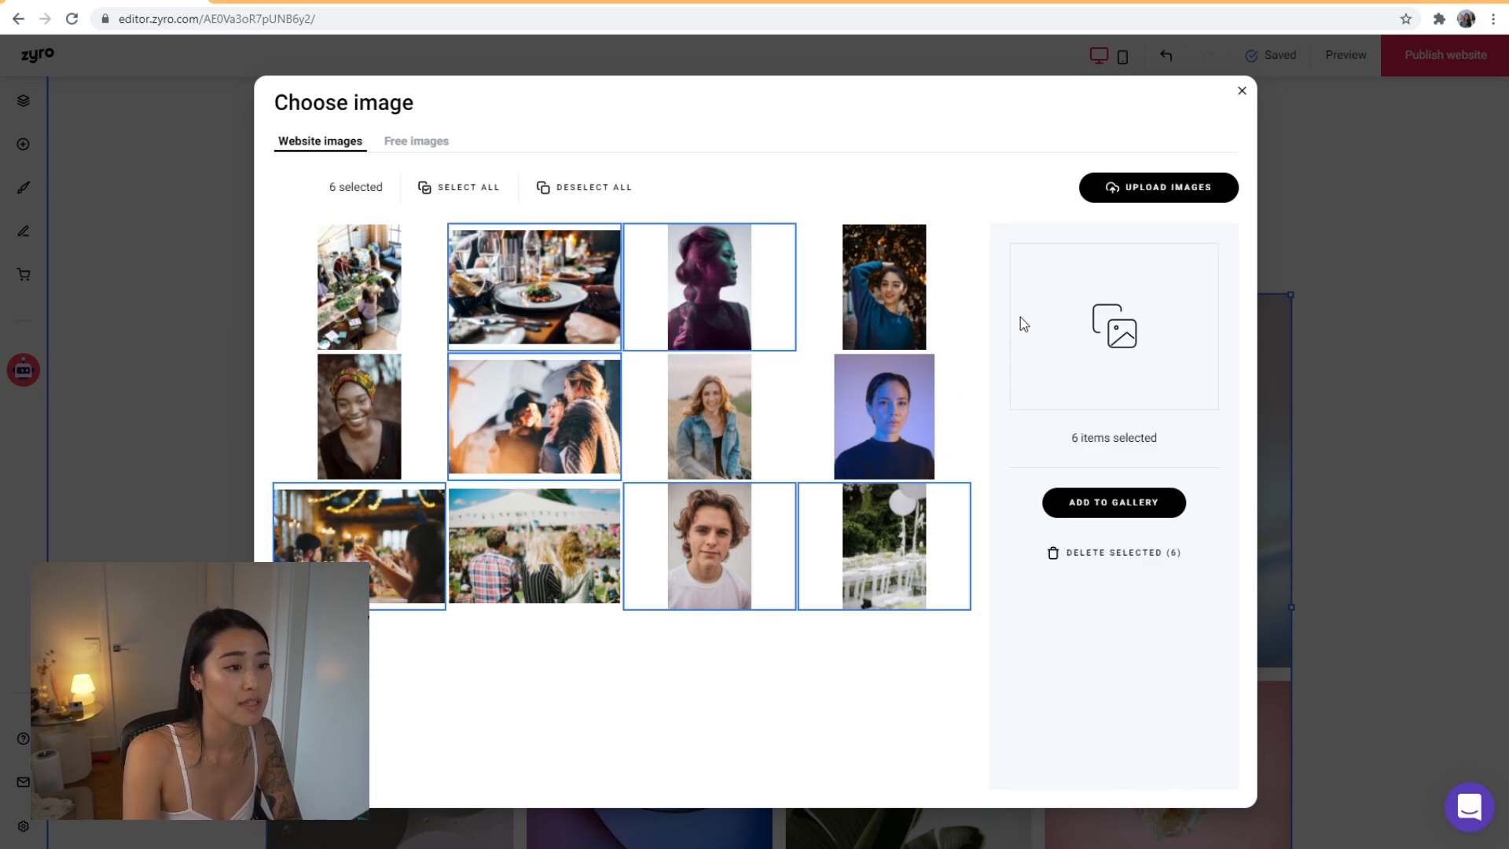
left_click(1111, 502)
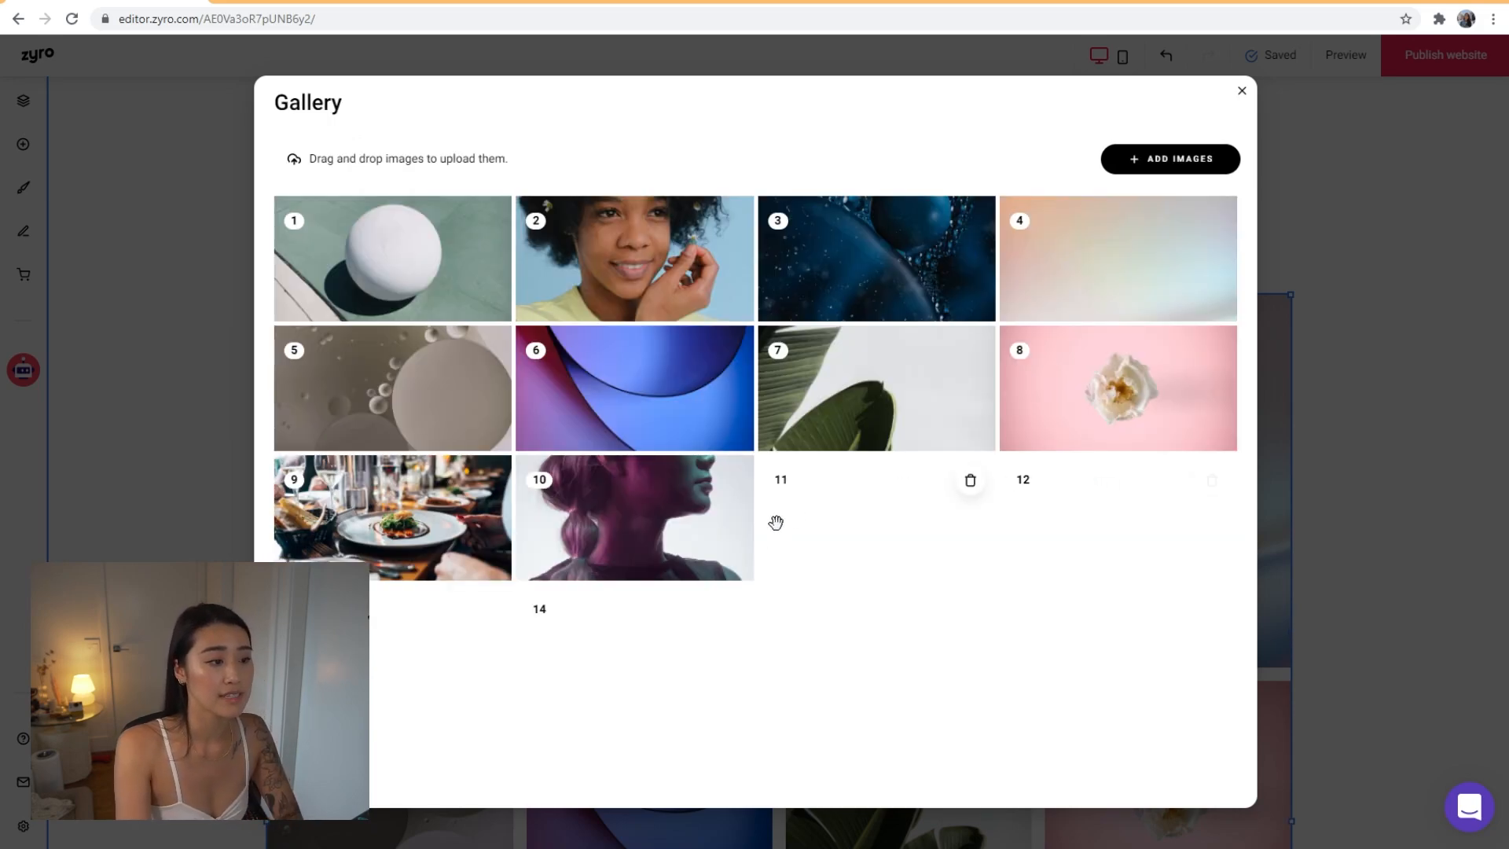
Delete the seven abstract, leaf and flower placeholder images from the gallery, keeping the portrait of the woman in yellow
left_click(487, 222)
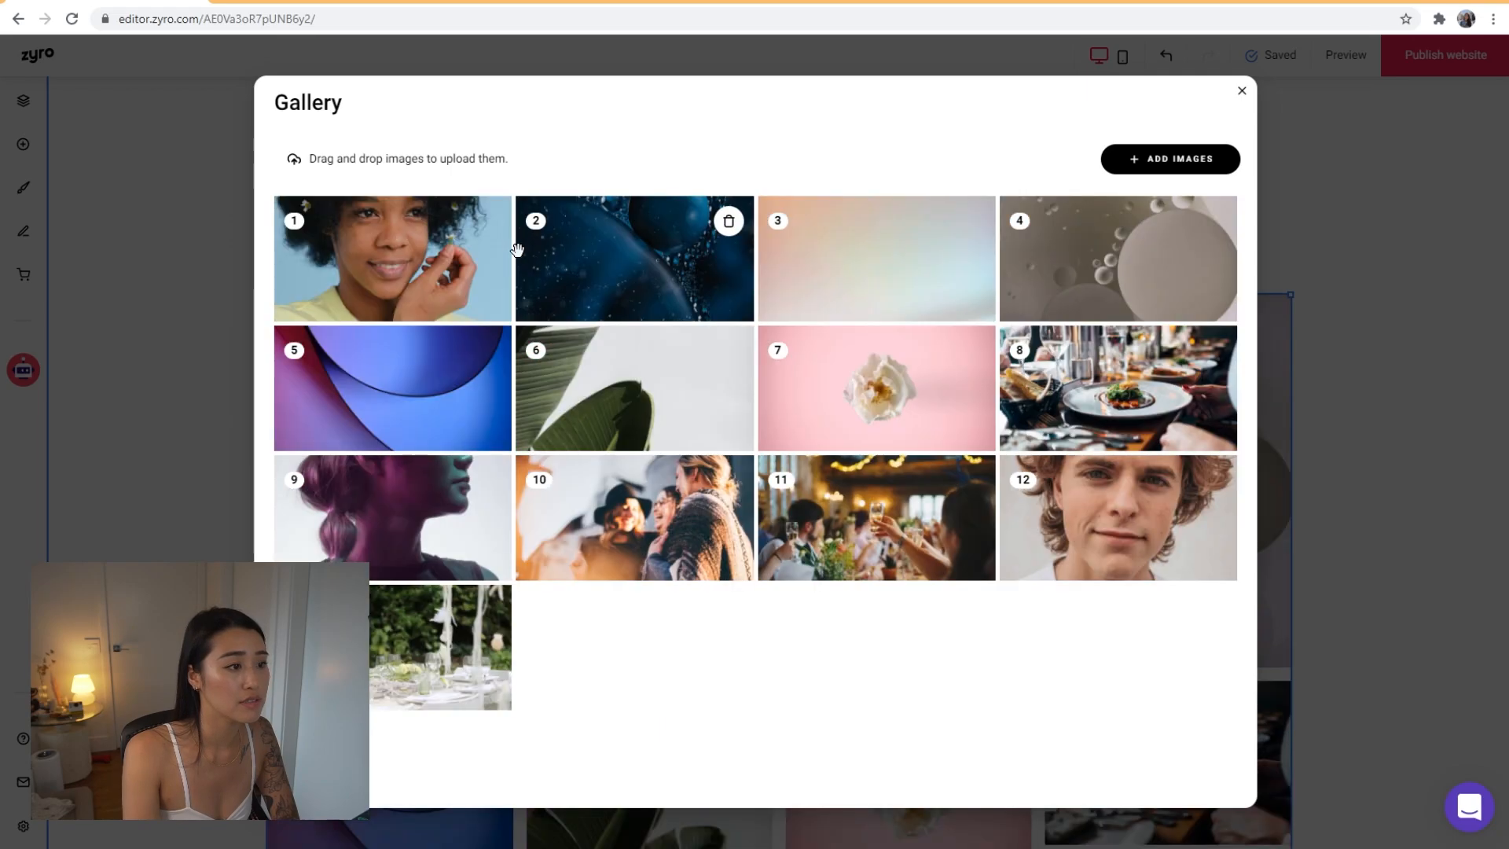
left_click(729, 220)
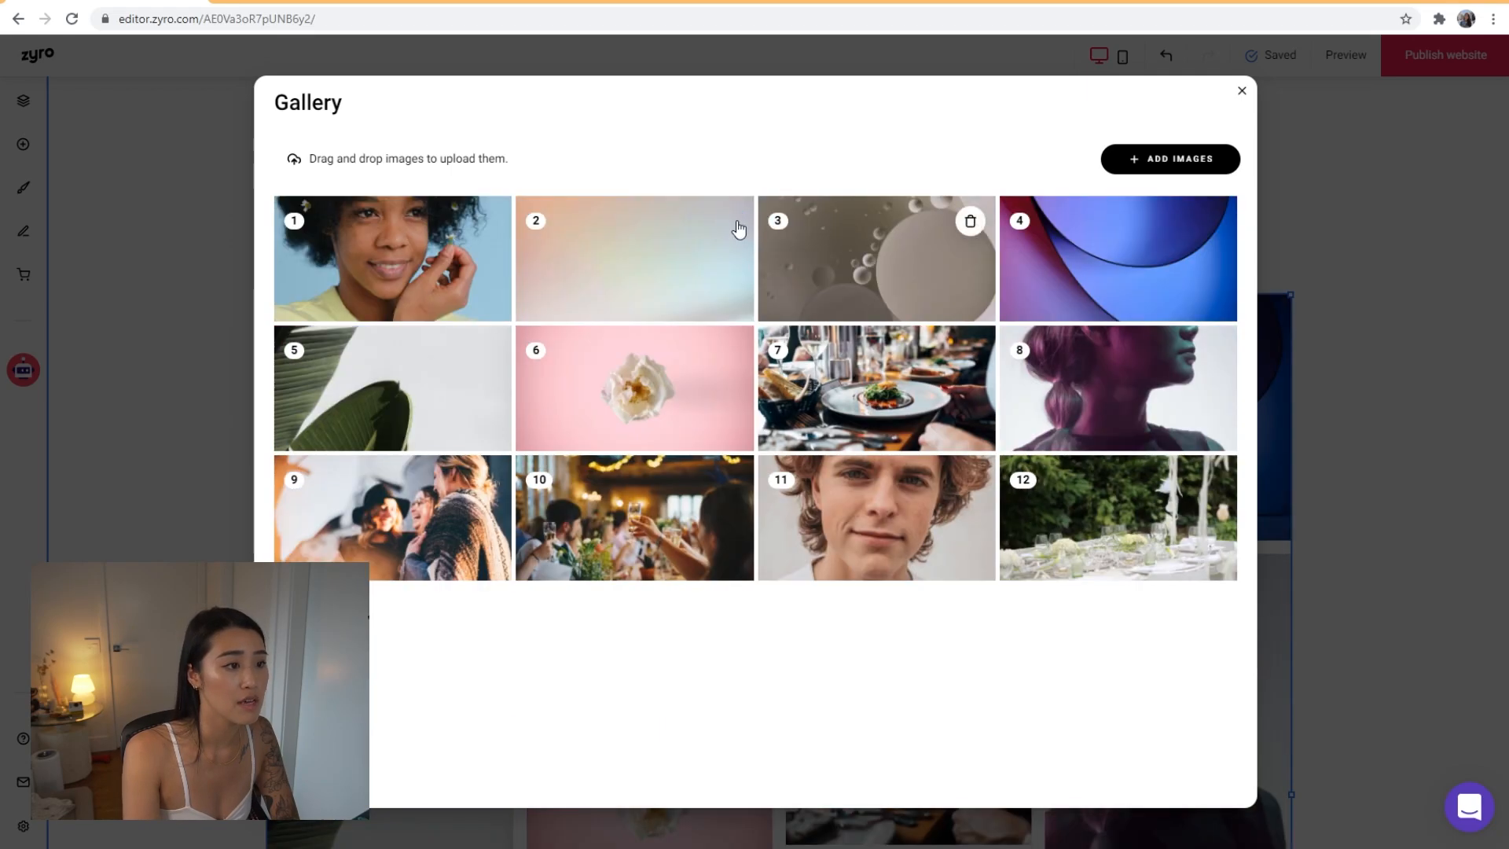
left_click(728, 220)
left_click(728, 221)
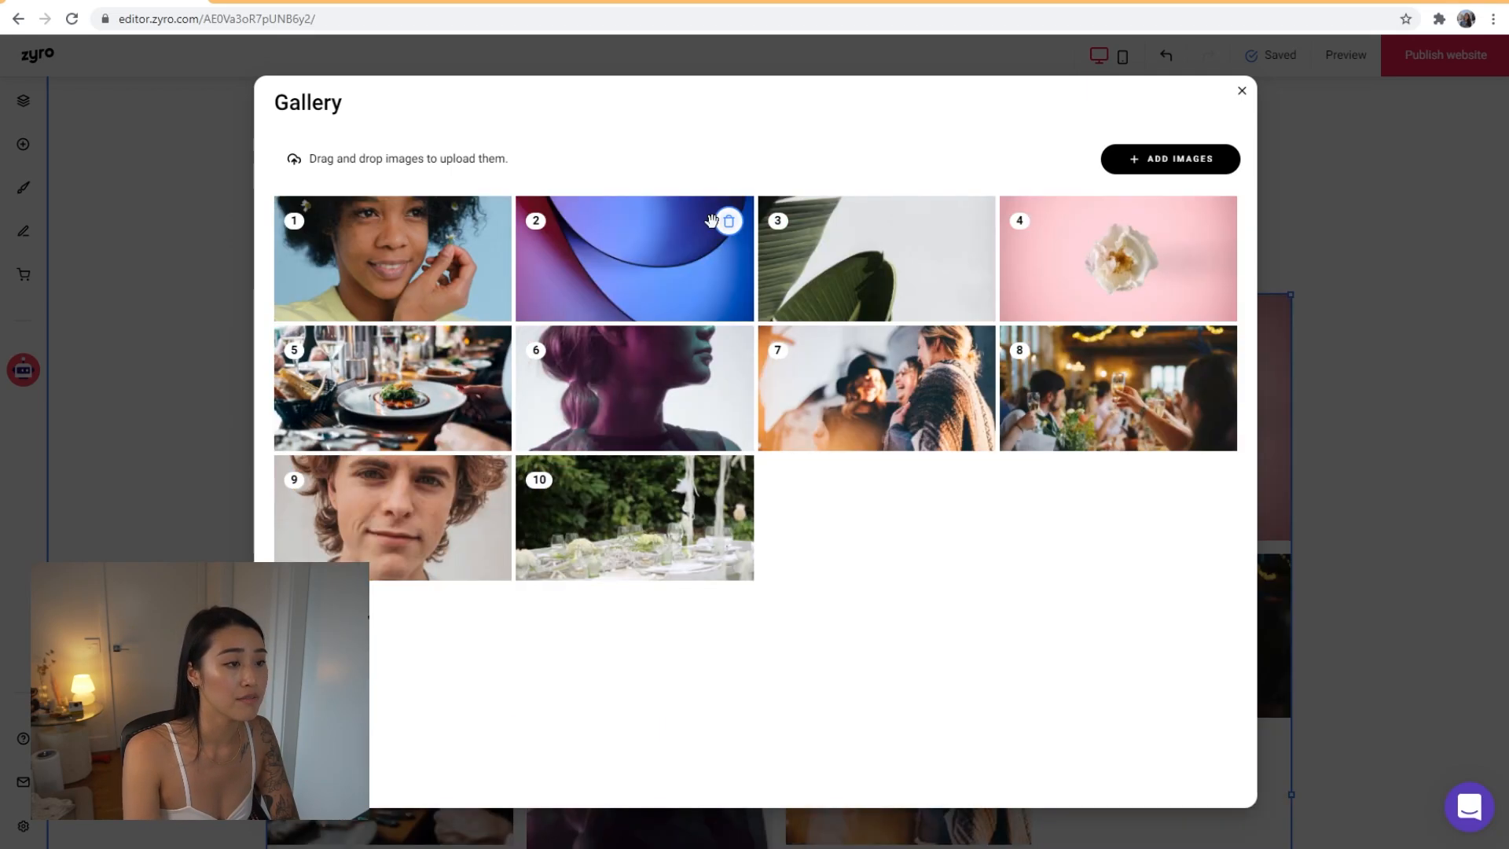
left_click(728, 224)
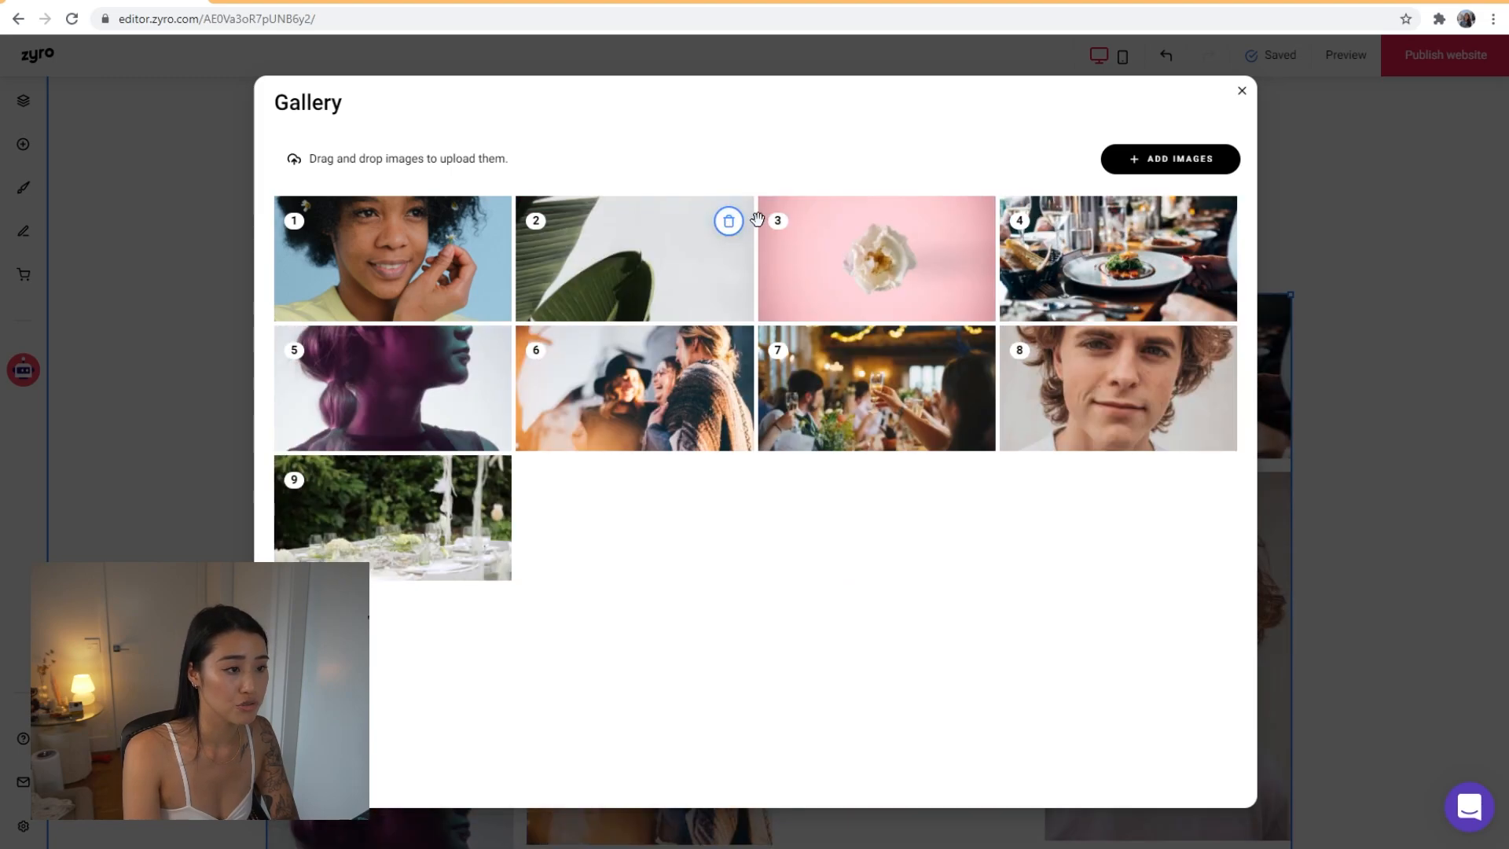
left_click(728, 221)
left_click(728, 221)
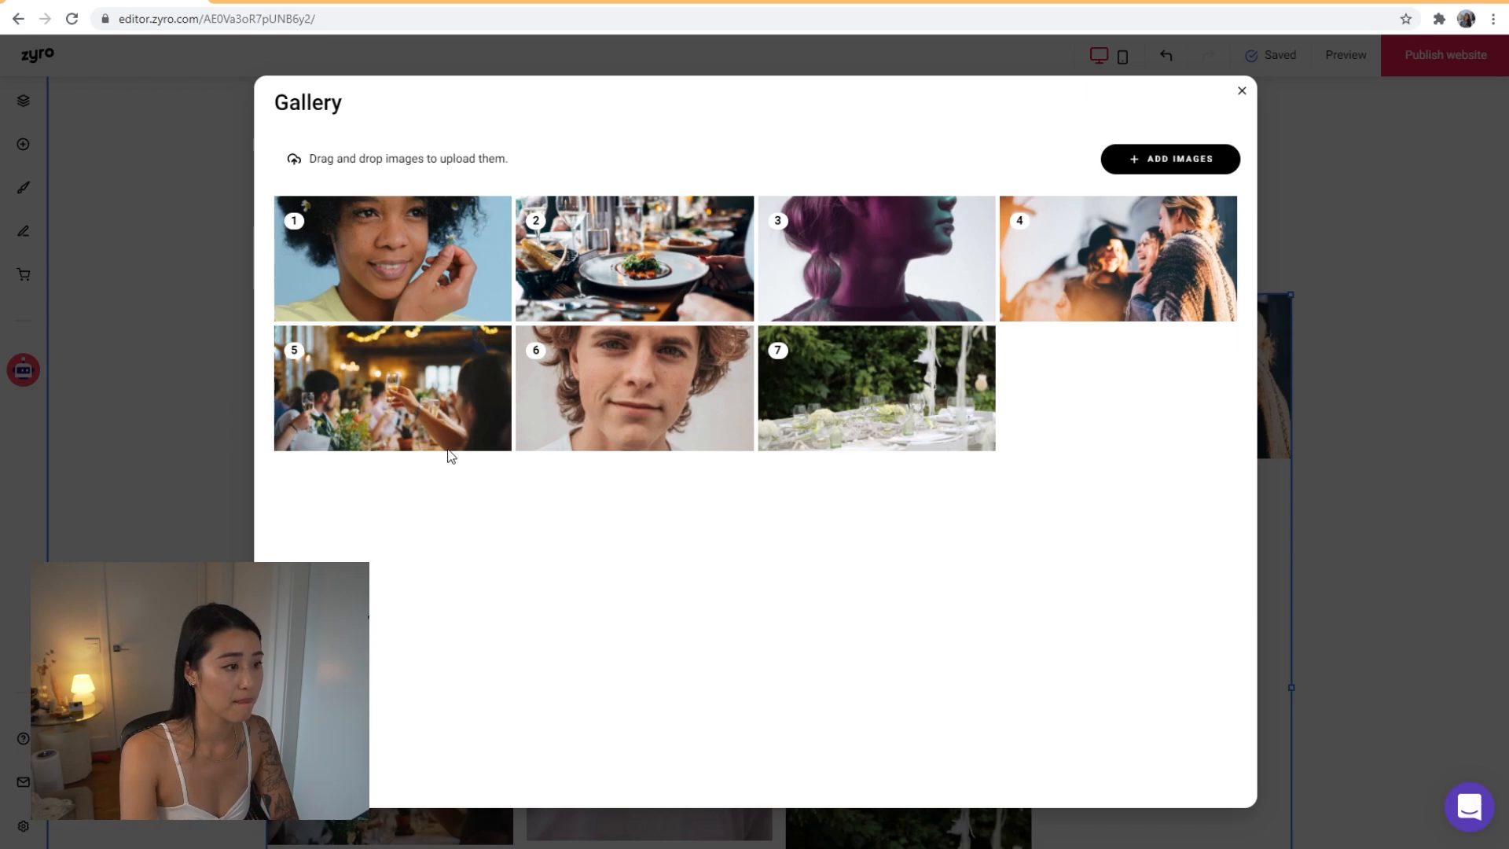
Reorder the gallery so the laughing friends photo comes first, and close the image manager
left_click_drag(1060, 264, 311, 275)
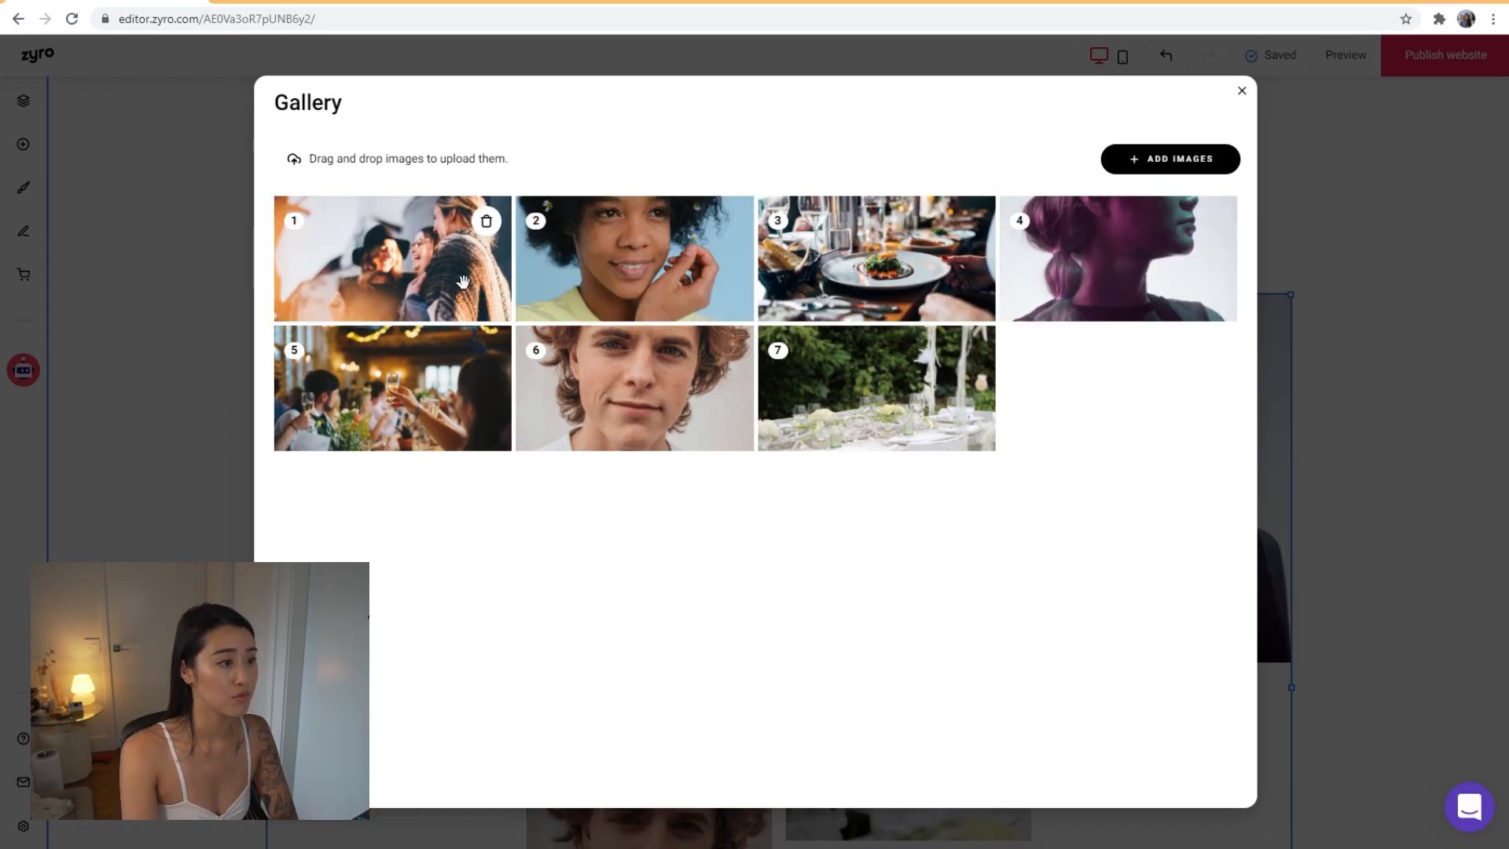
left_click(1404, 563)
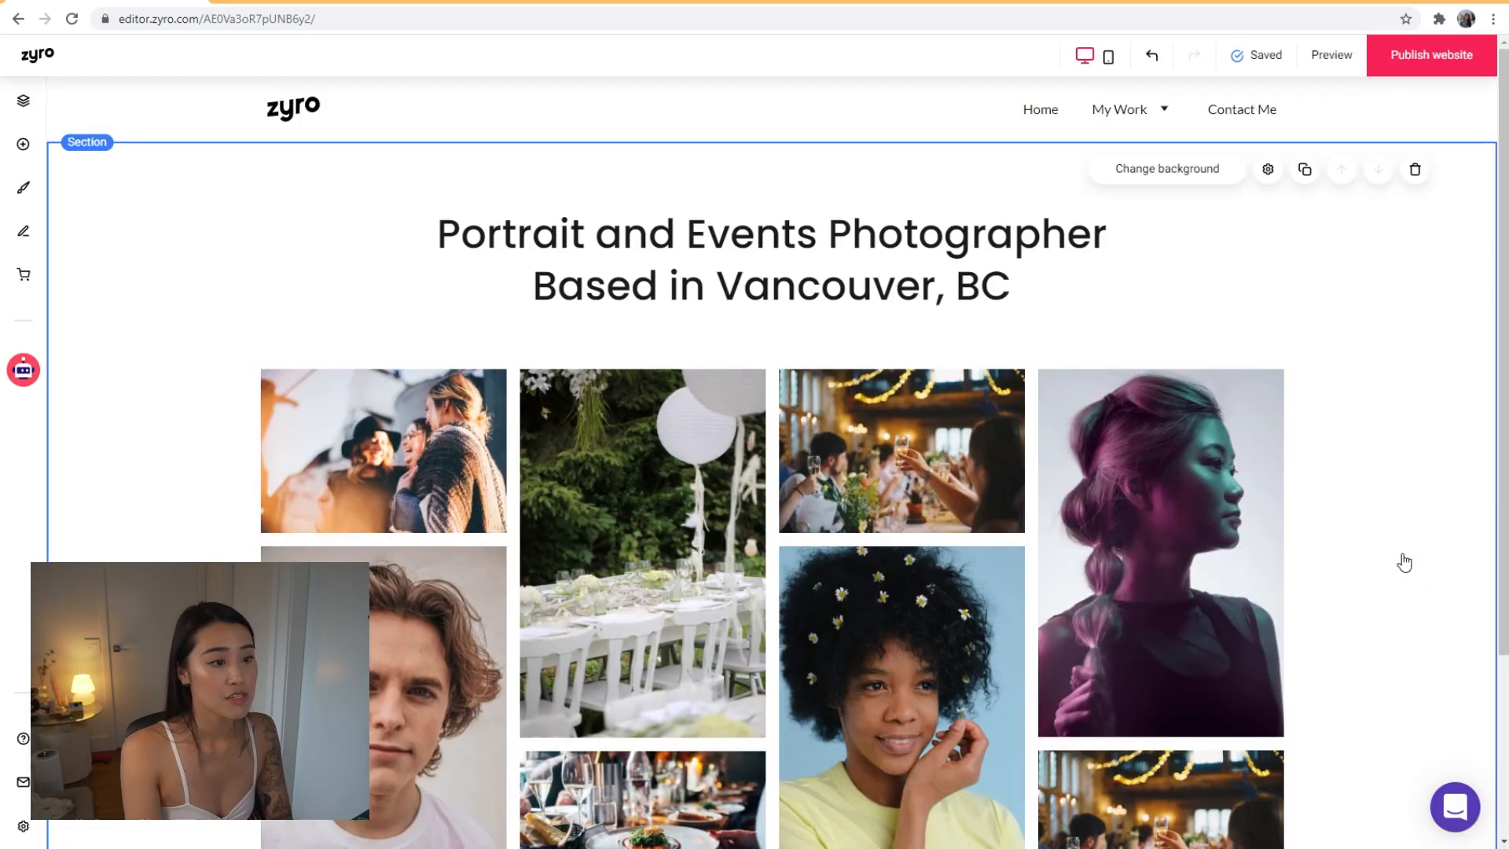
scroll(1189, 532, "down", 3)
scroll(1112, 514, "up", 1)
scroll(1100, 511, "down", 1)
scroll(1082, 503, "up", 3)
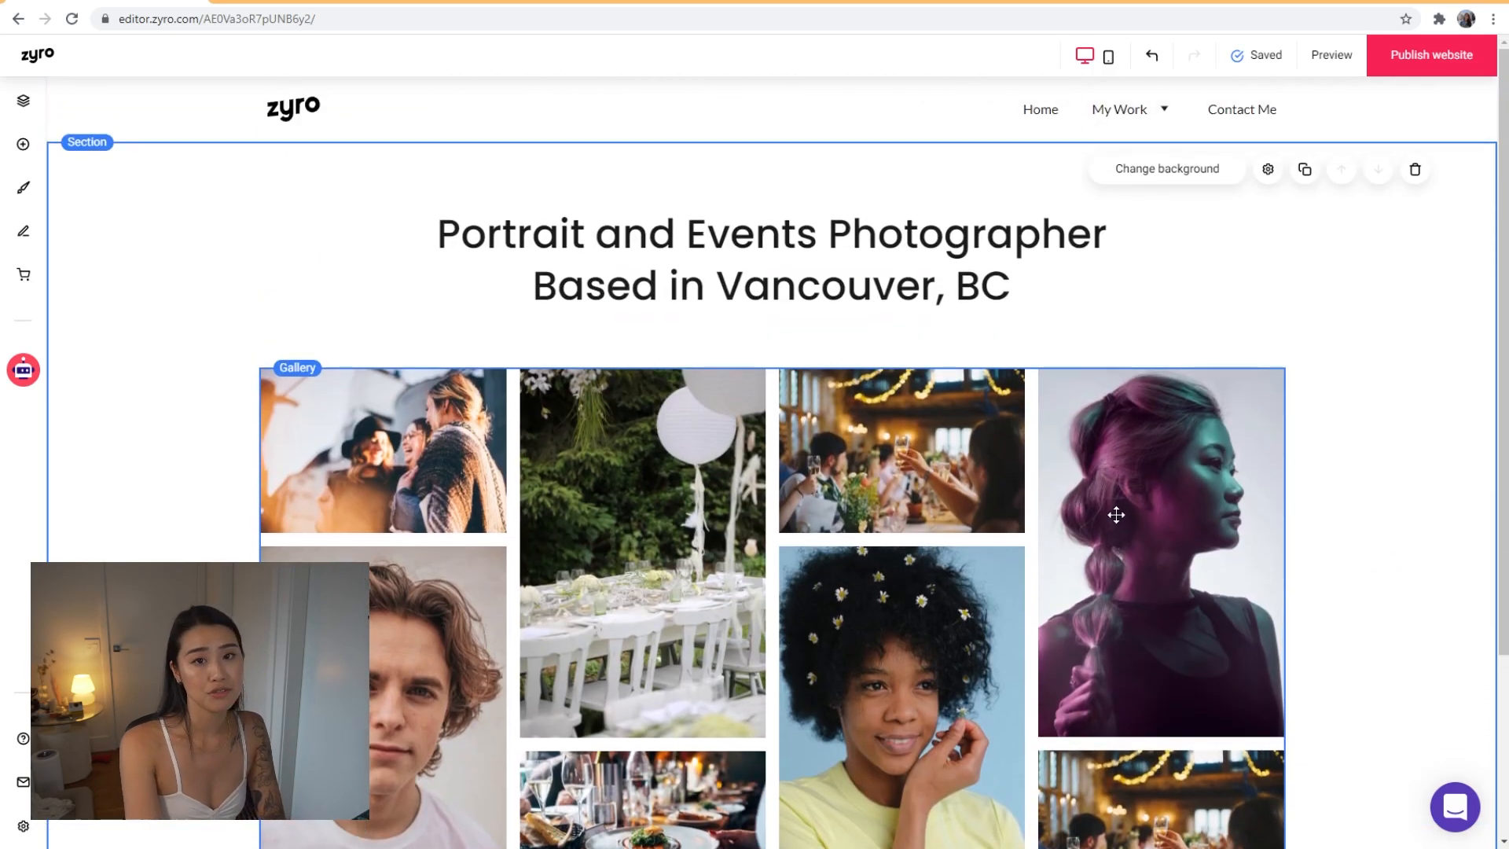
Extend the gallery section's lower edge slightly and shift the whole gallery down a little to leave more room above it
scroll(924, 518, "down", 3)
left_click_drag(1265, 821, 1266, 848)
left_click_drag(1003, 562, 1001, 614)
Shift the photographer heading down closer to the gallery and shorten its text box to fit the two lines
scroll(1001, 614, "up", 4)
left_click_drag(1072, 320, 1071, 373)
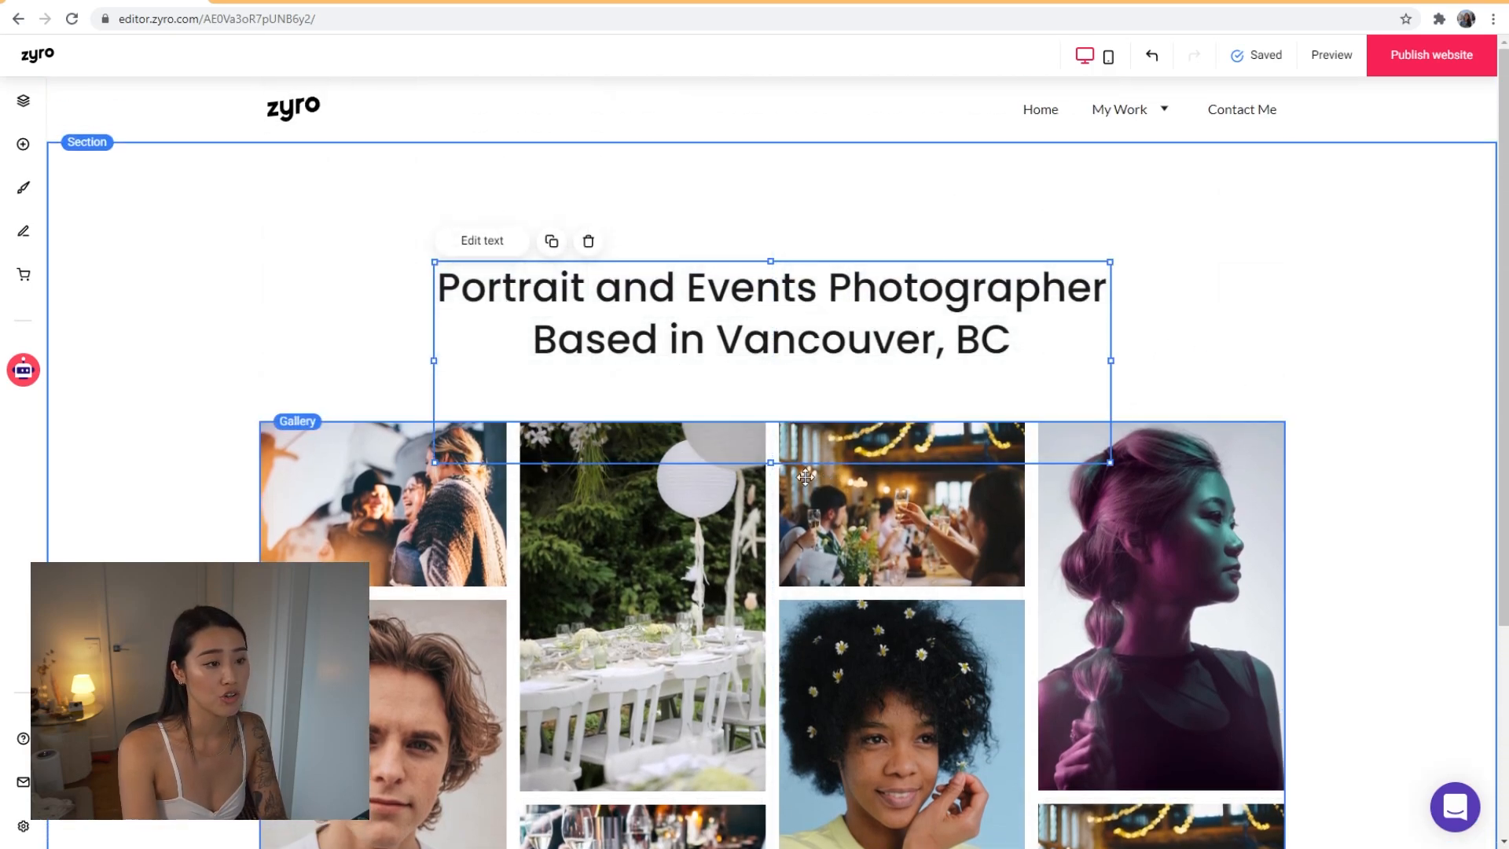
left_click_drag(770, 462, 1187, 364)
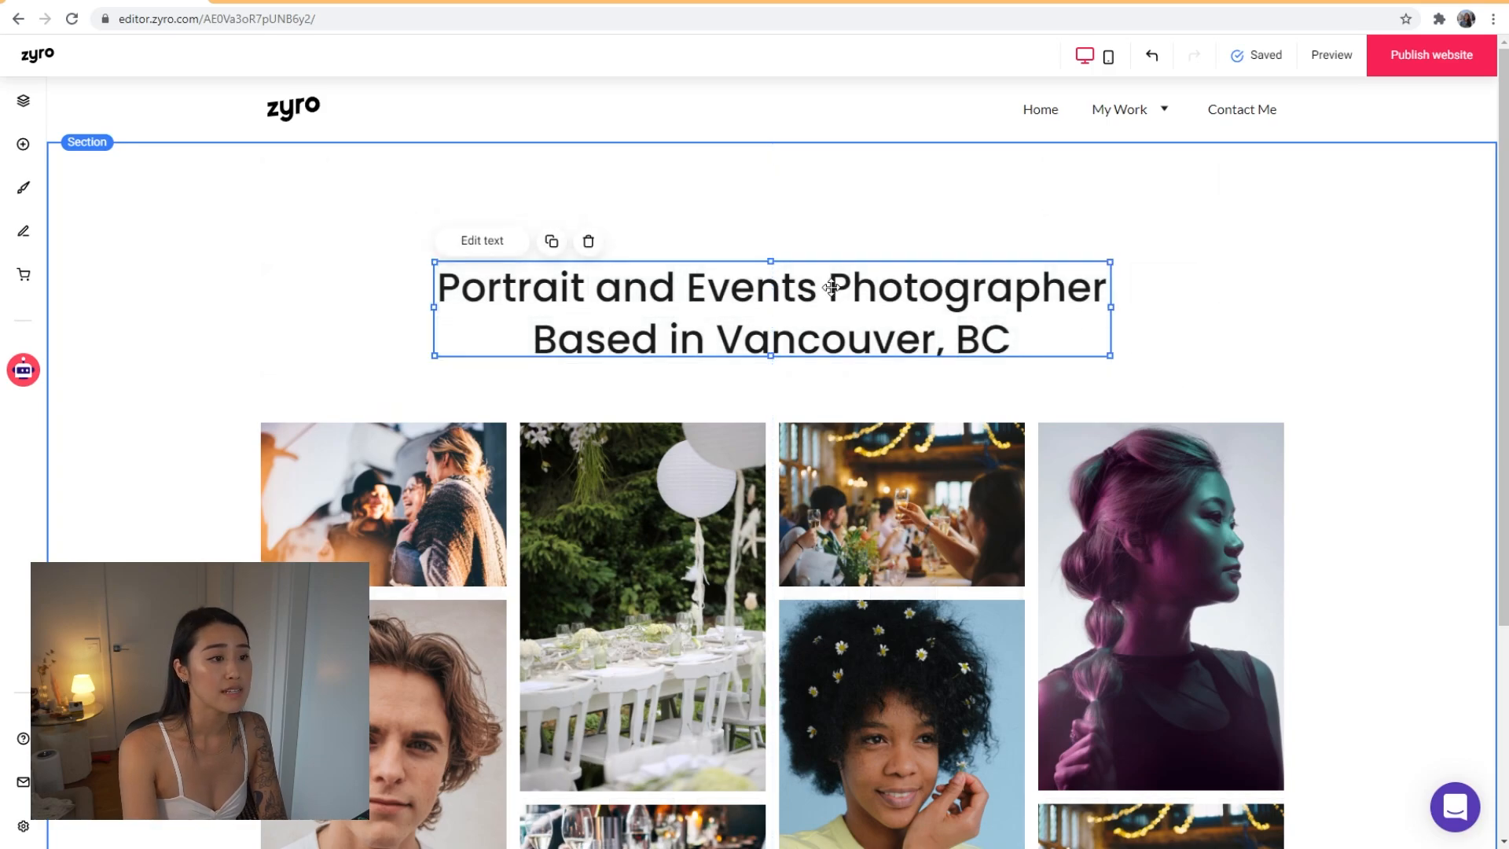
left_click(1304, 328)
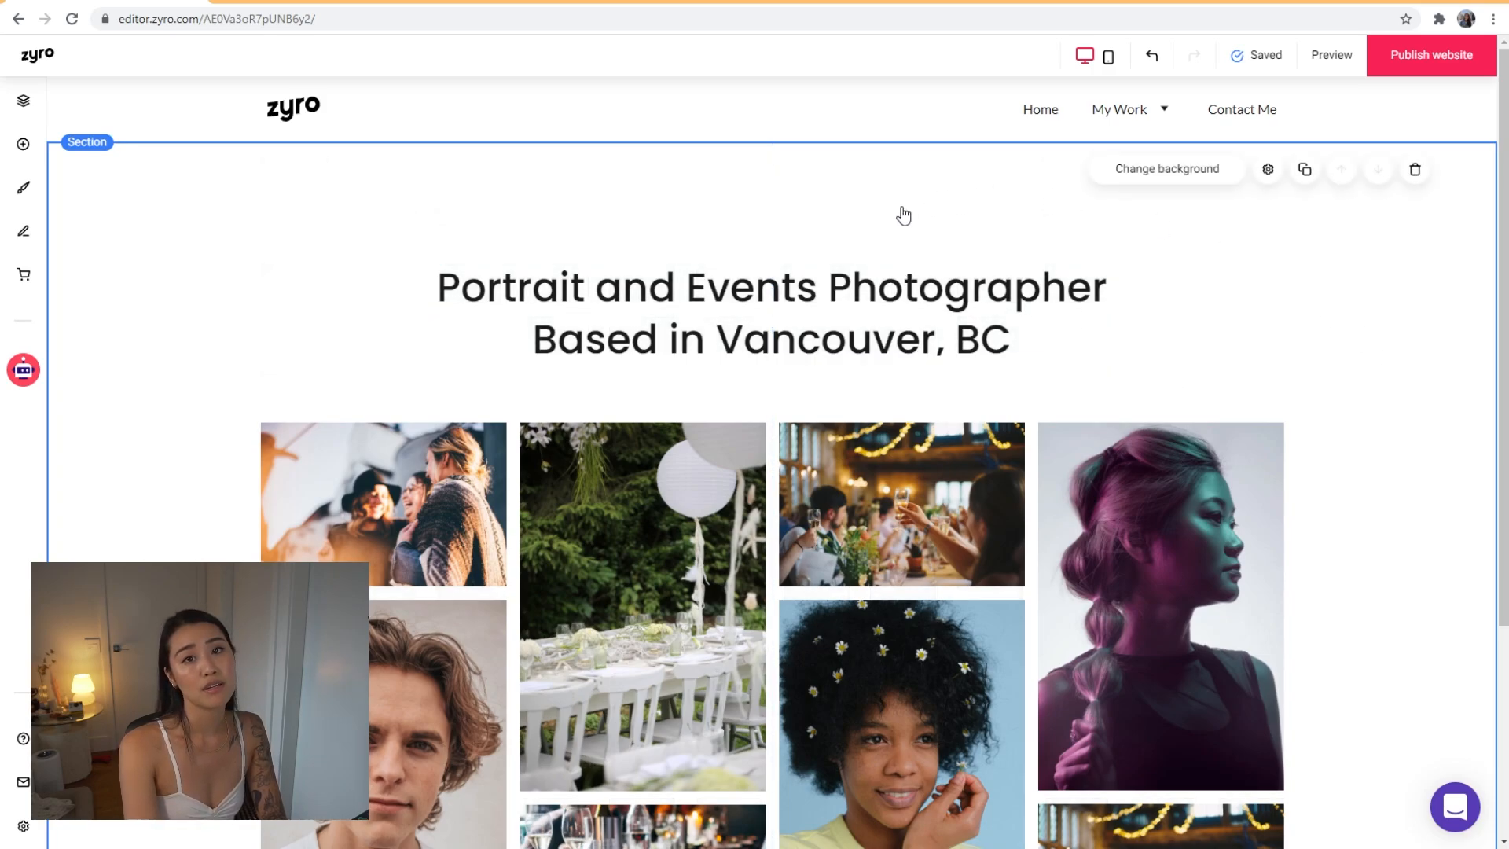
Add a testimonial section below the gallery, using the layout with a centred quote over a full-width grey photo background
scroll(1008, 395, "down", 4)
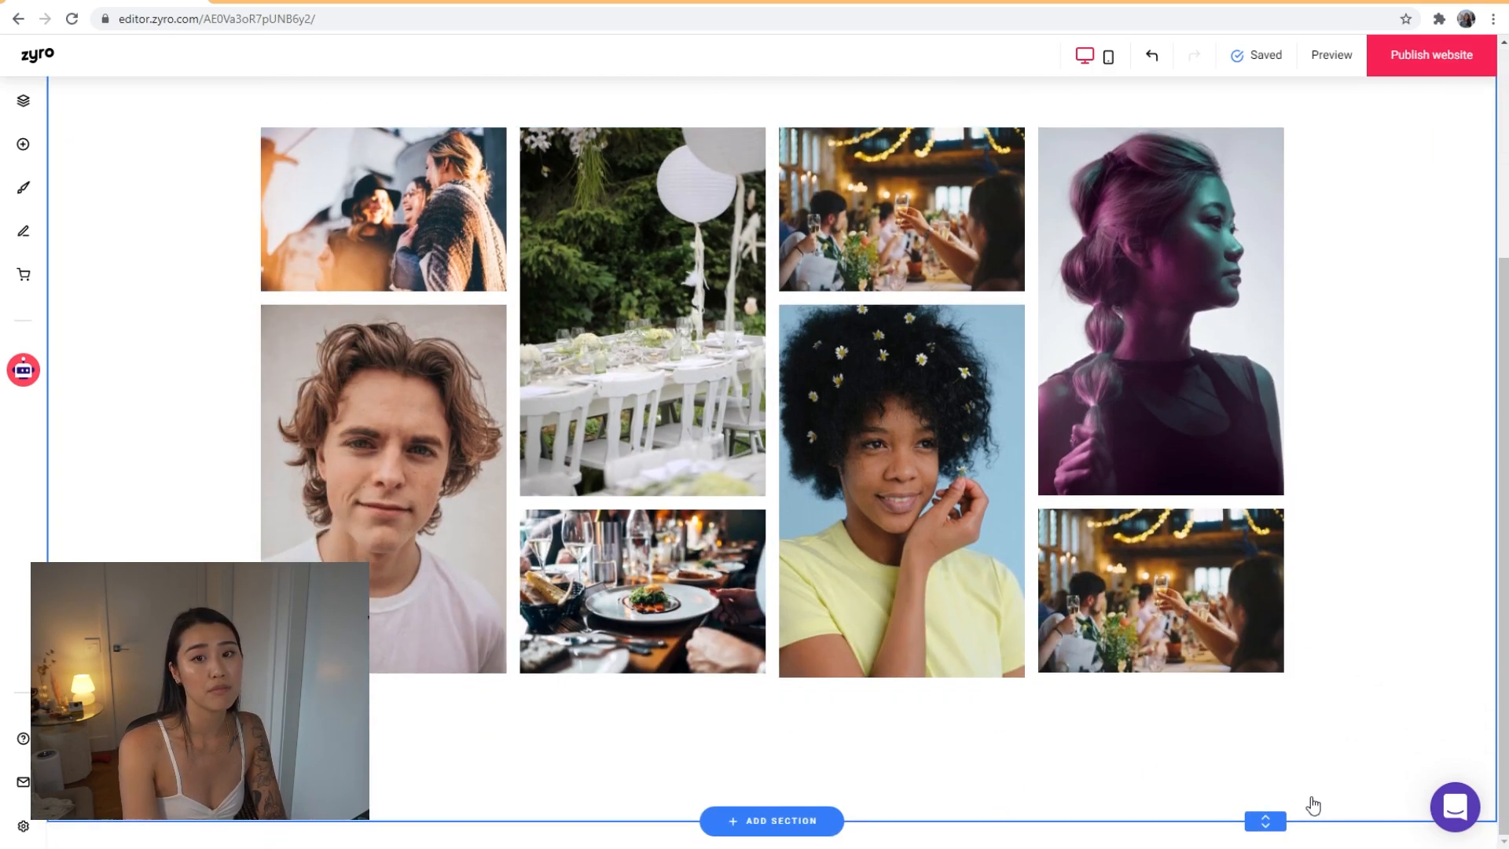
scroll(1262, 765, "up", 4)
scroll(1263, 765, "down", 4)
scroll(1262, 765, "up", 4)
scroll(1262, 765, "down", 4)
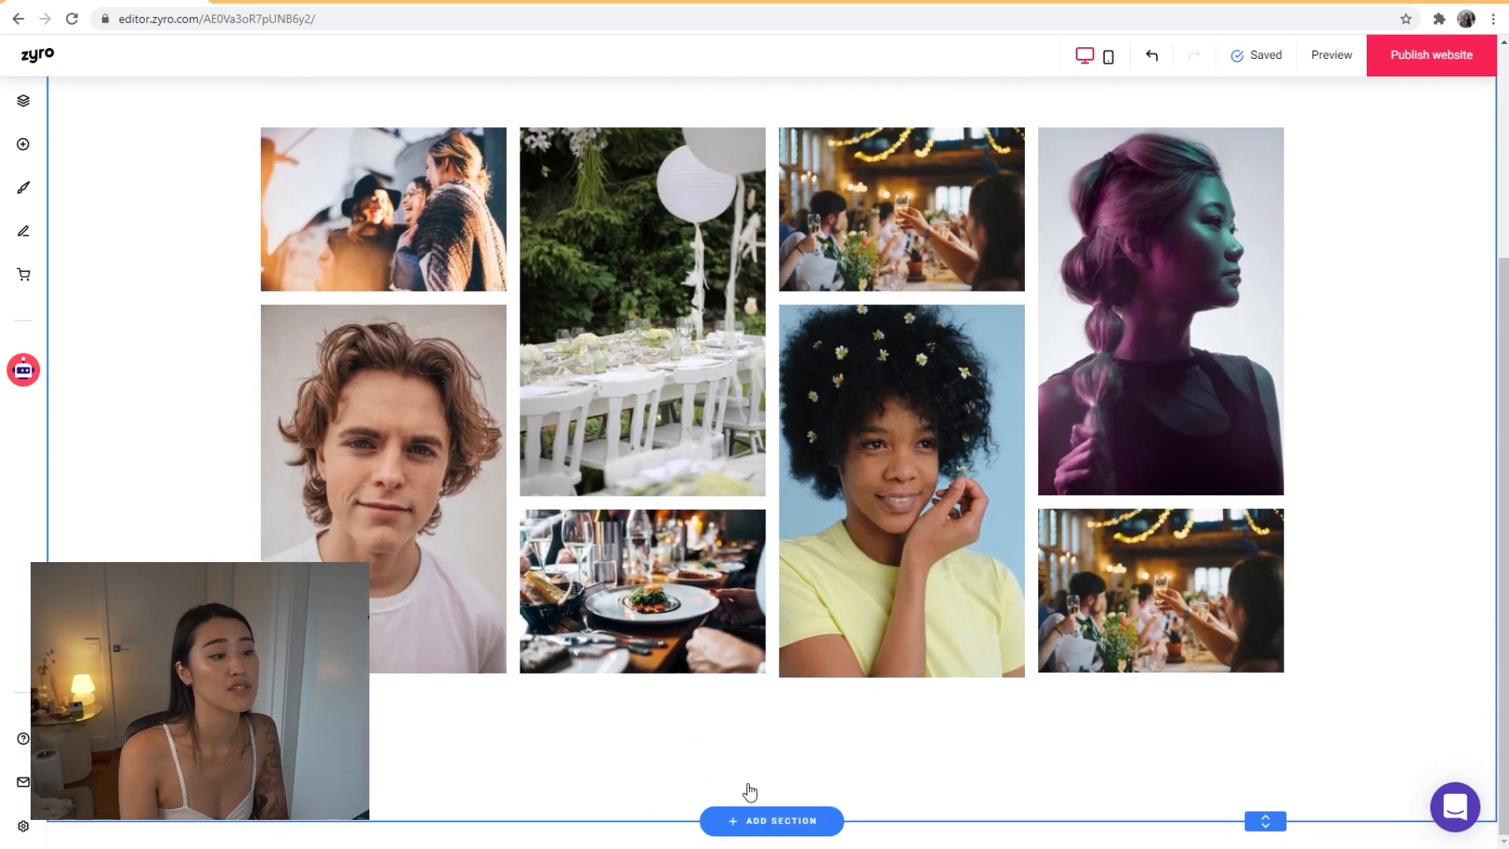
left_click(771, 820)
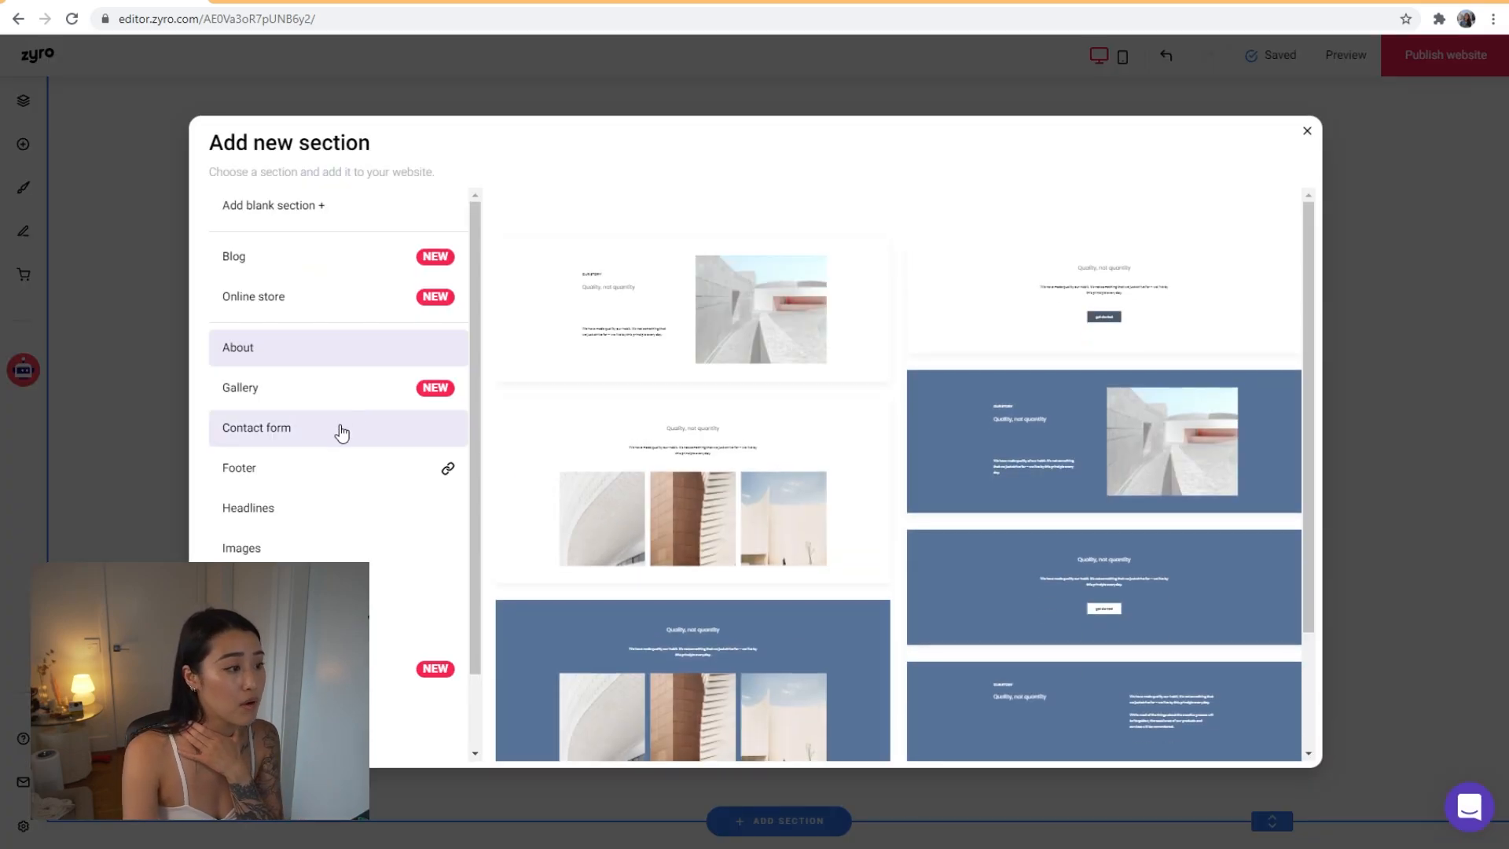
scroll(338, 621, "down", 1)
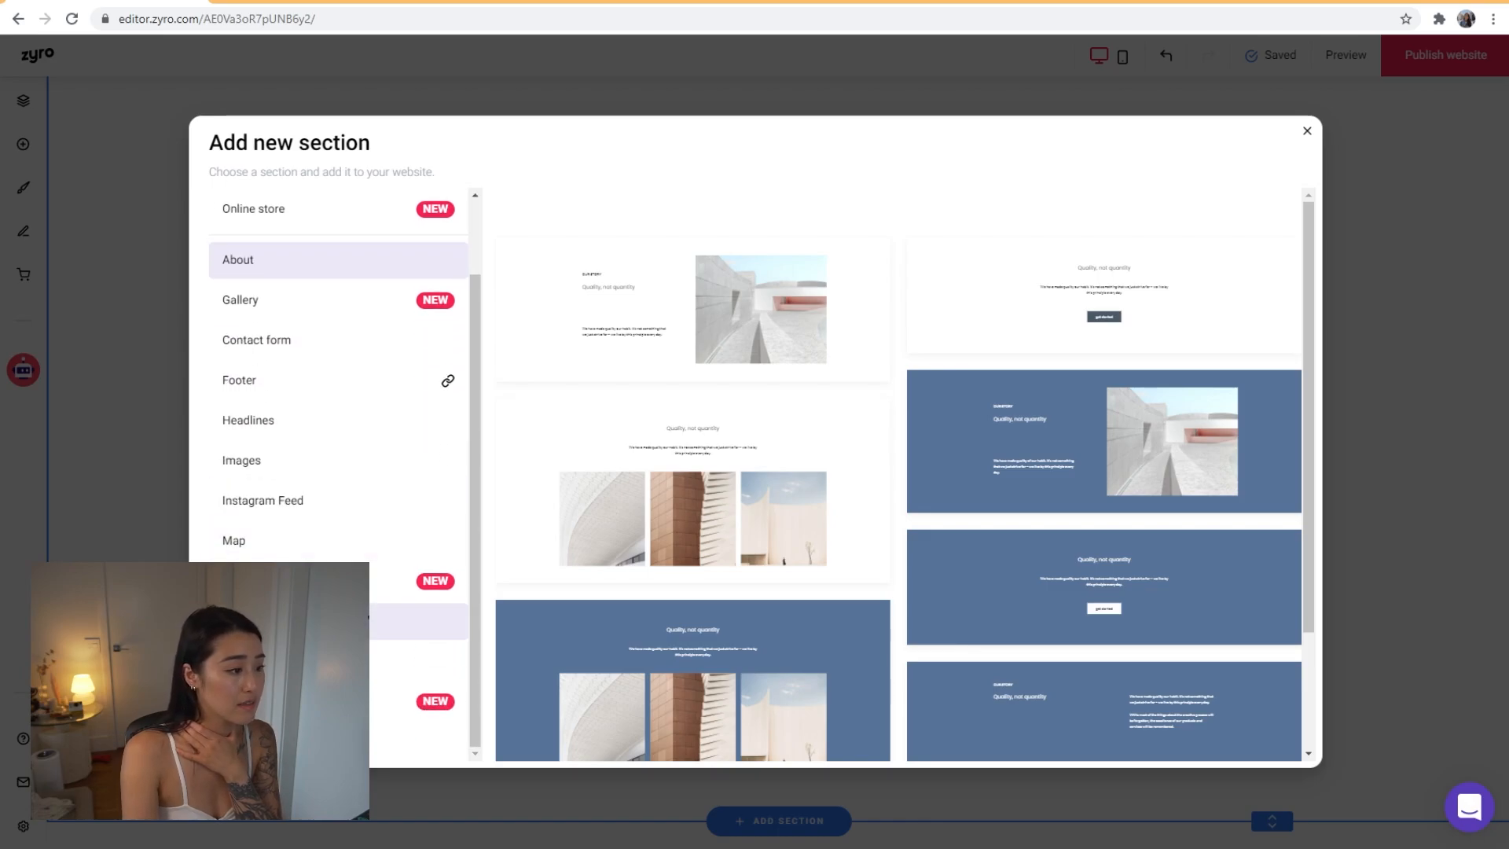
left_click(338, 701)
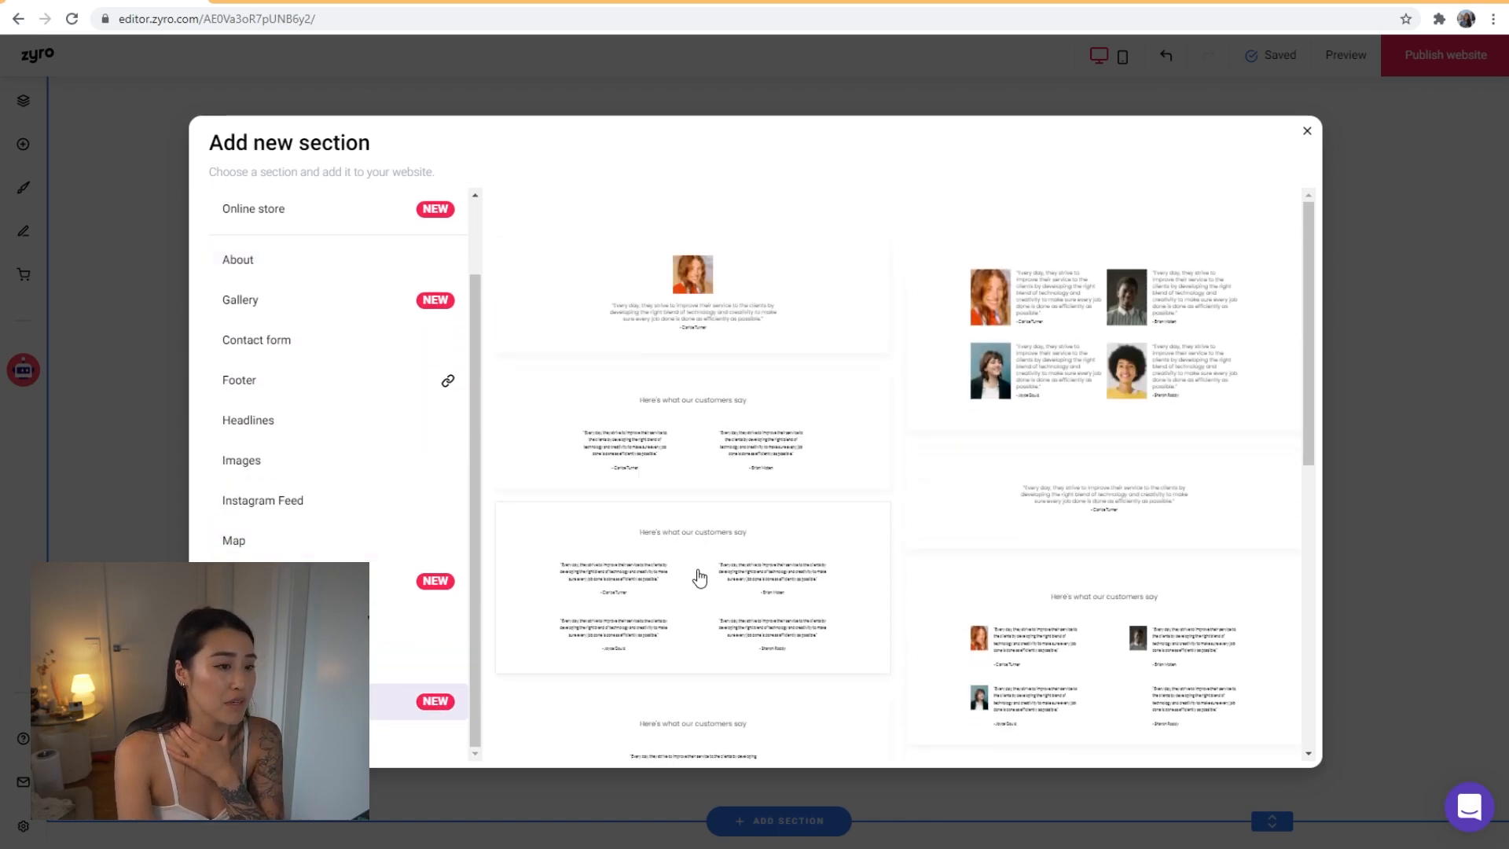
scroll(988, 565, "down", 1)
scroll(989, 565, "down", 2)
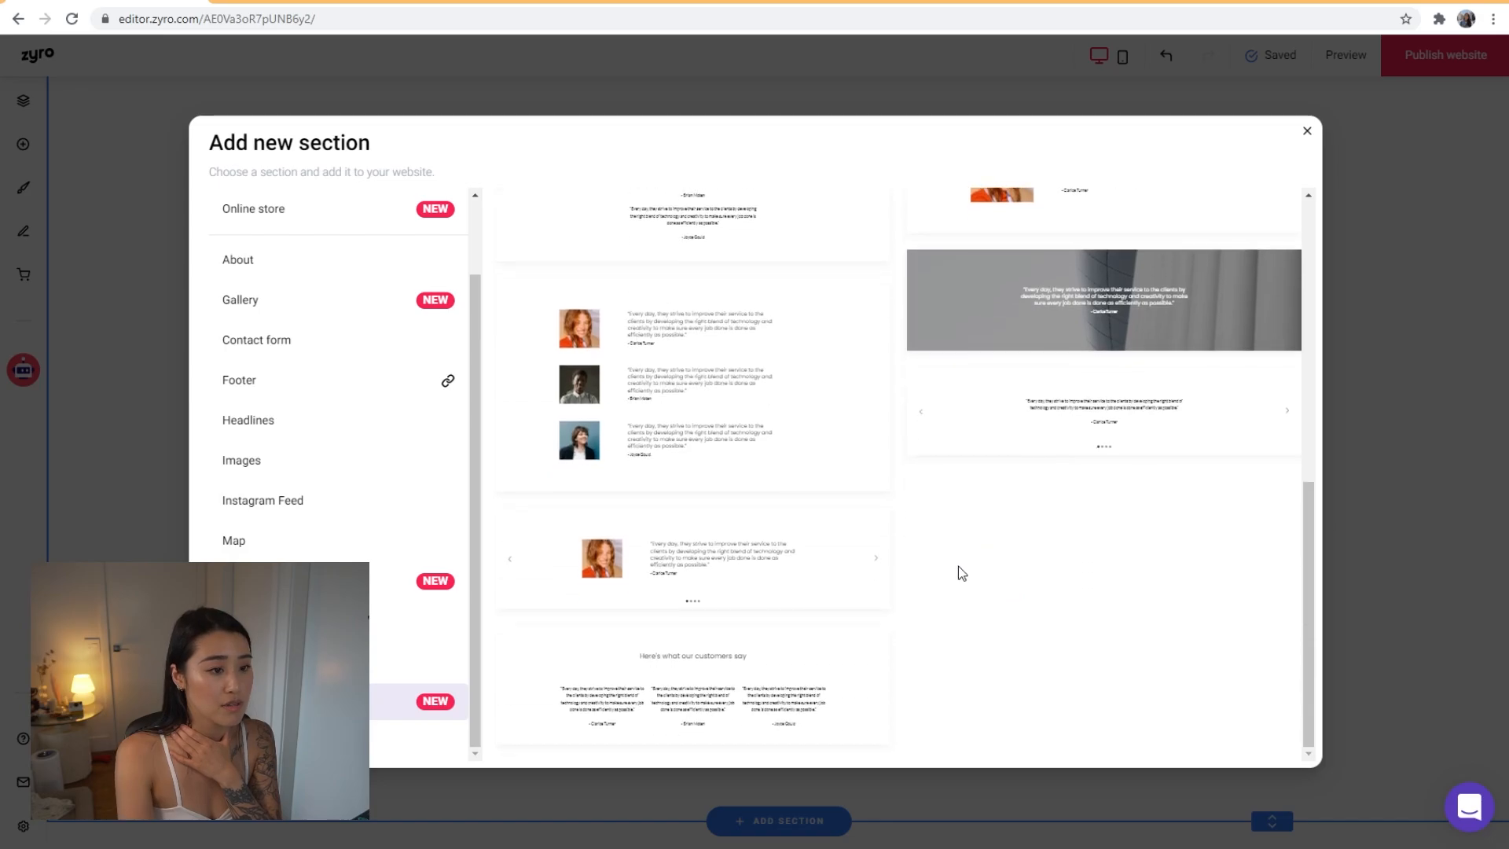
left_click(1140, 304)
scroll(797, 555, "down", 4)
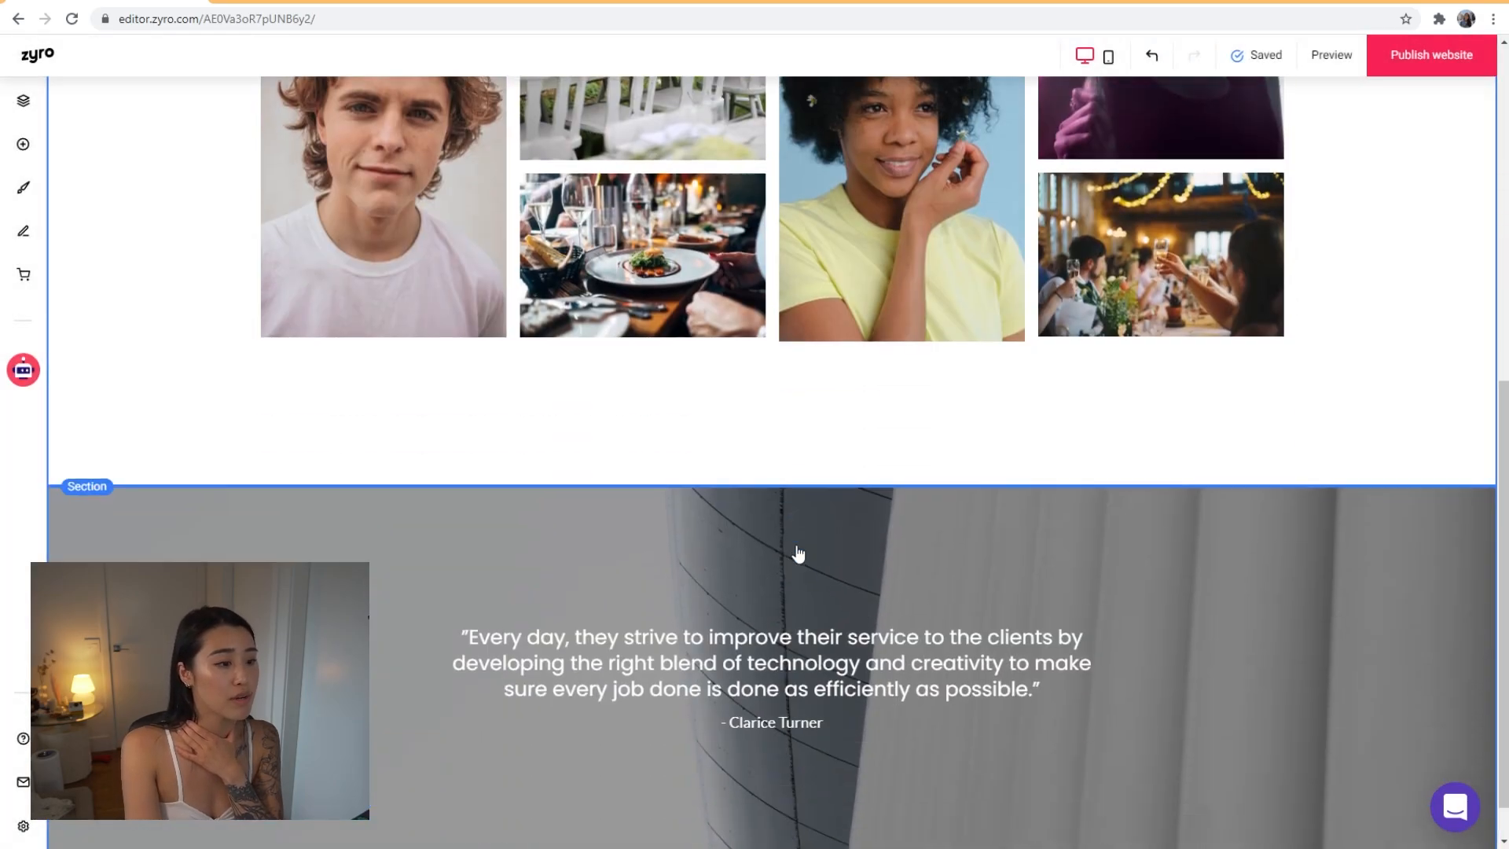
Try reducing the empty space below the gallery by raising its section's lower edge, and restore the original spacing
scroll(800, 544, "up", 7)
scroll(803, 542, "down", 7)
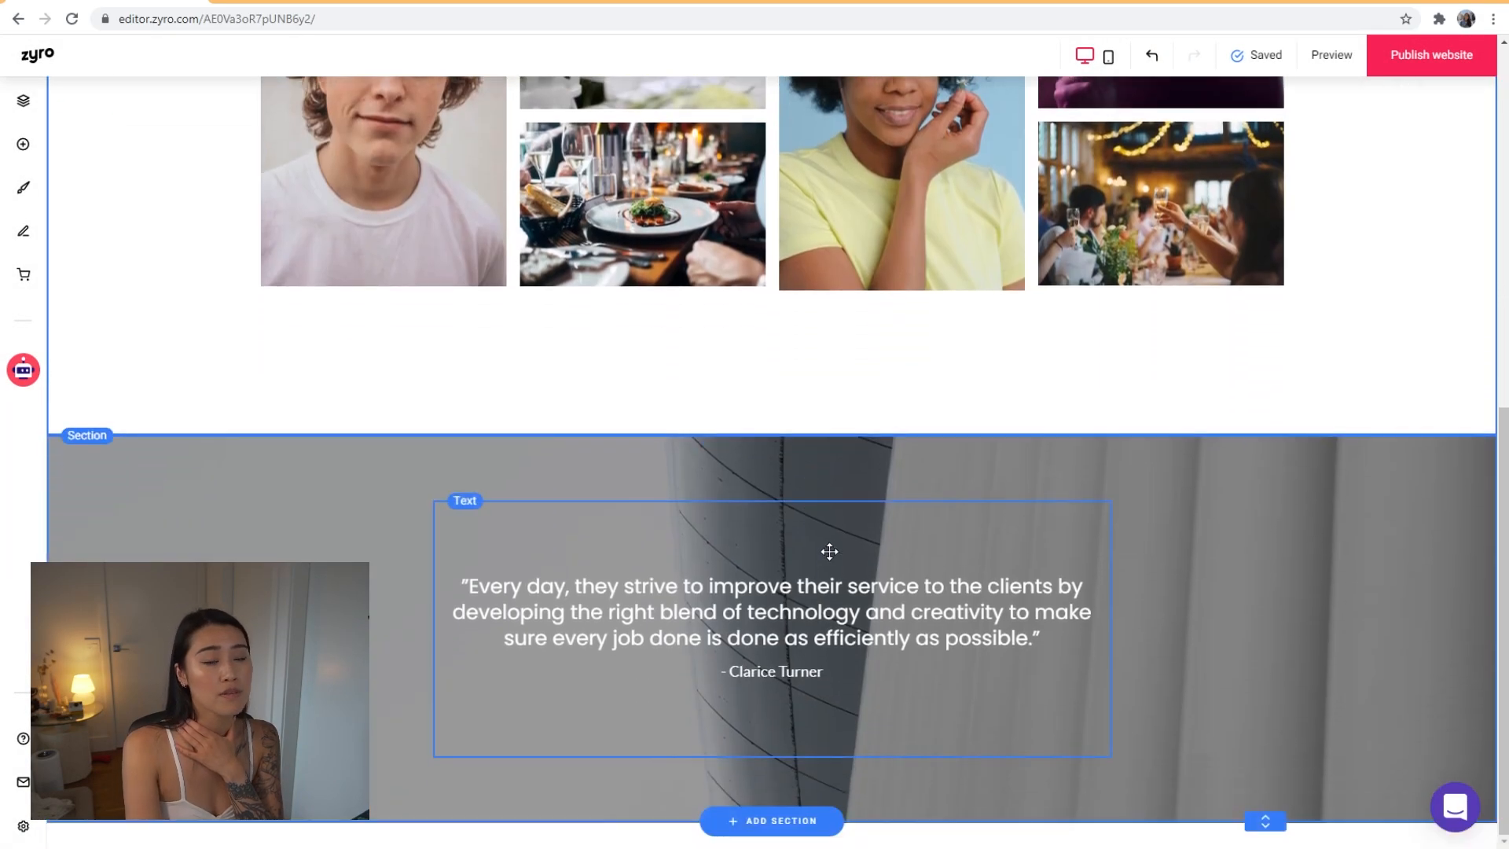
scroll(828, 549, "up", 7)
scroll(973, 572, "down", 6)
left_click_drag(1265, 614, 1236, 575)
scroll(1235, 575, "up", 7)
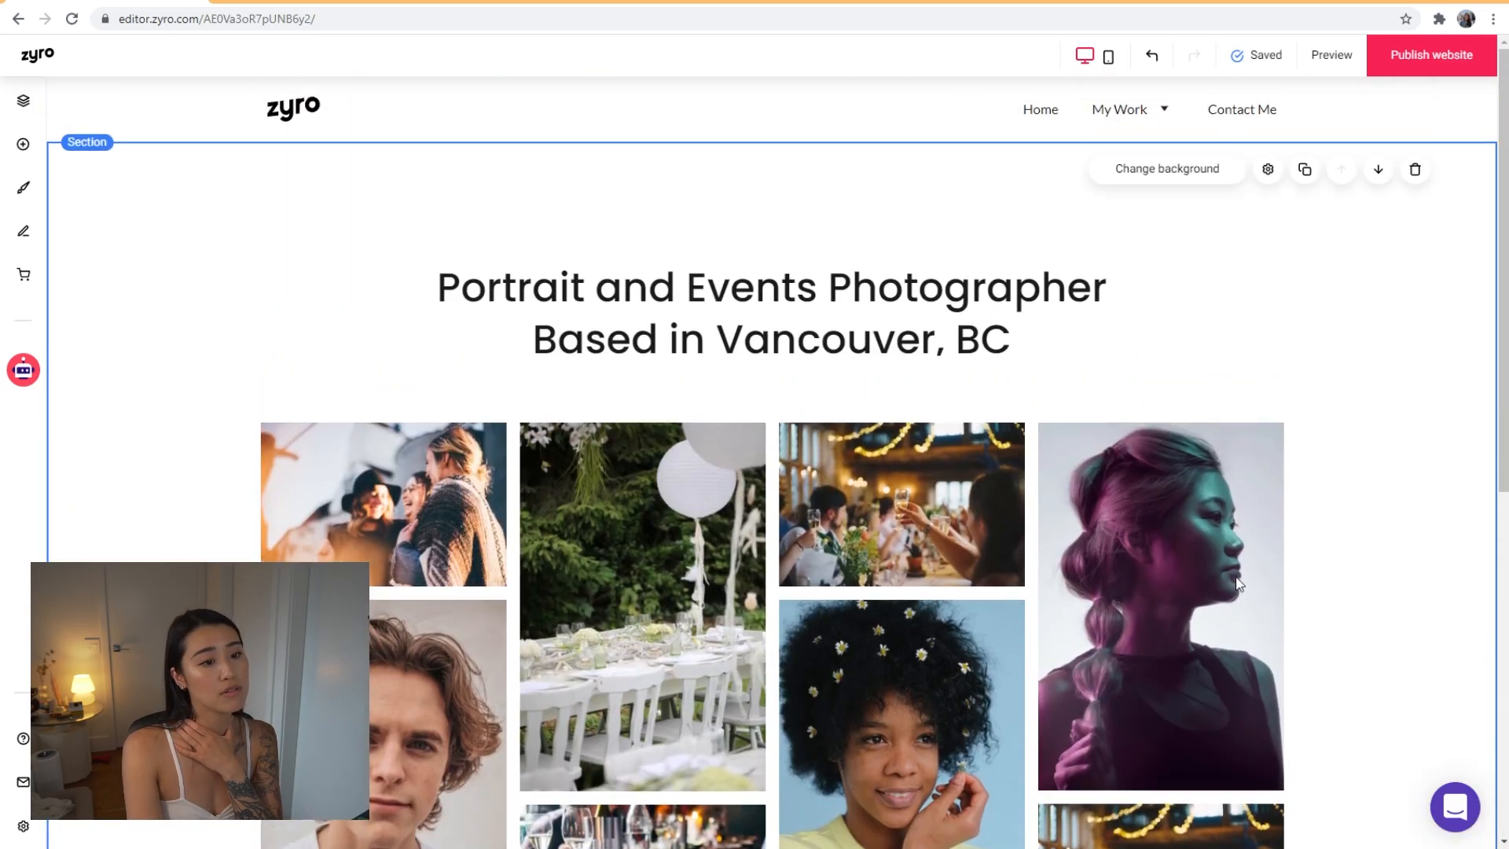
scroll(1236, 577, "down", 6)
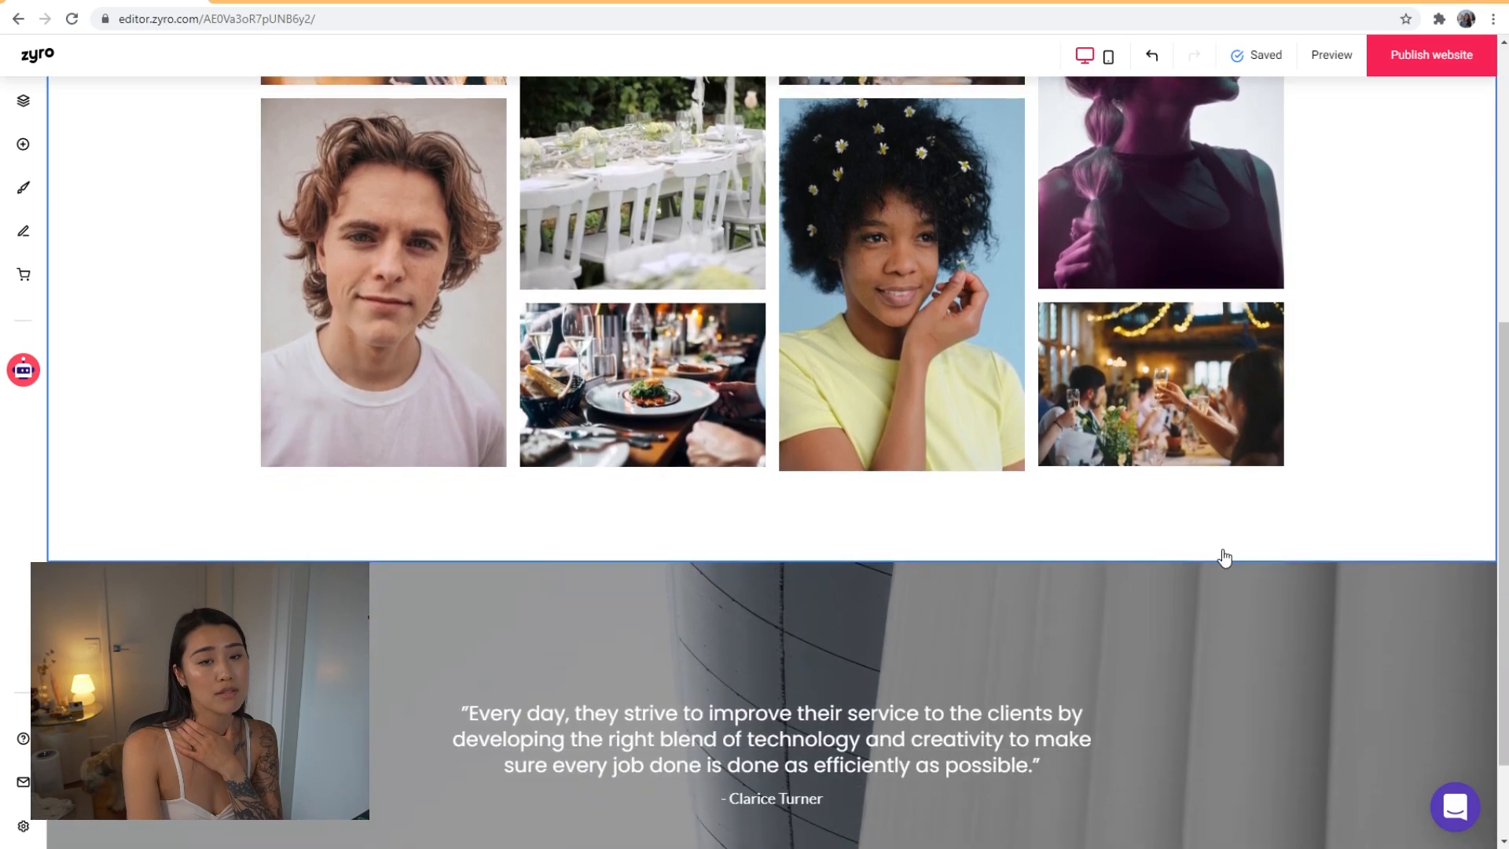
left_click_drag(1263, 559, 1265, 613)
scroll(1004, 586, "down", 2)
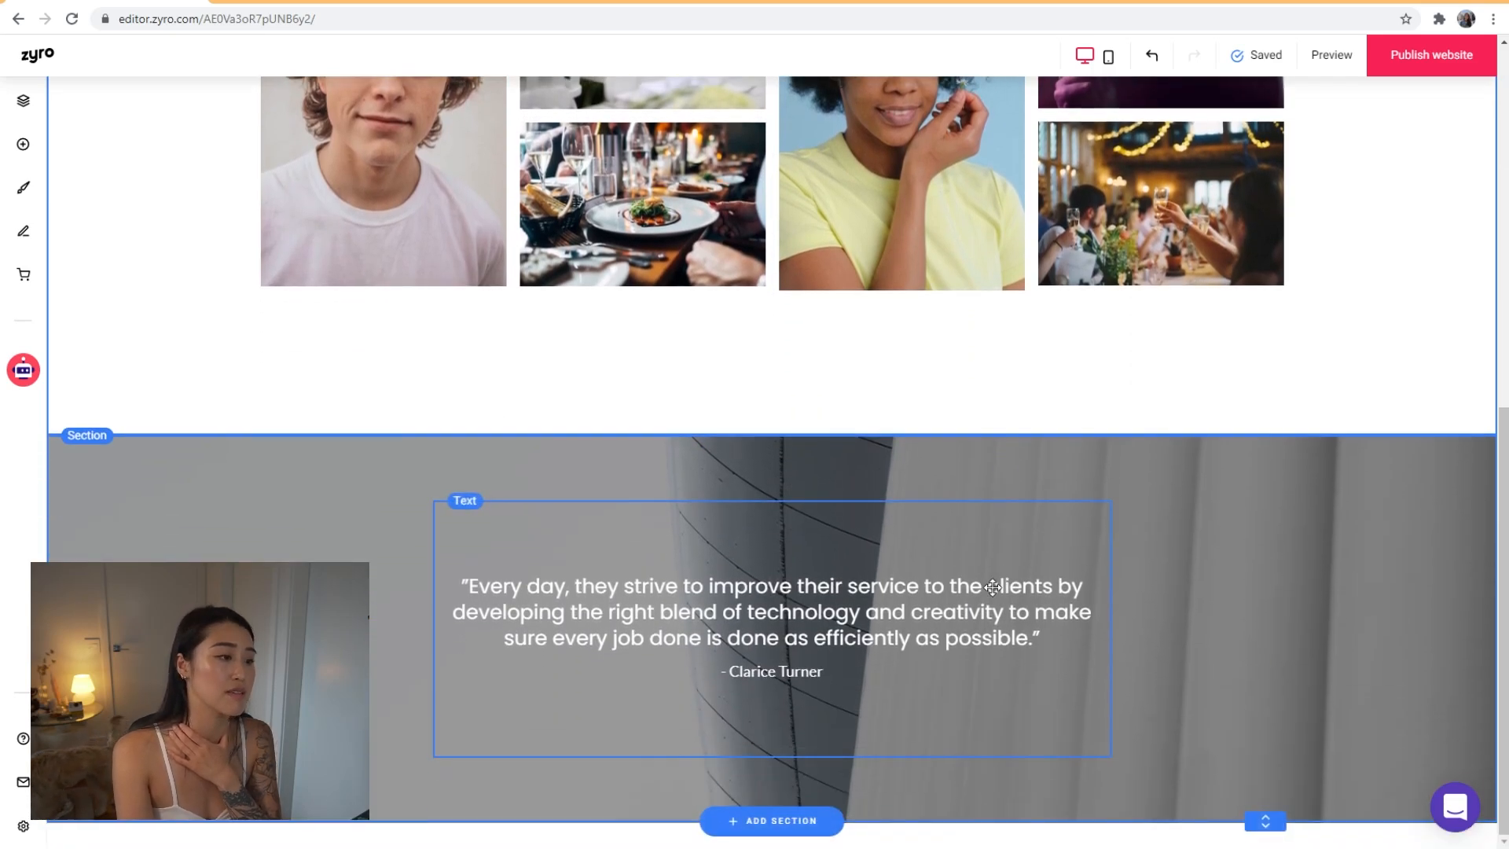
Replace the testimonial's placeholder quote with the photographer's first name followed by "did such a good job documenting my", keeping the quotation marks and attribution line
double_click(888, 610)
double_click(951, 613)
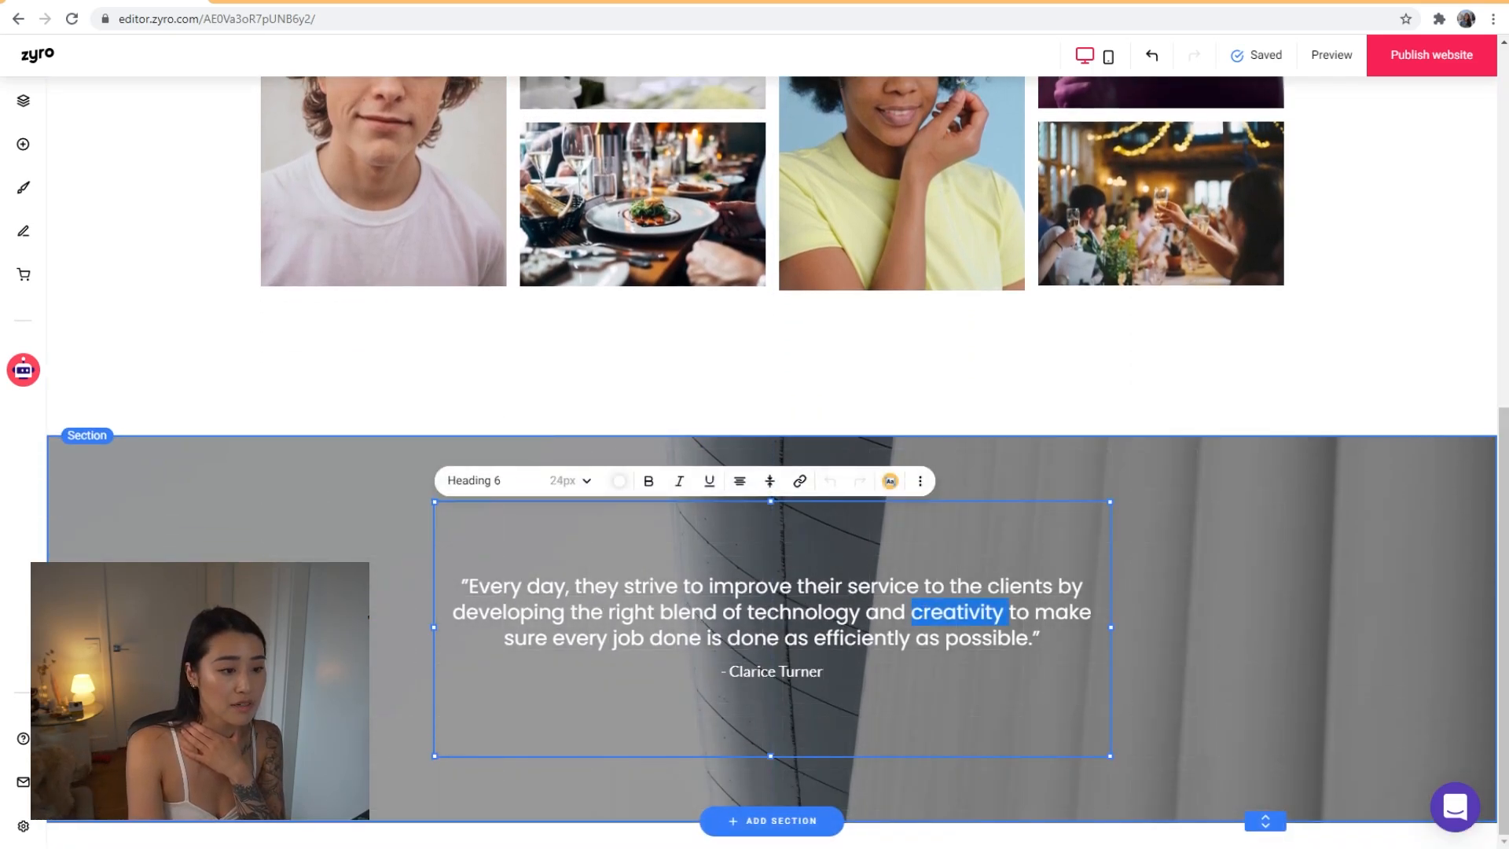
left_click_drag(1034, 638, 471, 577)
type("A")
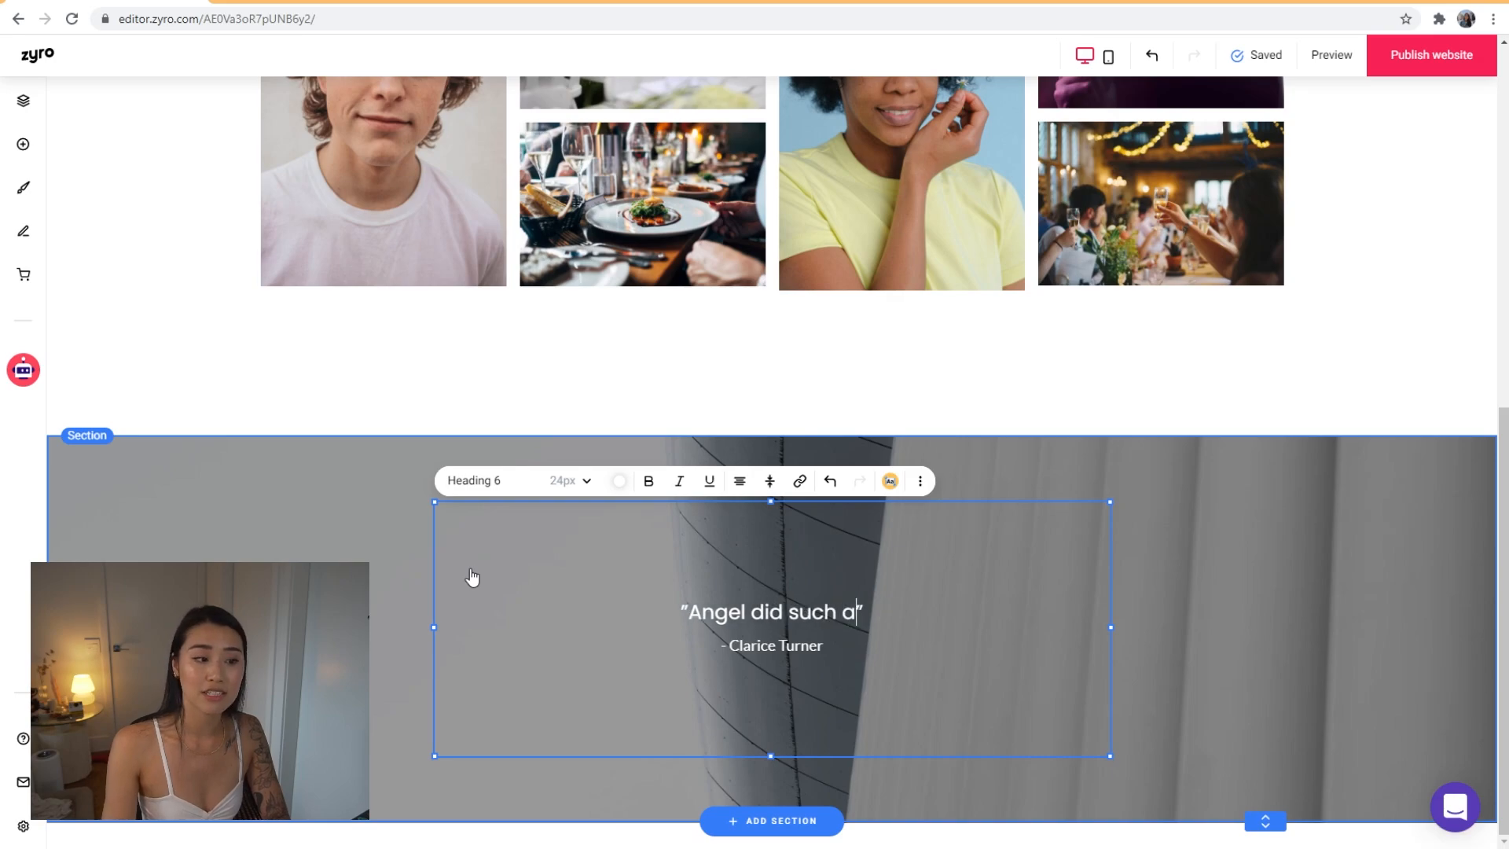
type("ngel did such a good job documenting my ")
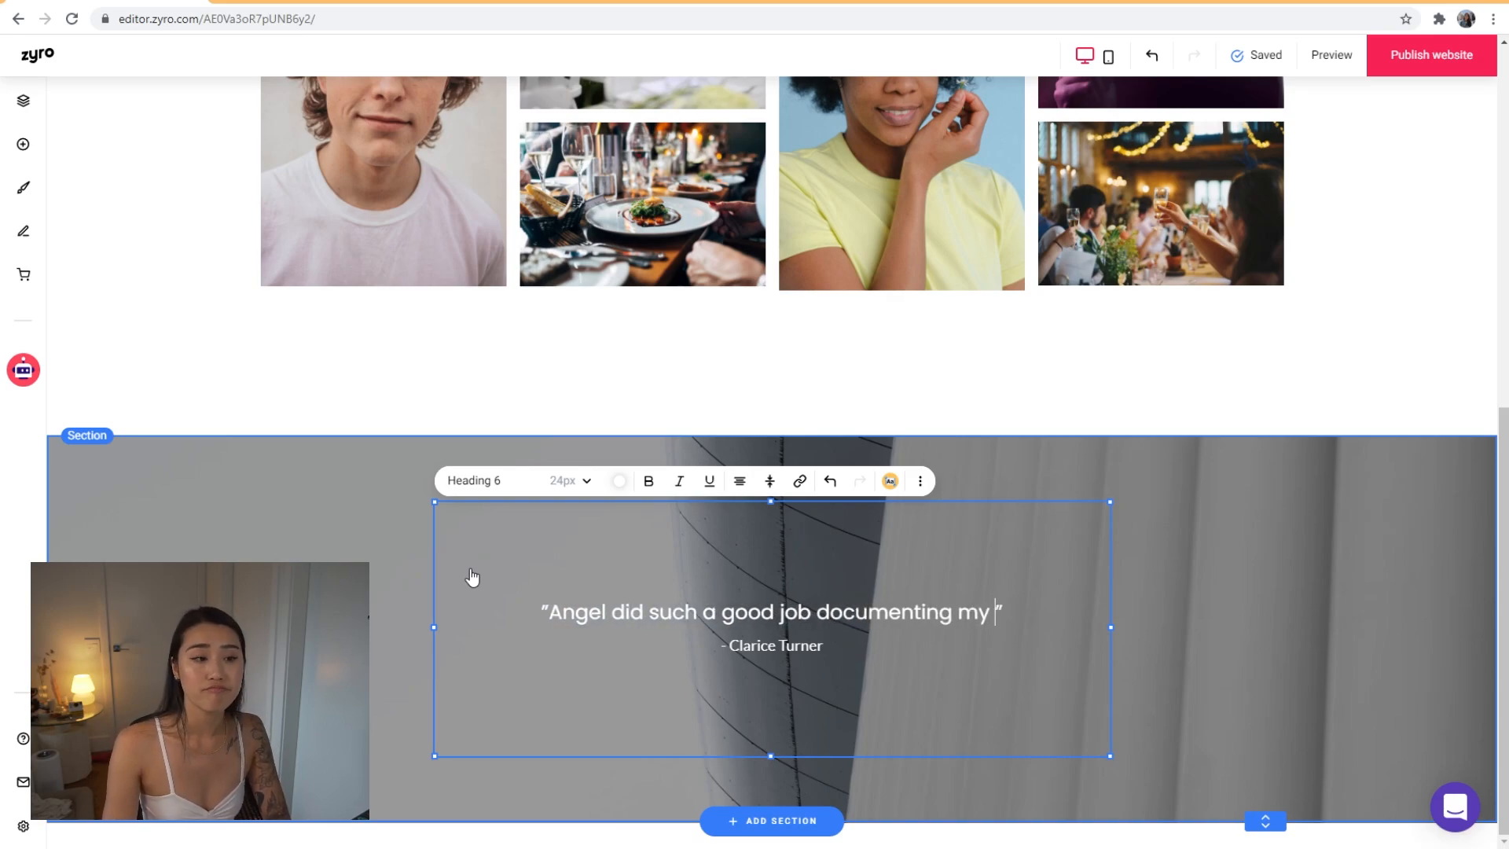
Continue the quote with "baby shower! We're so glad we hired her to record such an important event in our lives."
type("baby shower! We're so glad we hired her to record such an impora")
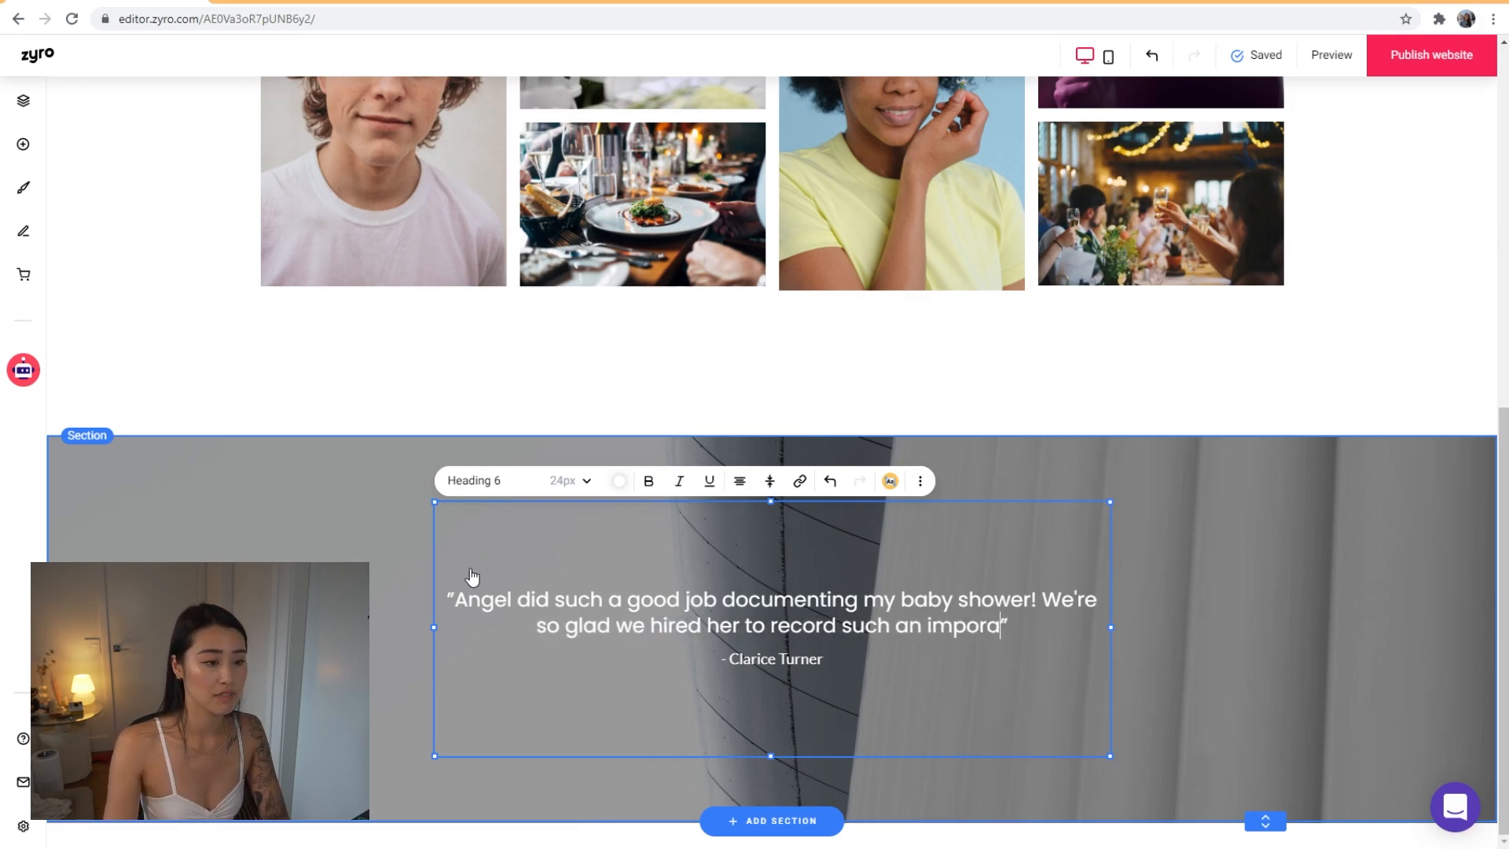
key("BackSpace")
type("tant event in our lives.")
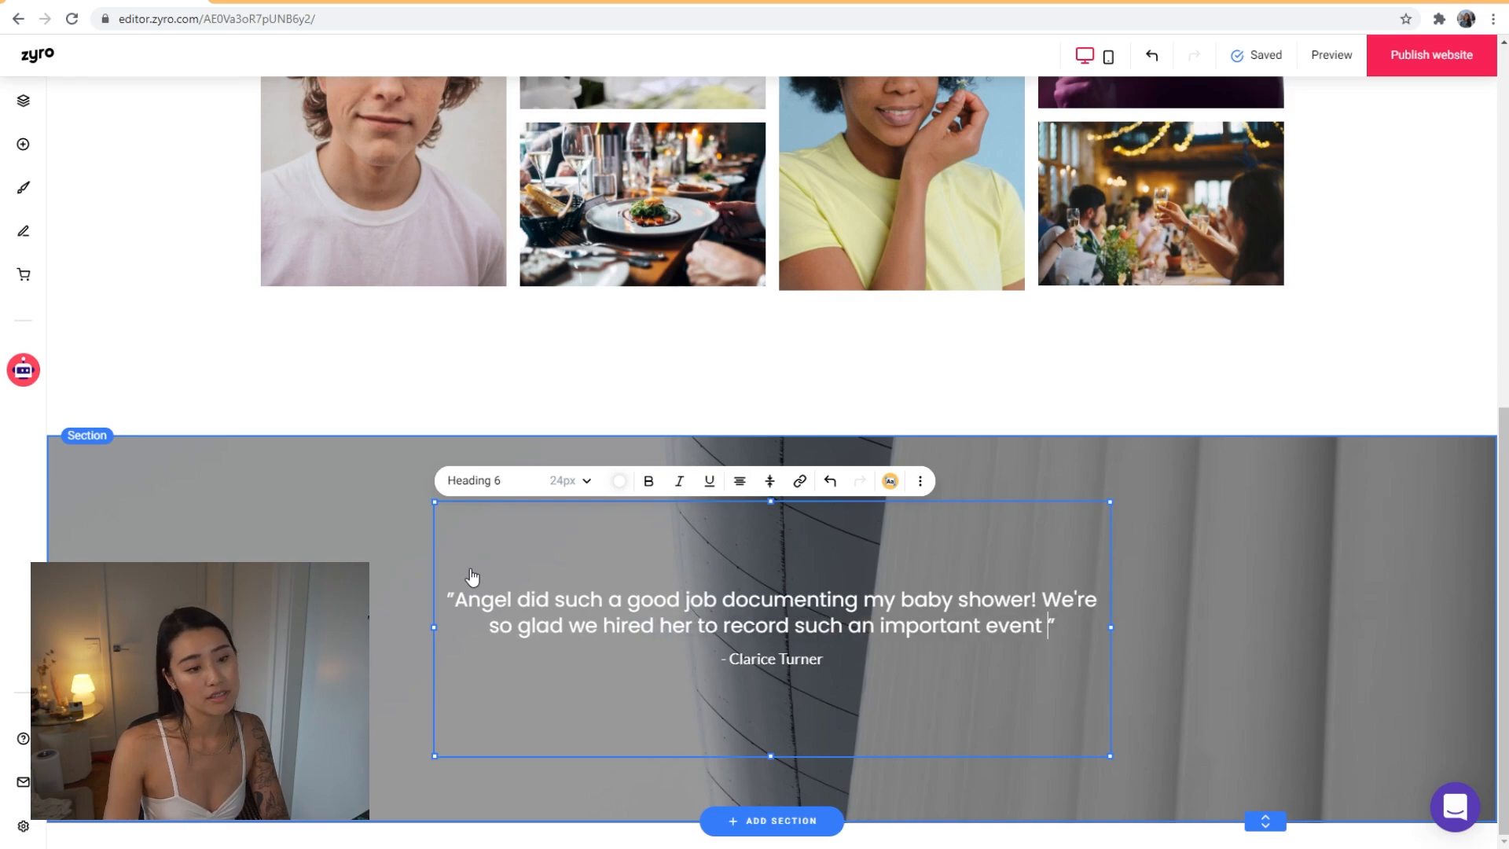
End the quote's "lives" sentence with an exclamation mark and add "Seriously recommend her for any type of events!" on a new line
key("Return")
key("BackSpace")
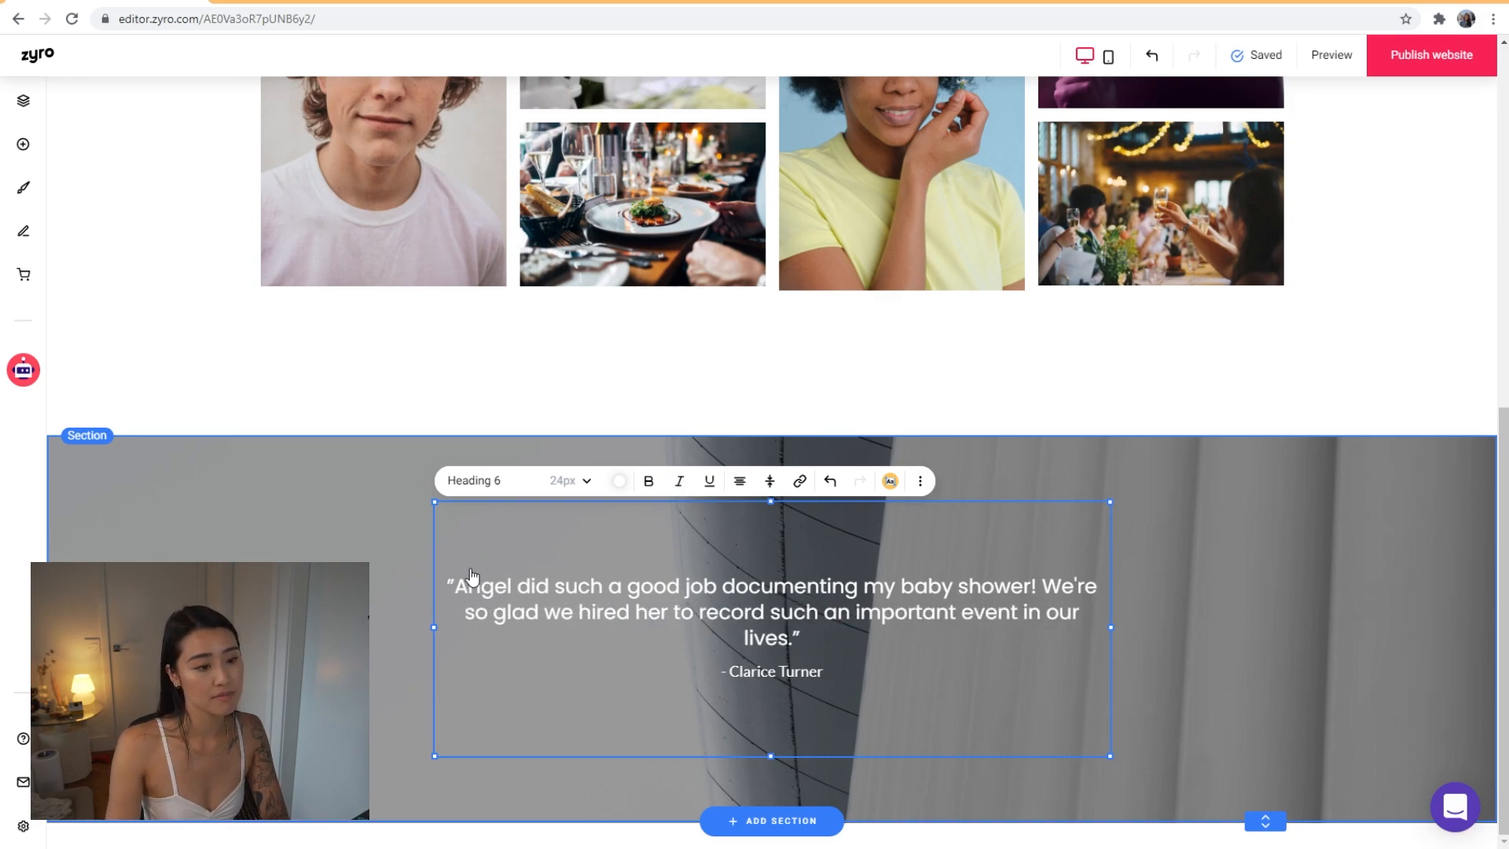
key("BackSpace")
type("!")
key("Return")
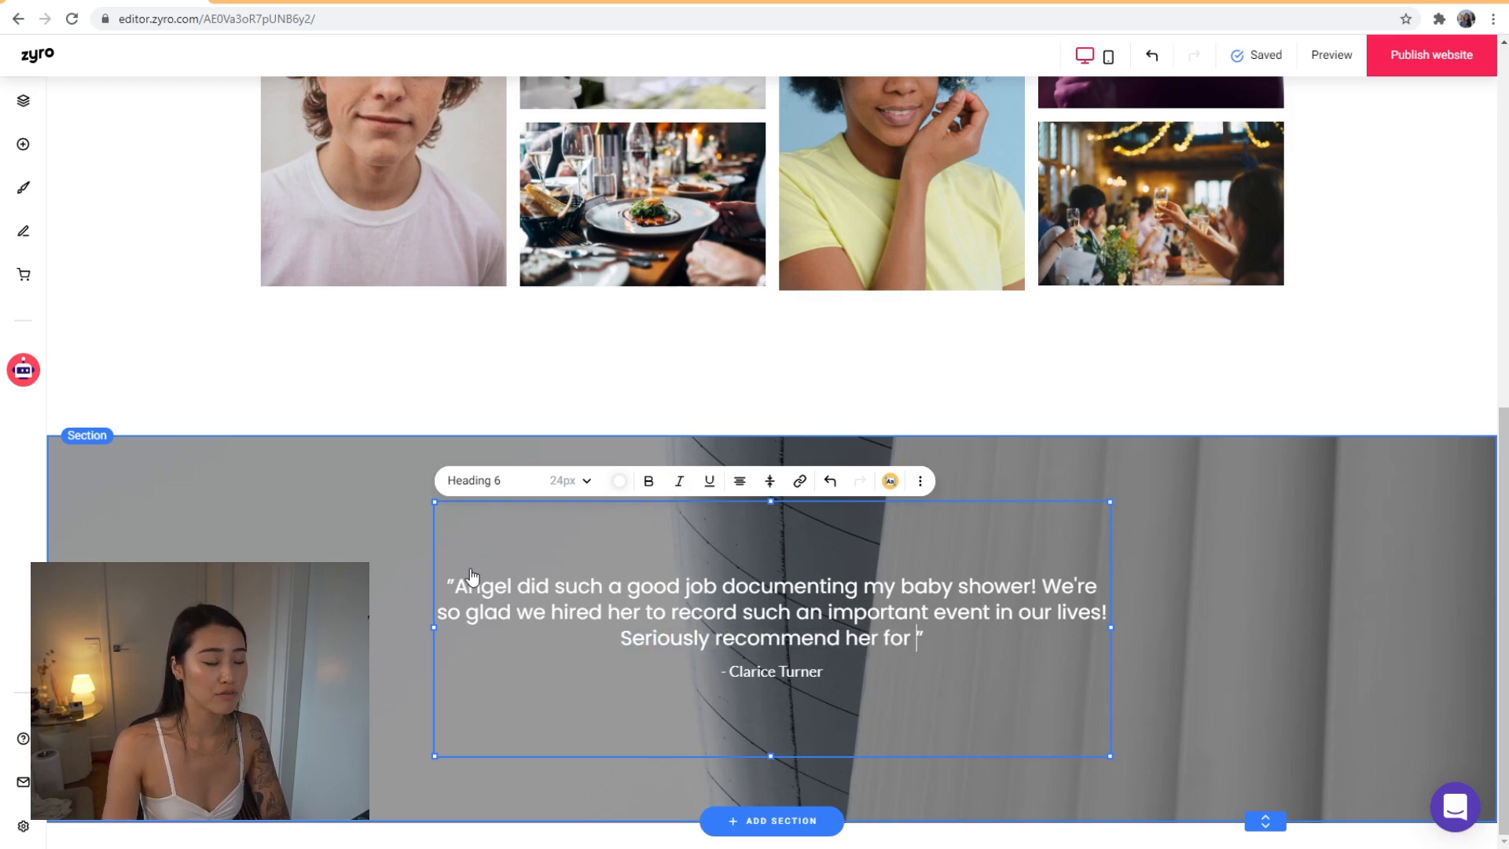
type("events!")
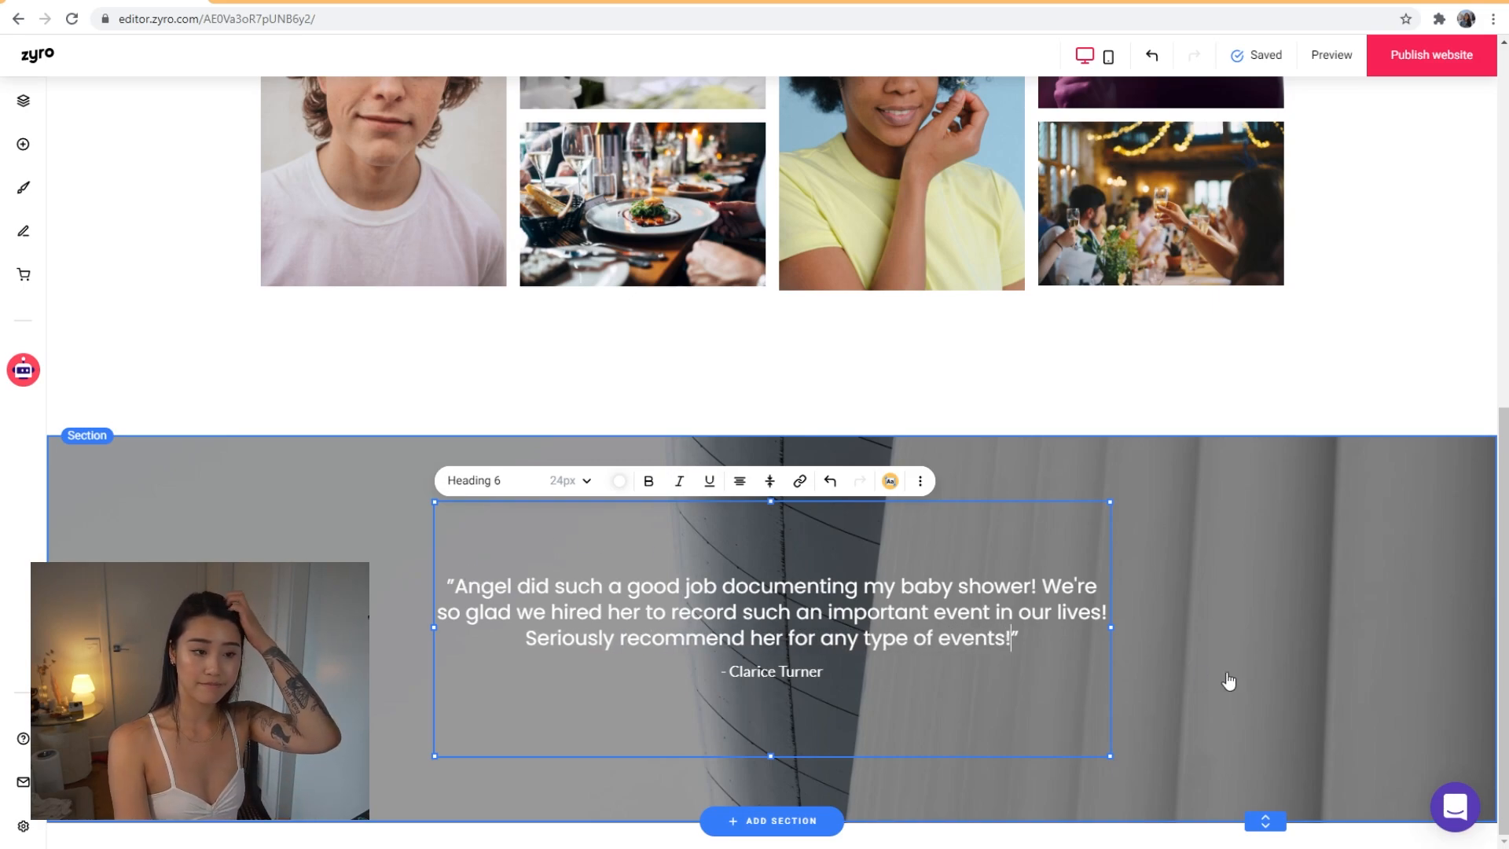
left_click(1188, 681)
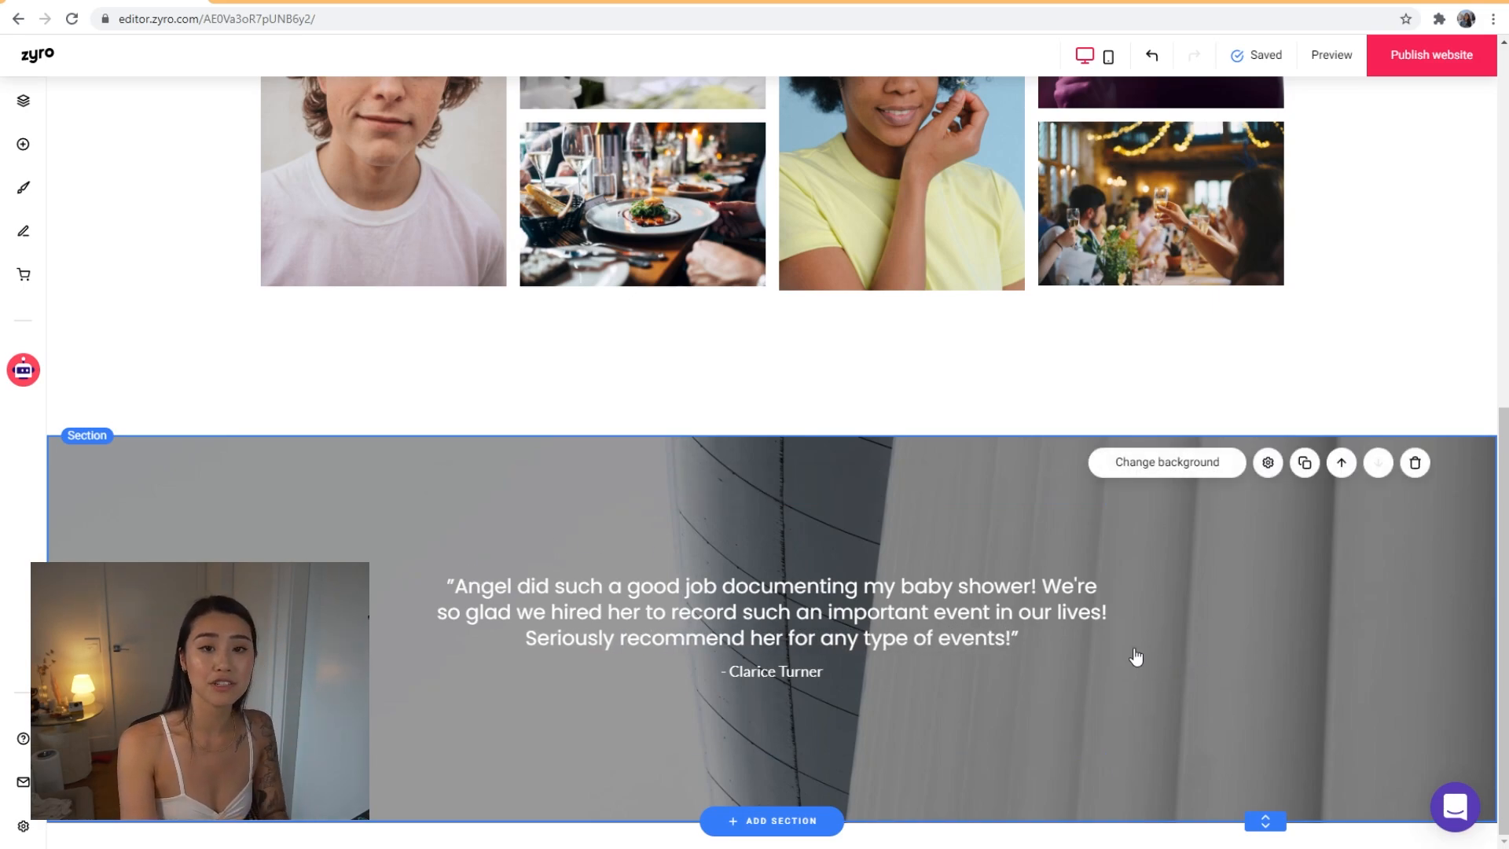
Add an About section below the testimonial, using the white layout with story text beside one large image
scroll(1136, 657, "up", 6)
scroll(1019, 616, "down", 6)
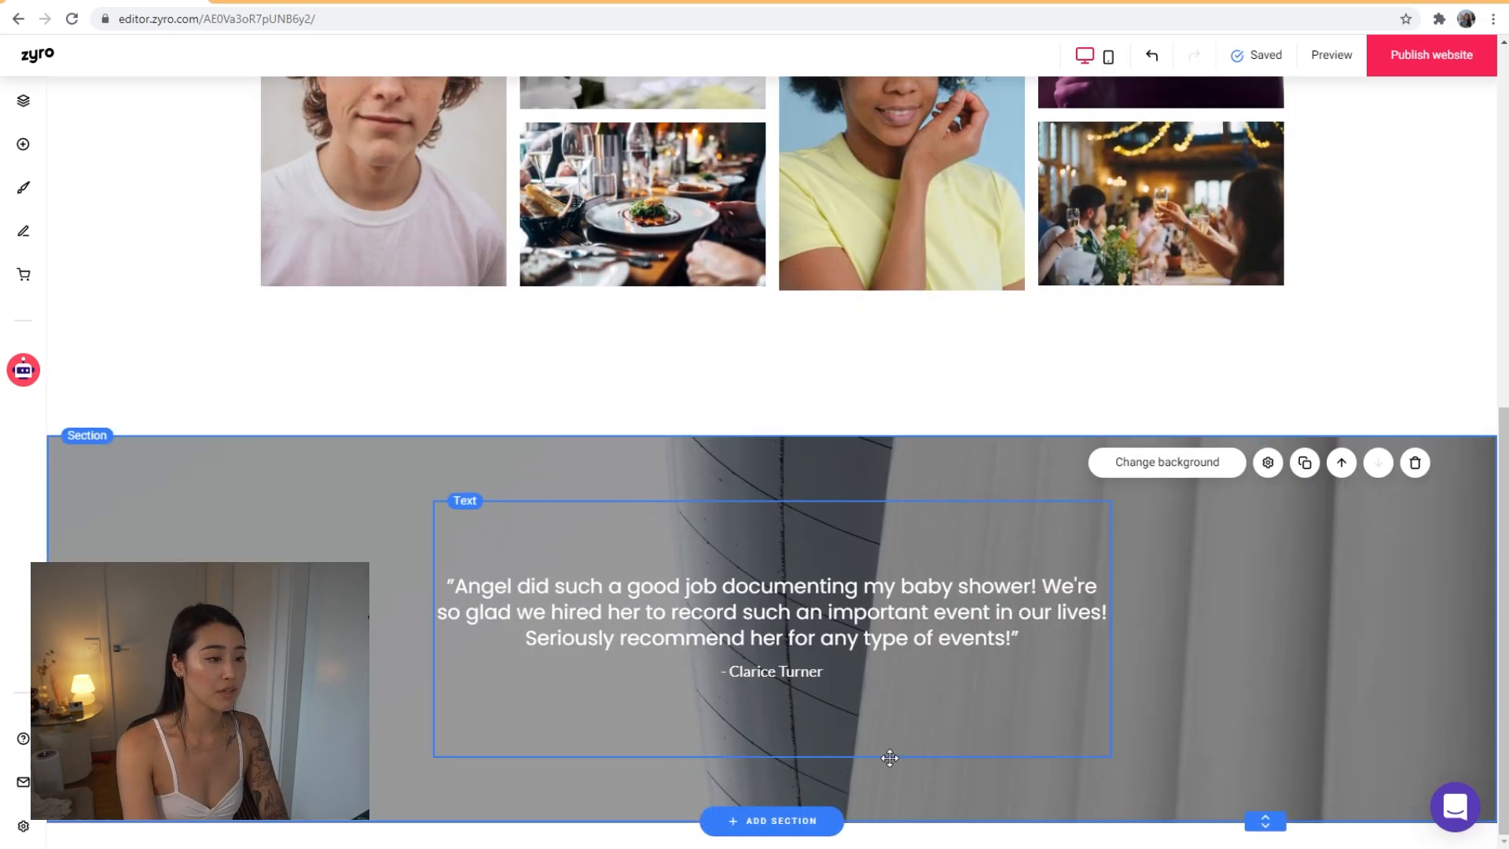
left_click(806, 820)
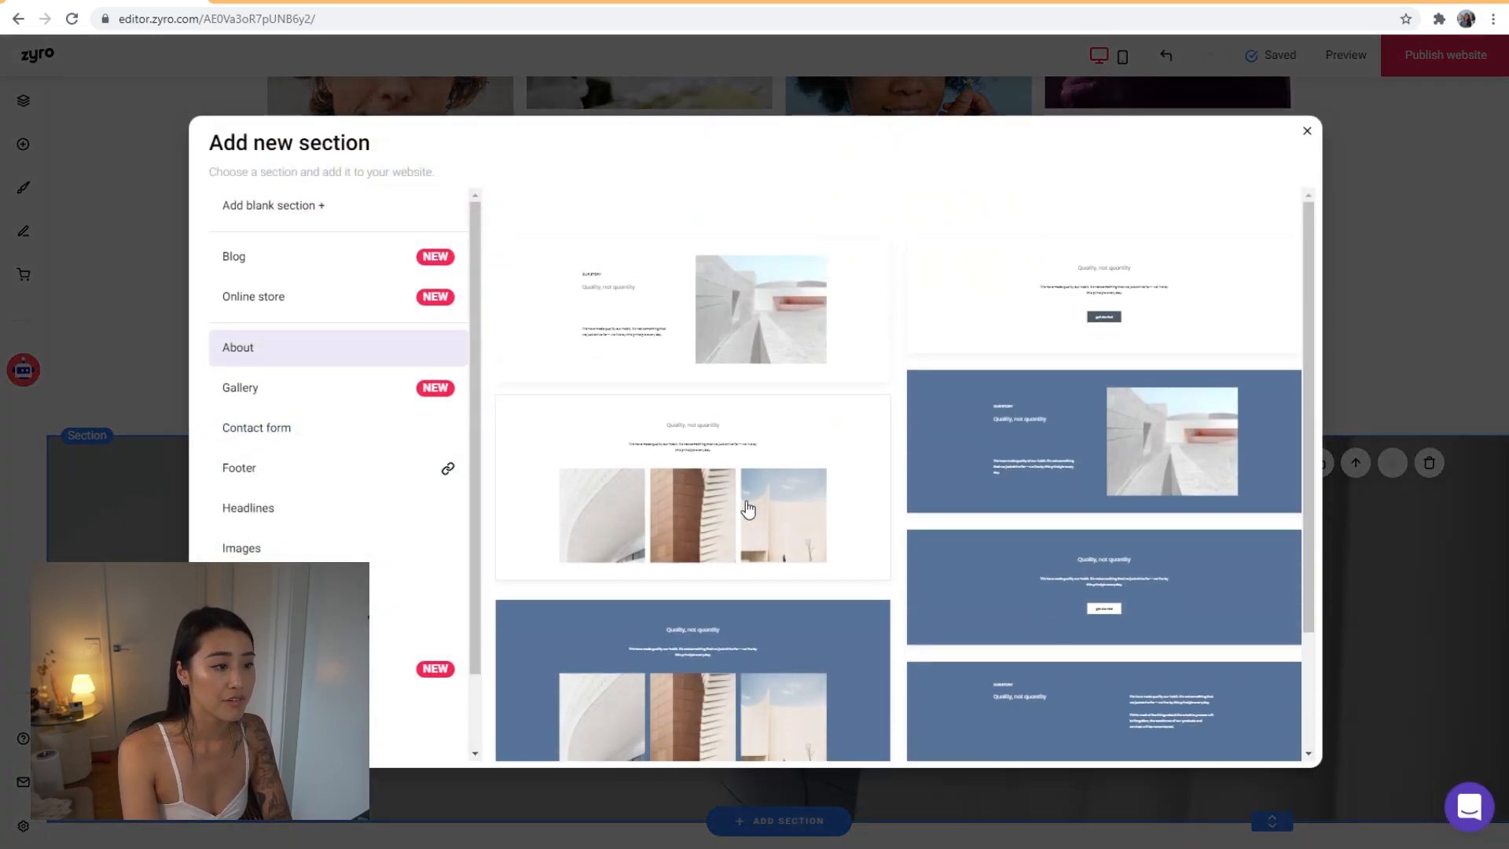
scroll(762, 503, "down", 2)
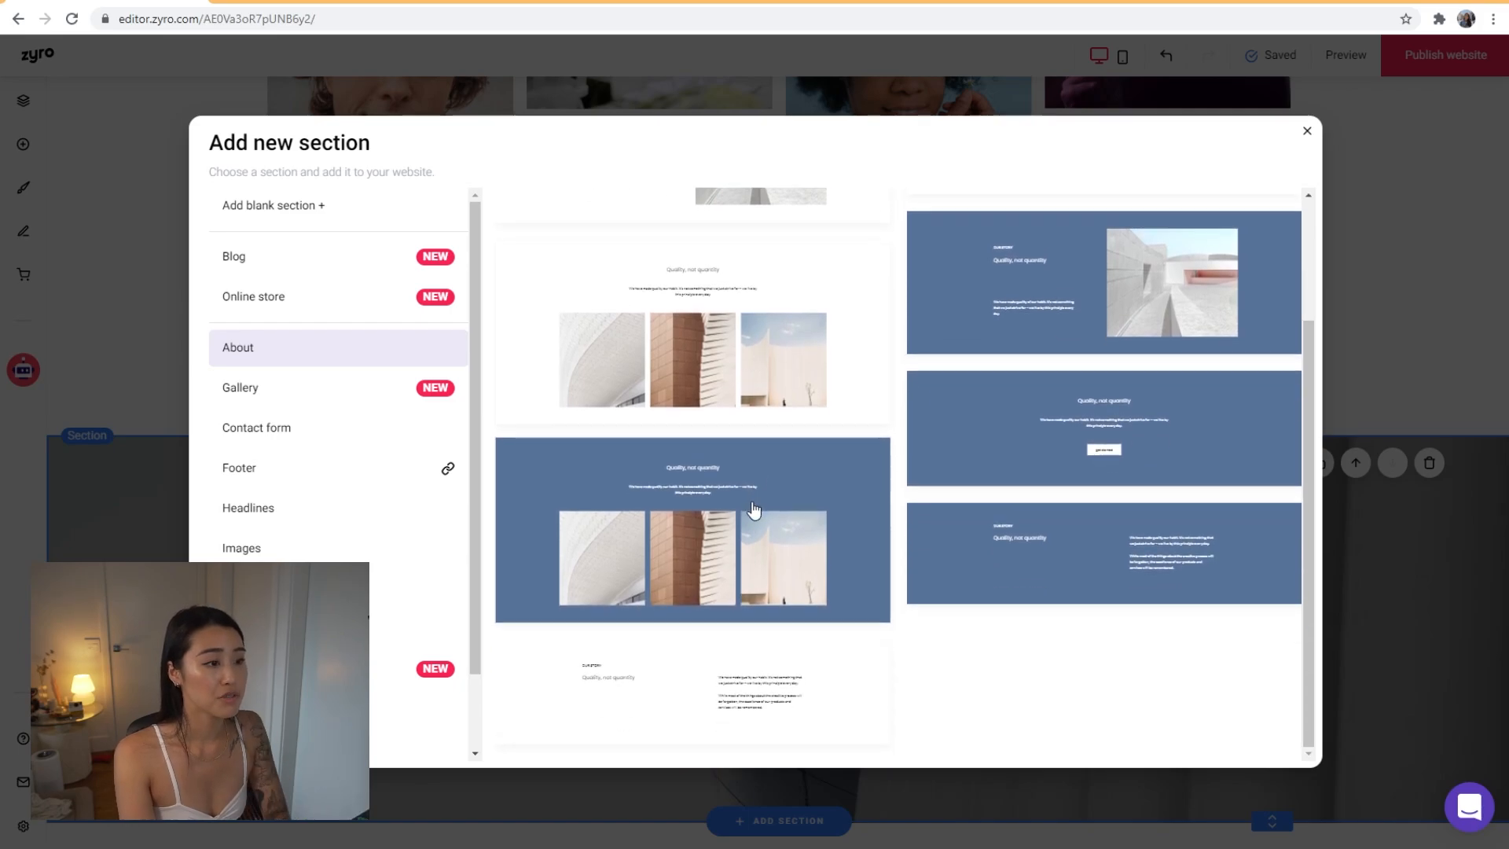
scroll(934, 467, "up", 2)
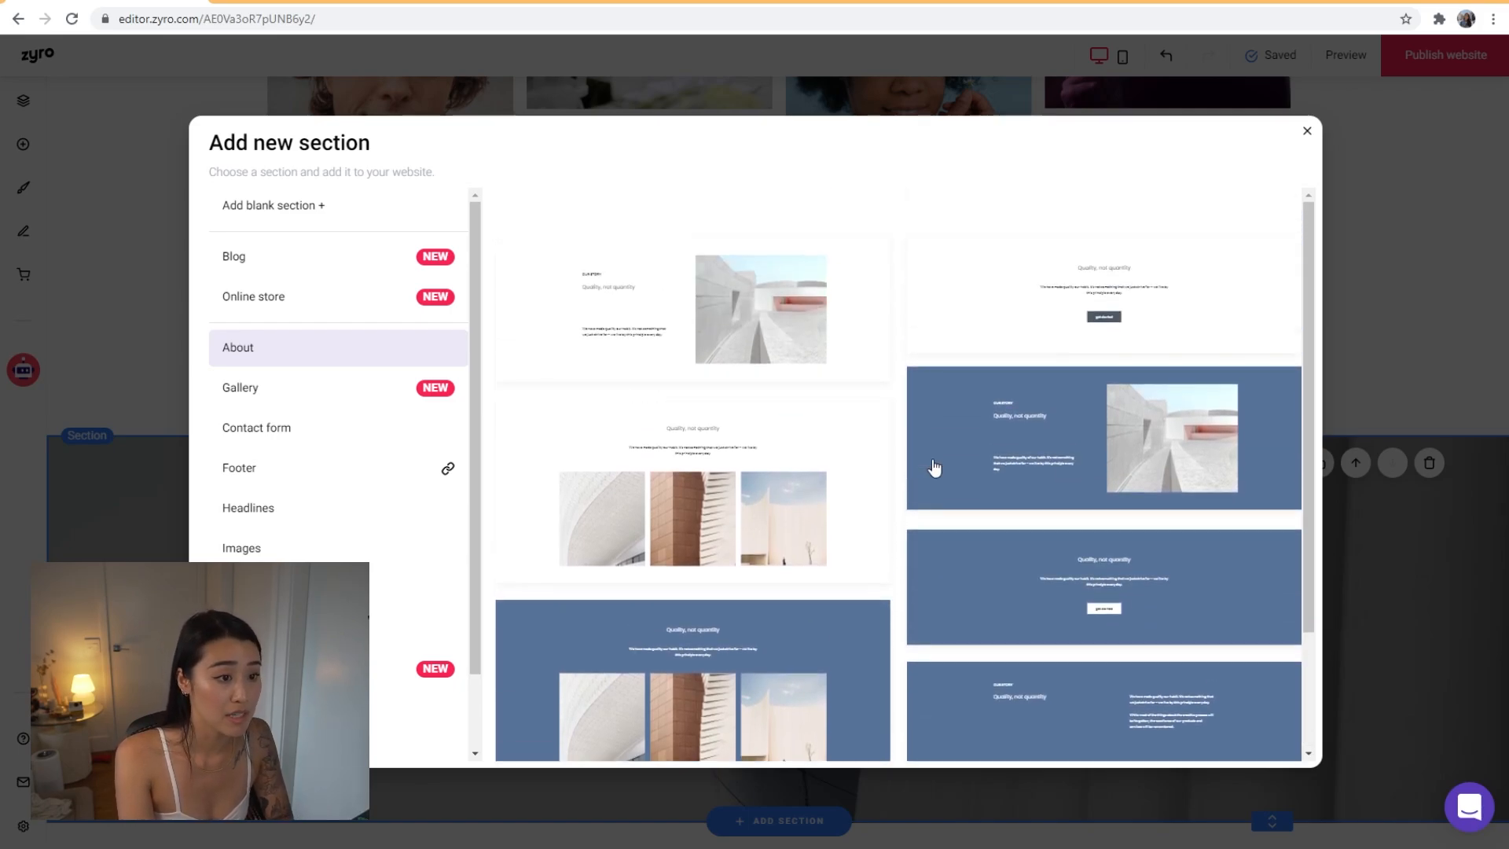
scroll(766, 476, "down", 2)
scroll(762, 469, "up", 2)
left_click(801, 333)
Replace the About section's building image with the blue-lit portrait of the woman in a dark top from the website images
scroll(939, 519, "down", 2)
left_click(926, 515)
left_click(846, 320)
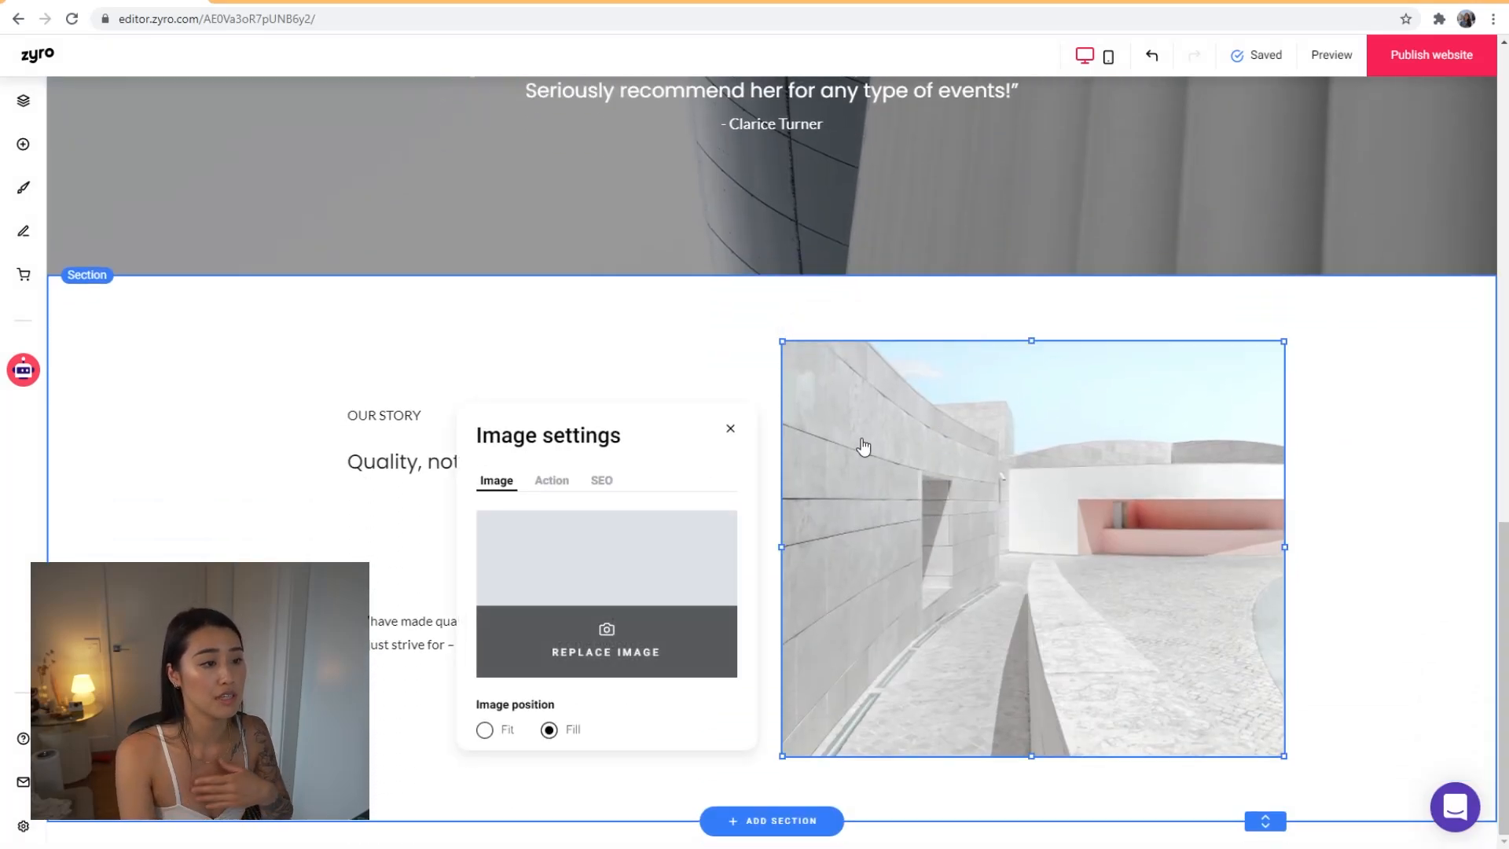
left_click(648, 657)
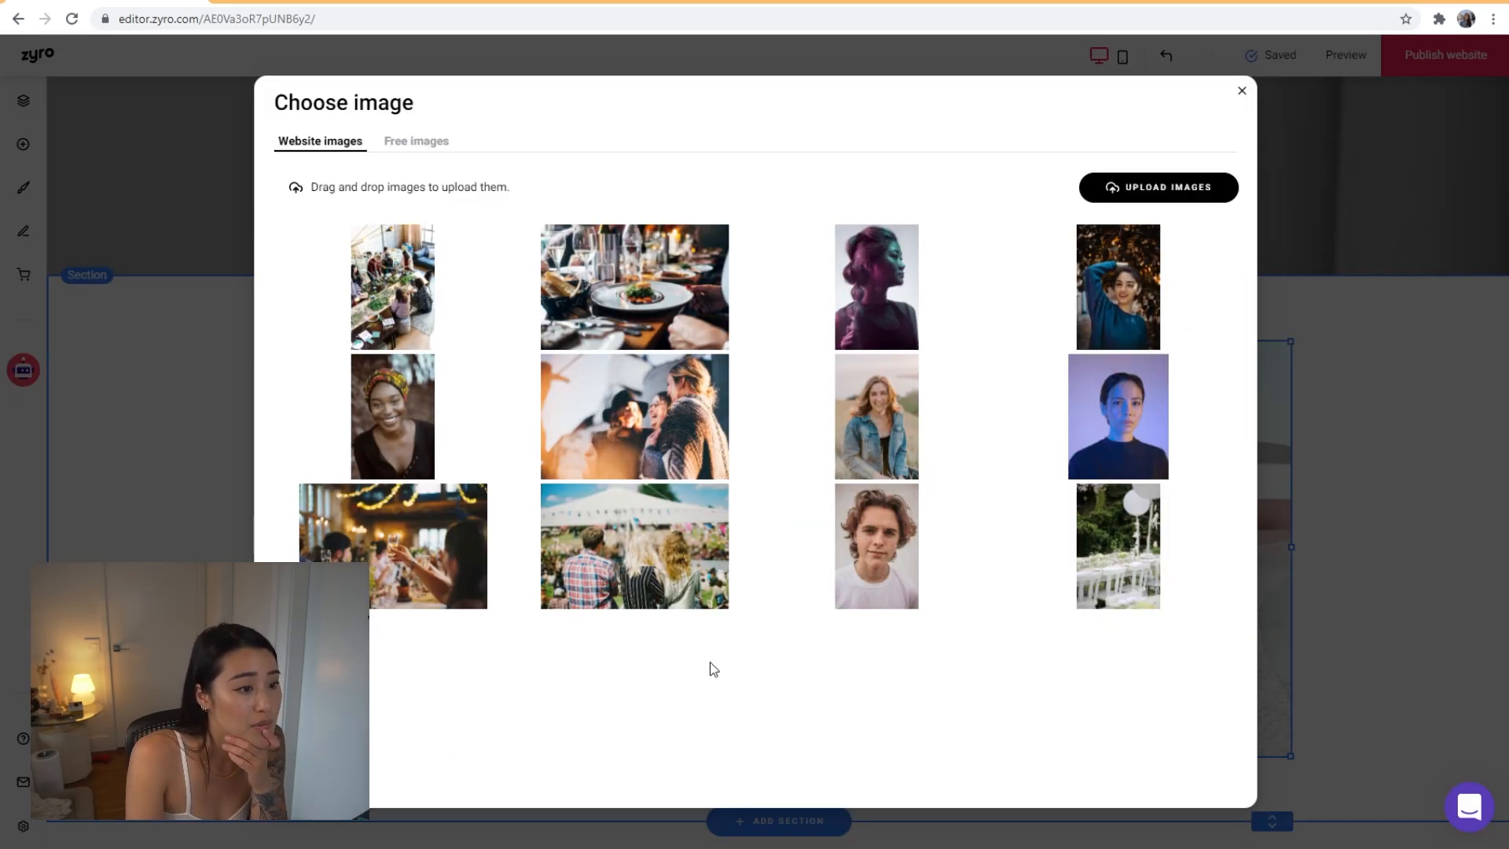
left_click(1140, 416)
left_click(1140, 565)
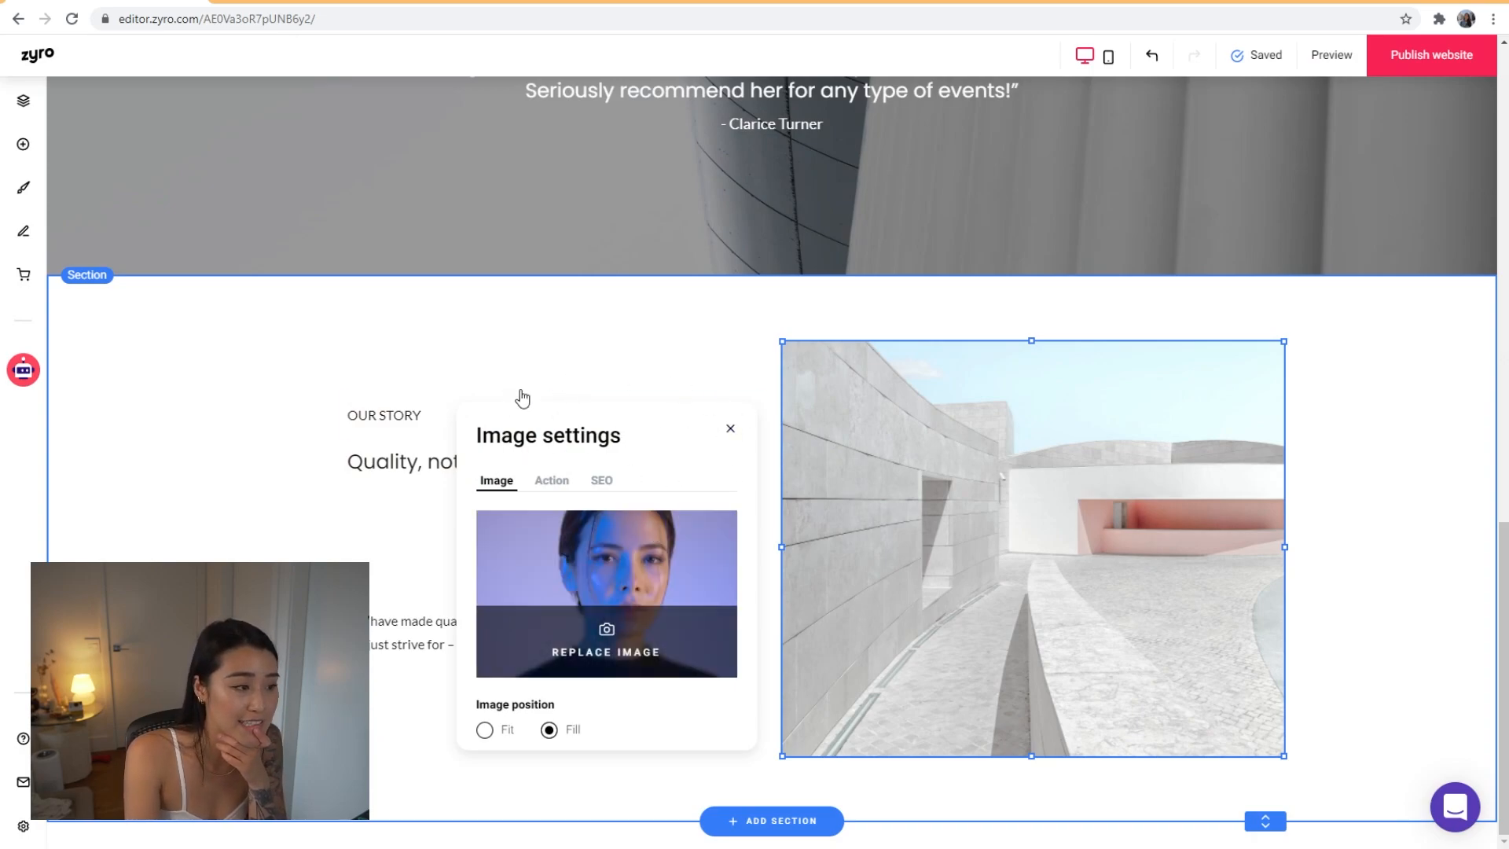
left_click(730, 429)
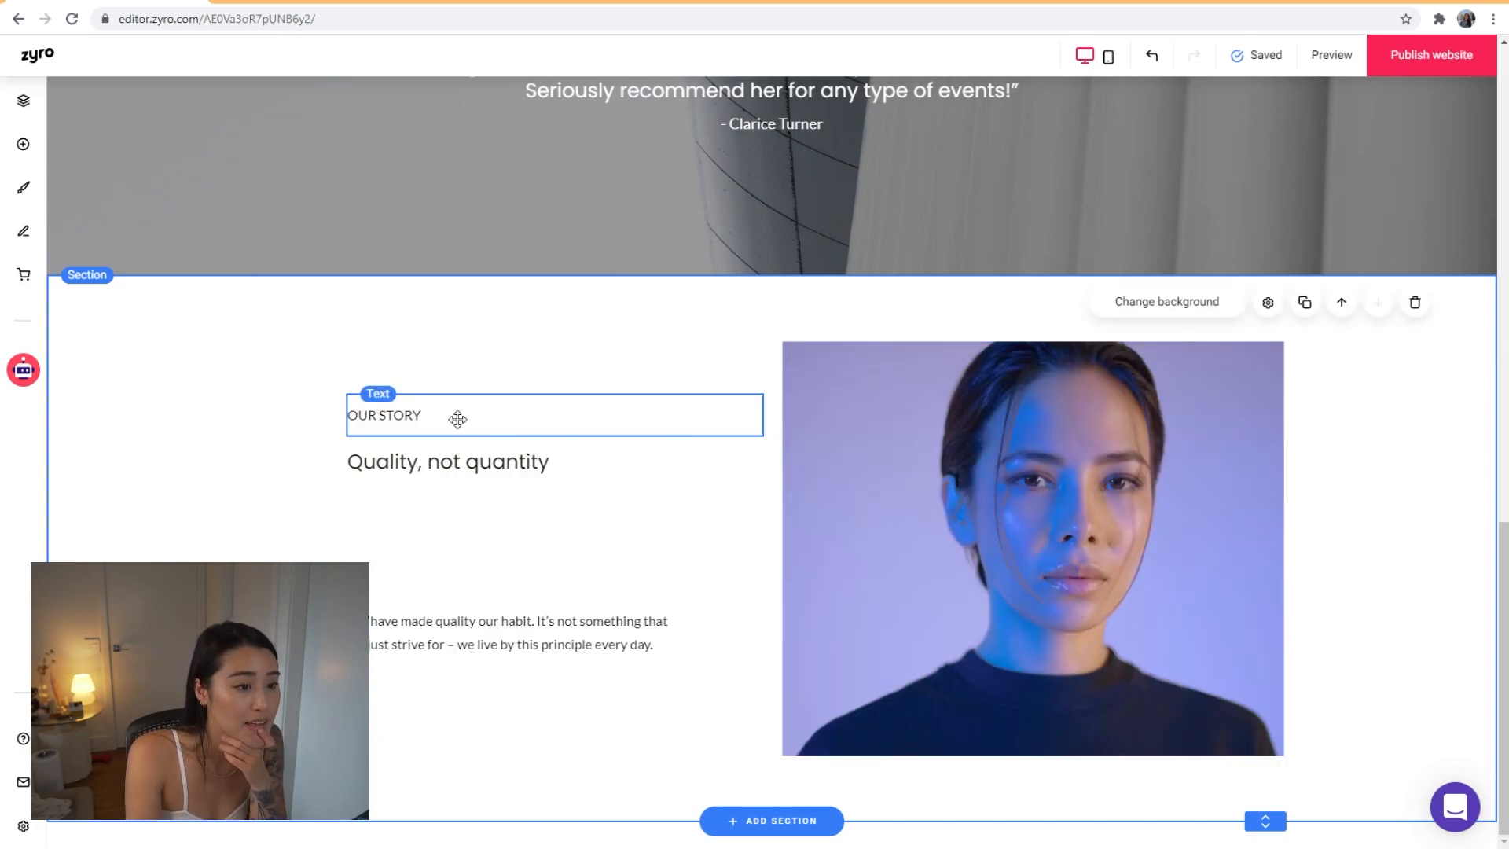
Replace the About section's "OUR STORY" label with "ABOUT ME"
left_click(405, 415)
left_click_drag(428, 417, 353, 416)
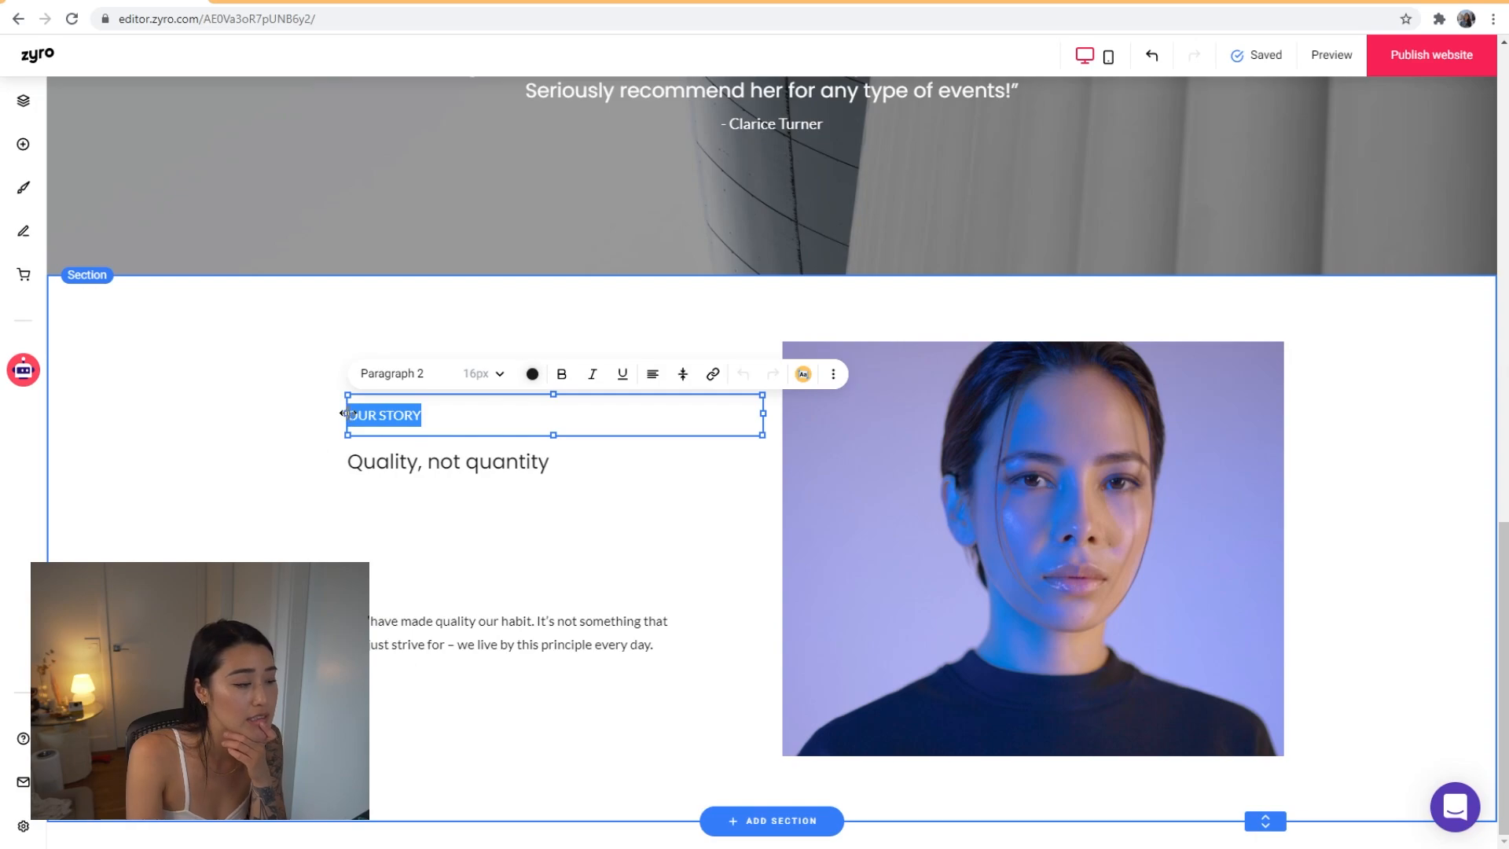
type("ABOUT ME")
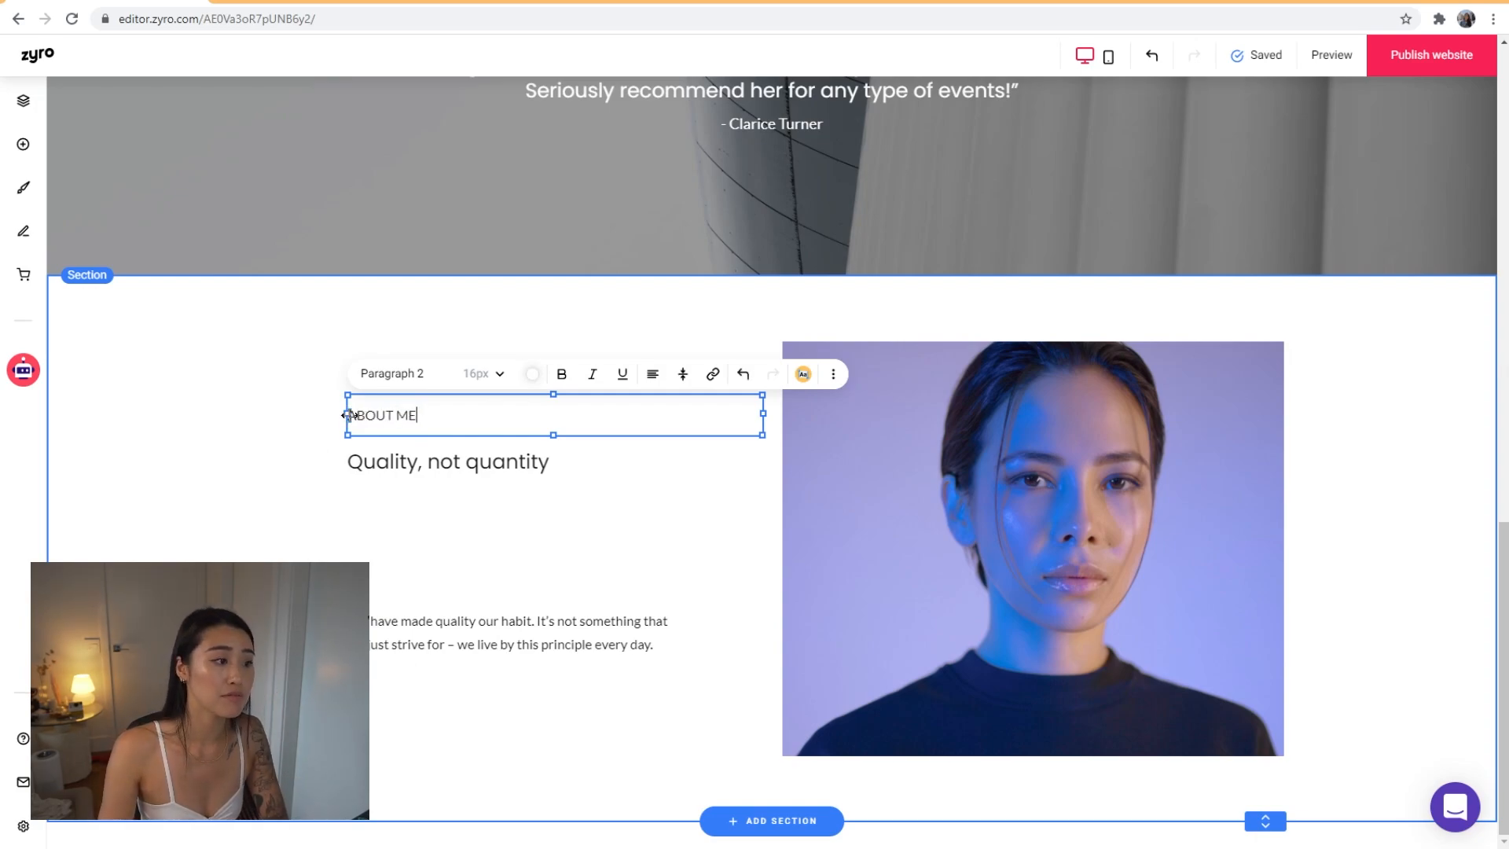
Replace the About section's heading with "10 years of experience in the events and entertainment space."
triple_click(455, 461)
key("BackSpace")
type("10 year")
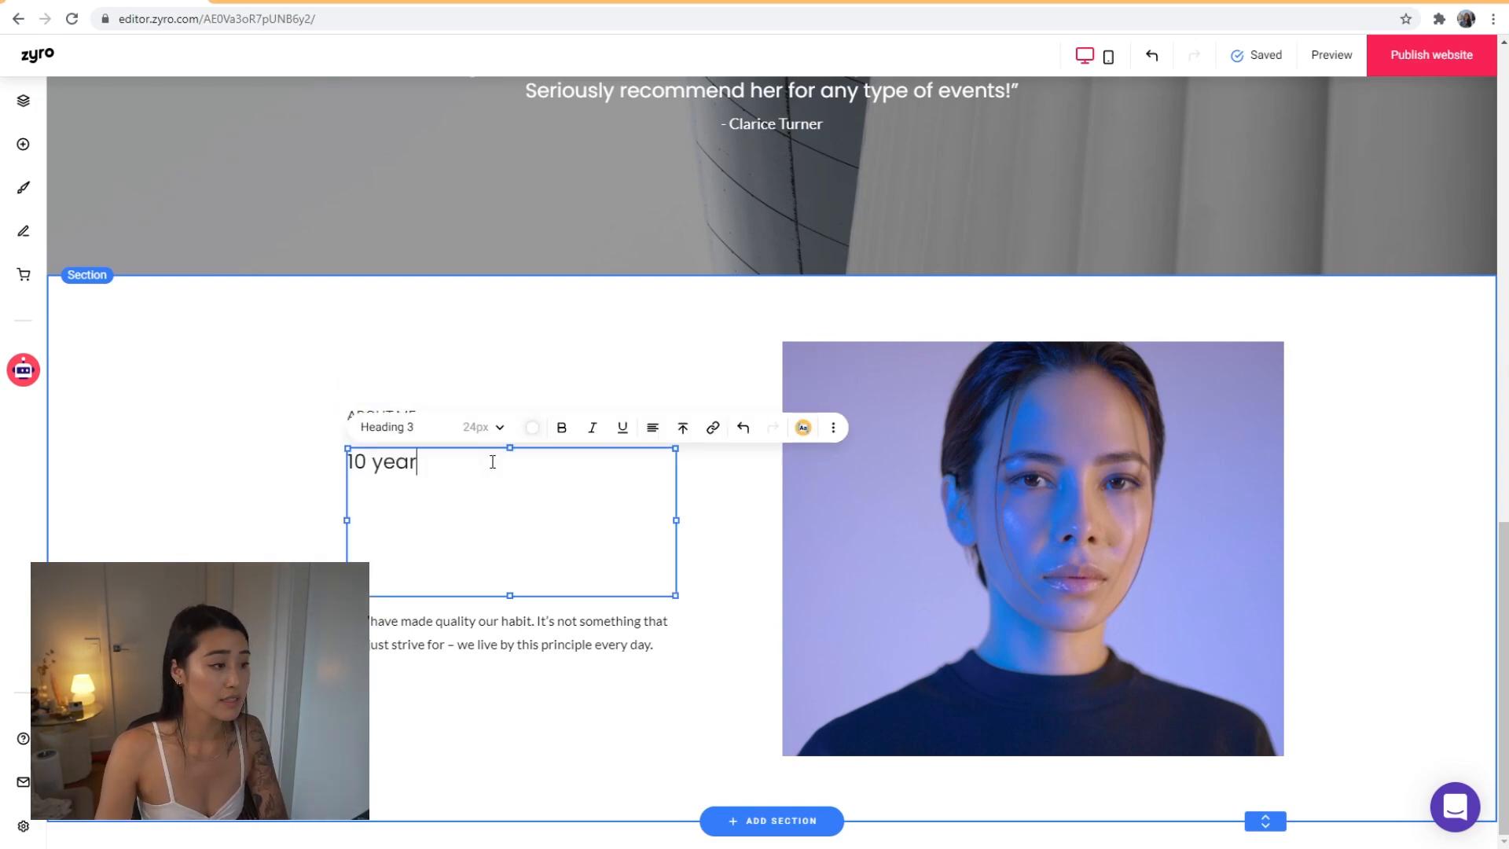
type("s of experience in the eve")
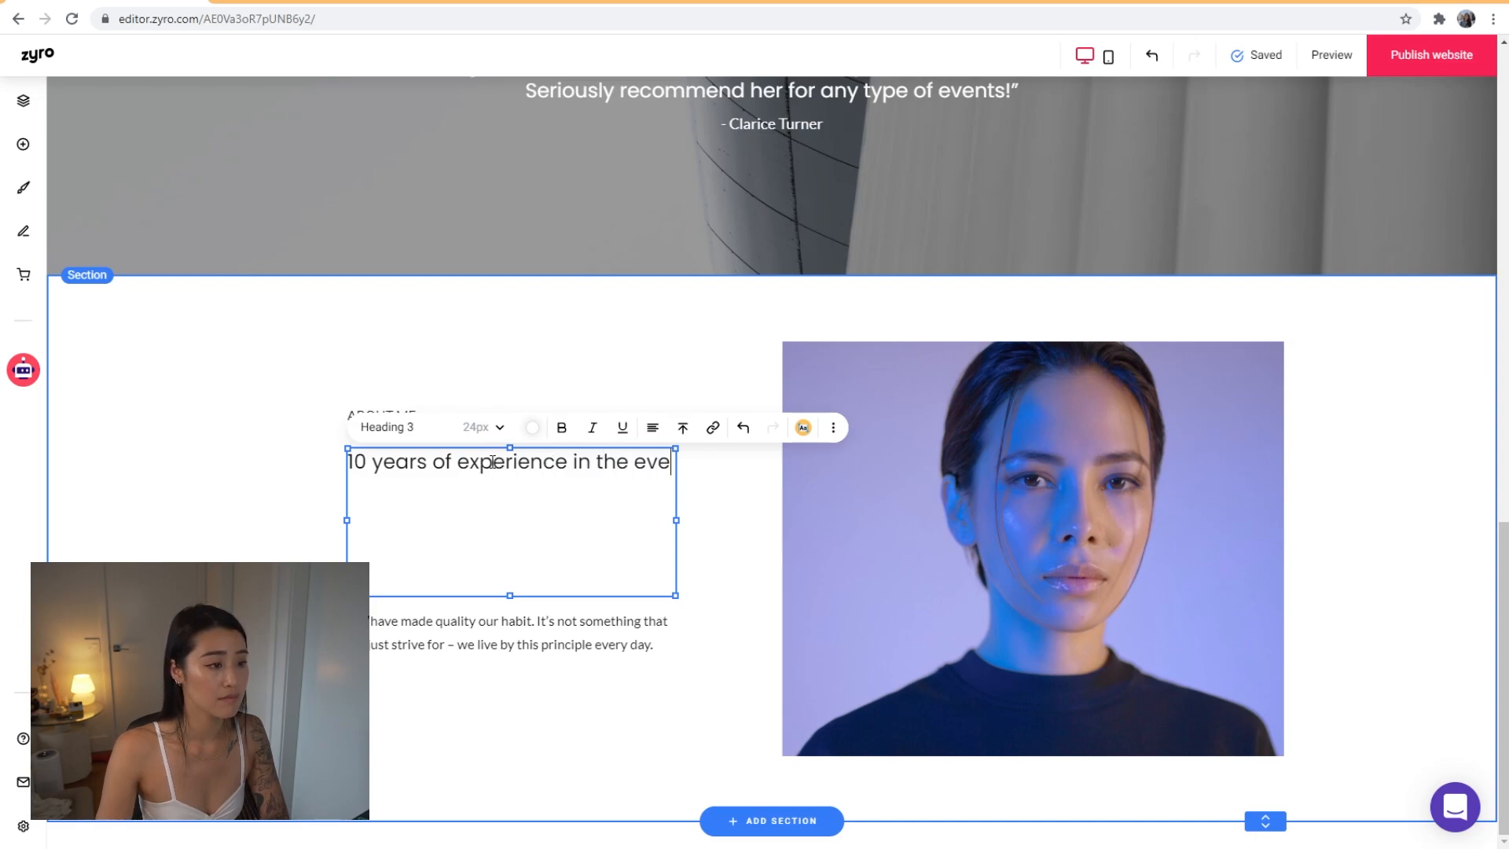
type("nts and entertainment space.")
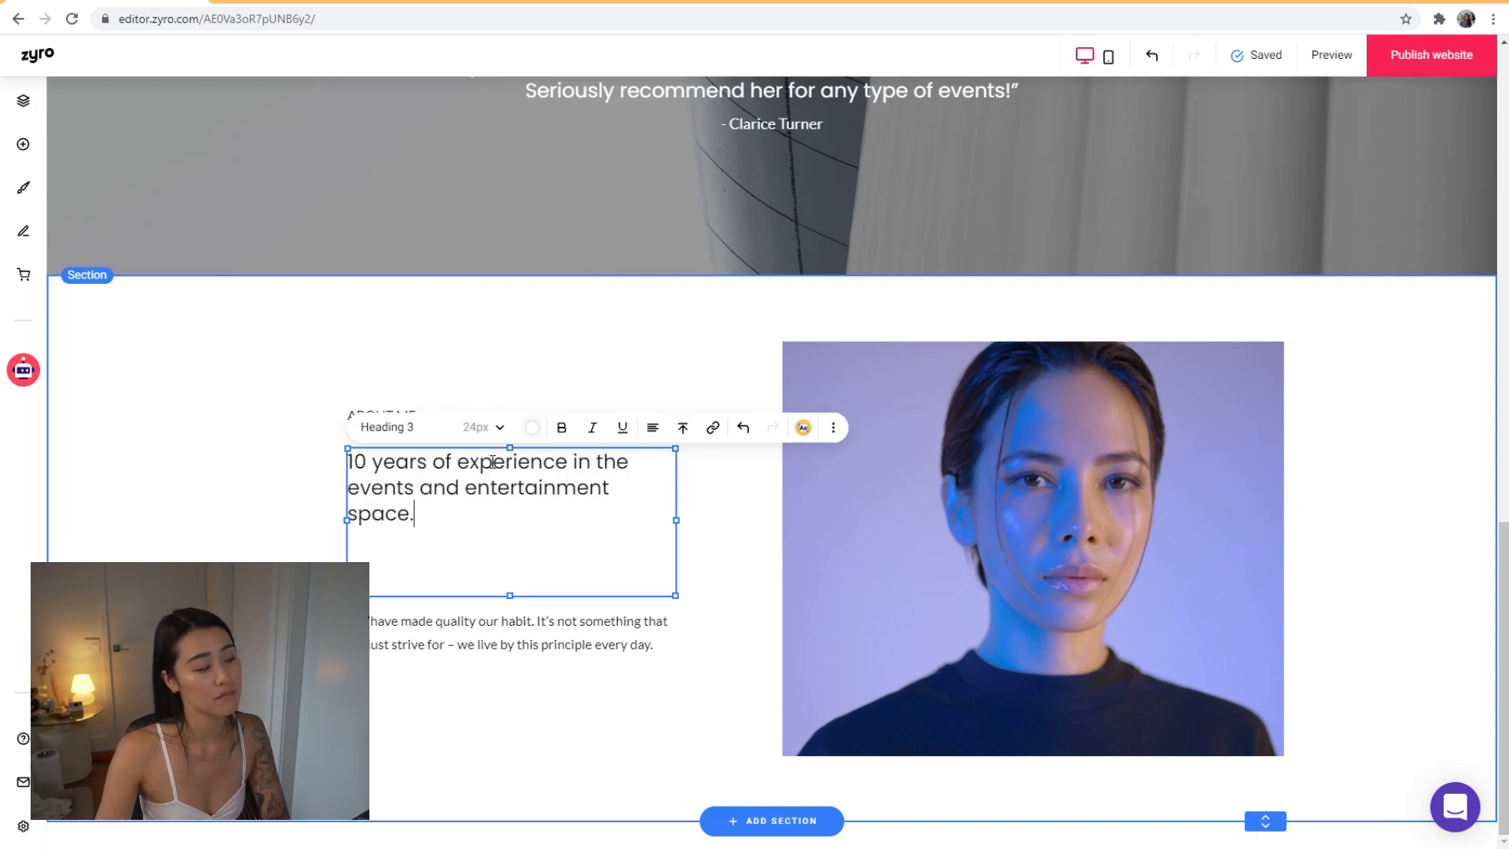
Change the site-wide Heading 3 text style to Semi bold weight
left_click(438, 709)
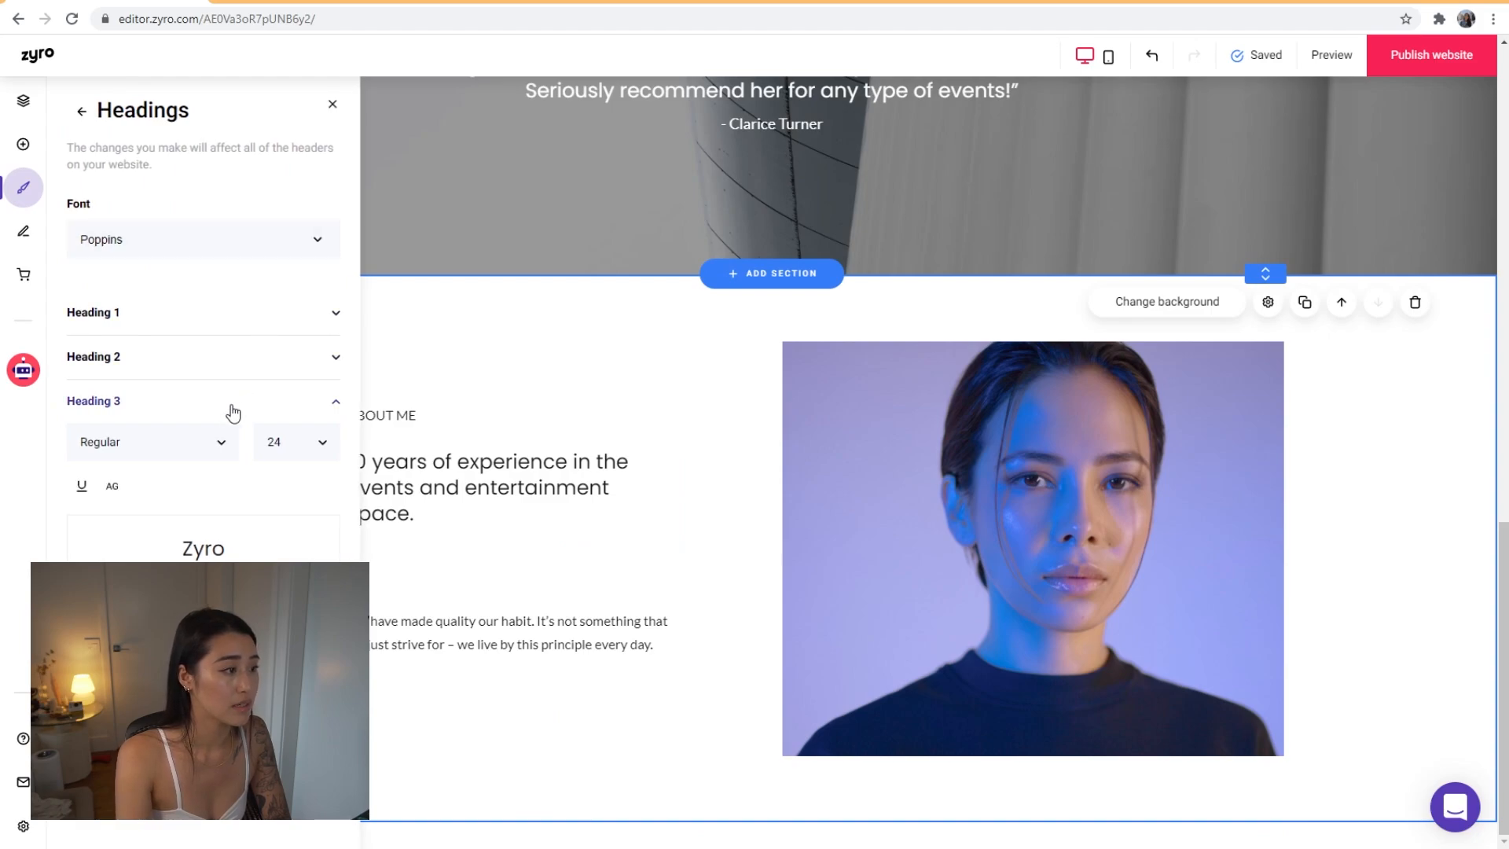
left_click(206, 454)
left_click(102, 583)
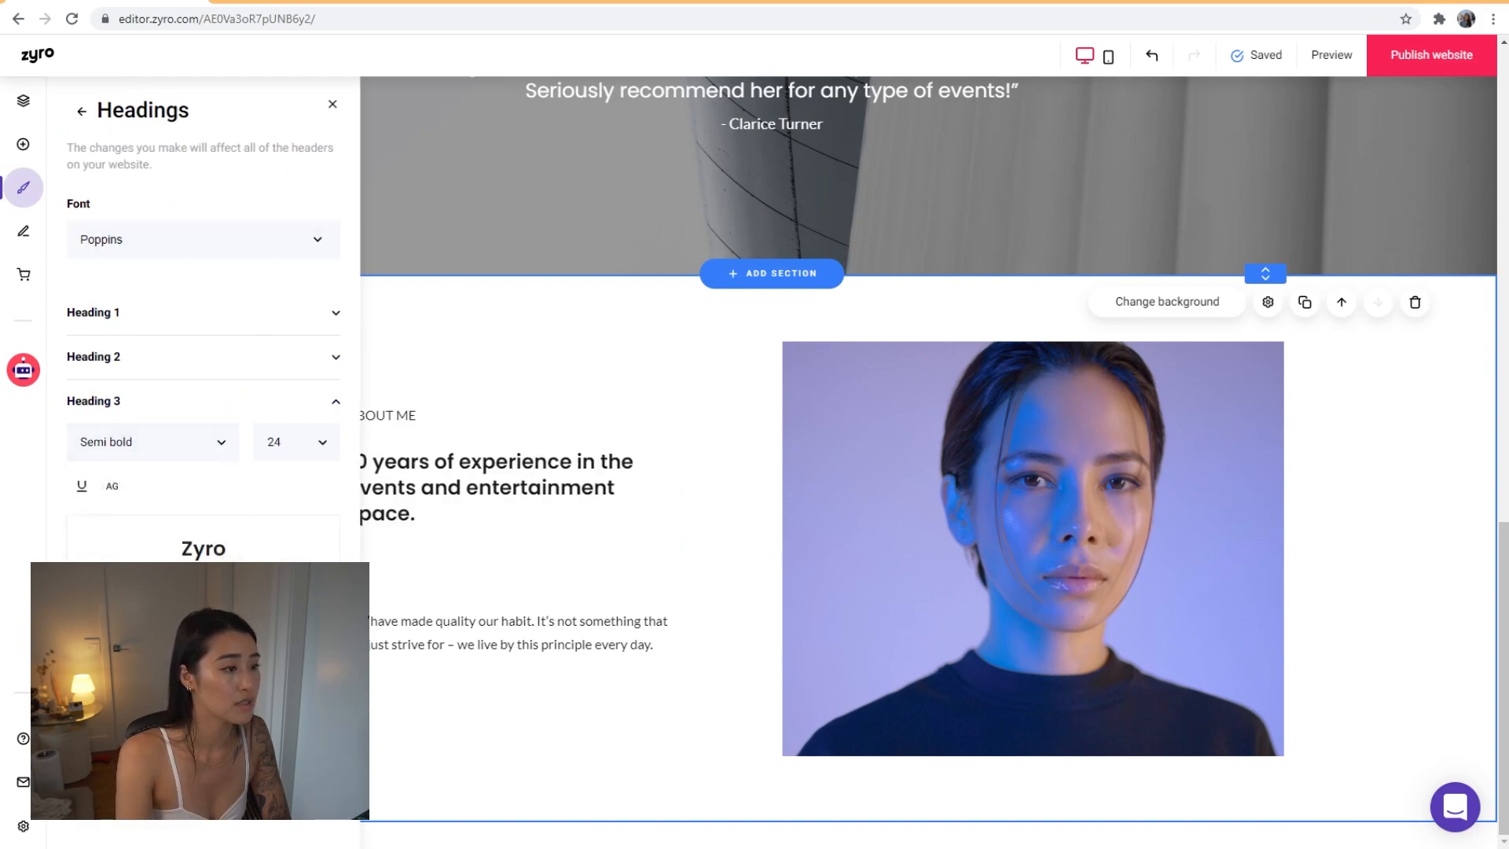
left_click(553, 383)
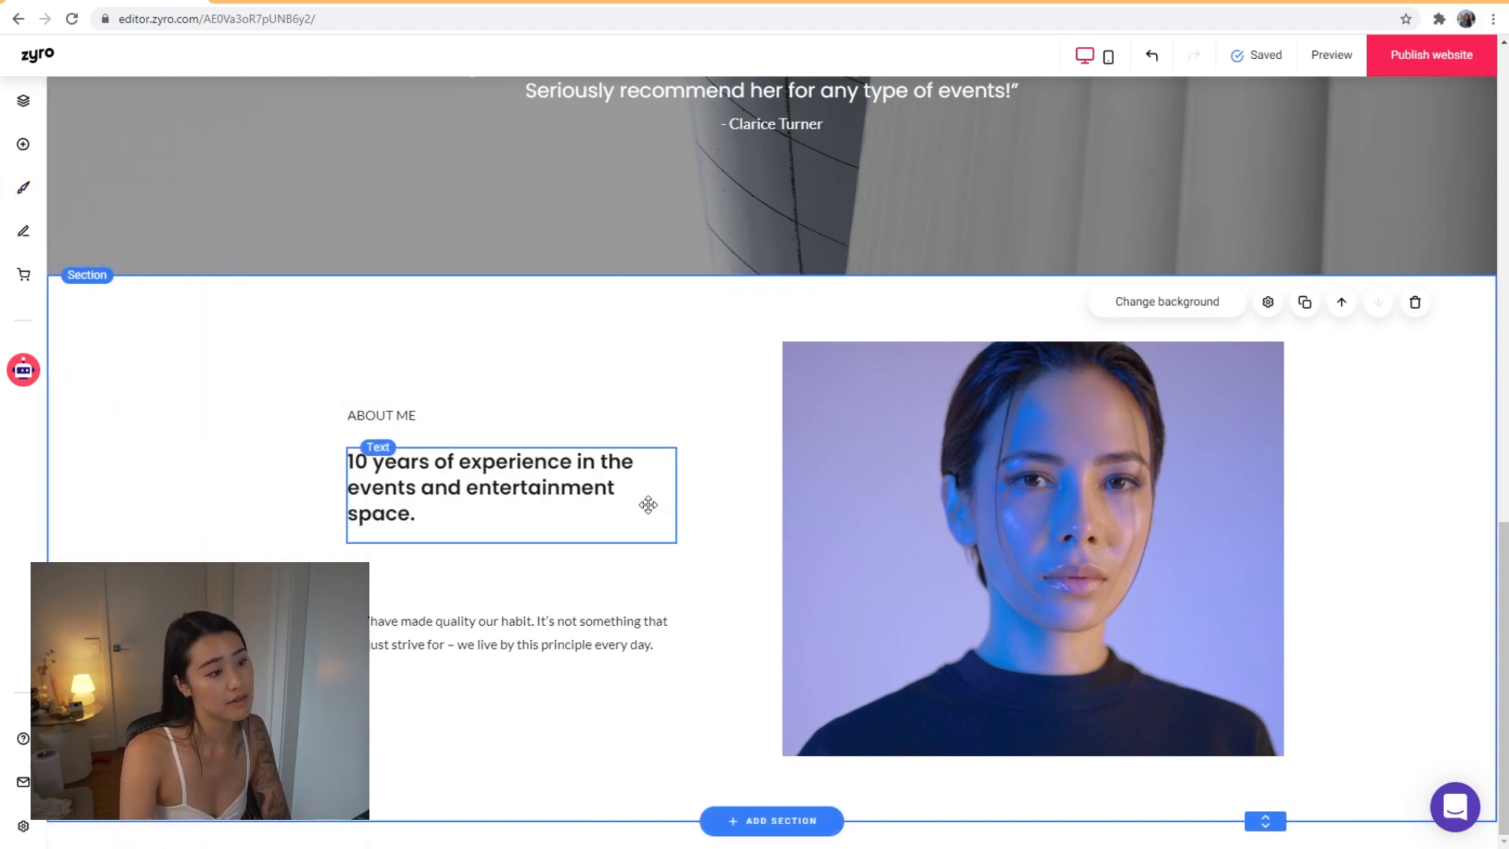
Move the About section's body paragraph up beneath the heading and clear its placeholder text
left_click_drag(562, 669, 564, 571)
double_click(555, 590)
key("ctrl+a")
key("BackSpace")
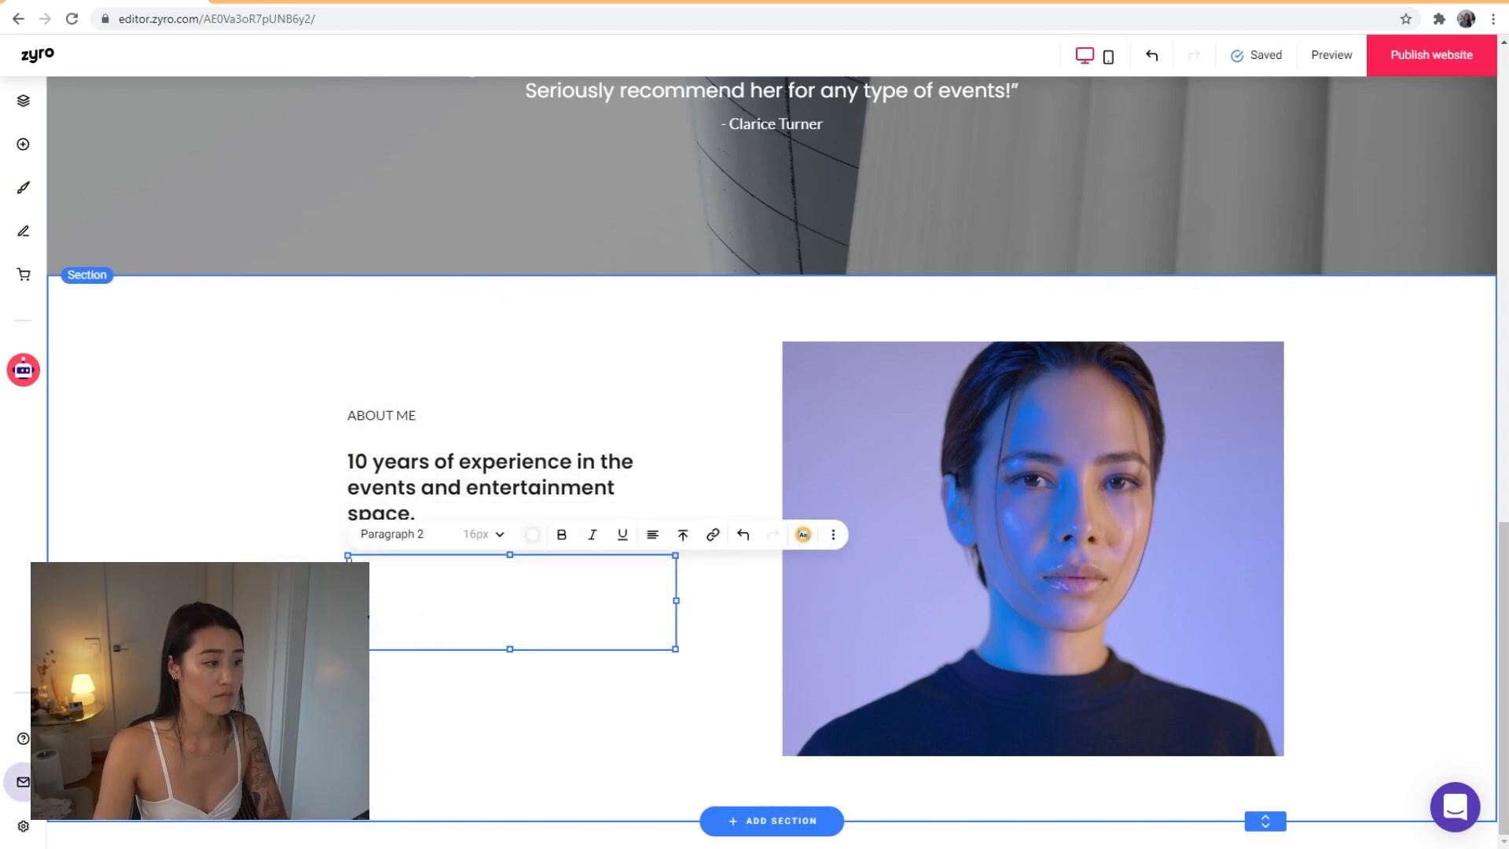
Write the About paragraph on graduating from Ryersons University, working up in events and entertainment, and shooting for companies like Blueprint, Envy, and Monstercat
type("Started")
key("BackSpace")
key("ctrl+a")
type("Ever graduating from")
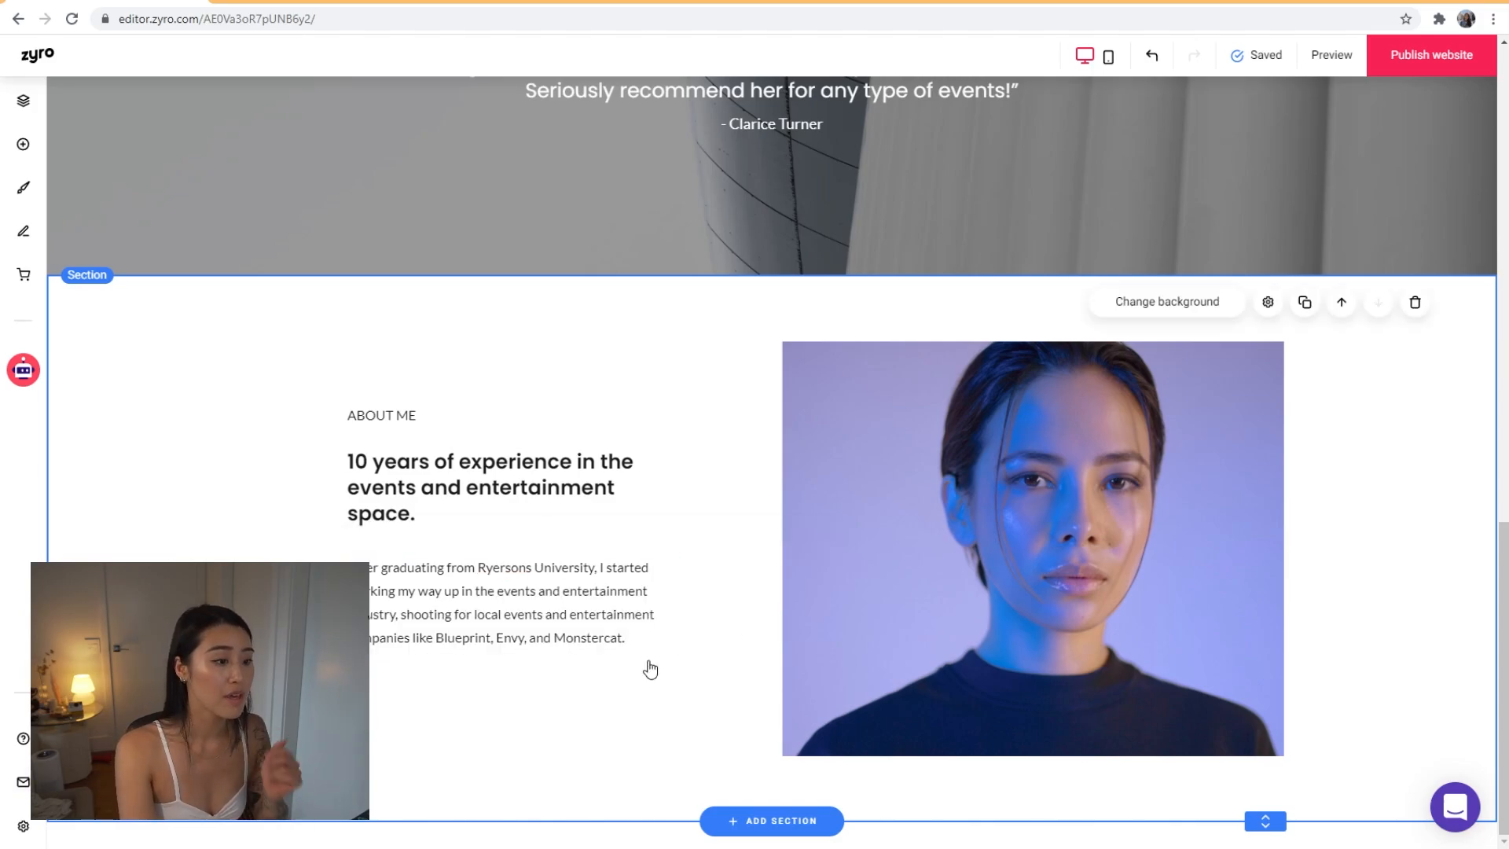
Add another About section below the portrait section, using the blue layout with centred text above three images
left_click(812, 820)
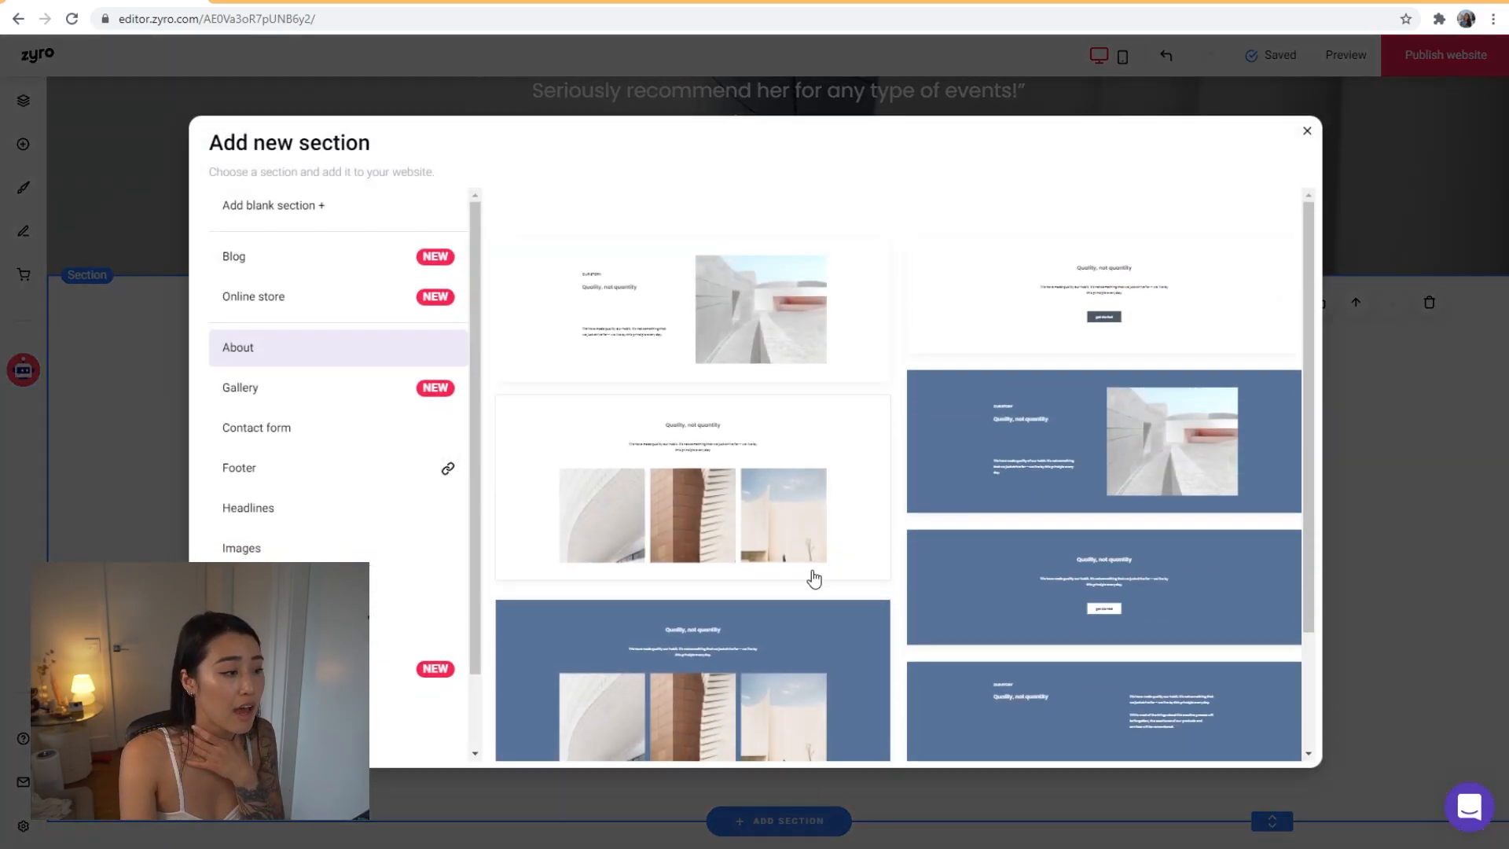
scroll(809, 519, "down", 2)
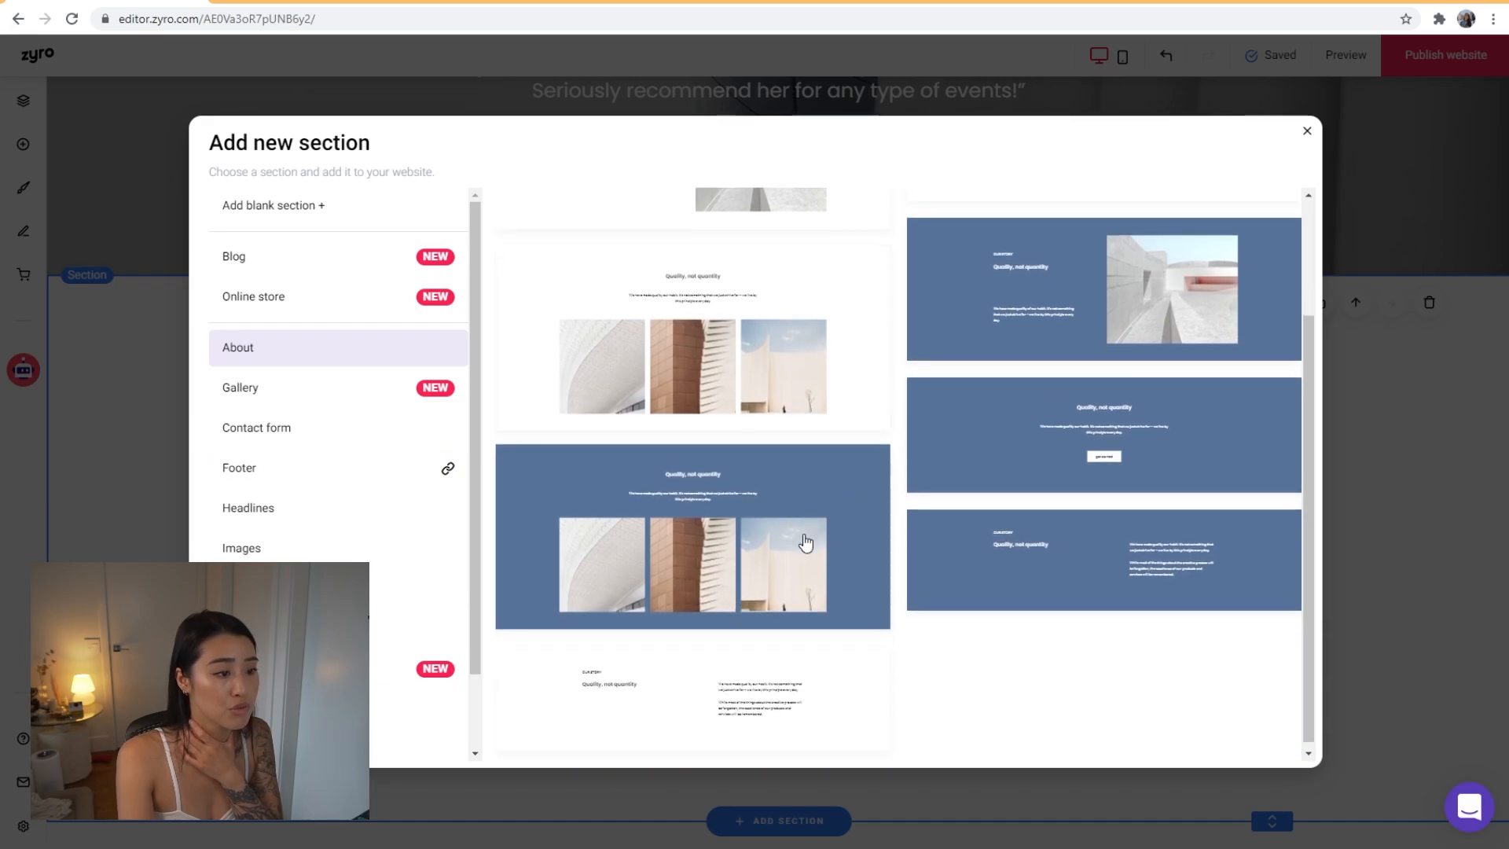
scroll(976, 591, "up", 2)
scroll(852, 539, "down", 3)
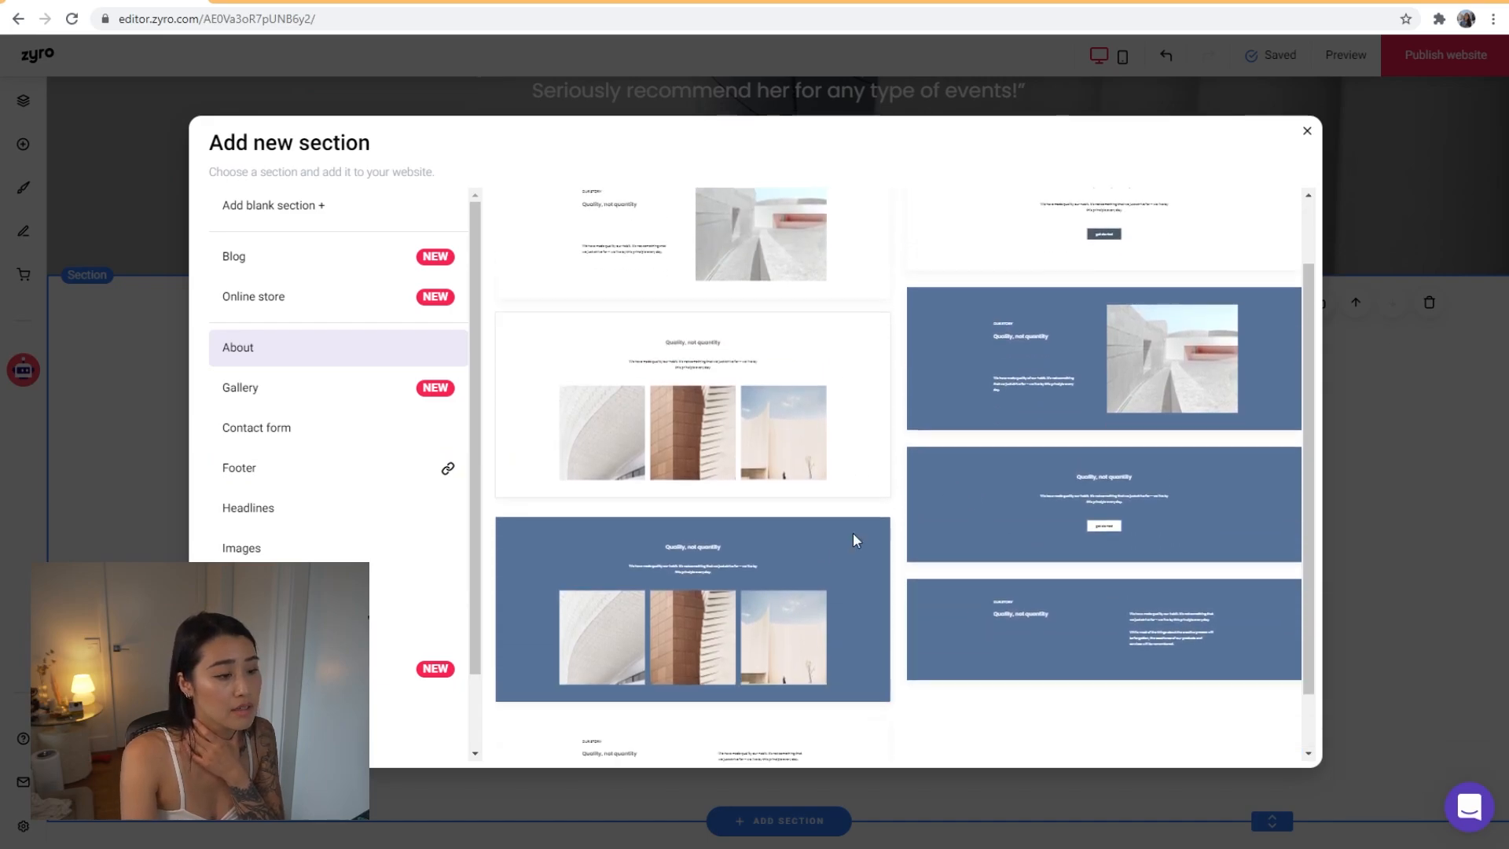
left_click(723, 492)
scroll(1029, 575, "down", 8)
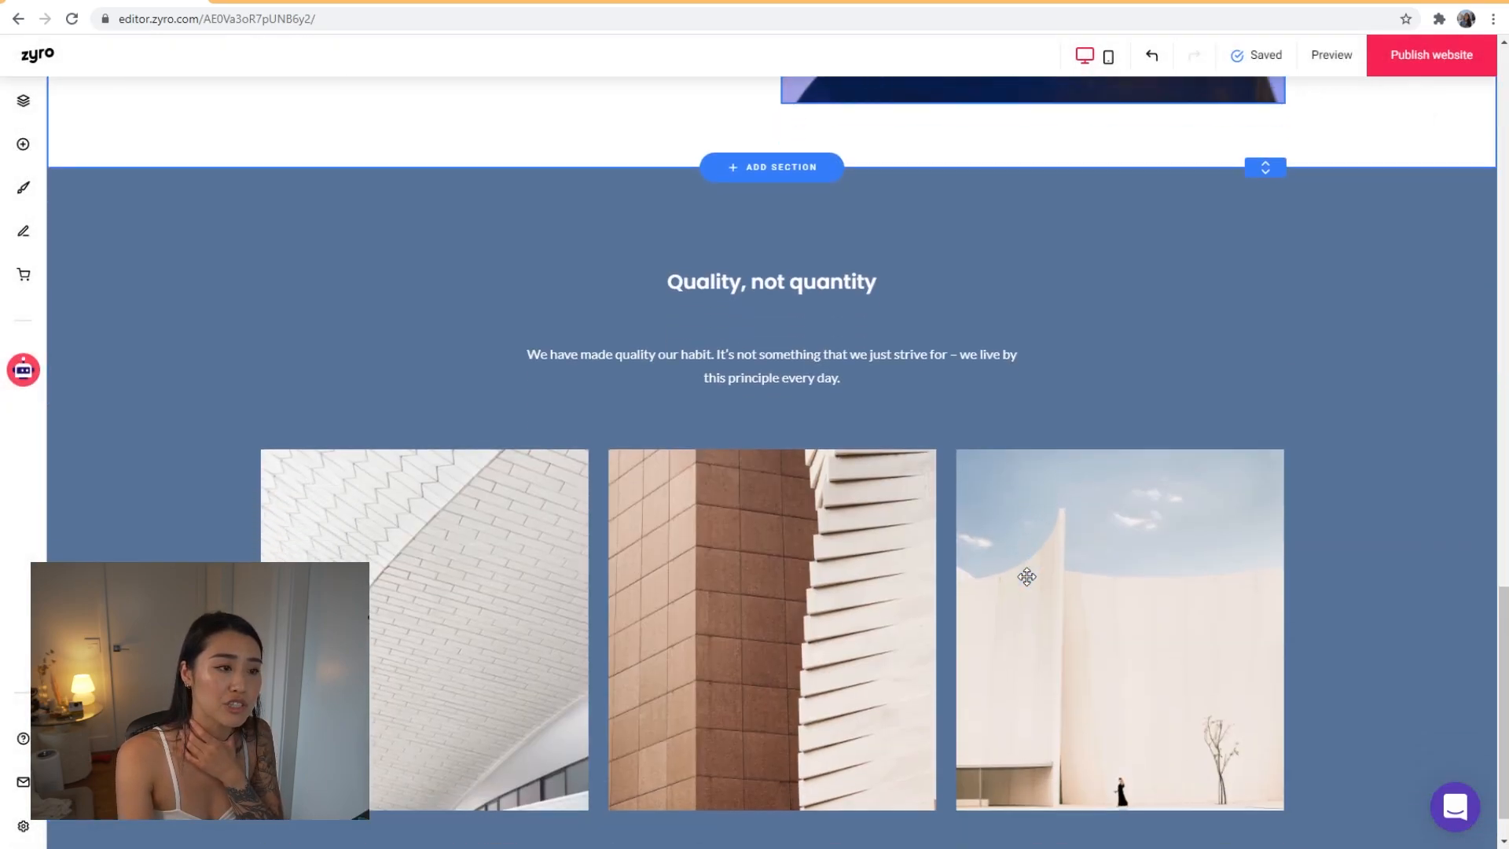
Replace the blue section's heading with "I capture emotions, not just people."
scroll(1027, 576, "up", 6)
scroll(1199, 618, "up", 5)
scroll(1199, 618, "up", 8)
scroll(1203, 616, "down", 20)
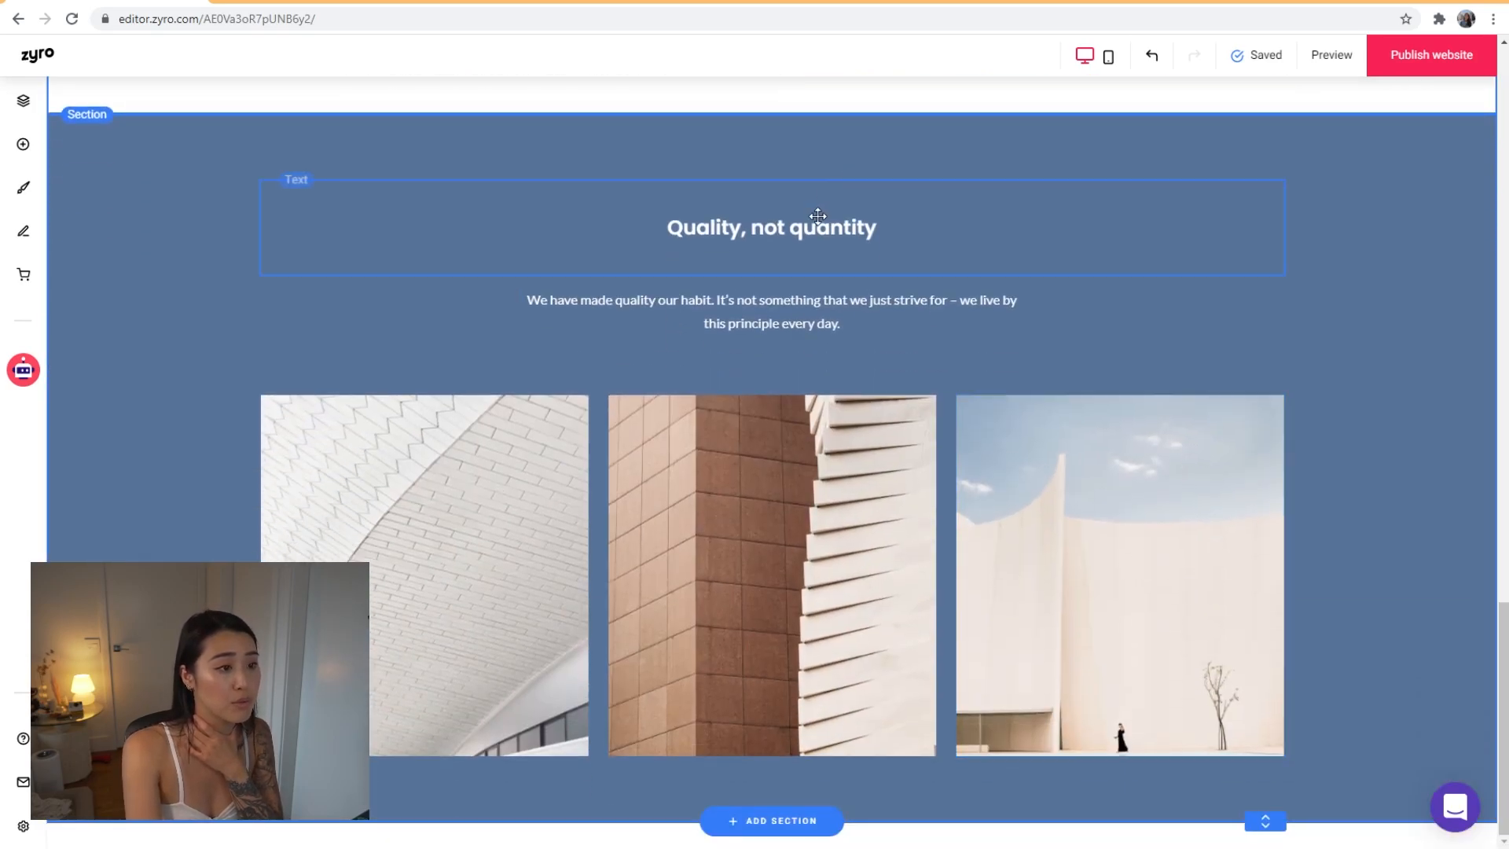
left_click(845, 230)
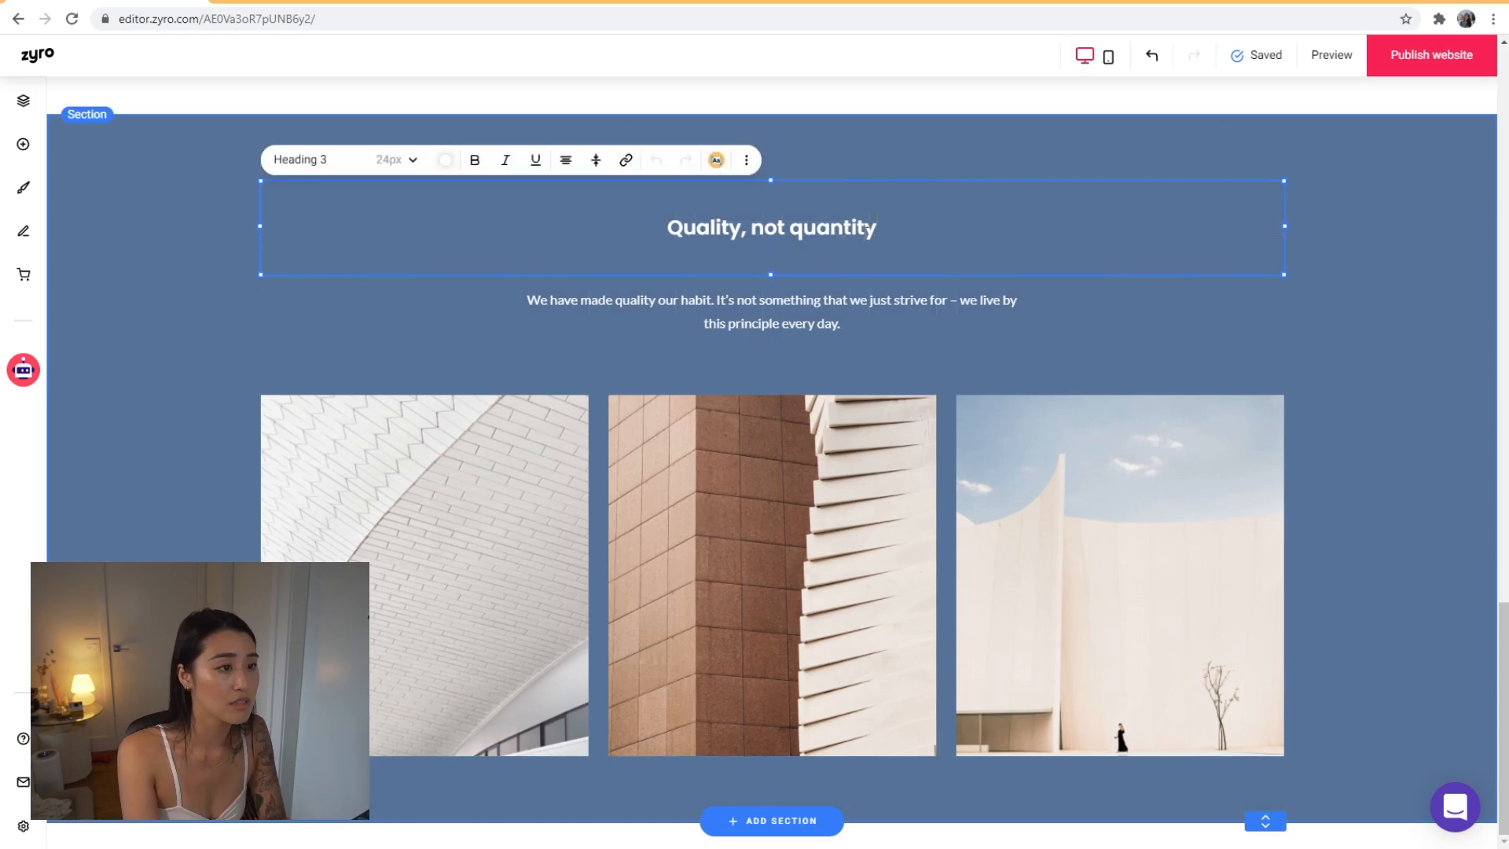
key("ctrl+a")
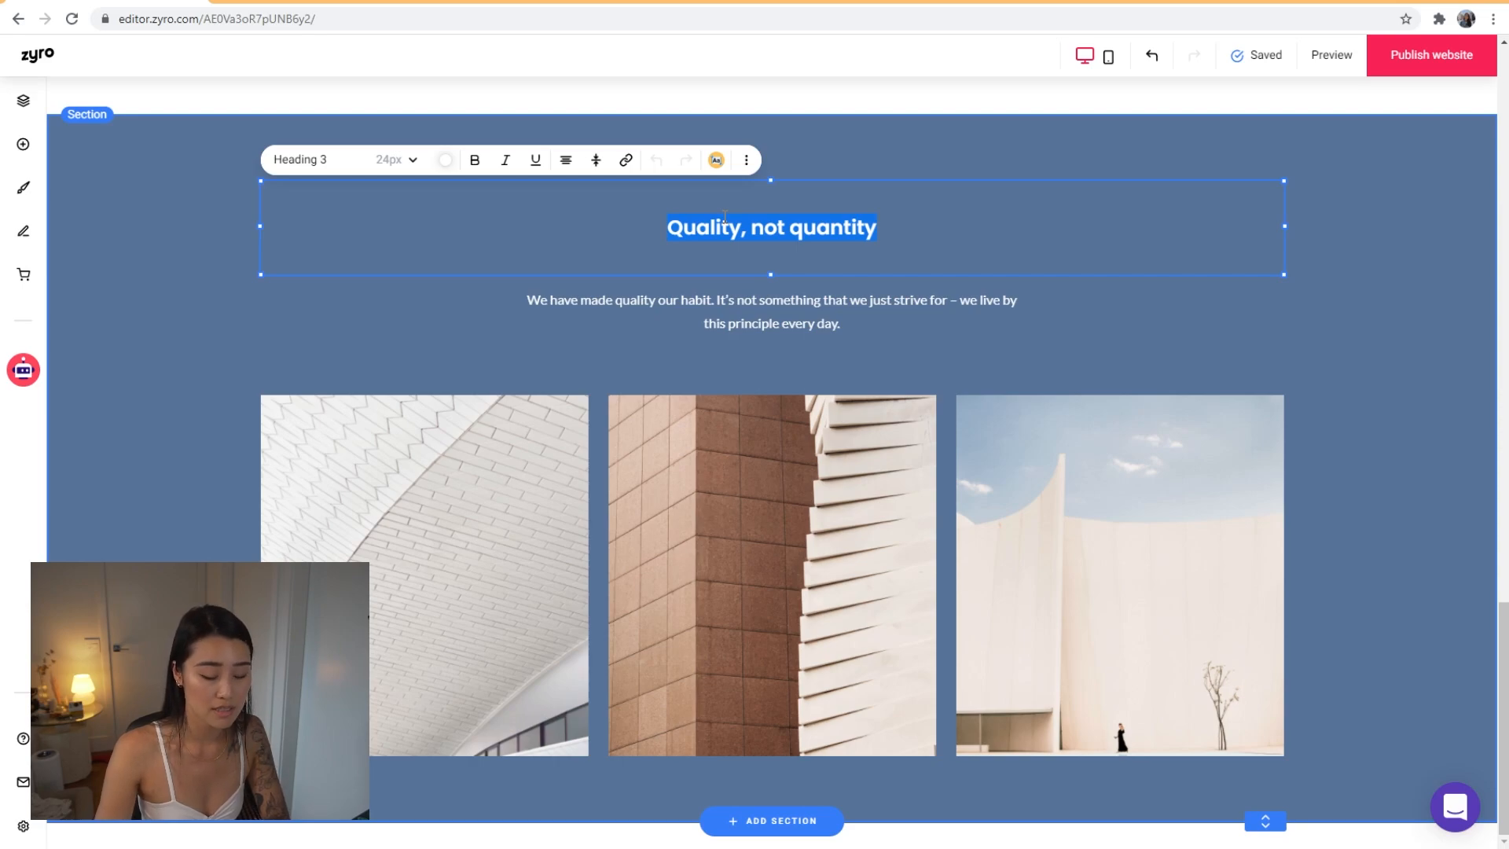
type("I capture Emoti")
type("ions, not just people.")
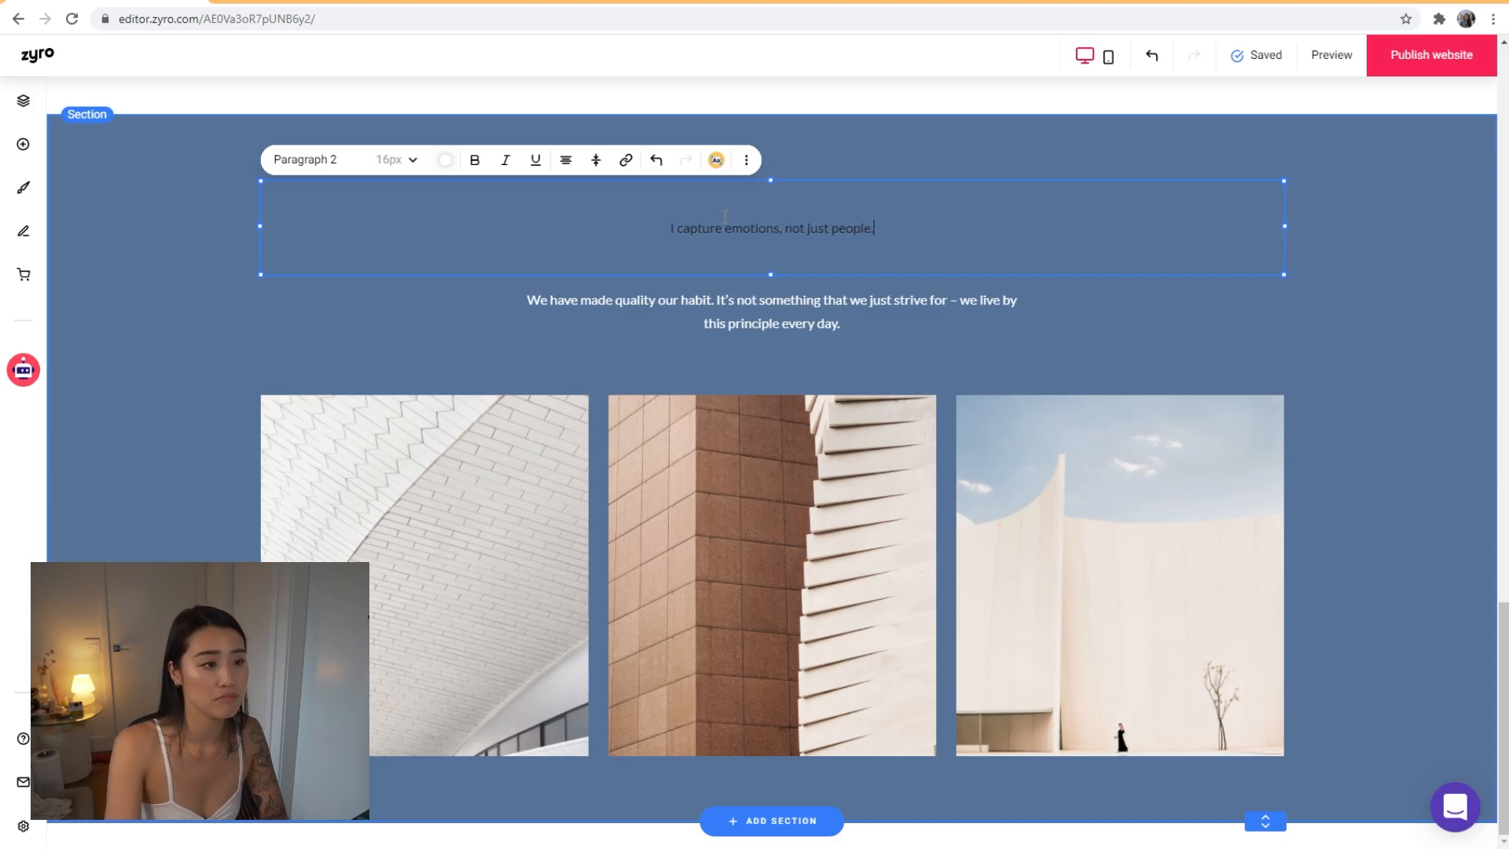
Format the blue section's heading as Heading 2 in white
key("ctrl+a")
left_click(375, 159)
left_click(370, 211)
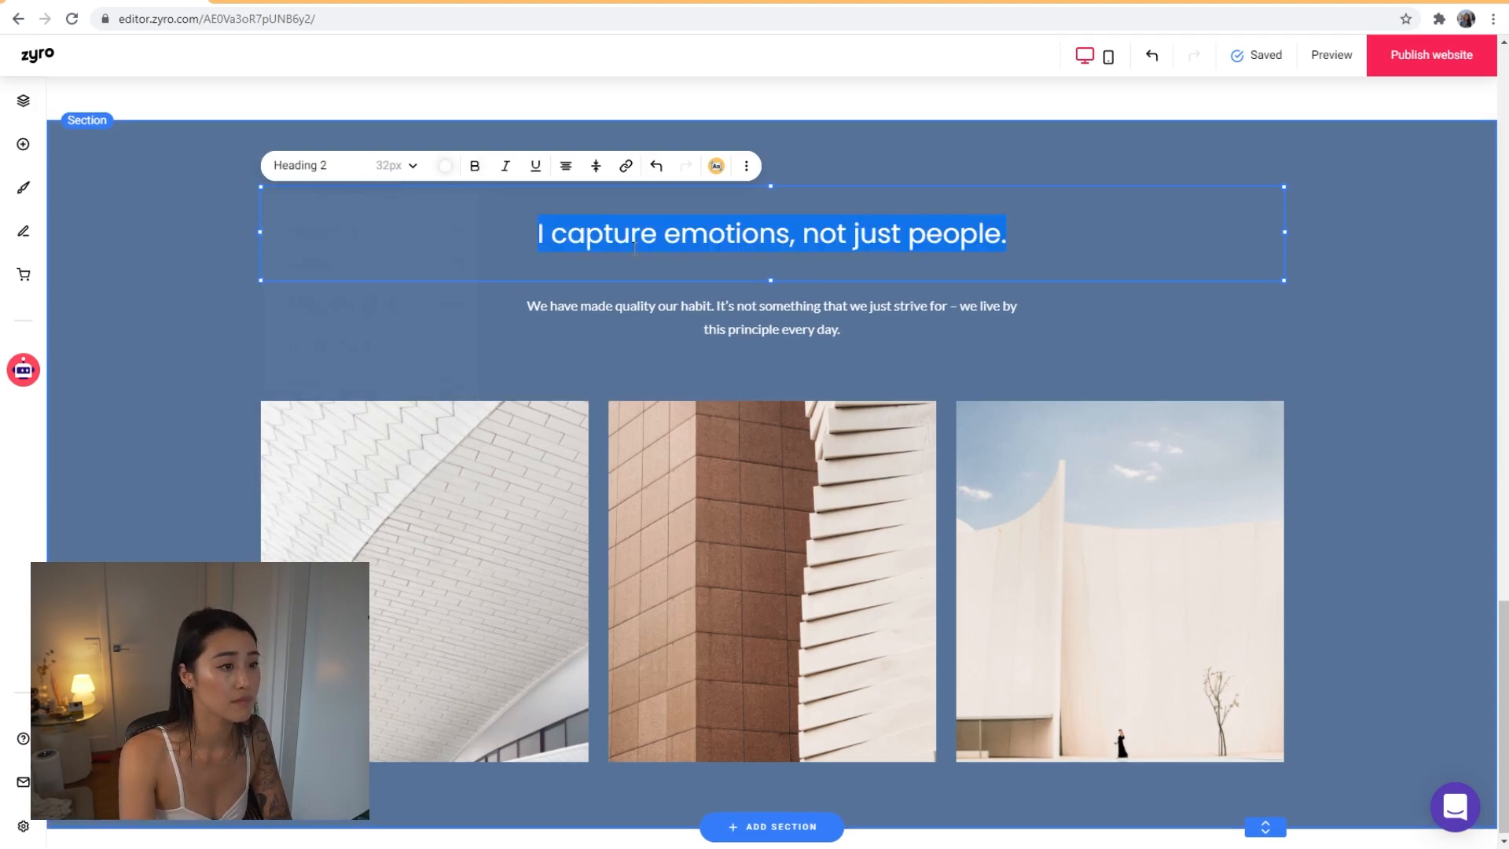
left_click(445, 166)
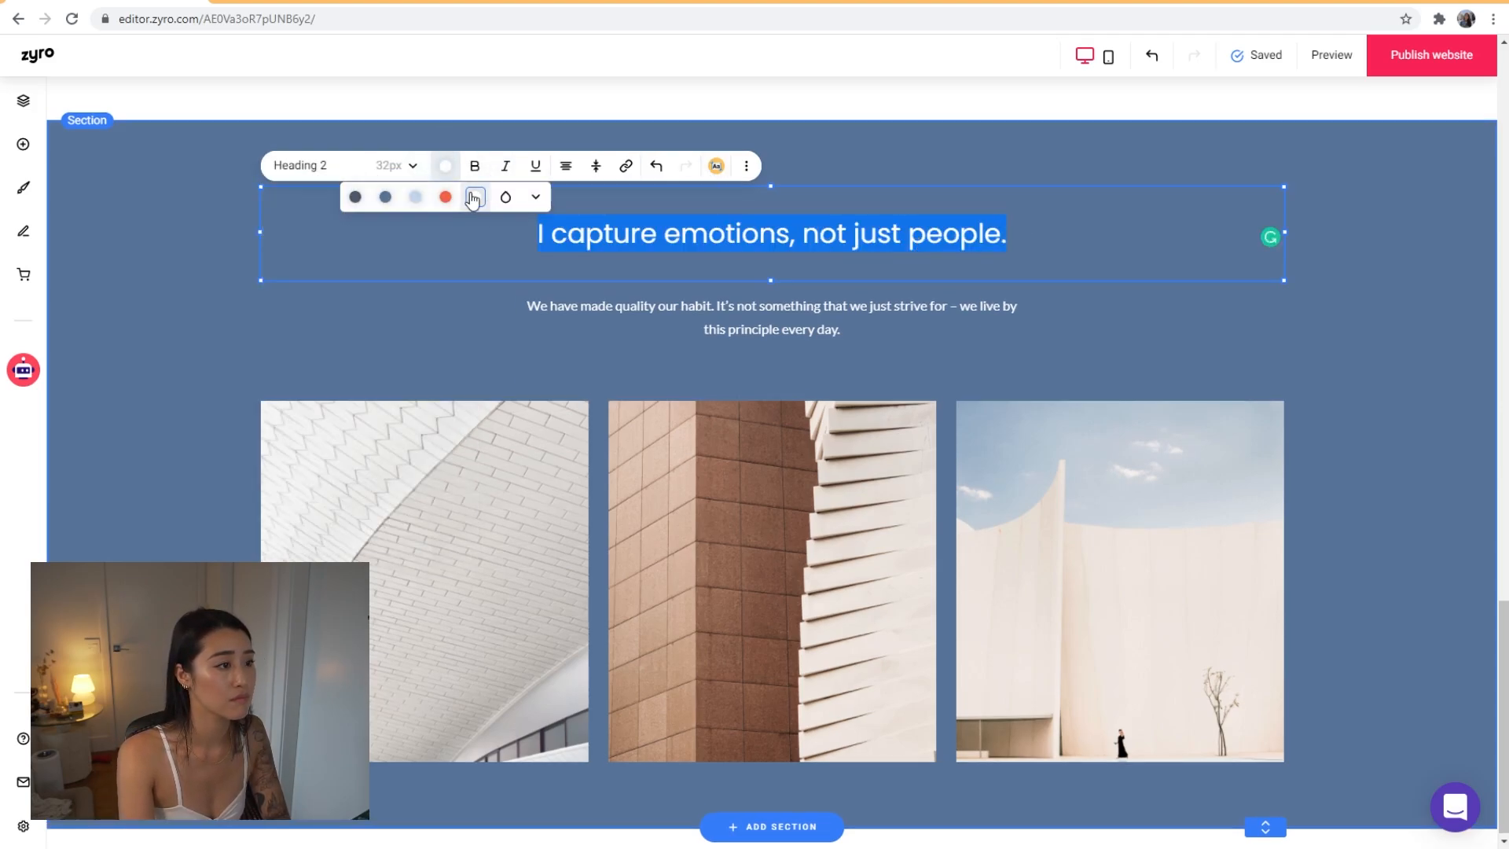
left_click(475, 197)
Replace the blue section's description with new text starting "When taking portraits, I aim to create an inviting"
double_click(809, 310)
key("ctrl+a")
type("When taking portraits, I am to cr")
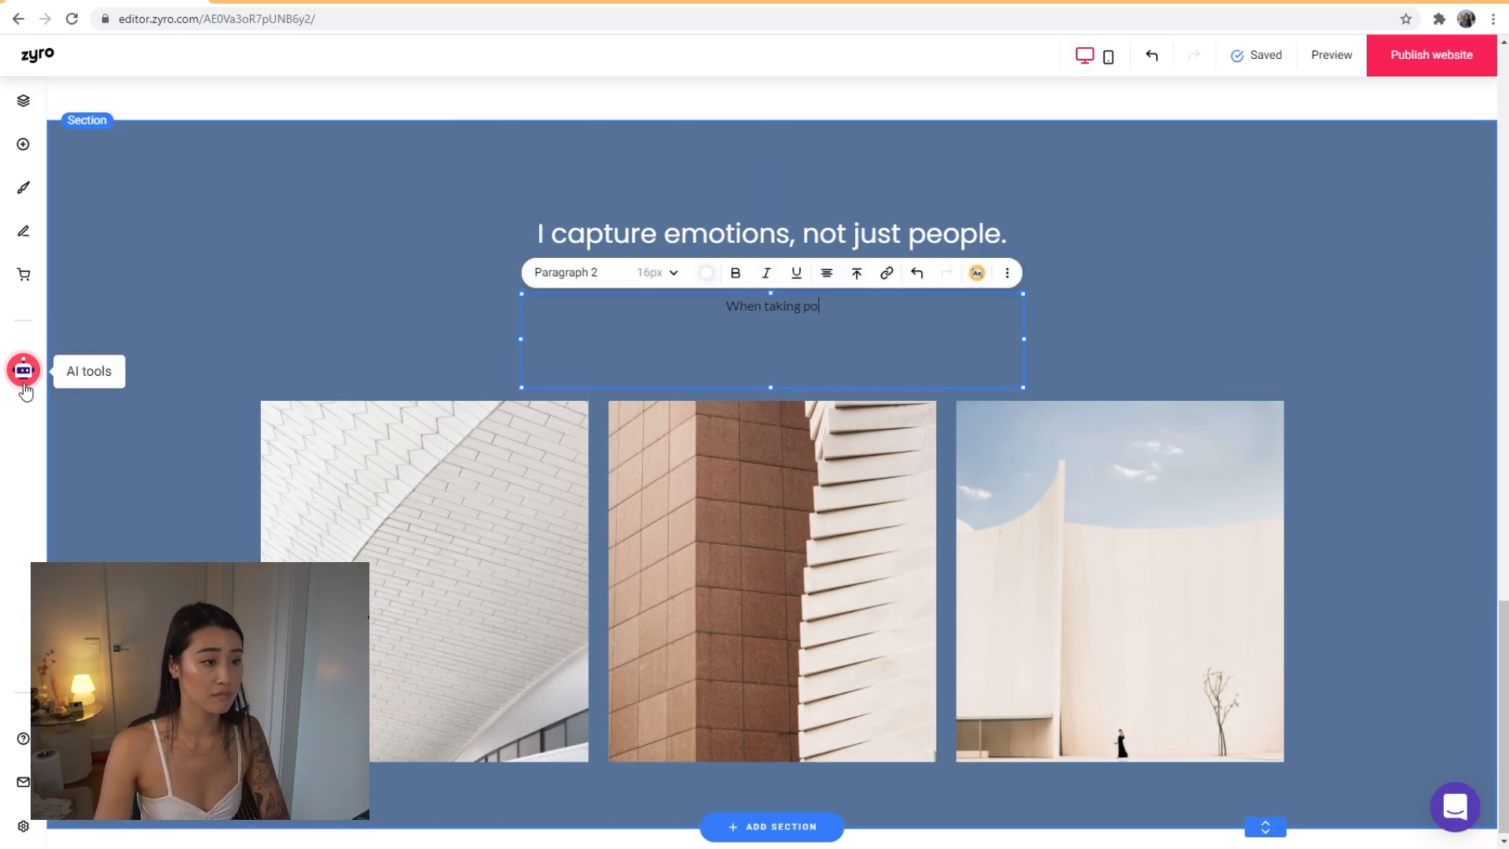
key("BackSpace")
key("BackSpace")
key("BackSpace")
key("BackSpace")
key("BackSpace")
key("BackSpace")
key("BackSpace")
type("im to create an inviti")
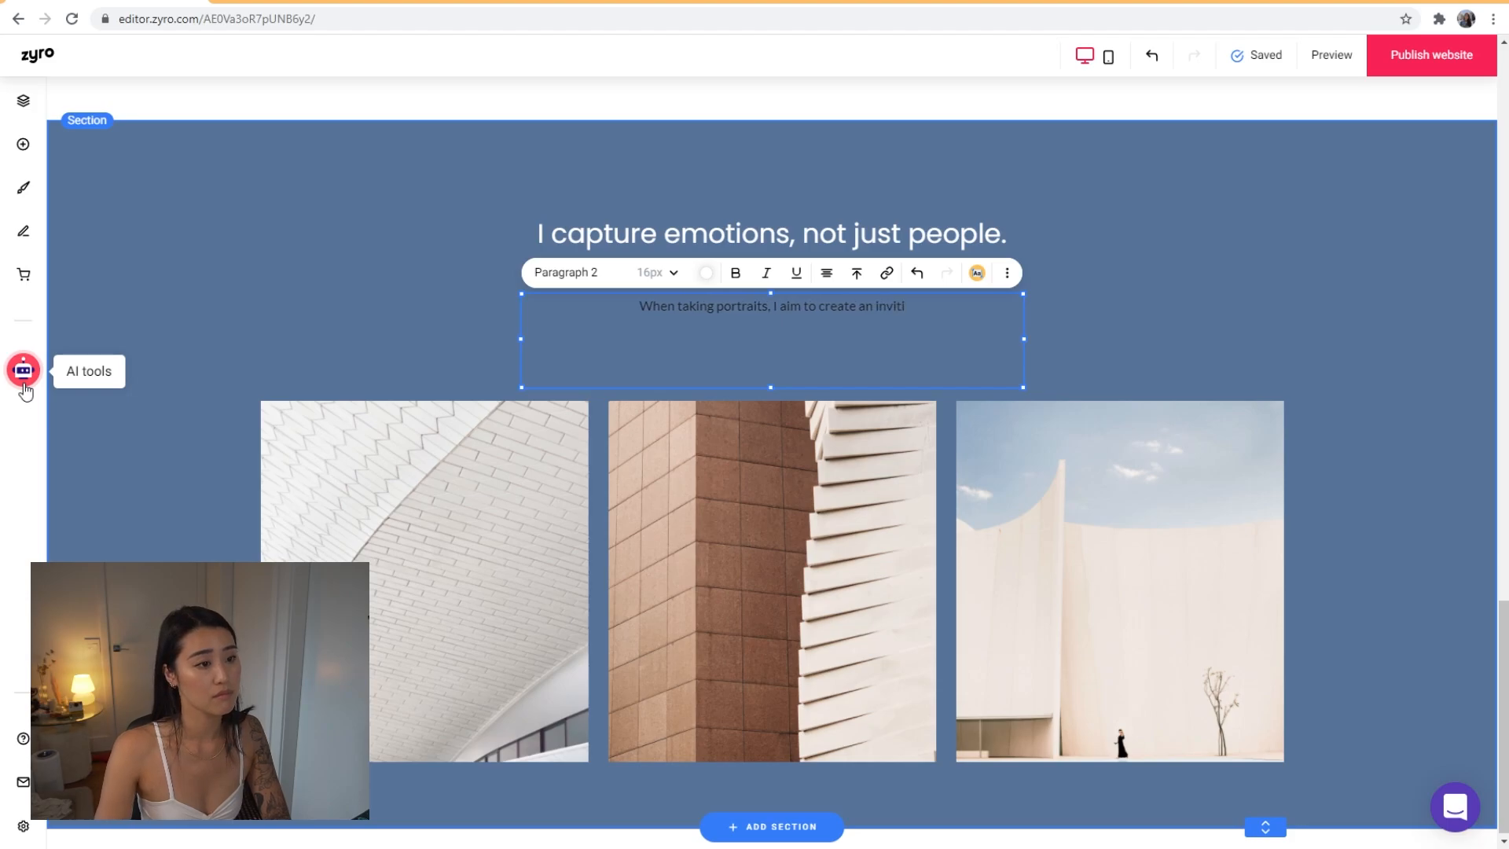
Continue the description with "and comfortable environment so that I can capture people in their most relaxed and natural mood"
type("ng and comfortable environment so that I")
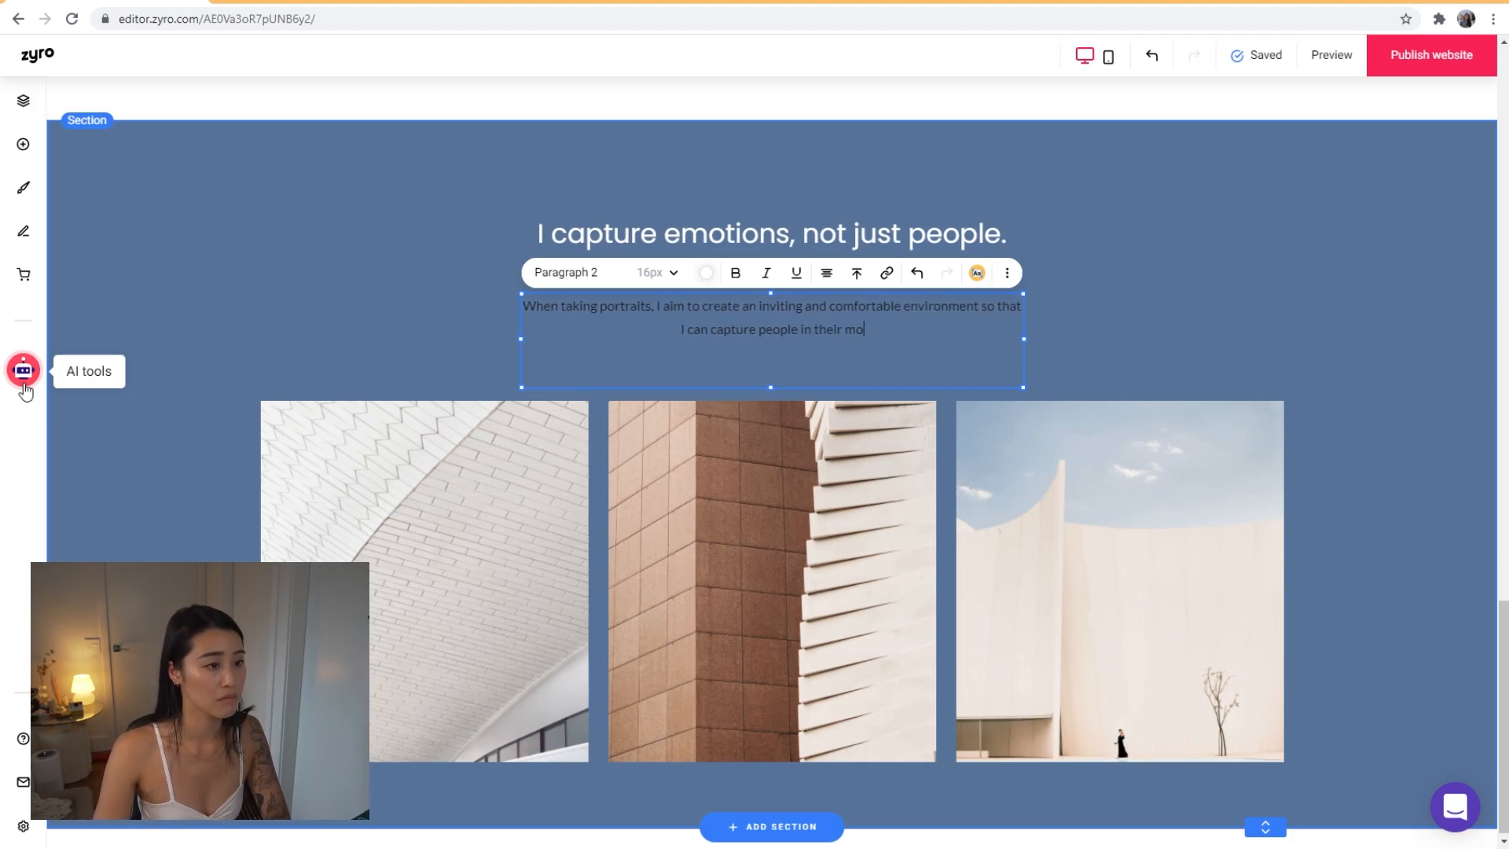
type(" can capture people in their most relaxed and")
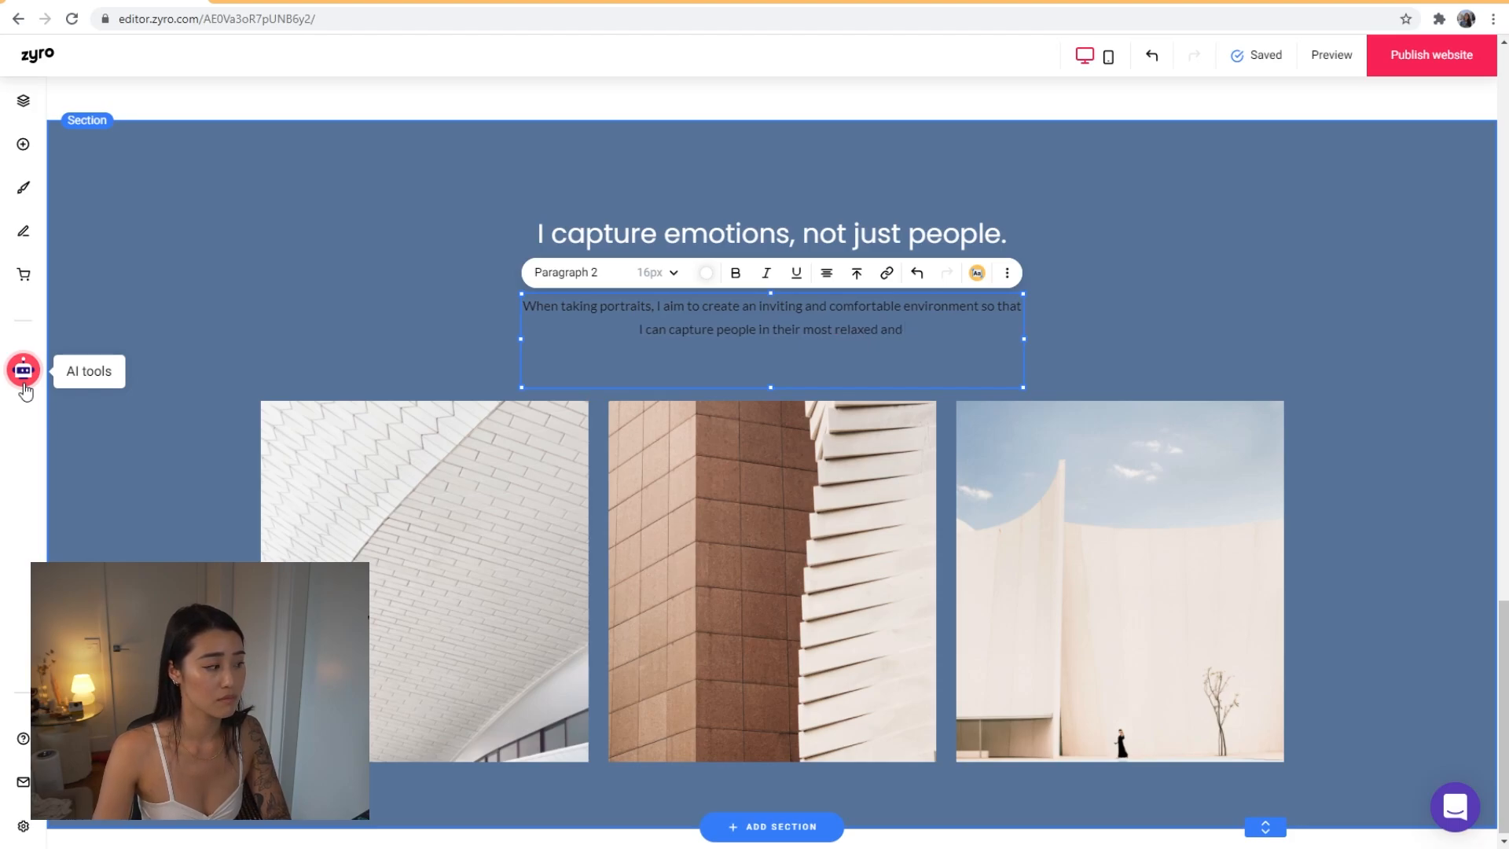
type(" natural mood")
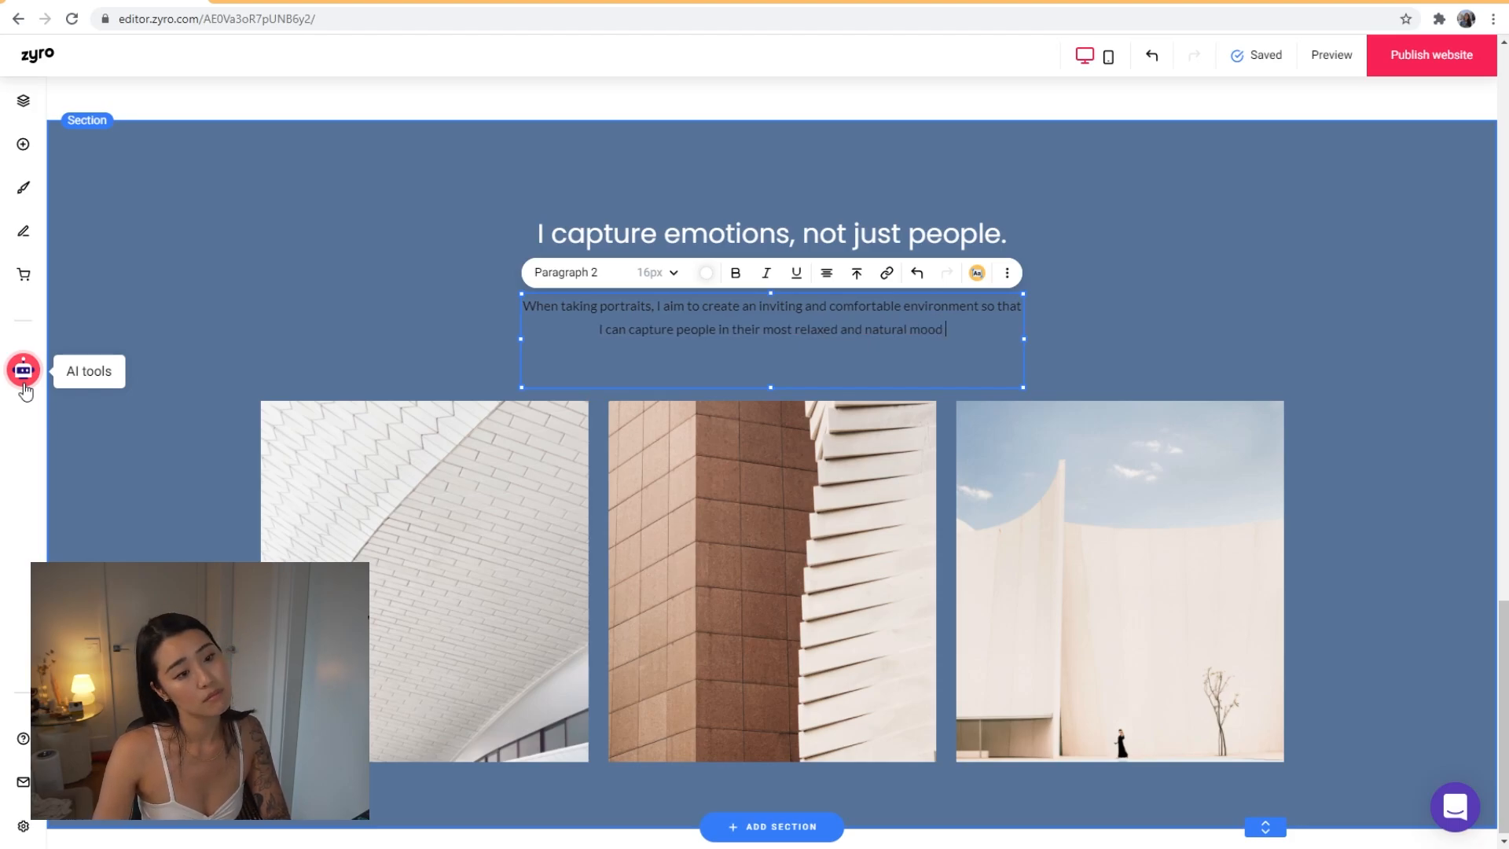
Give the blue section's description a larger paragraph style and make its text white
key("ctrl+a")
left_click(667, 272)
left_click(605, 562)
left_click(706, 272)
left_click(1100, 326)
Widen the description's text box and keep it centred under the blue section's heading
left_click(980, 331)
left_click_drag(1024, 338, 1075, 336)
left_click(1141, 307)
left_click(880, 328)
left_click_drag(980, 322, 897, 314)
Change the "10 years of experience" heading in the About section to the Heading 2 style
scroll(926, 364, "up", 20)
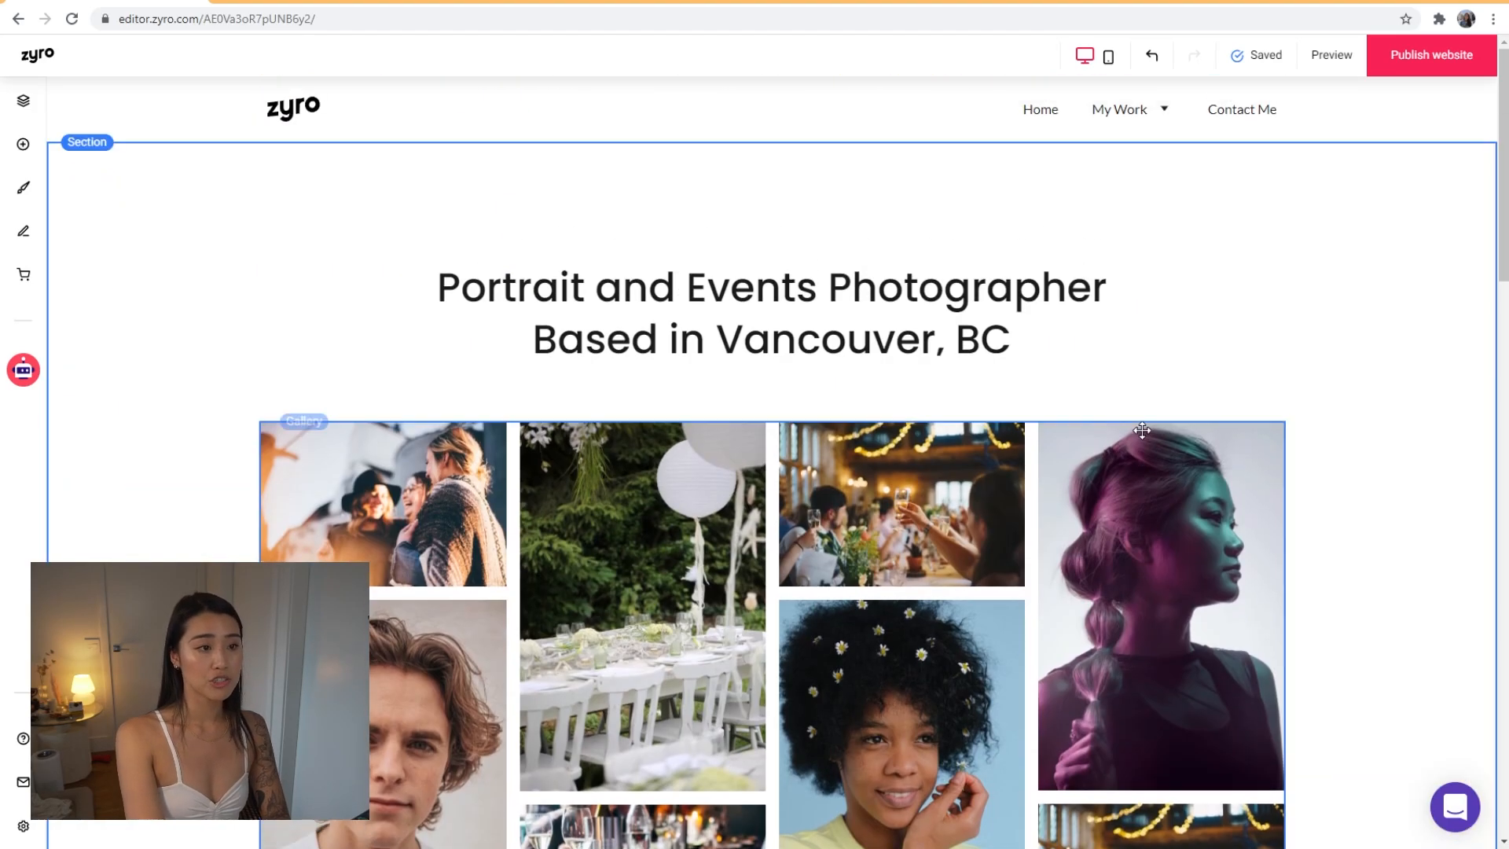
scroll(1090, 433, "down", 15)
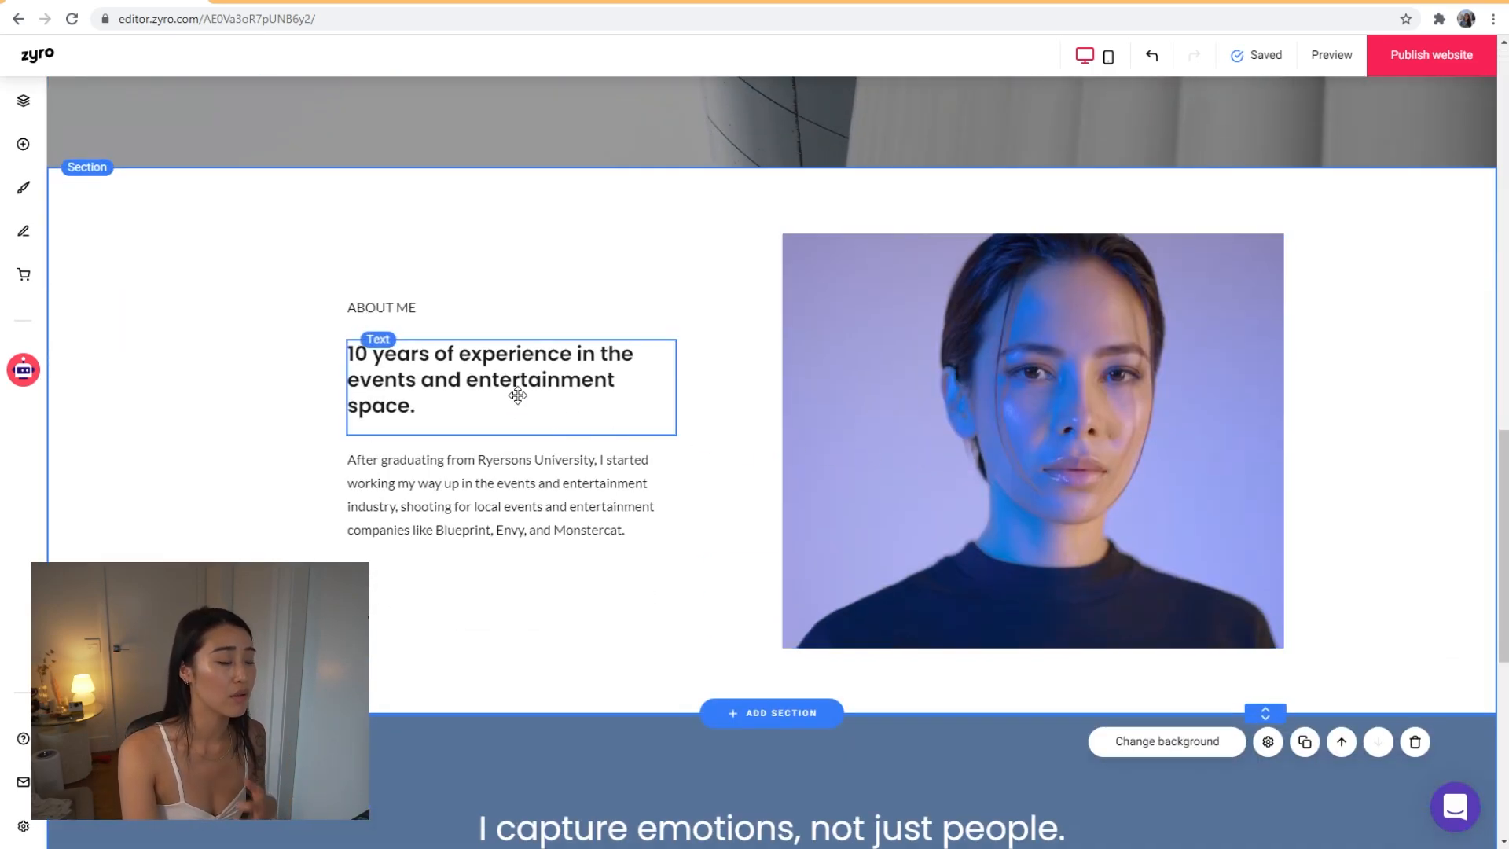
scroll(517, 395, "down", 5)
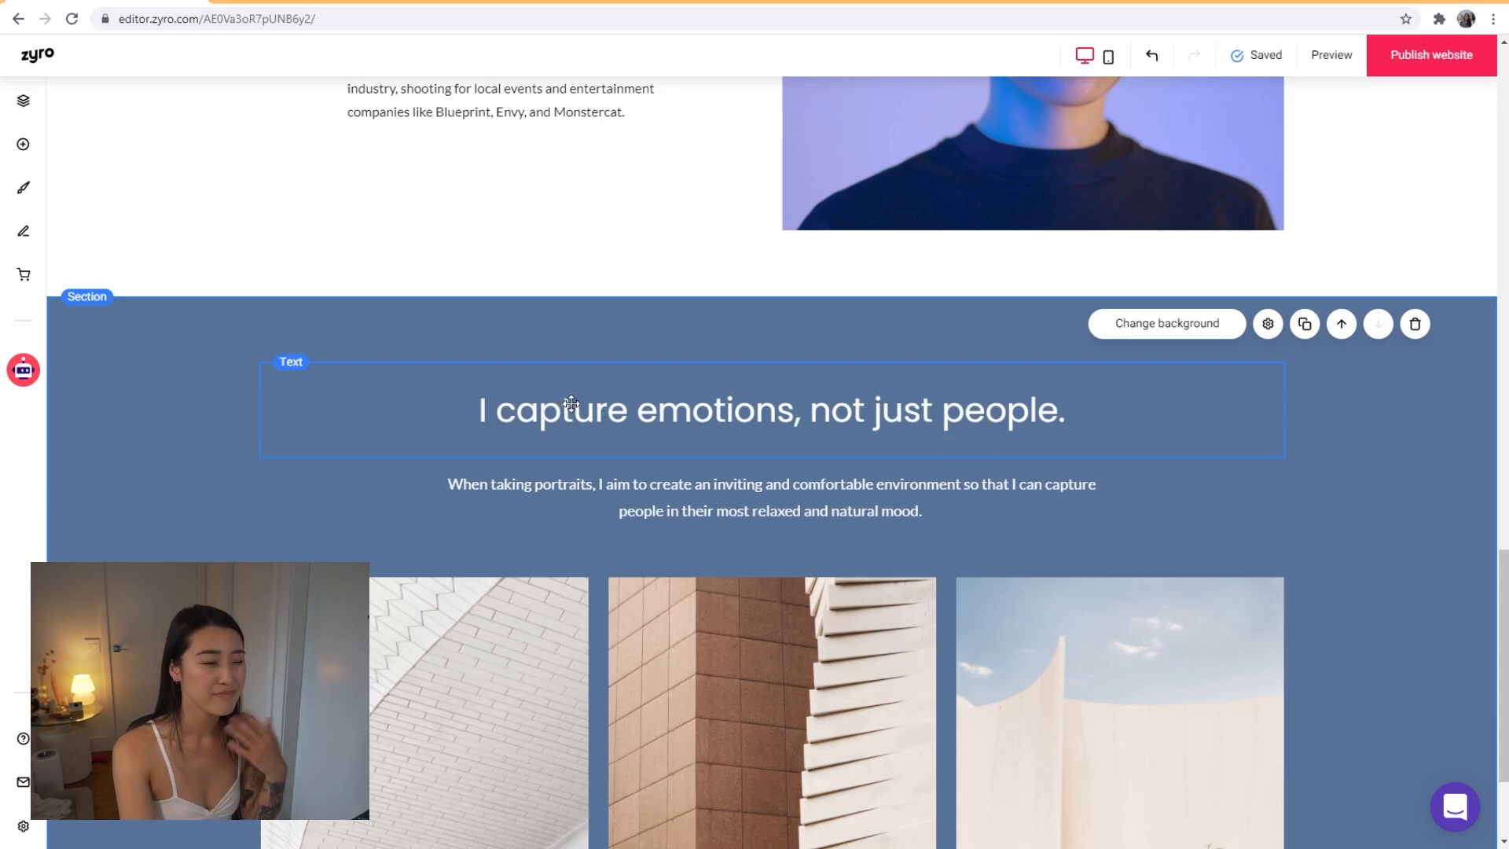
scroll(581, 408, "up", 4)
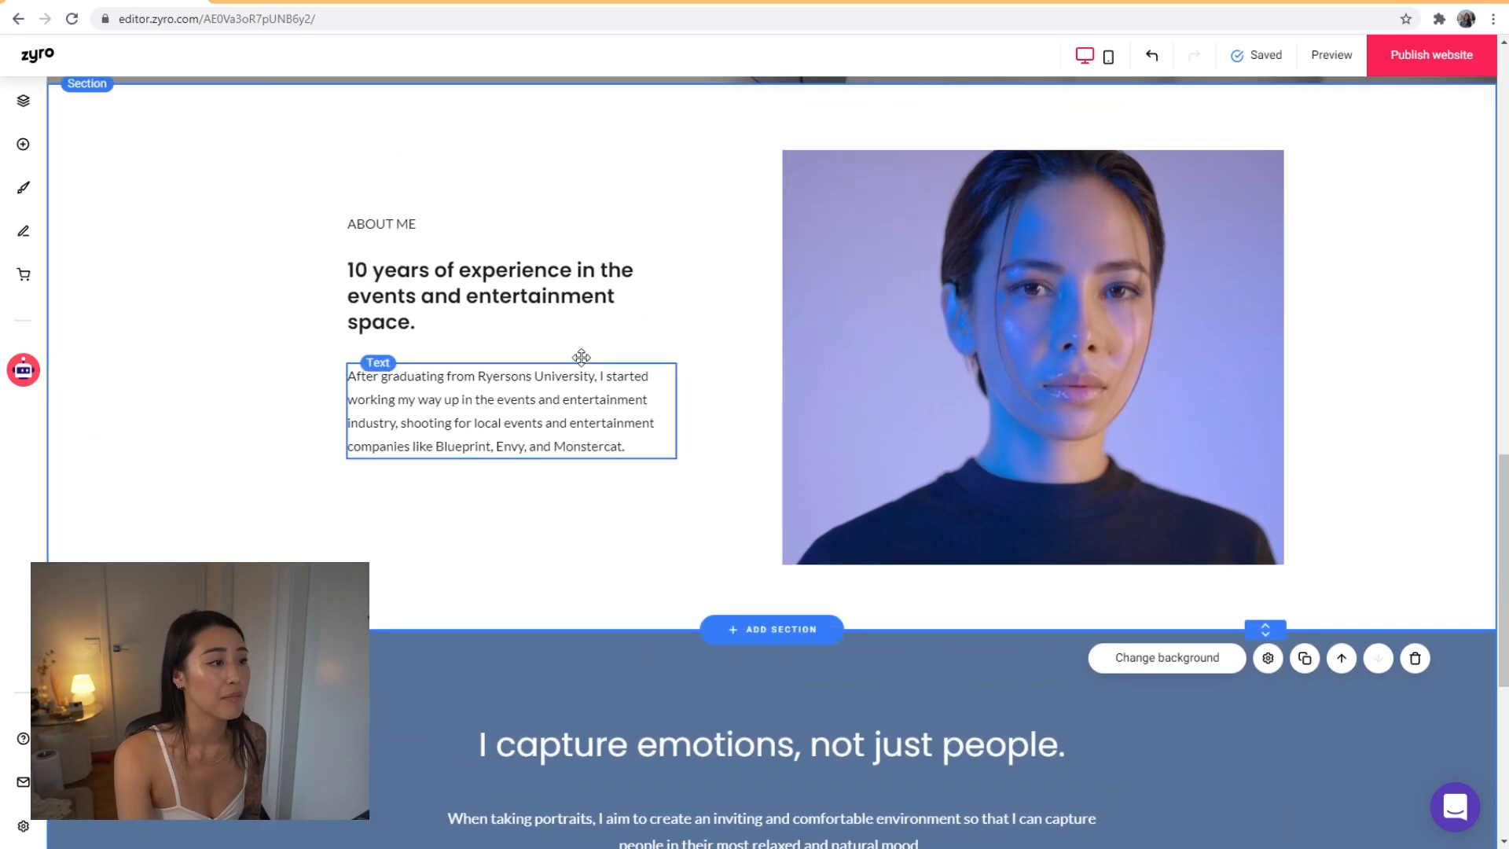
left_click(510, 281)
left_click(429, 246)
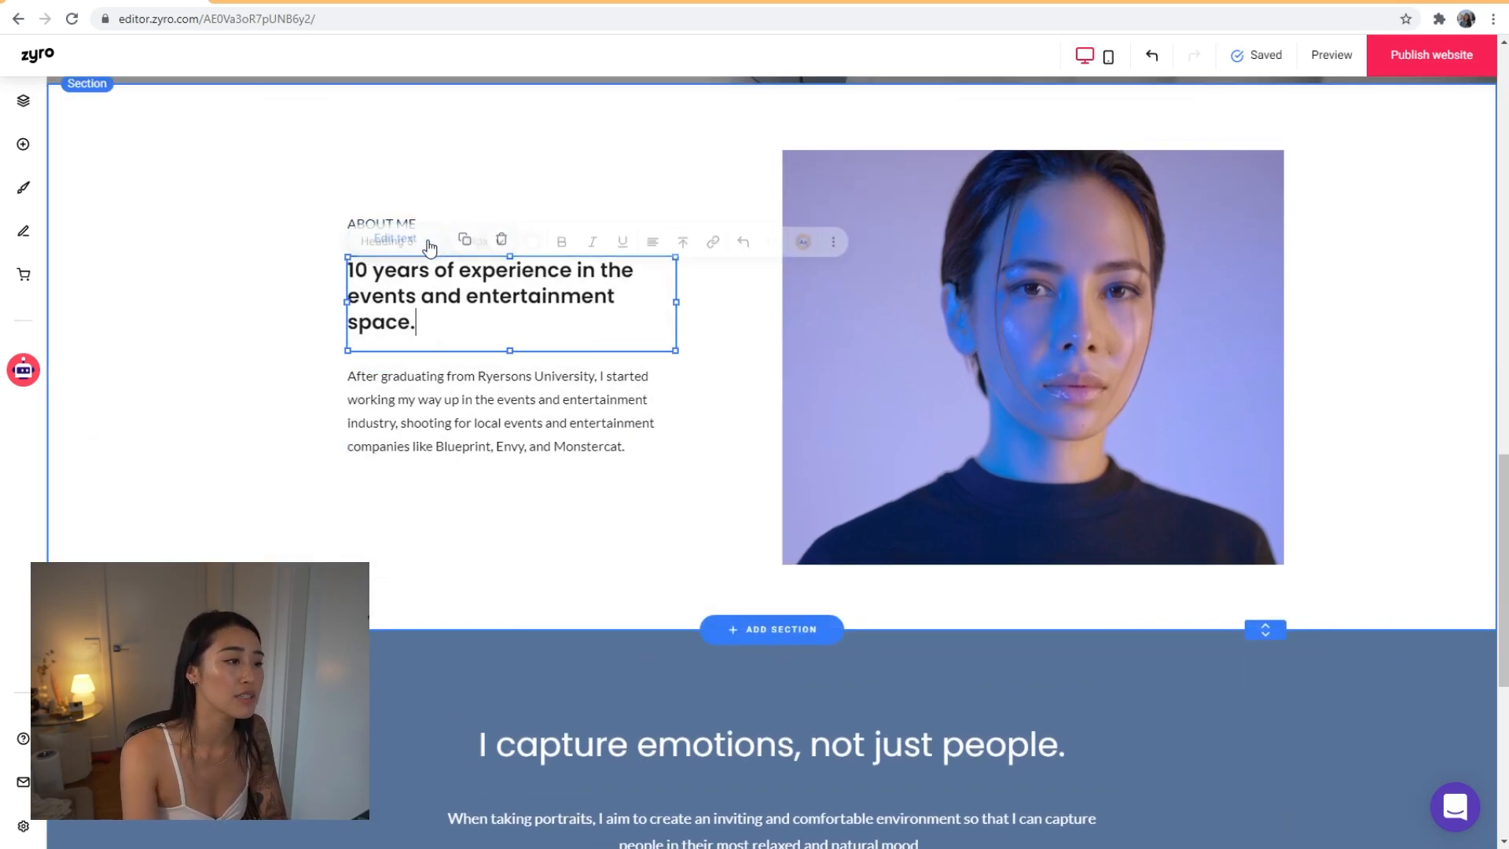
left_click(444, 240)
left_click(458, 296)
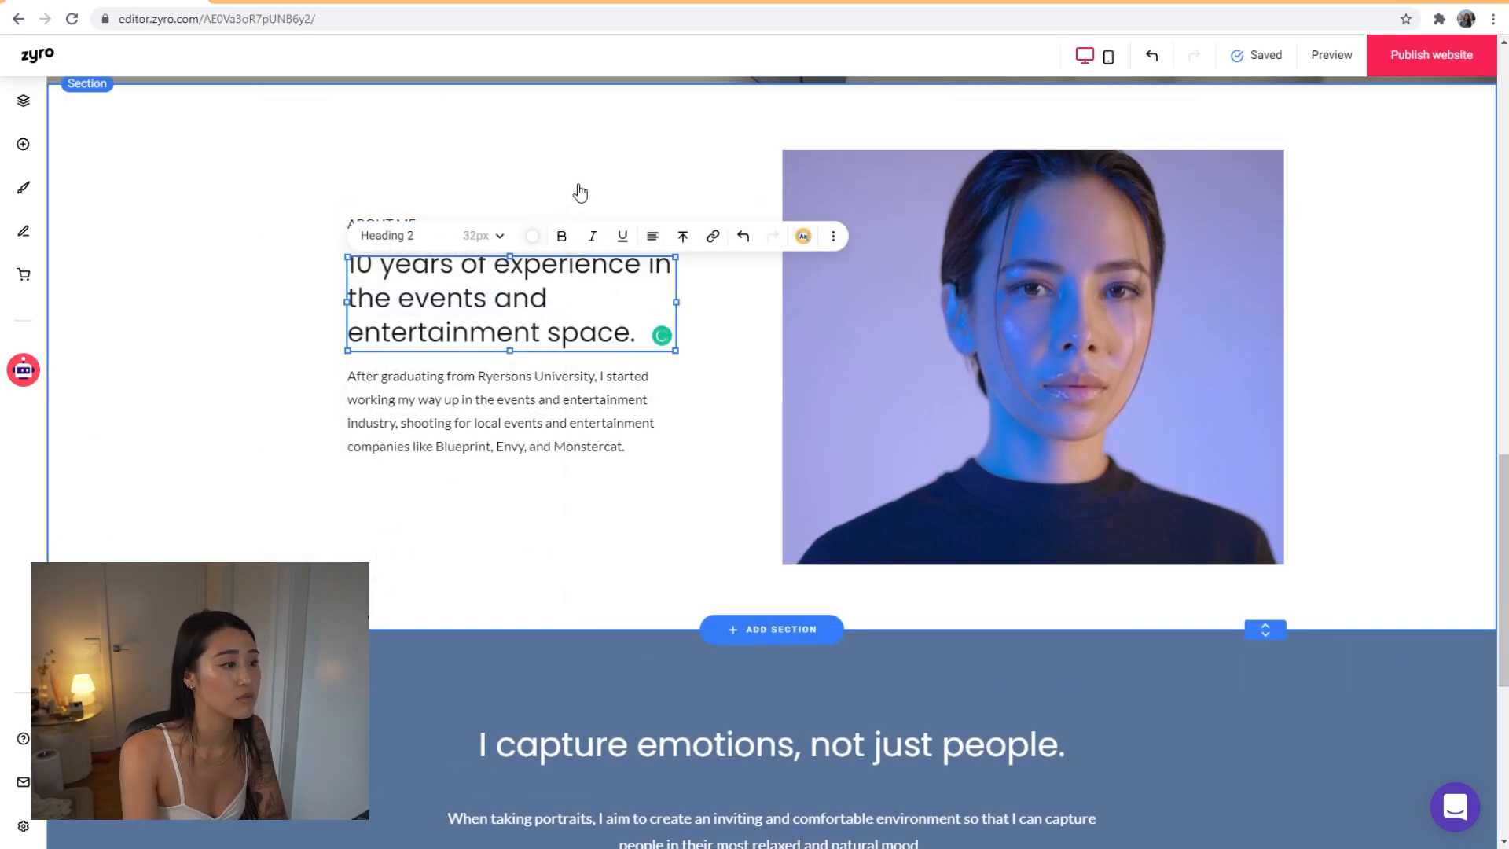
Change the site-wide Heading 2 text style to Semi bold weight
left_click(500, 236)
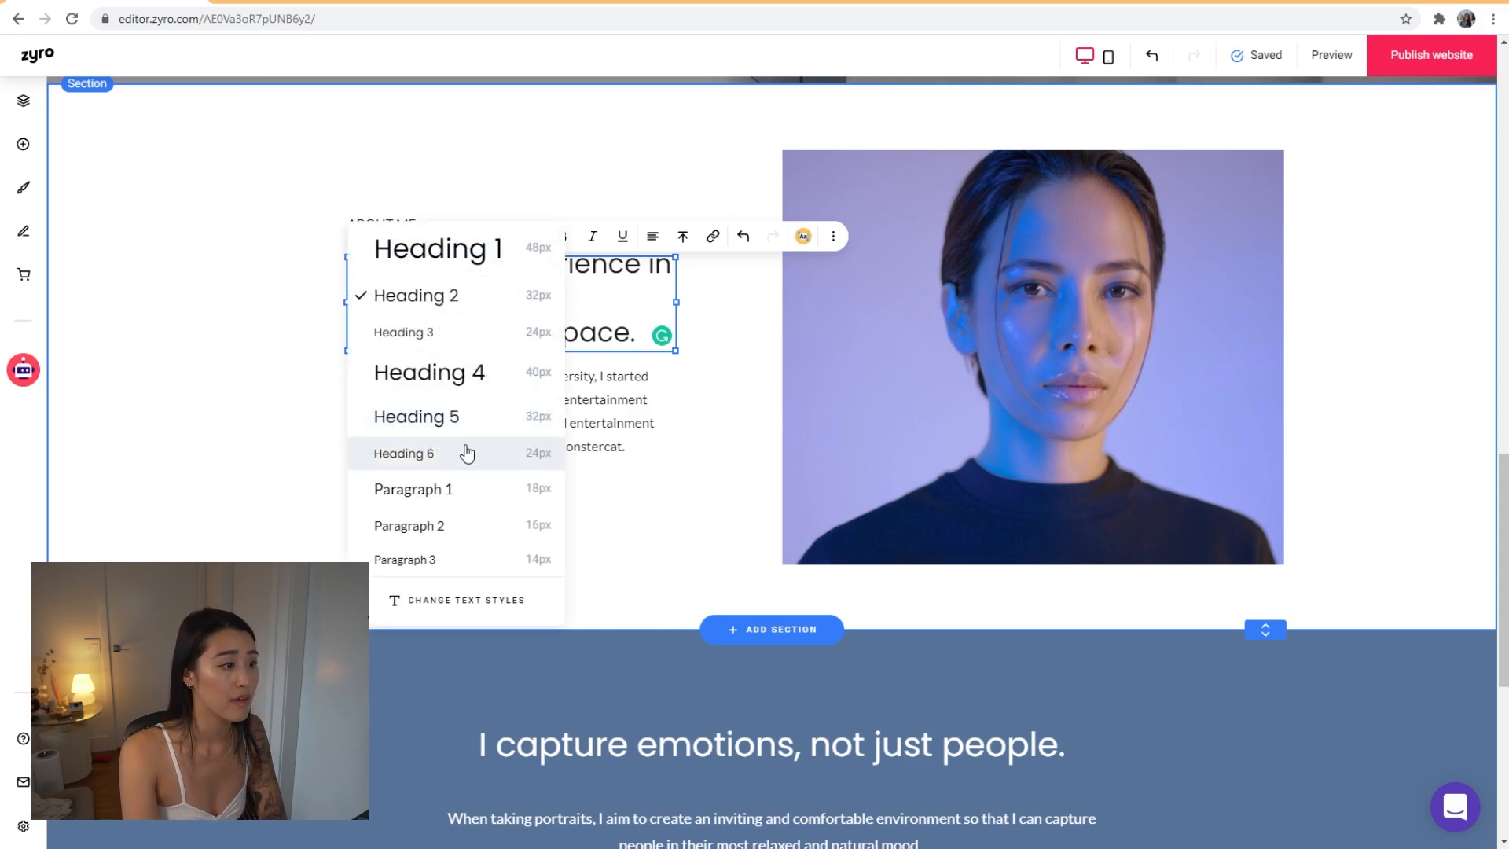
left_click(497, 601)
left_click(126, 397)
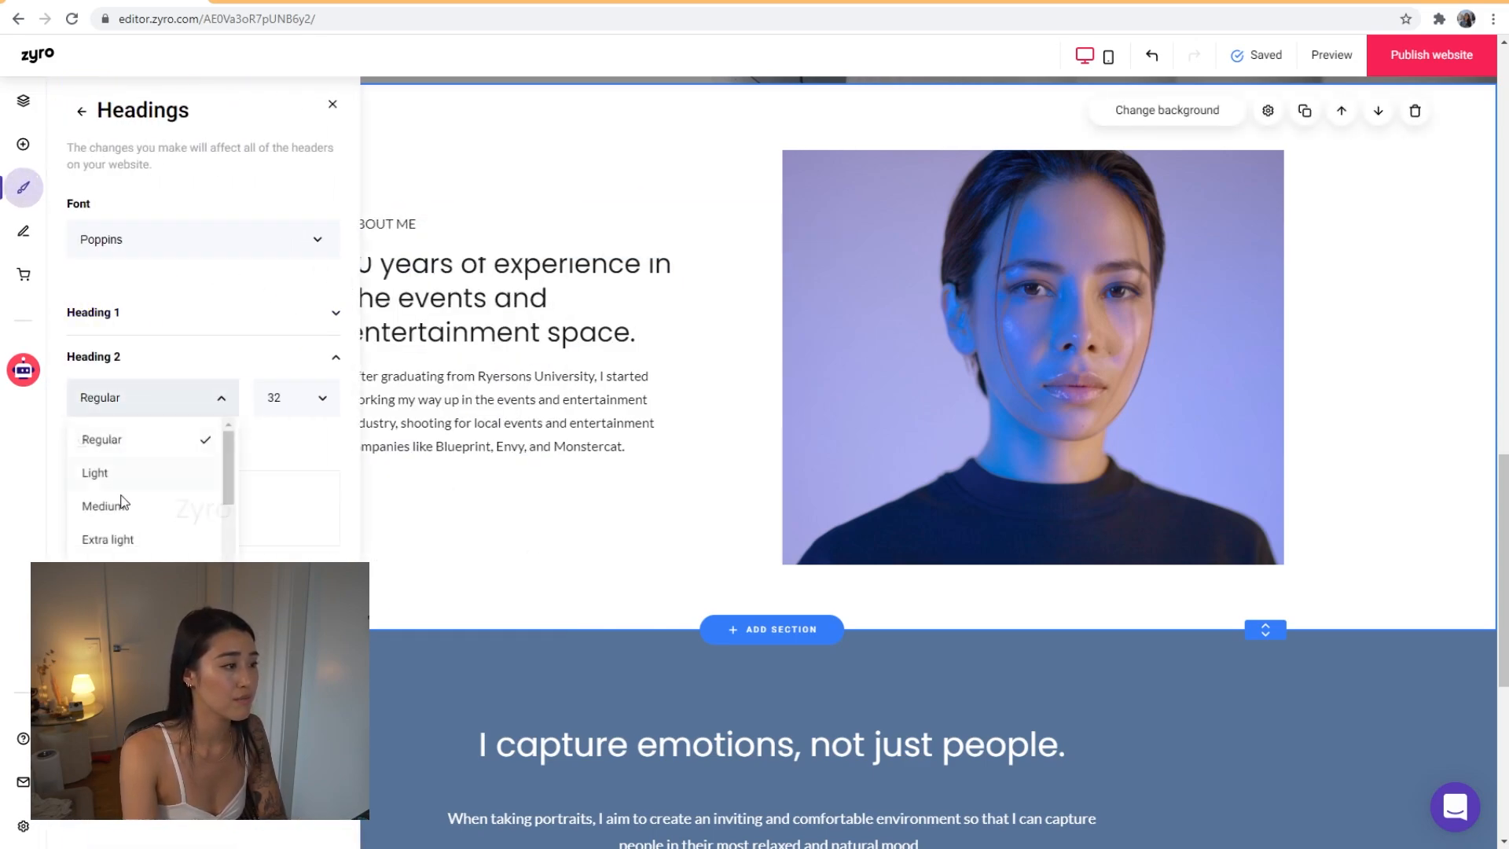
scroll(122, 481, "down", 2)
left_click(102, 437)
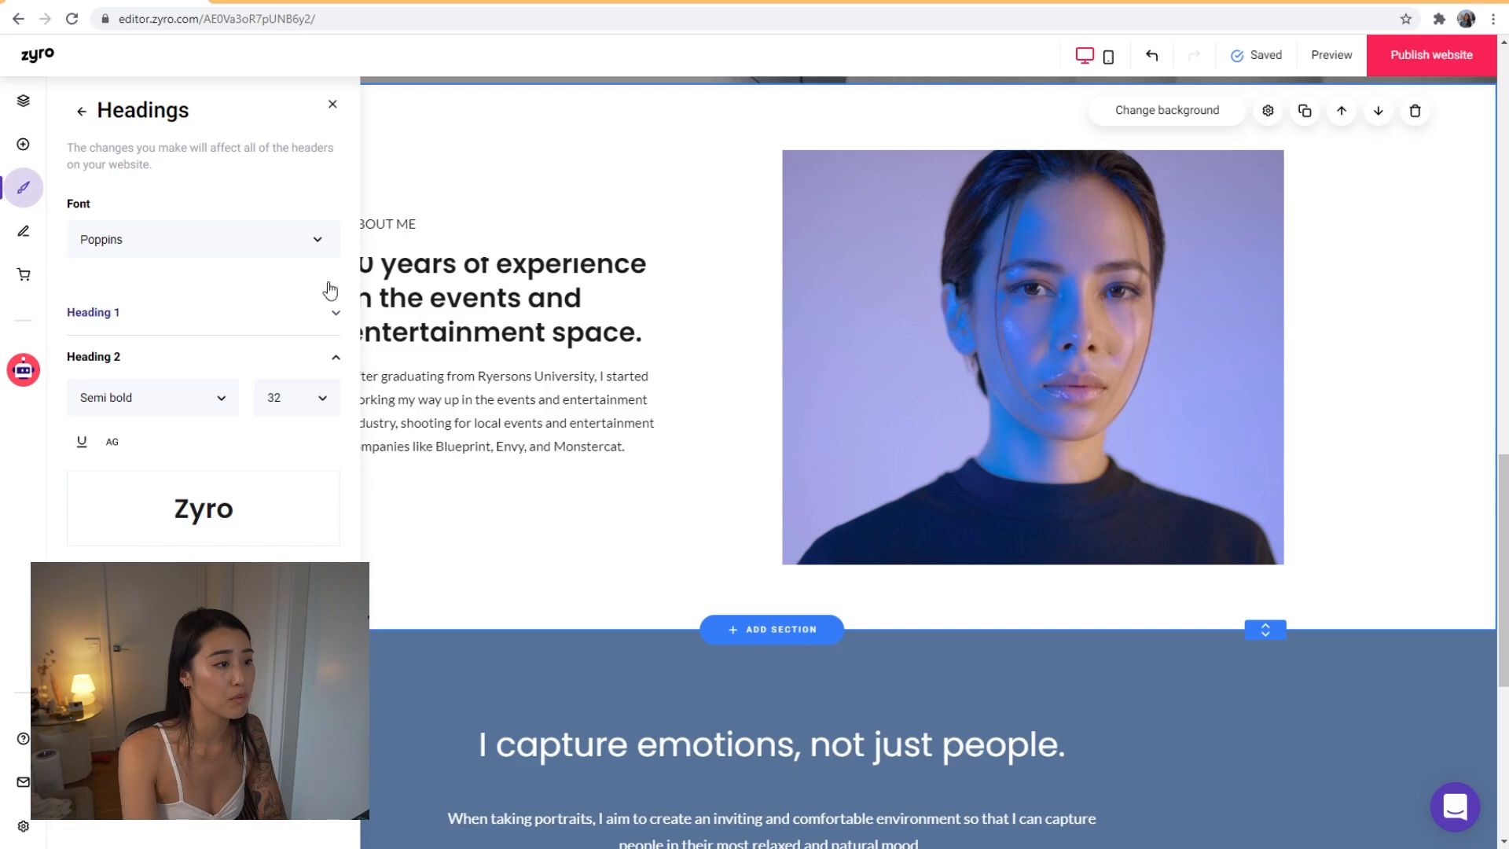
left_click(691, 334)
Move the About paragraph further down and extend the heading's text box so the larger heading has room
left_click_drag(503, 400, 503, 454)
left_click(507, 320)
left_click_drag(509, 352, 516, 380)
left_click(553, 235)
left_click(566, 279)
Replace the first placeholder image in the blue portrait section with the website image of the woman in a blue sweater
scroll(498, 374, "down", 5)
left_click(394, 569)
left_click(346, 376)
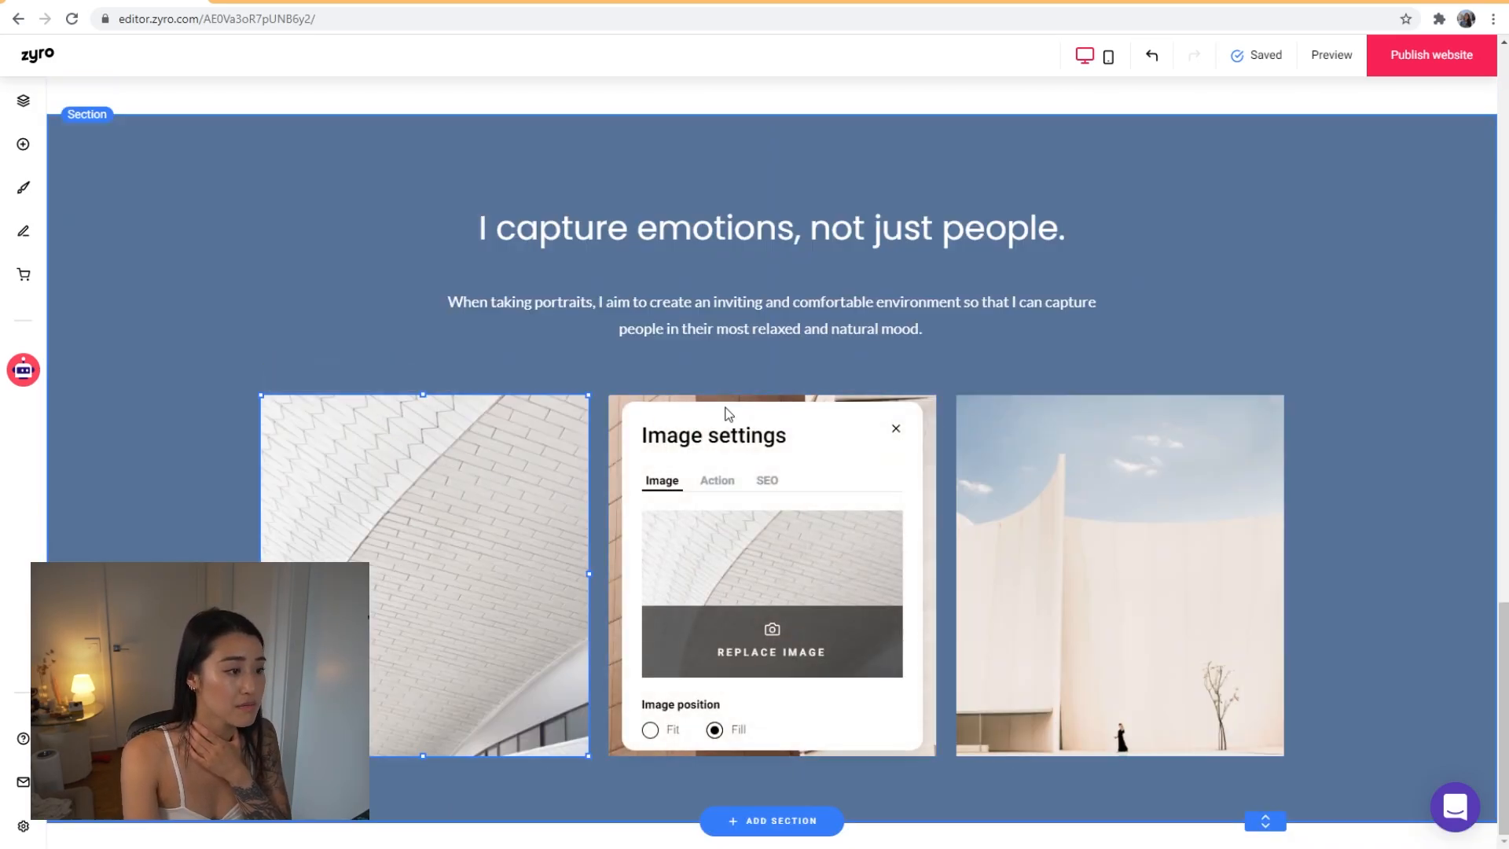
left_click(838, 660)
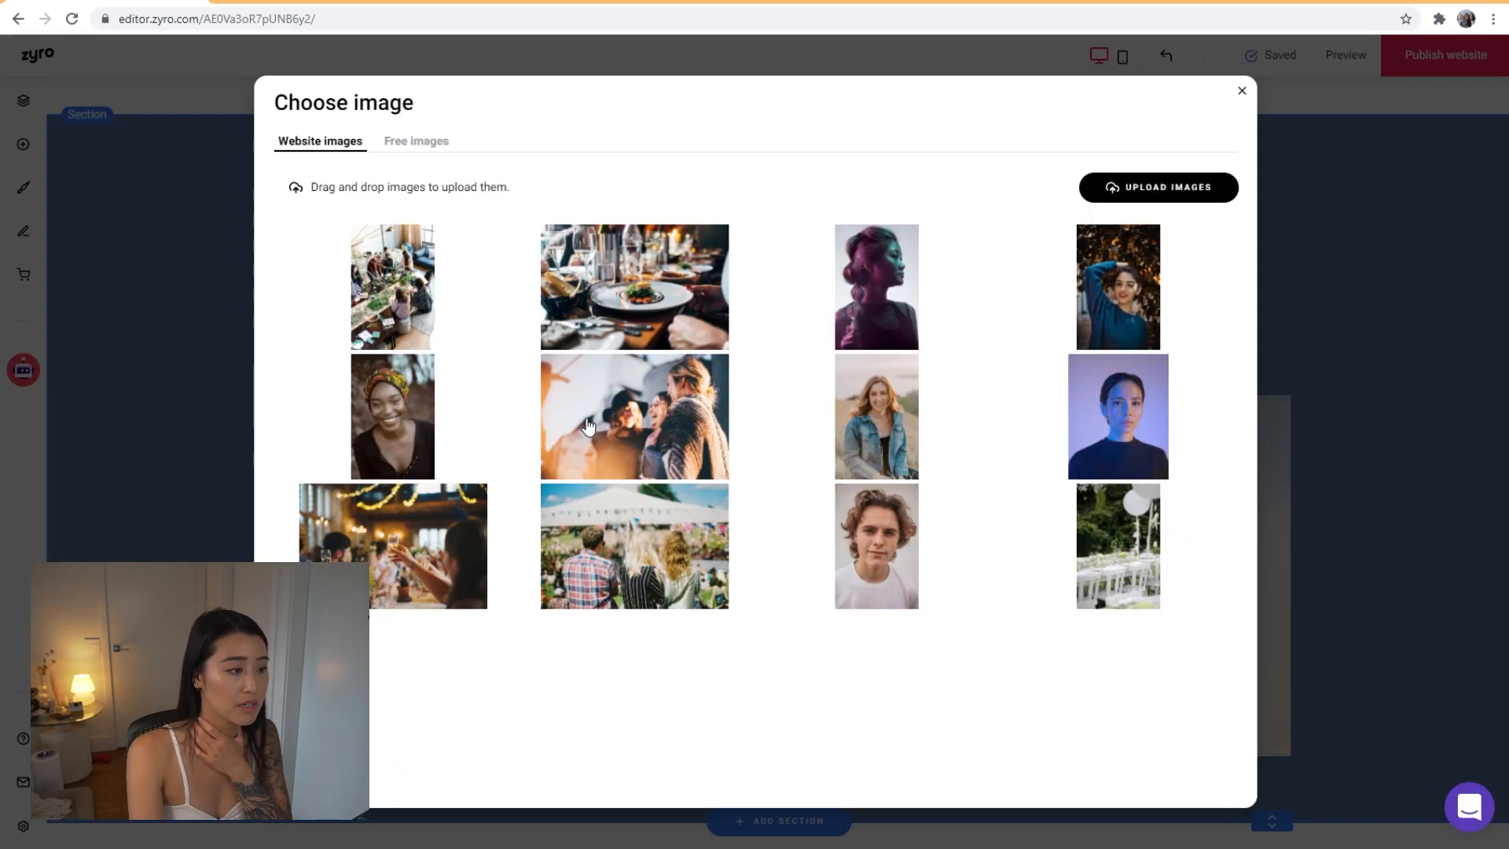
left_click(393, 414)
Set the first portrait's alt text to "Autumn smiling girl photoshoot shot by Vancouver Photographer"
left_click(768, 483)
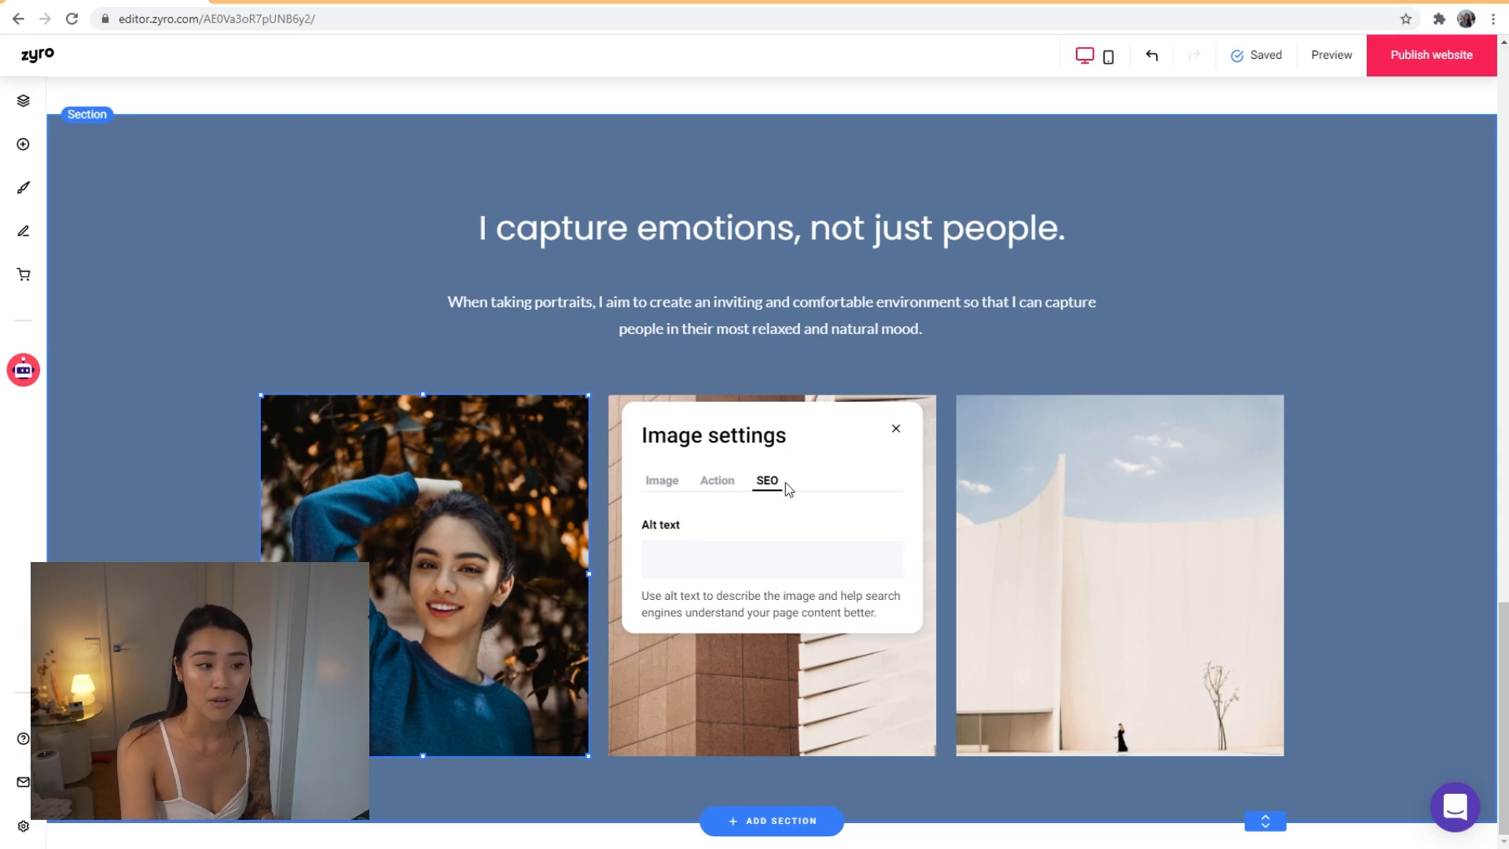
left_click(729, 560)
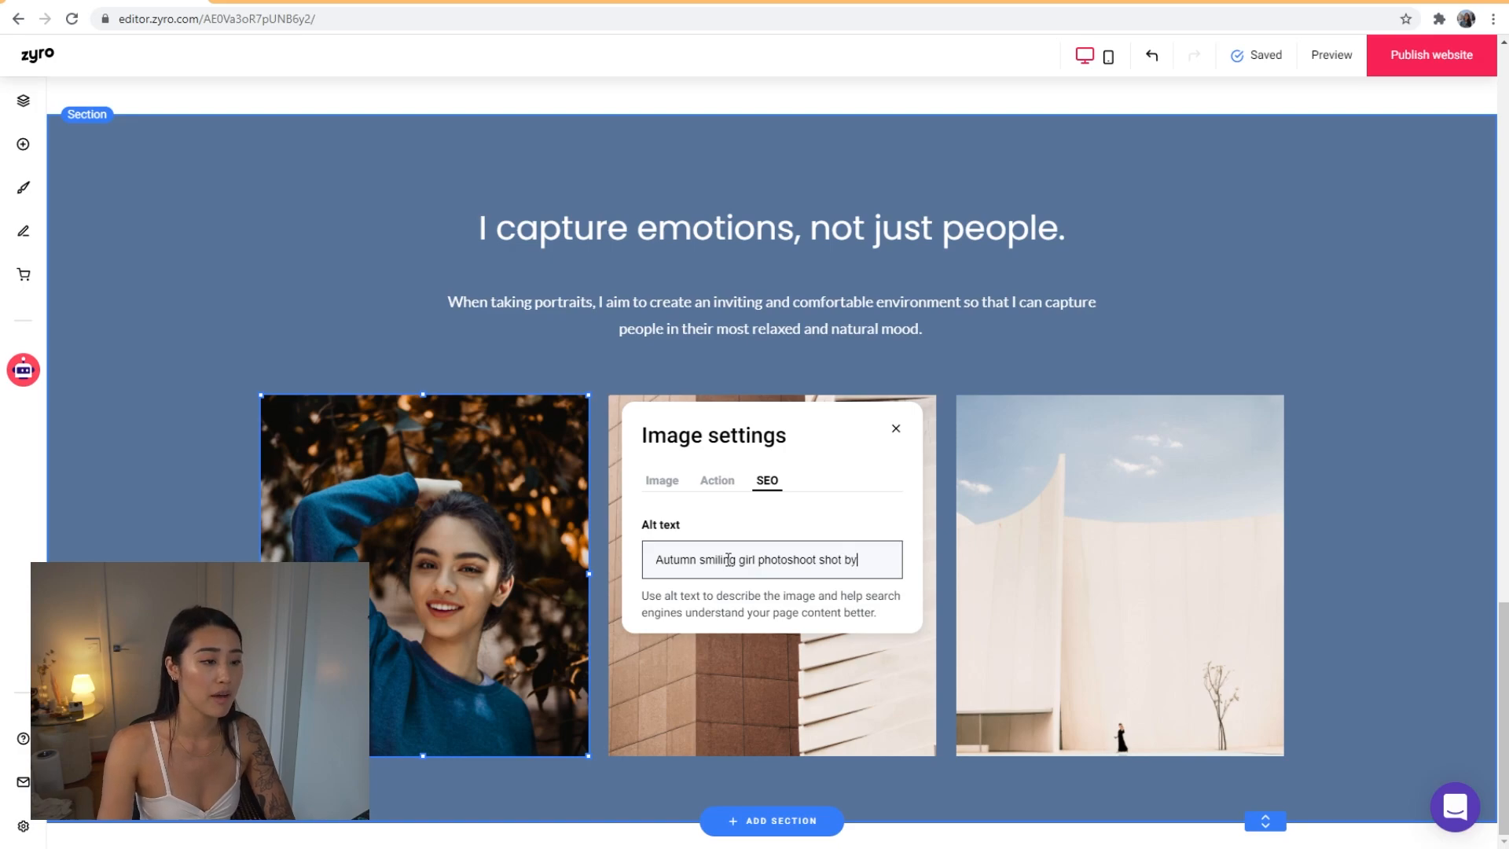
type("ouver")
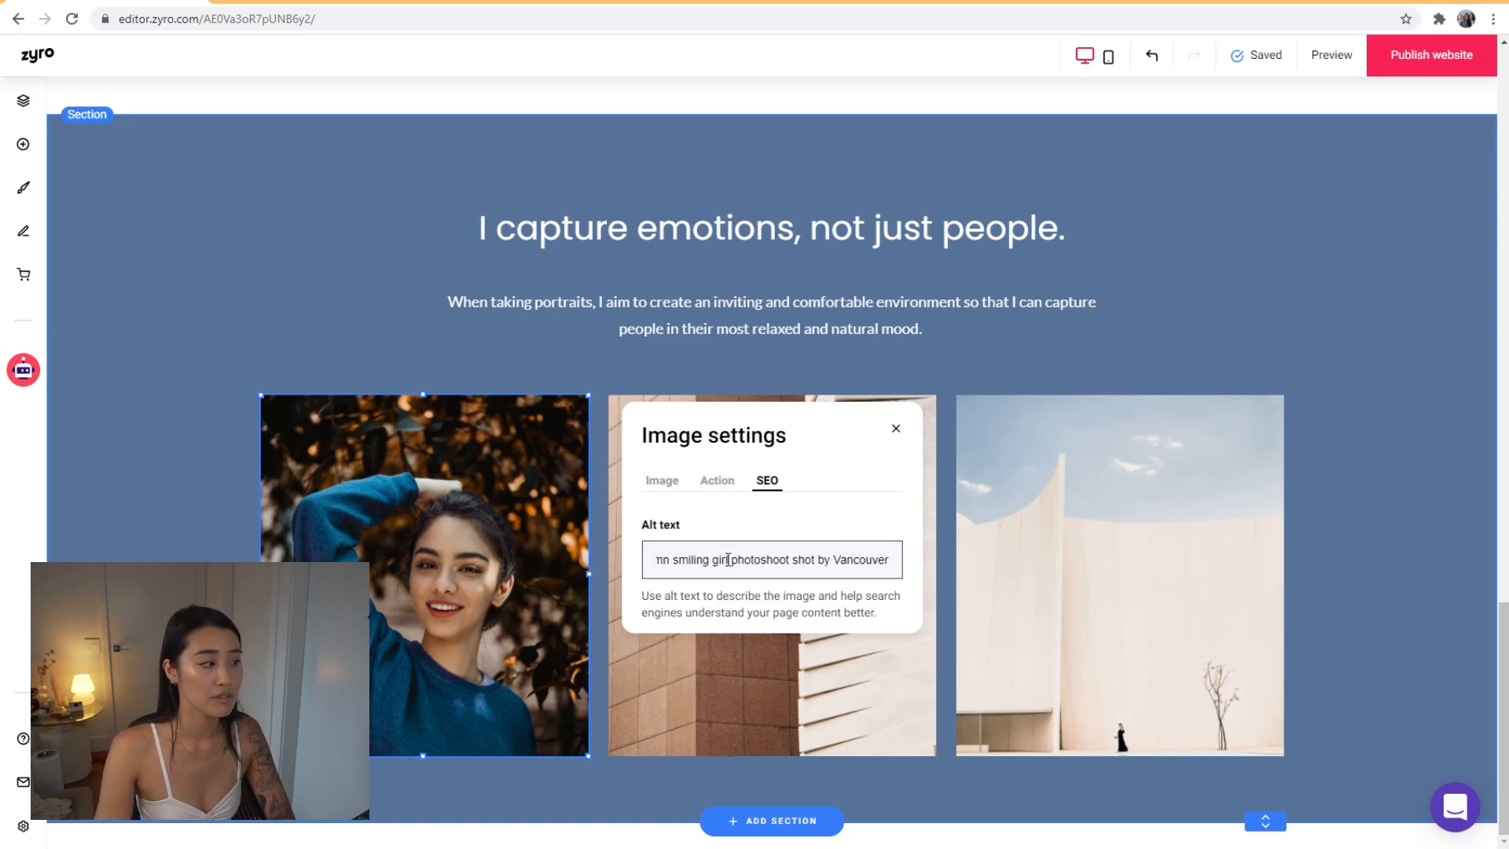
type(" Photogr")
key("BackSpace")
key("BackSpace")
key("BackSpace")
type("ographer")
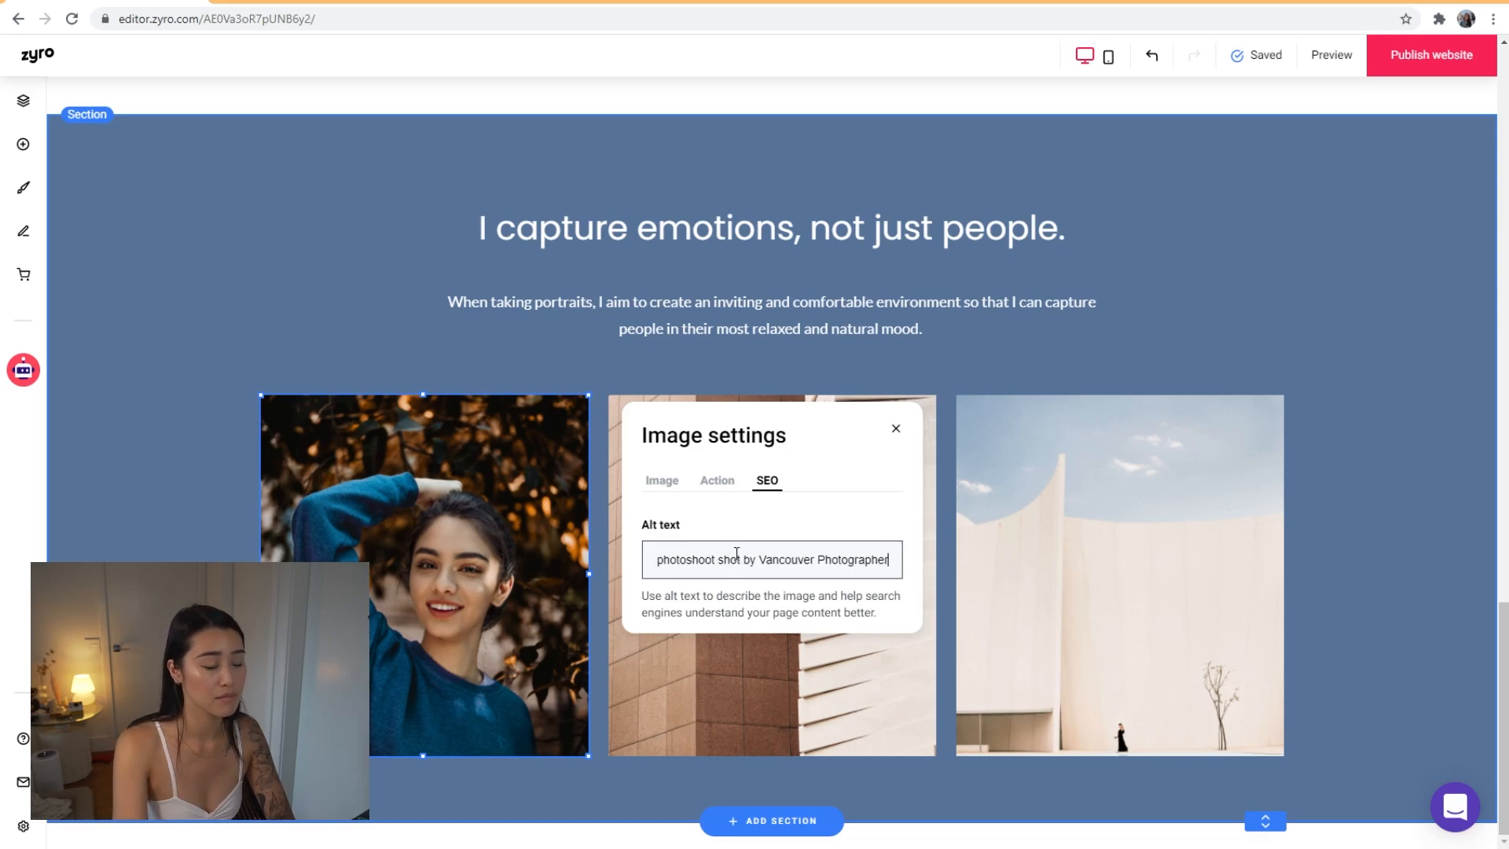
Set the alt text of the middle denim-jacket portrait to "smiling happy summer photoshot professionally shot by vancouver photographer"
type("n")
type("g happ")
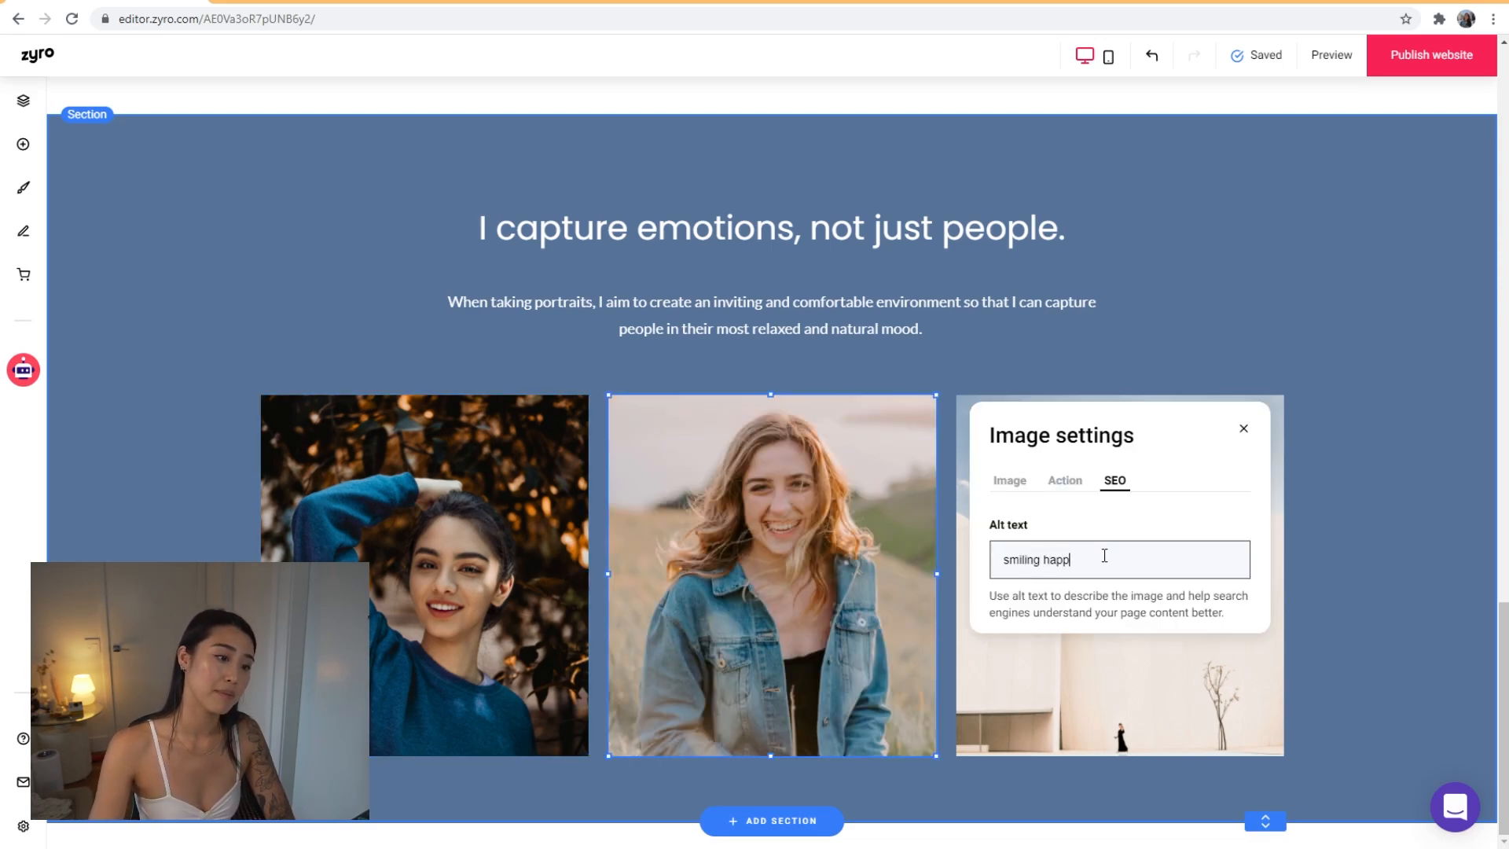
type("y summer photoshot ")
type("professionally shot by ")
type("vancouver photographer")
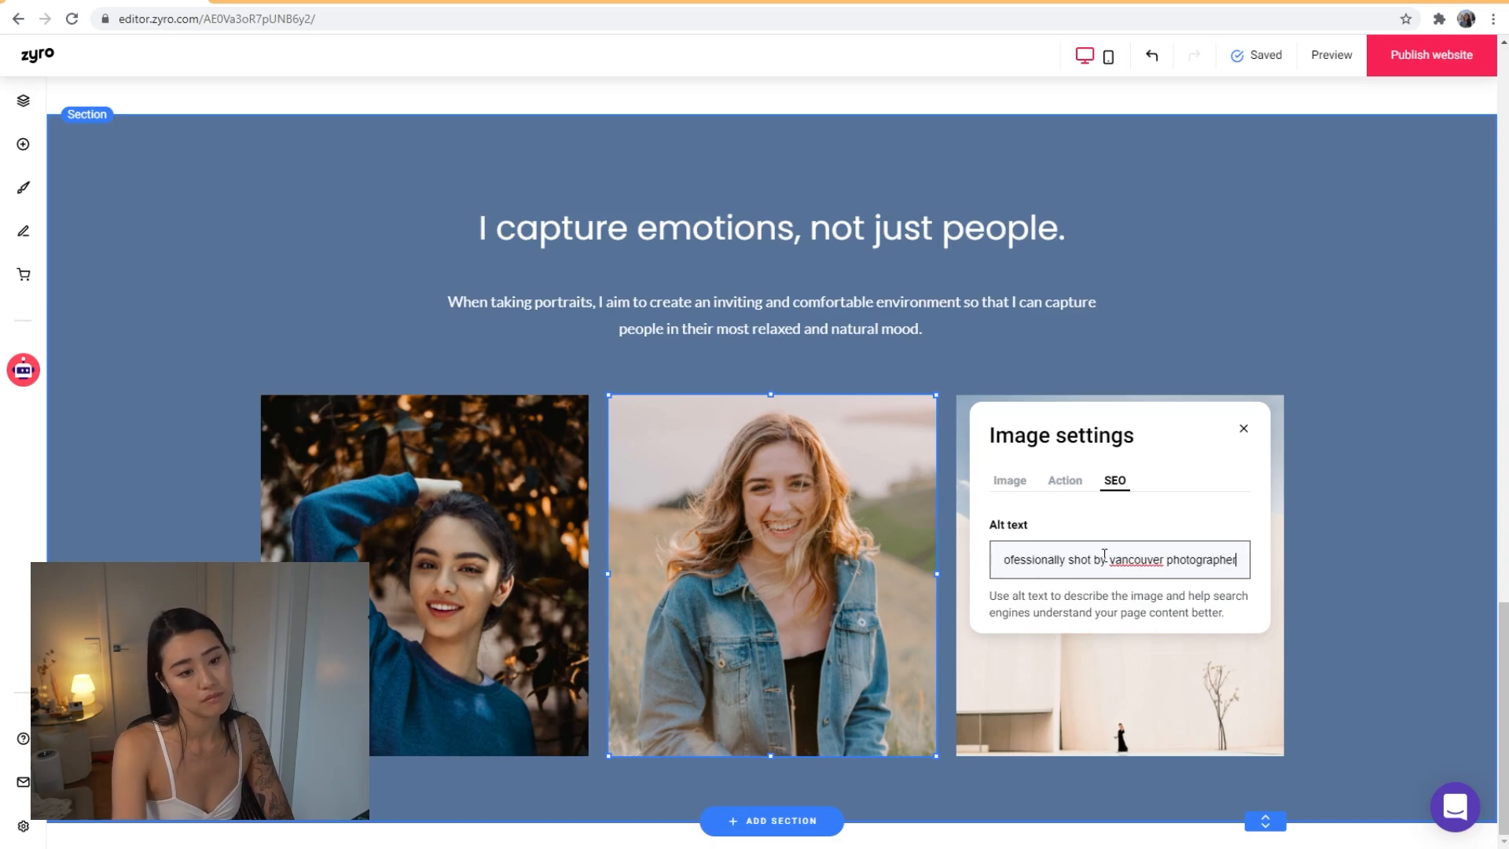
left_click(1334, 602)
Replace the third placeholder image in the portrait section with the website image of the smiling woman in a patterned headscarf
left_click(1200, 587)
left_click(1052, 385)
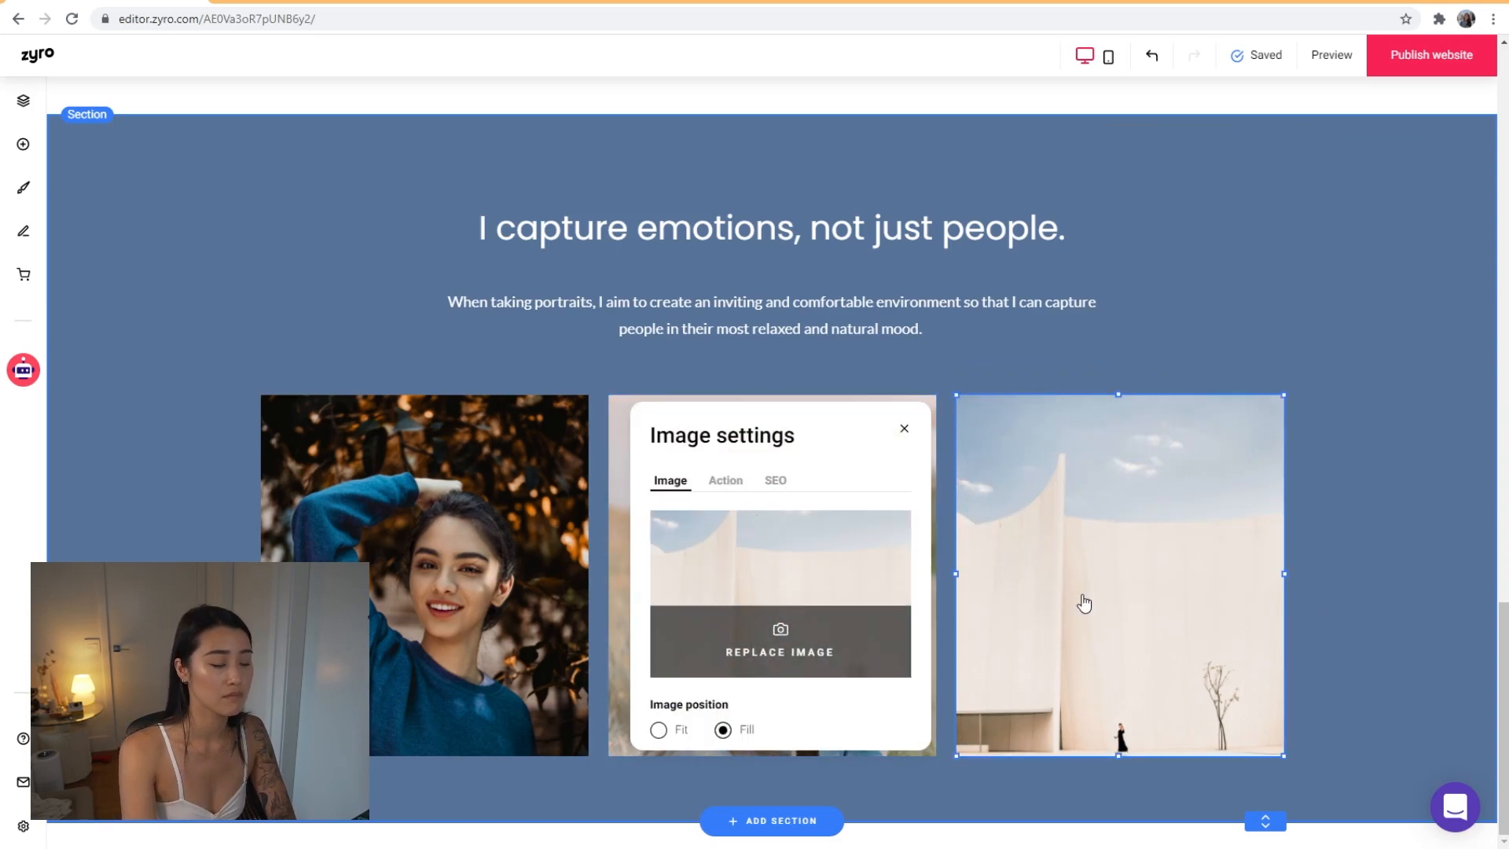
left_click(792, 641)
left_click(429, 408)
left_click(1113, 565)
Set the third portrait's alt text to "Happy smiling woman professionally shot by Vancouver photographer"
left_click(777, 481)
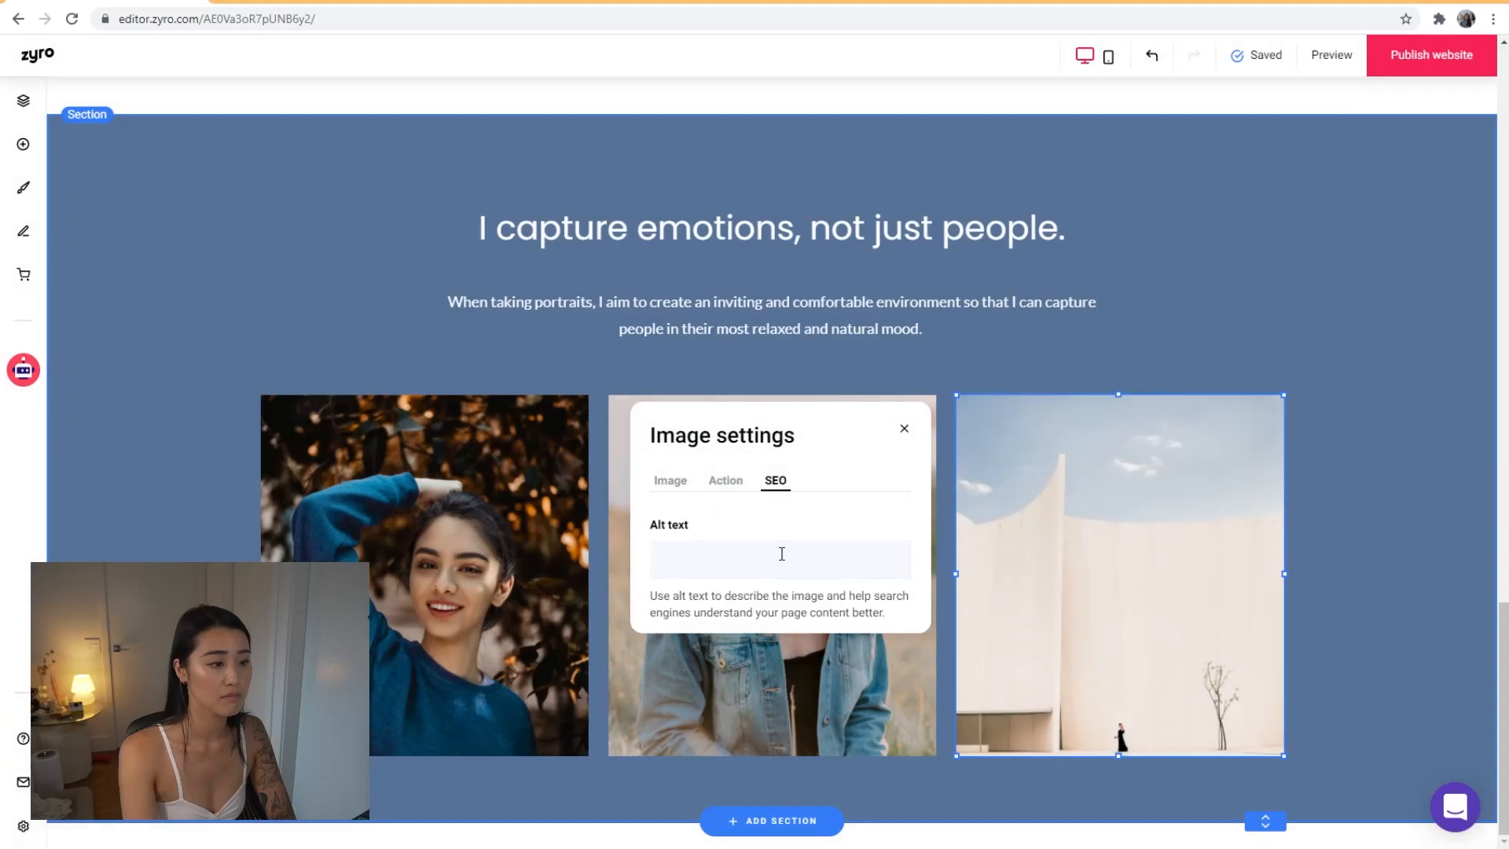
left_click(781, 554)
type("Happy smiling woman")
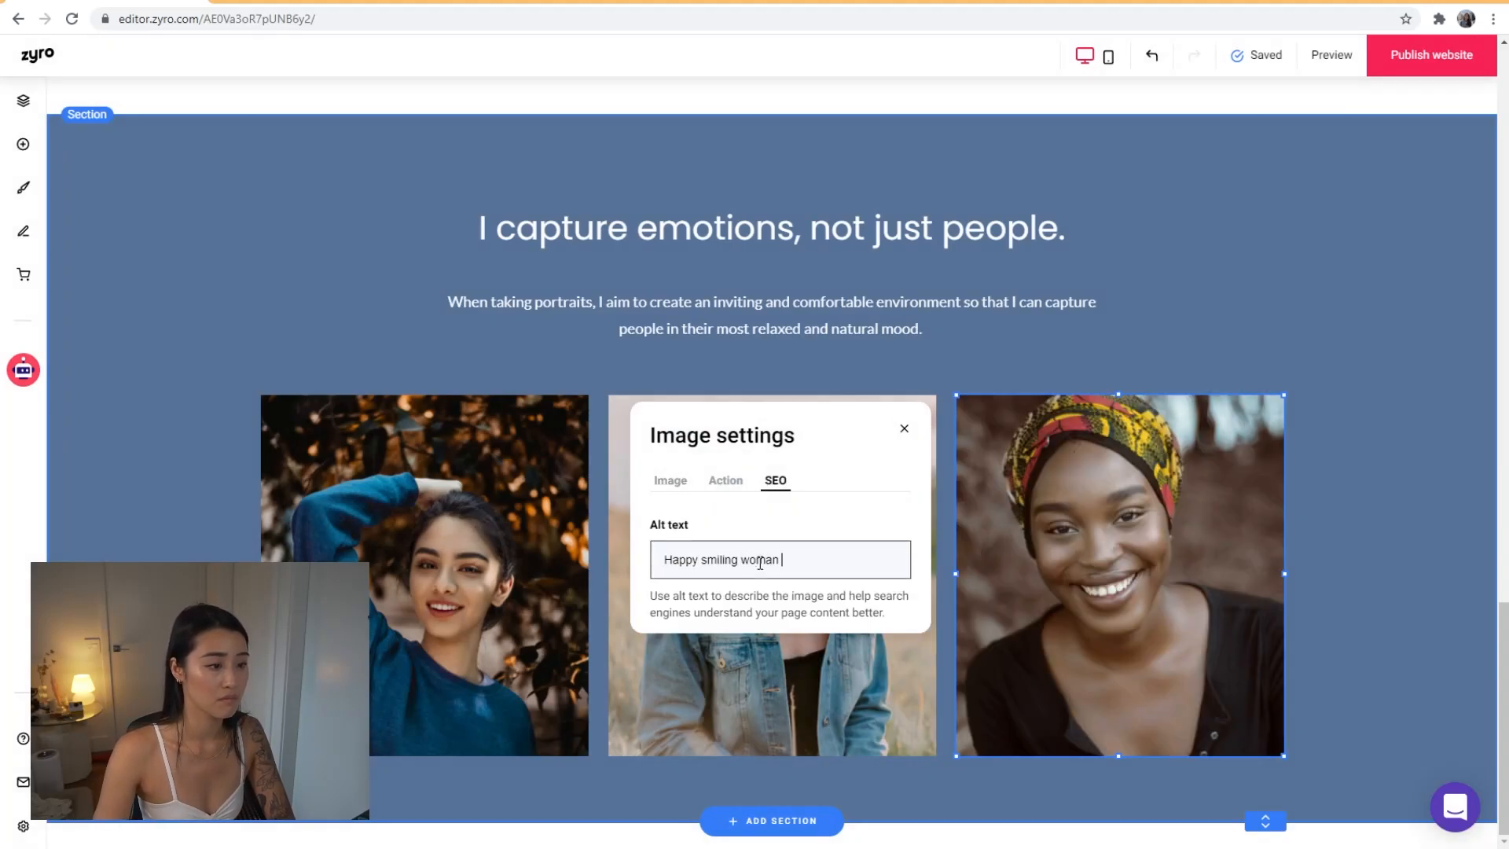
type(" professionally shot by Vancouver photographer")
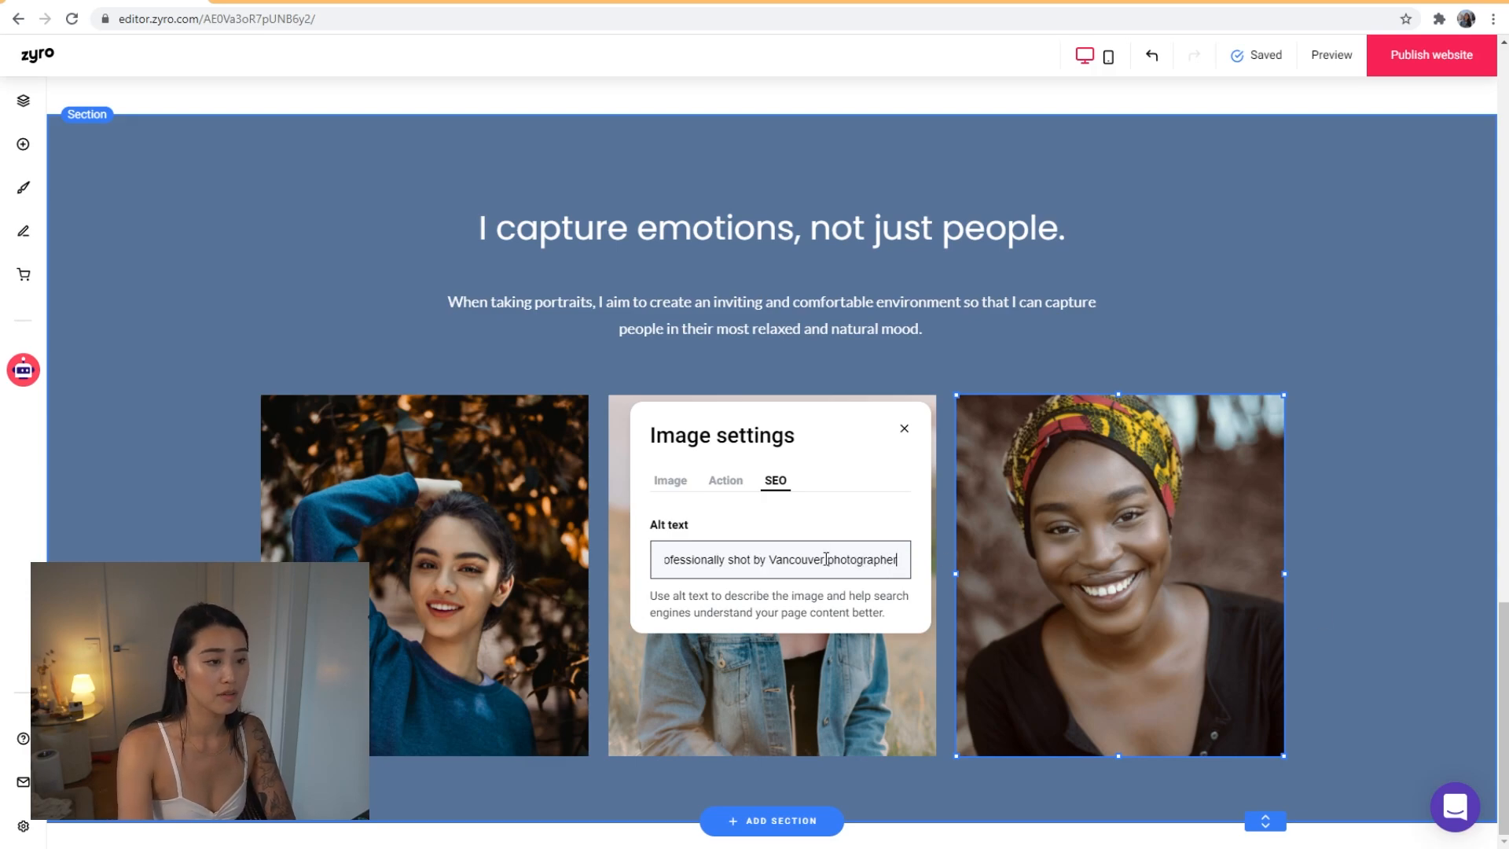
left_click(1371, 608)
Change the portrait section's background to the custom dark navy colour #1B293C
left_click(1226, 149)
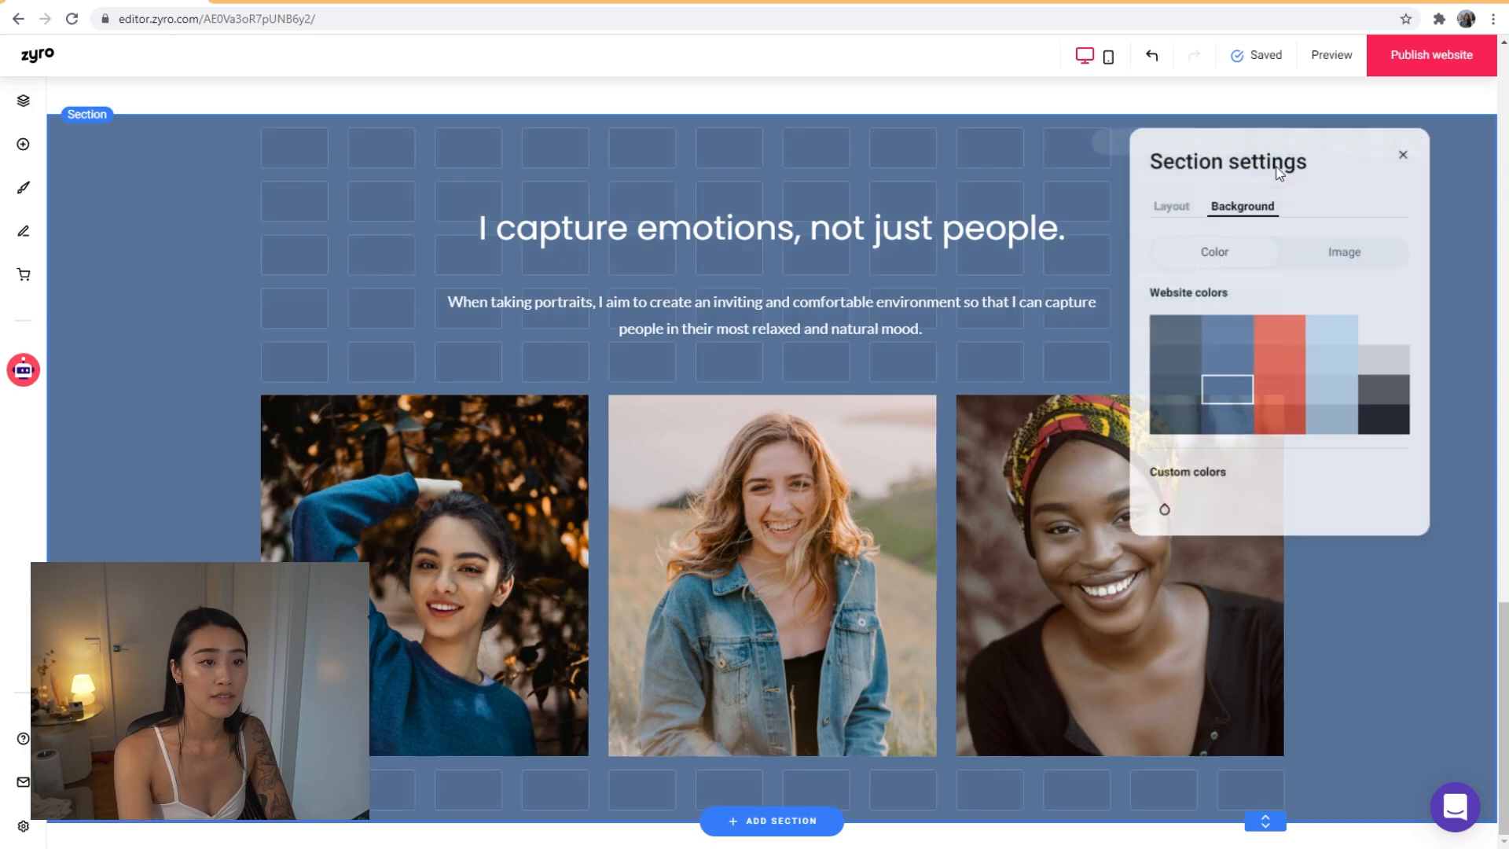
left_click(1173, 428)
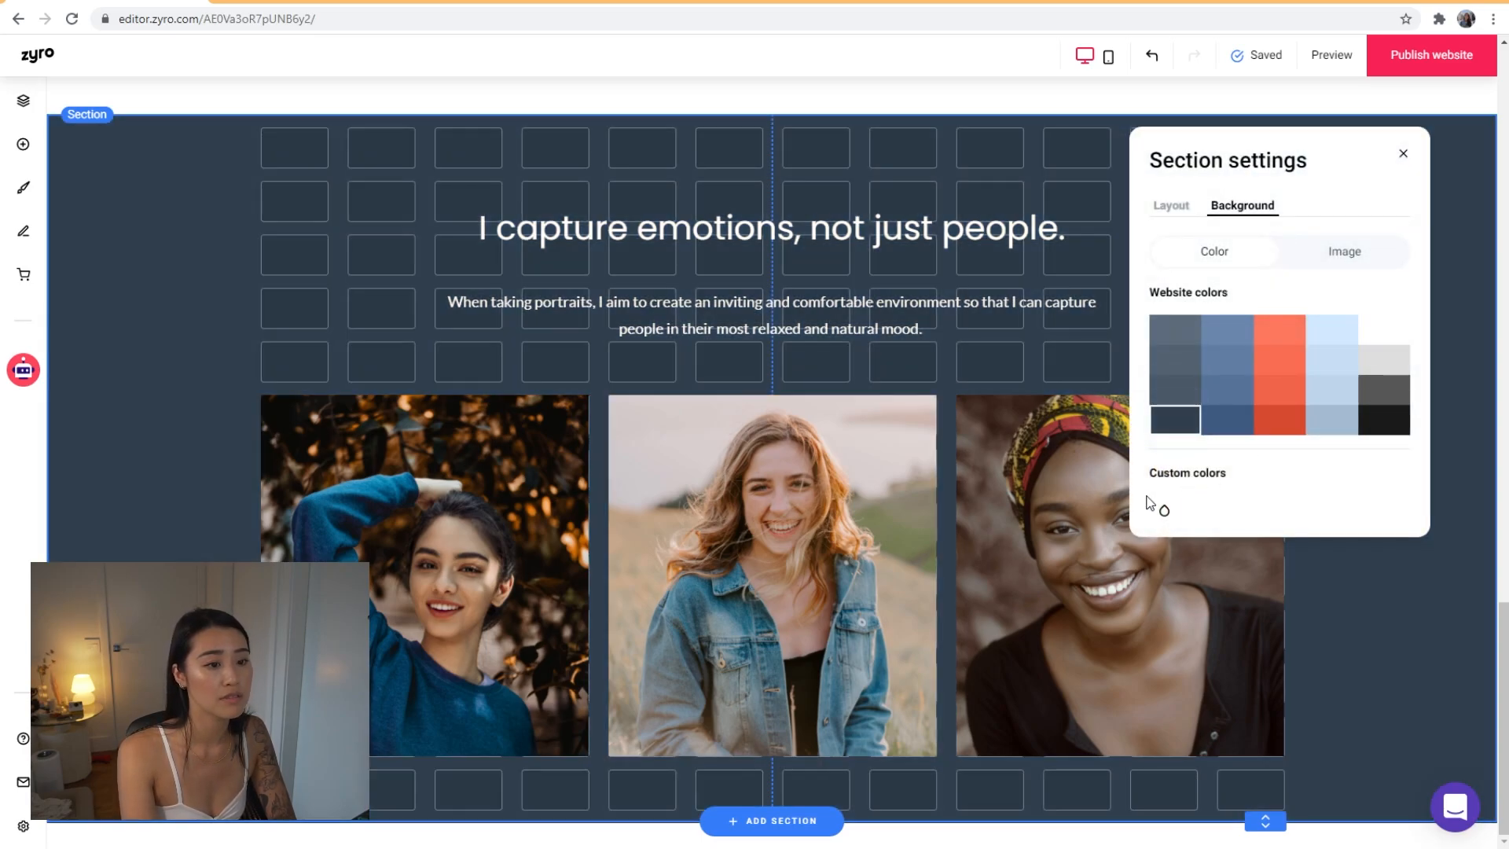
left_click(1164, 511)
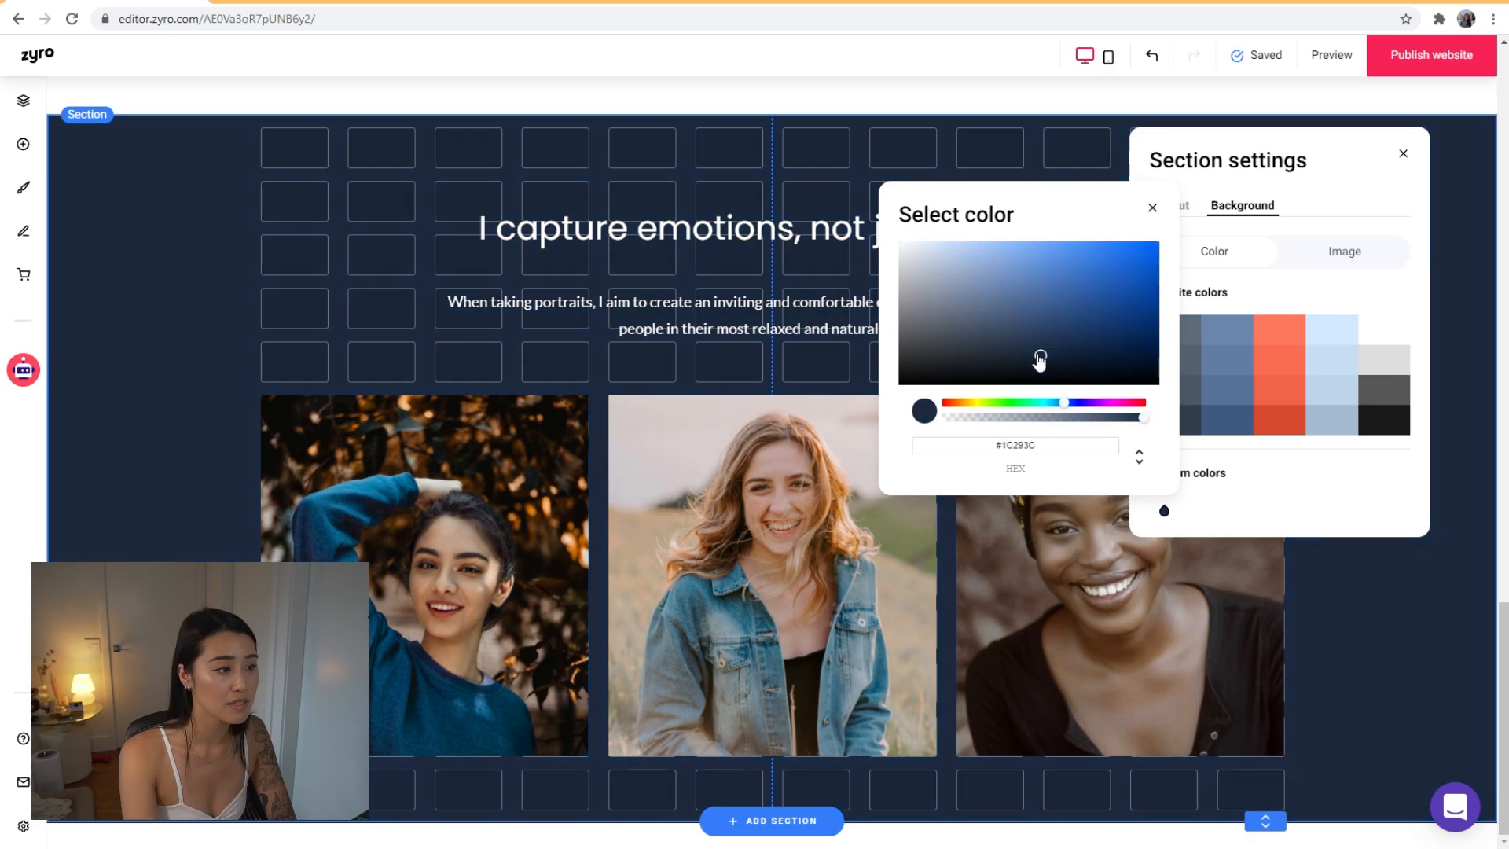
left_click(1042, 357)
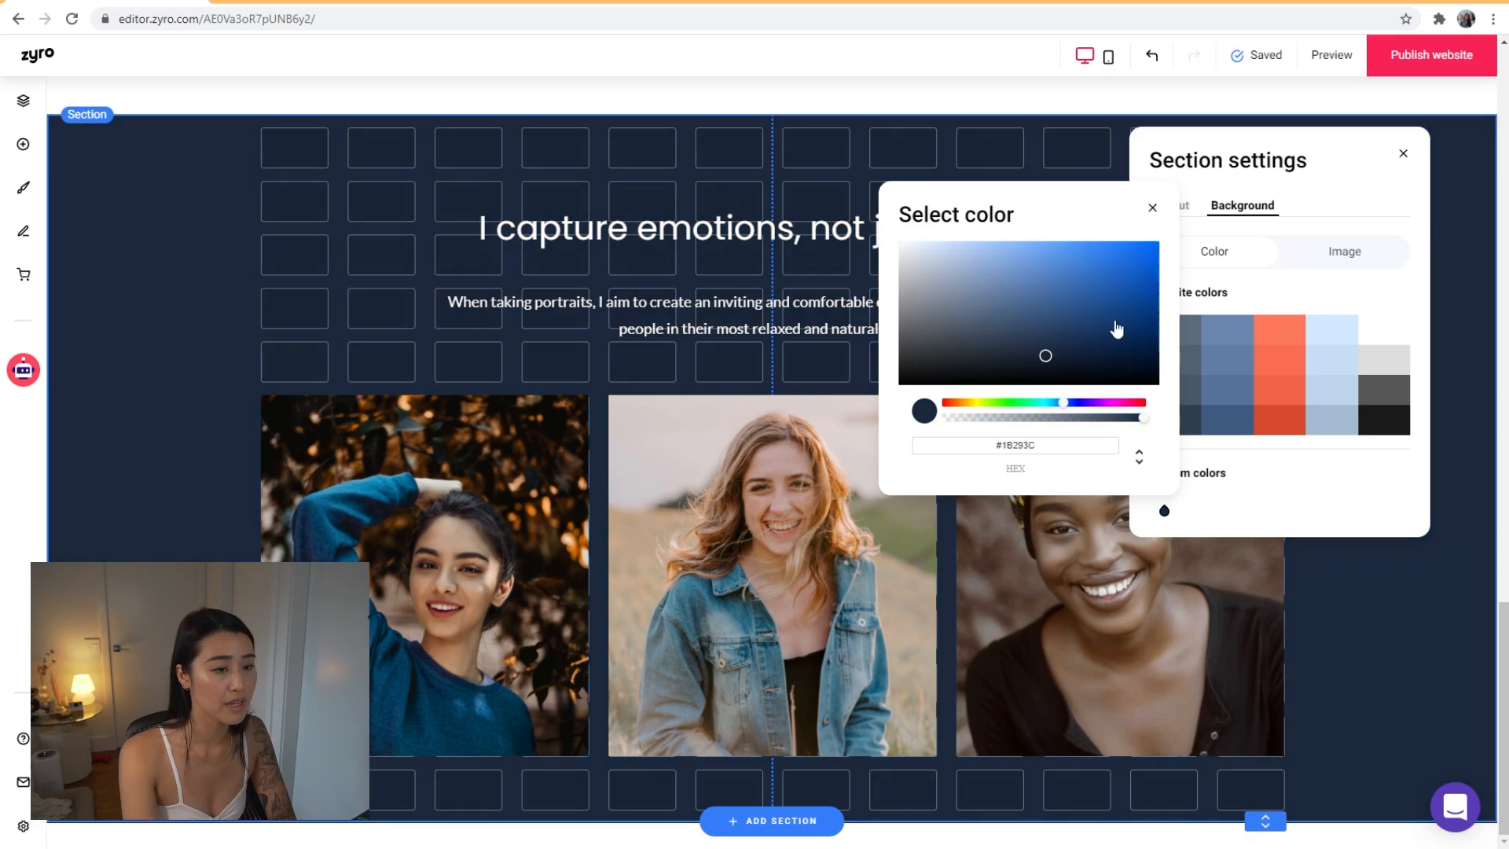
left_click(1403, 154)
Increase the height of the About Me section by extending its lower edge
scroll(1310, 436, "up", 6)
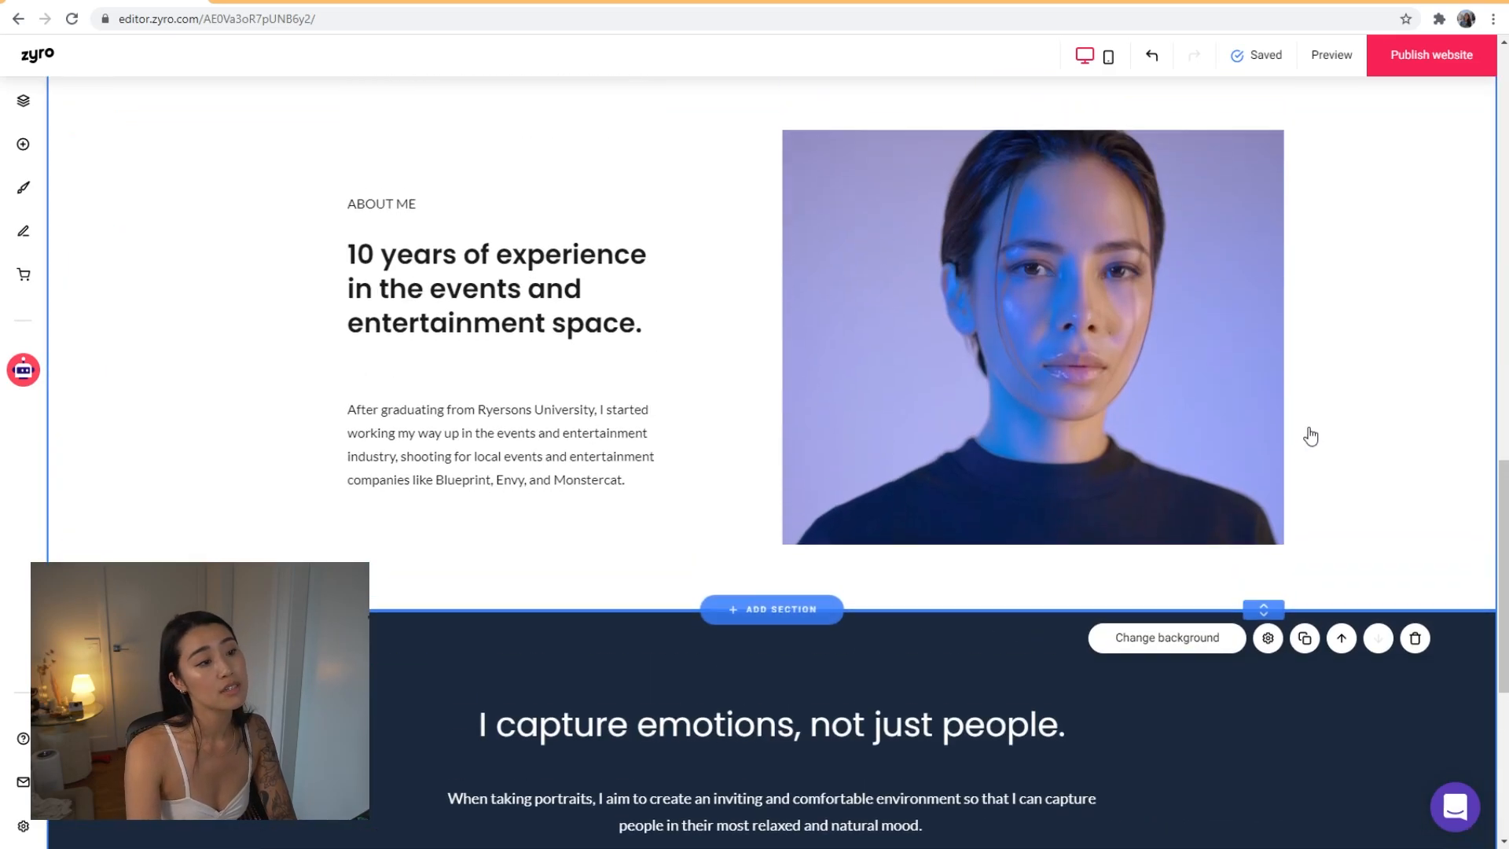
scroll(1289, 471, "up", 12)
scroll(1262, 497, "down", 8)
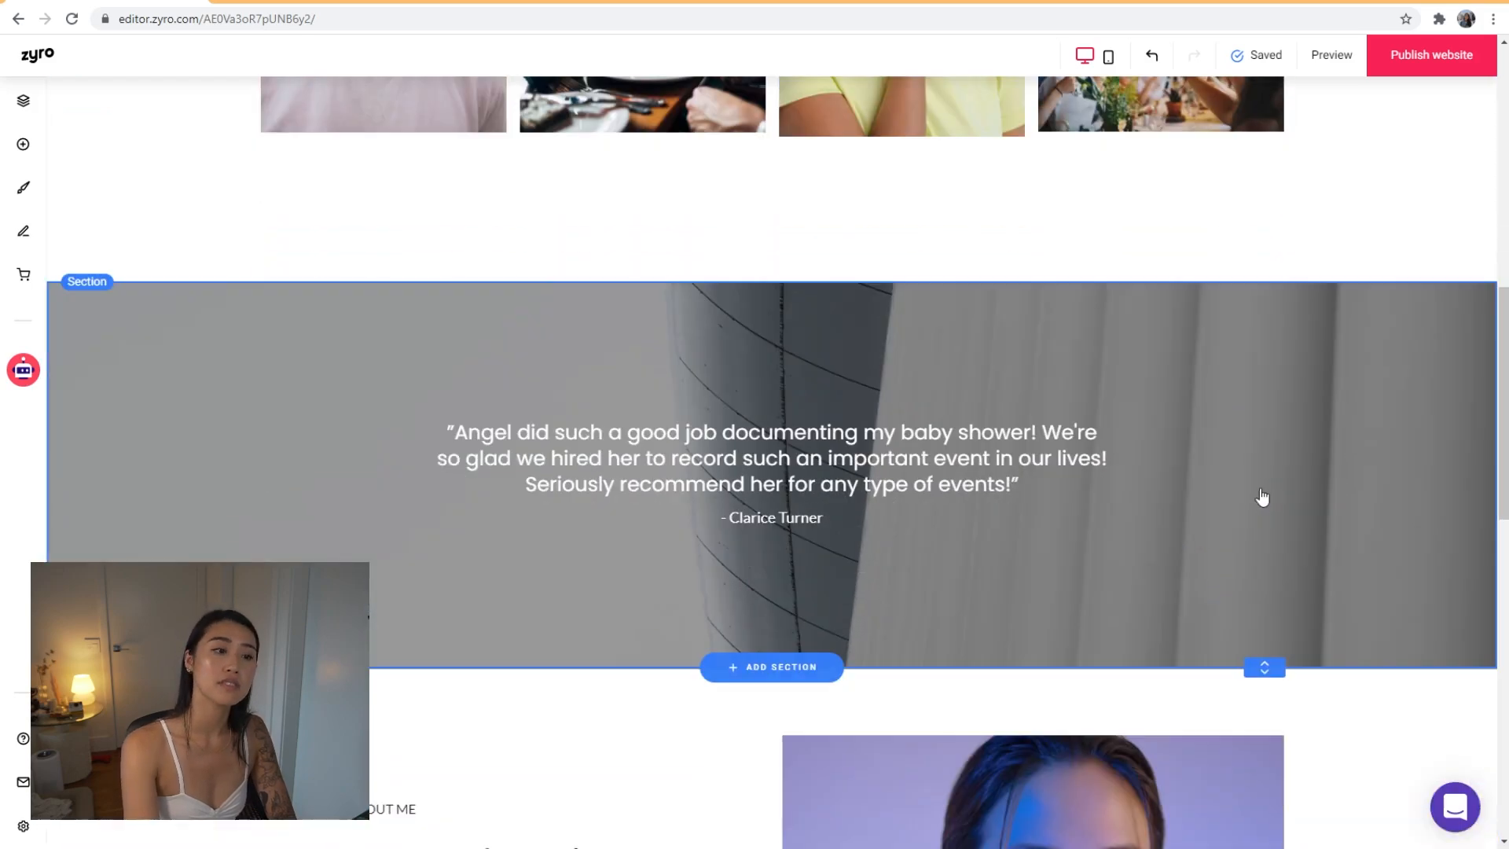
scroll(1261, 498, "down", 6)
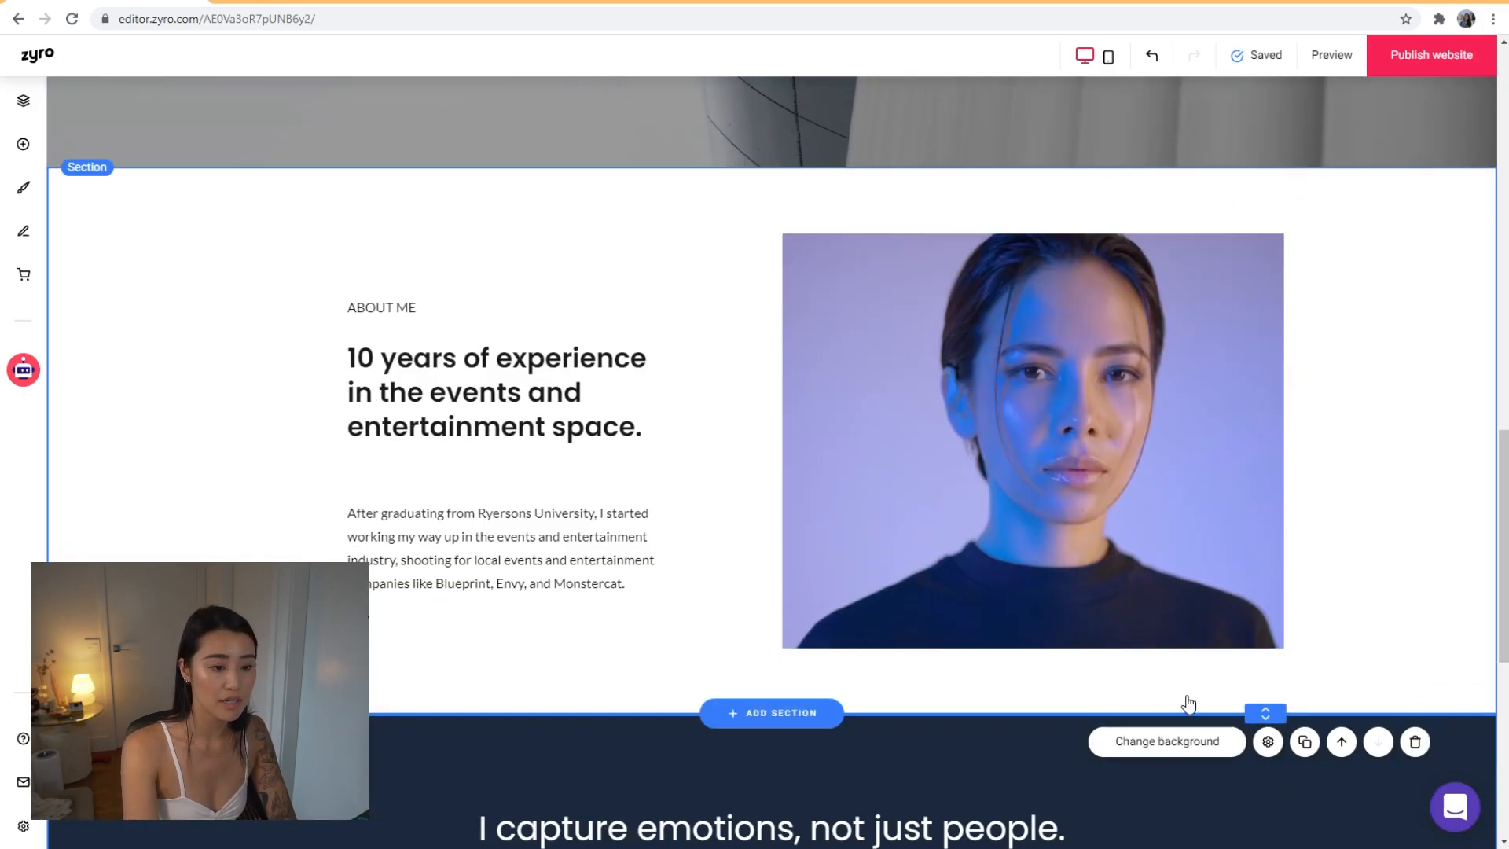
left_click_drag(1265, 712, 1273, 772)
left_click_drag(1275, 731, 1257, 660)
scroll(1069, 567, "up", 3)
scroll(1069, 567, "down", 2)
Move the About Me section's portrait, paragraph, heading and label slightly down within the taller section
left_click_drag(959, 462, 962, 514)
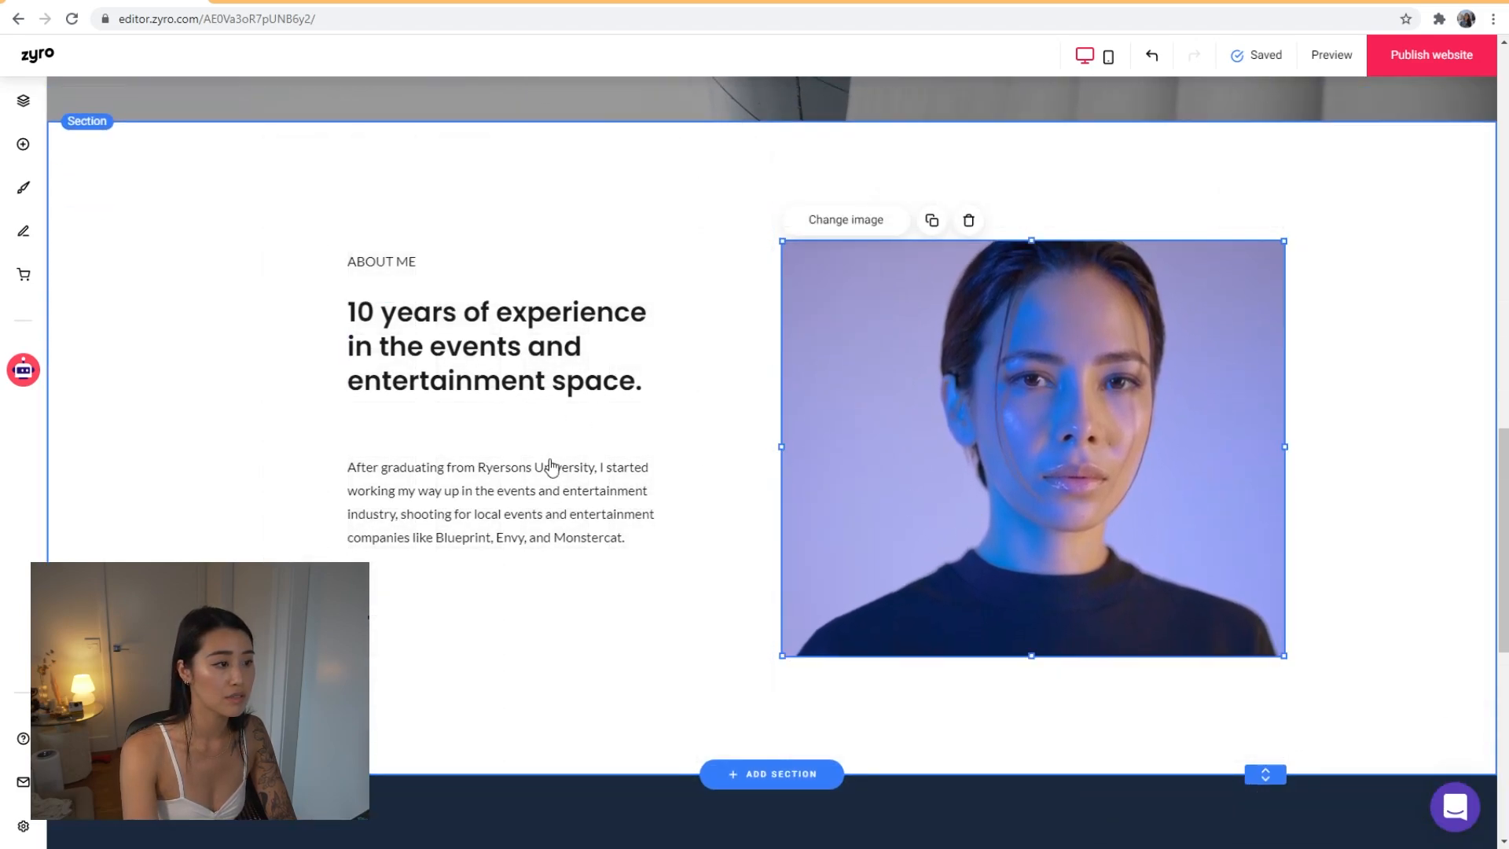
left_click_drag(566, 495, 566, 548)
left_click_drag(546, 366, 547, 421)
left_click_drag(428, 270, 308, 348)
Add a testimonial slider section with a customer photo beside the quote below the portrait section
scroll(550, 550, "down", 8)
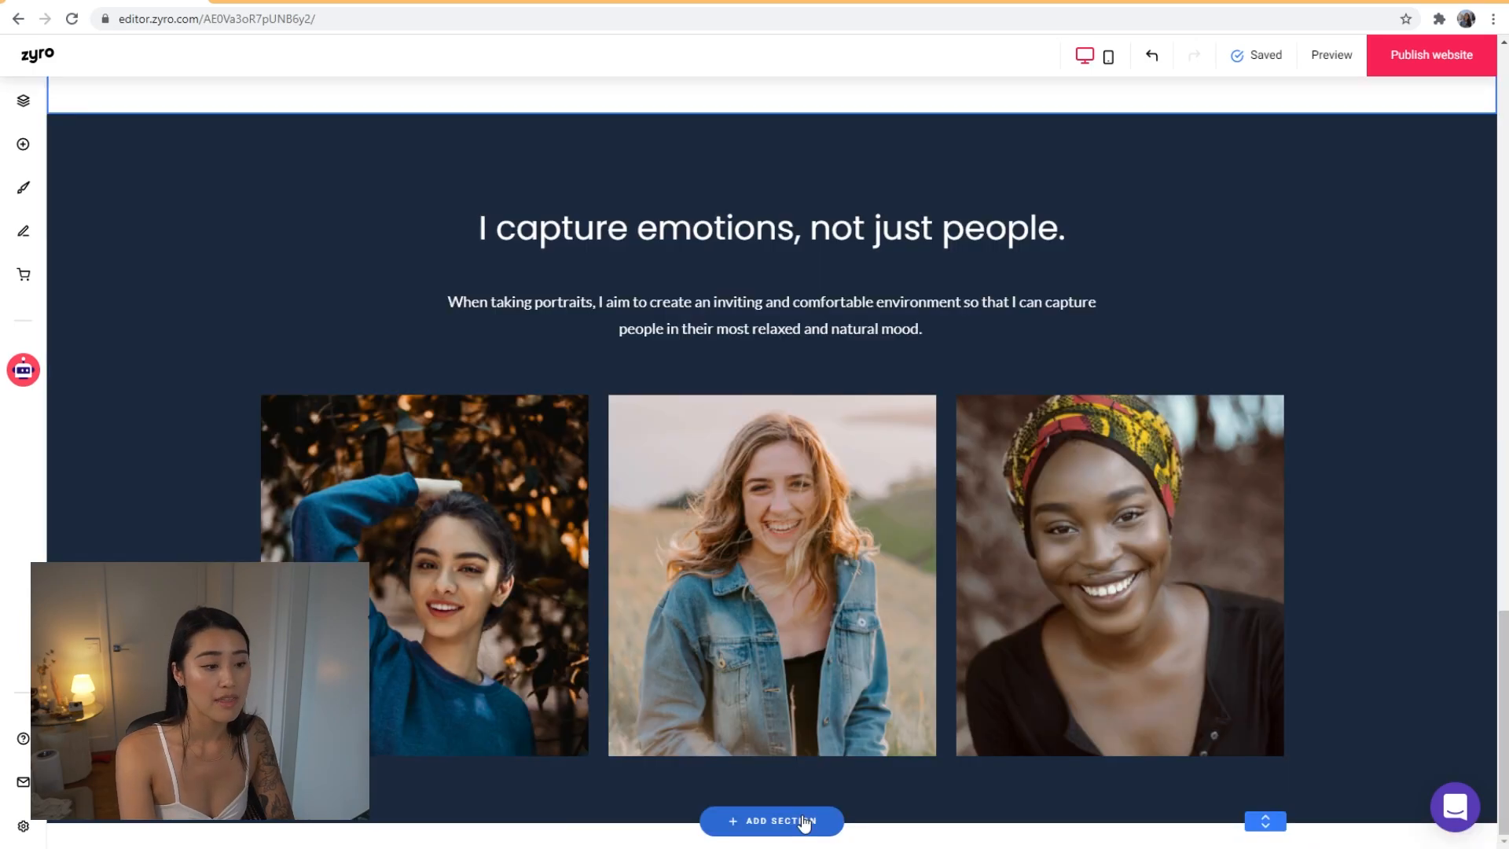
left_click(802, 818)
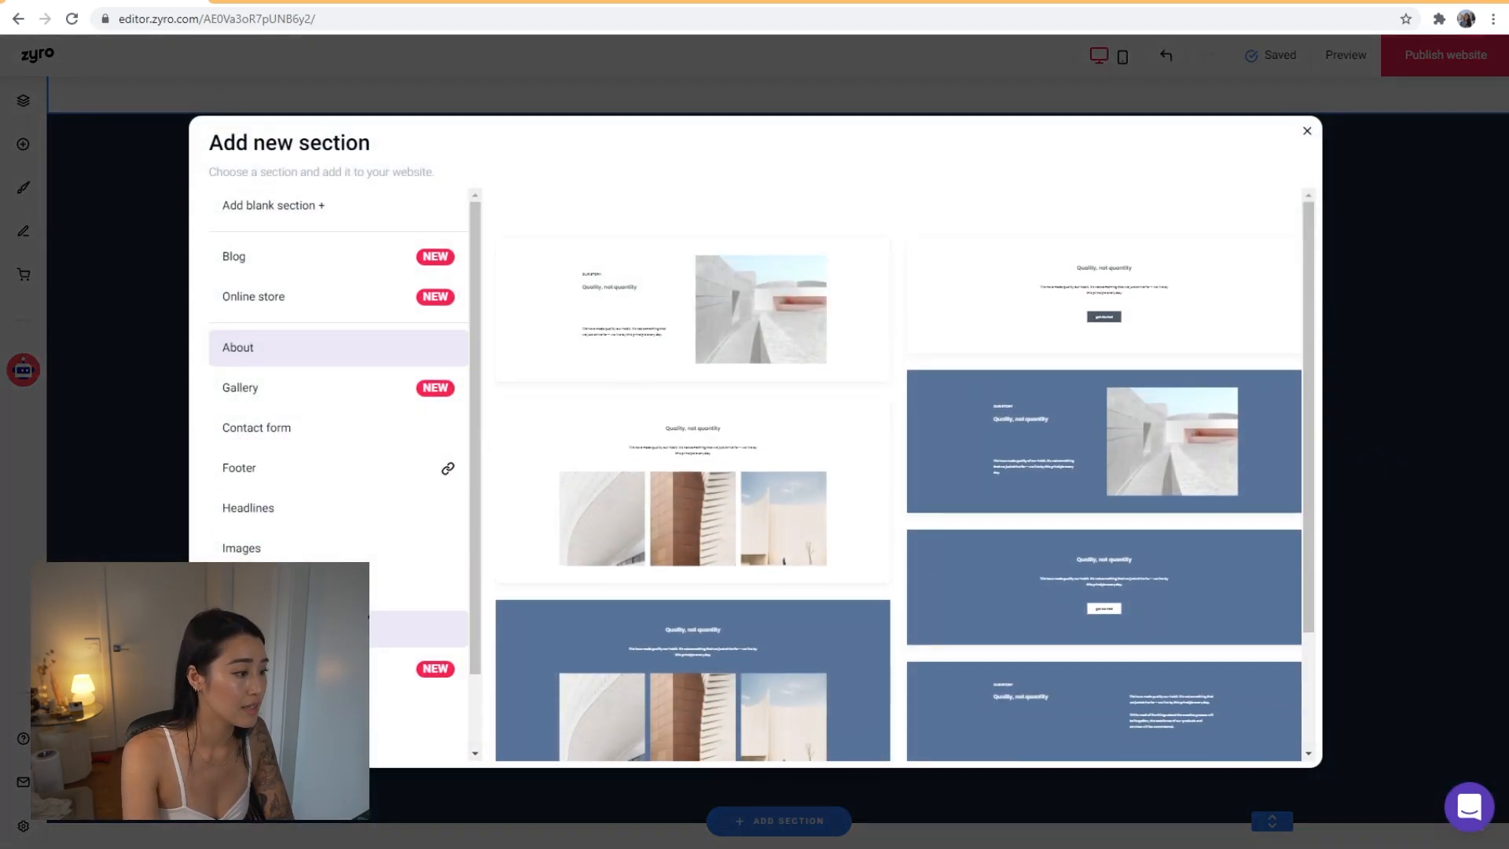
scroll(338, 471, "down", 1)
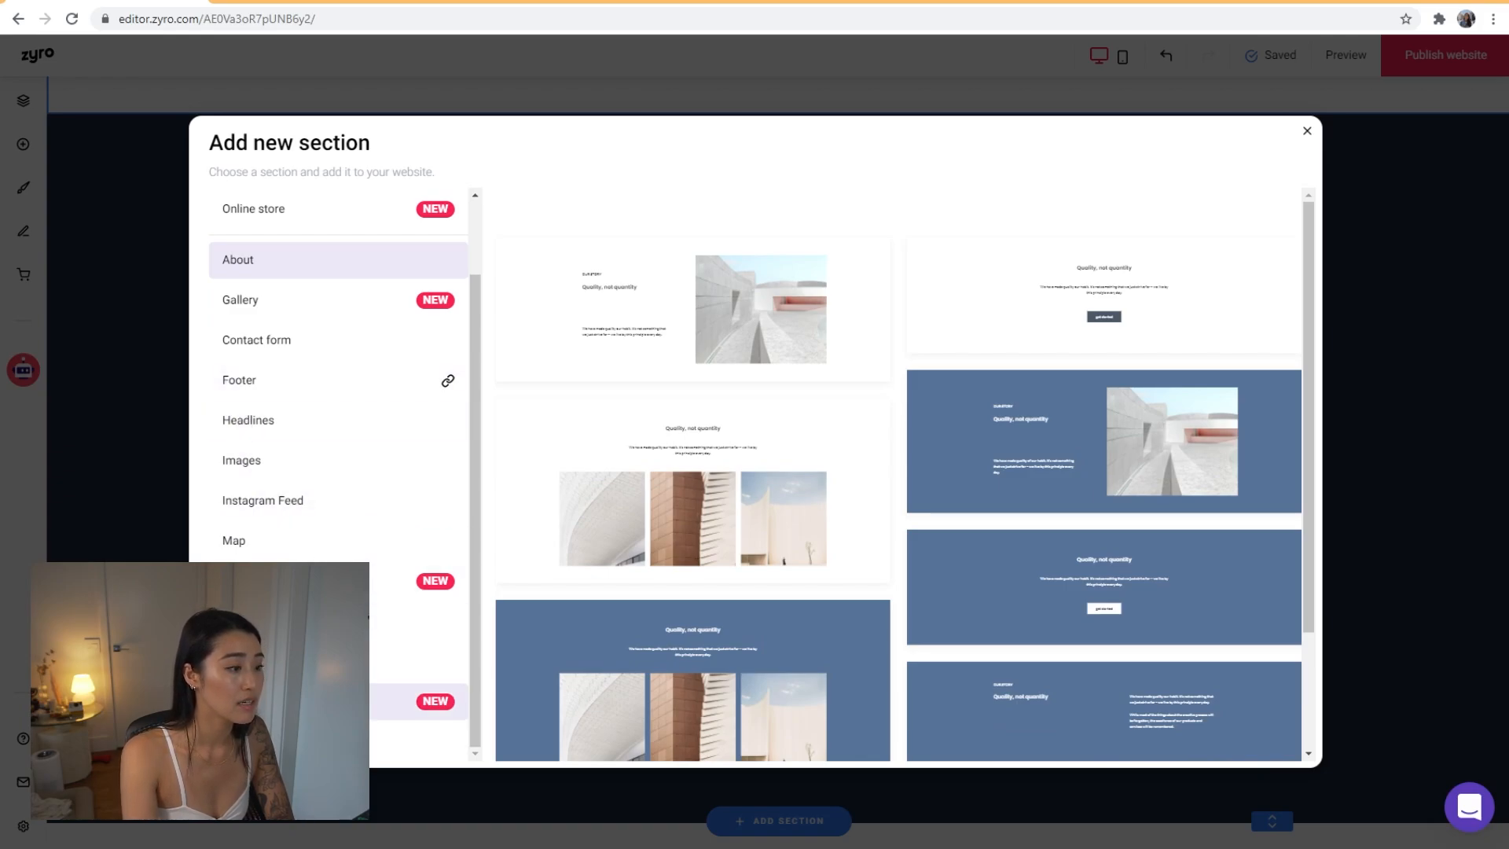
left_click(408, 701)
scroll(864, 518, "down", 5)
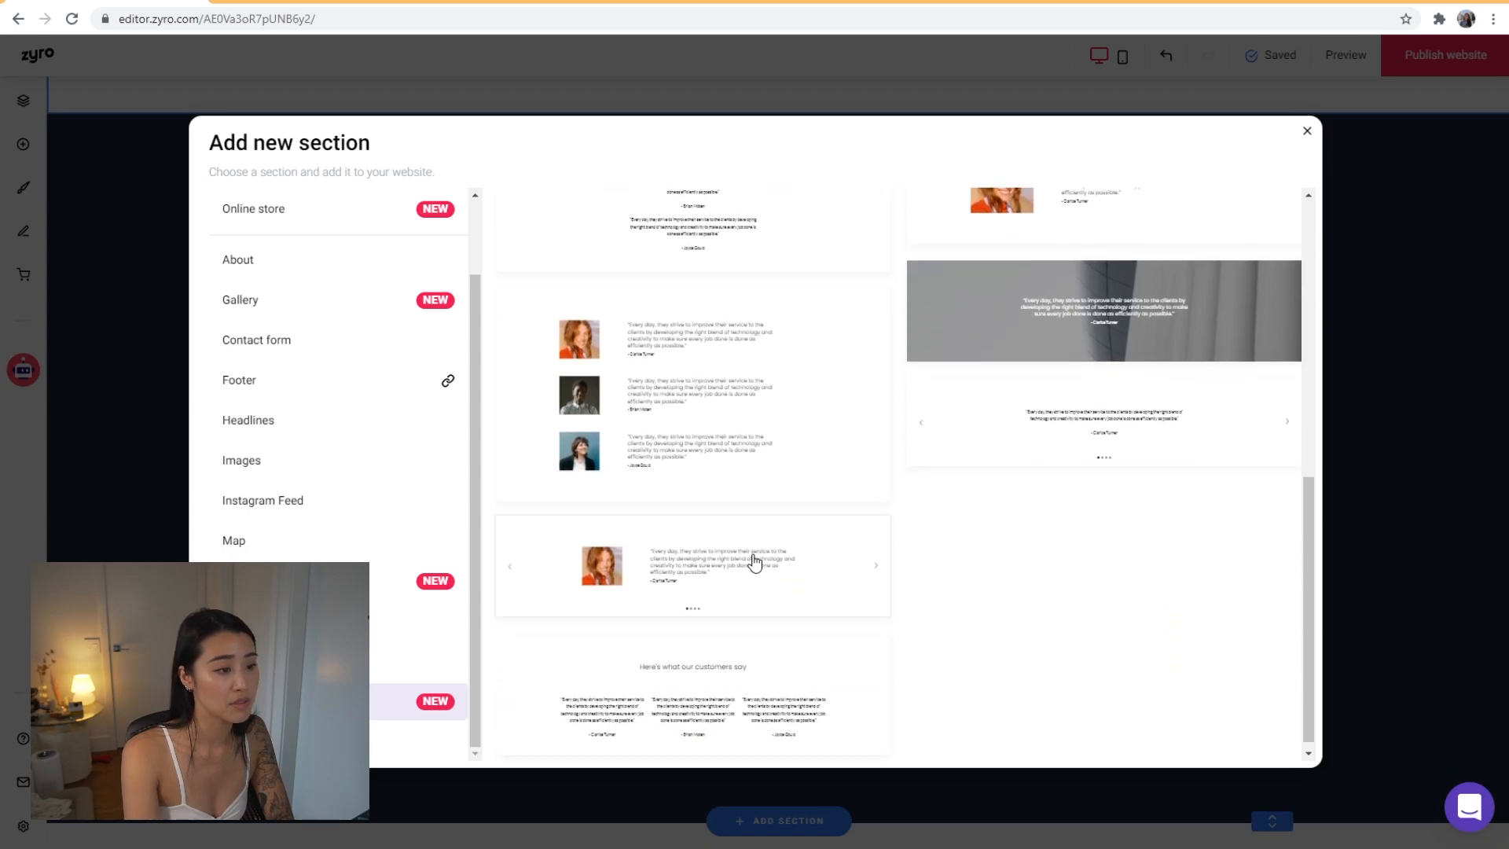
left_click(757, 556)
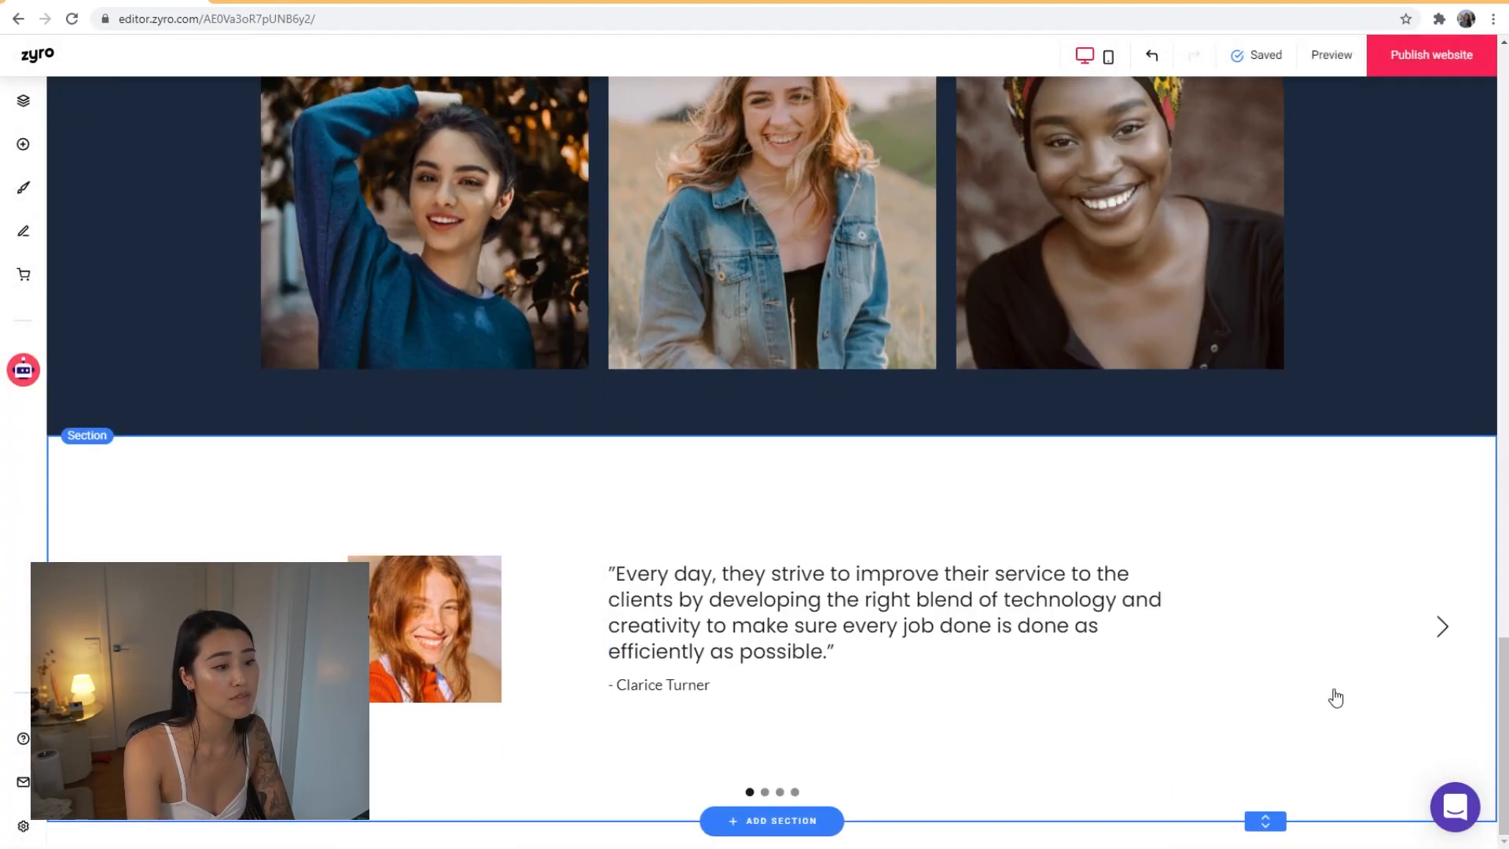
Add the Instagram Feed section with a single full-width row of photos below the testimonial slider
left_click(786, 820)
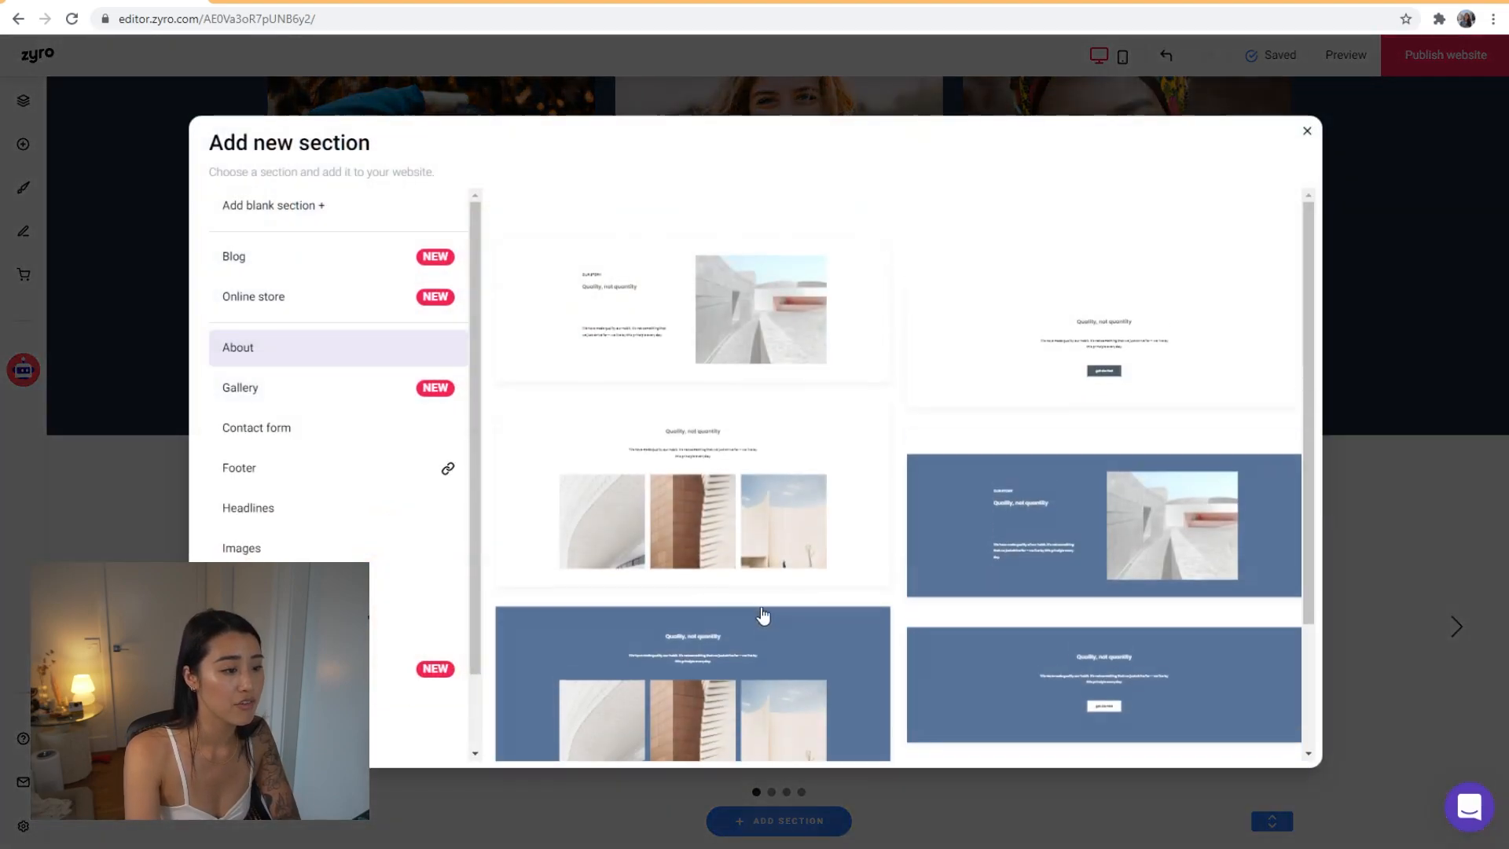
scroll(440, 583, "down", 1)
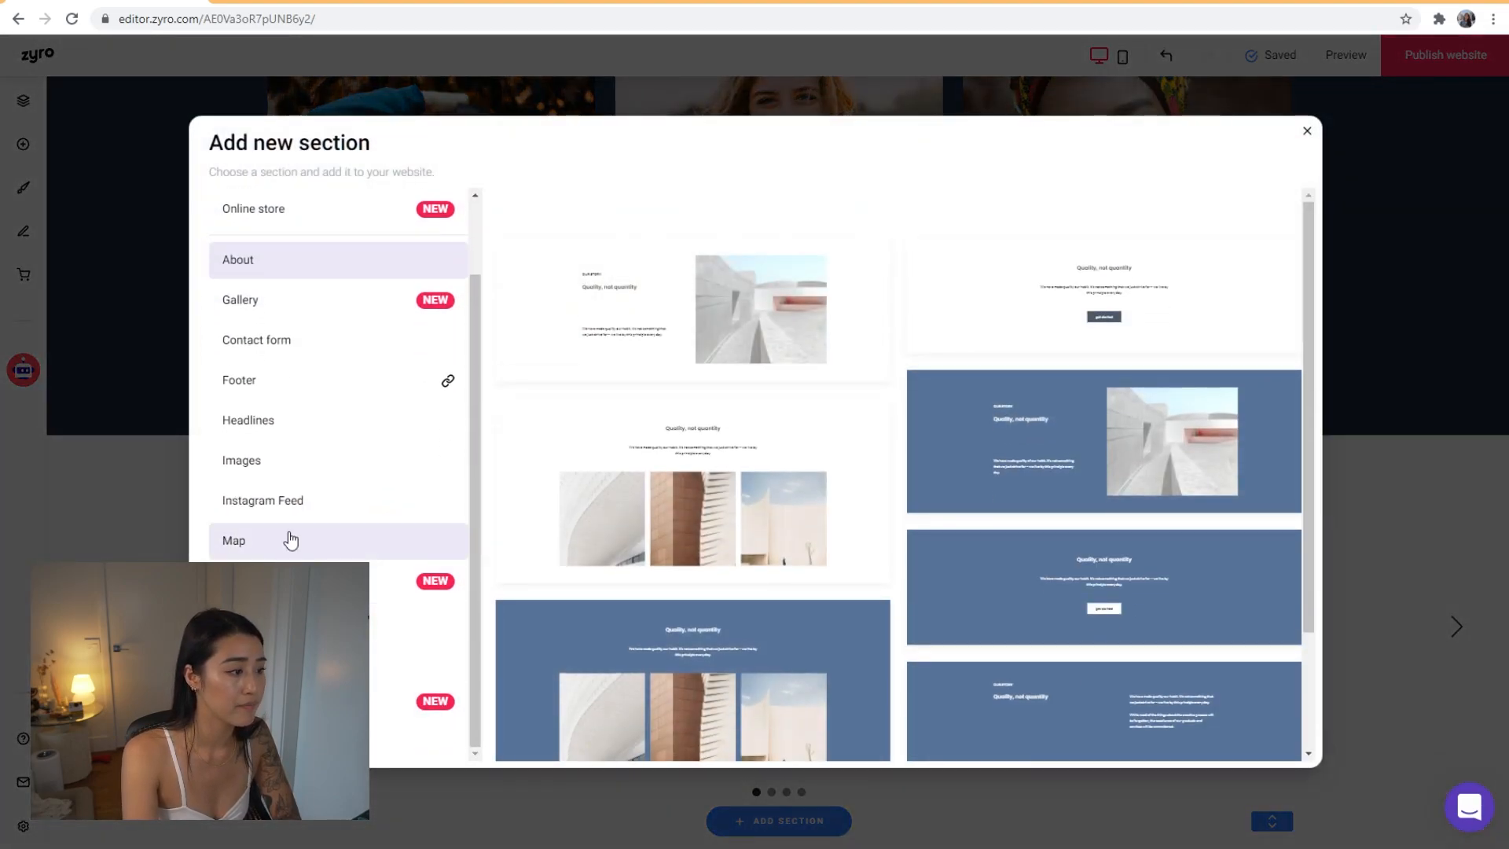
left_click(310, 505)
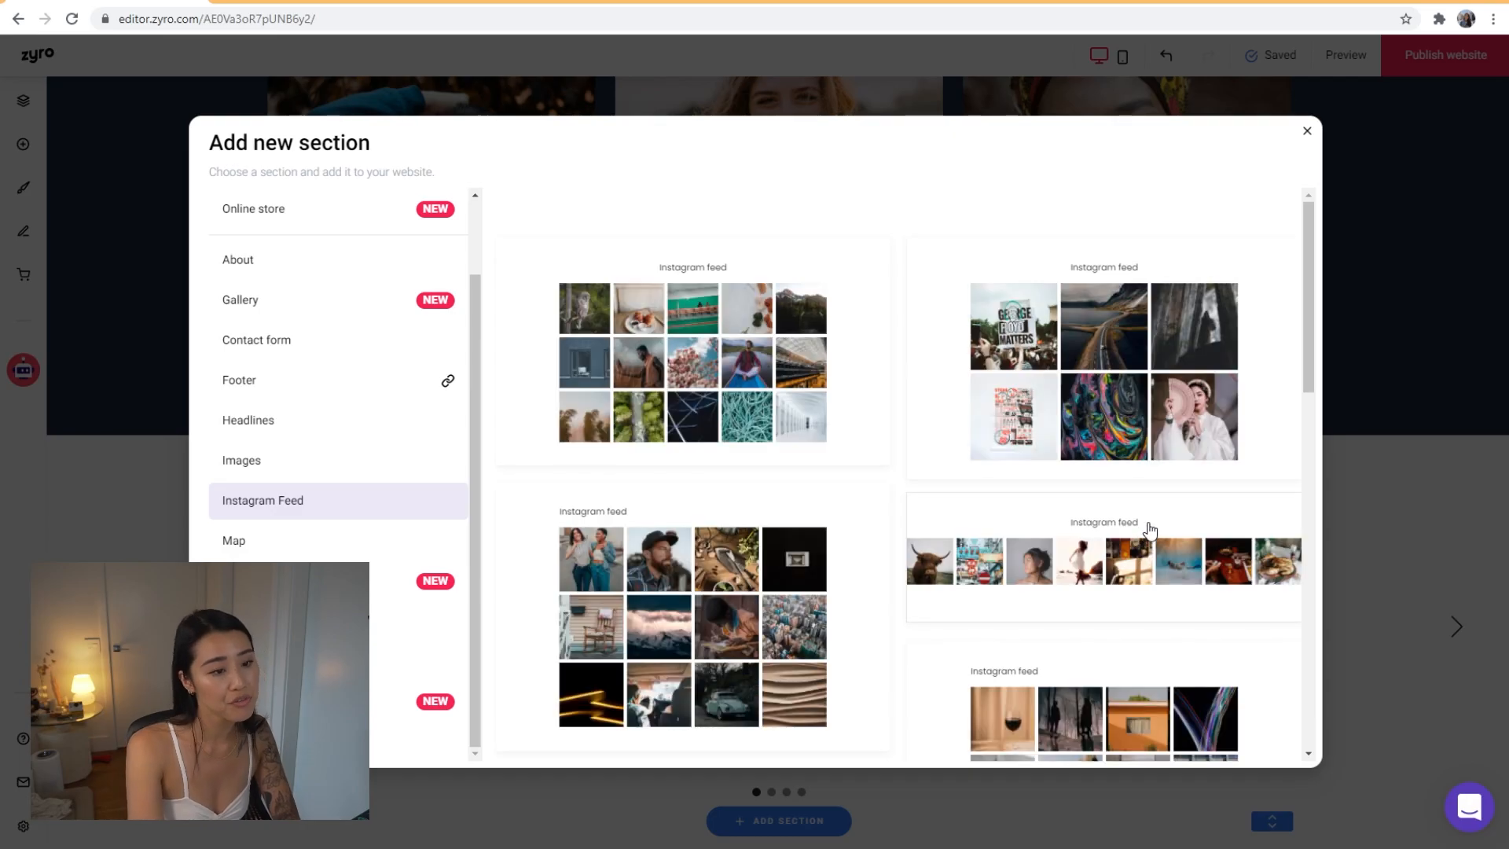
left_click(1086, 566)
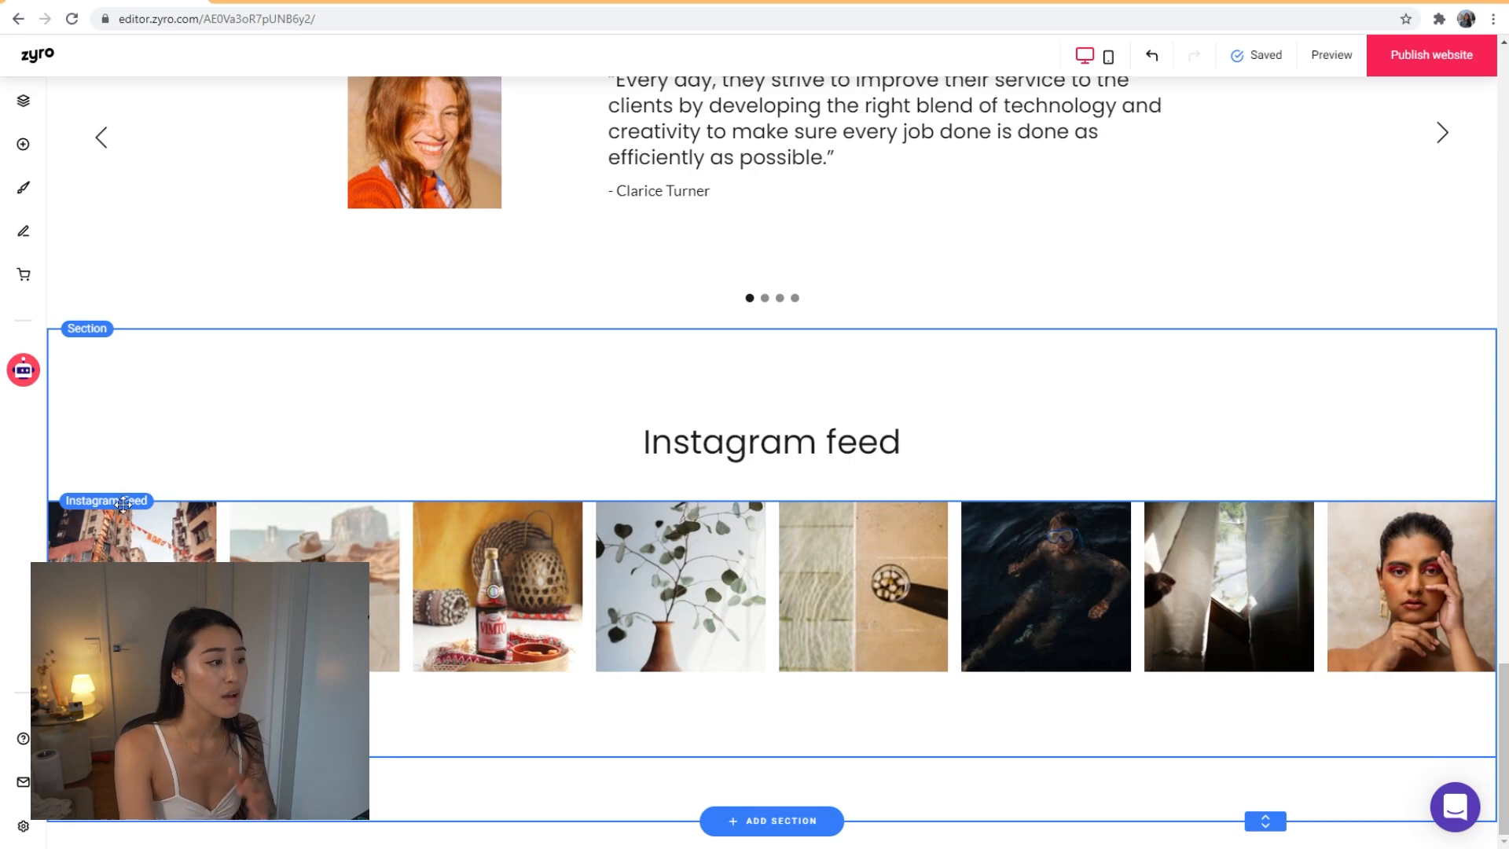
Review the Instagram feed's account connection and its layout settings for items per row and gap between photos
left_click(152, 514)
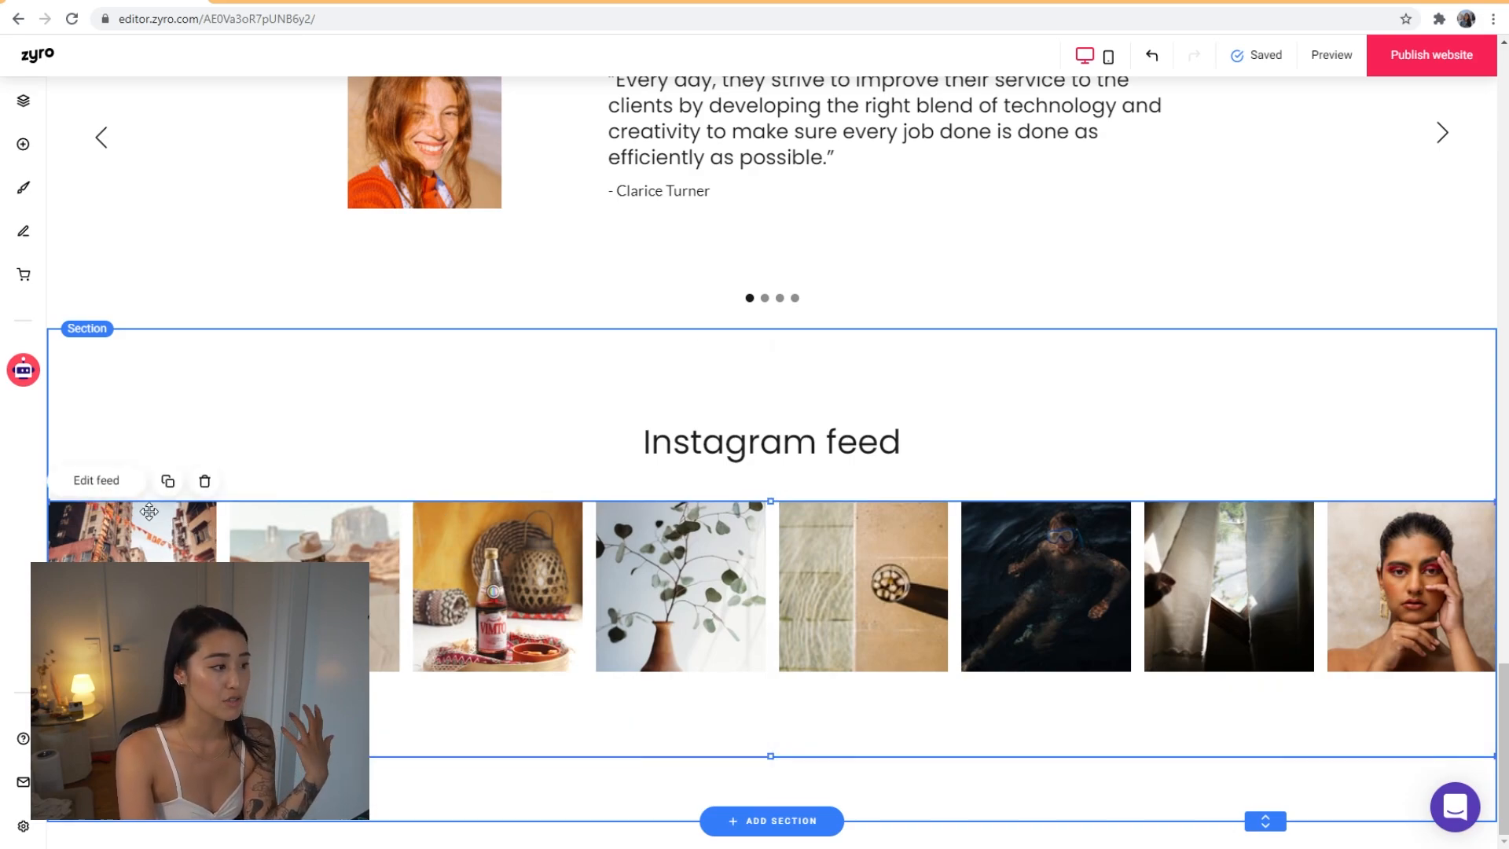
left_click(95, 480)
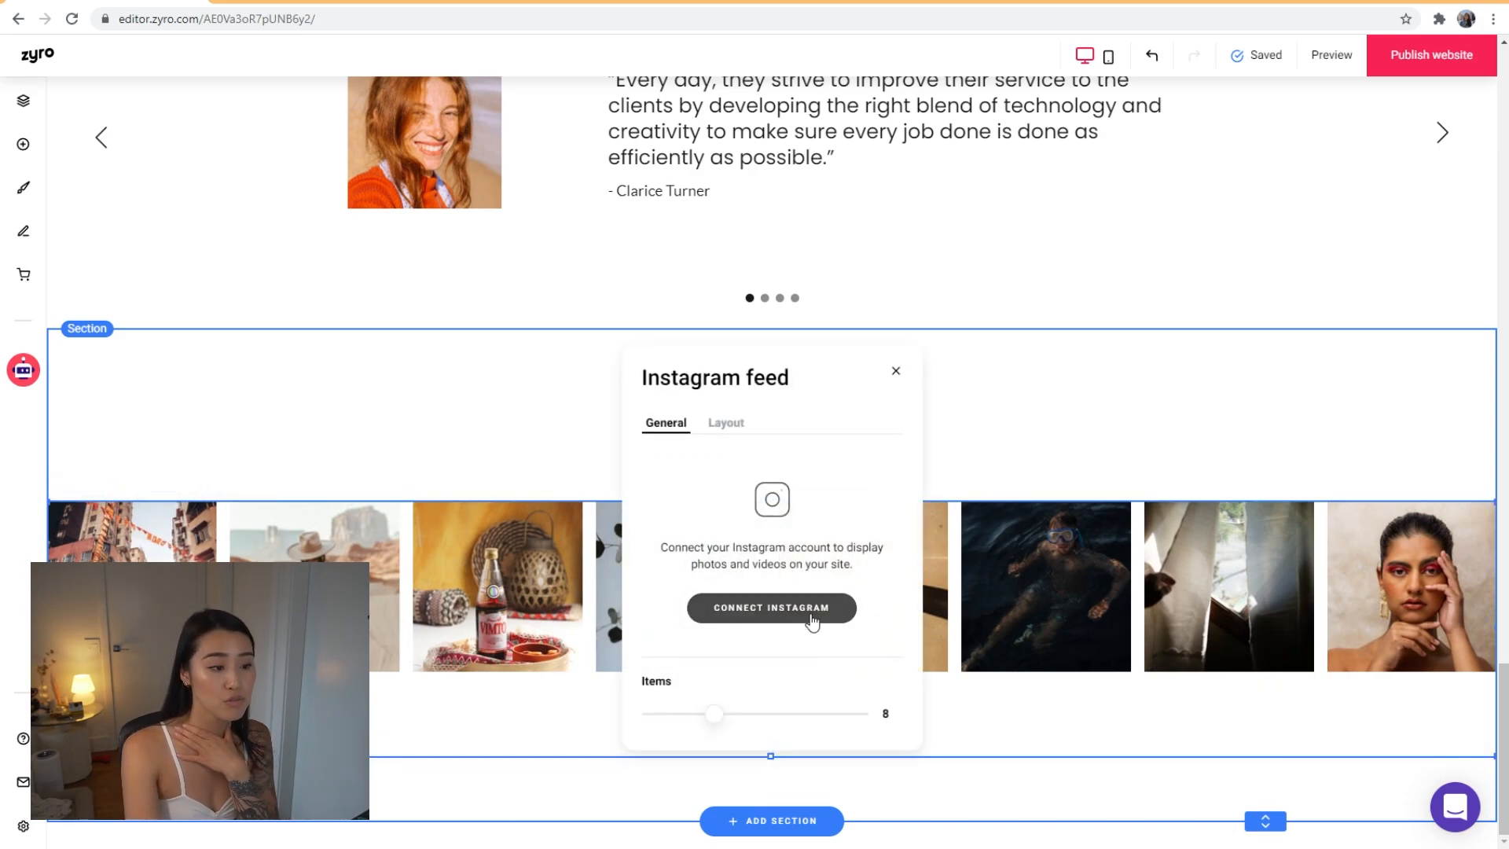
left_click(896, 371)
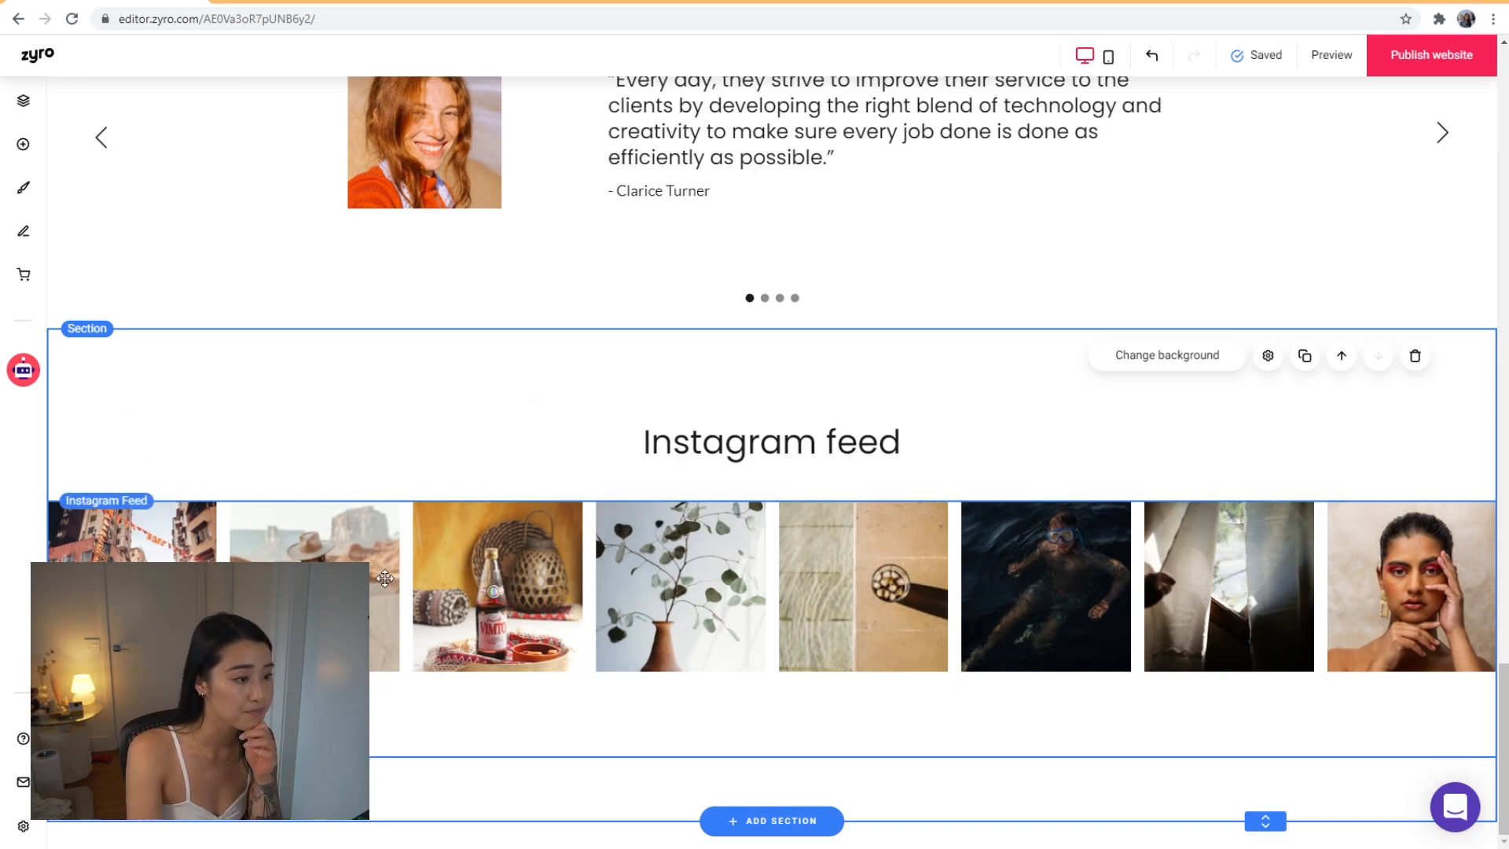
left_click(94, 480)
left_click(727, 423)
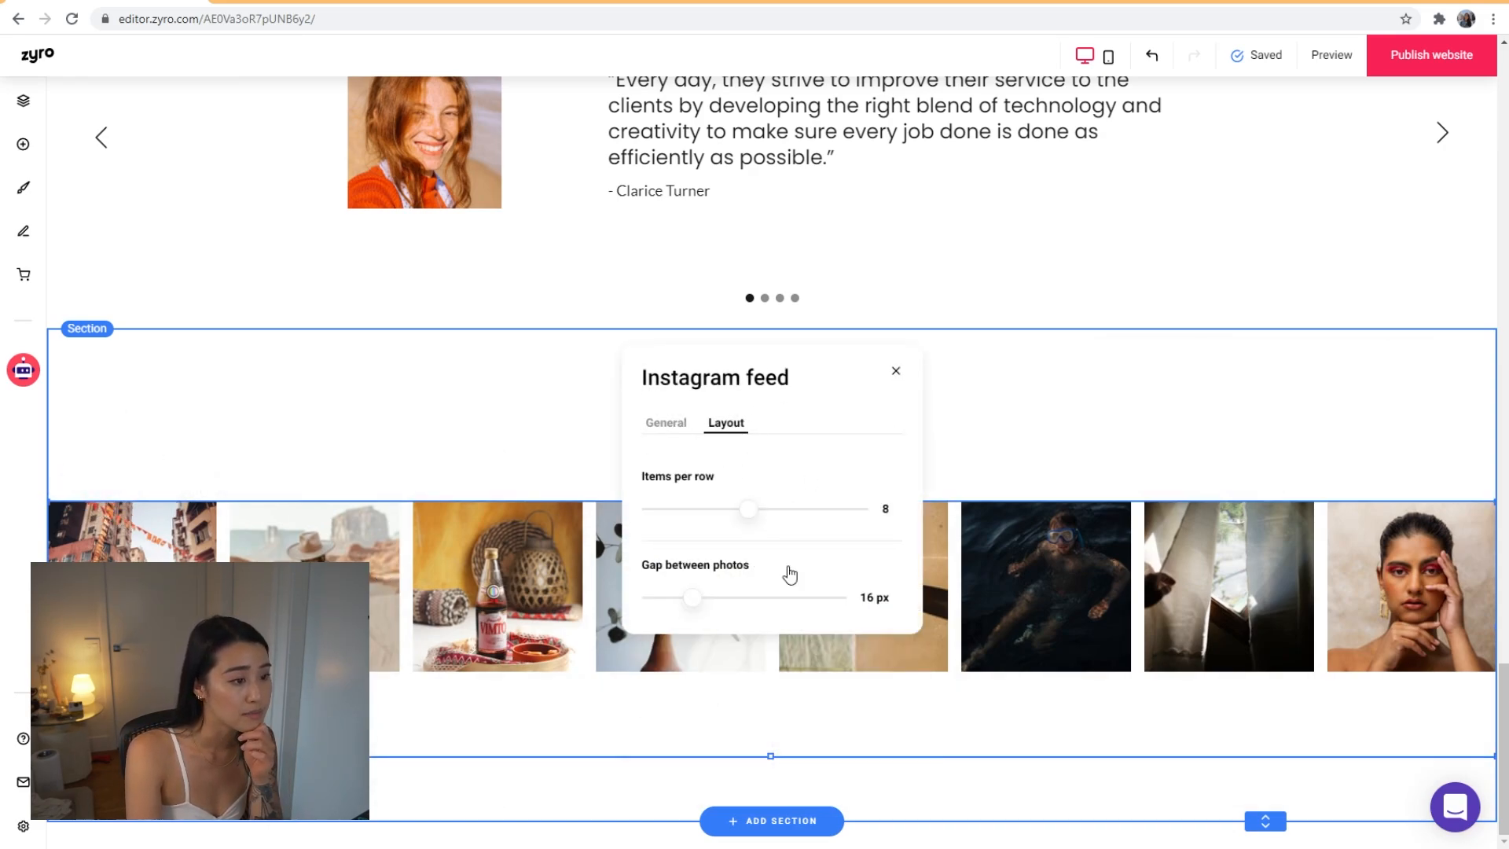
mouse_move(747, 509)
left_mouse_down()
mouse_move(707, 508)
mouse_move(746, 509)
left_mouse_up()
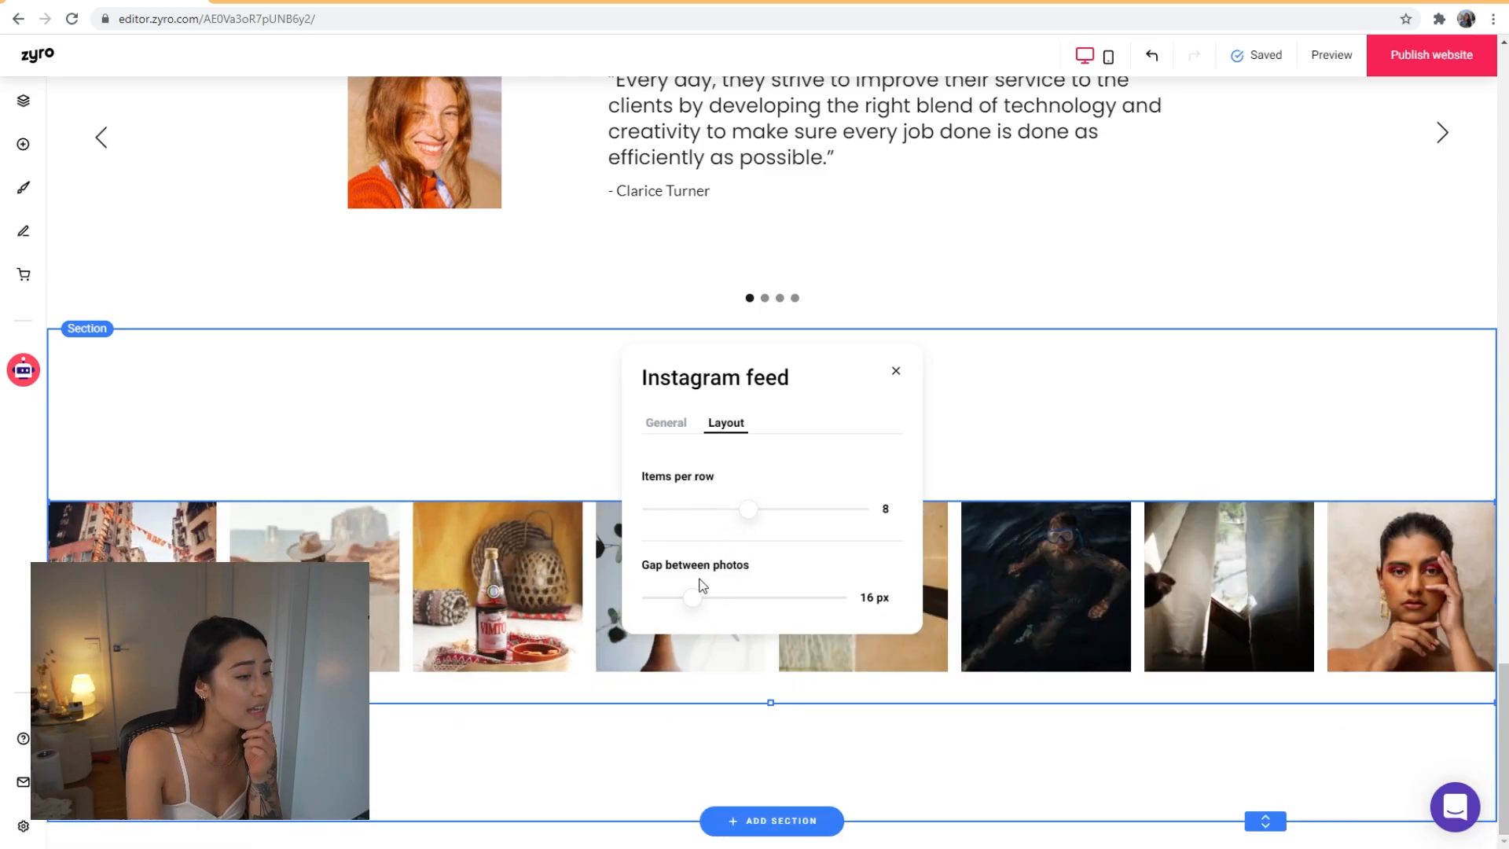
left_click(897, 375)
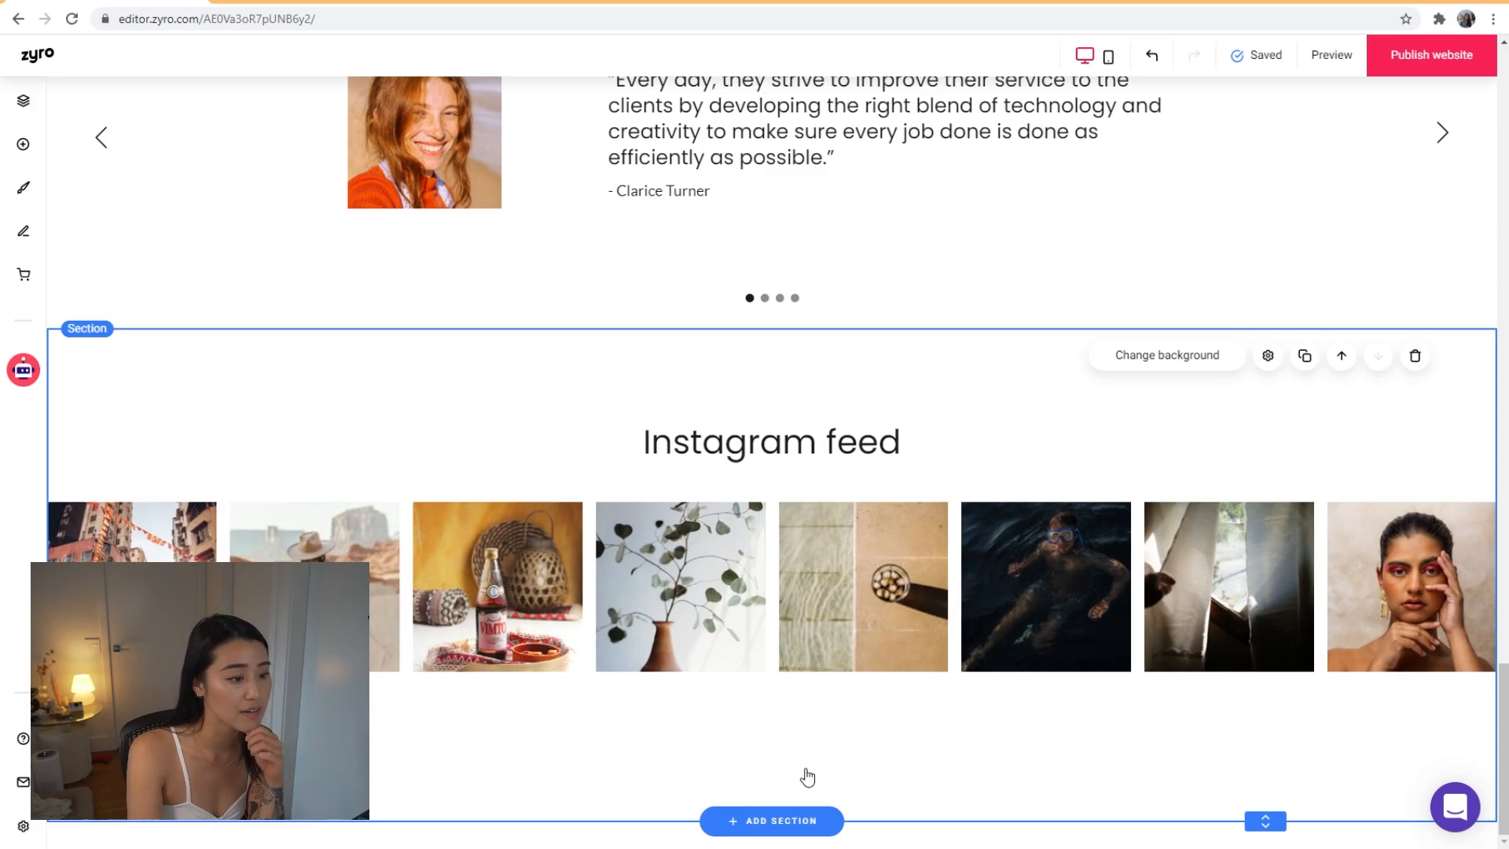
Add a footer with address, contacts and a Get in touch form to all pages of the site
left_click(795, 819)
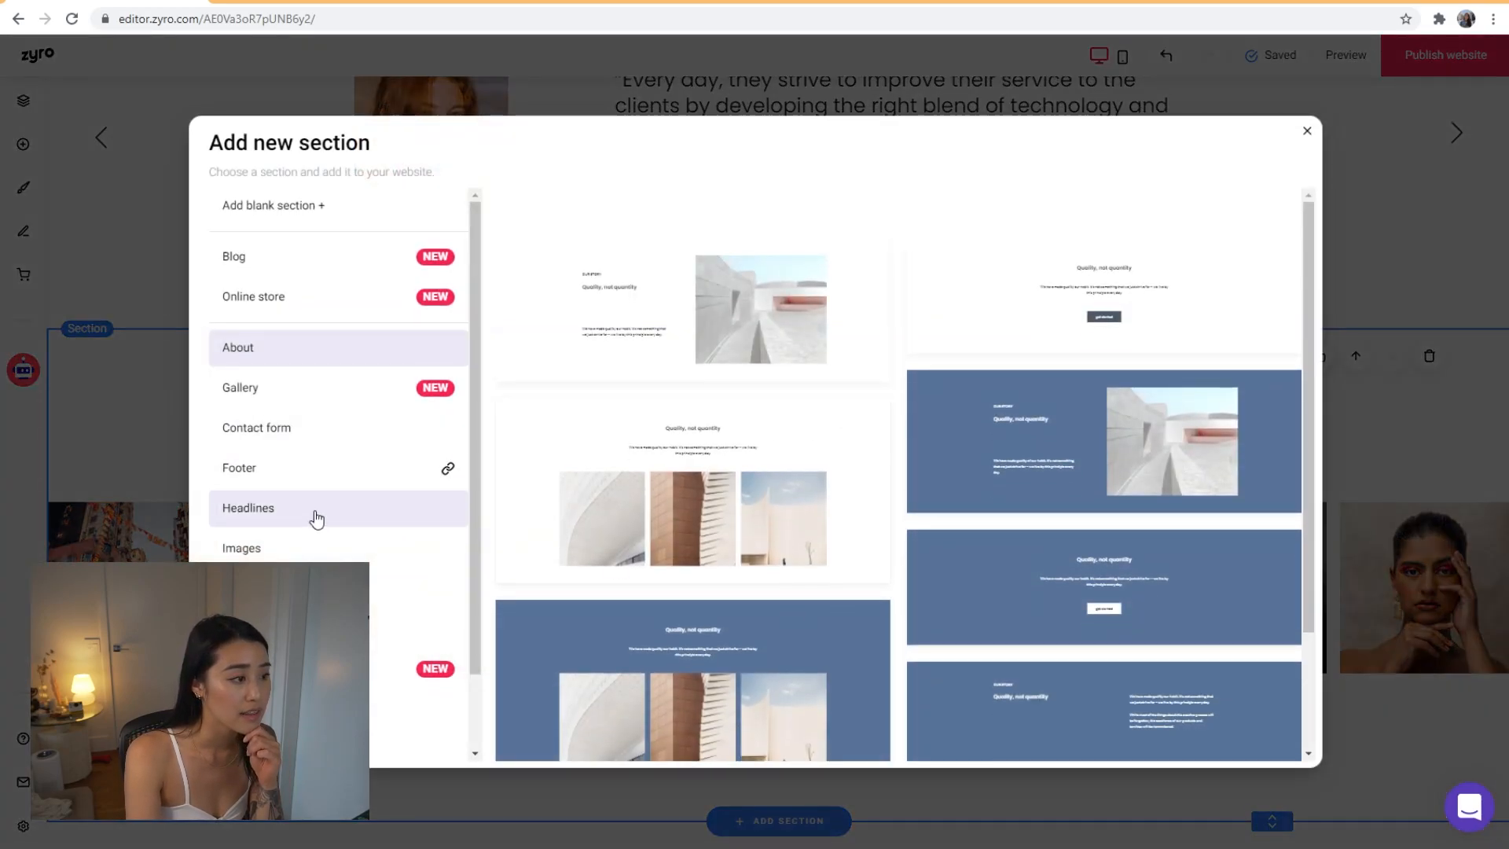
left_click(318, 472)
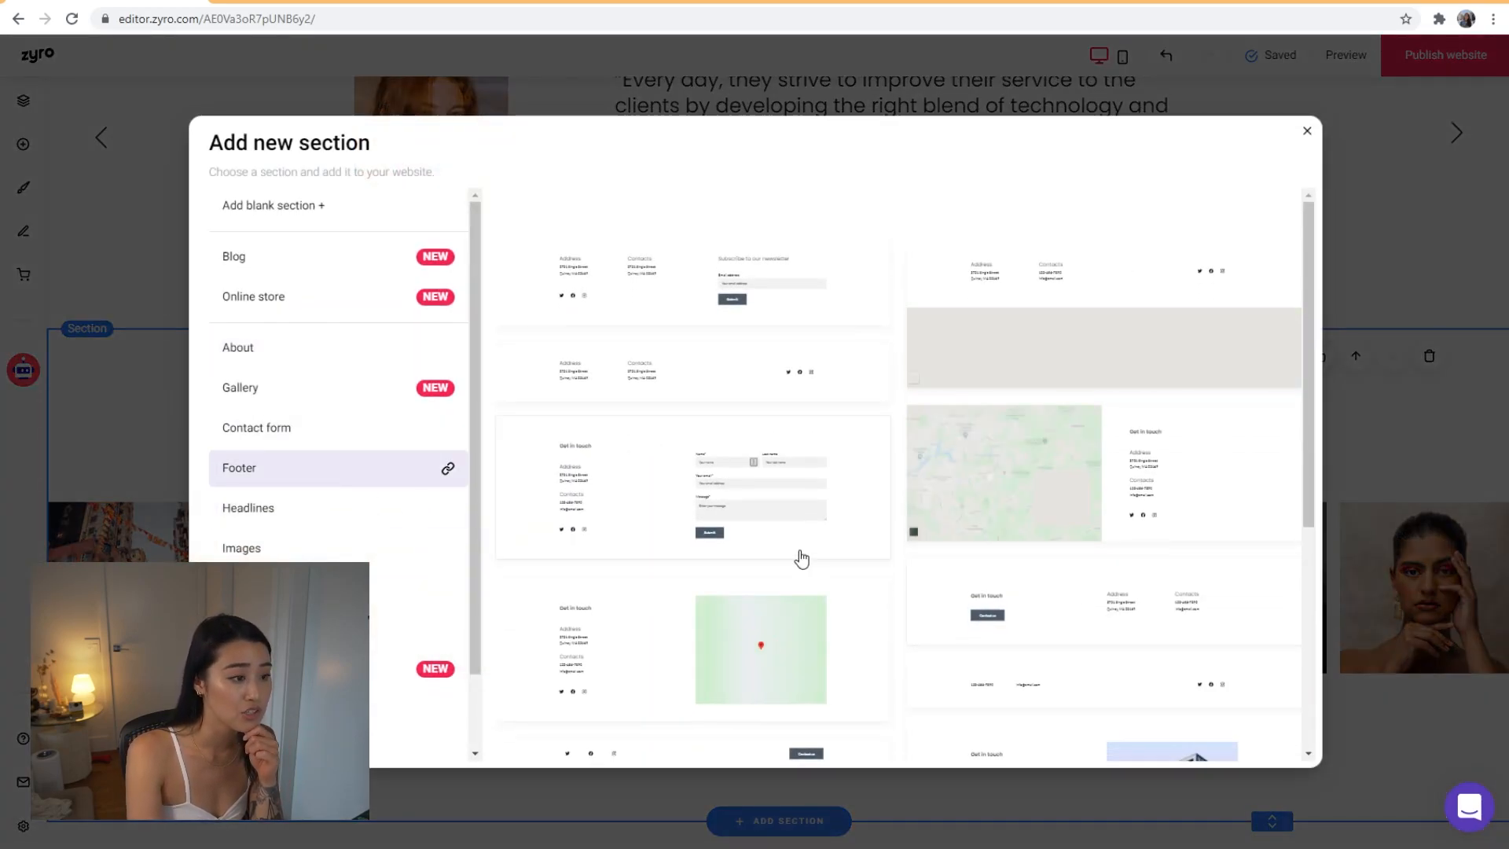
scroll(1097, 555, "down", 5)
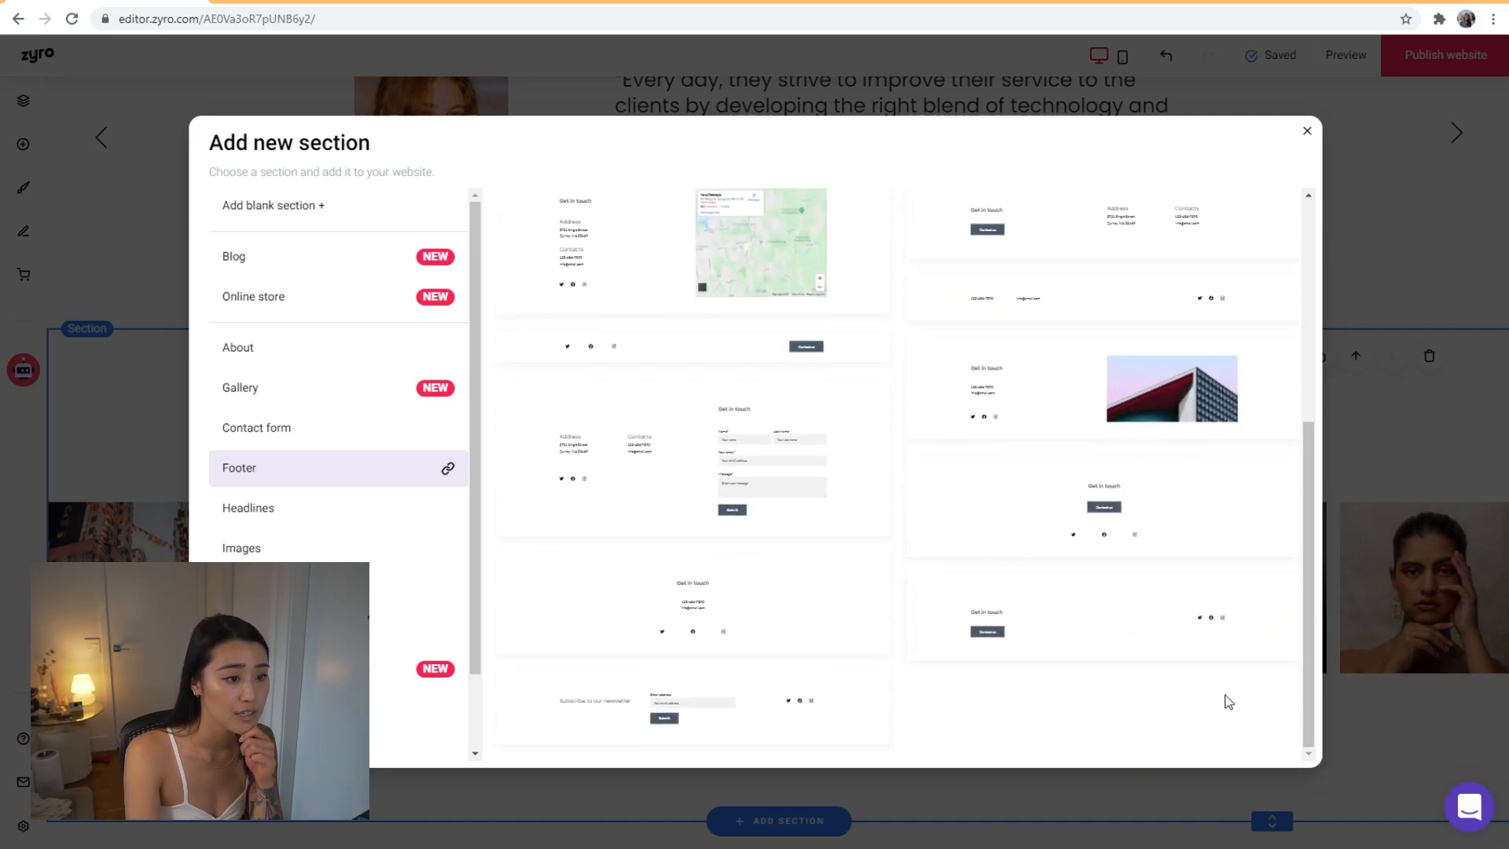
left_click(672, 438)
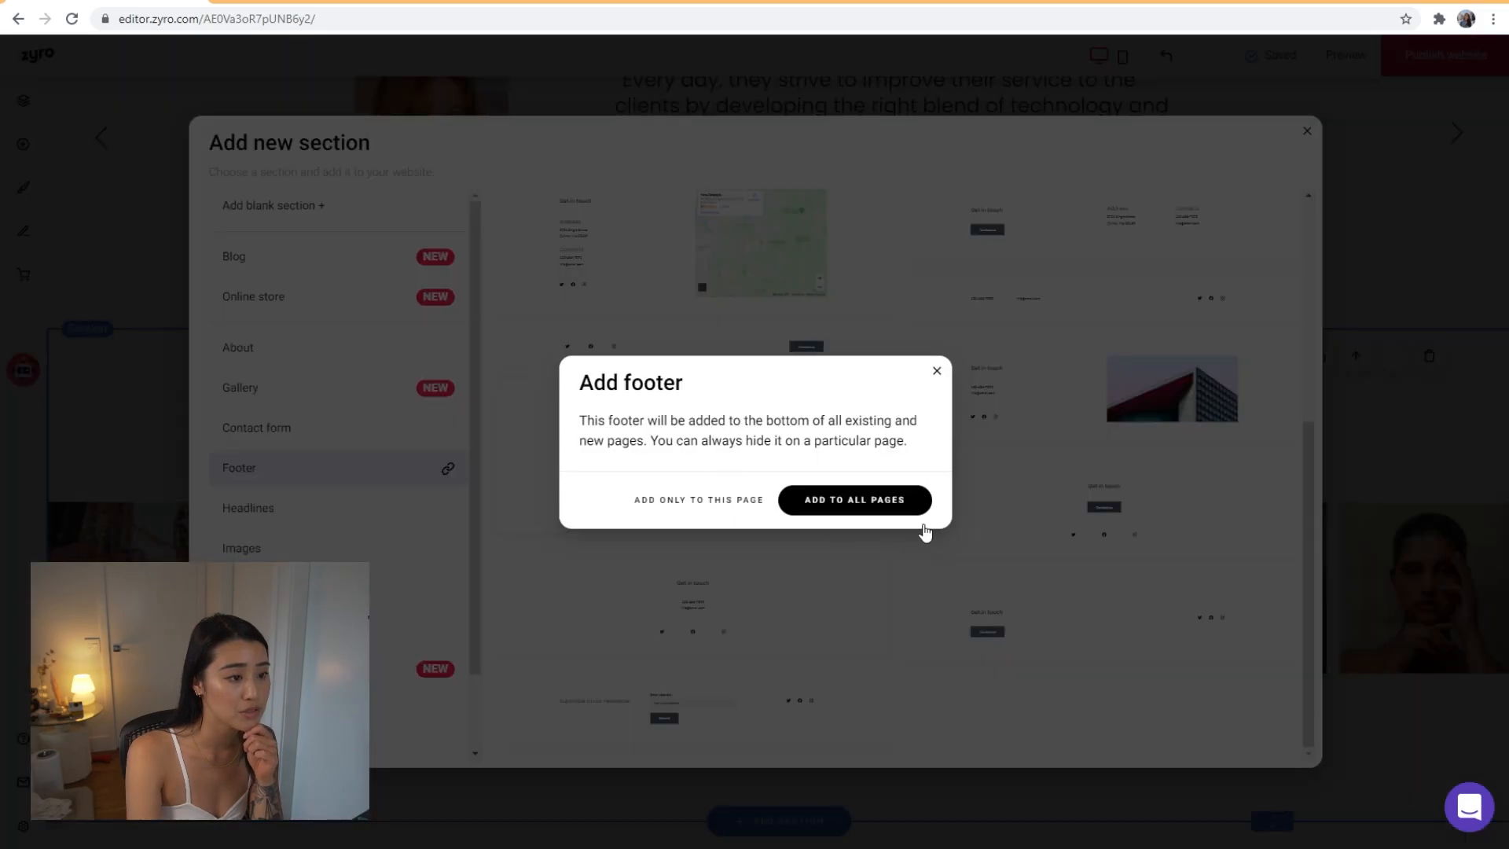
left_click(872, 502)
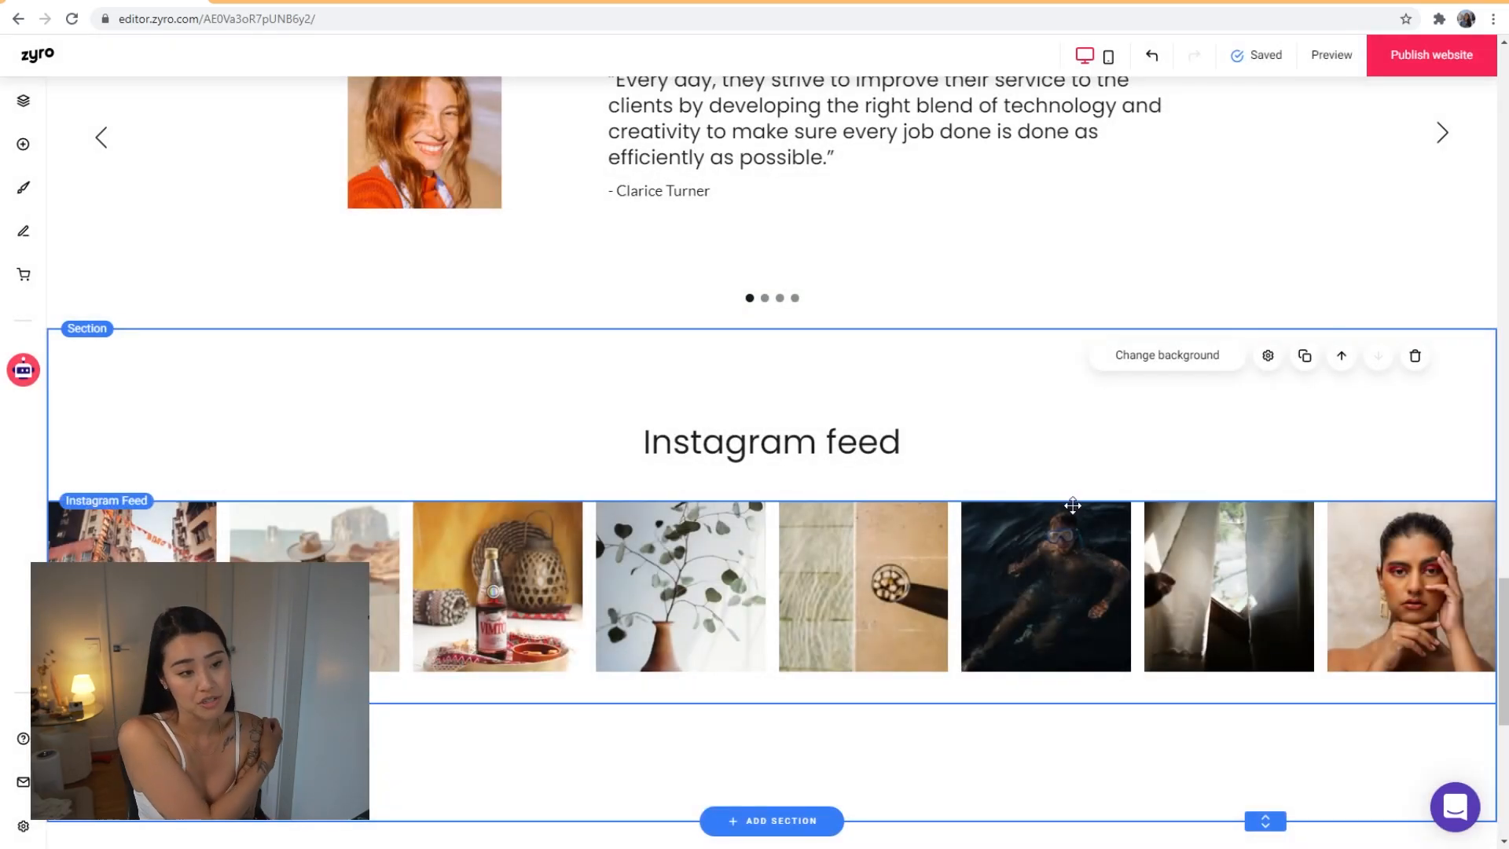
scroll(1073, 504, "down", 8)
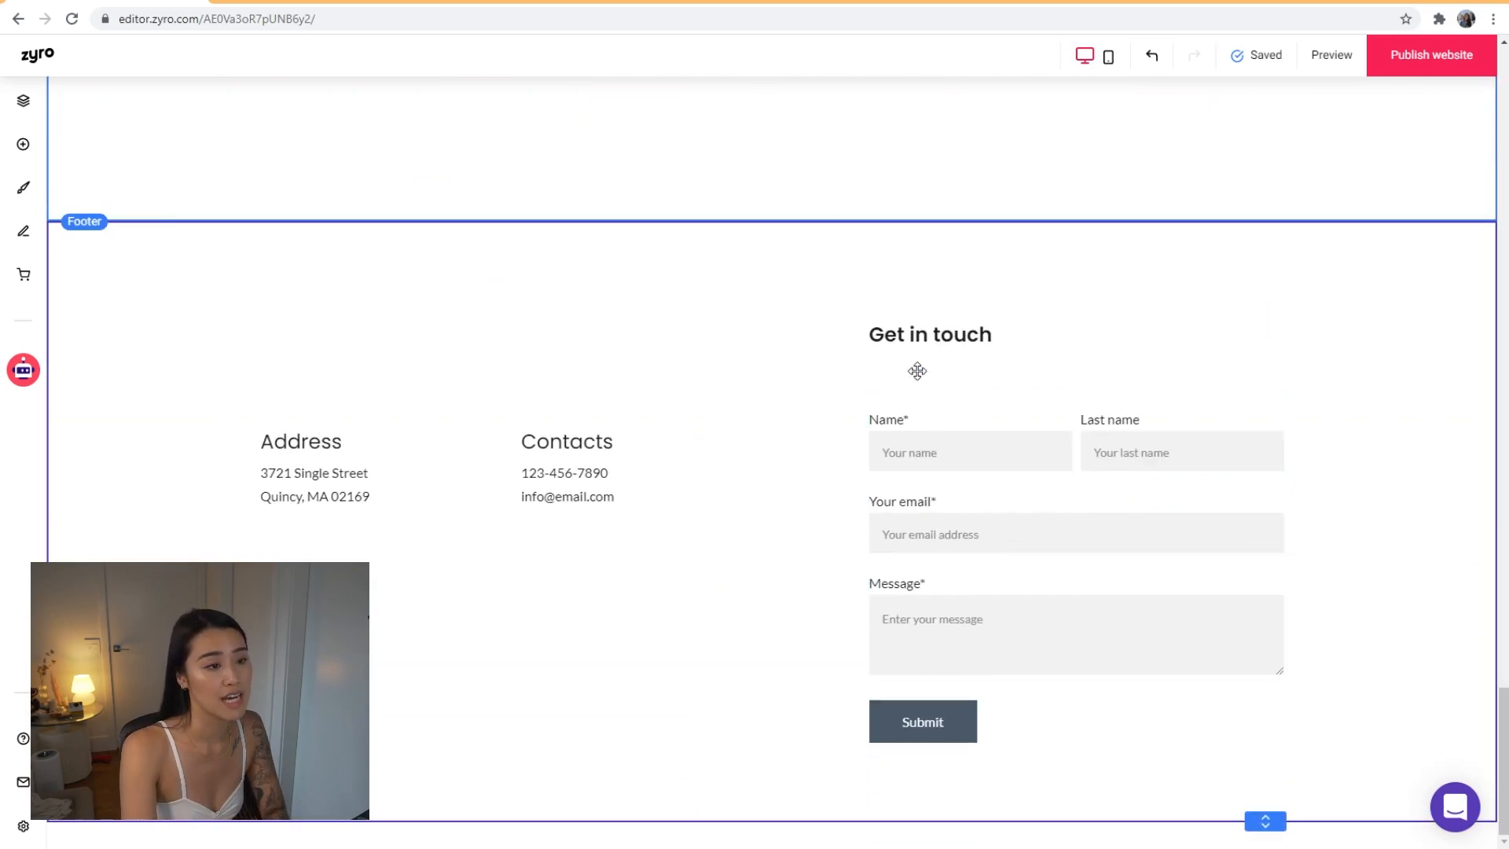
Set the footer's background to the custom off-white #FBFBFB and compare it with the Instagram feed section above
left_click(374, 279)
scroll(724, 314, "up", 6)
scroll(785, 338, "down", 6)
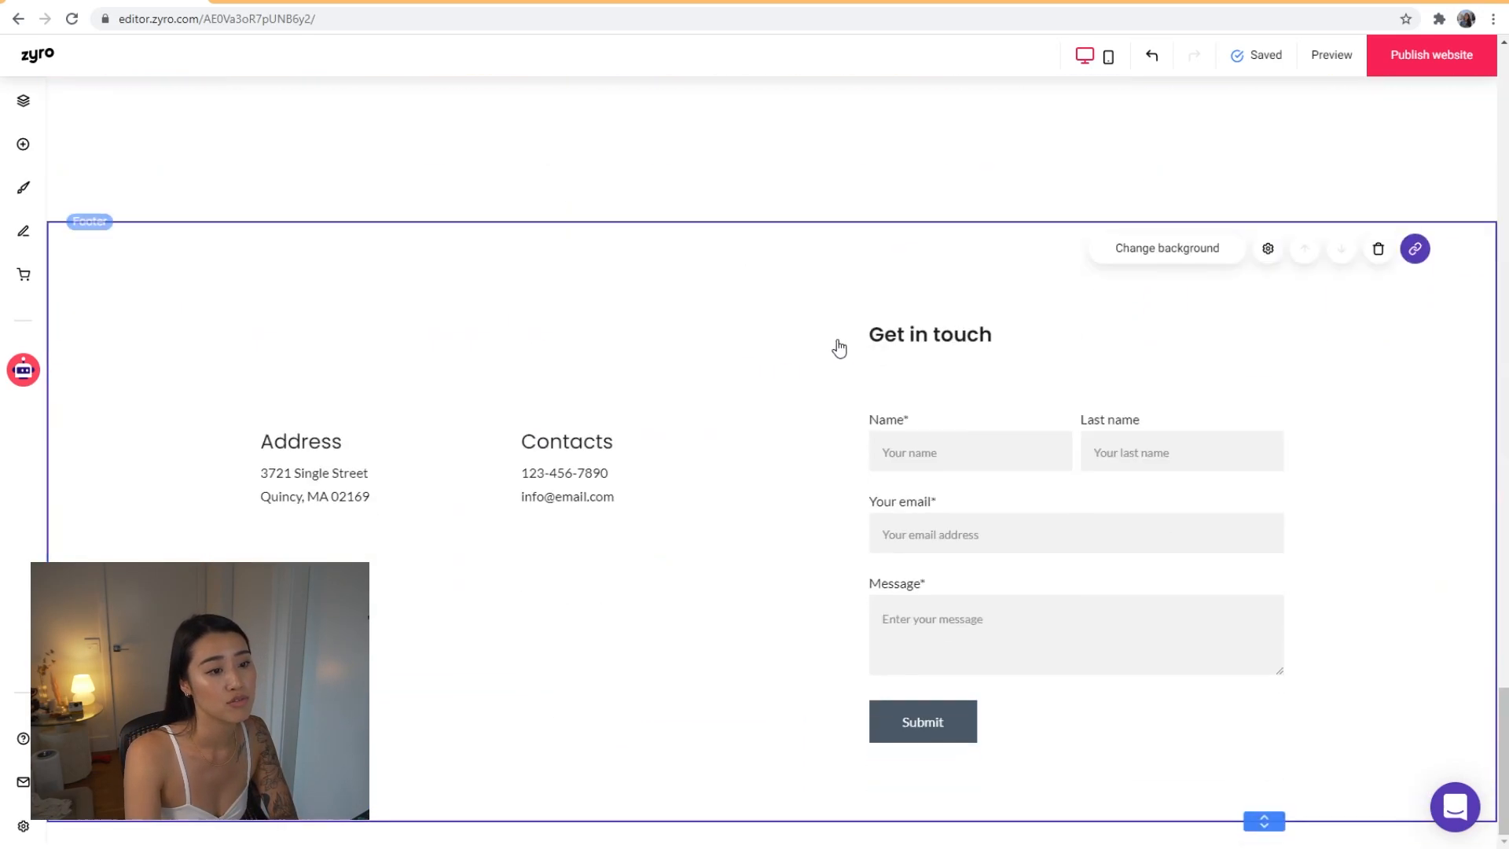
left_click(1144, 250)
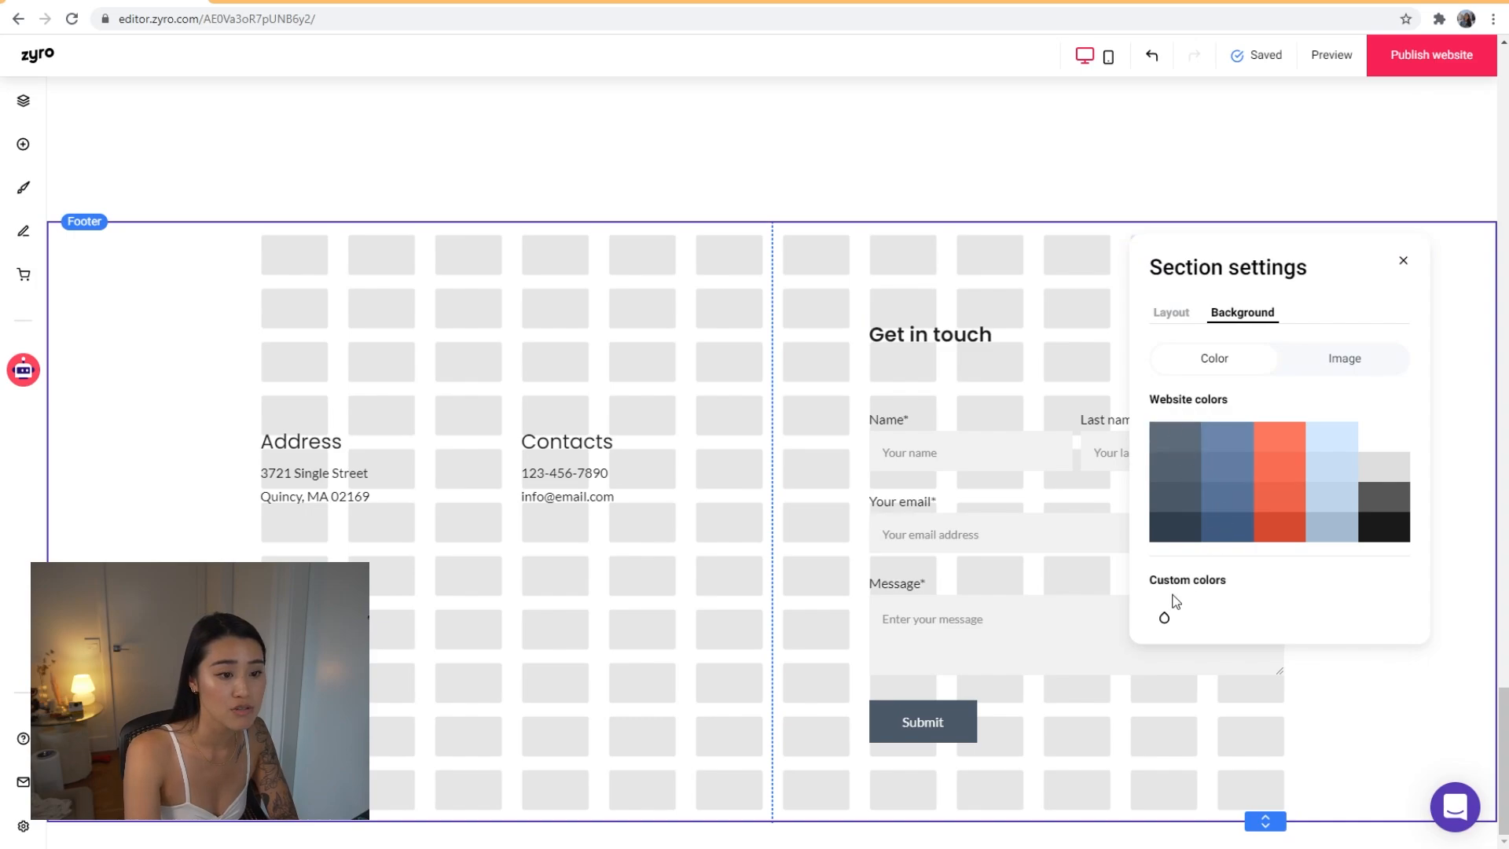
left_click(1164, 617)
mouse_move(905, 362)
left_mouse_down()
mouse_move(871, 350)
mouse_move(864, 364)
left_mouse_up()
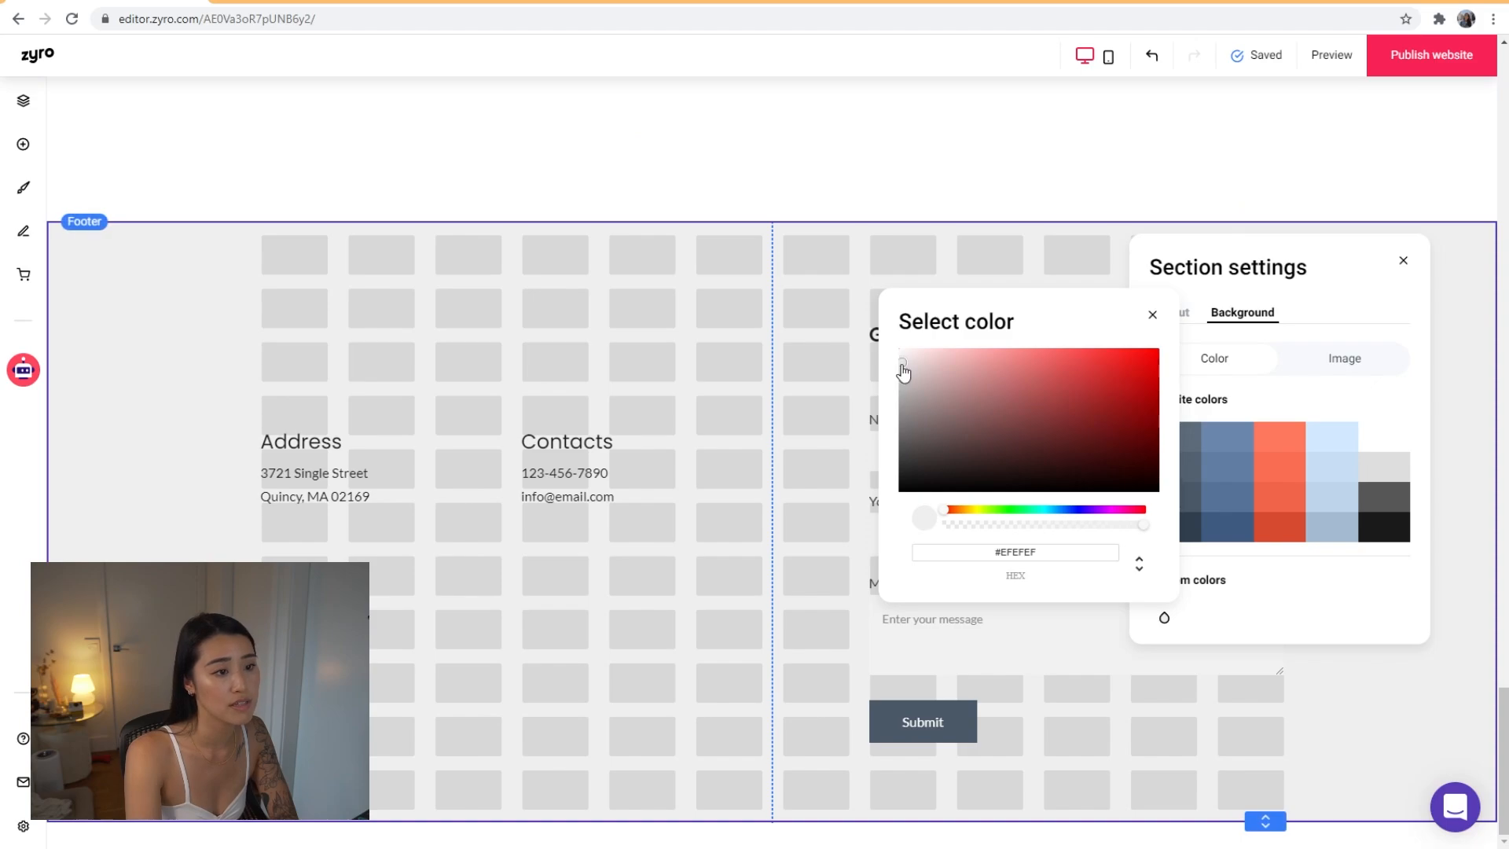
left_click_drag(900, 362, 899, 358)
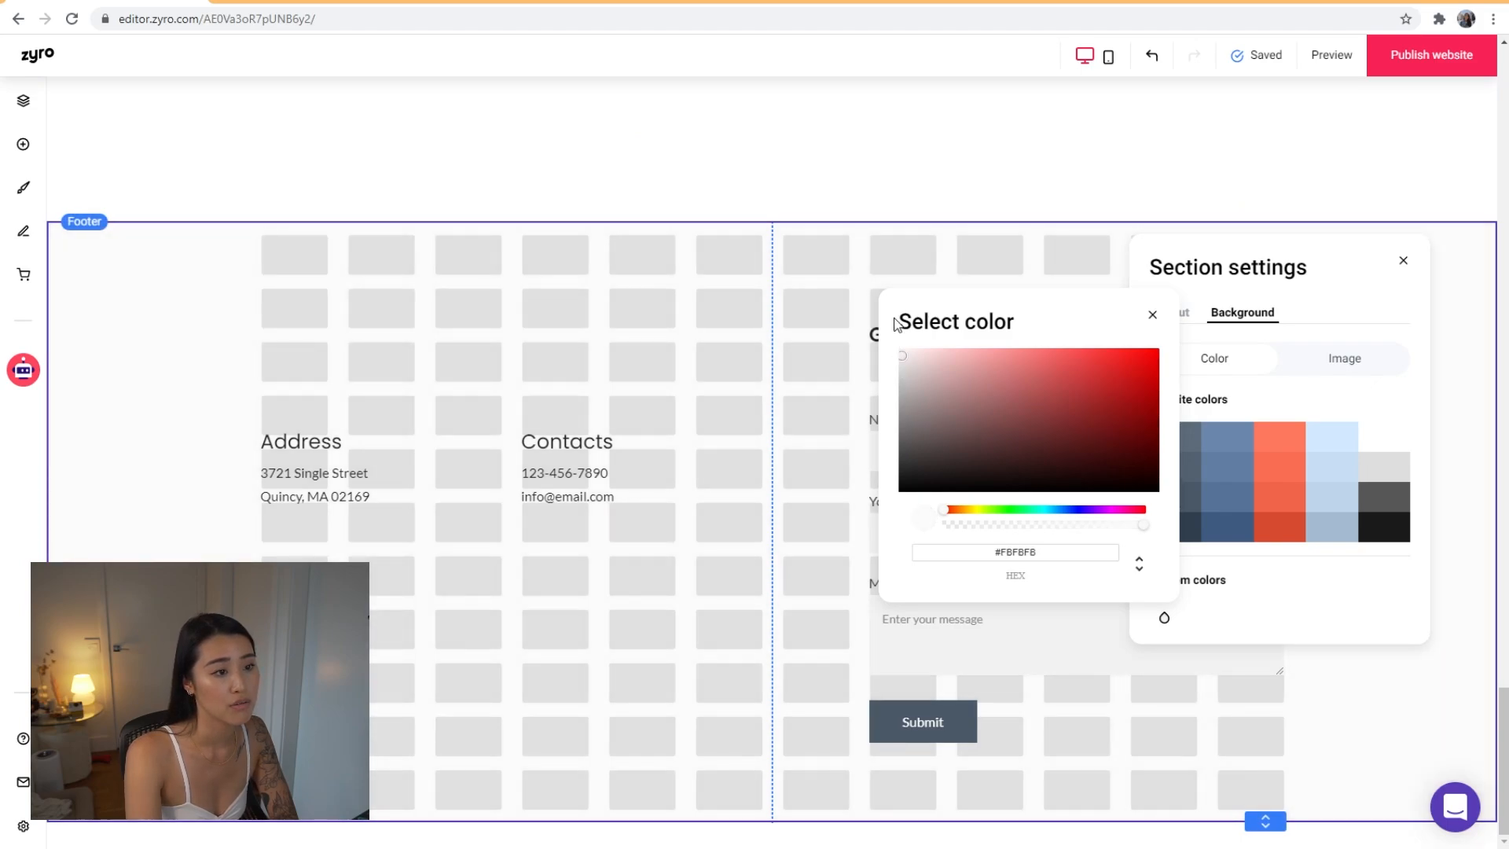
left_click(801, 162)
scroll(1179, 206, "up", 4)
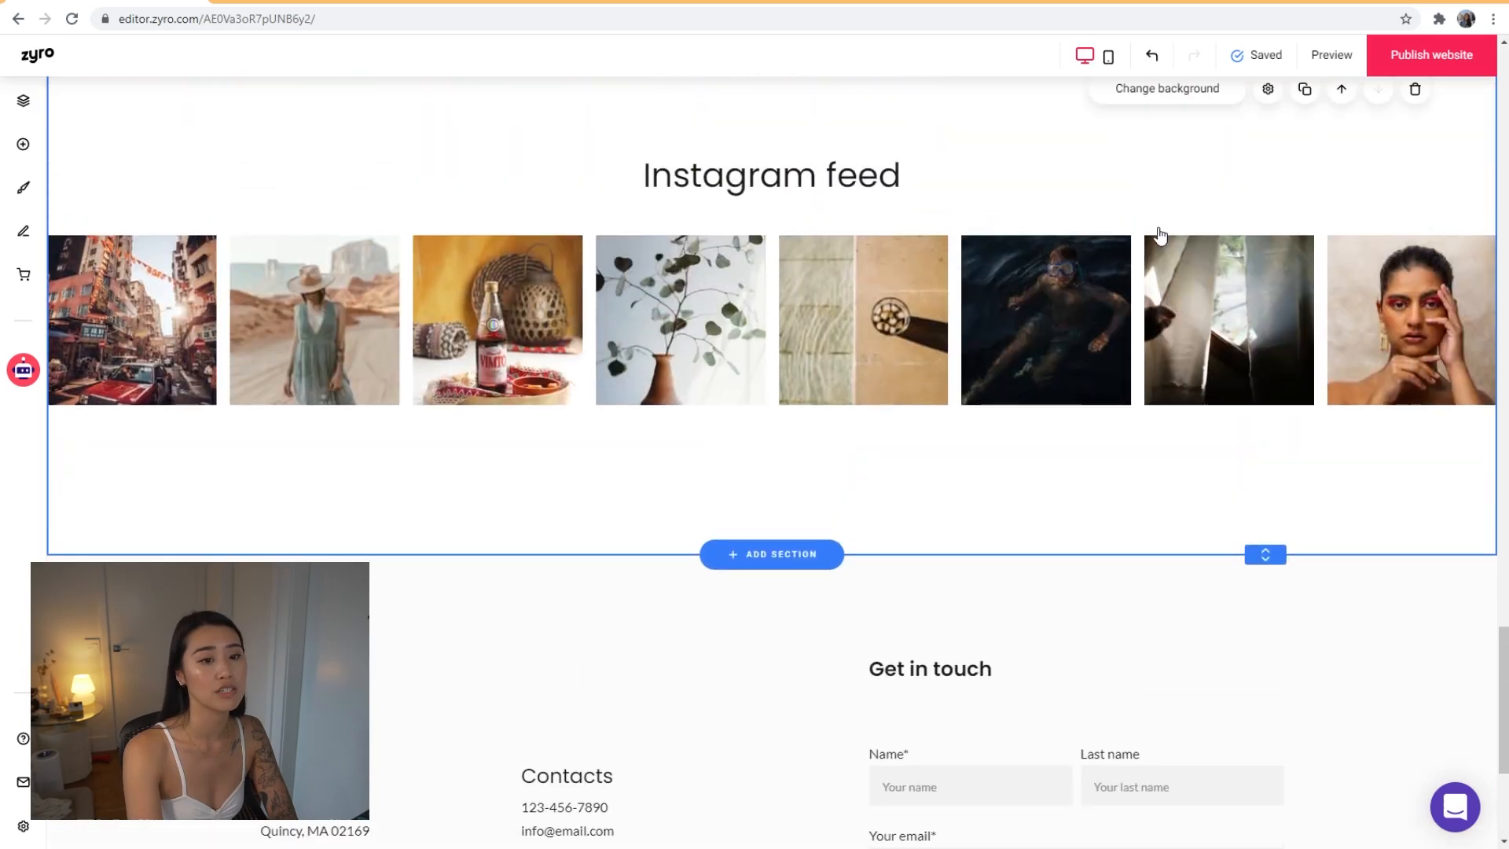
left_click(789, 151)
scroll(1095, 505, "down", 4)
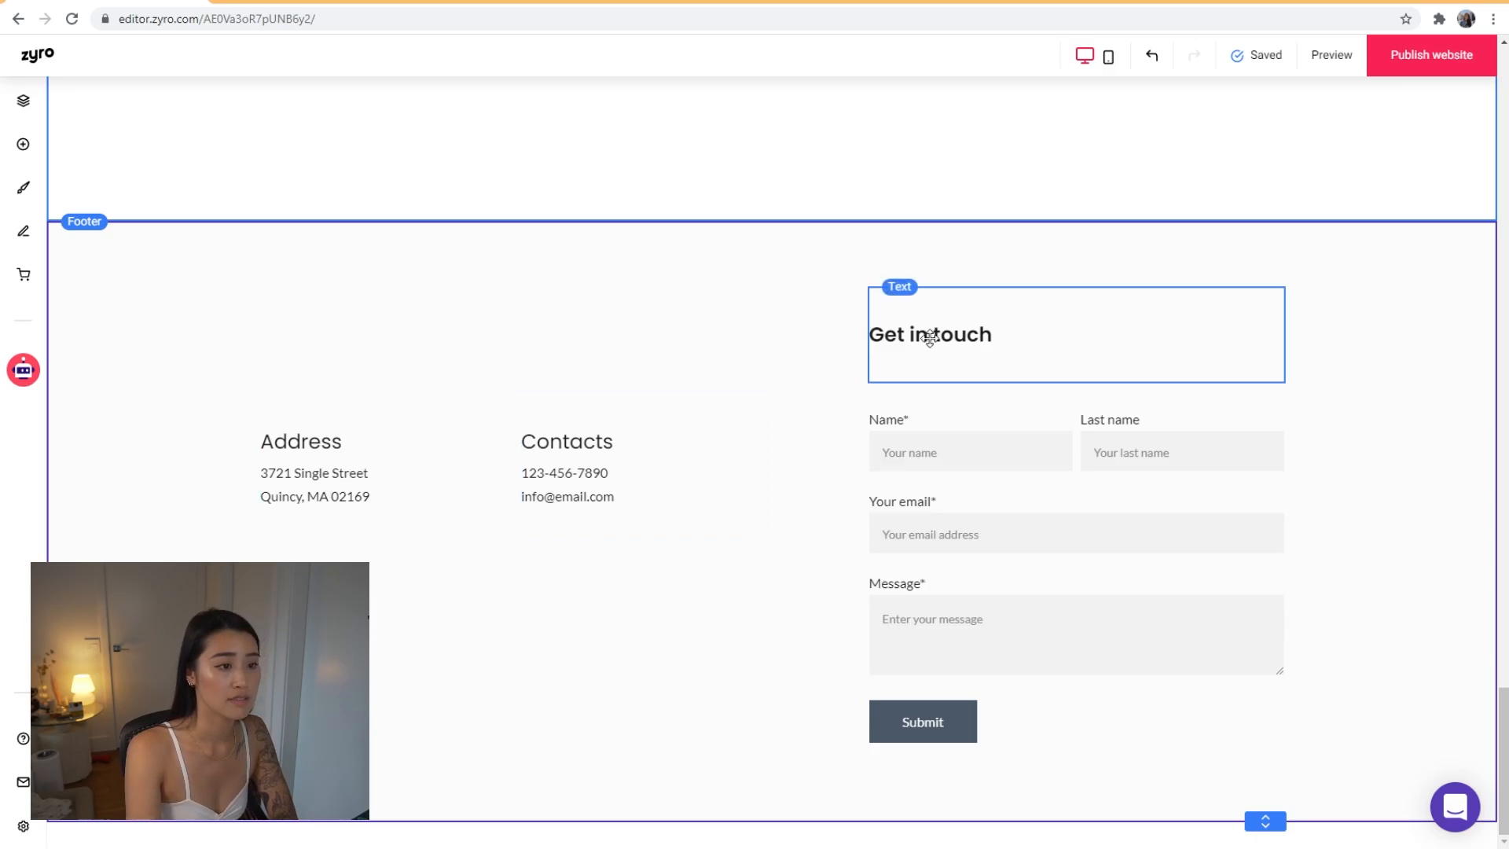
Open the site preview, dismiss the upgrade notice and check the header, navigation menu and top of the homepage
scroll(761, 398, "up", 10)
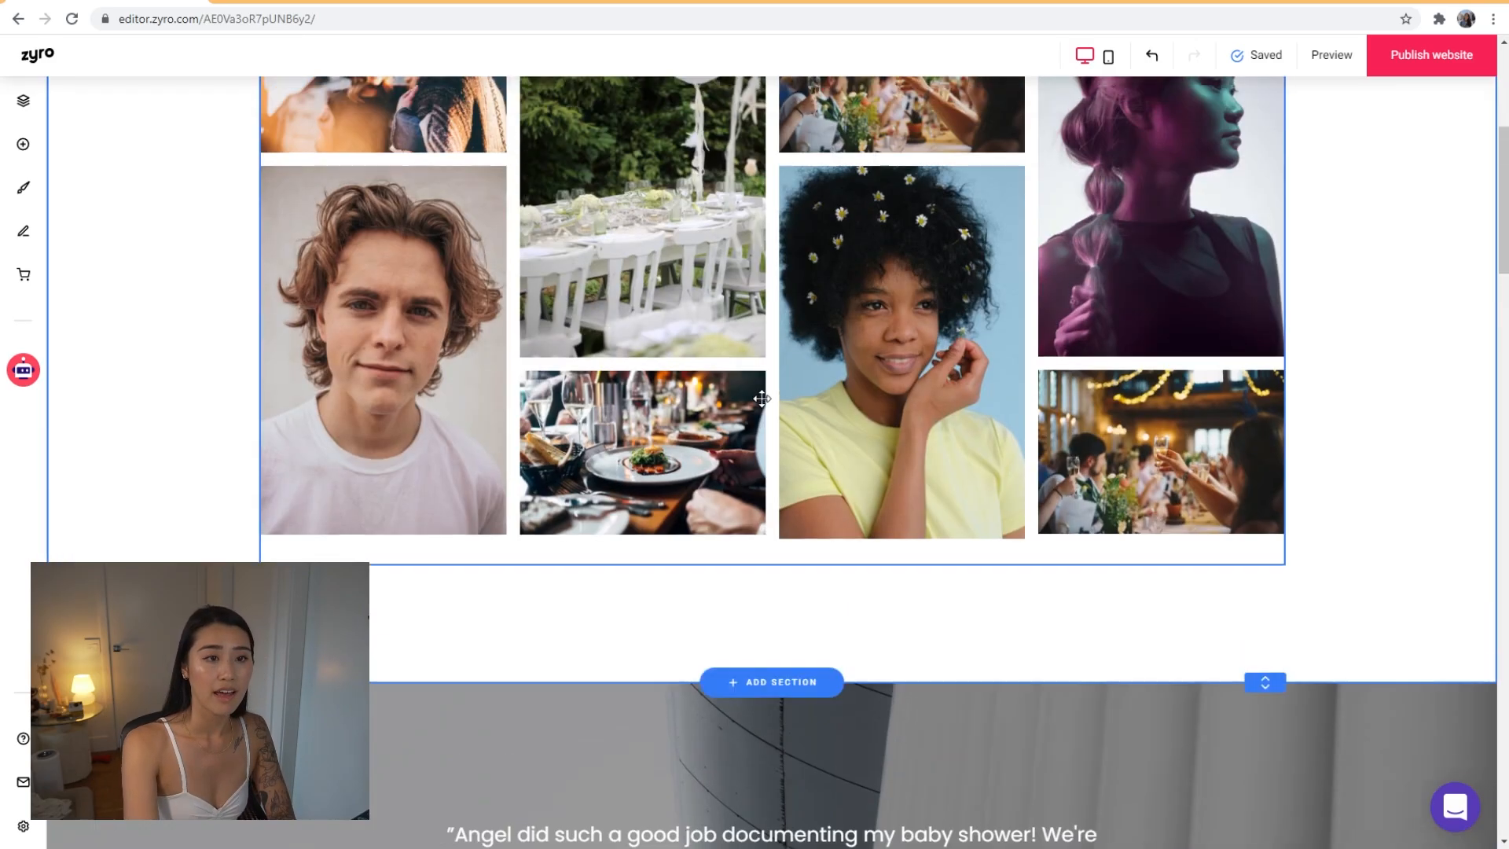
scroll(762, 398, "up", 5)
left_click(1333, 54)
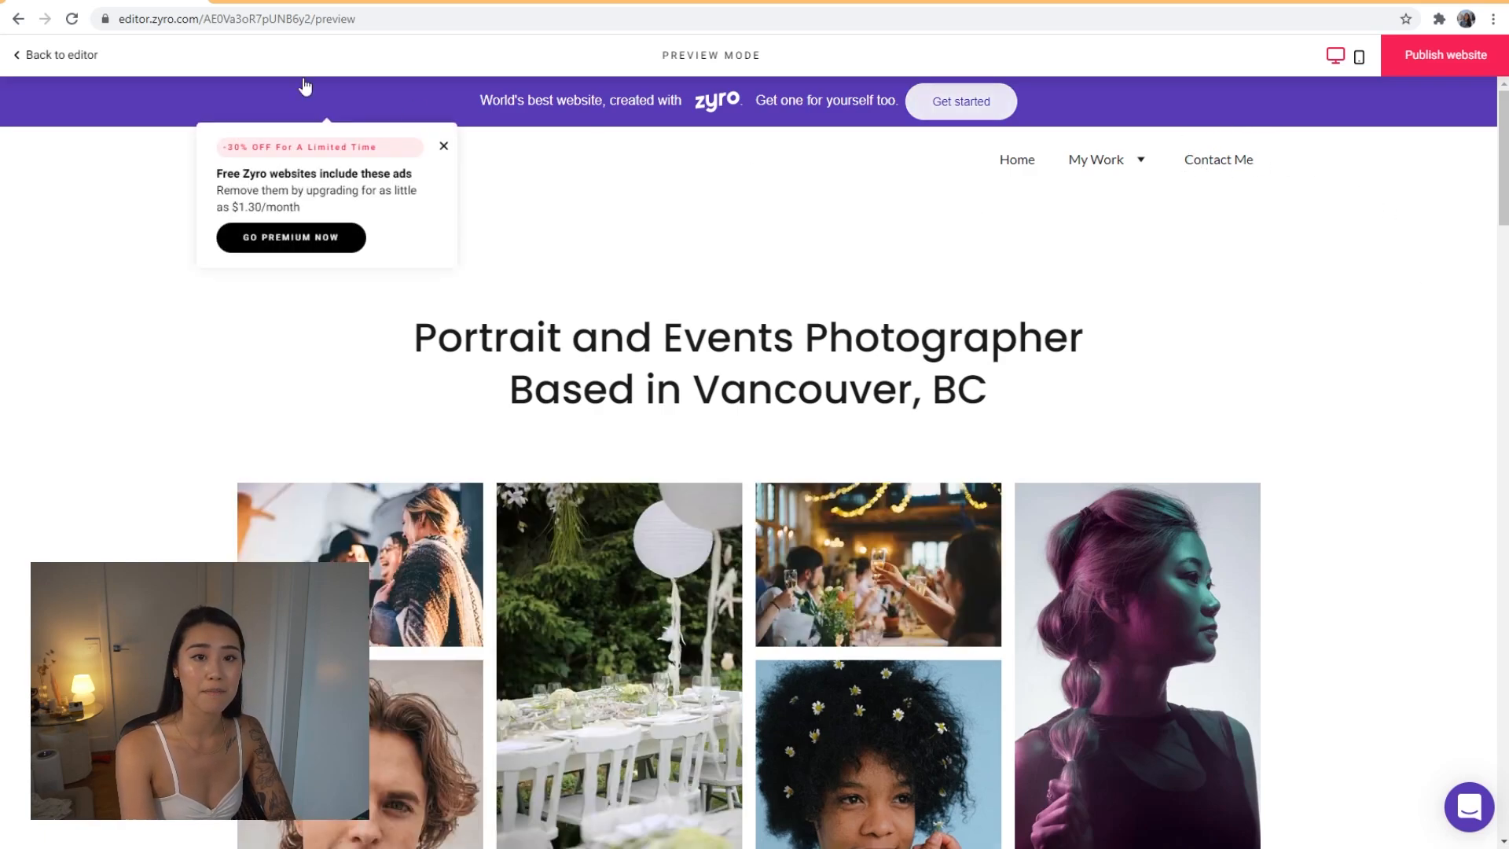
left_click(444, 148)
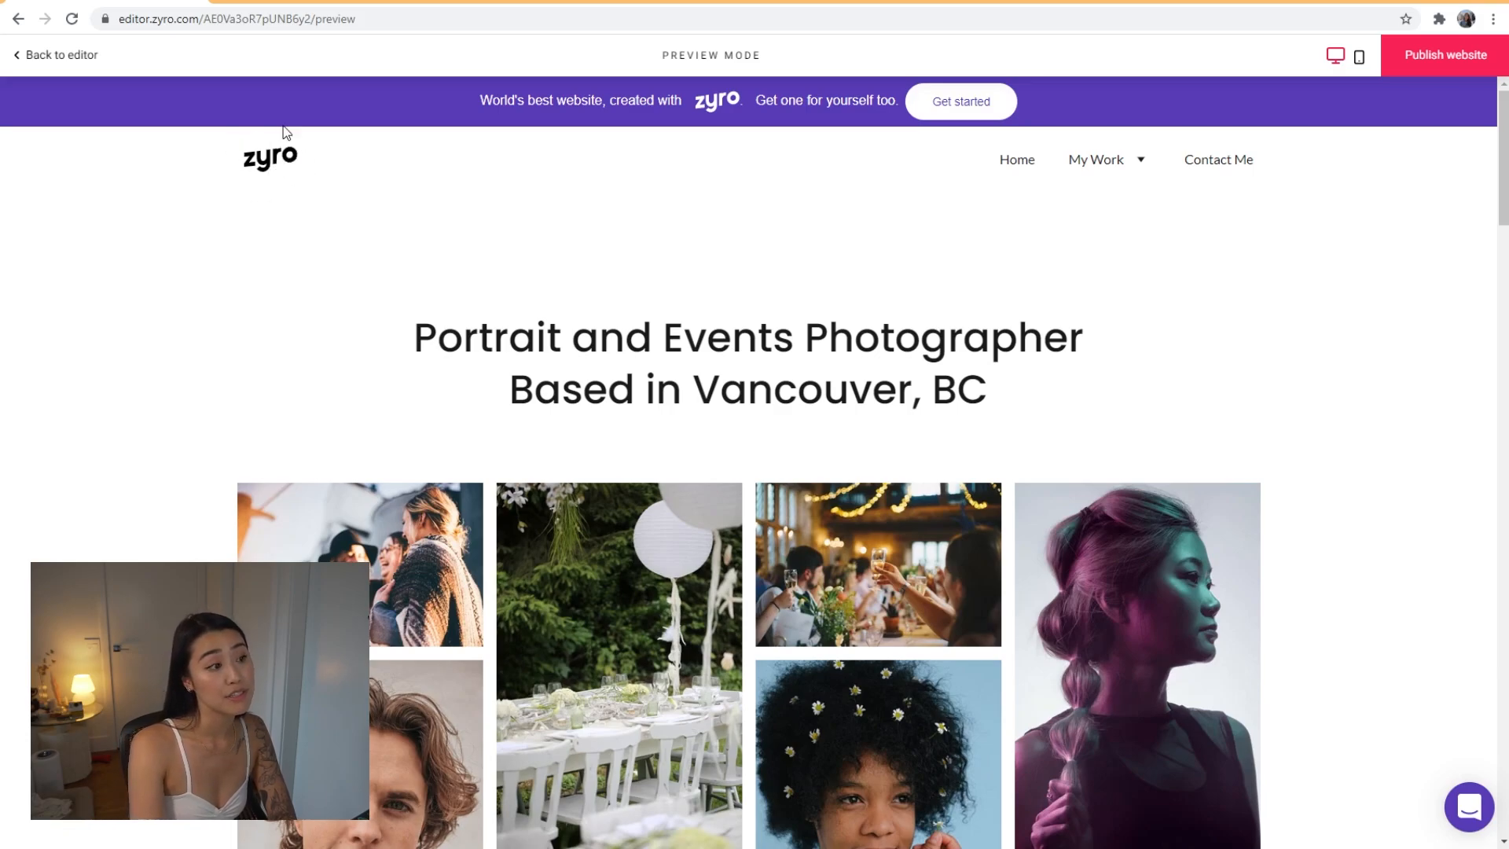
mouse_move(1128, 158)
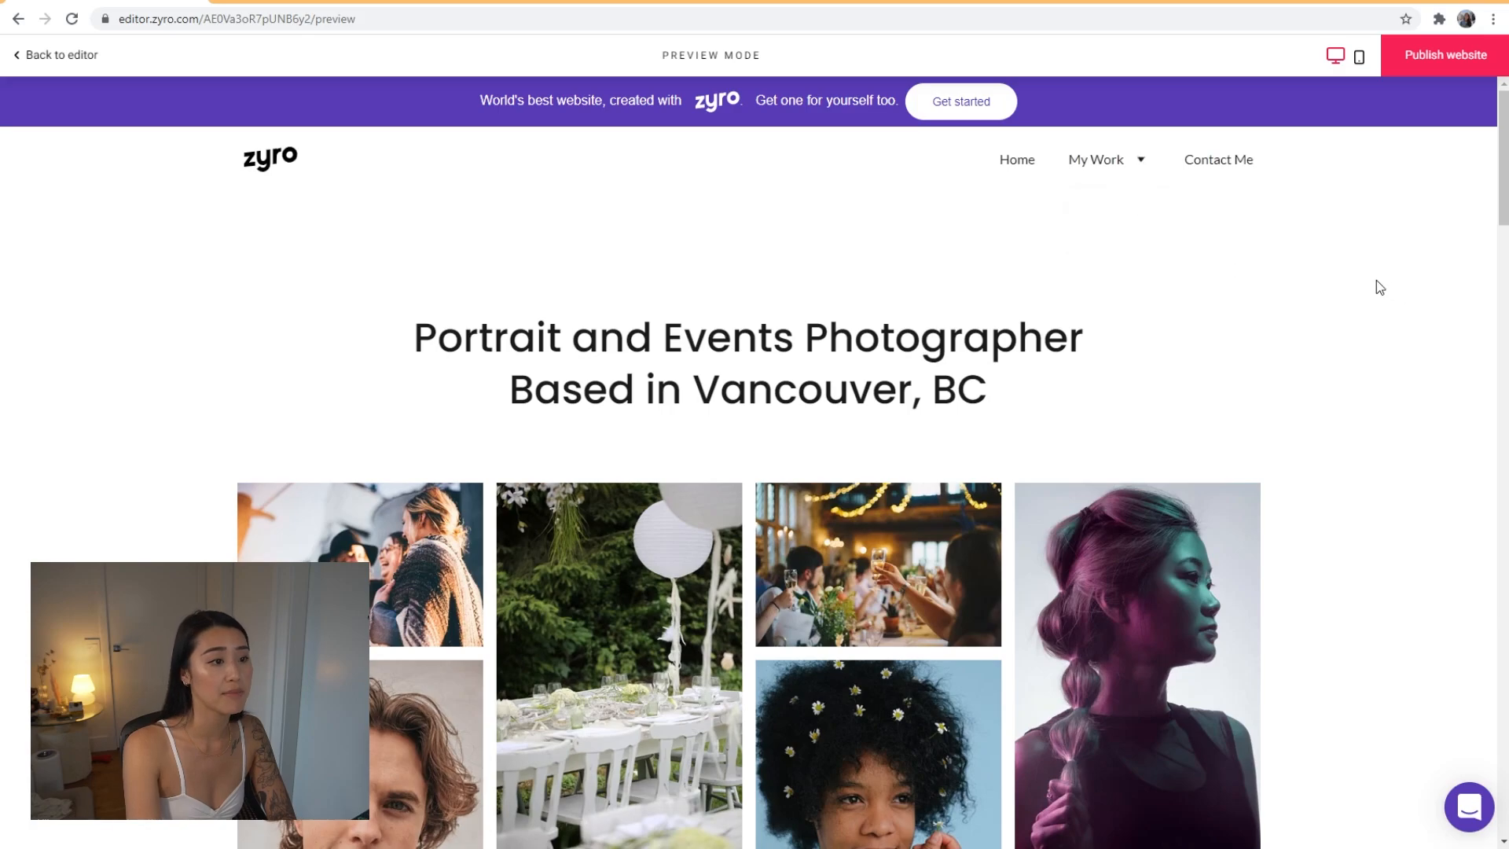
scroll(1368, 283, "down", 3)
scroll(1368, 284, "up", 3)
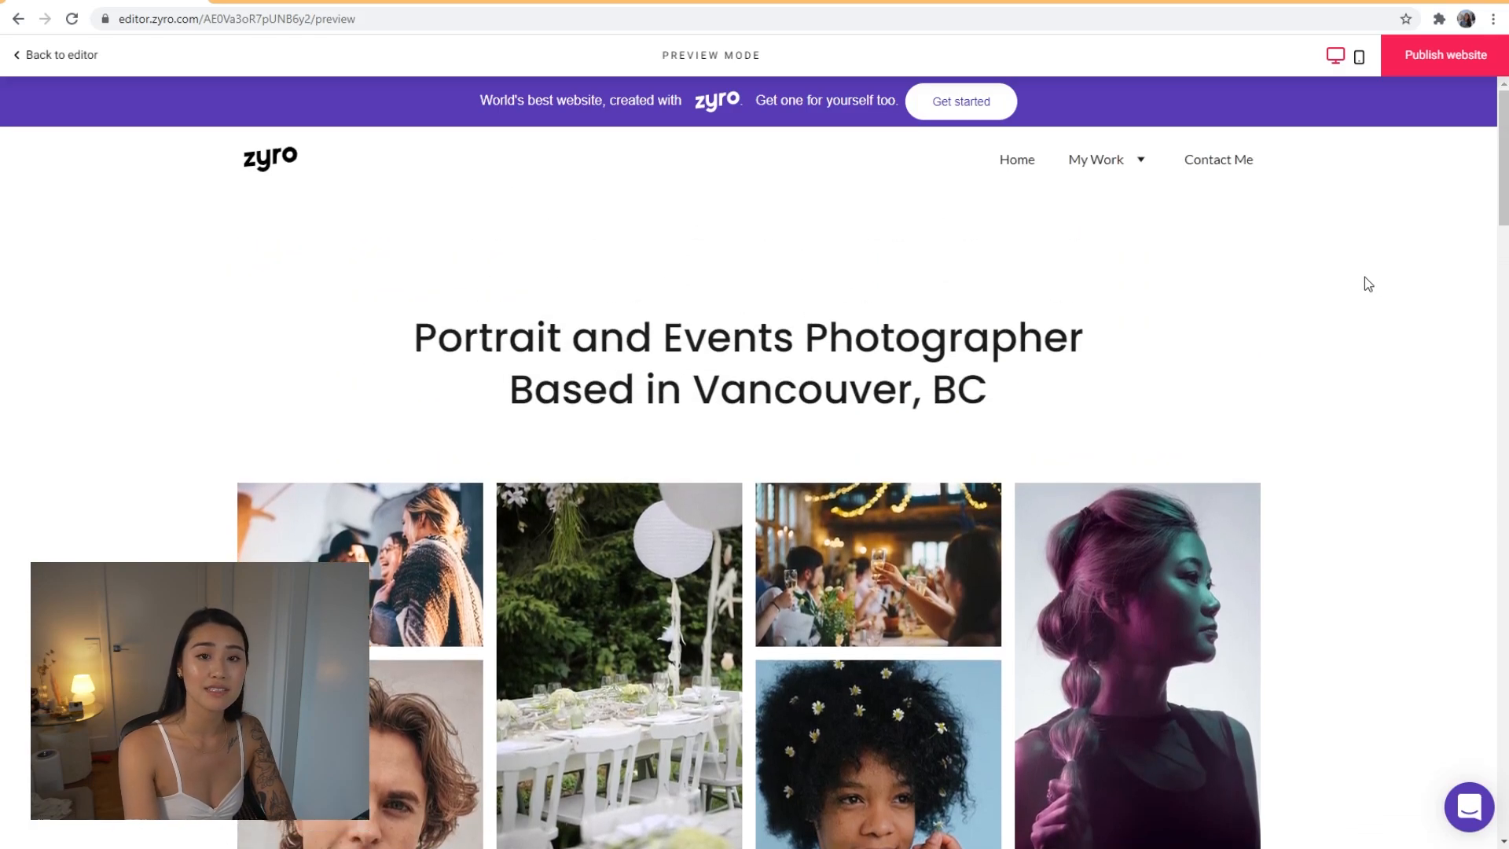
Review the previewed homepage from the gallery through the About Me section, testimonial slider and Instagram feed to the footer form
scroll(1368, 283, "down", 10)
scroll(1363, 285, "down", 15)
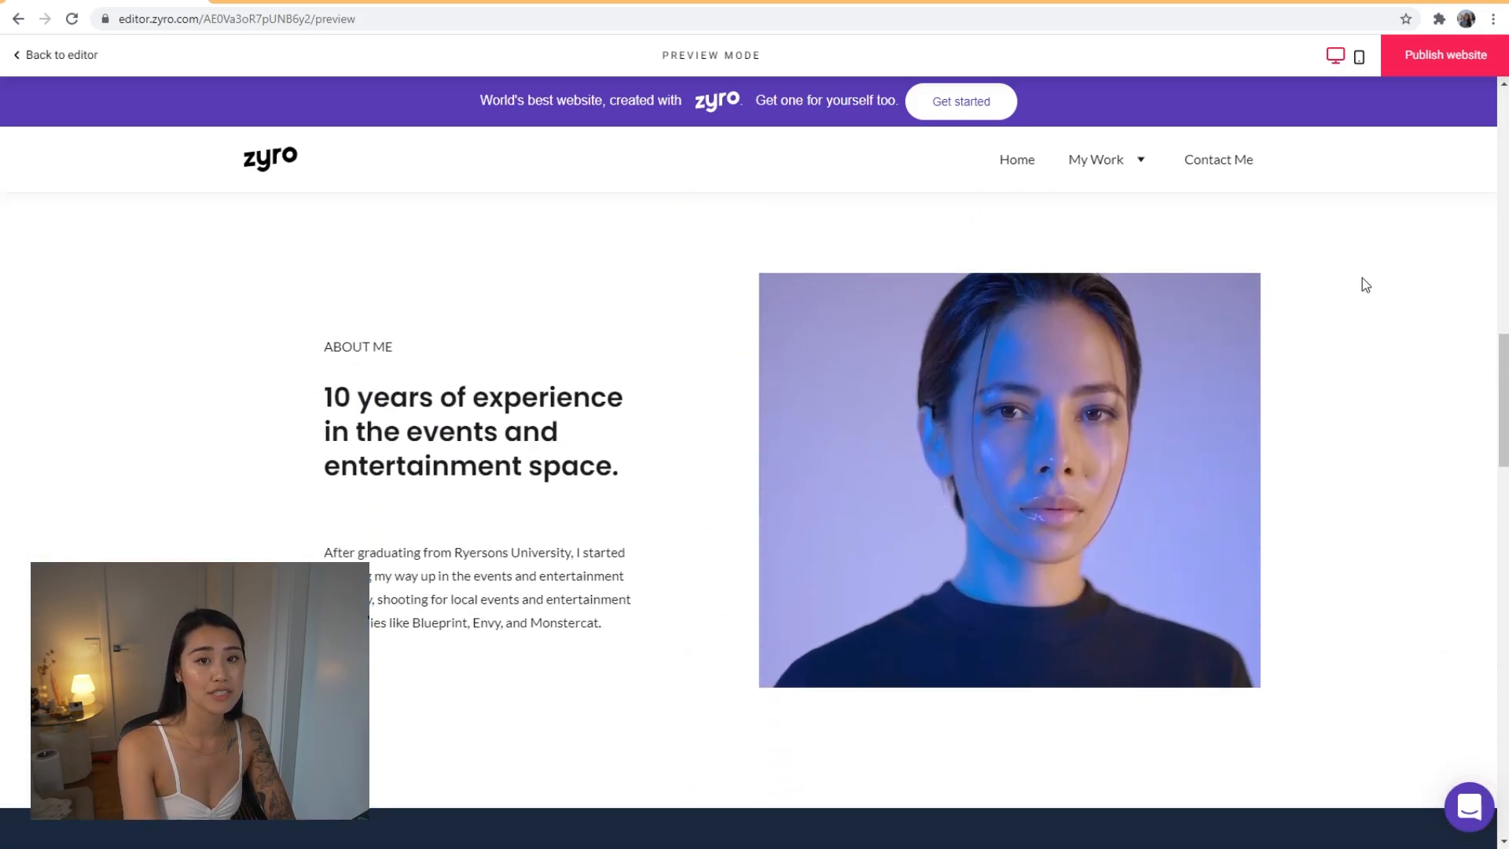
scroll(1365, 283, "down", 5)
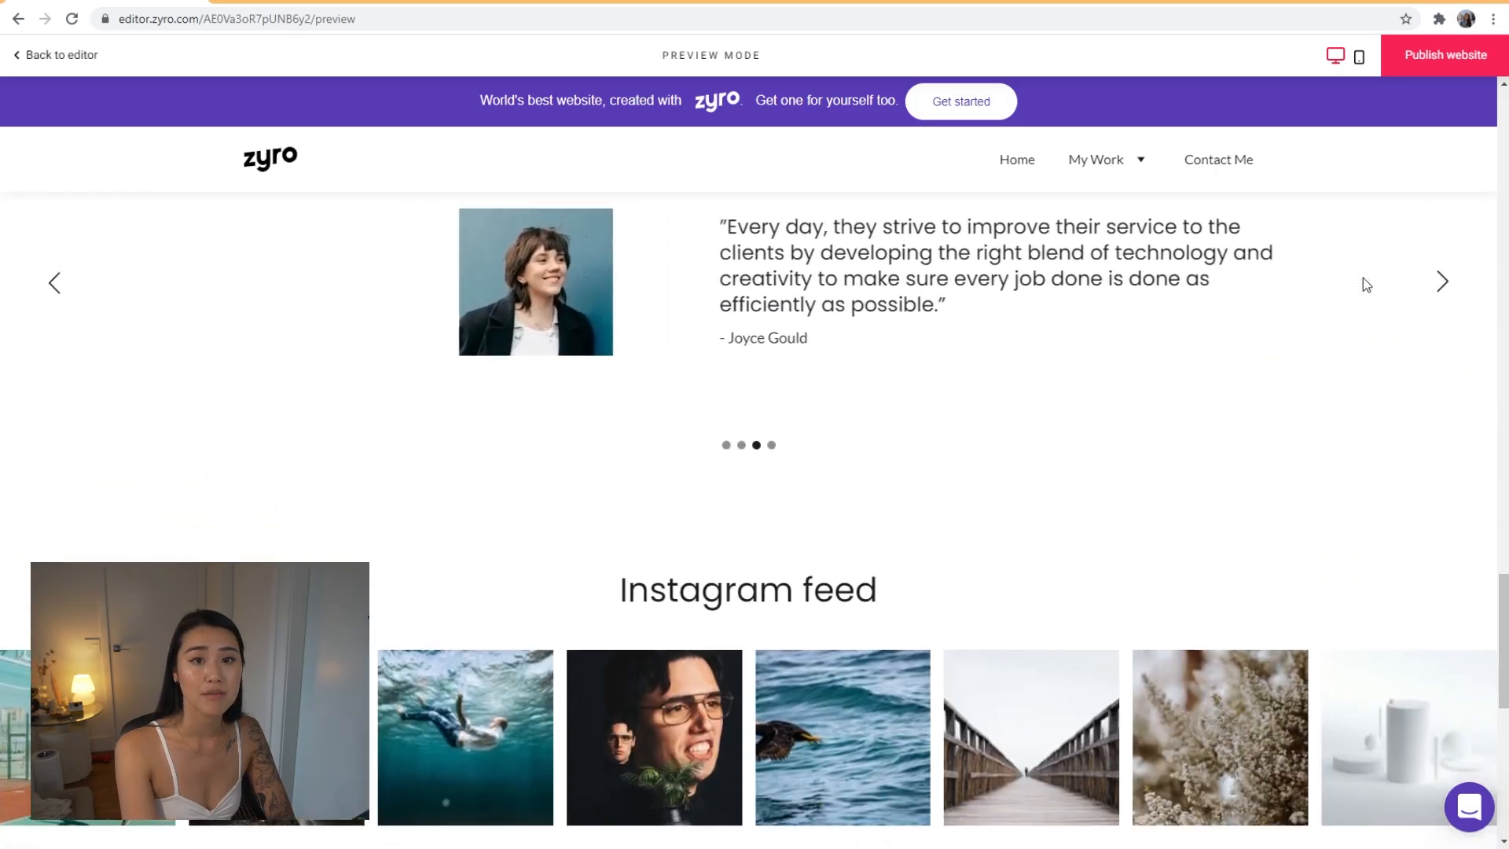
scroll(1375, 314, "up", 2)
left_click(1450, 456)
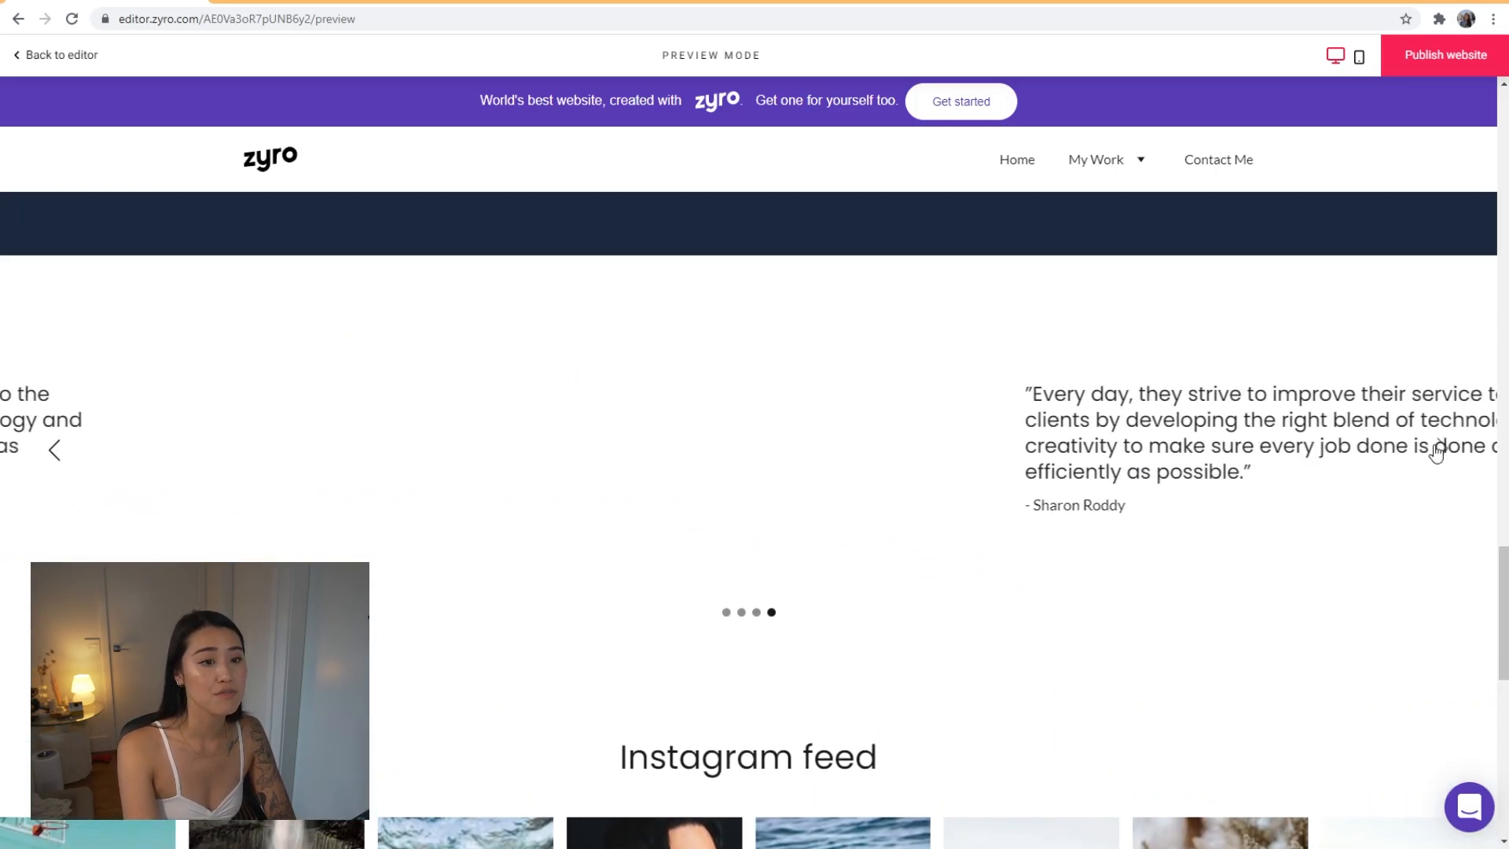
scroll(1443, 450, "down", 6)
scroll(1441, 448, "down", 5)
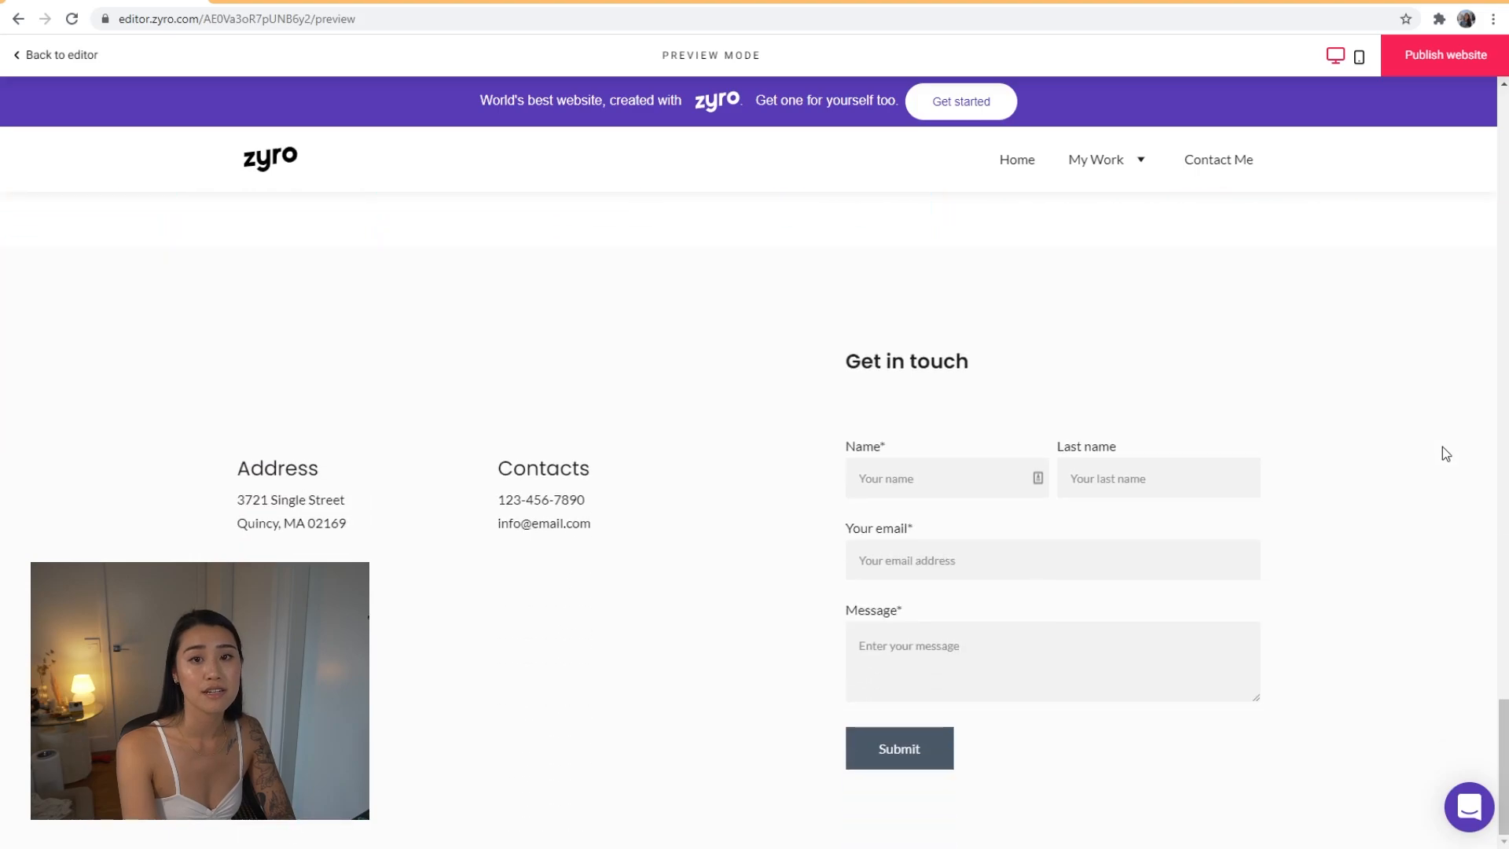
scroll(1440, 440, "up", 7)
scroll(1441, 400, "up", 15)
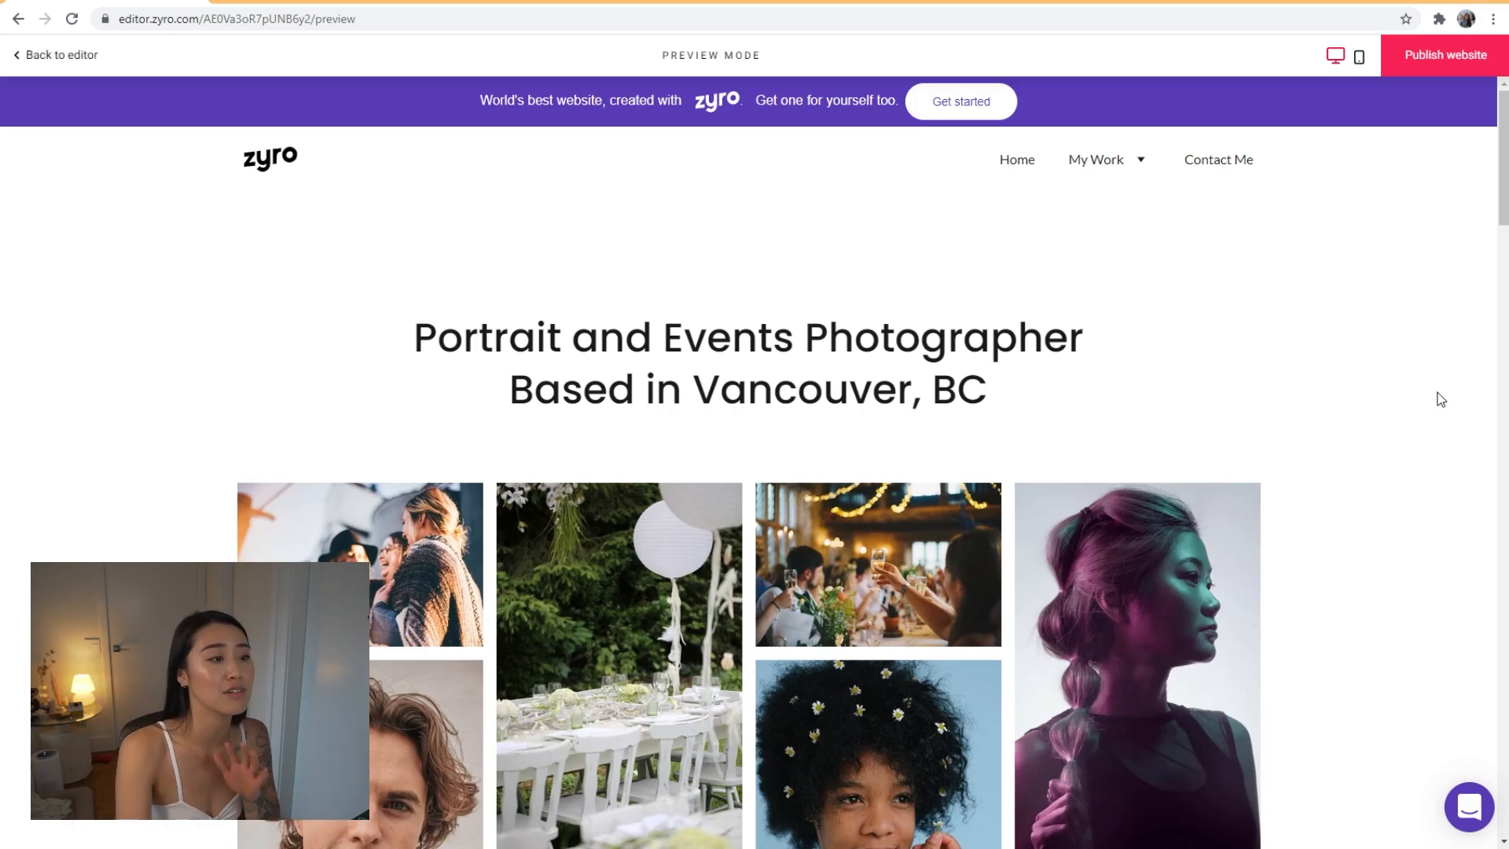
scroll(1179, 326, "down", 10)
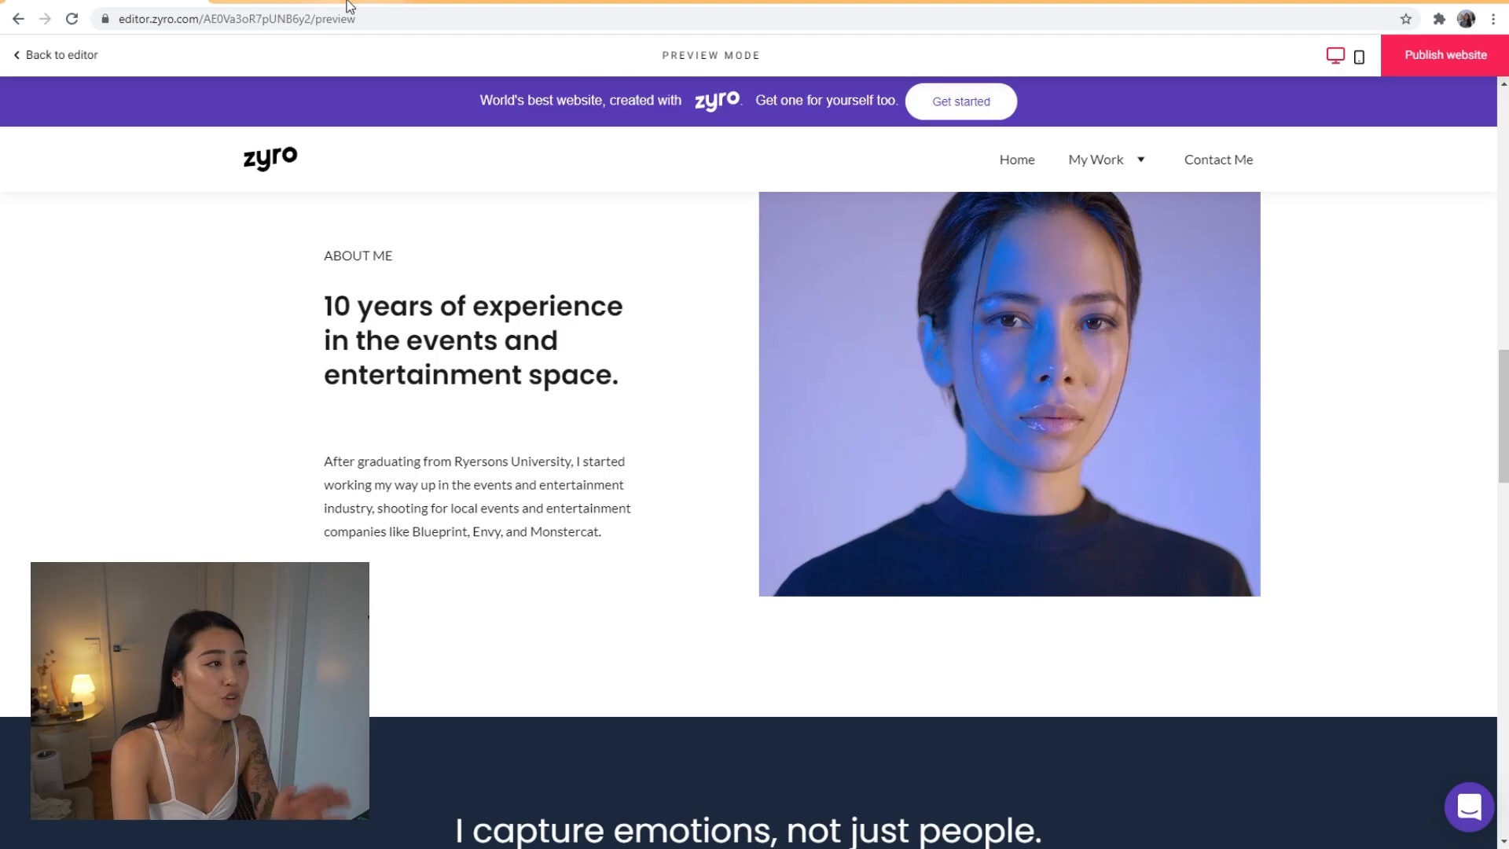
Leave the preview and the editor, and open the designer-made template gallery for a new website
left_click(43, 55)
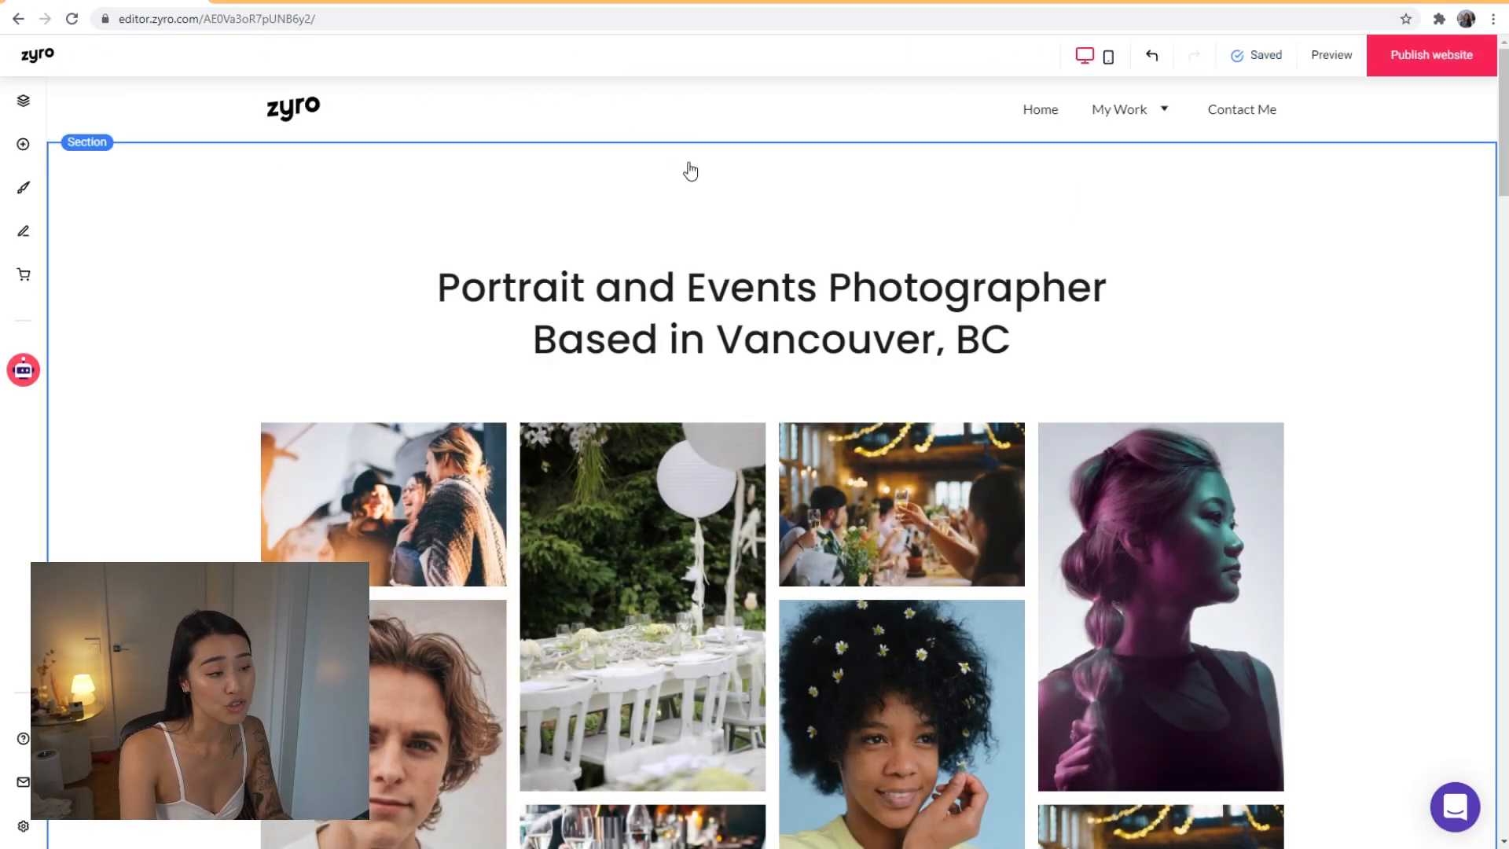
scroll(690, 168, "down", 15)
scroll(761, 228, "down", 15)
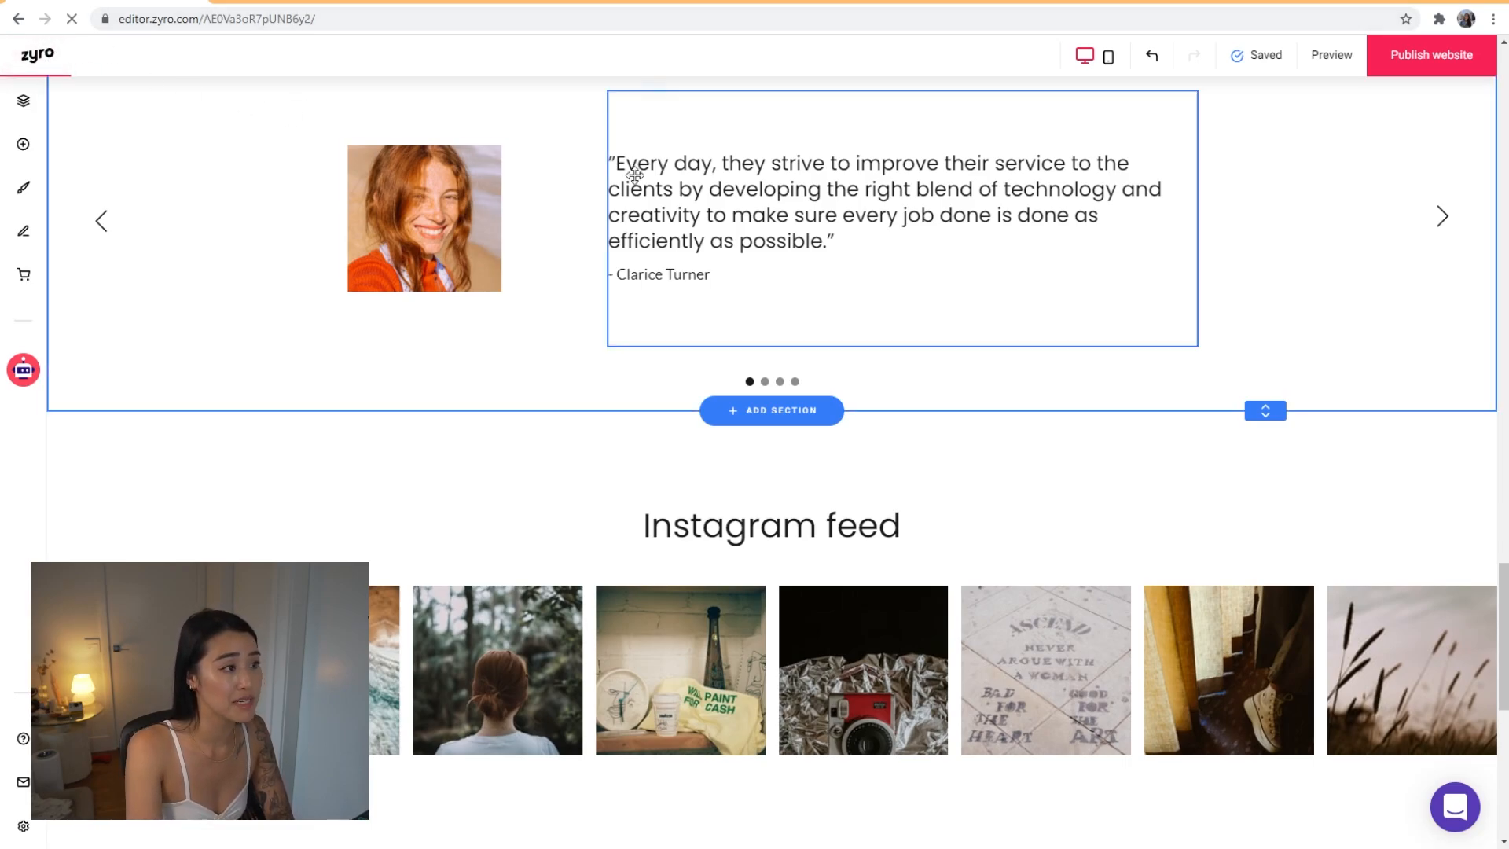
left_click(1367, 65)
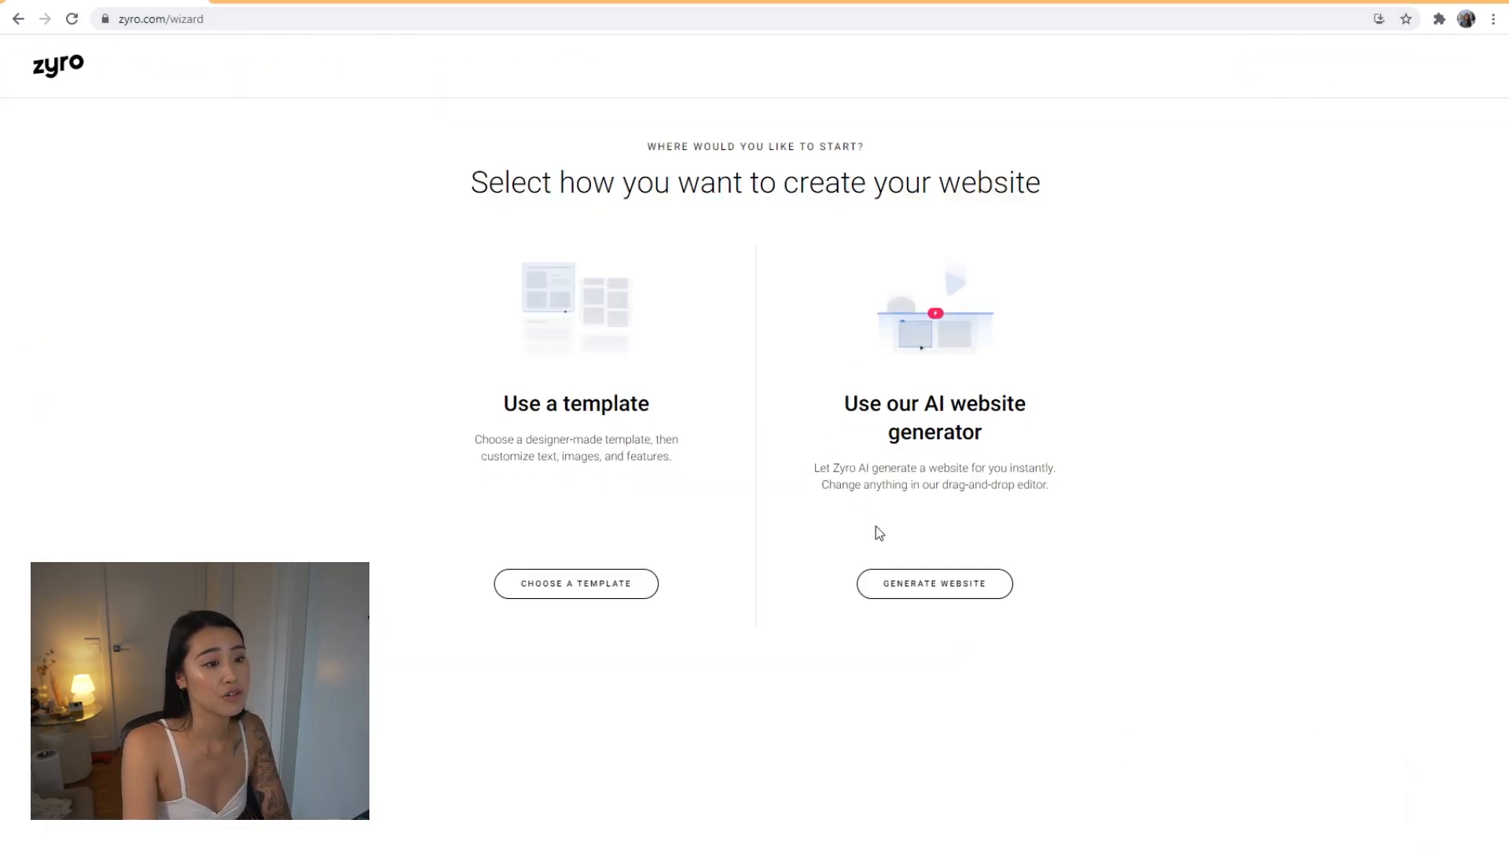
left_click(602, 585)
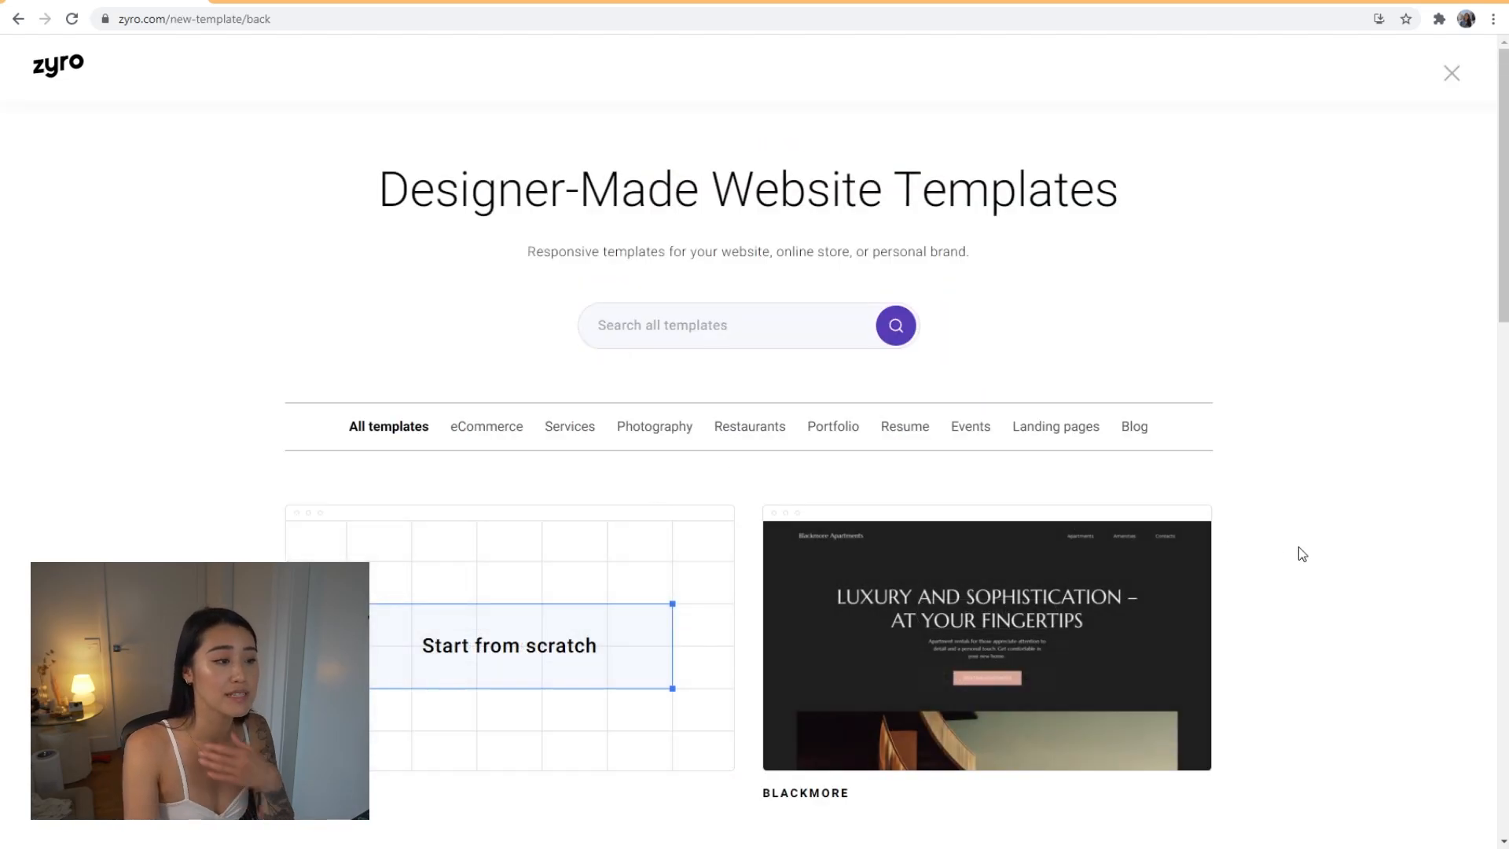
Browse the first two pages of website templates across all categories
scroll(1307, 546, "down", 10)
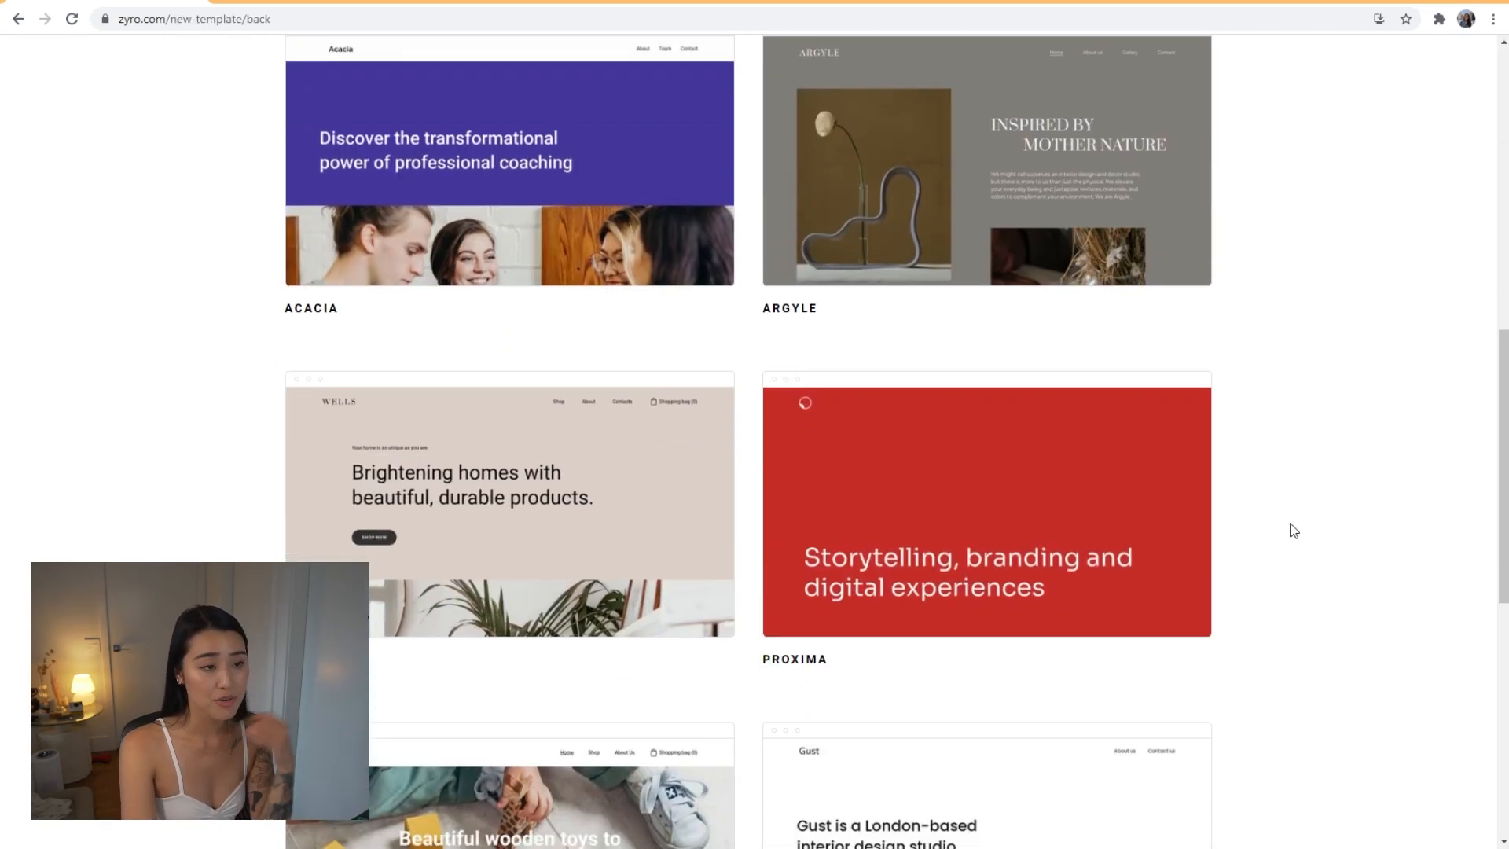
scroll(1293, 530, "down", 1)
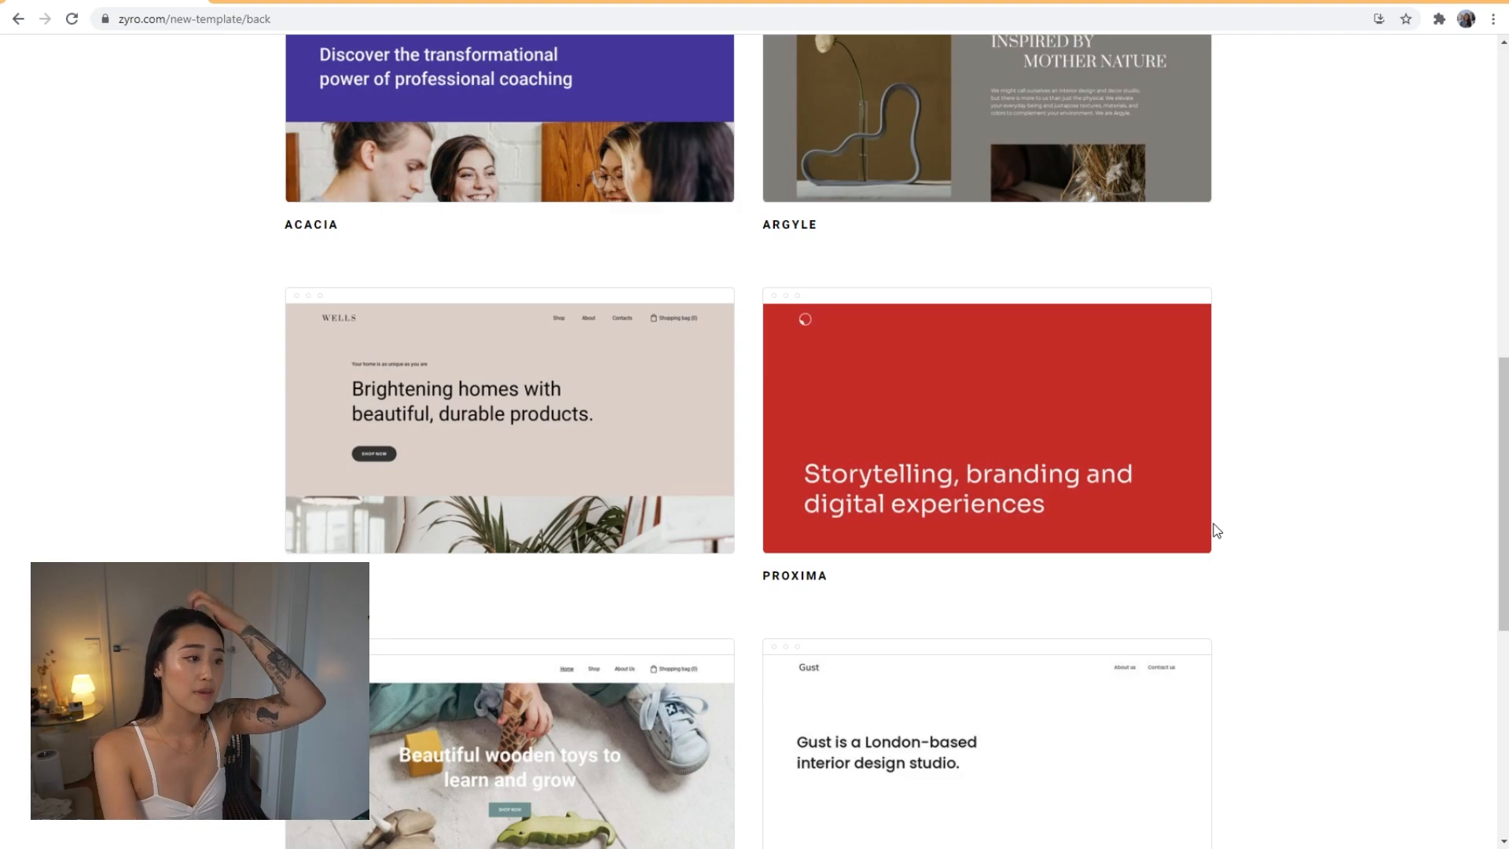
scroll(1216, 530, "down", 4)
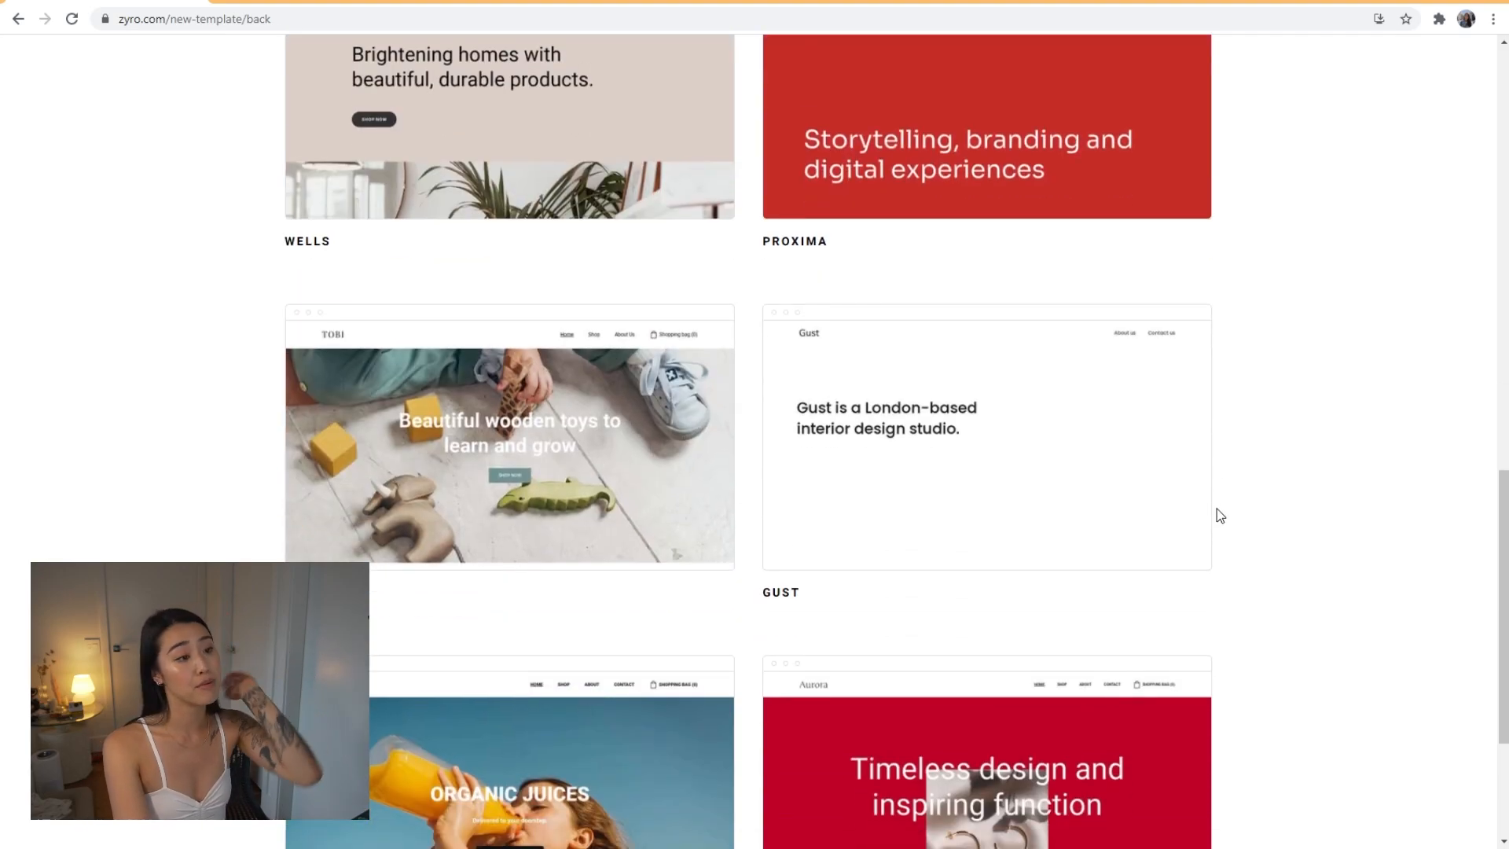
scroll(1215, 516, "down", 3)
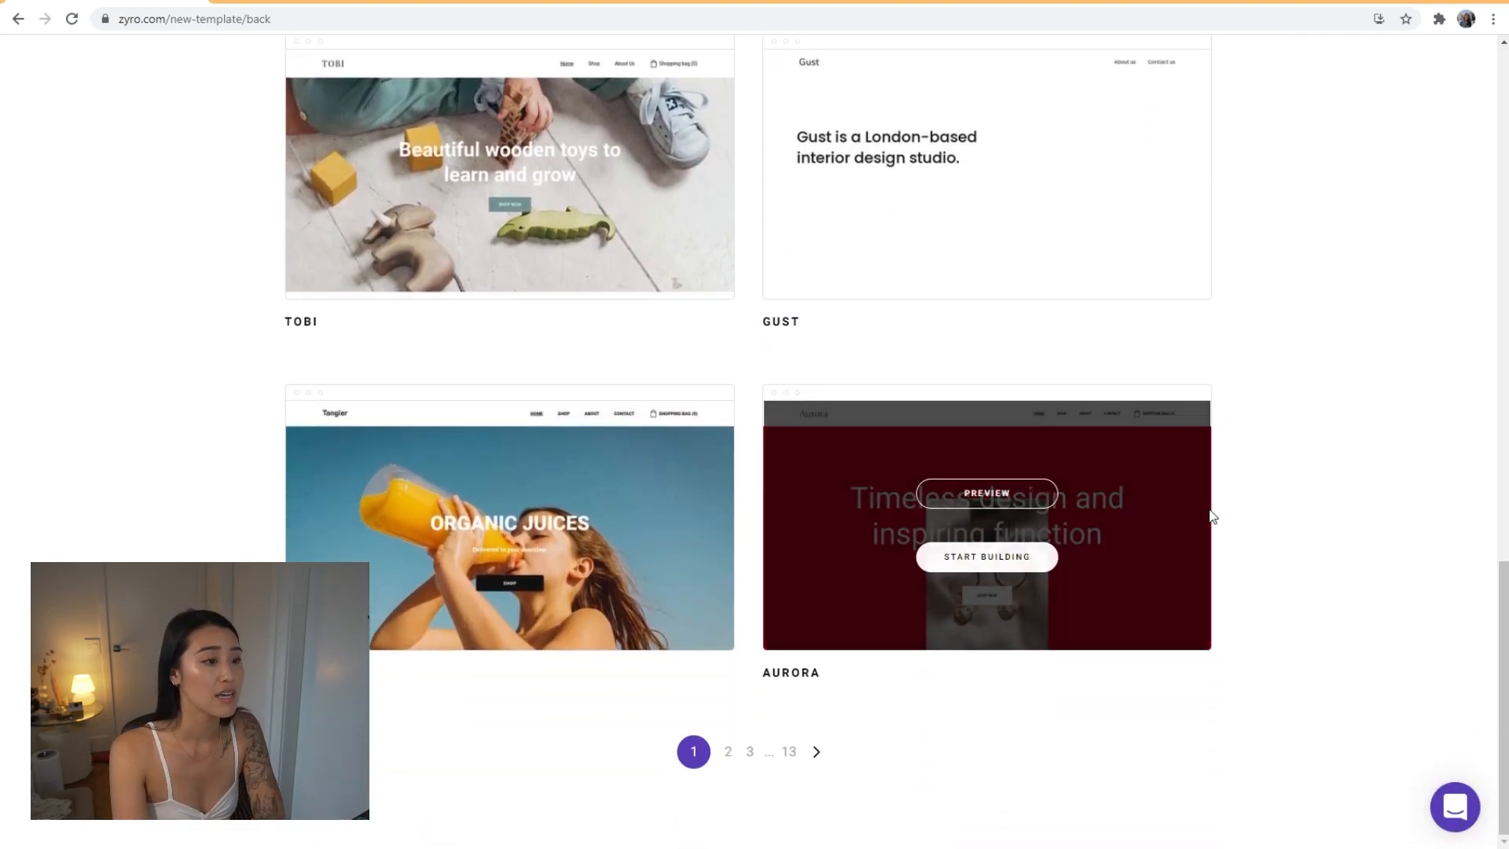
left_click(750, 752)
scroll(891, 723, "down", 10)
scroll(1242, 737, "down", 9)
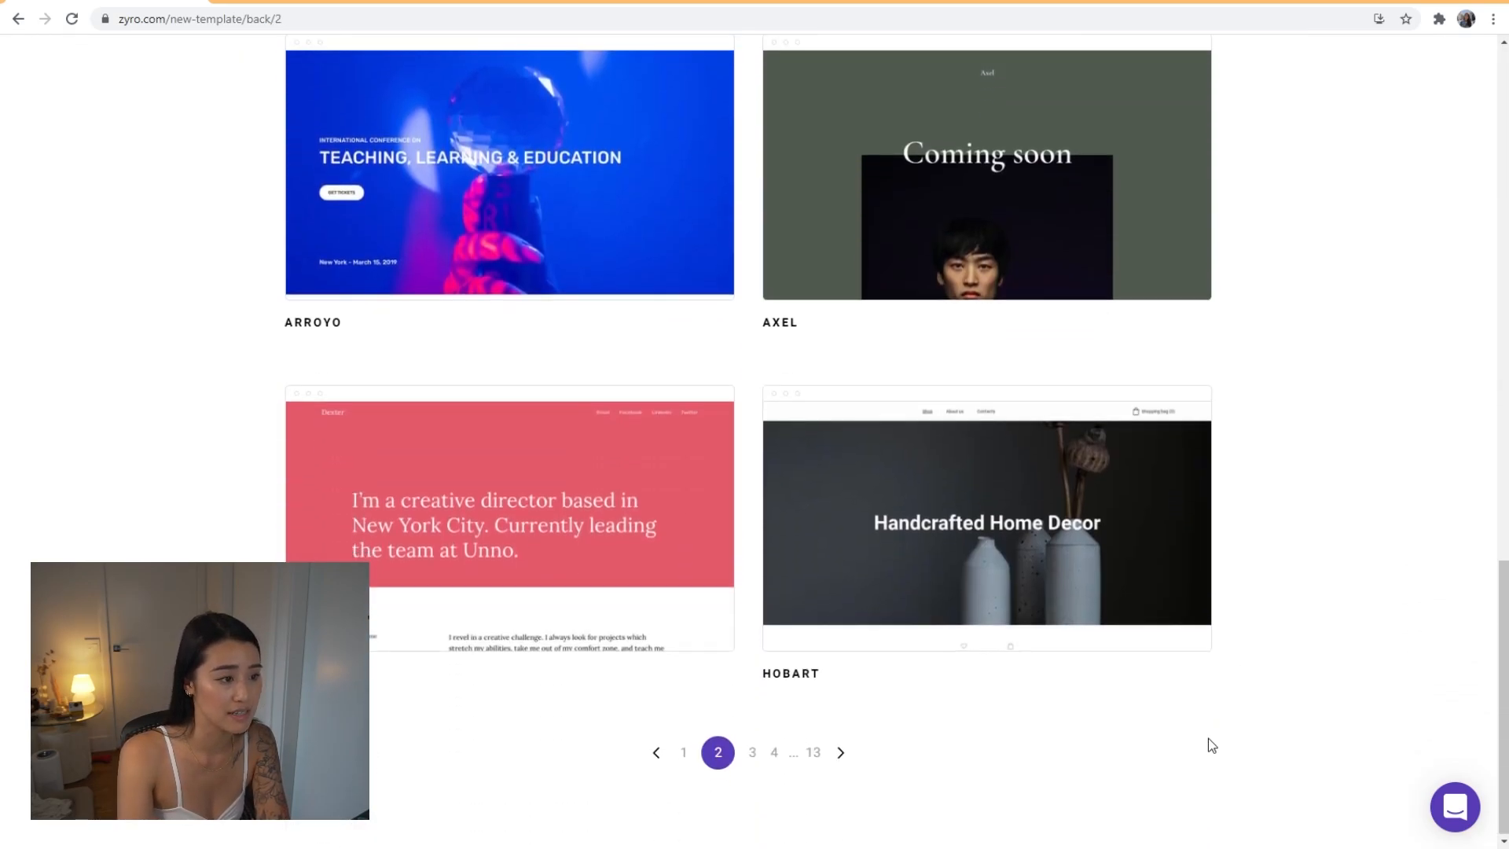
scroll(1069, 691, "down", 15)
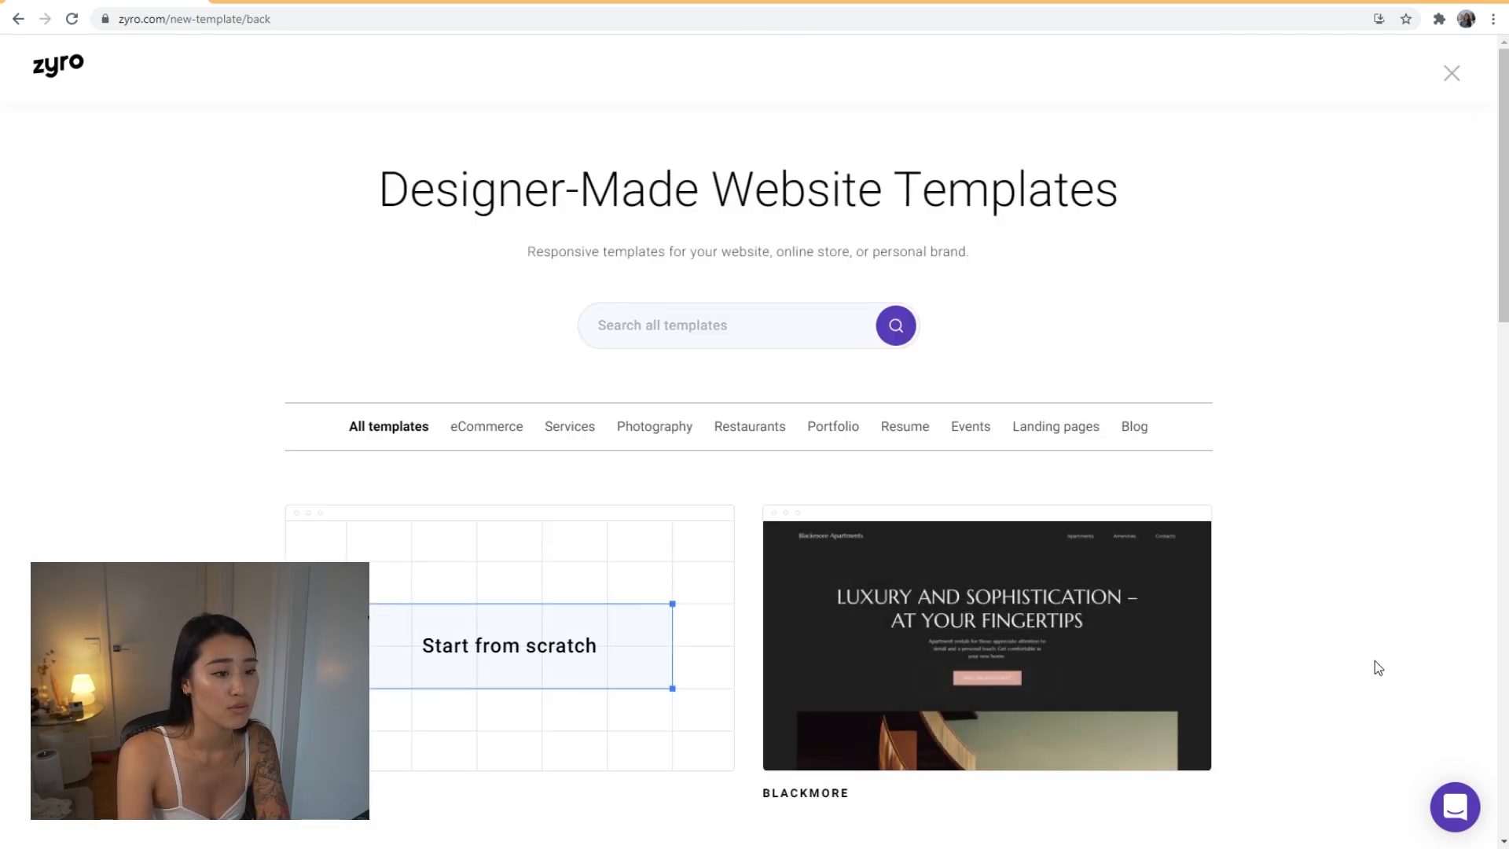
Preview the Blackmore template, review its page from the hero heading to the footer links, and return to the template gallery
scroll(1375, 664, "down", 5)
left_click(982, 203)
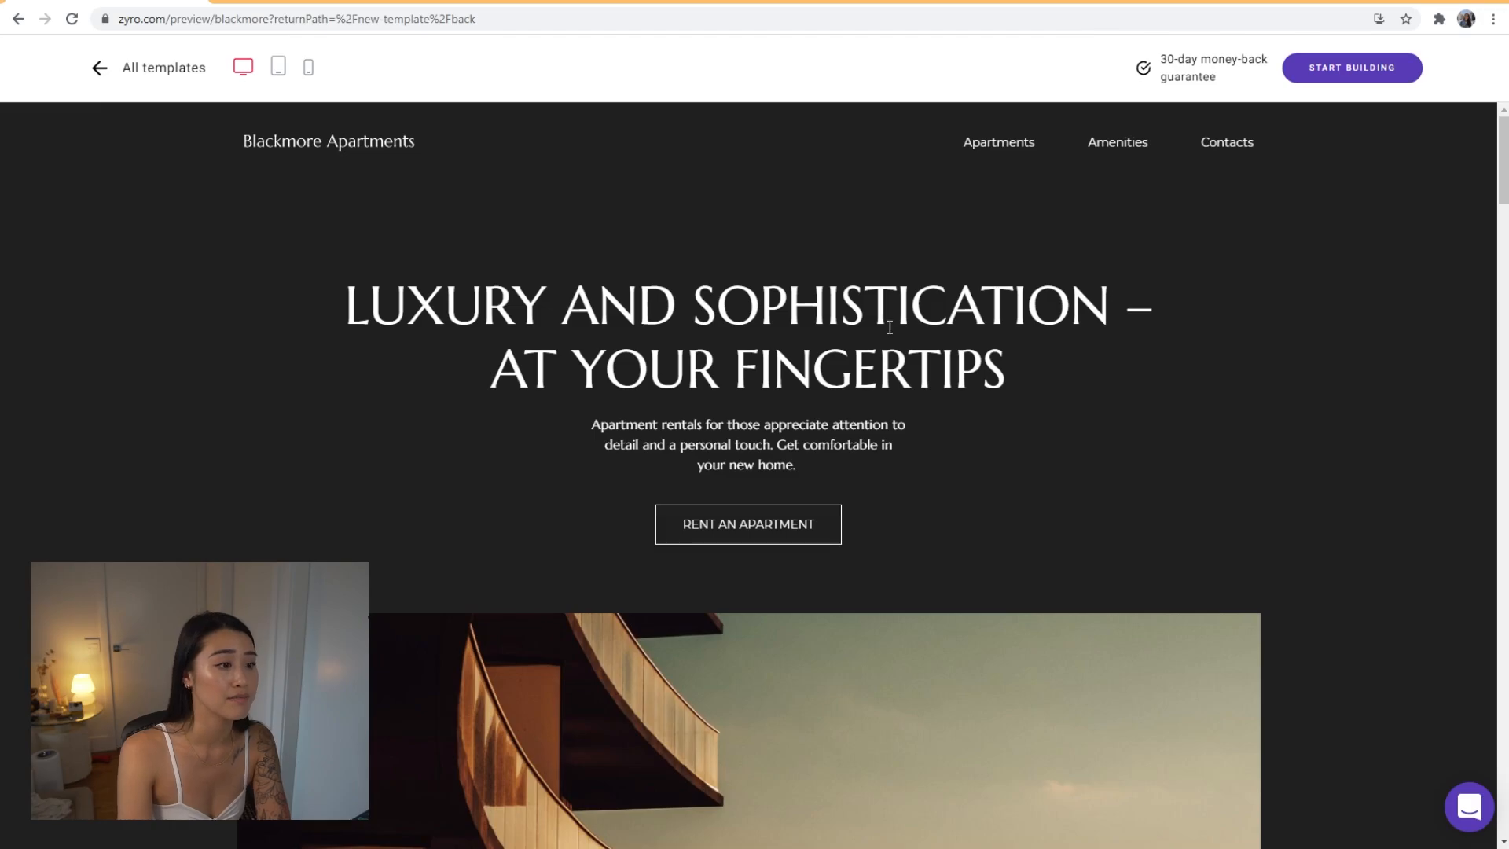
scroll(890, 327, "down", 12)
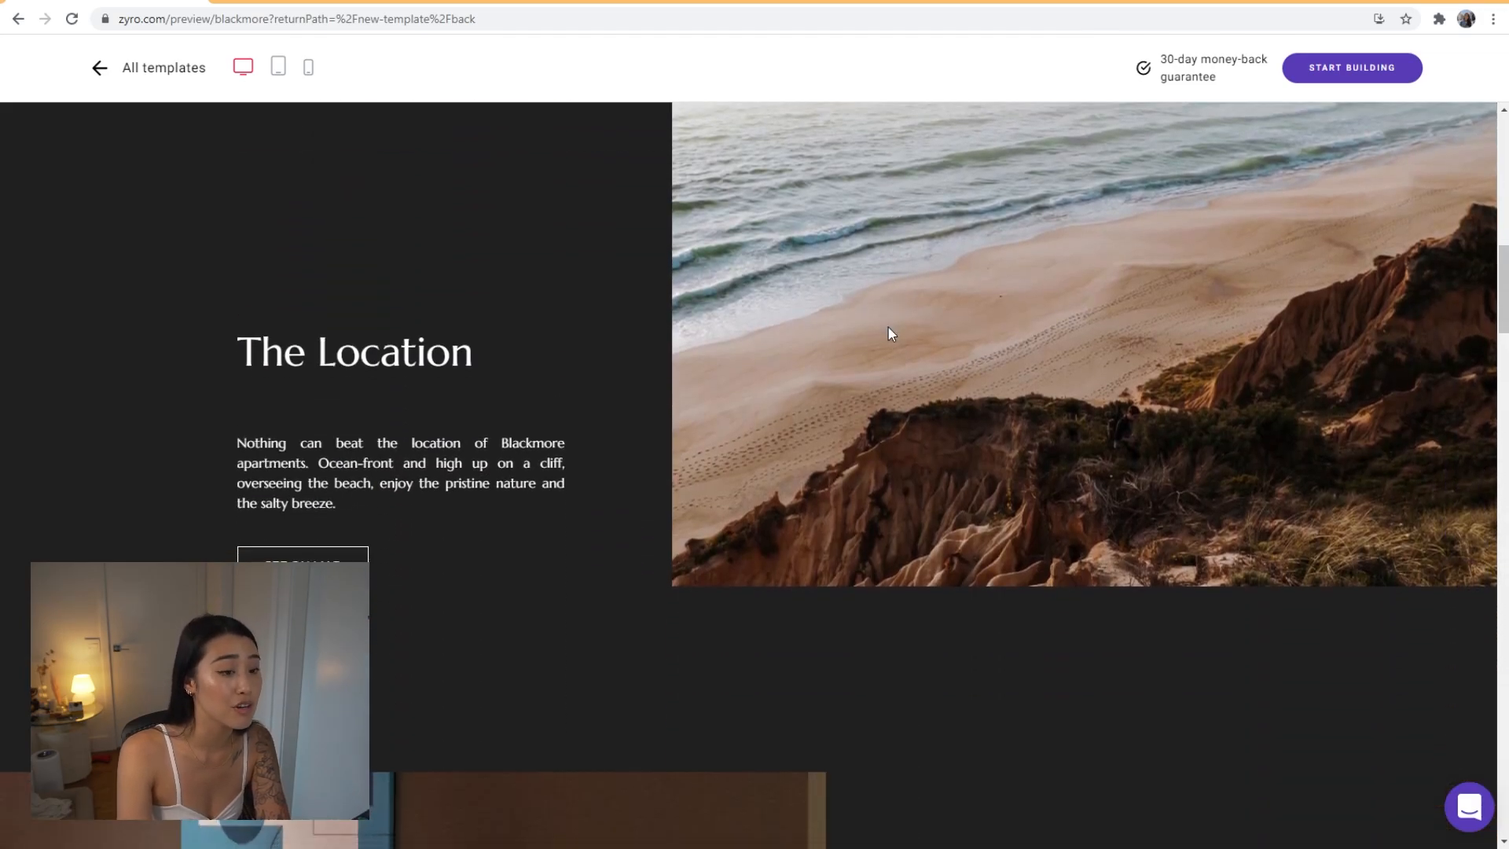
scroll(891, 324, "down", 10)
scroll(894, 321, "down", 1)
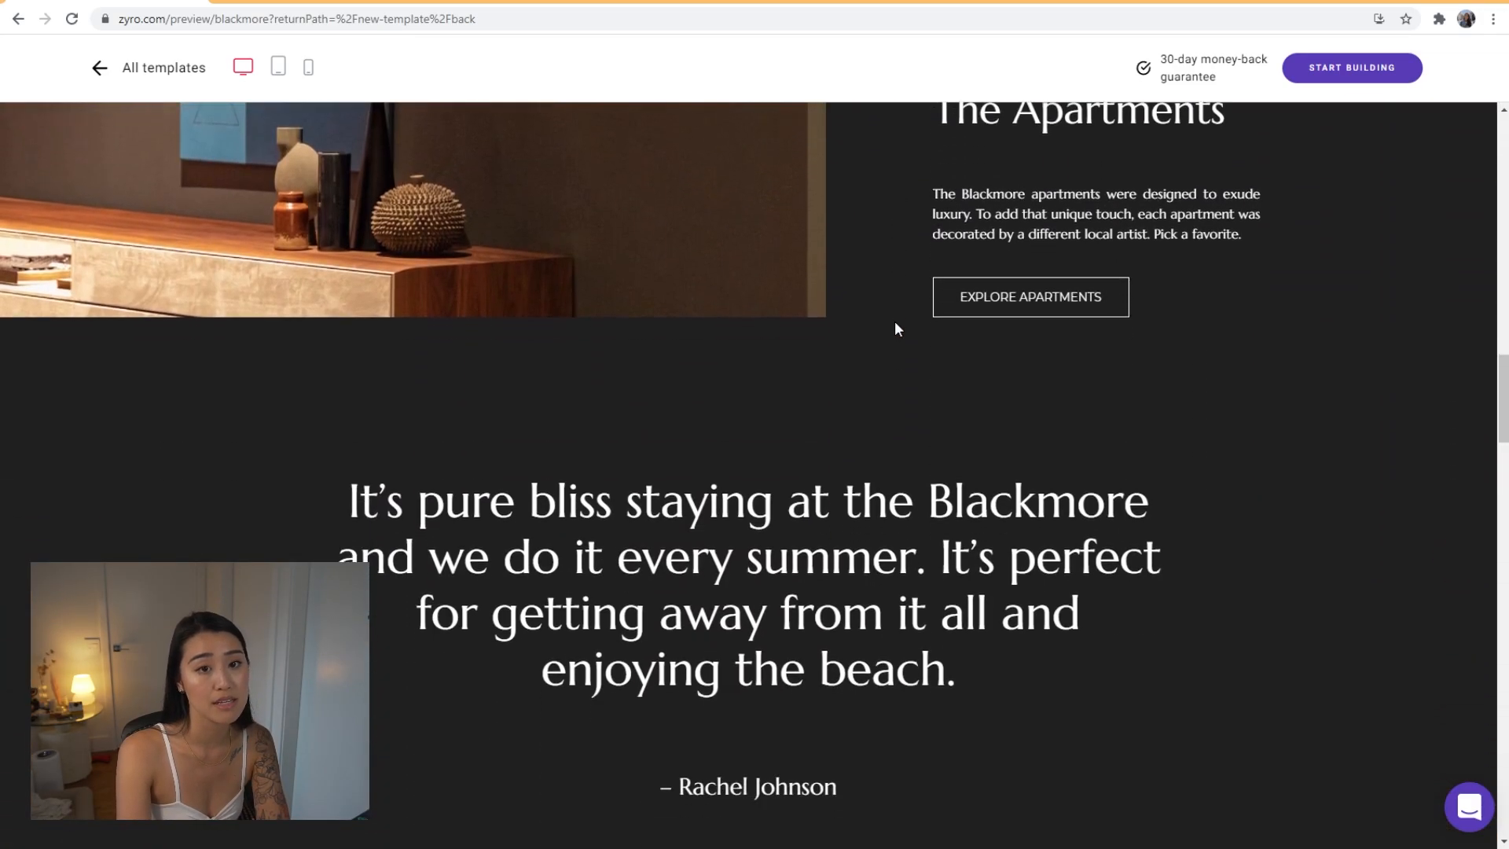
scroll(895, 322, "down", 5)
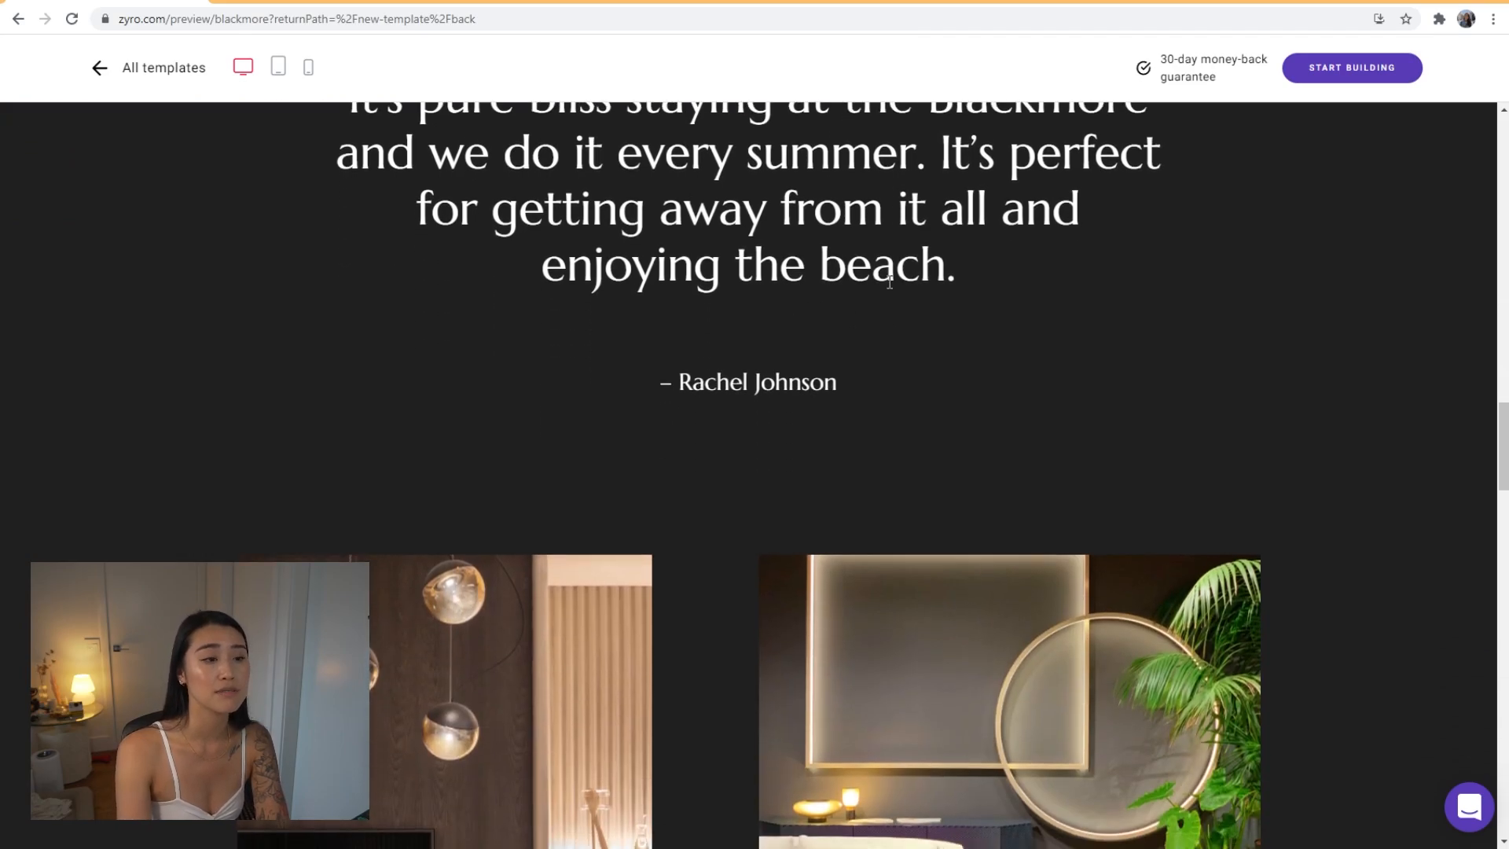
scroll(888, 282, "up", 1)
scroll(895, 275, "down", 6)
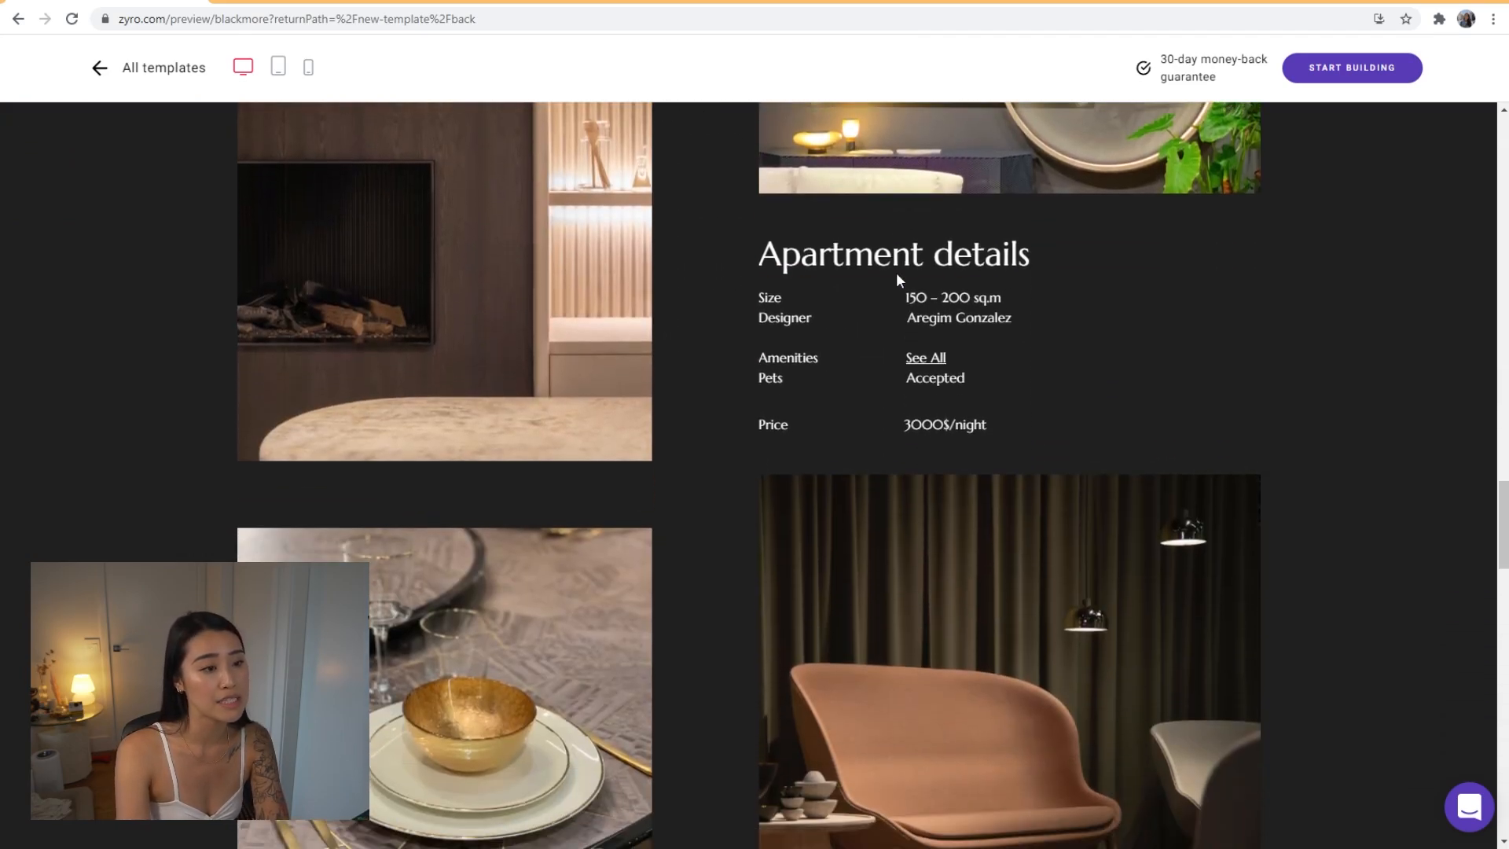
scroll(898, 276, "down", 10)
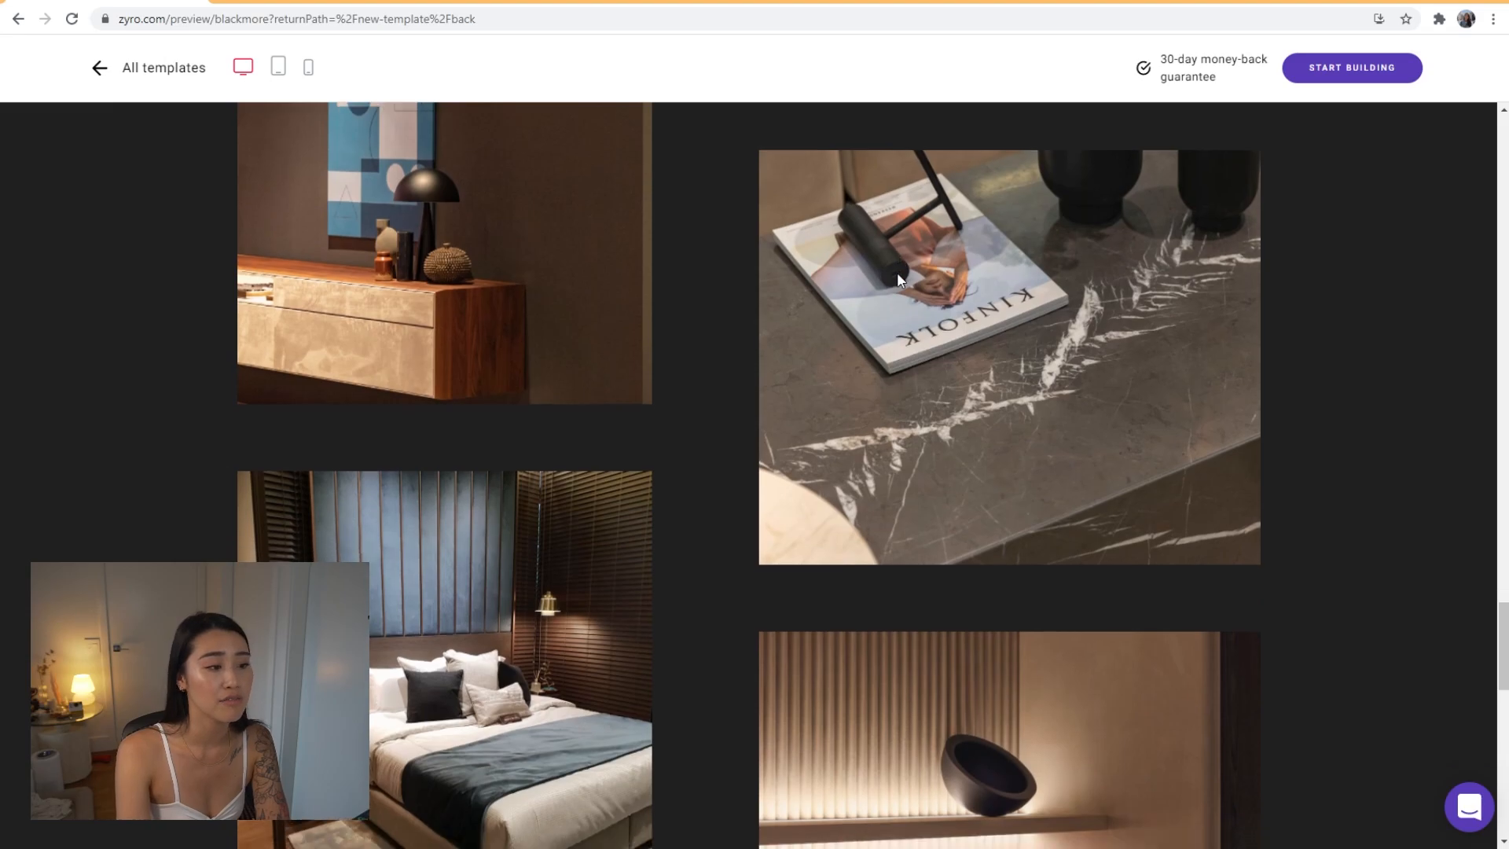
scroll(898, 279, "down", 12)
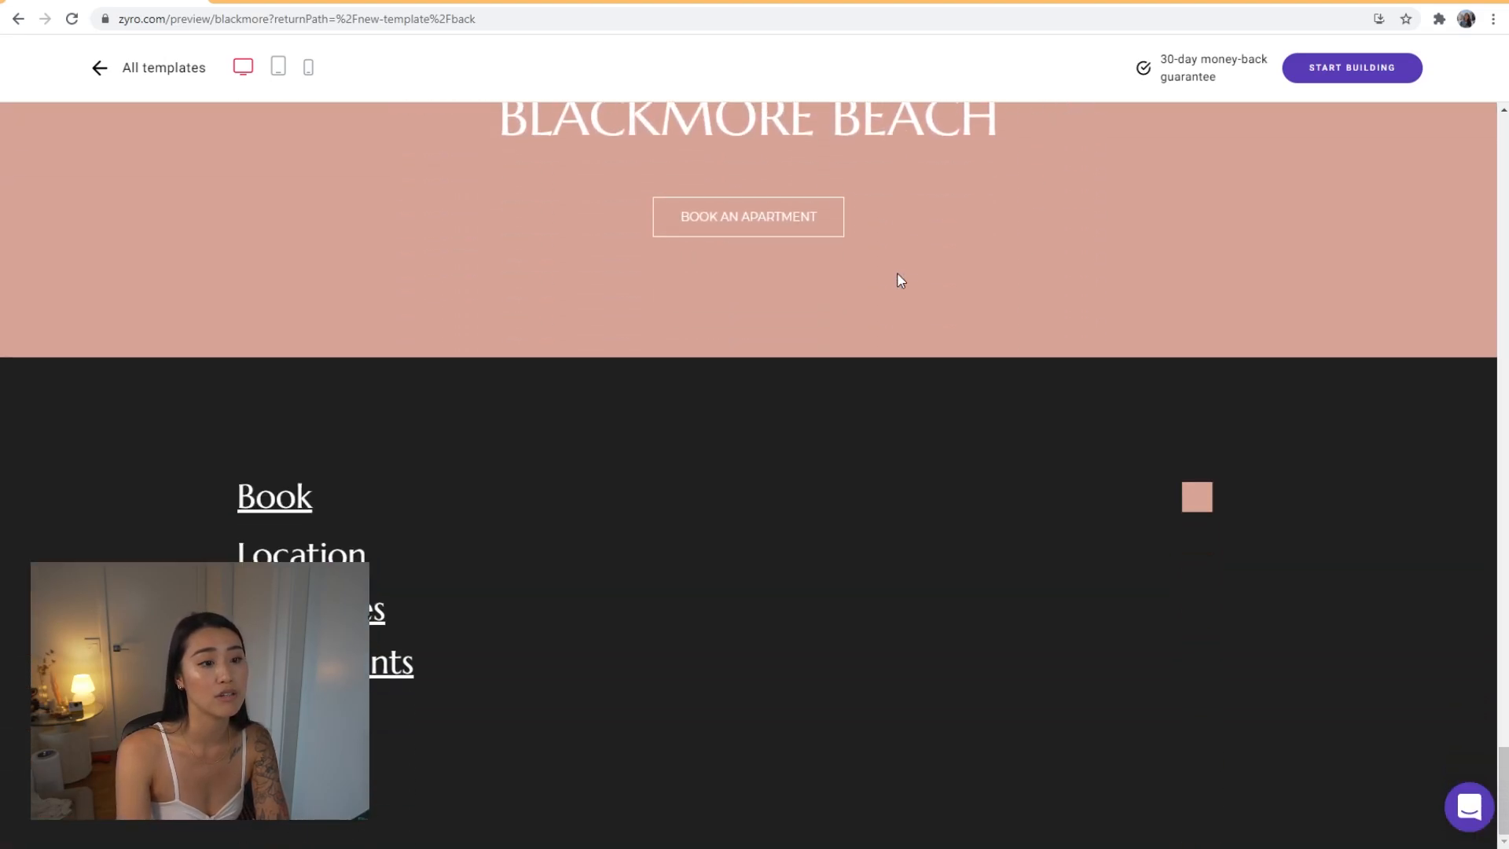
left_click(128, 69)
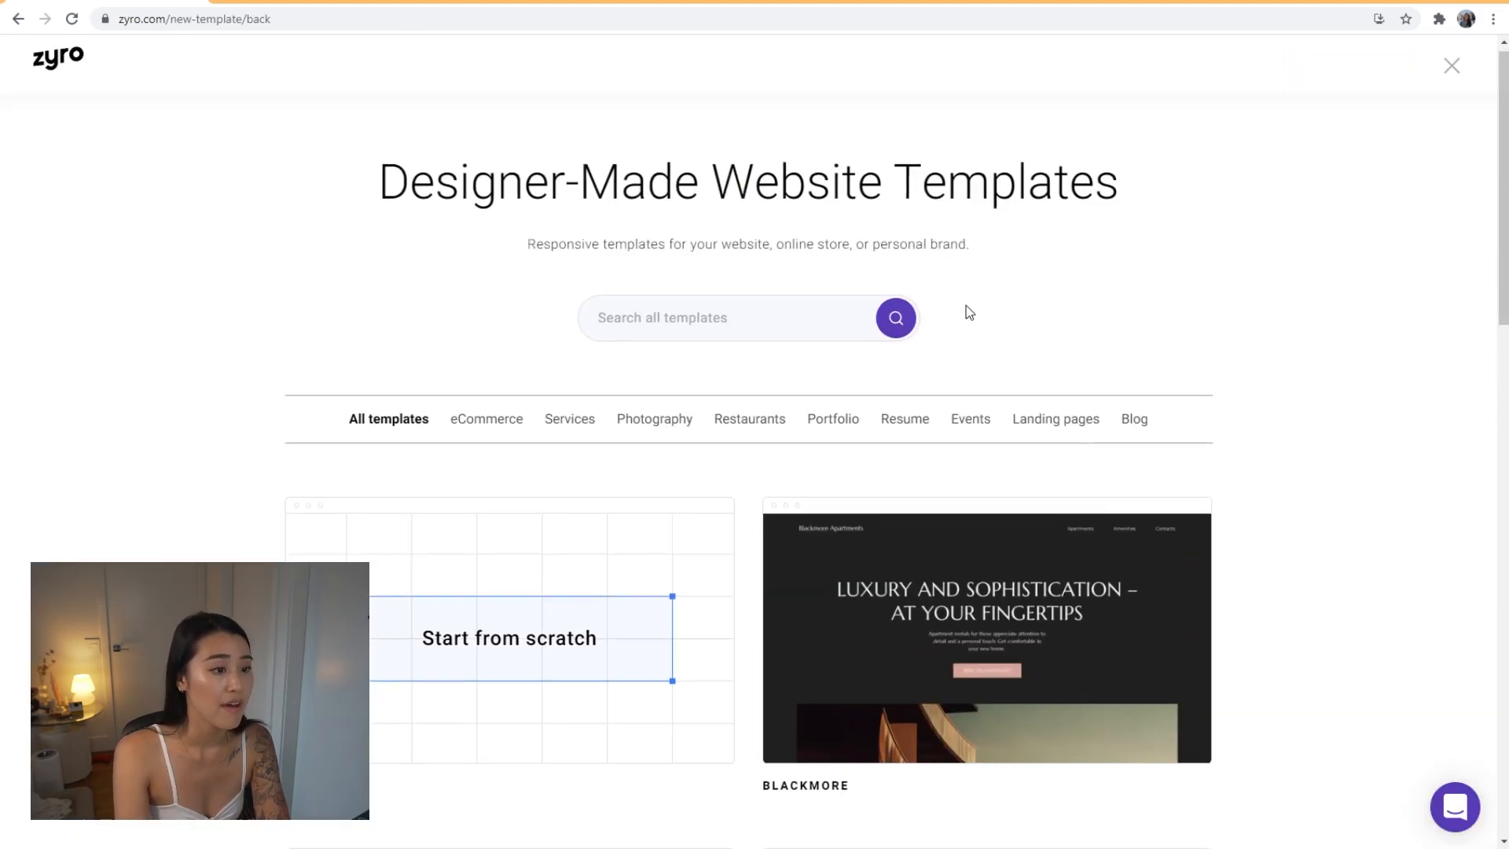
Go to page 3 of the template gallery and preview the Sugaro bakery template
scroll(966, 305, "down", 18)
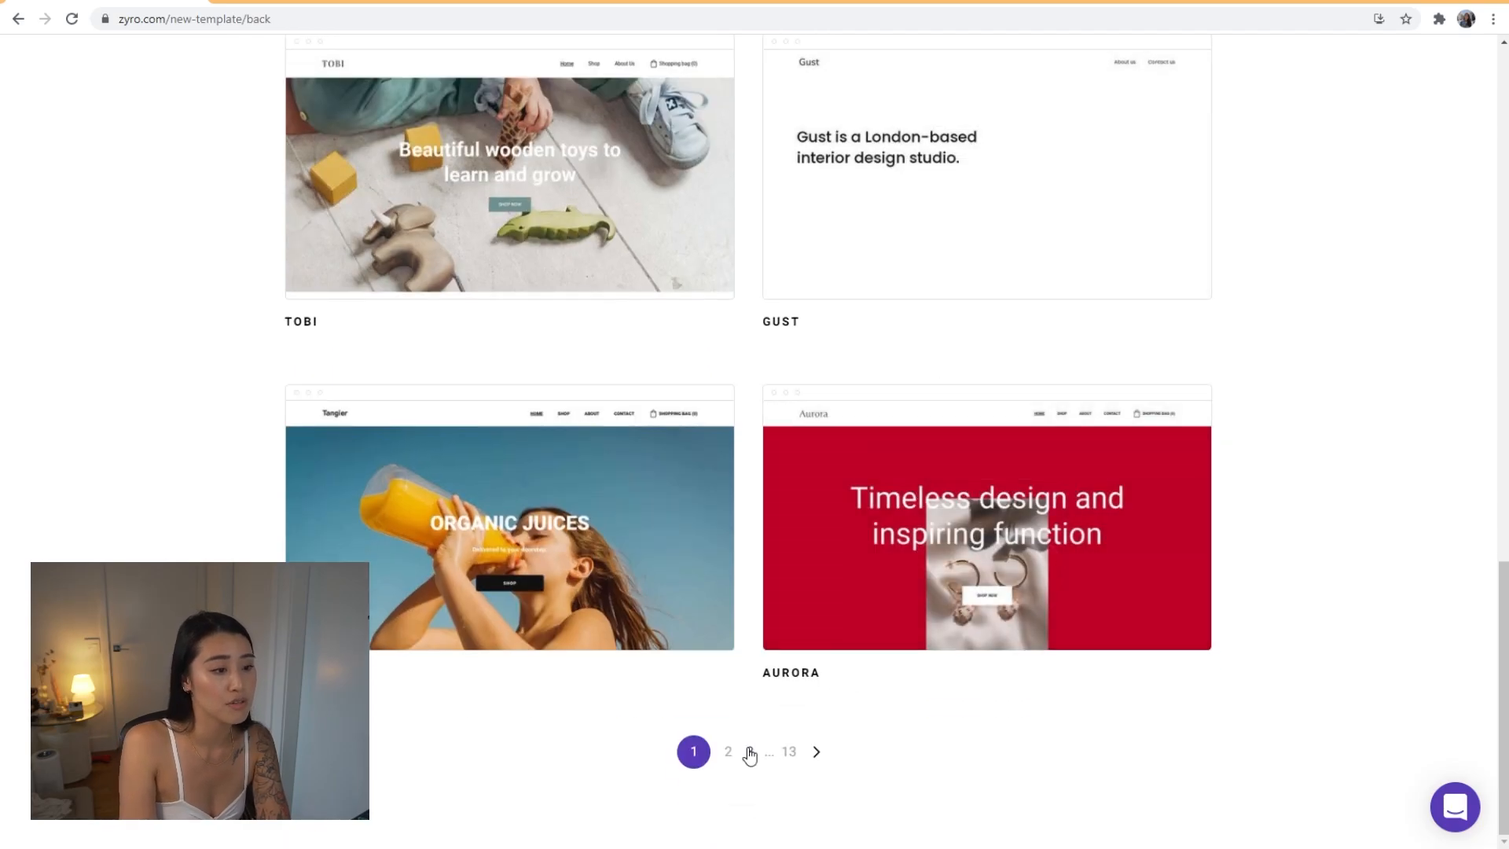
left_click(749, 753)
scroll(921, 680, "down", 4)
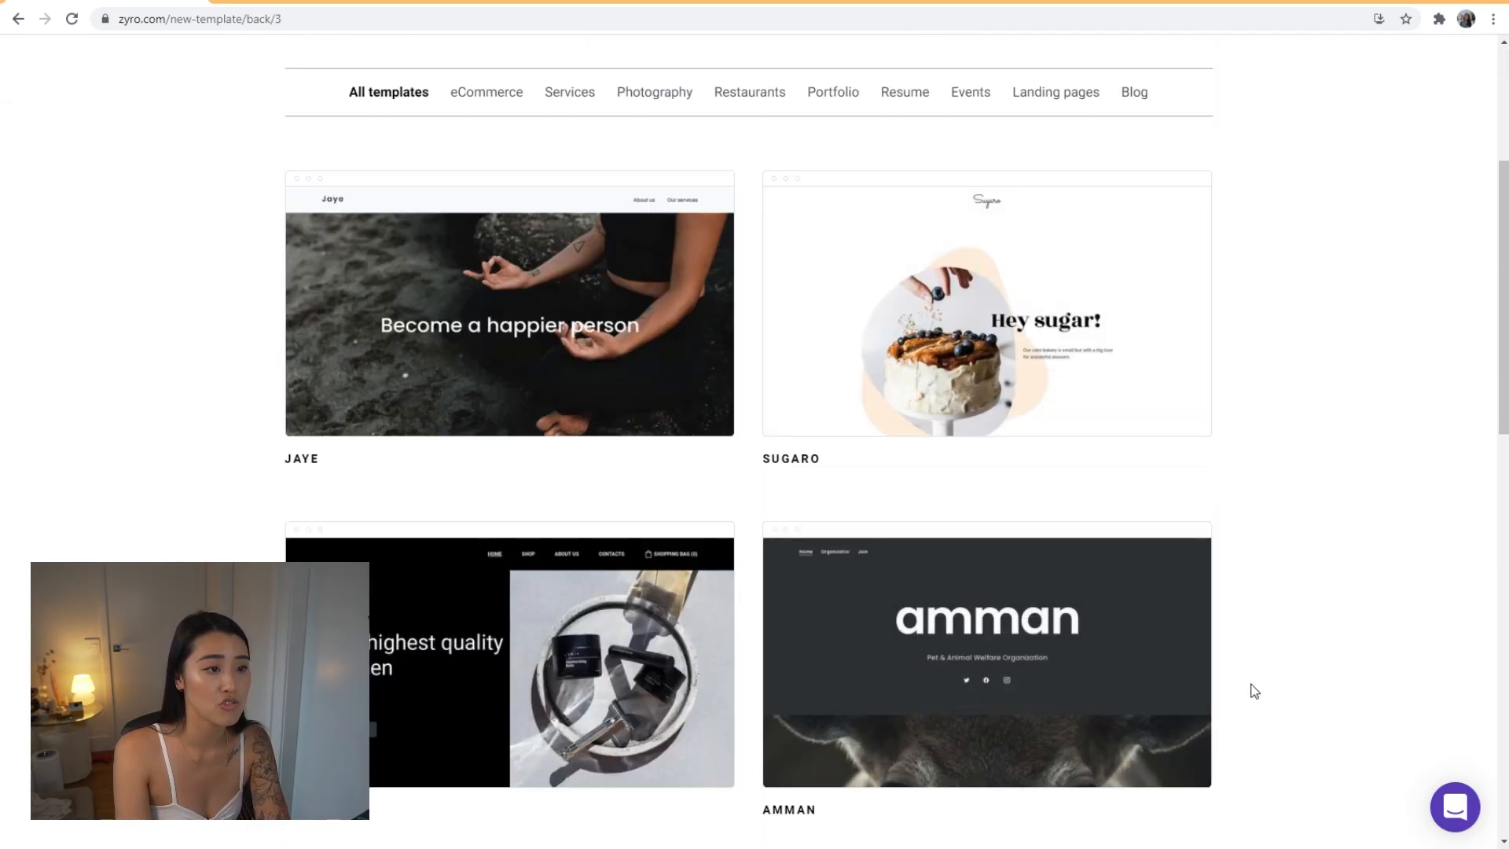
left_click(1022, 291)
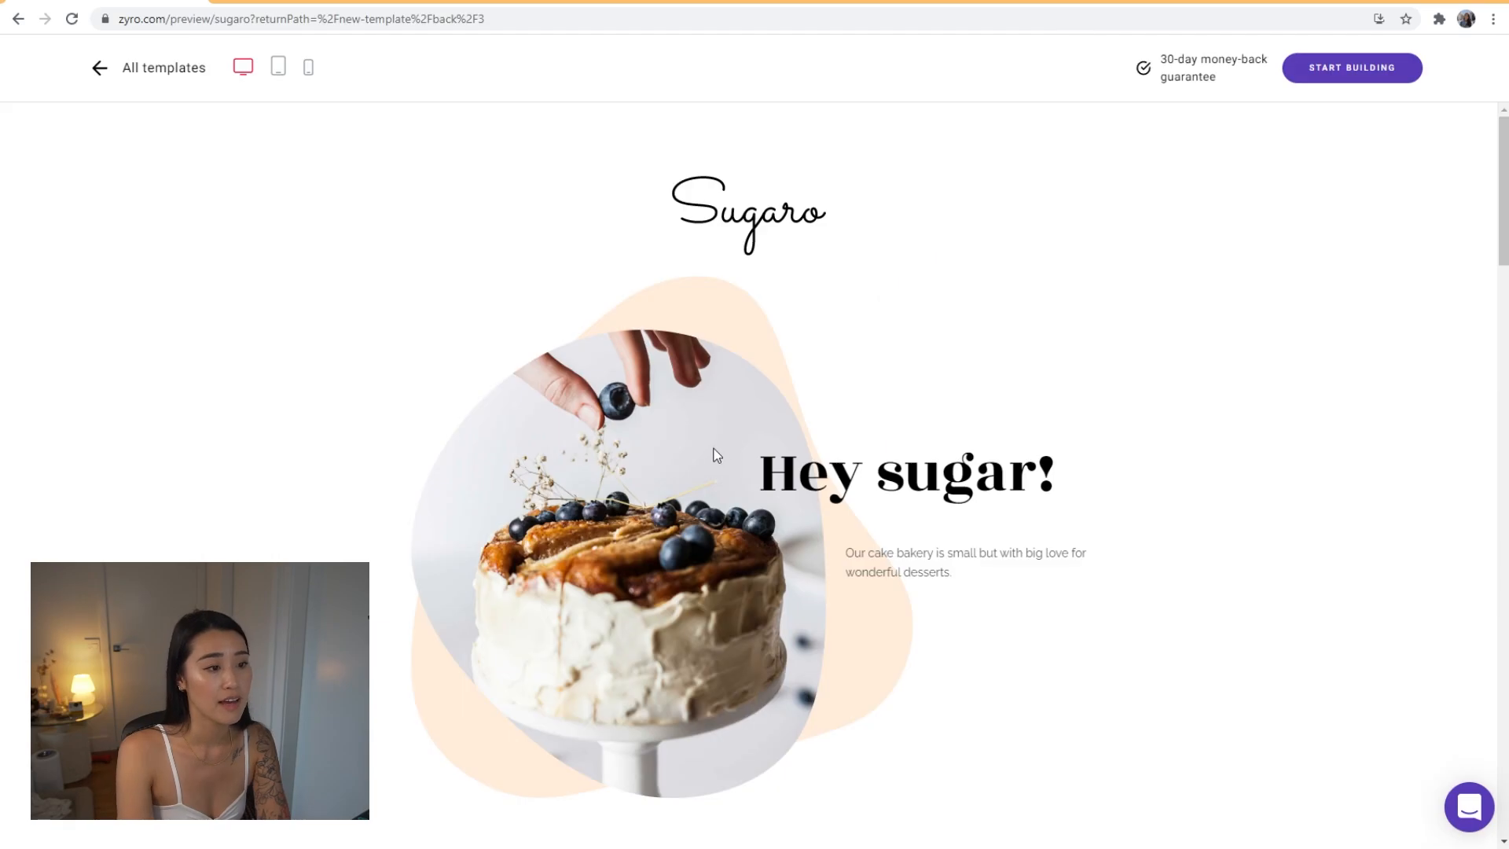
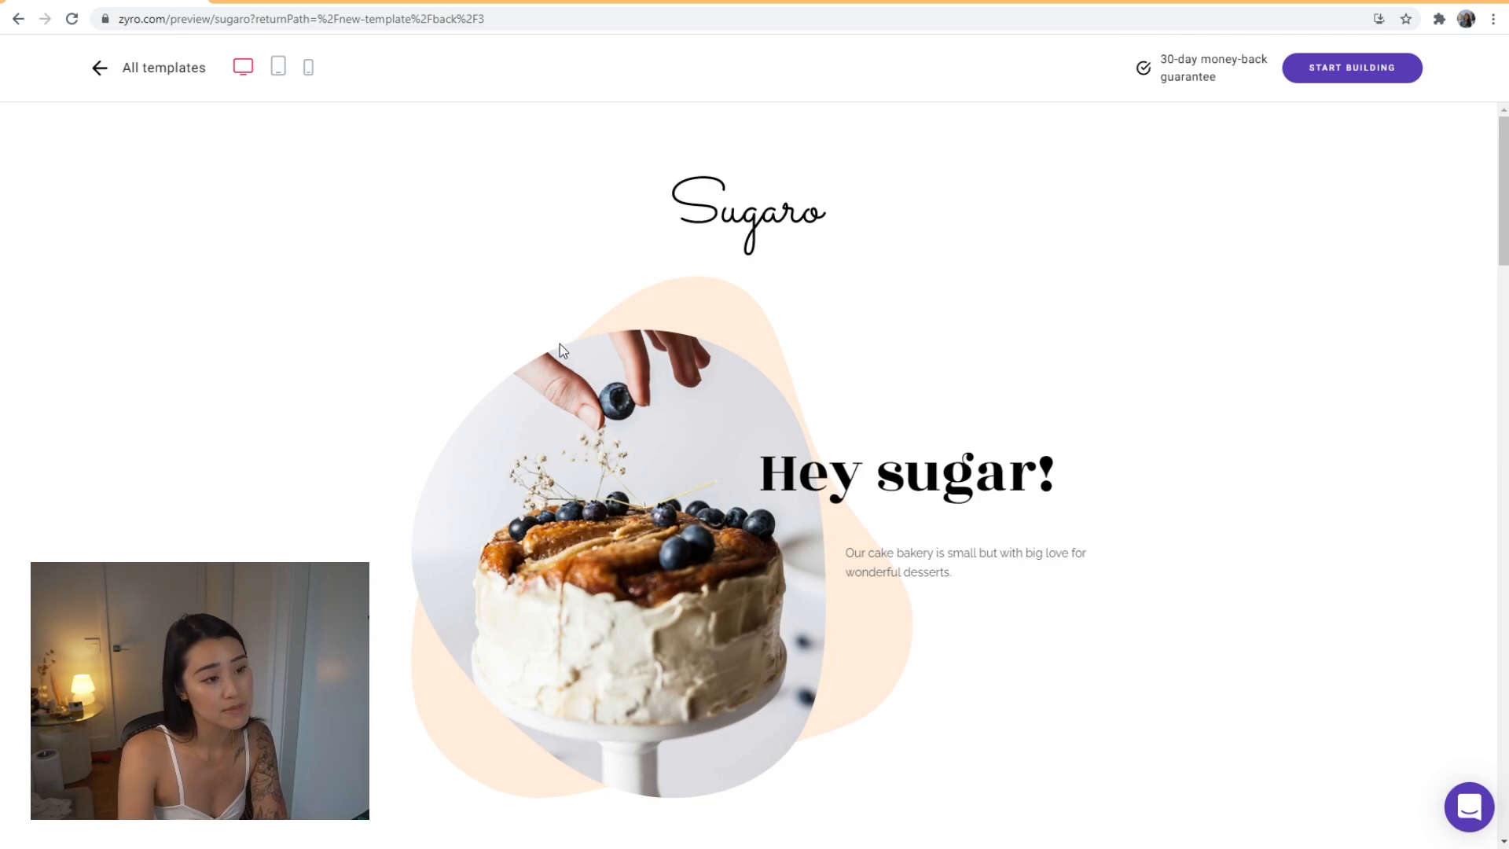
Review the Sugaro template from its hero image through the bakery and menu sections to the contact footer, and return to the gallery
scroll(987, 377, "down", 3)
scroll(848, 343, "up", 3)
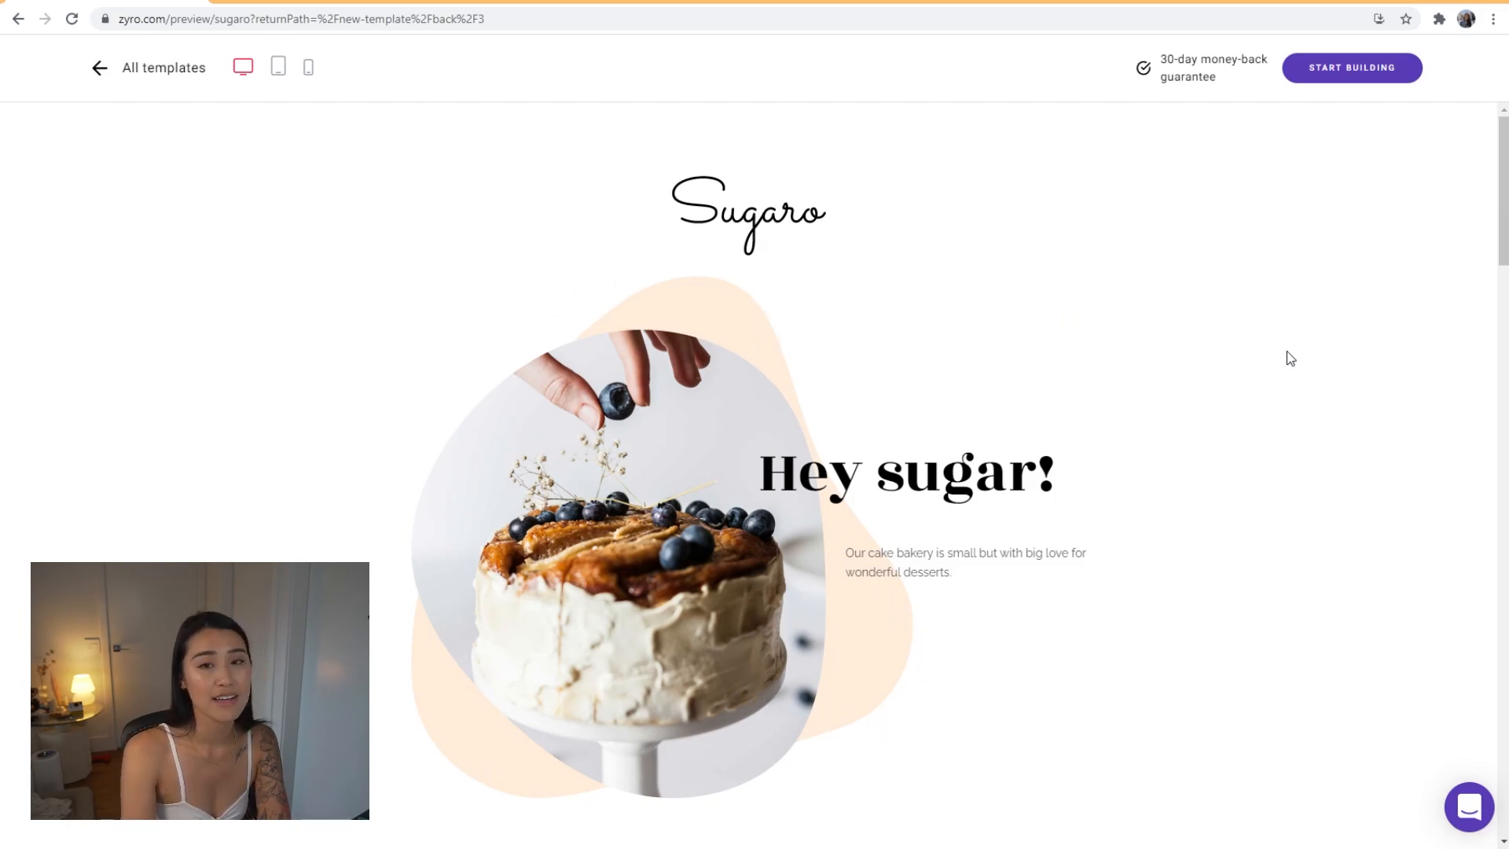
scroll(1271, 371, "down", 10)
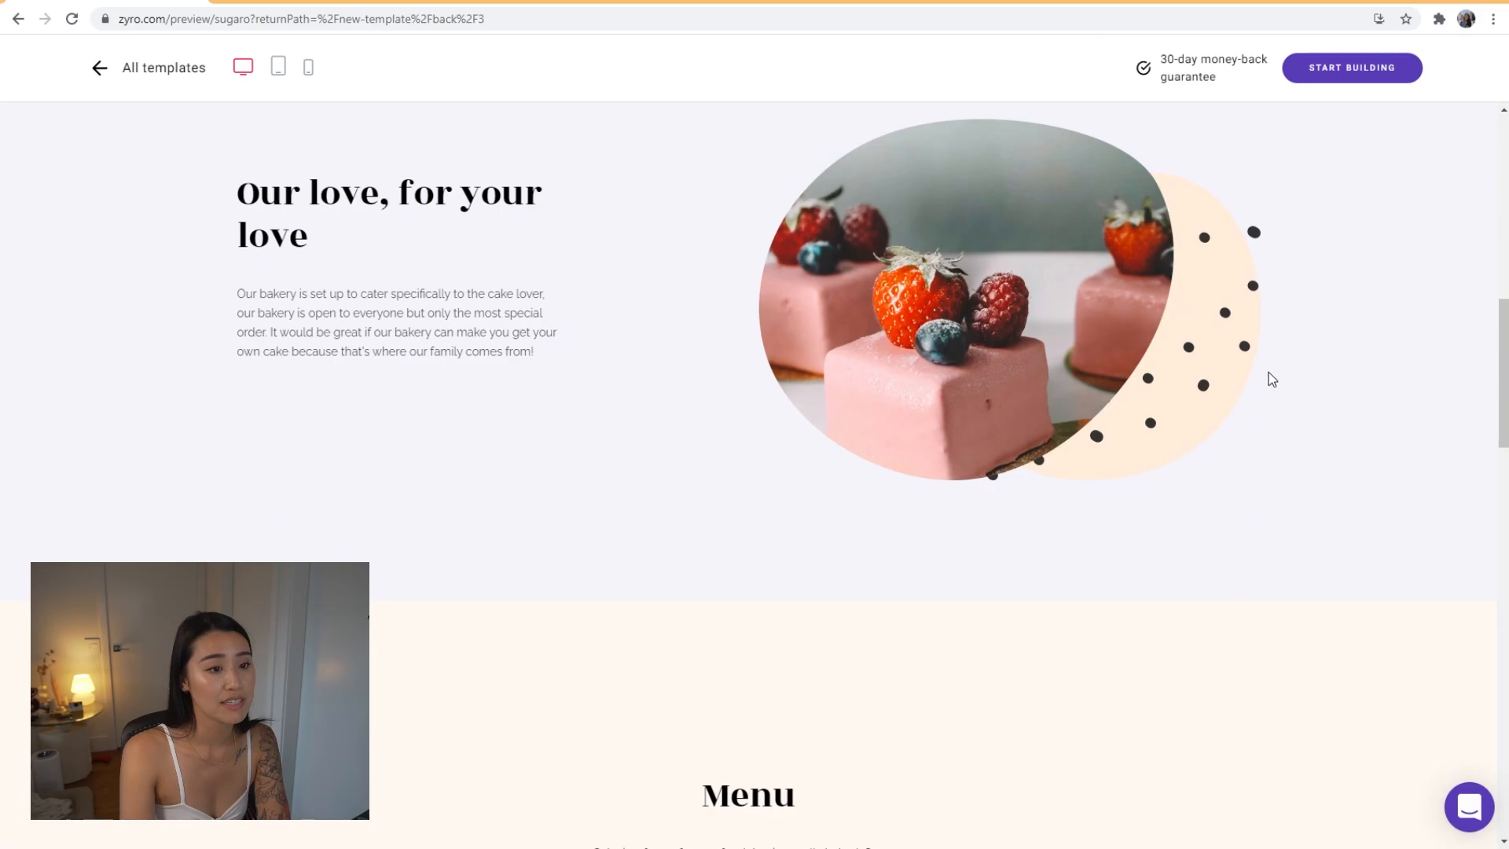
scroll(1241, 437, "up", 5)
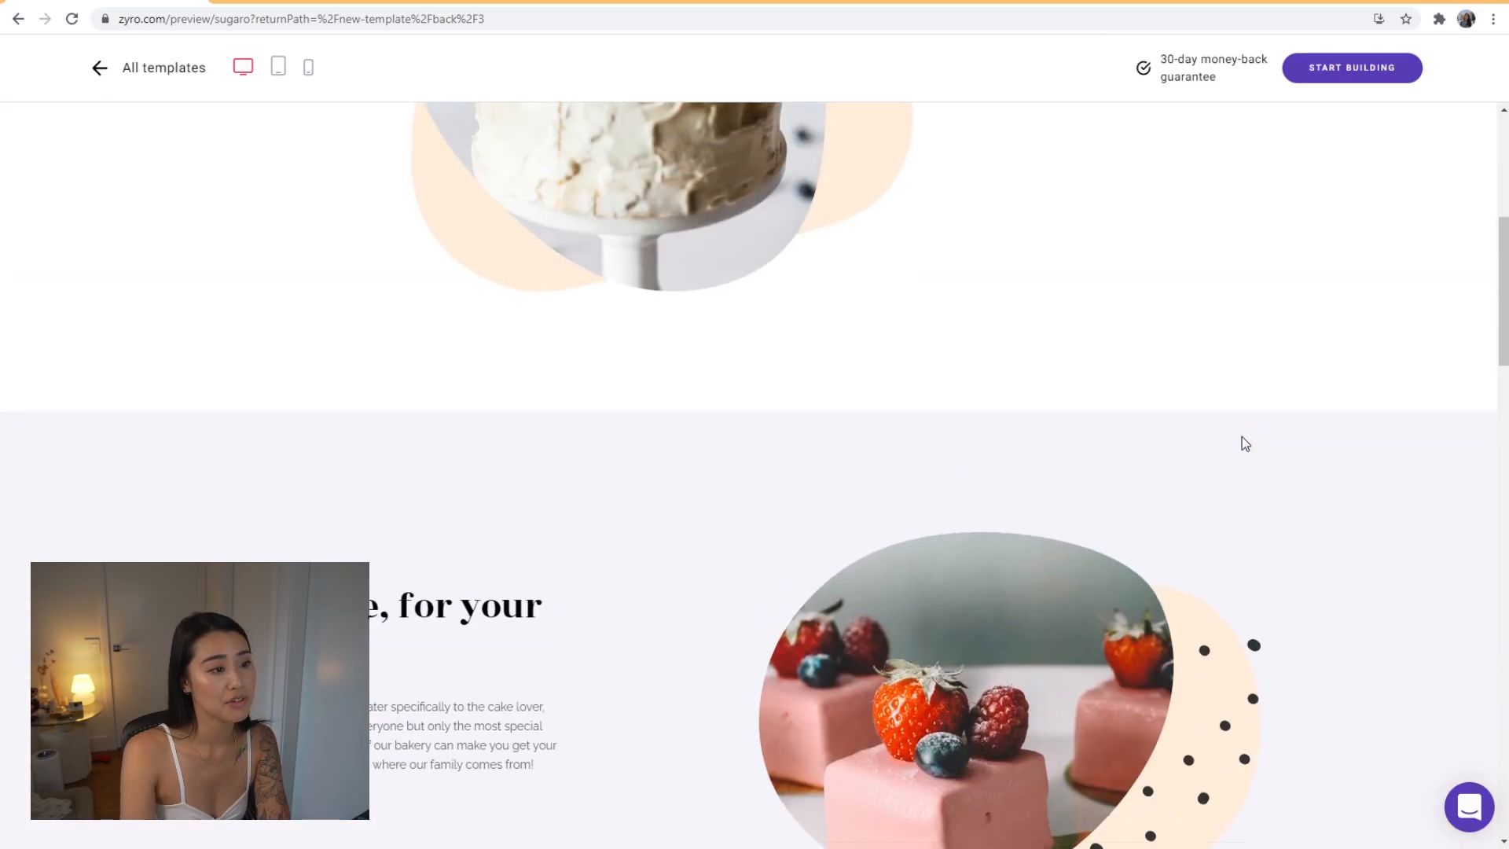
scroll(1241, 436, "down", 15)
scroll(1246, 440, "down", 10)
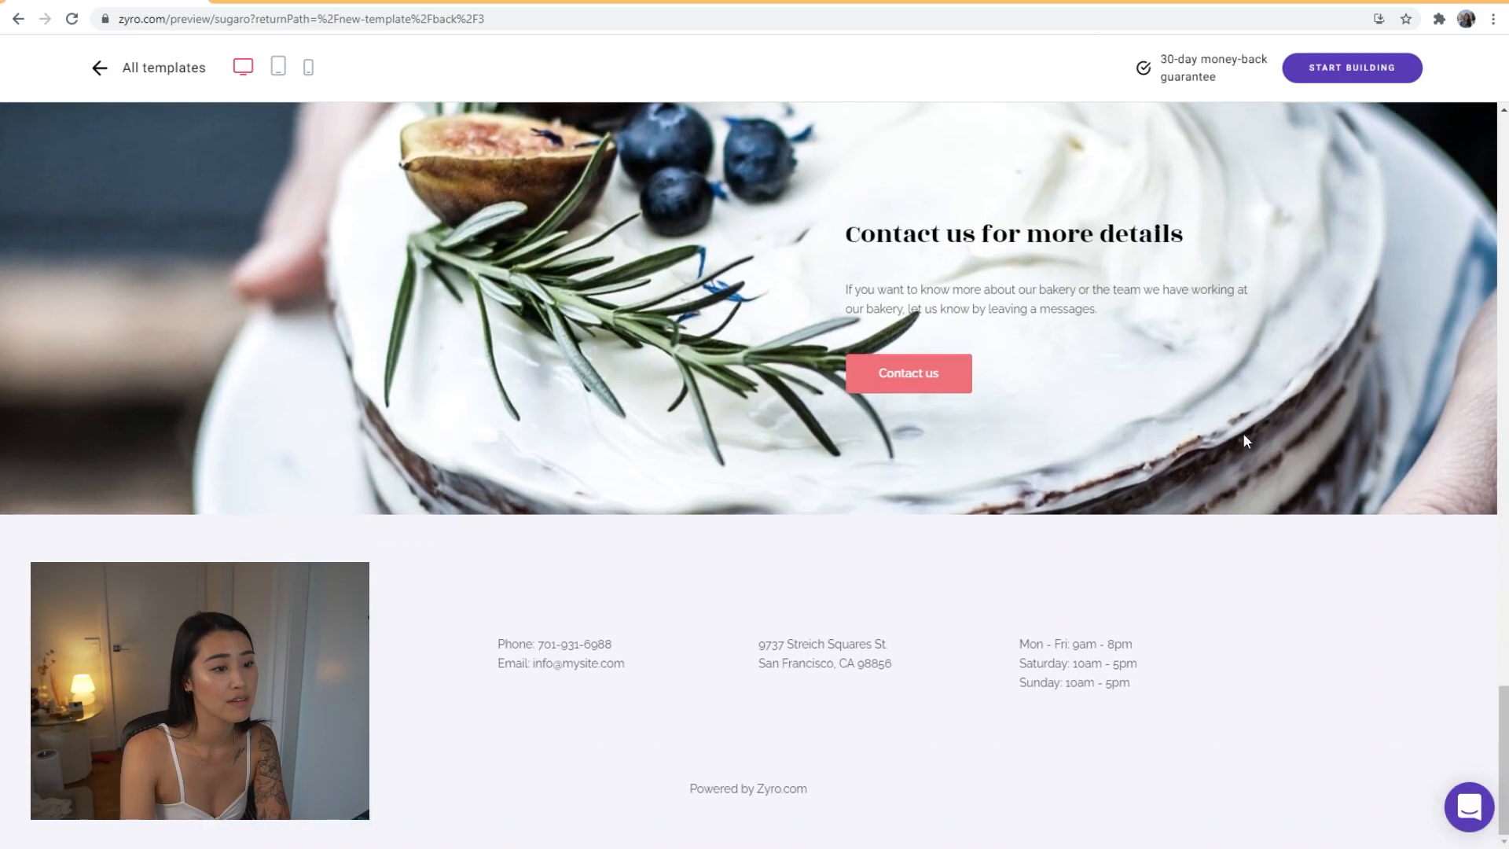
scroll(1246, 440, "up", 12)
scroll(1246, 434, "up", 10)
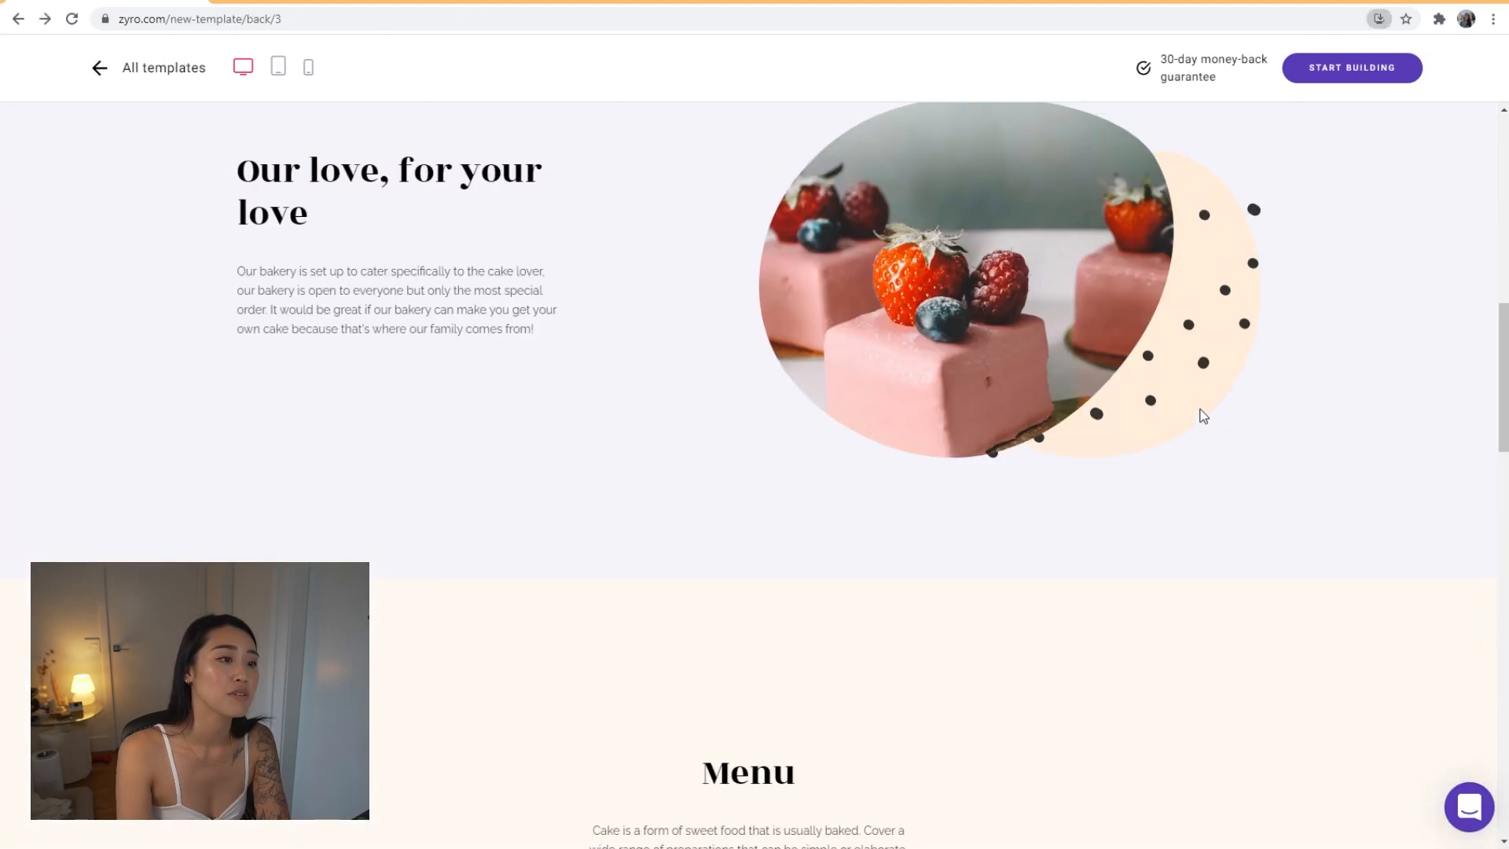
key("alt+Left")
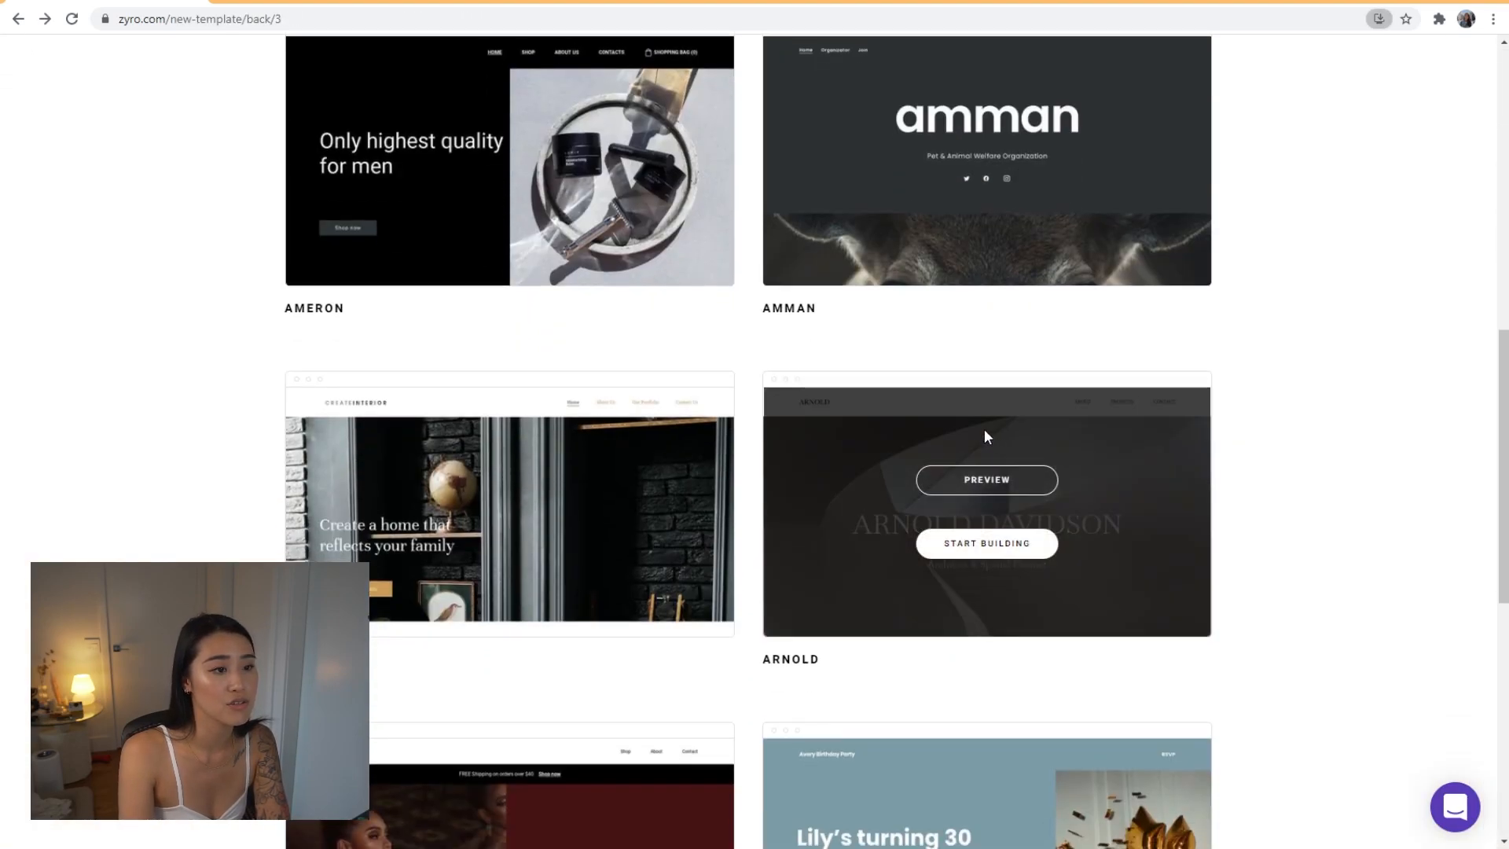
Preview the Belton catering template from its hero heading to the contacts area and start building a website from it
scroll(671, 525, "down", 9)
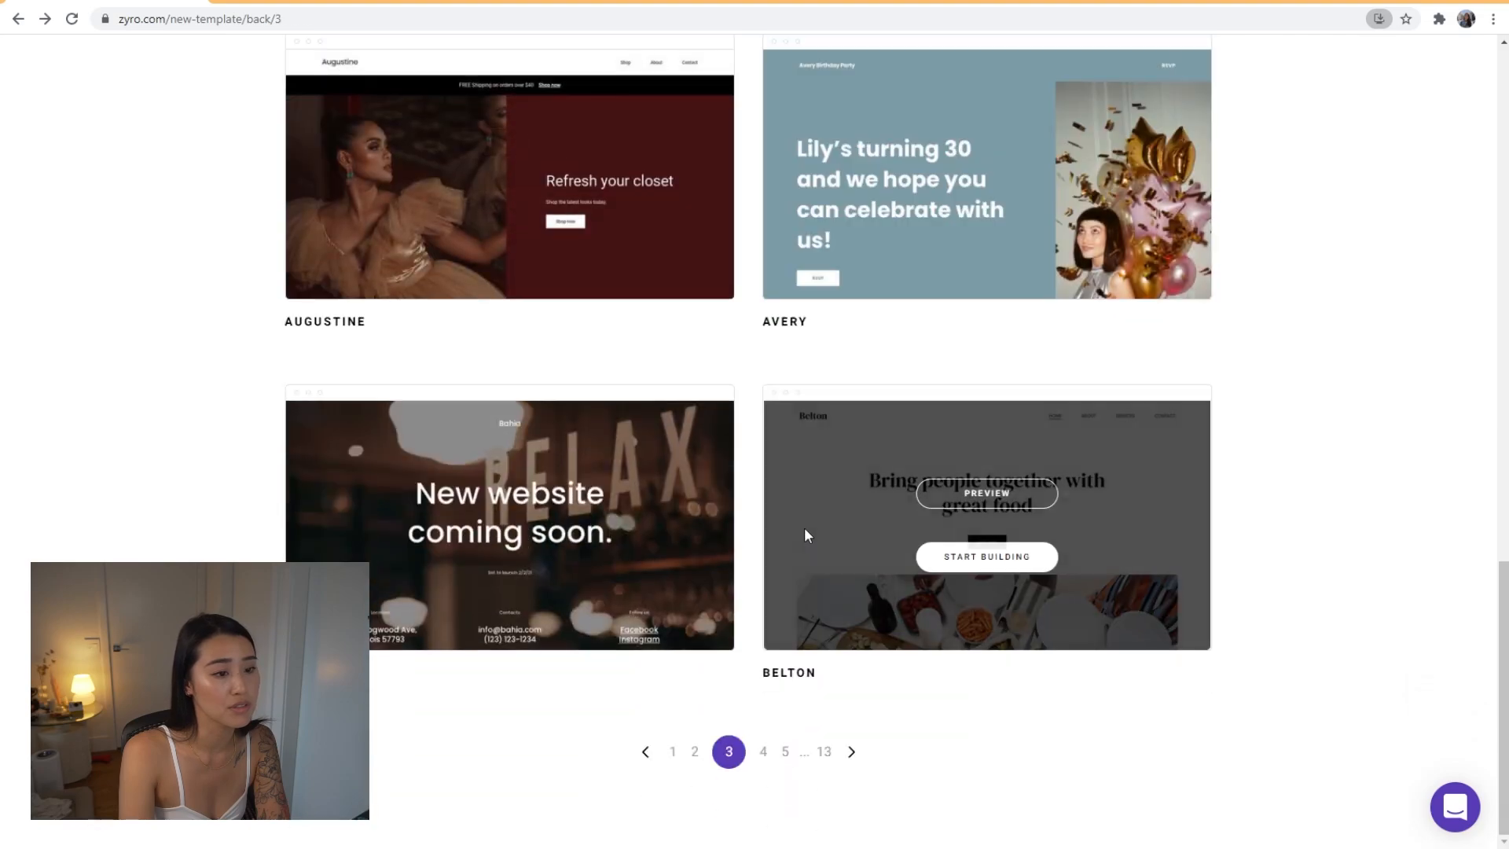
left_click(1017, 493)
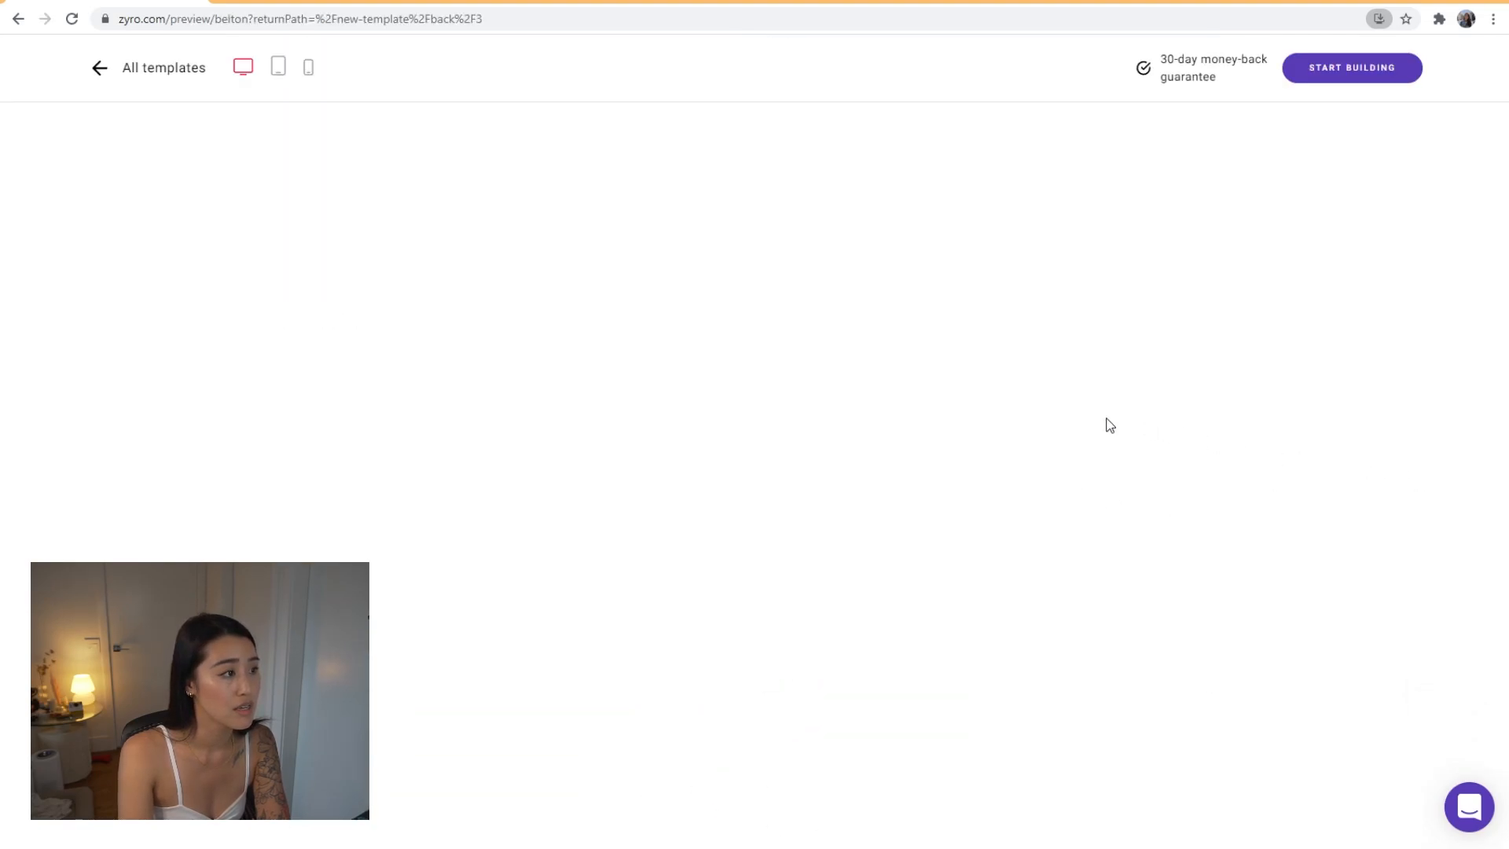
scroll(1007, 397, "down", 10)
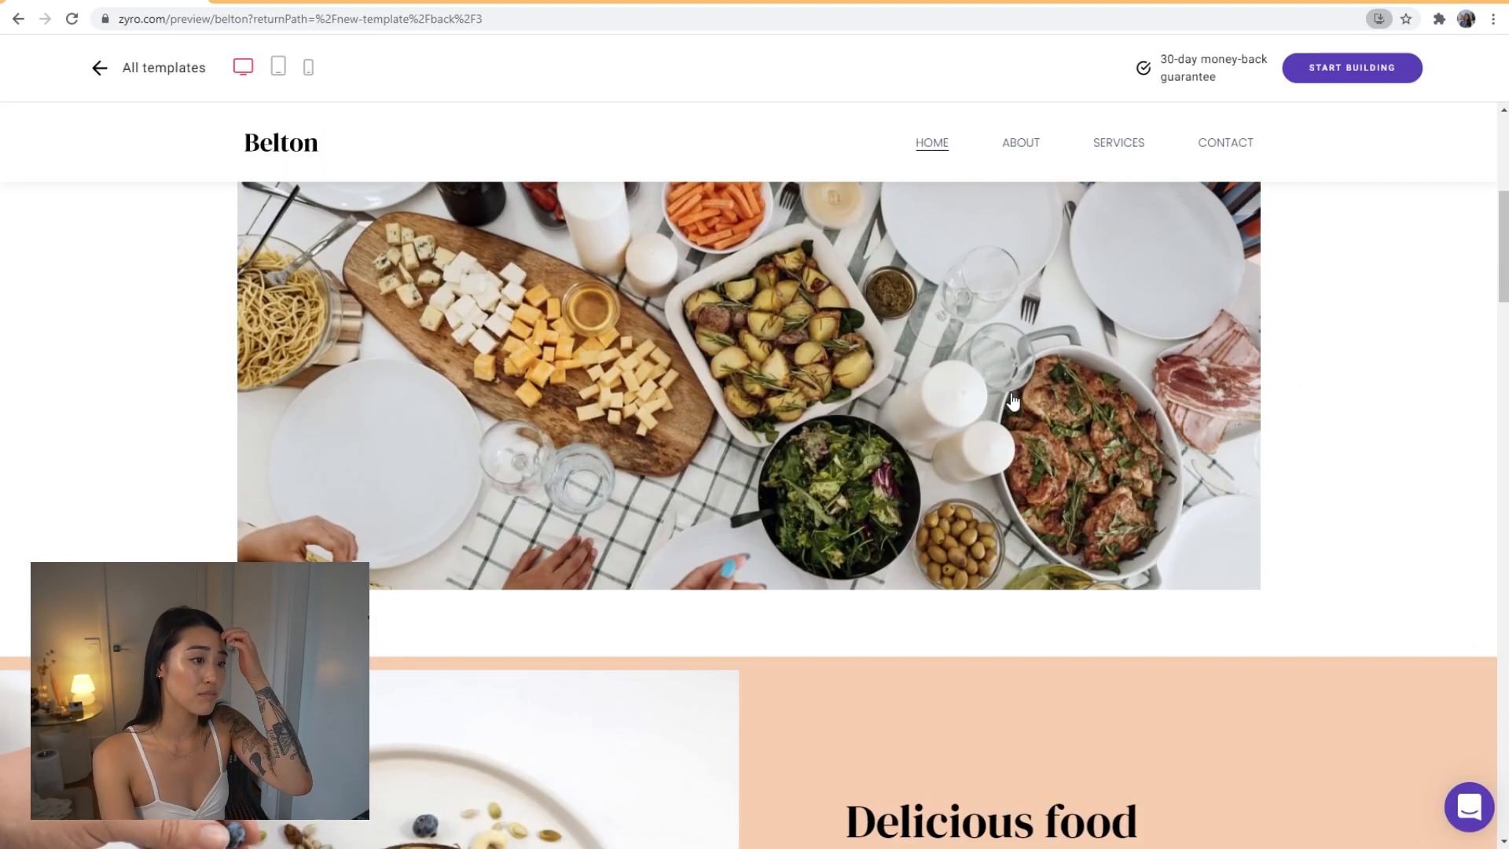
scroll(1011, 397, "down", 15)
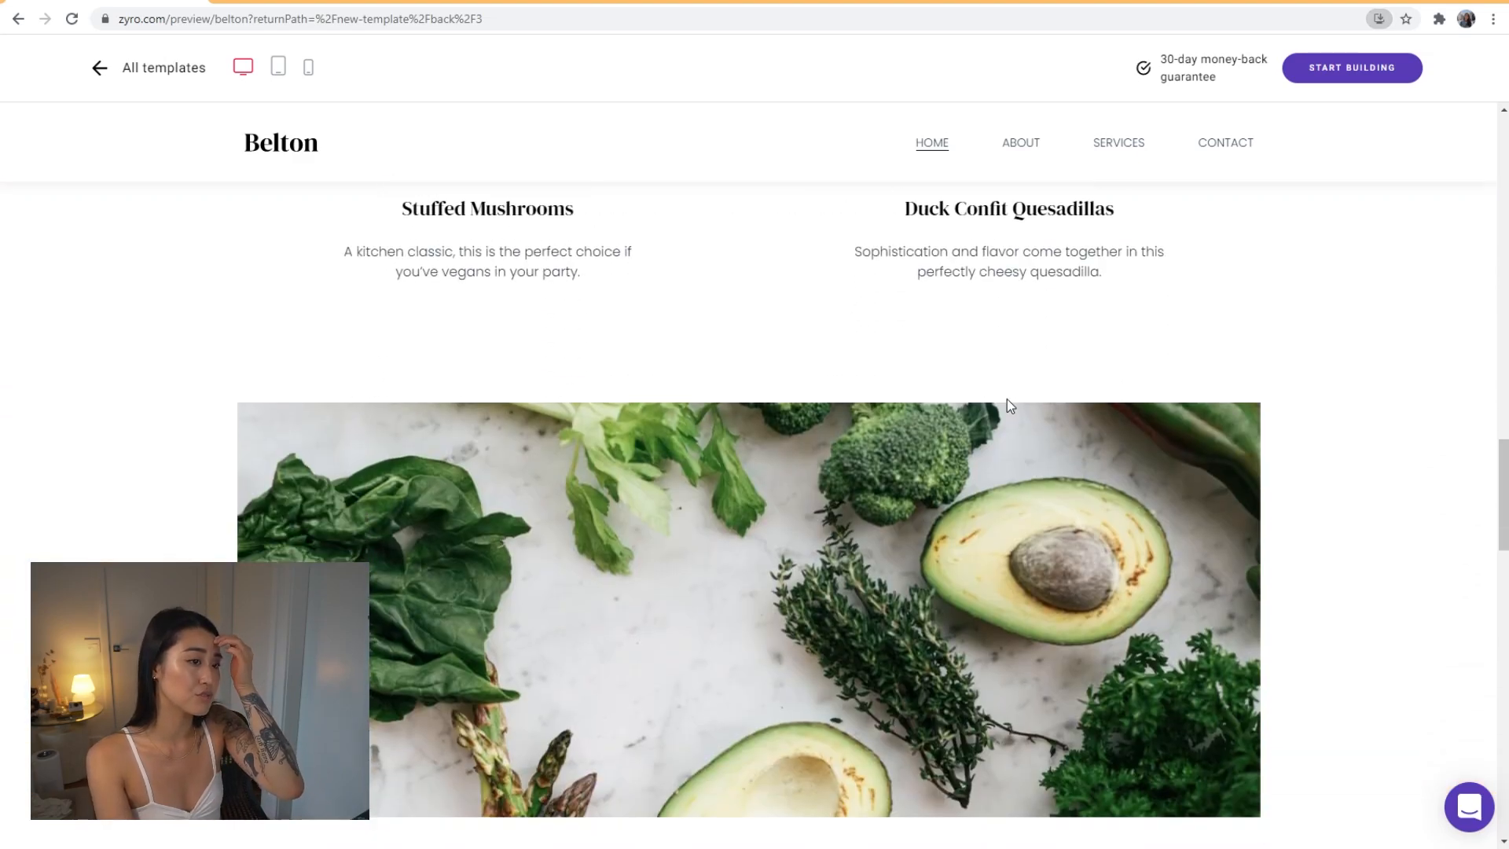
scroll(1005, 402, "down", 15)
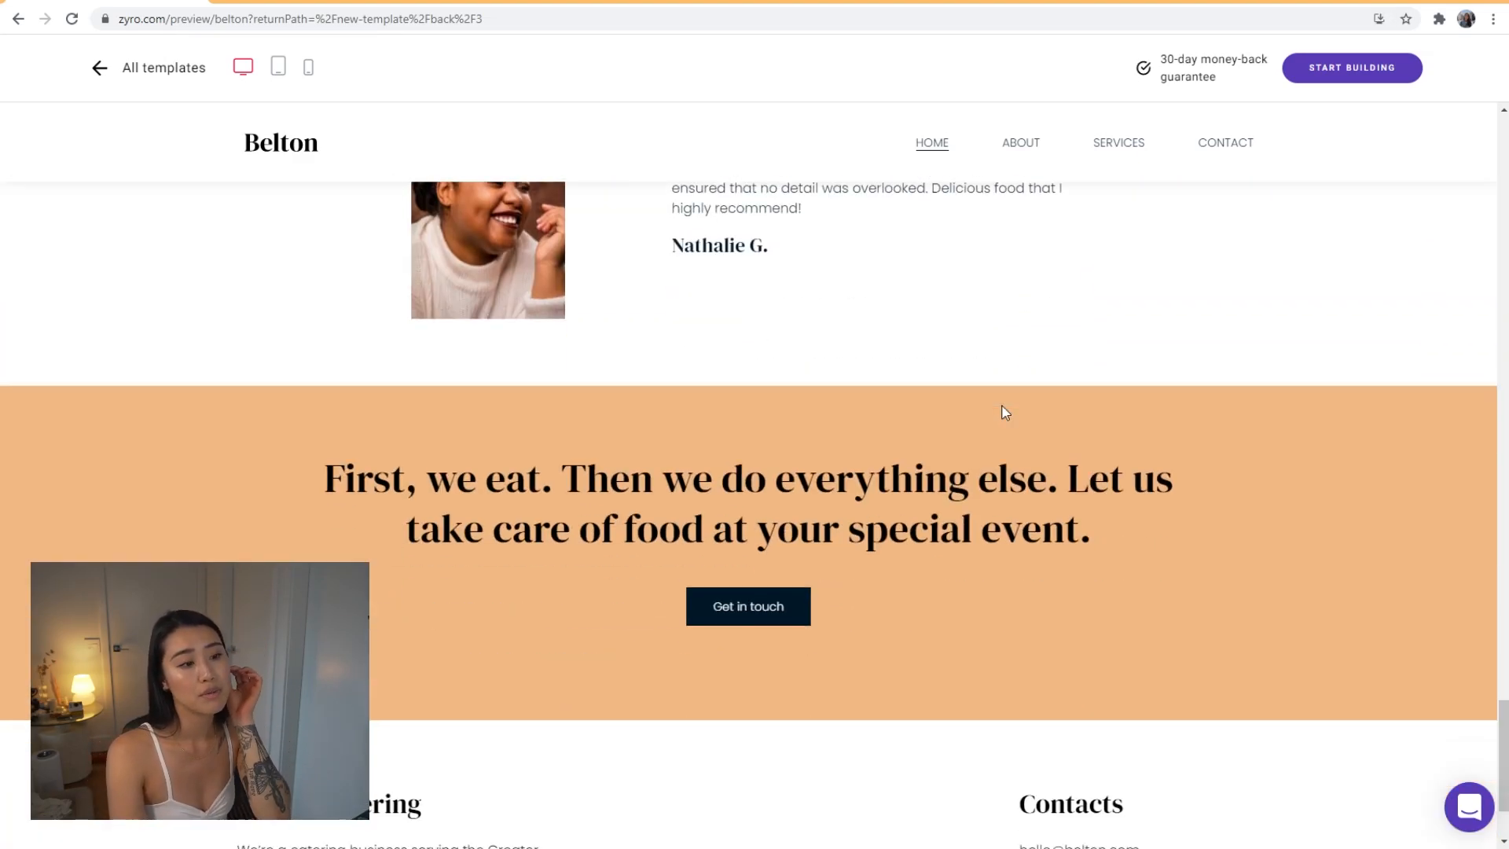
scroll(1000, 414, "up", 20)
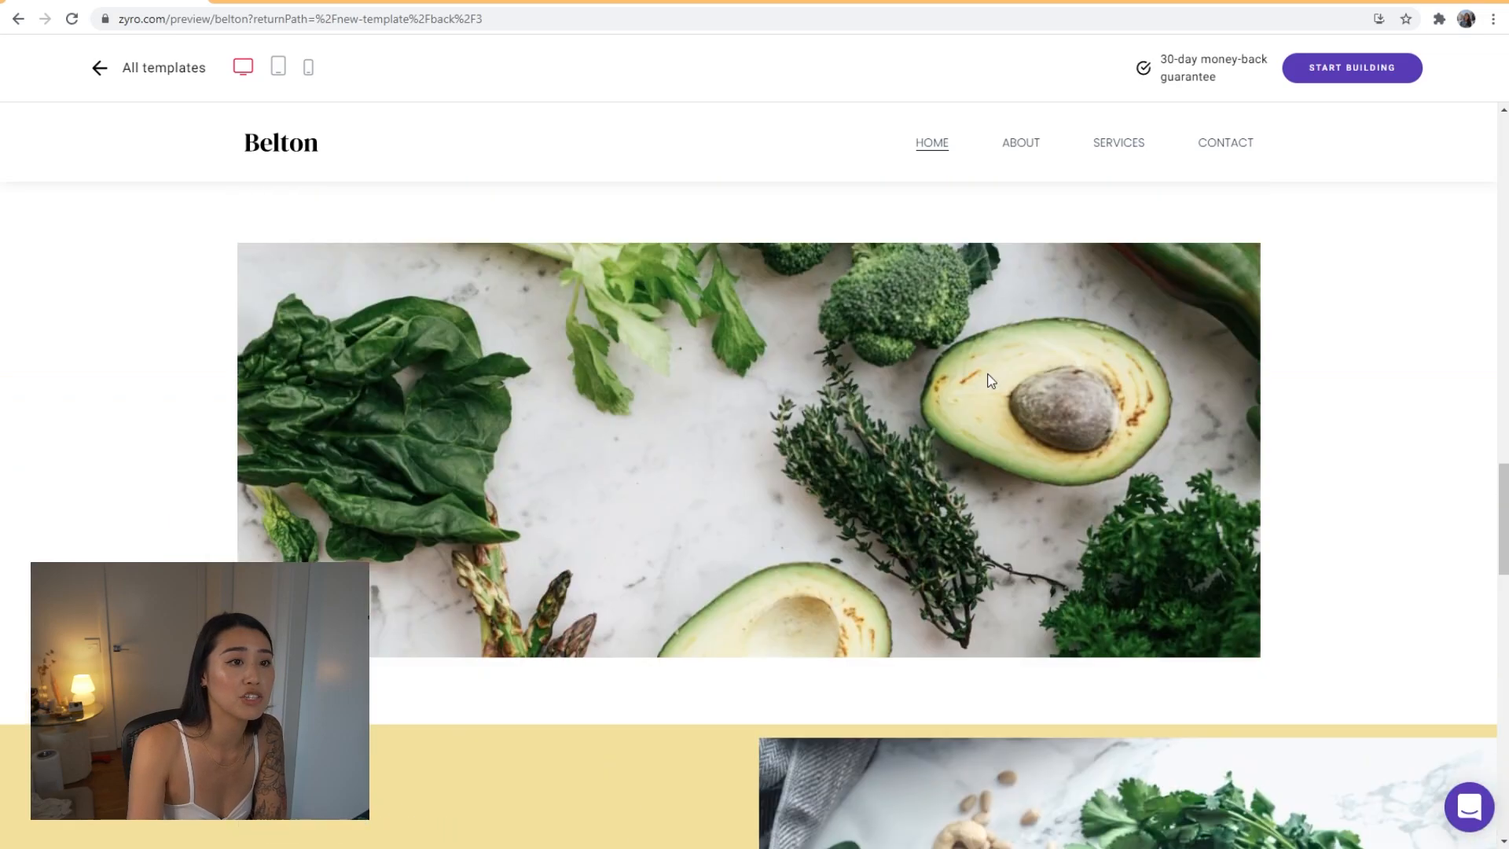
scroll(1081, 388, "up", 15)
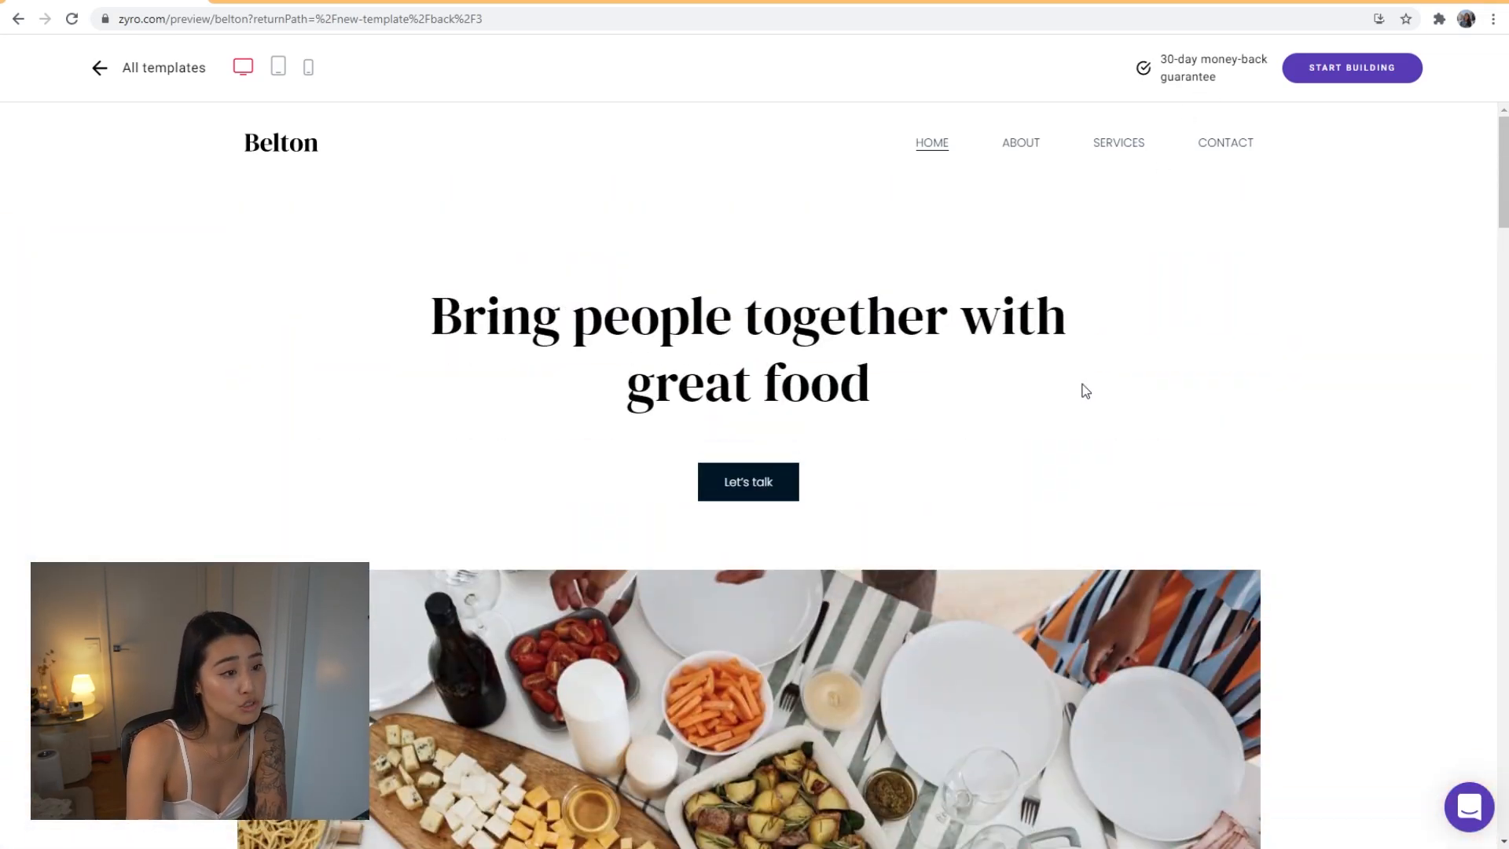
left_click(1374, 67)
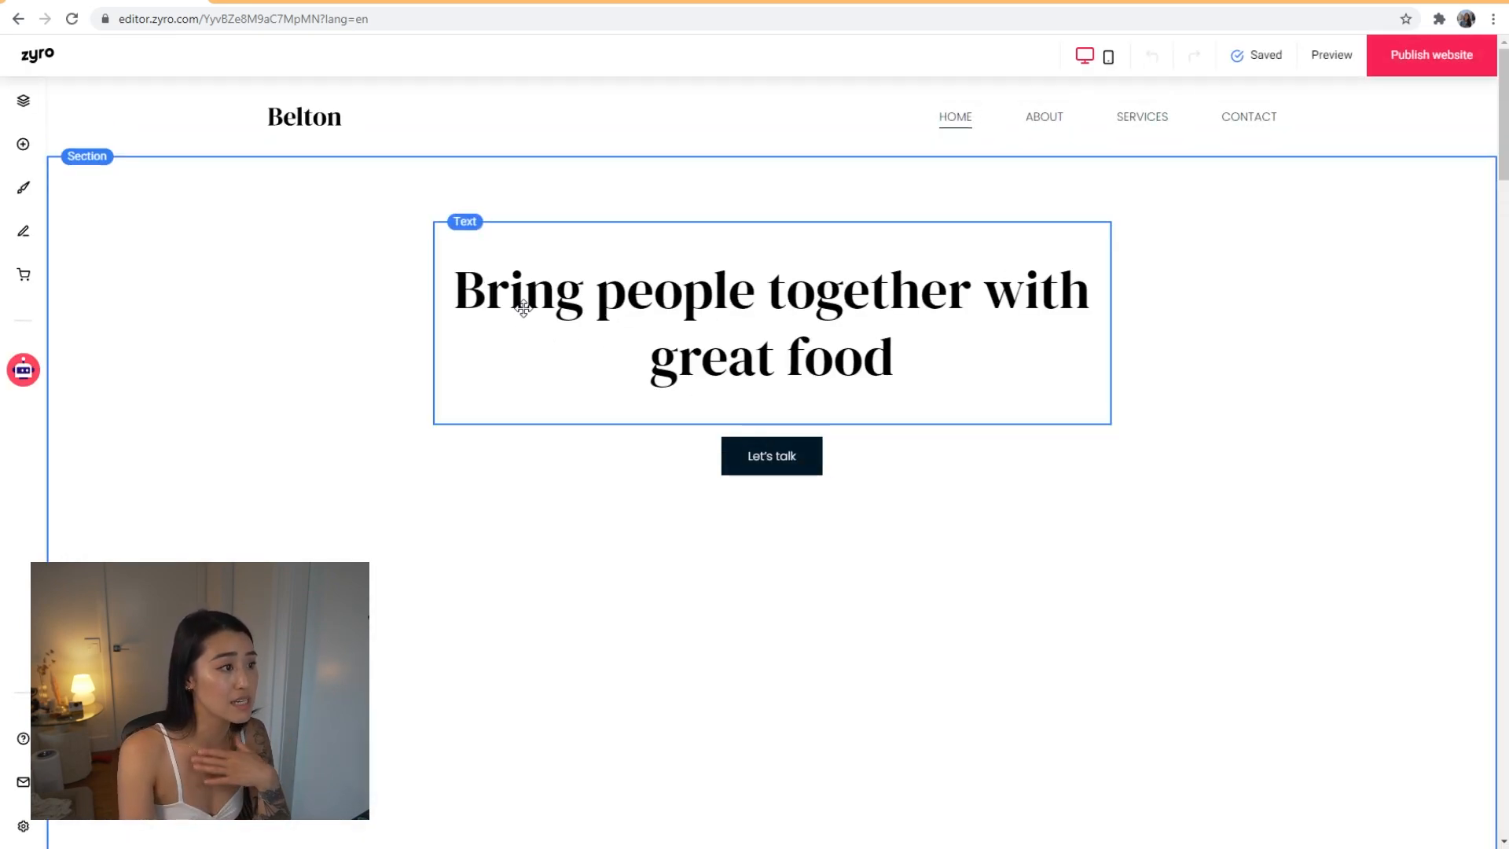
Replace the hero heading's text with "Bringing people together through food and drink"
left_click(847, 306)
left_click_drag(901, 362, 457, 296)
type("Brining")
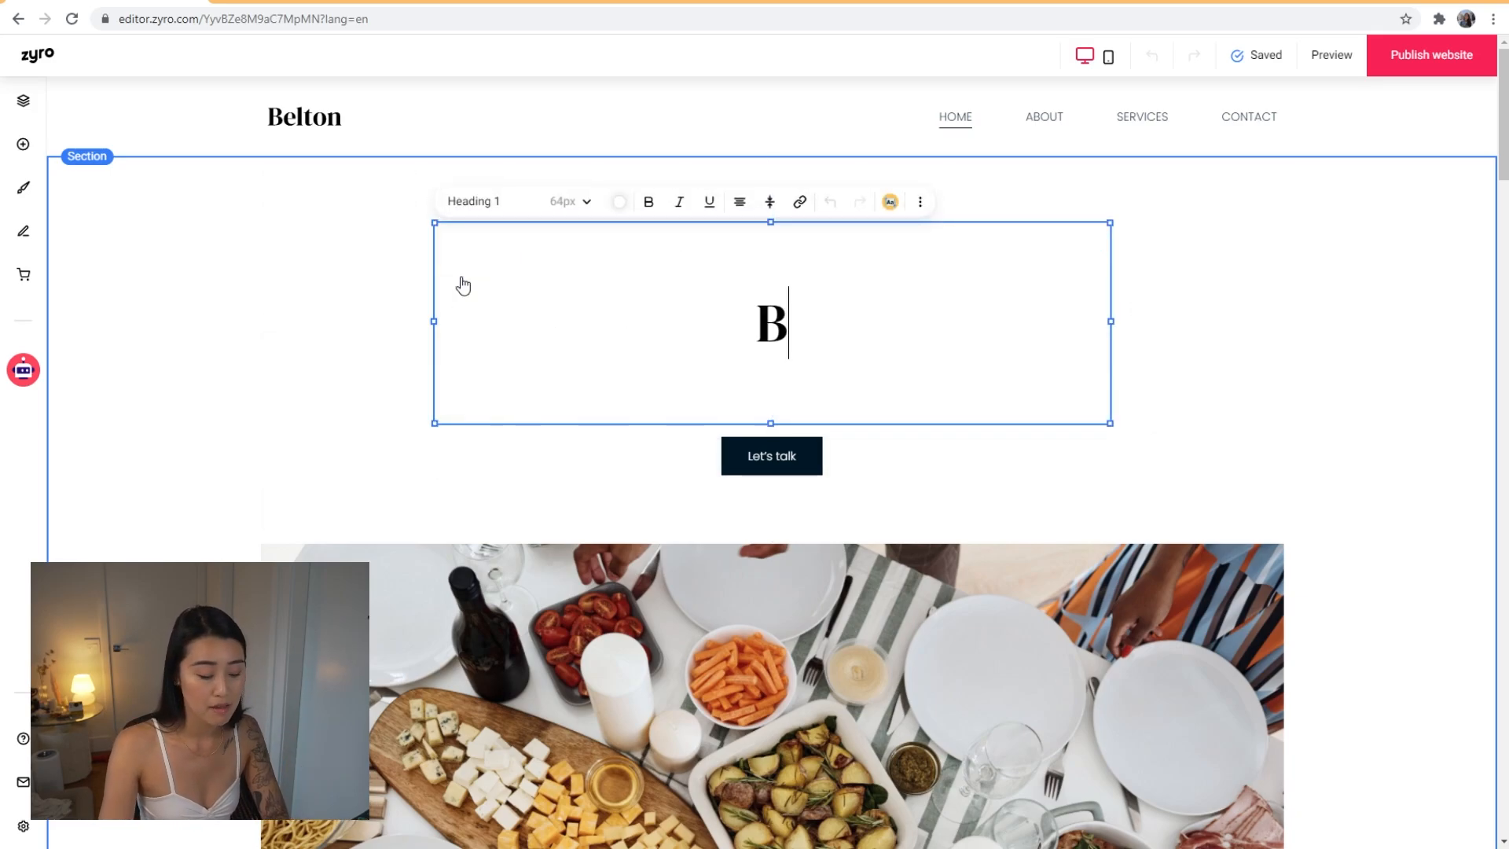
key("BackSpace")
key("BackSpace")
key("BackSpace")
type("ging people together ")
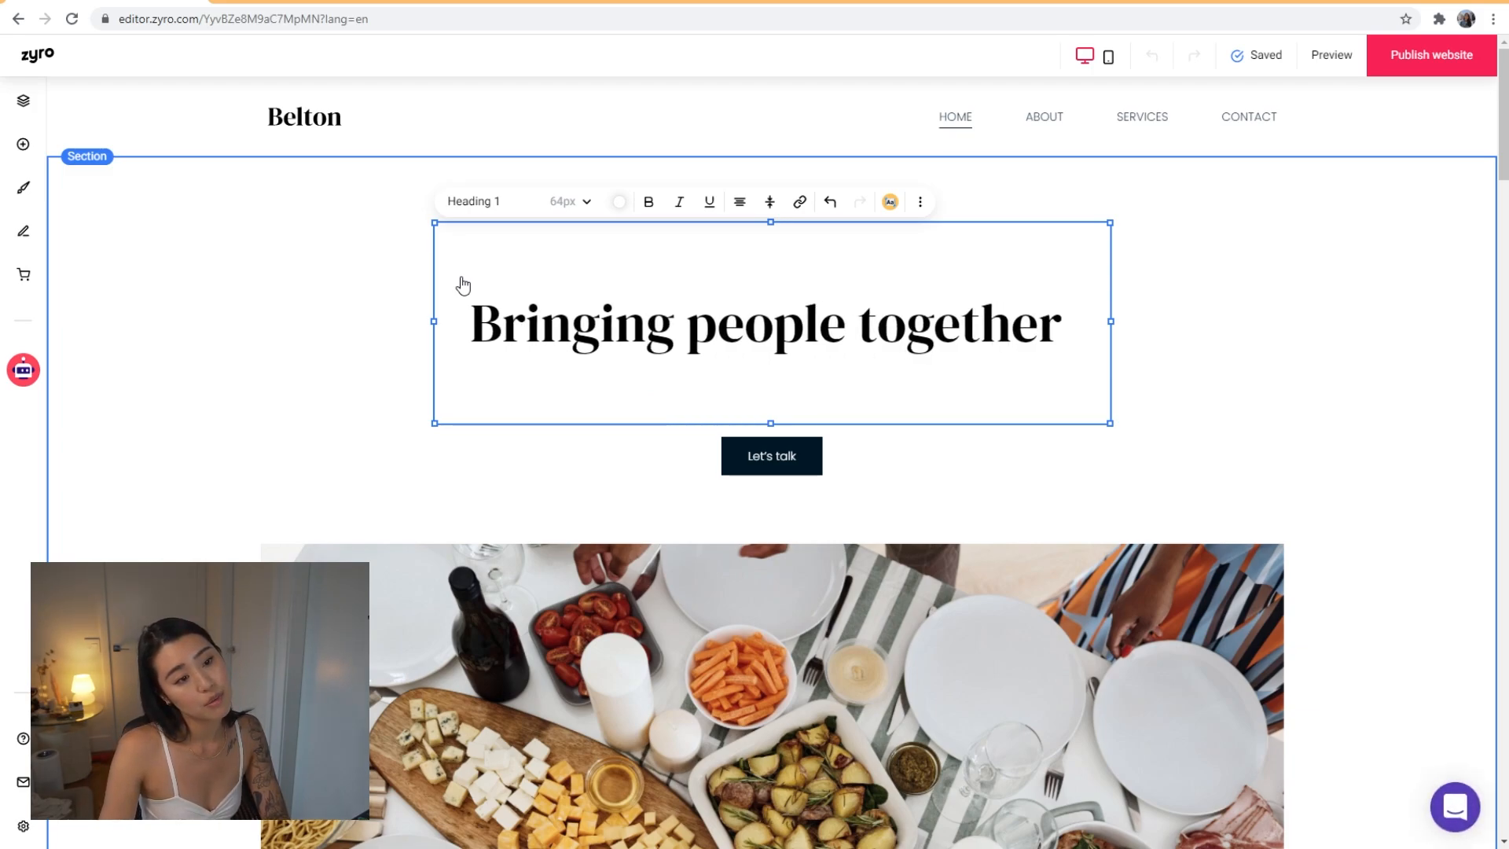
type("through food and drink")
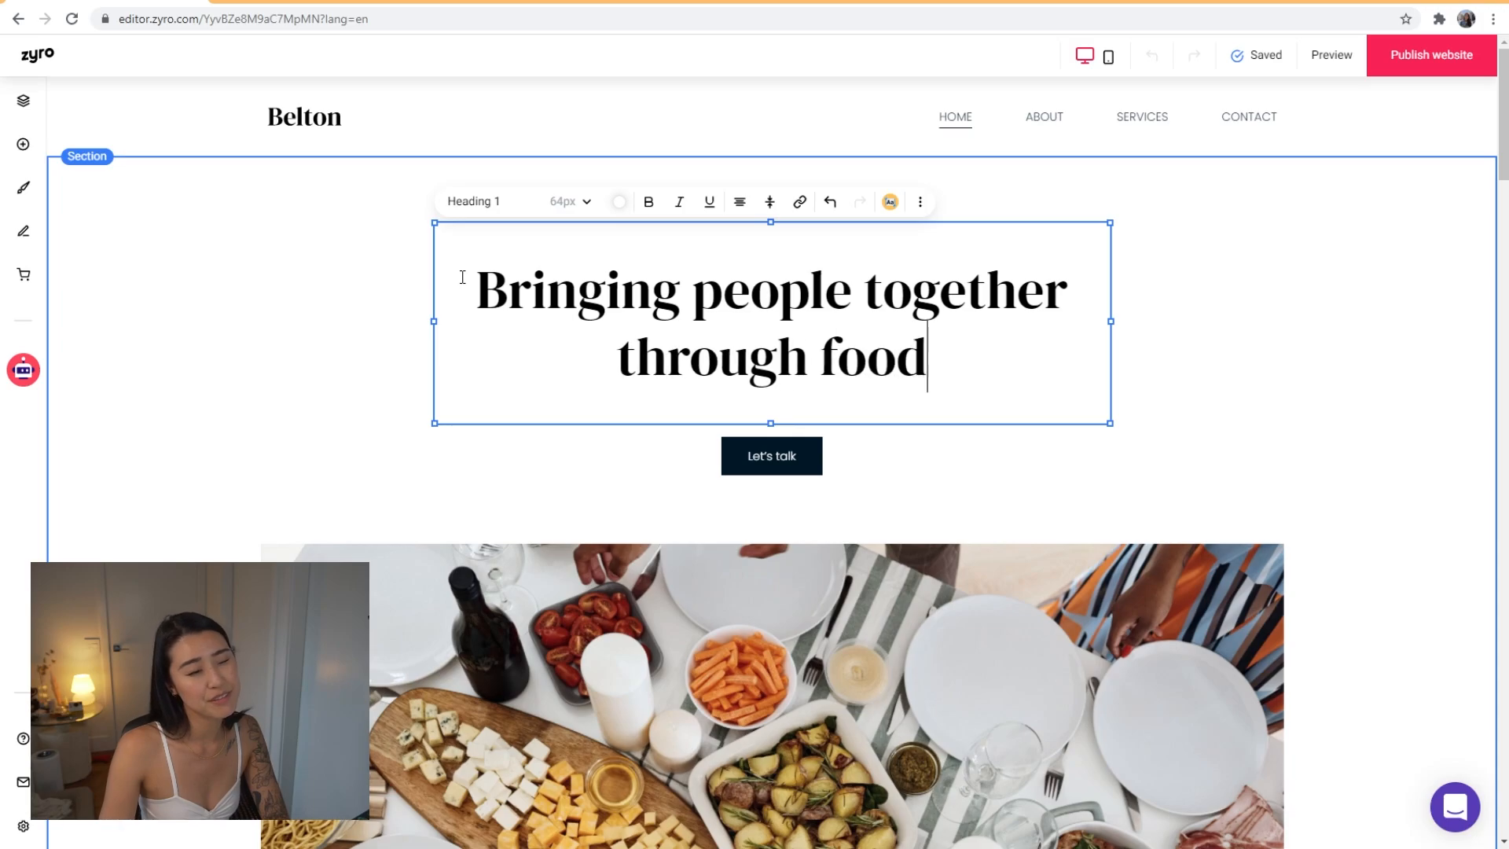
Reword the end of the hero heading so it reads "Bringing people together through bomb food and delicious drinks"
key("BackSpace")
key("BackSpace")
key("BackSpace")
key("BackSpace")
key("BackSpace")
key("BackSpace")
key("BackSpace")
key("BackSpace")
key("BackSpace")
key("BackSpace")
key("BackSpace")
key("BackSpace")
key("BackSpace")
key("BackSpace")
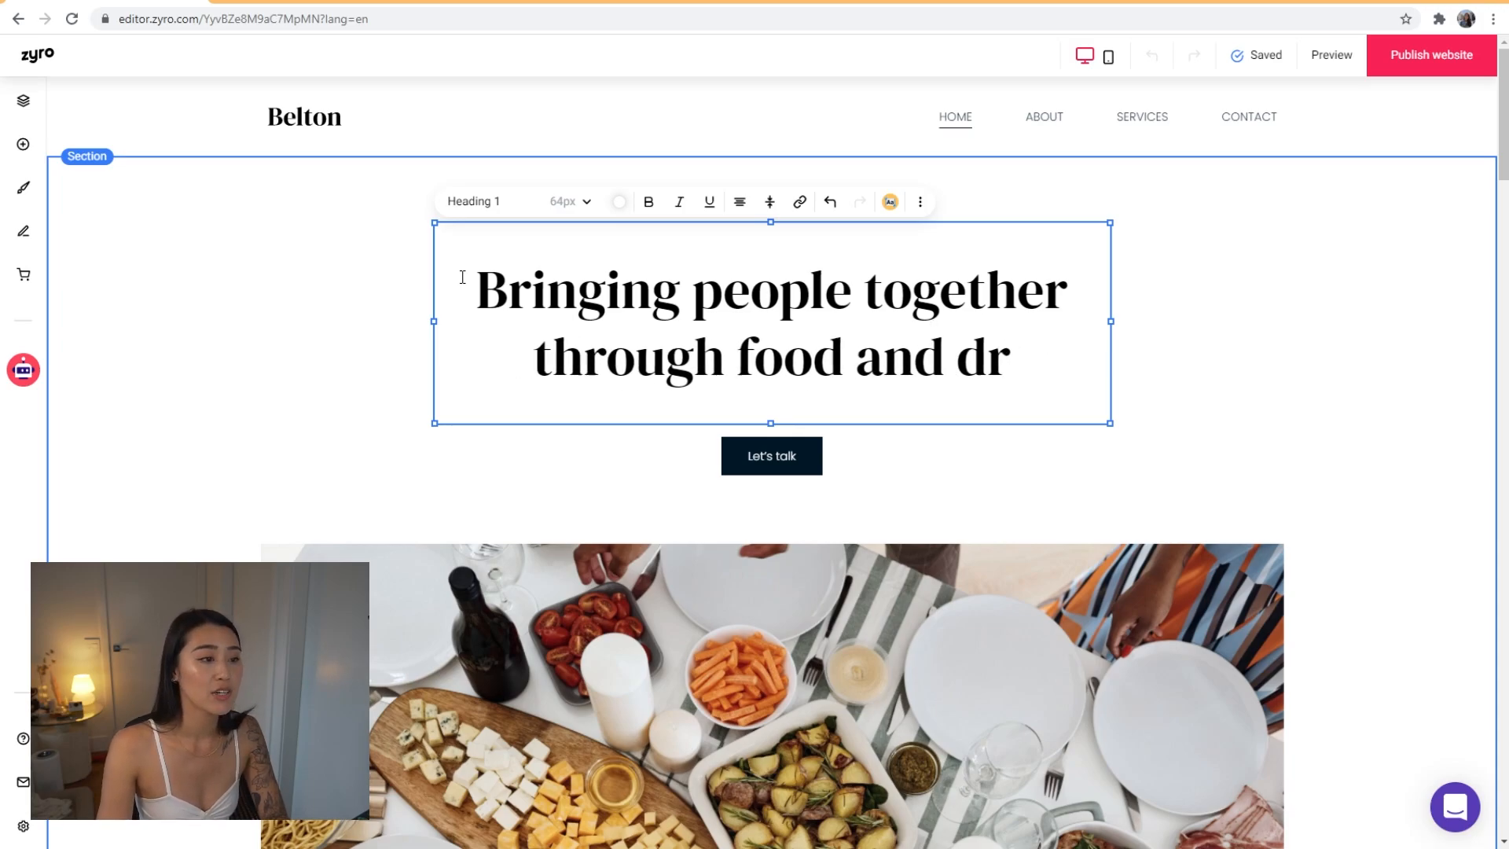
type("bomb food")
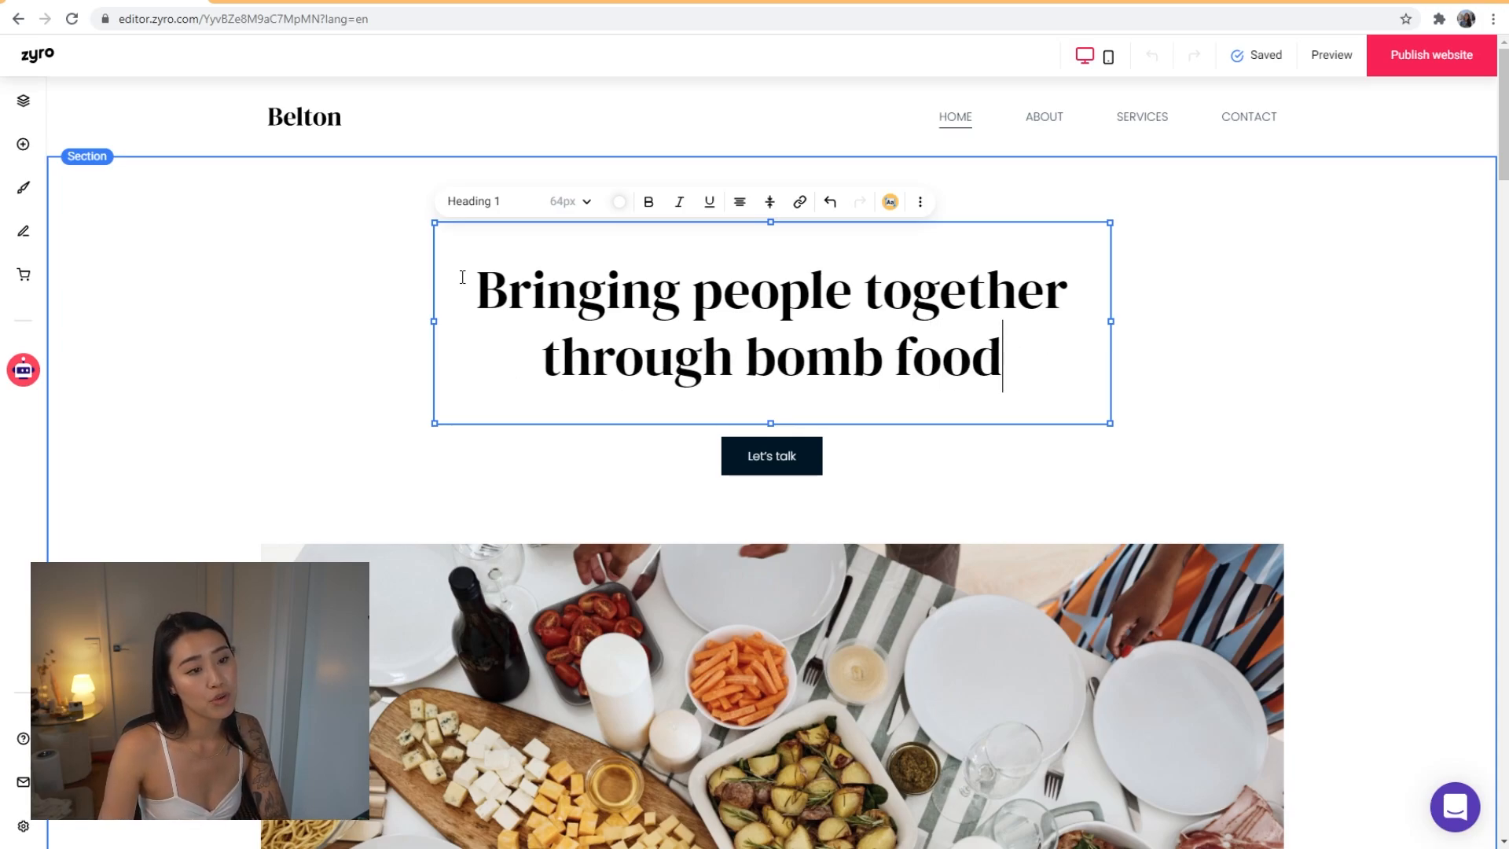
type(" and delicious drinks")
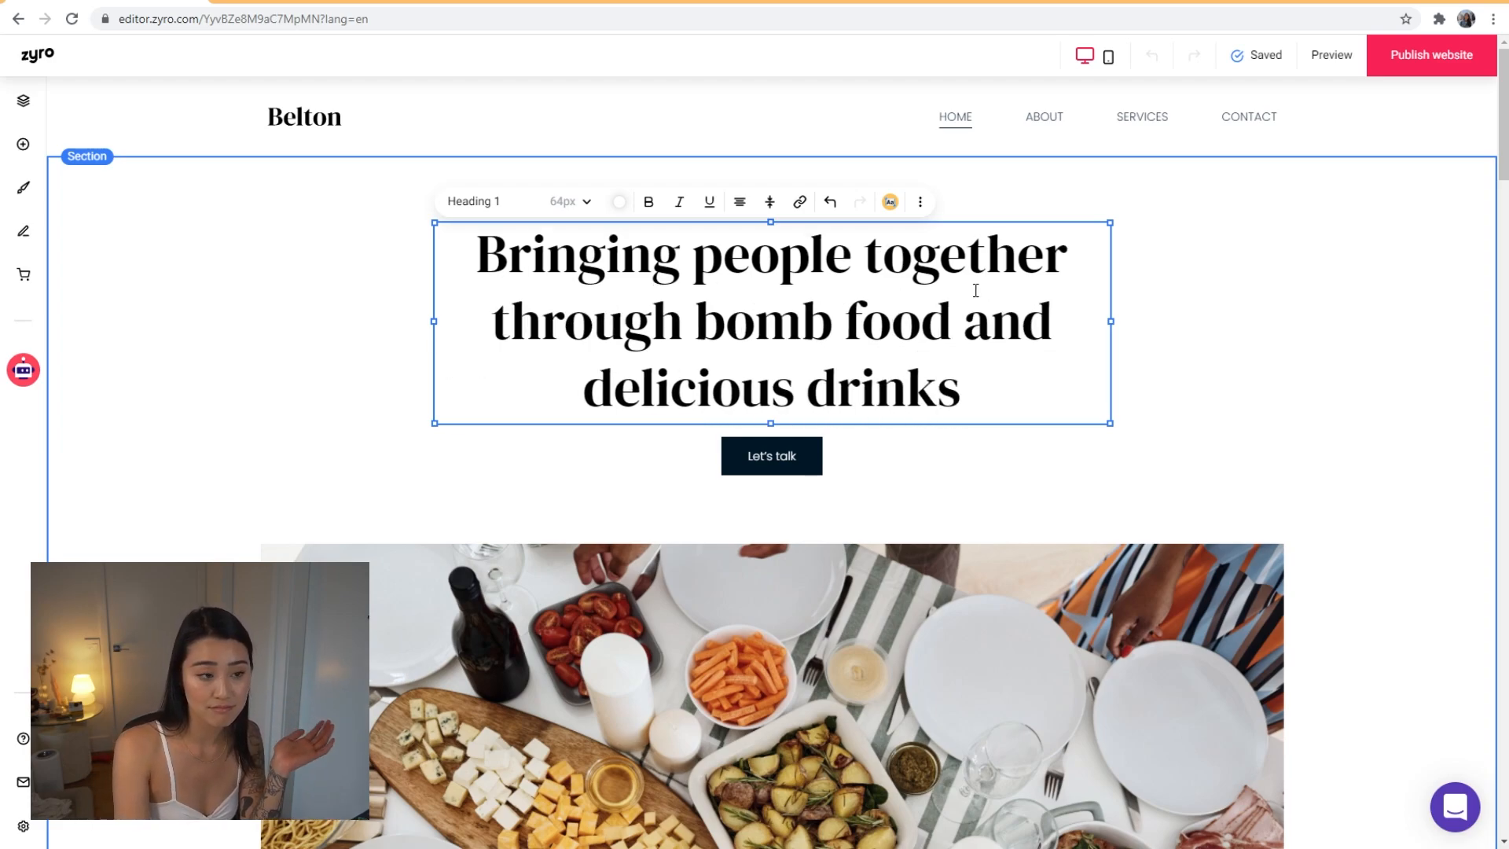
left_click(1243, 336)
Open the image settings of the large food photo beneath the "Let's talk" button
left_click_drag(785, 449, 806, 476)
left_click(1030, 499)
scroll(838, 369, "down", 8)
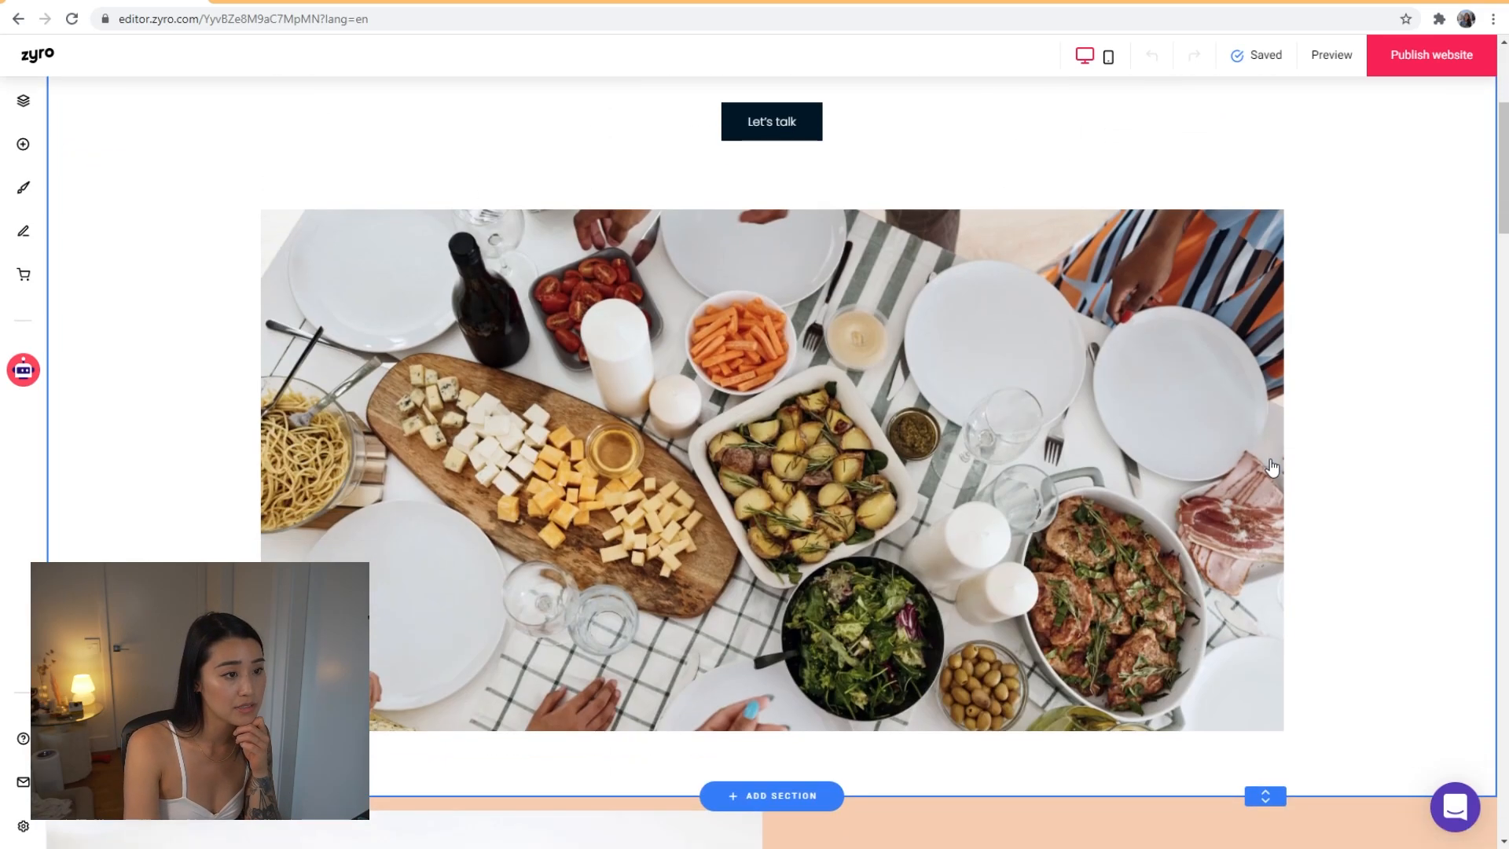
scroll(838, 370, "up", 4)
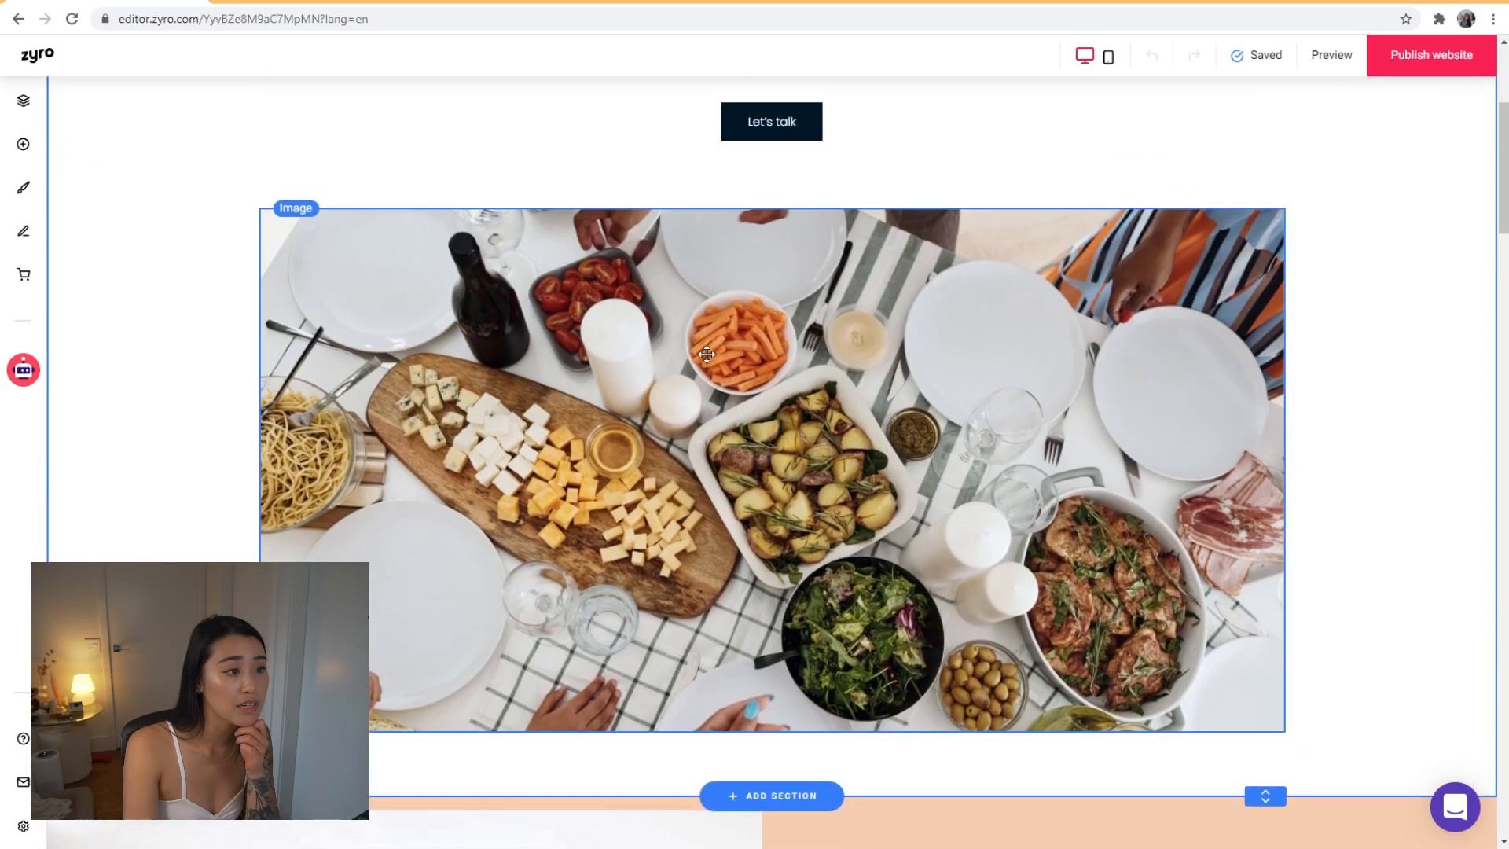
left_click(812, 399)
left_click(352, 191)
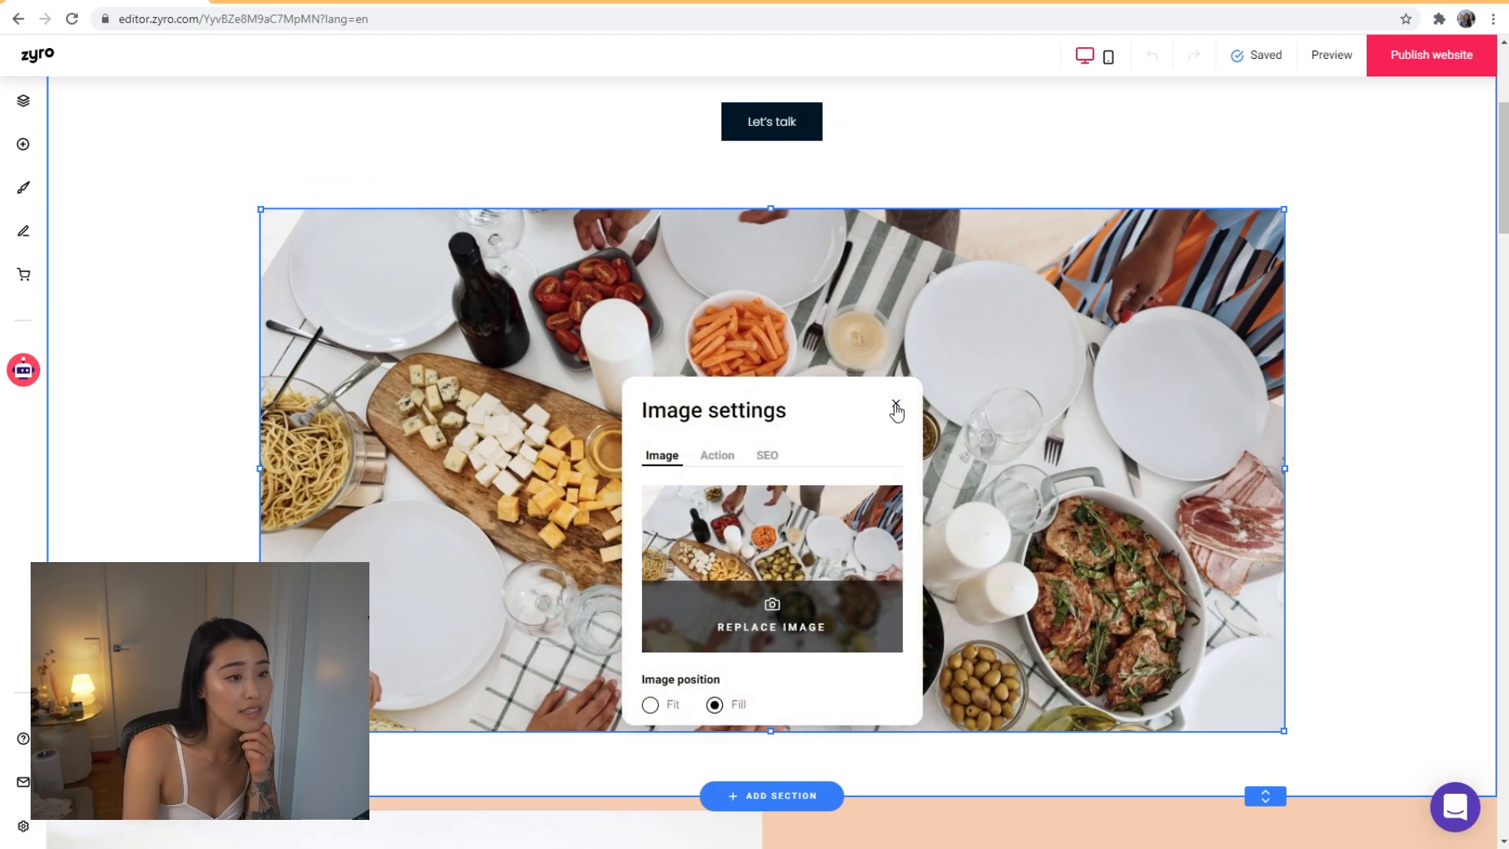
Browse the free stock images offered as a replacement for the large food photo and return to its image settings
left_click(786, 611)
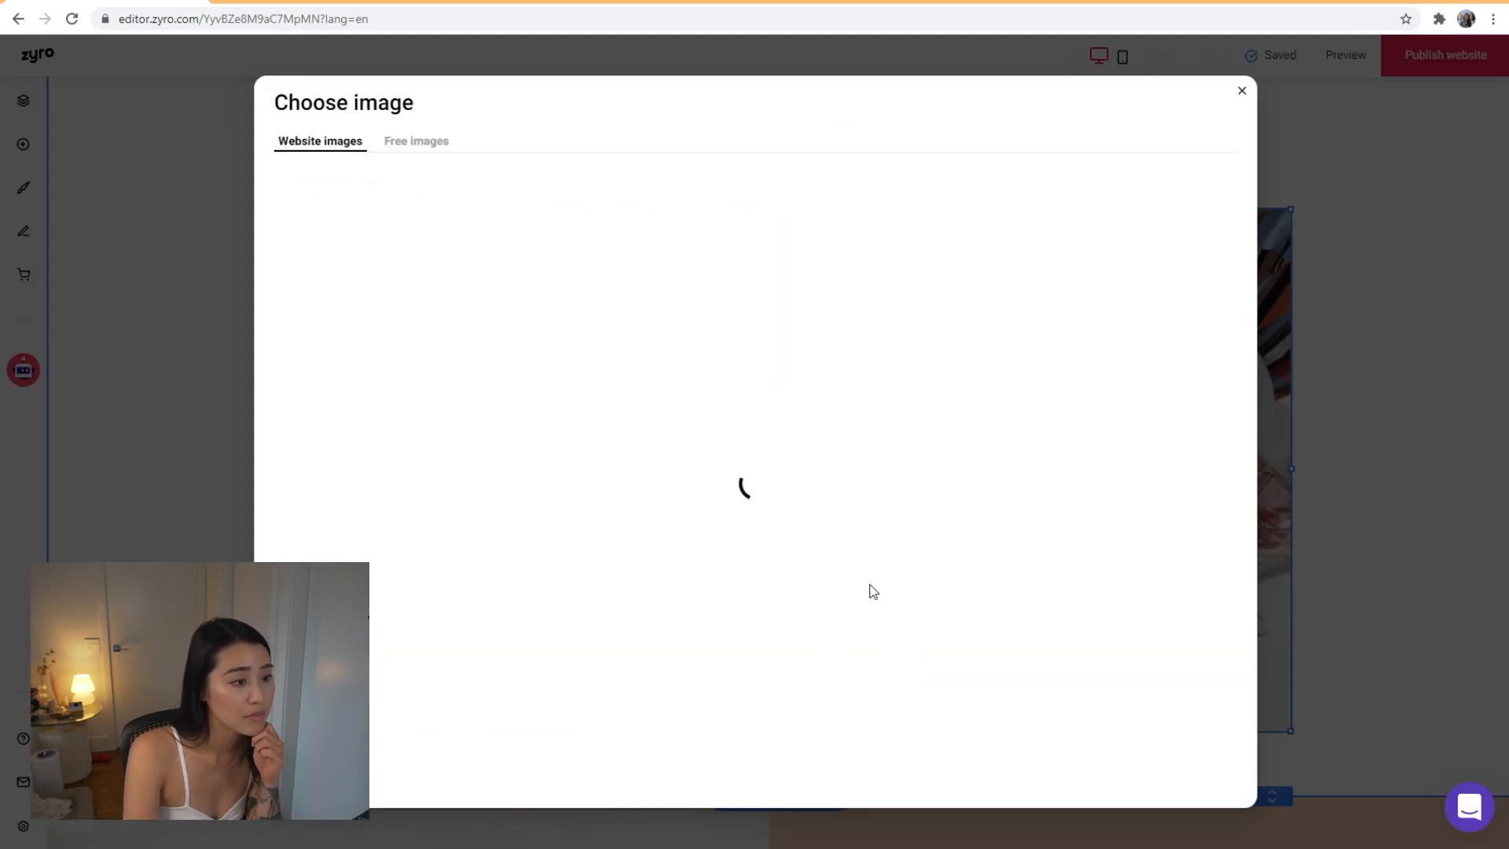
left_click(408, 150)
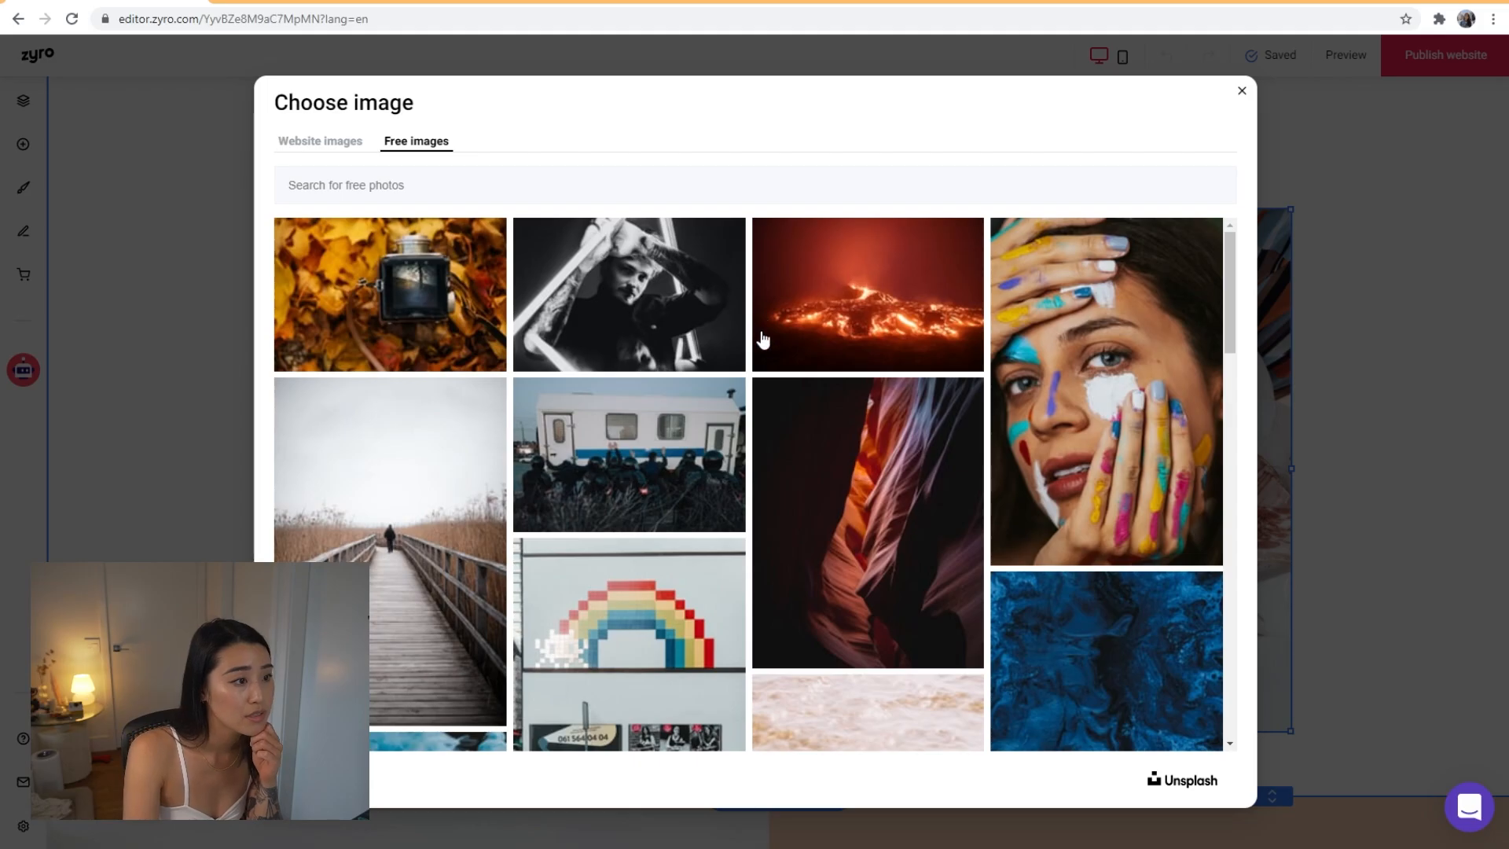
scroll(707, 471, "down", 10)
scroll(712, 544, "up", 10)
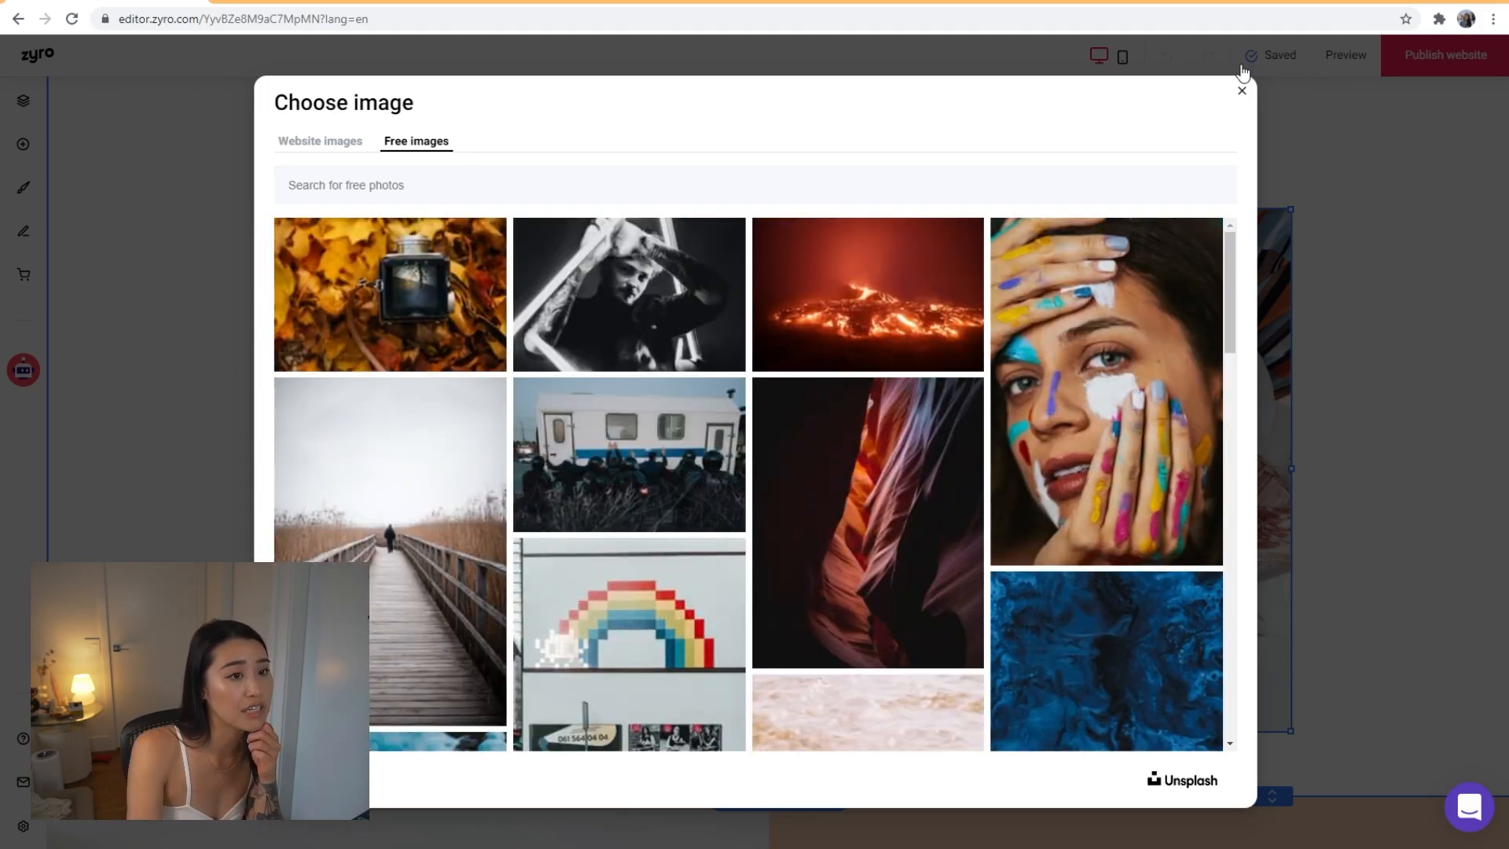
left_click(1241, 92)
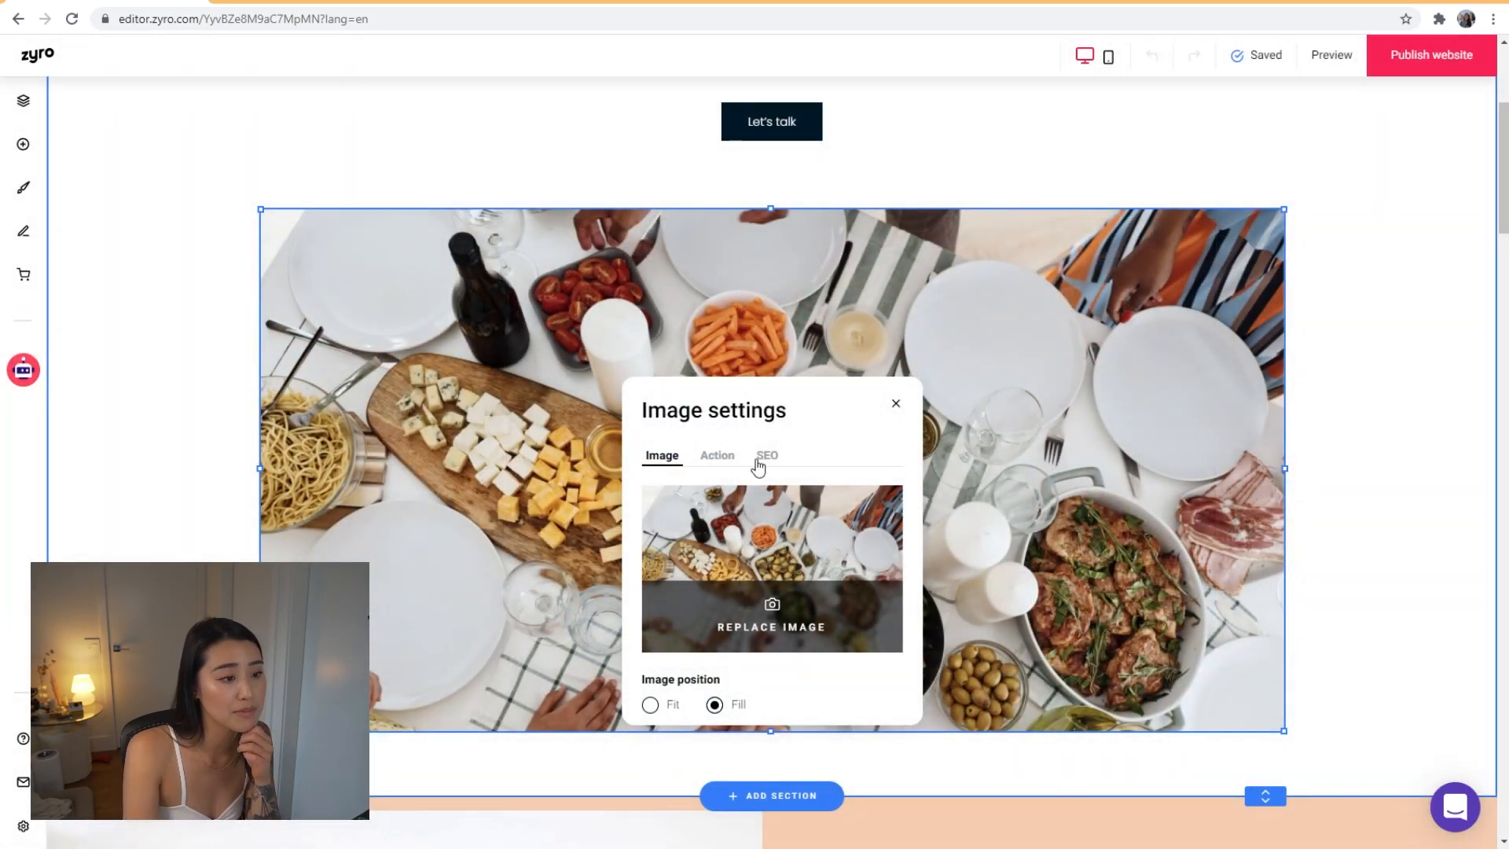
Search the free images for "dining table" as a replacement for the large food photo
left_click(747, 599)
left_click(433, 141)
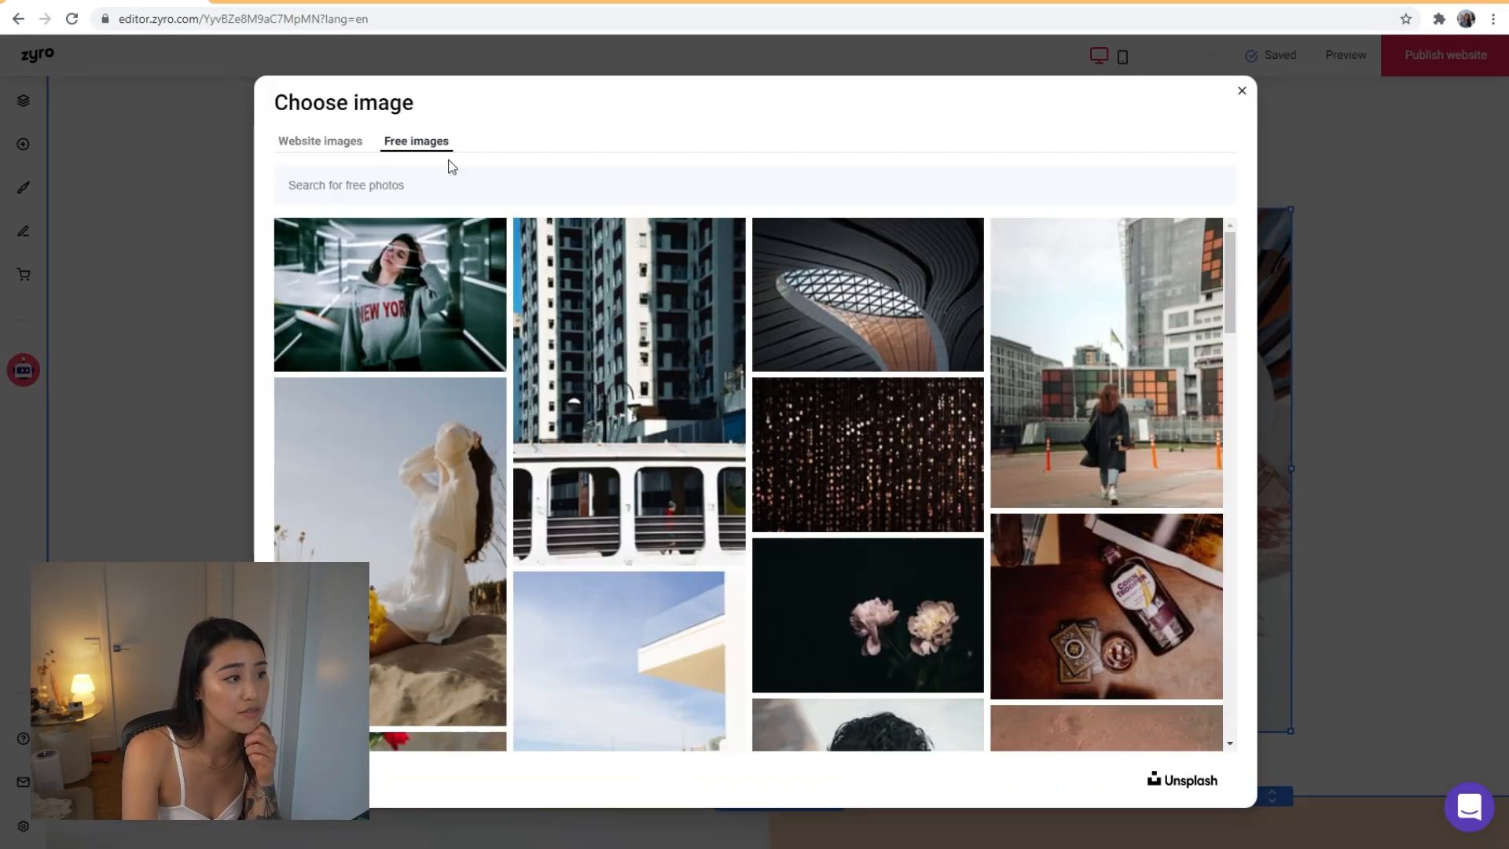
left_click(398, 196)
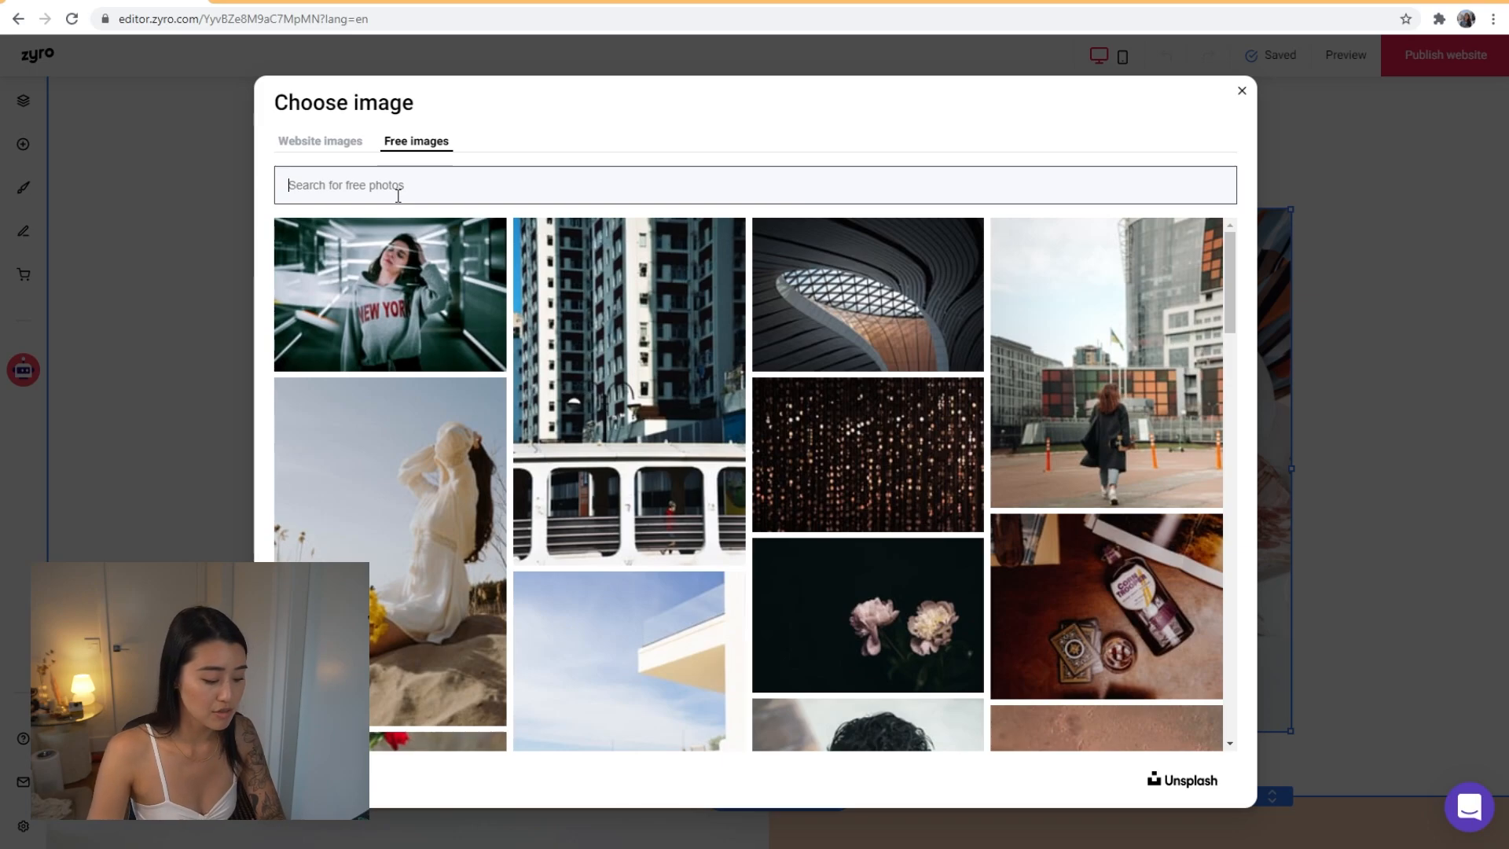
type("dining table")
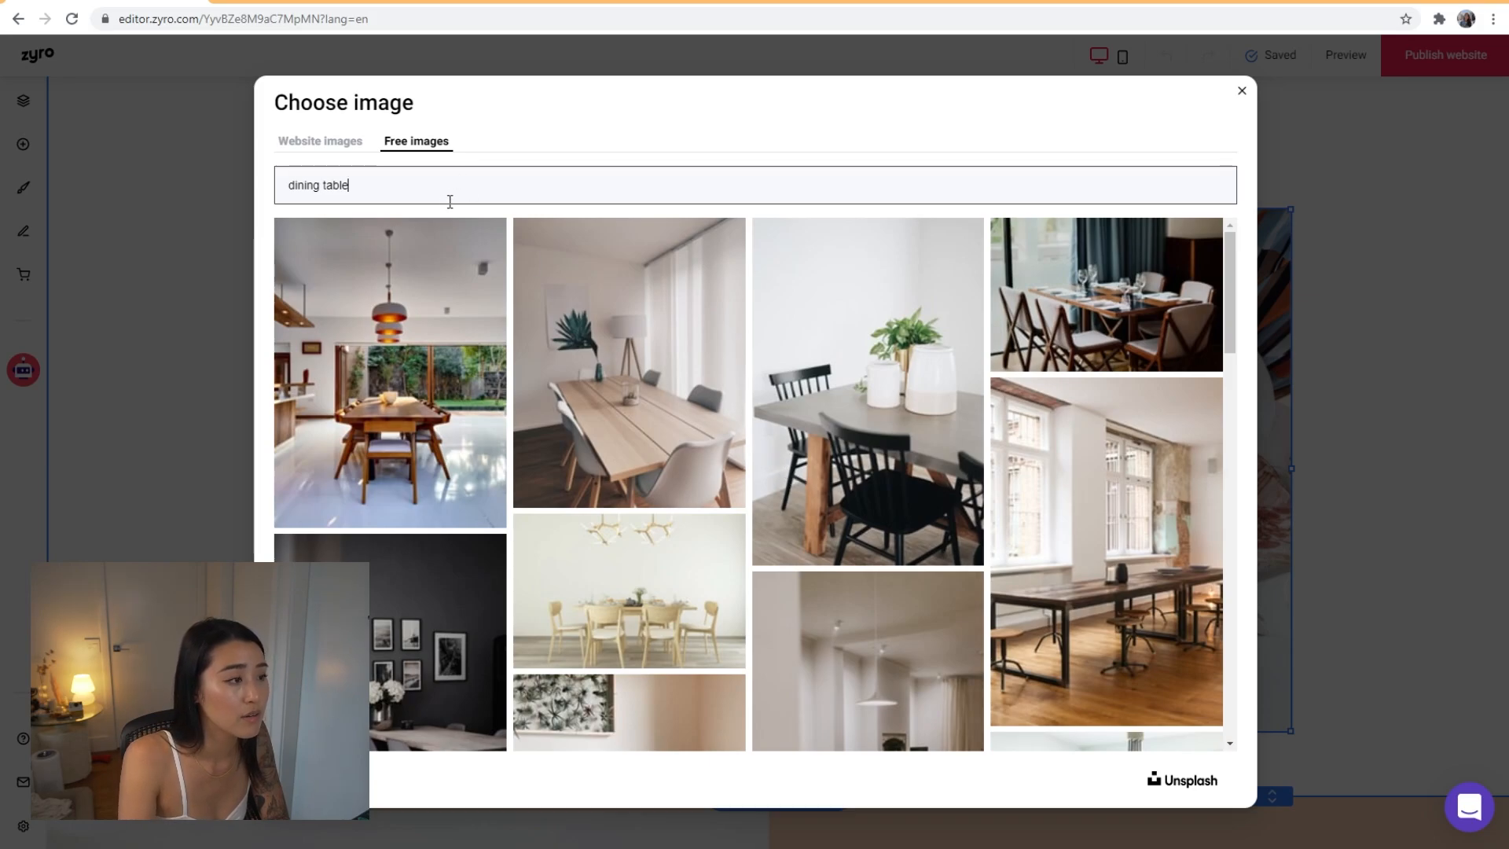
left_click_drag(371, 187, 249, 182)
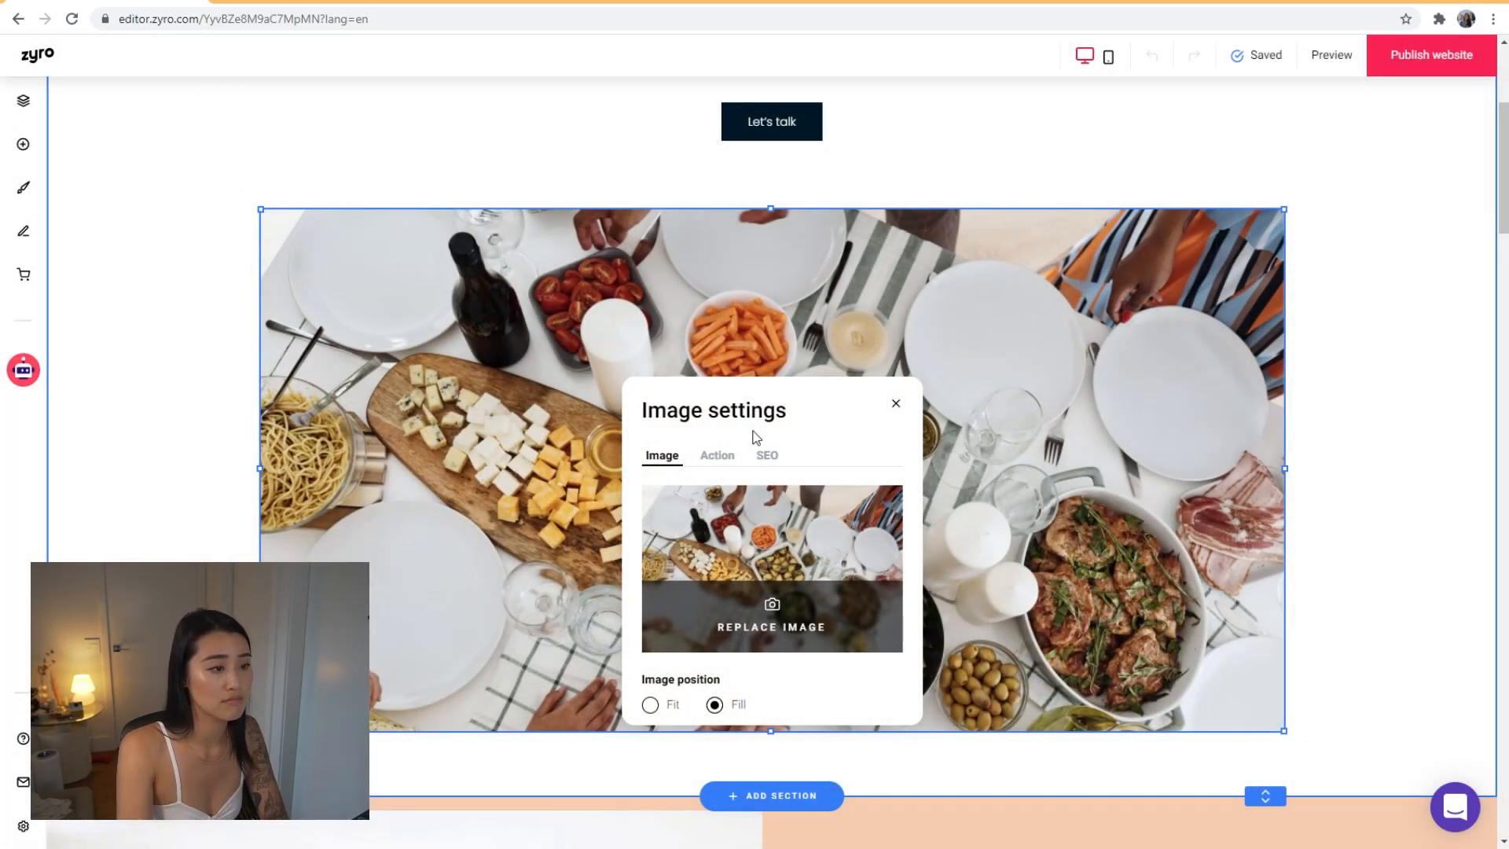
Search the free images for "dining" and browse the results for a photo to replace the large food image
left_click(796, 623)
left_click(417, 141)
left_click(388, 174)
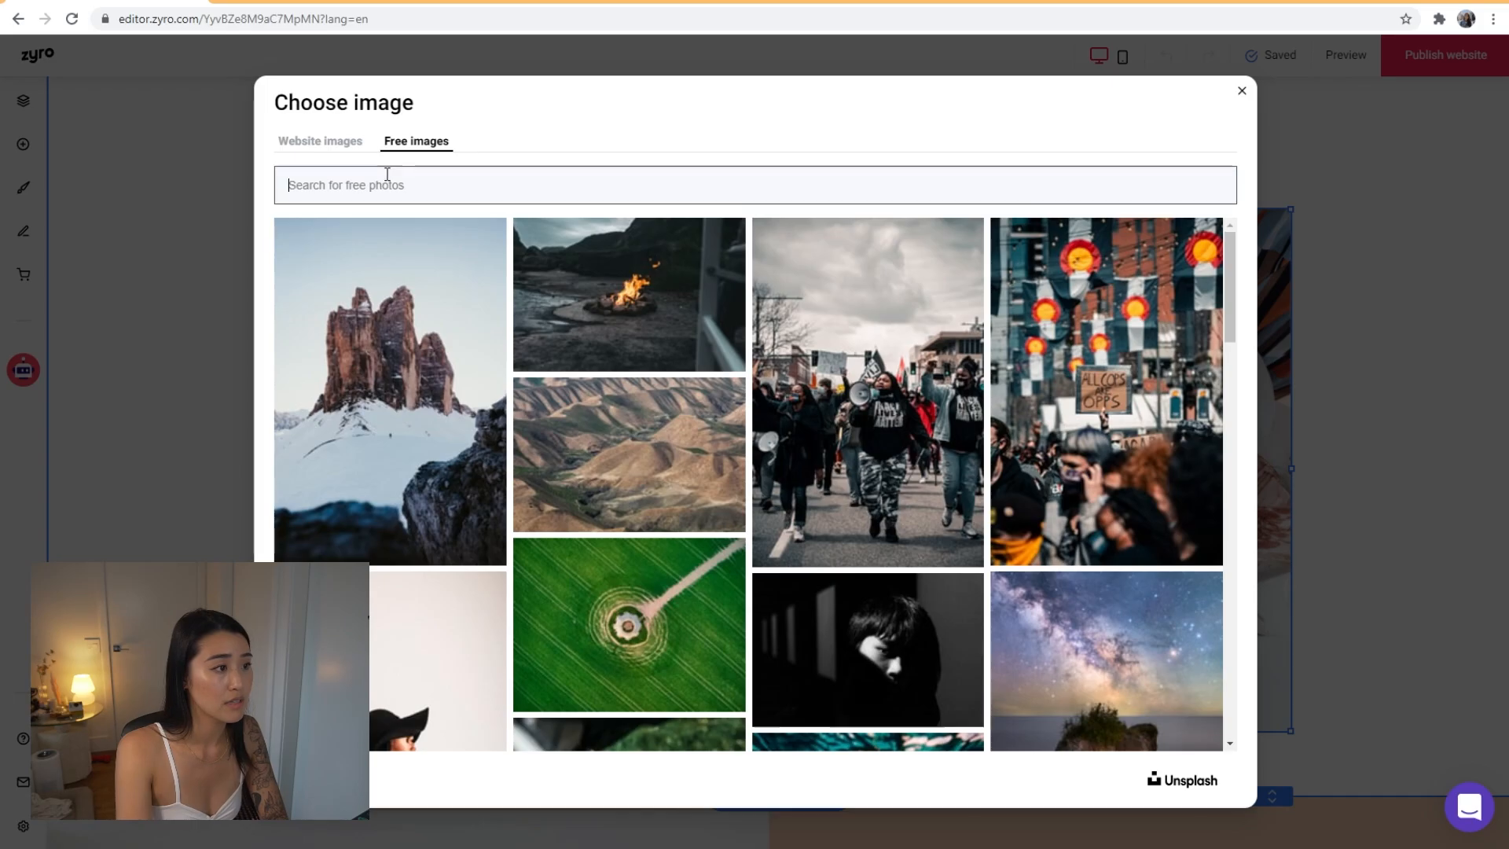
type("dining")
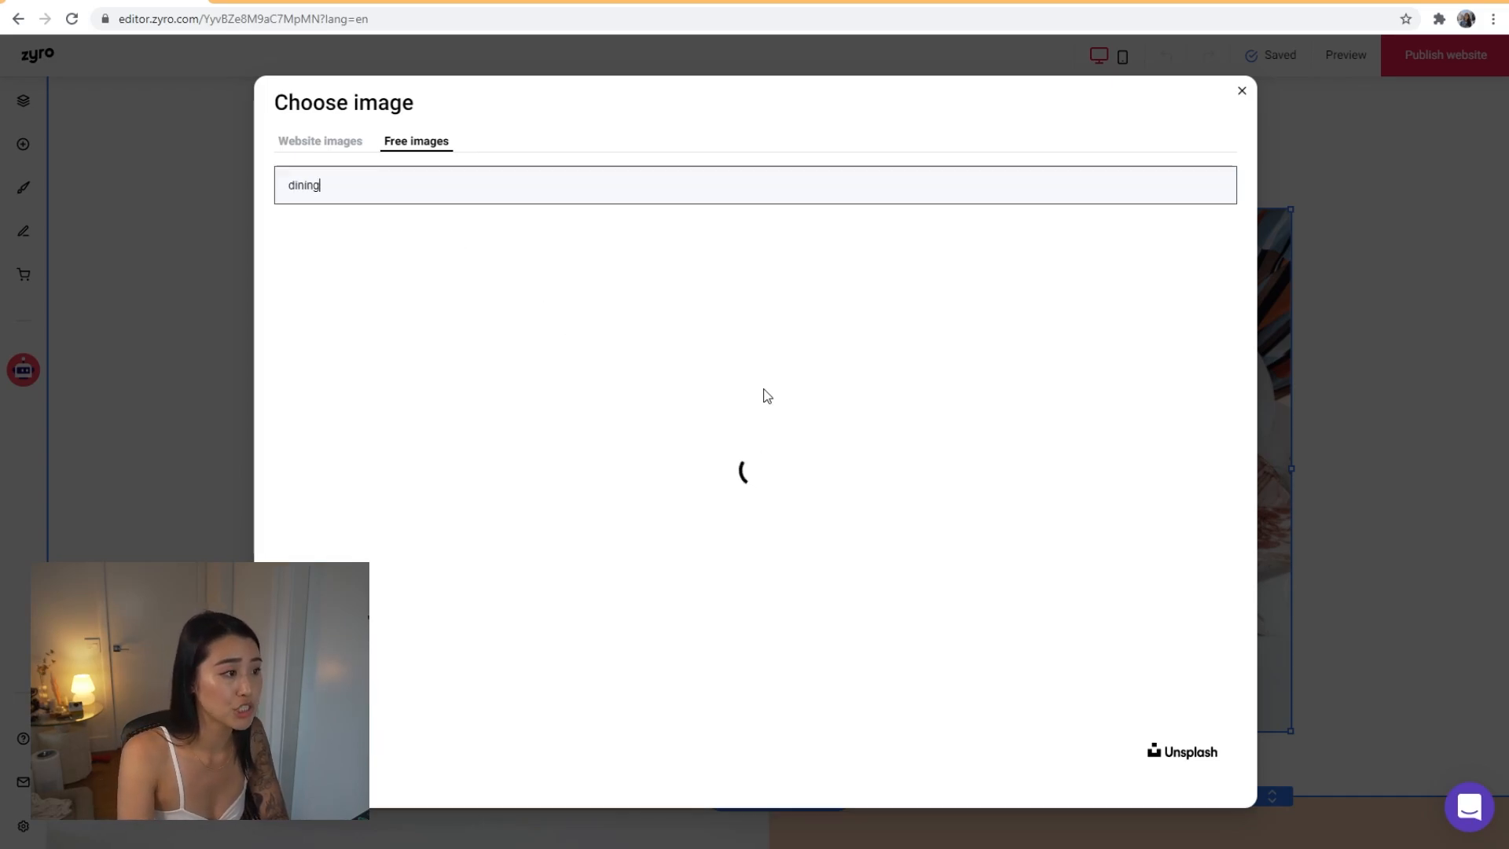
scroll(1110, 441, "down", 10)
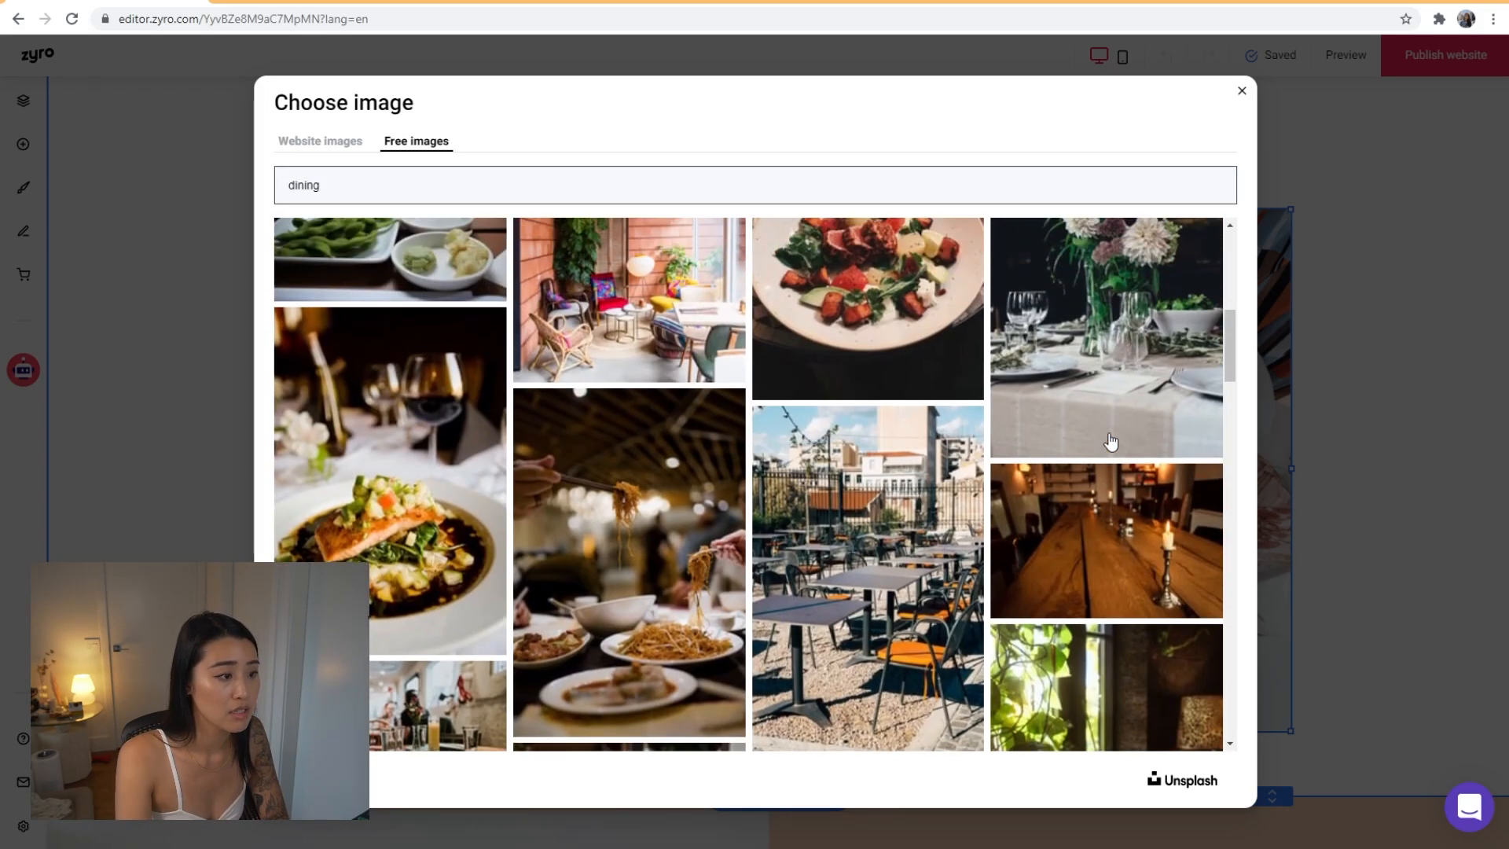
scroll(1110, 442, "down", 6)
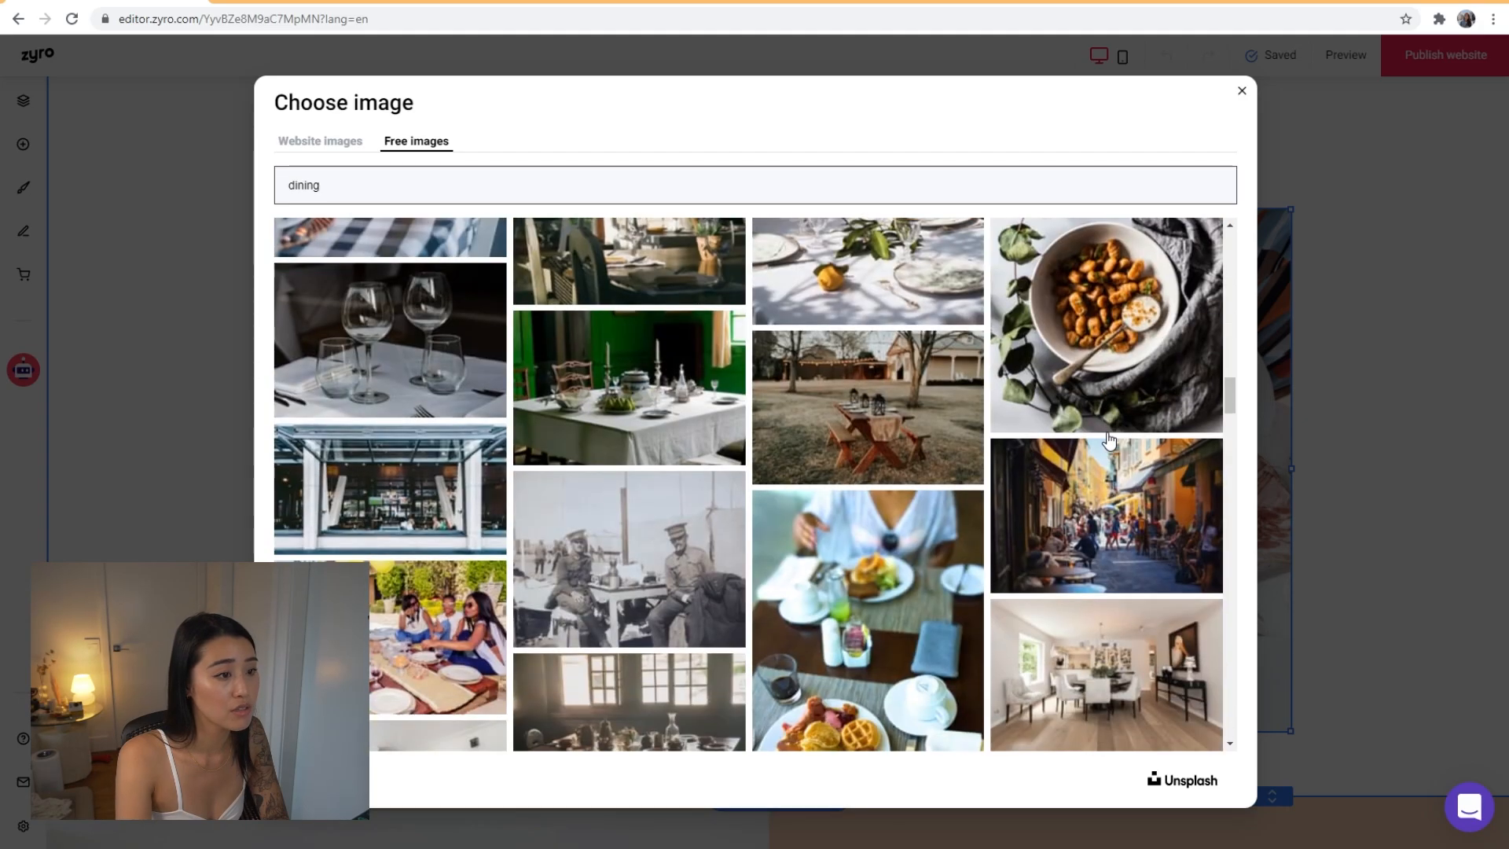
scroll(1110, 442, "up", 2)
scroll(1109, 442, "down", 1)
scroll(1109, 442, "down", 1)
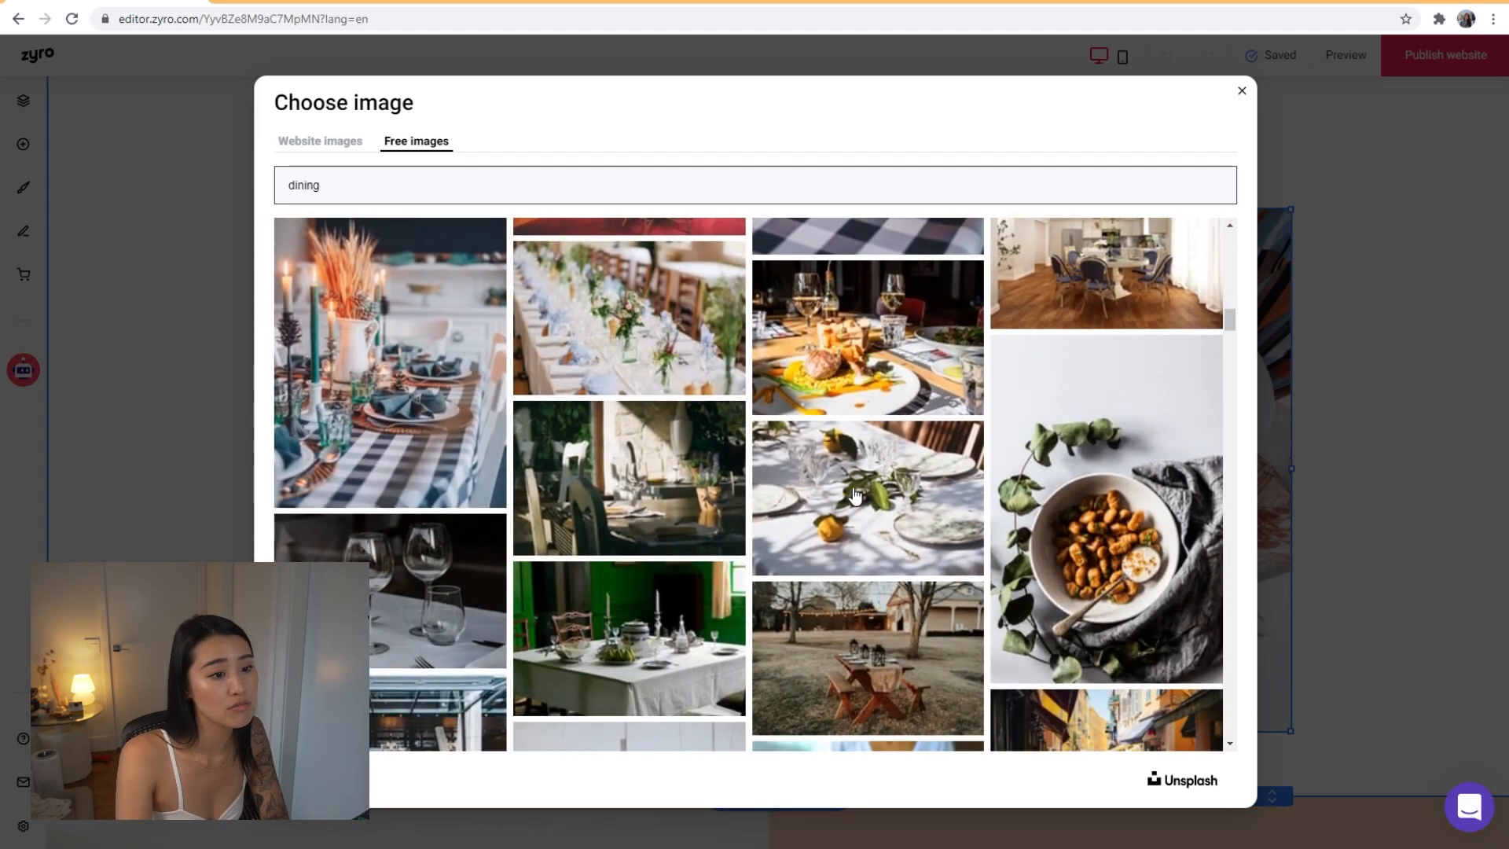
Replace the large food photo with the picture of a plated meat dish and wine glasses, and leave the image settings
left_click(872, 363)
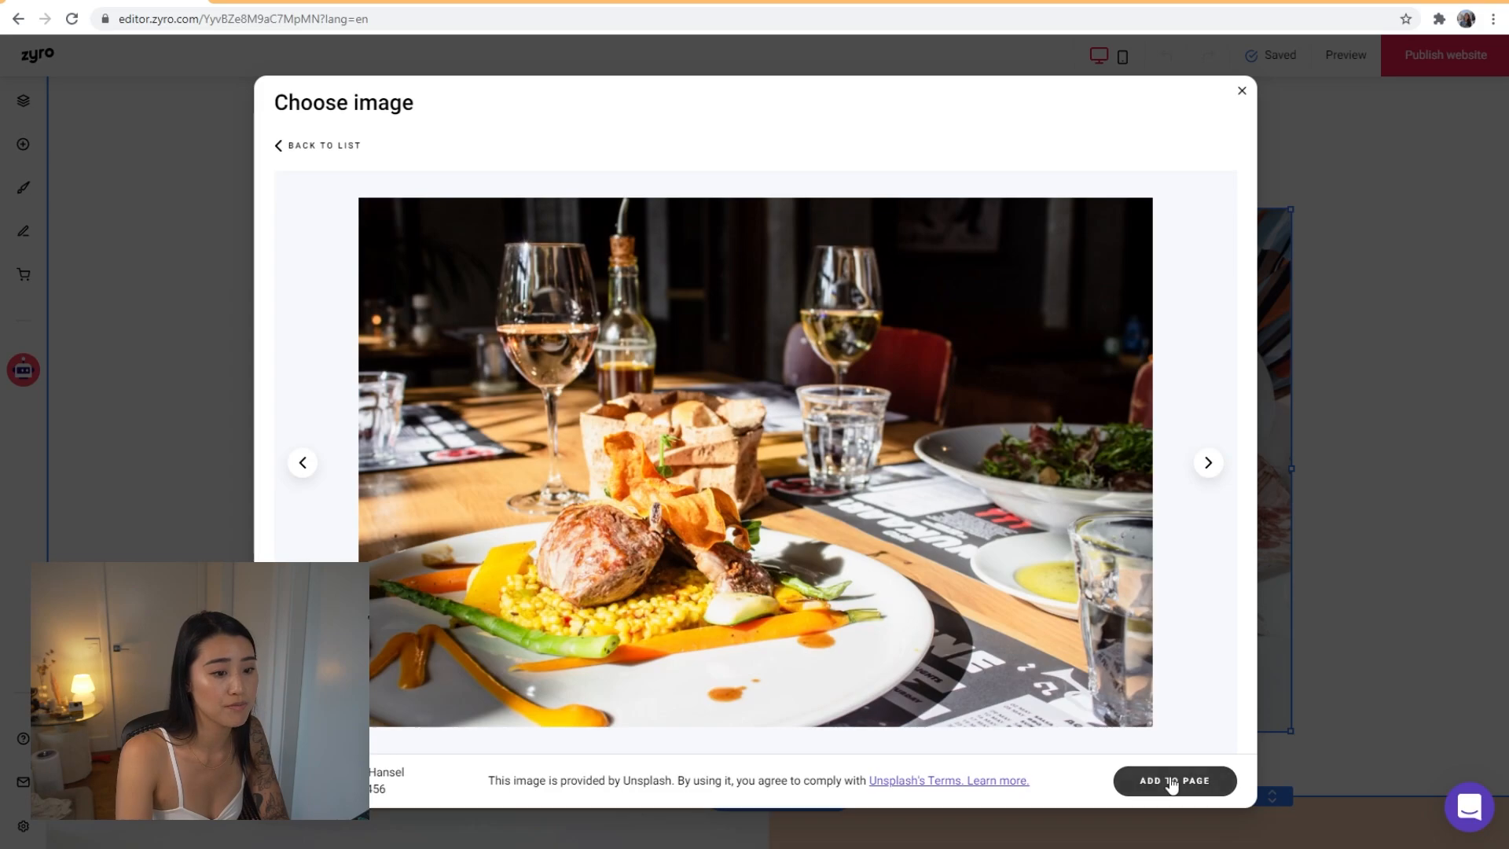
left_click(1171, 783)
left_click(1377, 636)
scroll(1320, 624, "up", 4)
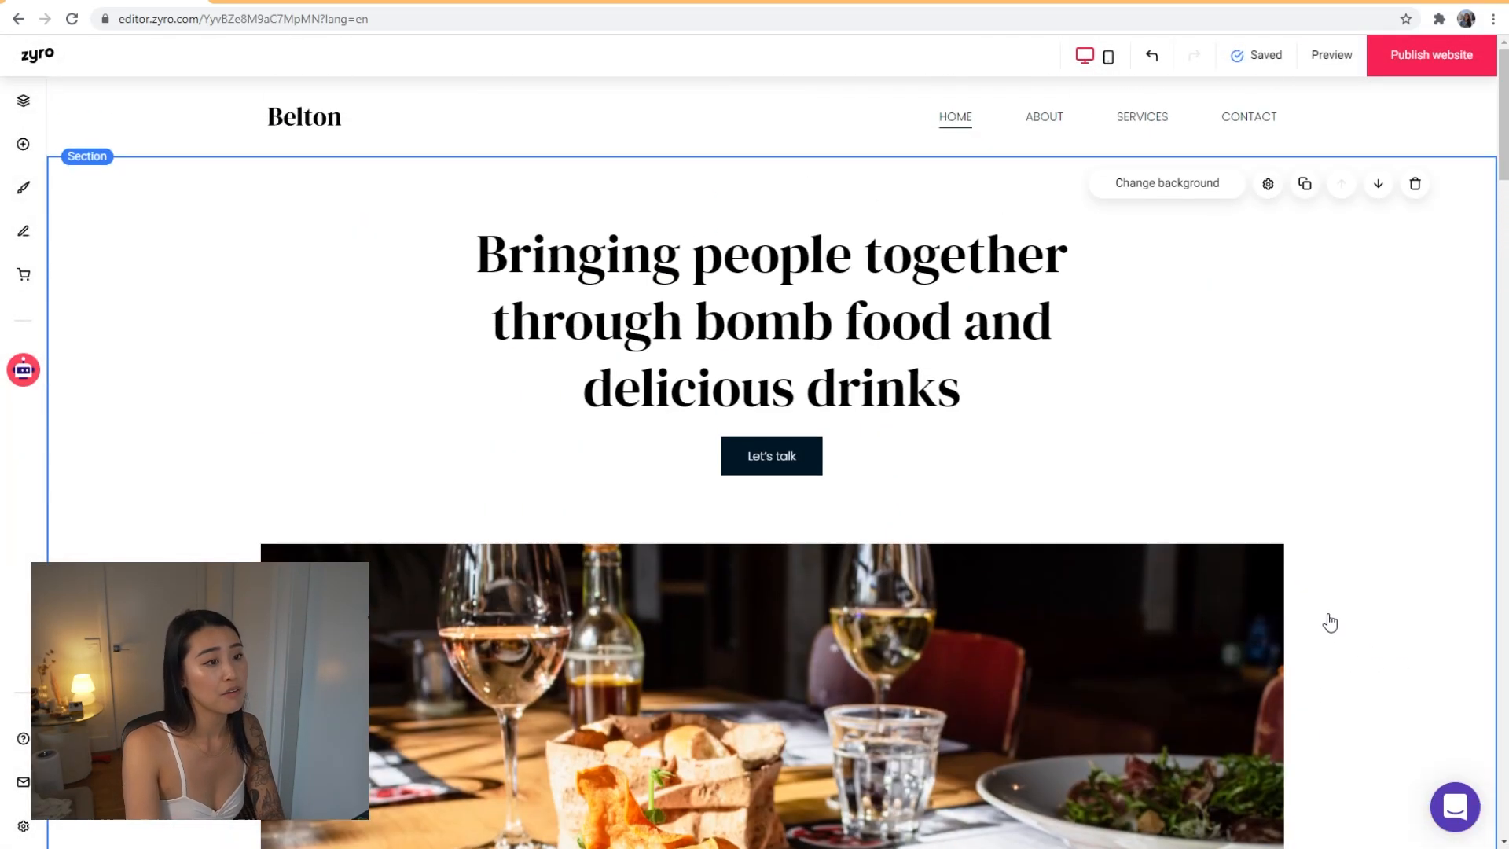
Compare the hero section and its new photo with the "Delicious food creates memories" section
scroll(1327, 620, "down", 10)
scroll(1145, 475, "down", 4)
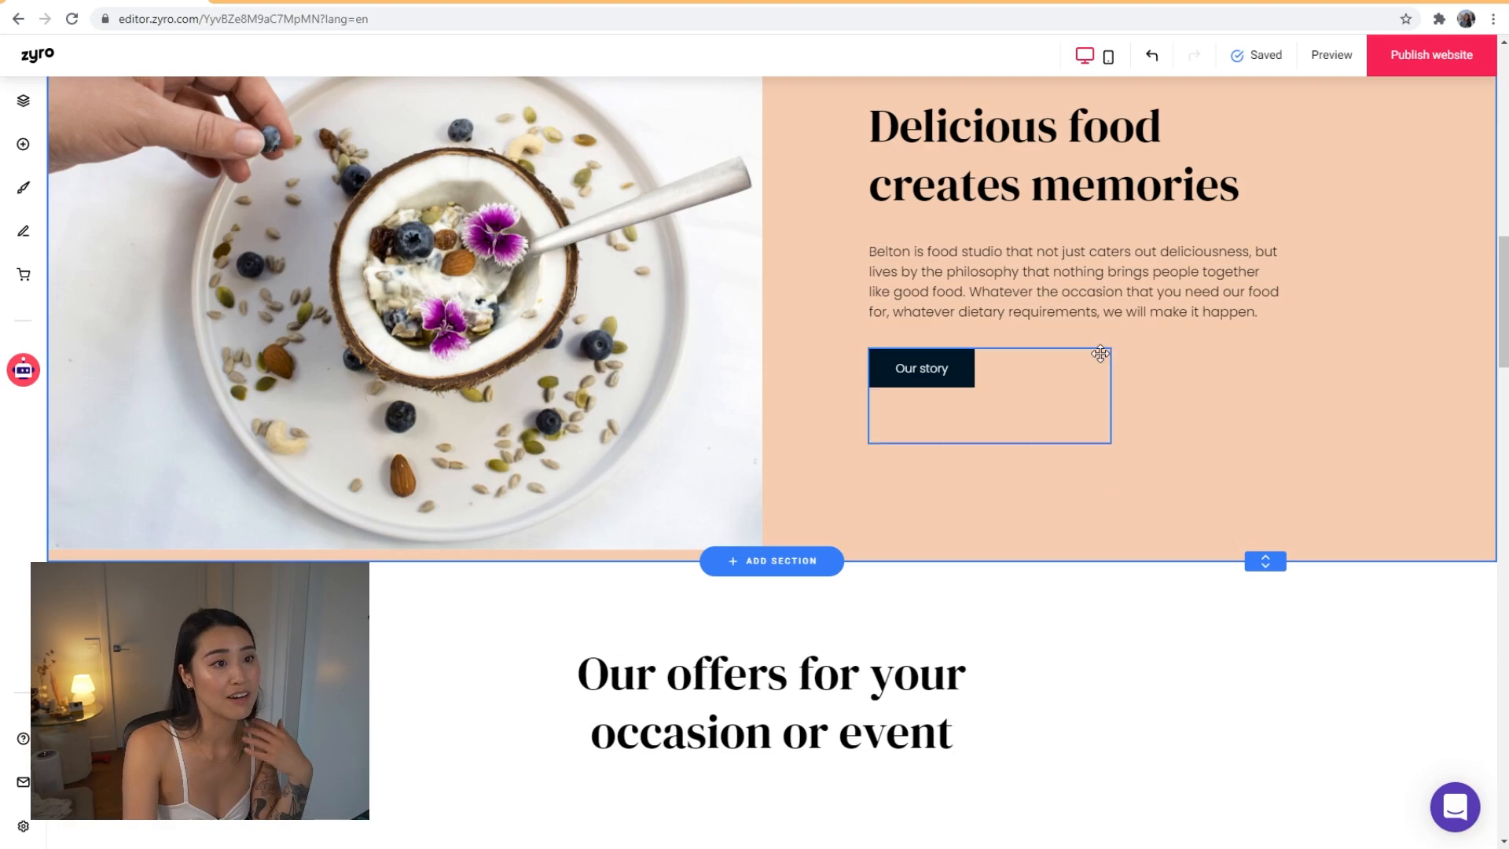
scroll(1132, 345, "up", 6)
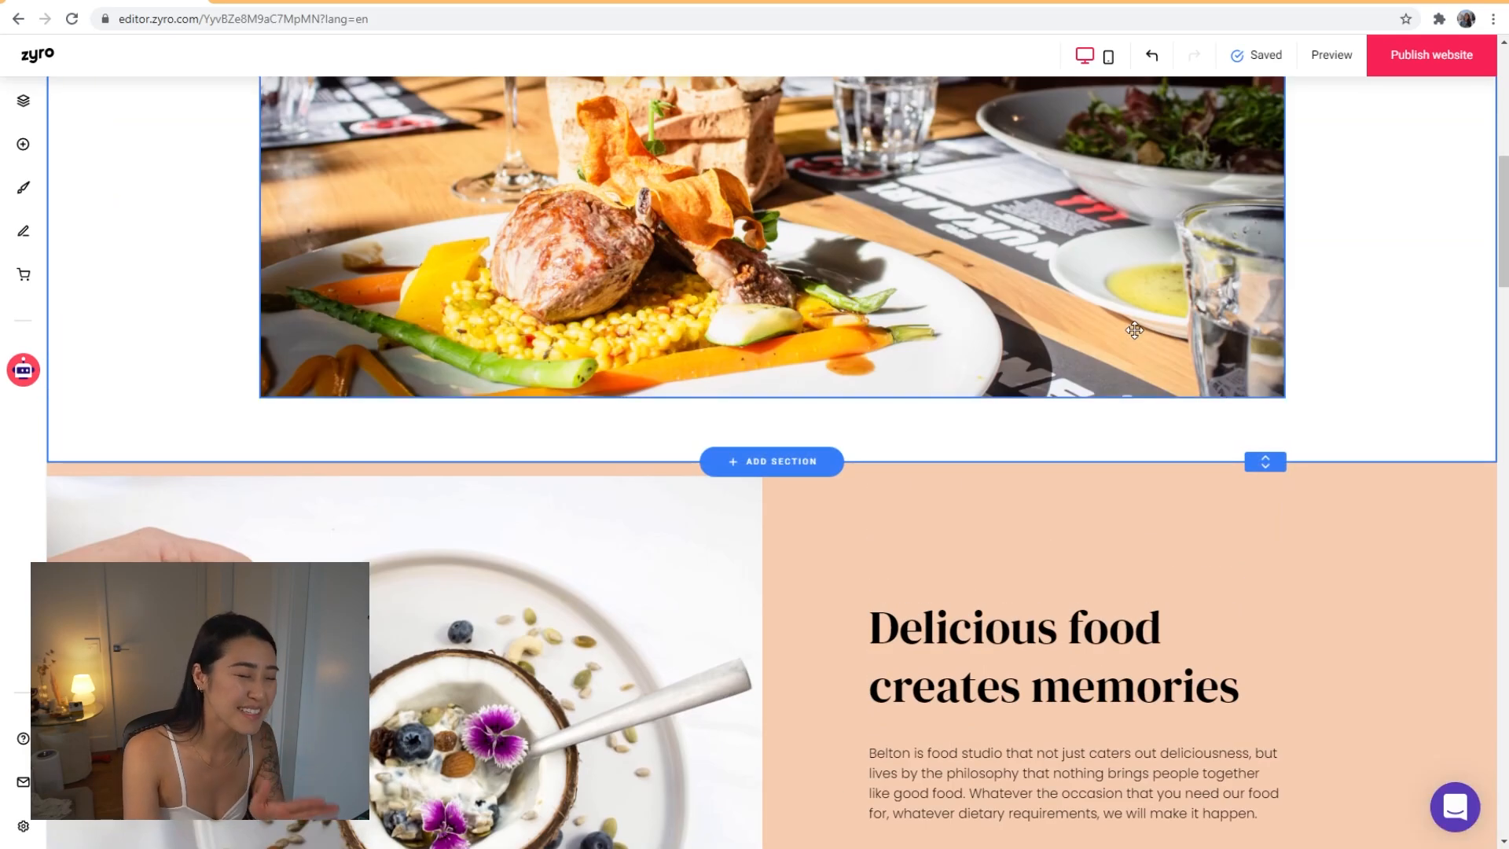
scroll(1115, 366, "down", 4)
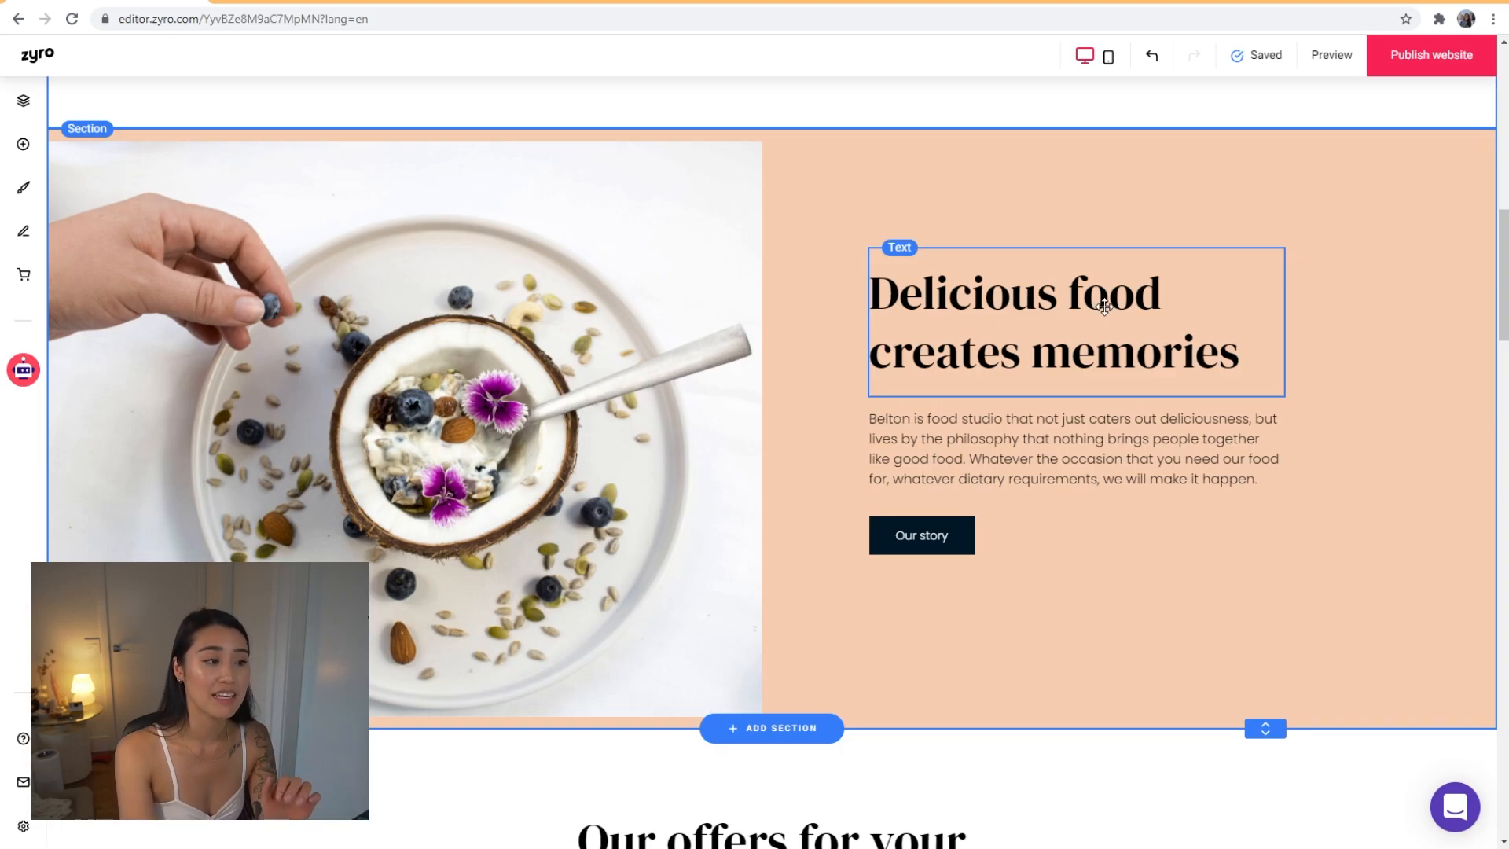
scroll(1014, 321, "up", 12)
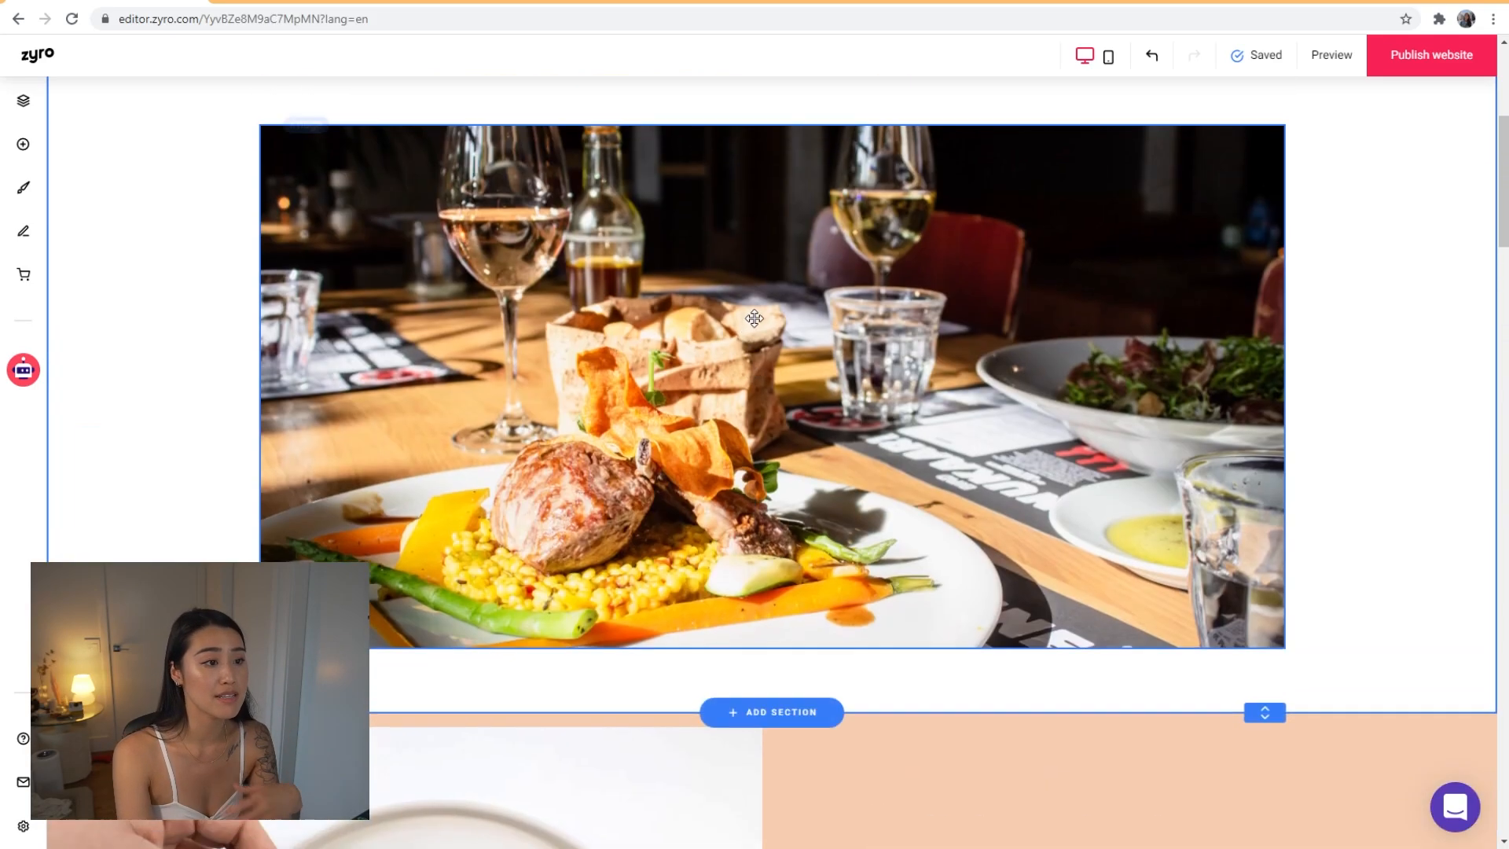
scroll(1000, 431, "down", 13)
left_click(990, 224)
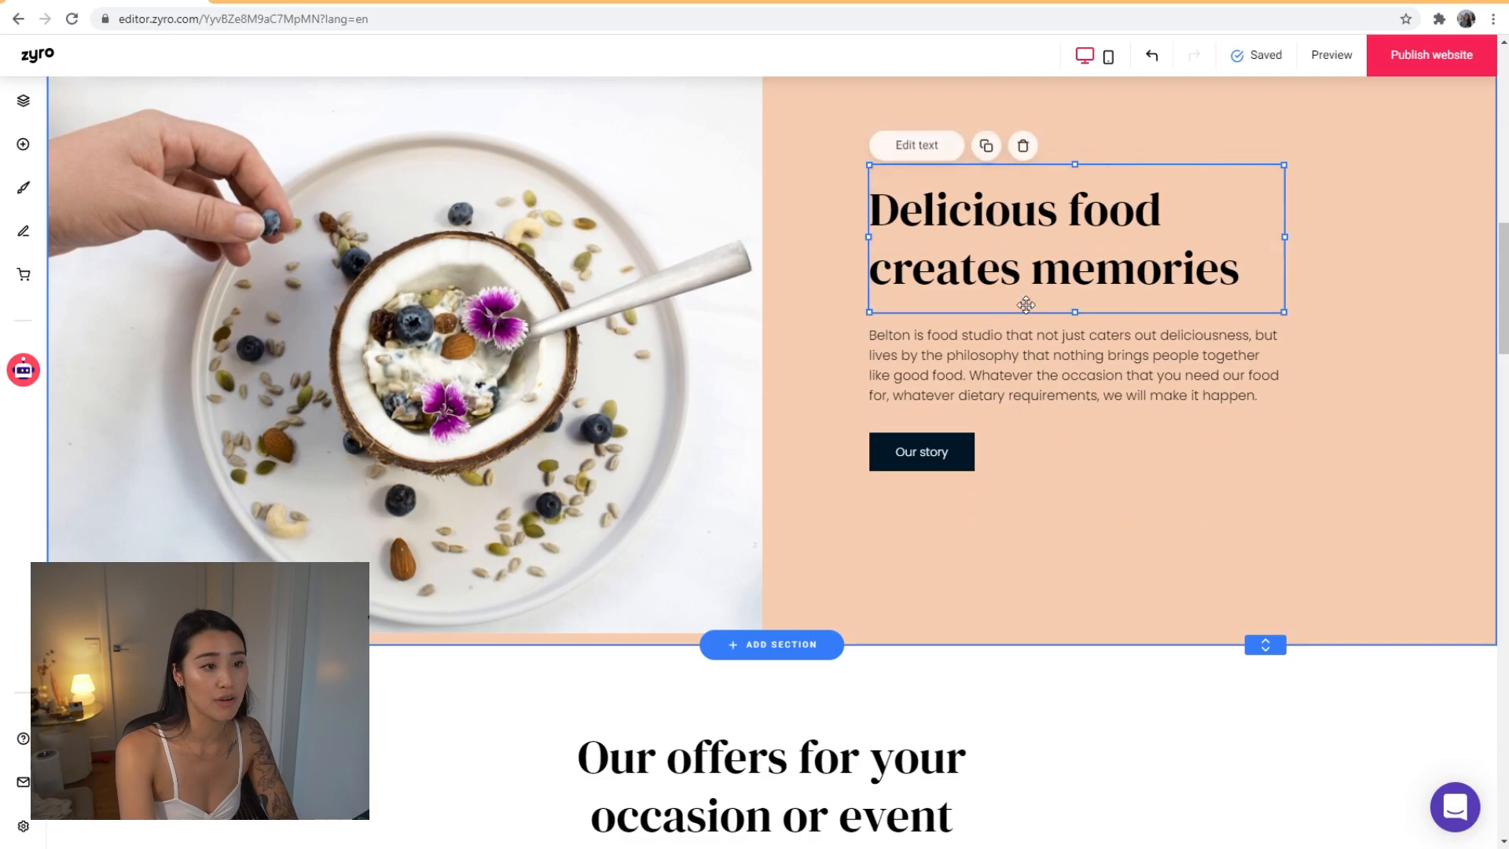
Review the offers, services, testimonials and contacts sections, and check the rest of the page back up to the hero
scroll(909, 453, "down", 9)
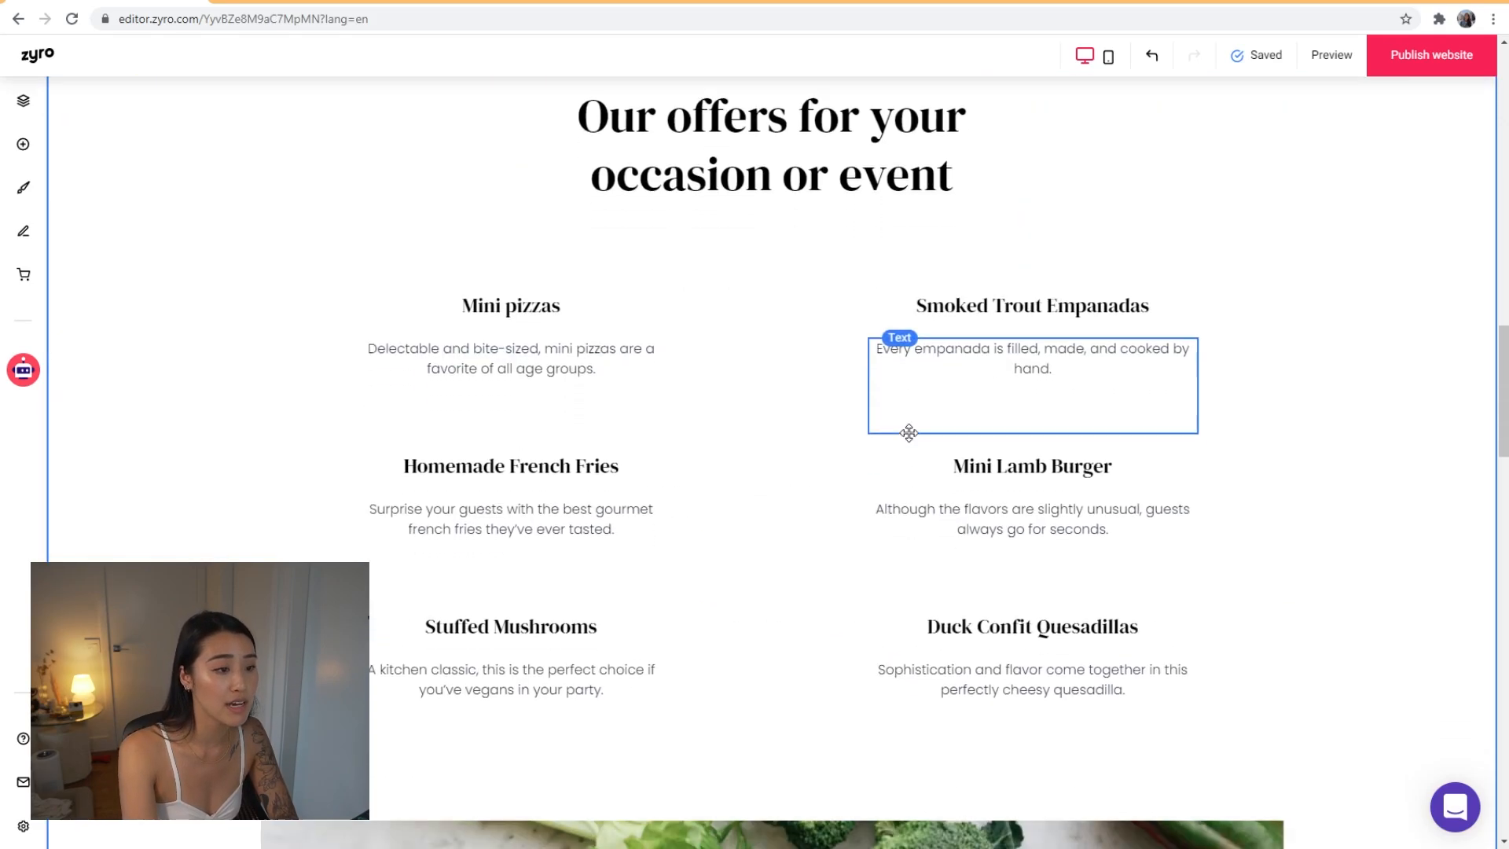
scroll(668, 292, "up", 3)
scroll(1169, 414, "down", 15)
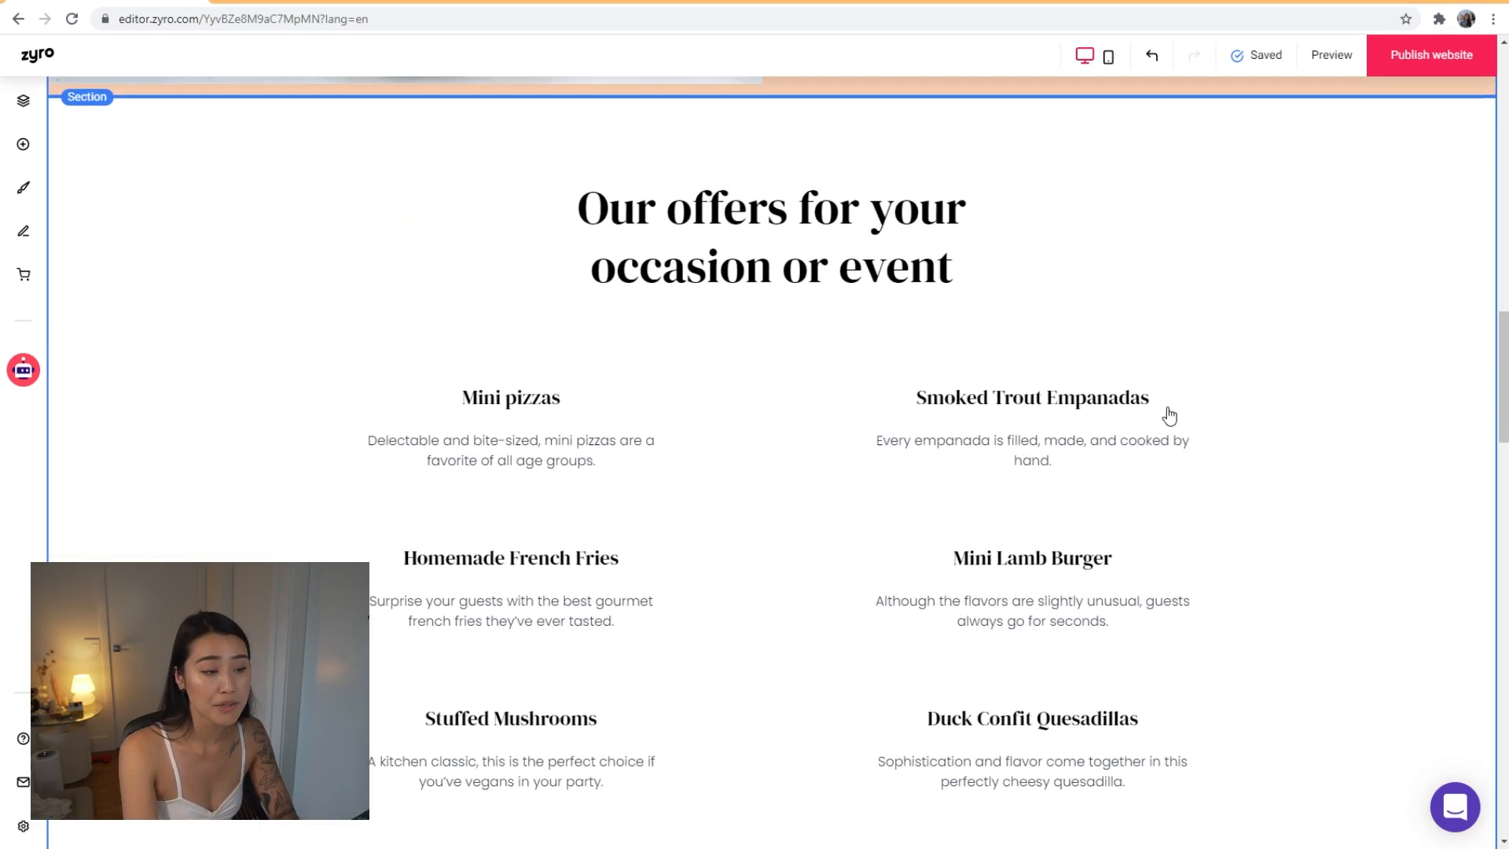
scroll(1116, 520, "down", 12)
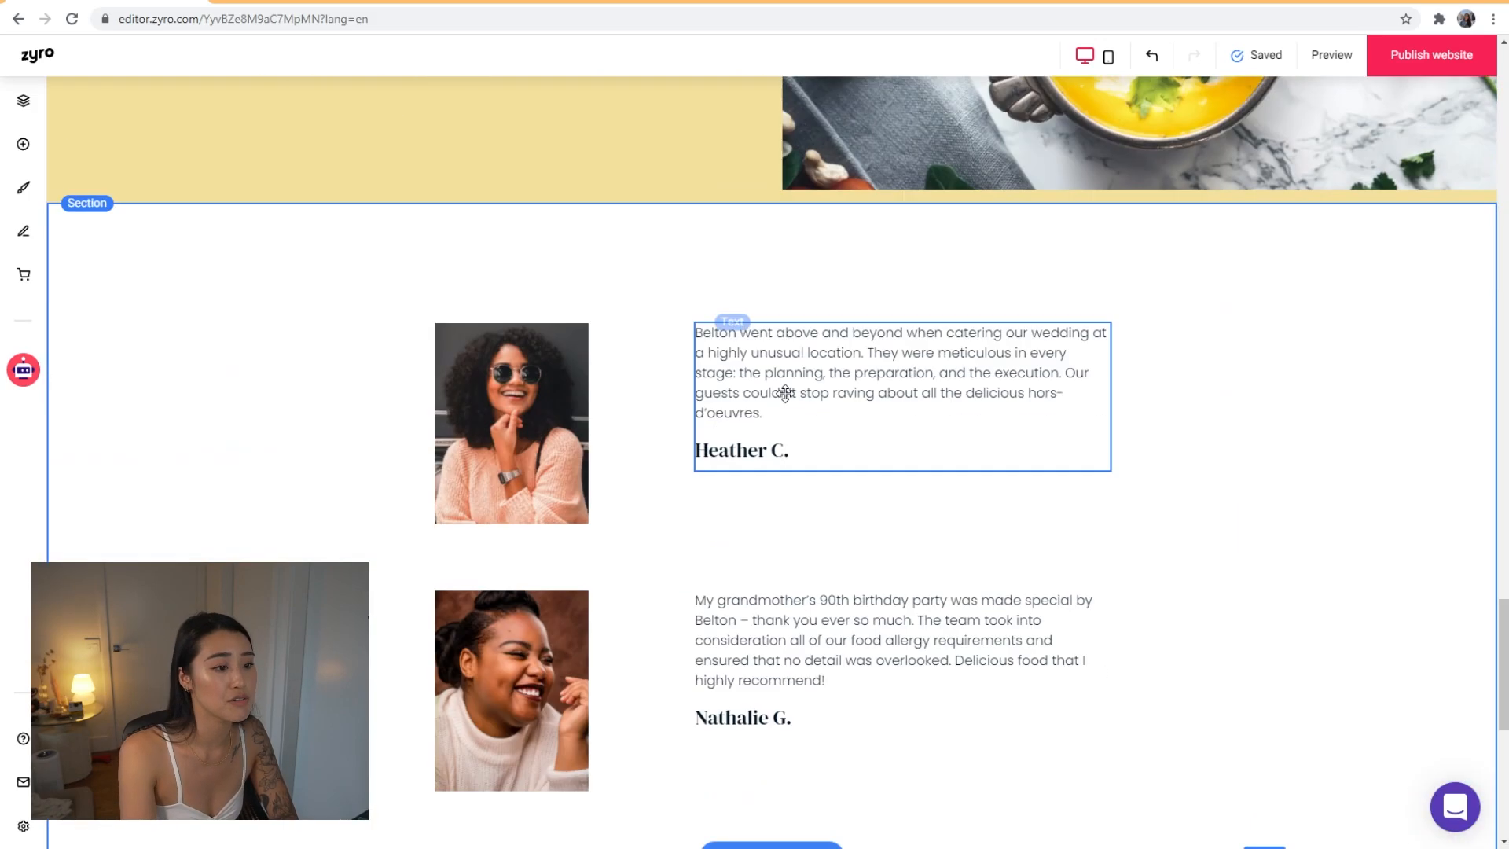
scroll(936, 398, "up", 5)
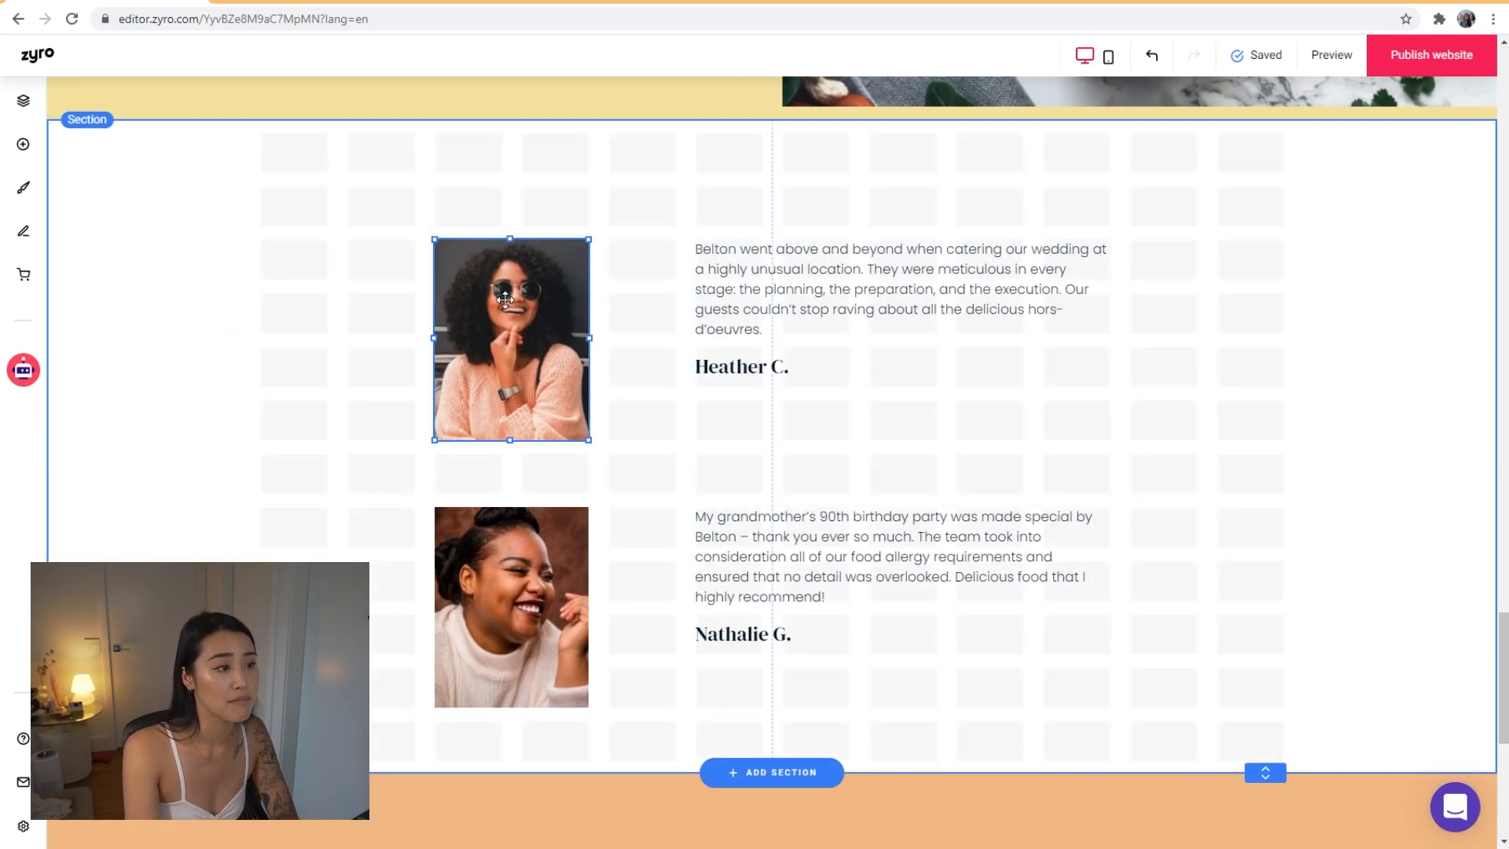
scroll(747, 503, "down", 7)
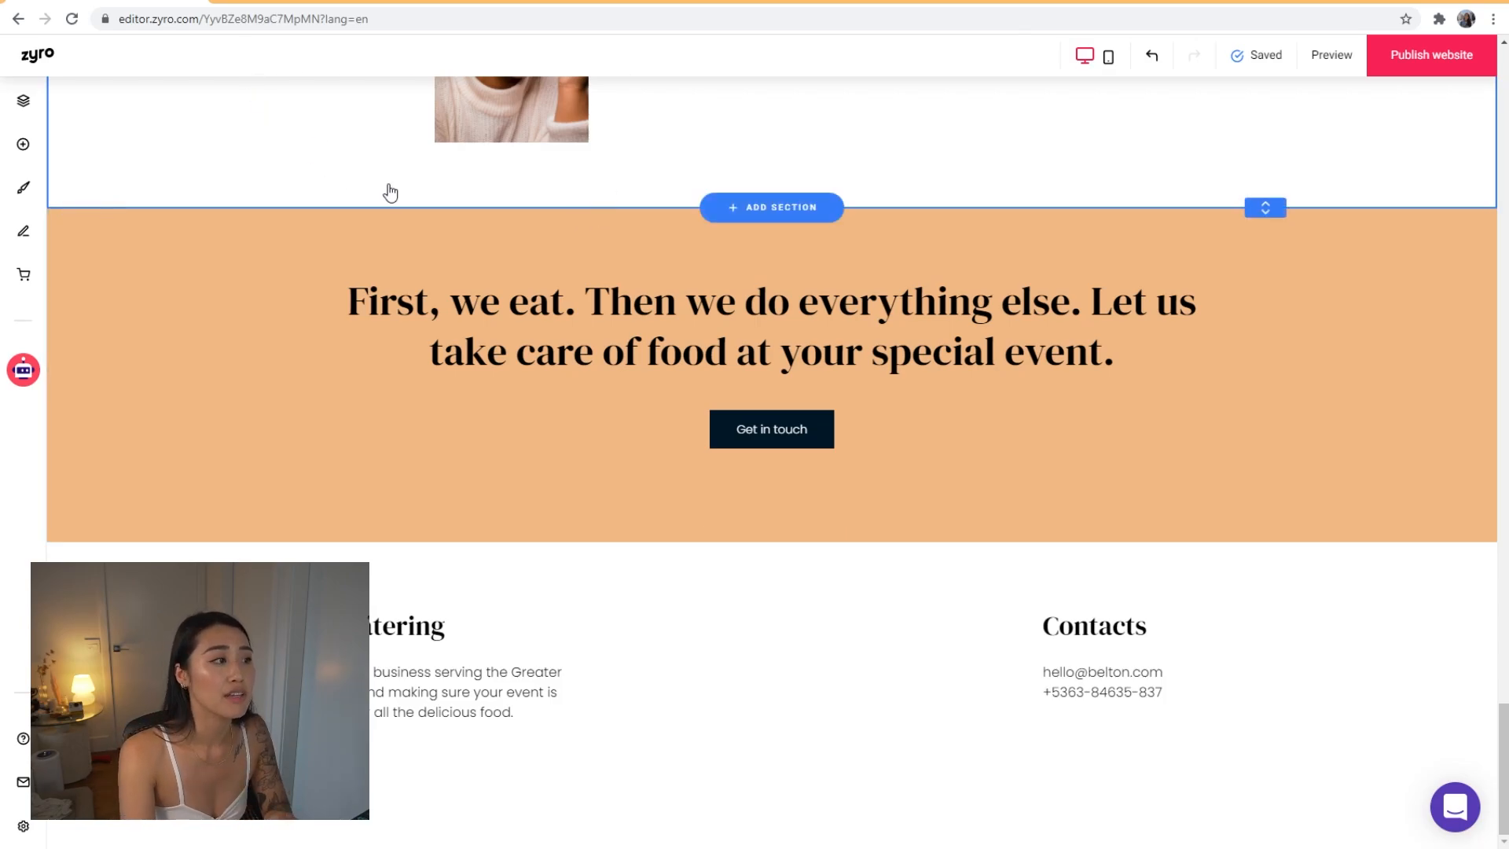
scroll(1310, 192, "up", 10)
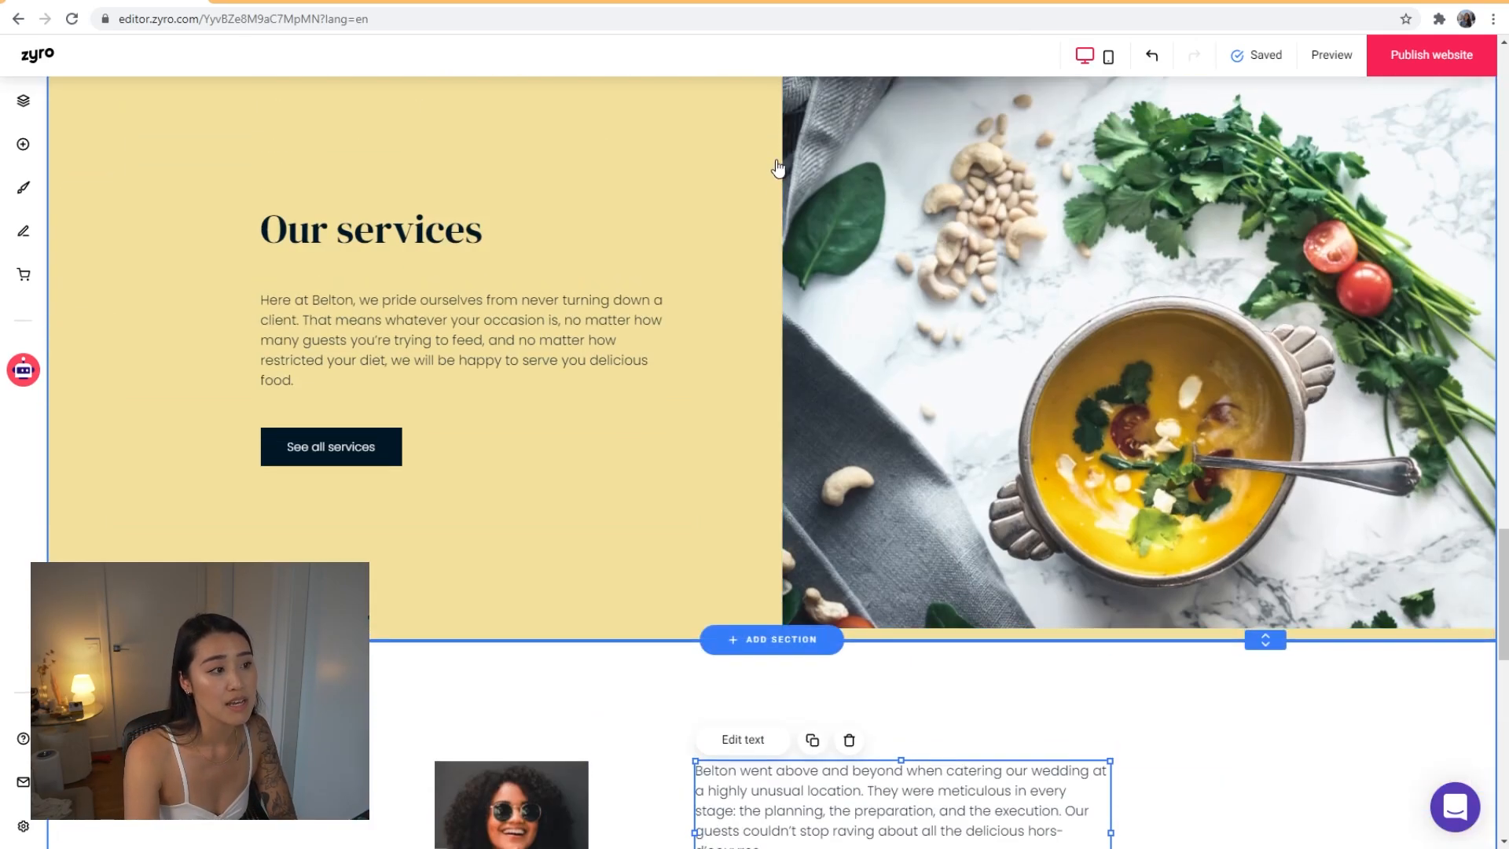
scroll(778, 167, "up", 15)
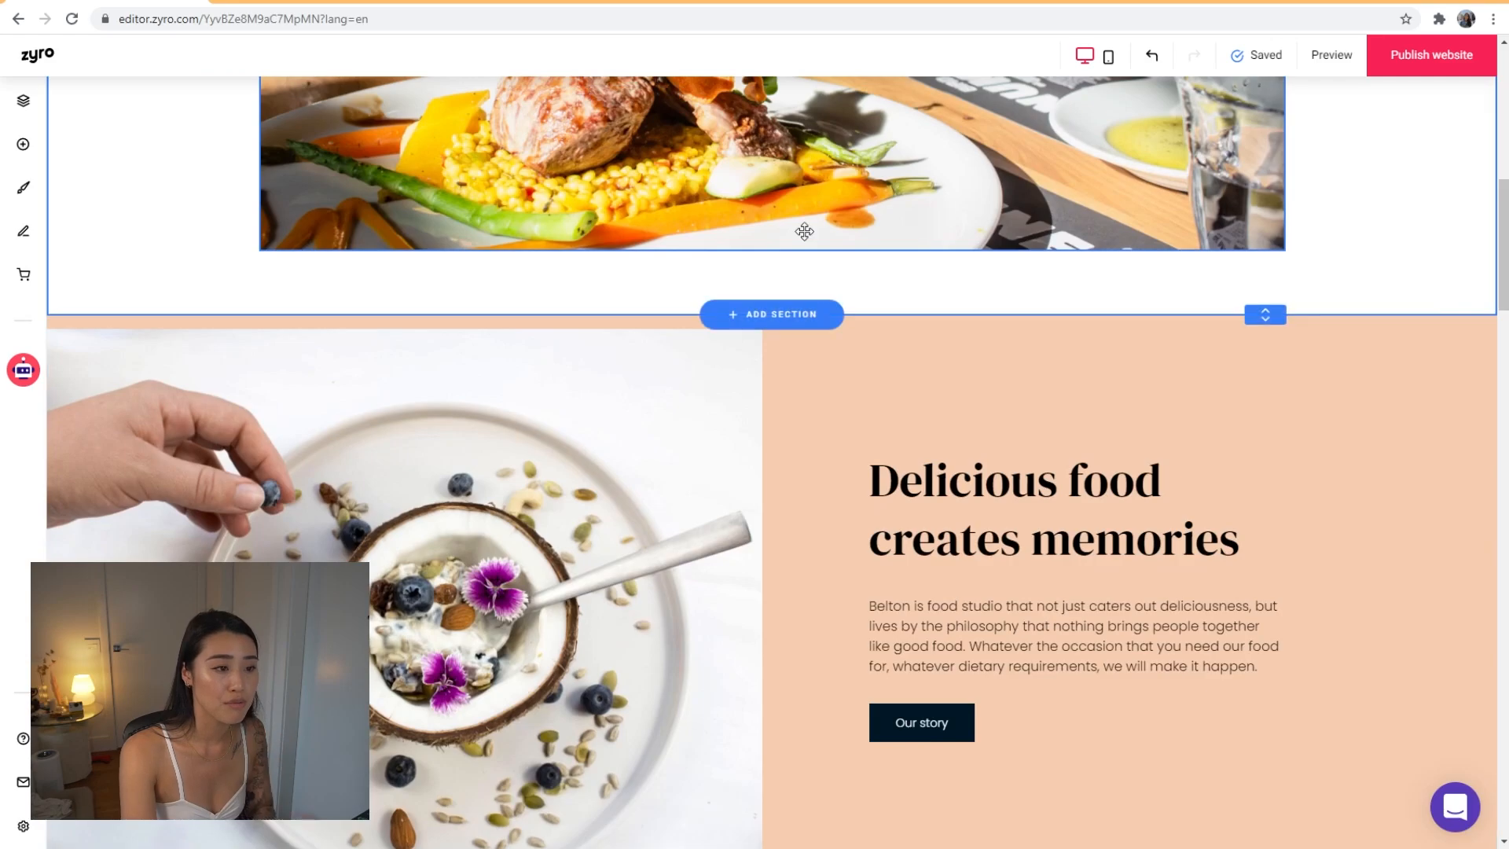
scroll(802, 230, "up", 10)
scroll(790, 239, "down", 3)
scroll(786, 245, "down", 10)
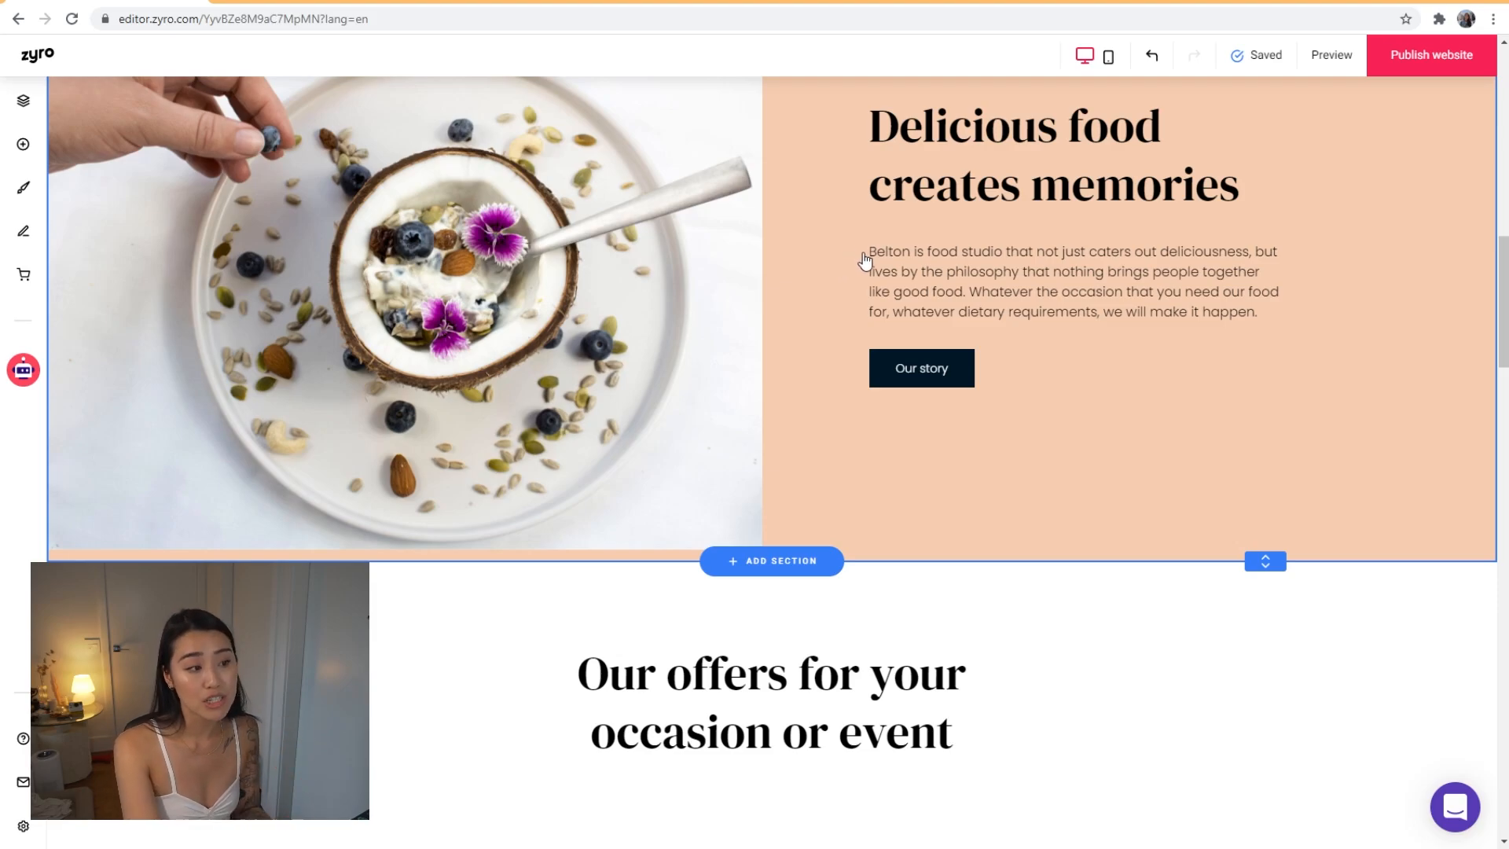
scroll(864, 259, "down", 10)
Return to the website template gallery and look through the designs on page 3 down to Bahia and Belton
key("alt+Left")
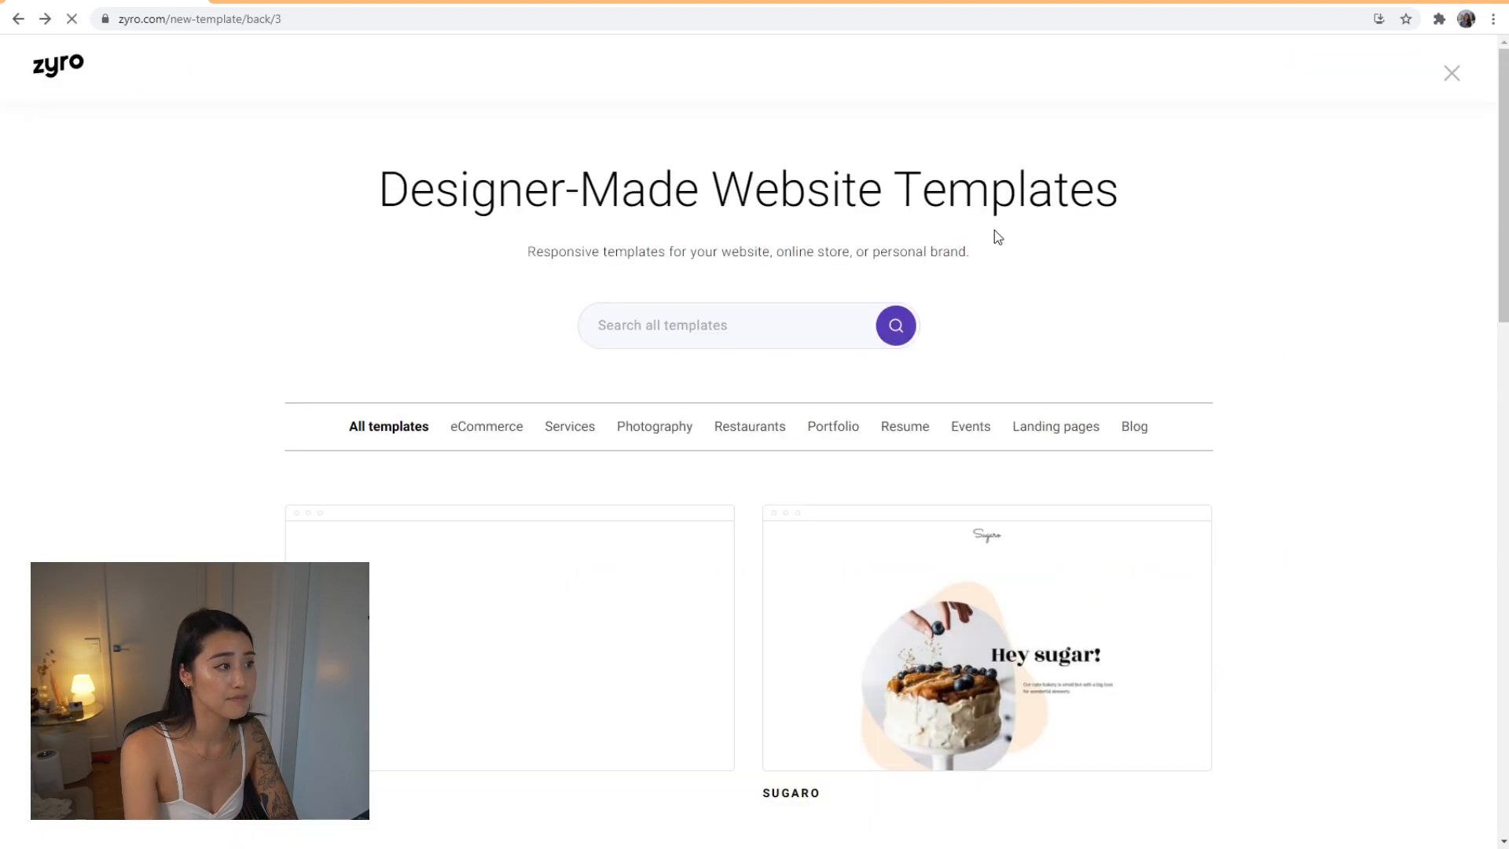
scroll(1257, 353, "down", 15)
mouse_move(903, 333)
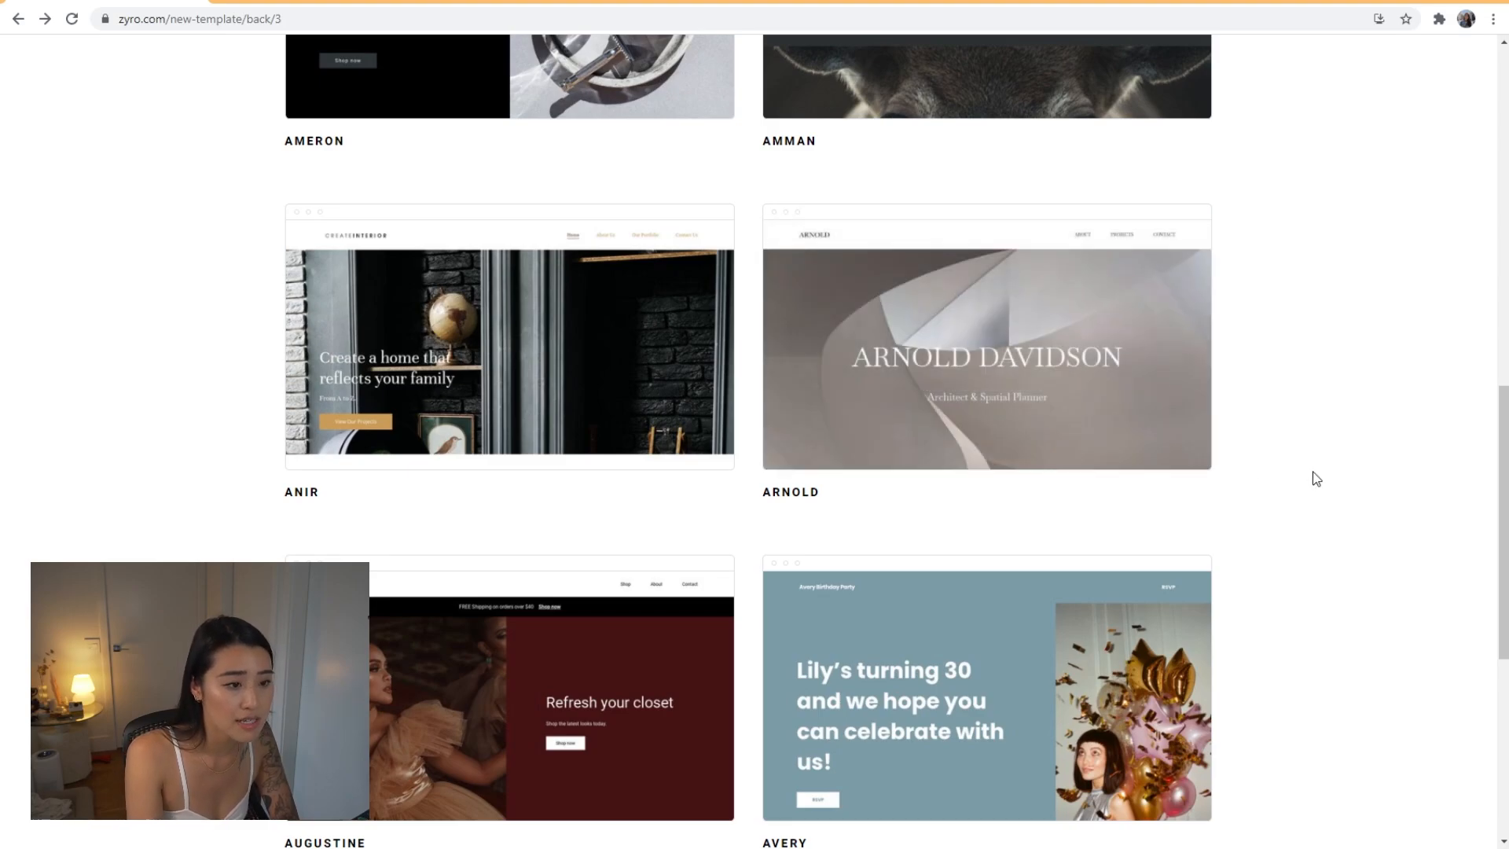
scroll(1013, 311, "down", 4)
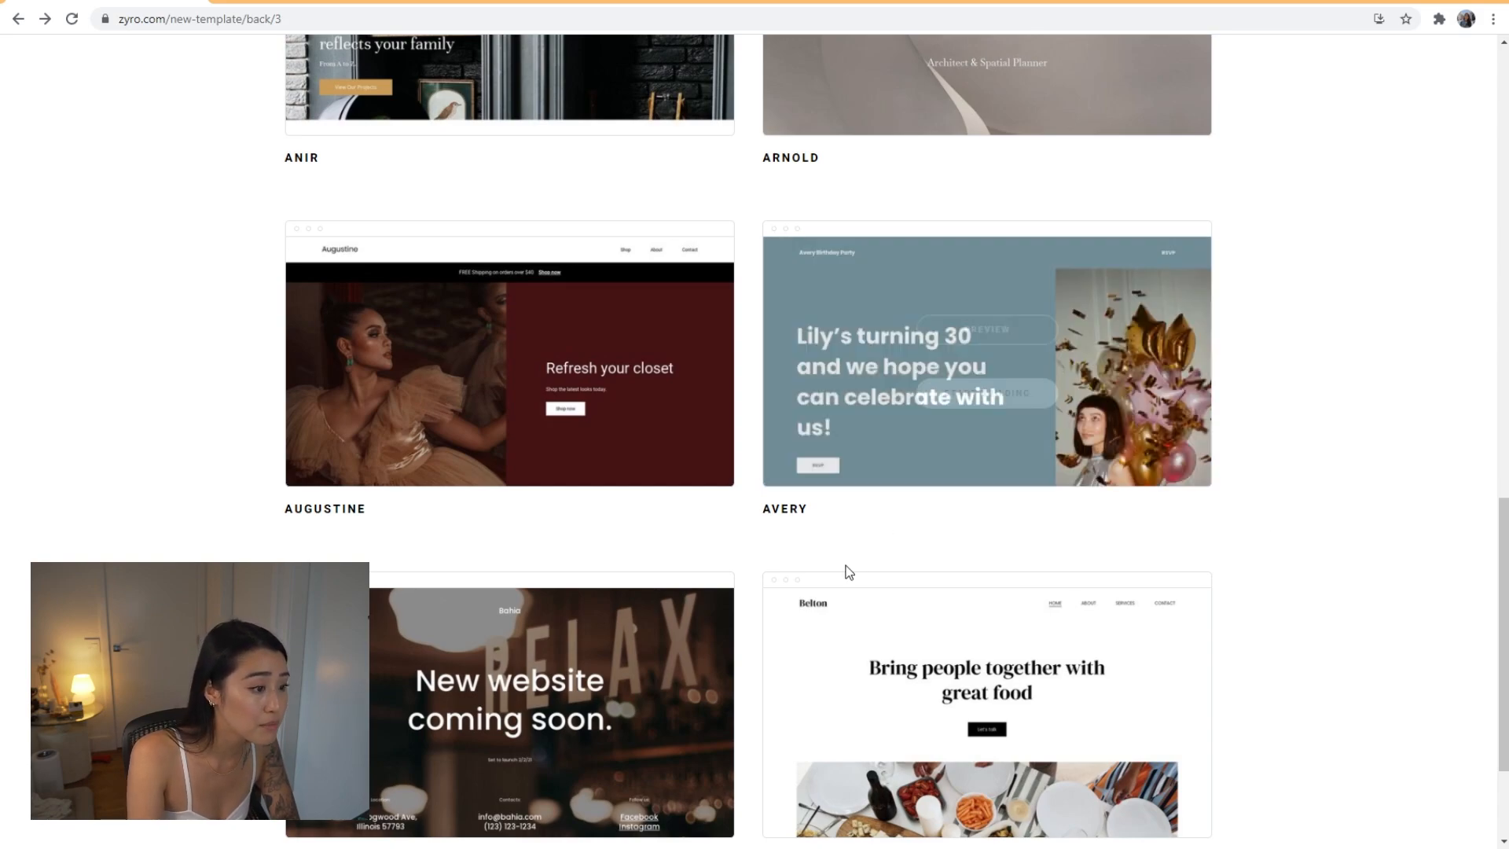
scroll(850, 558, "down", 2)
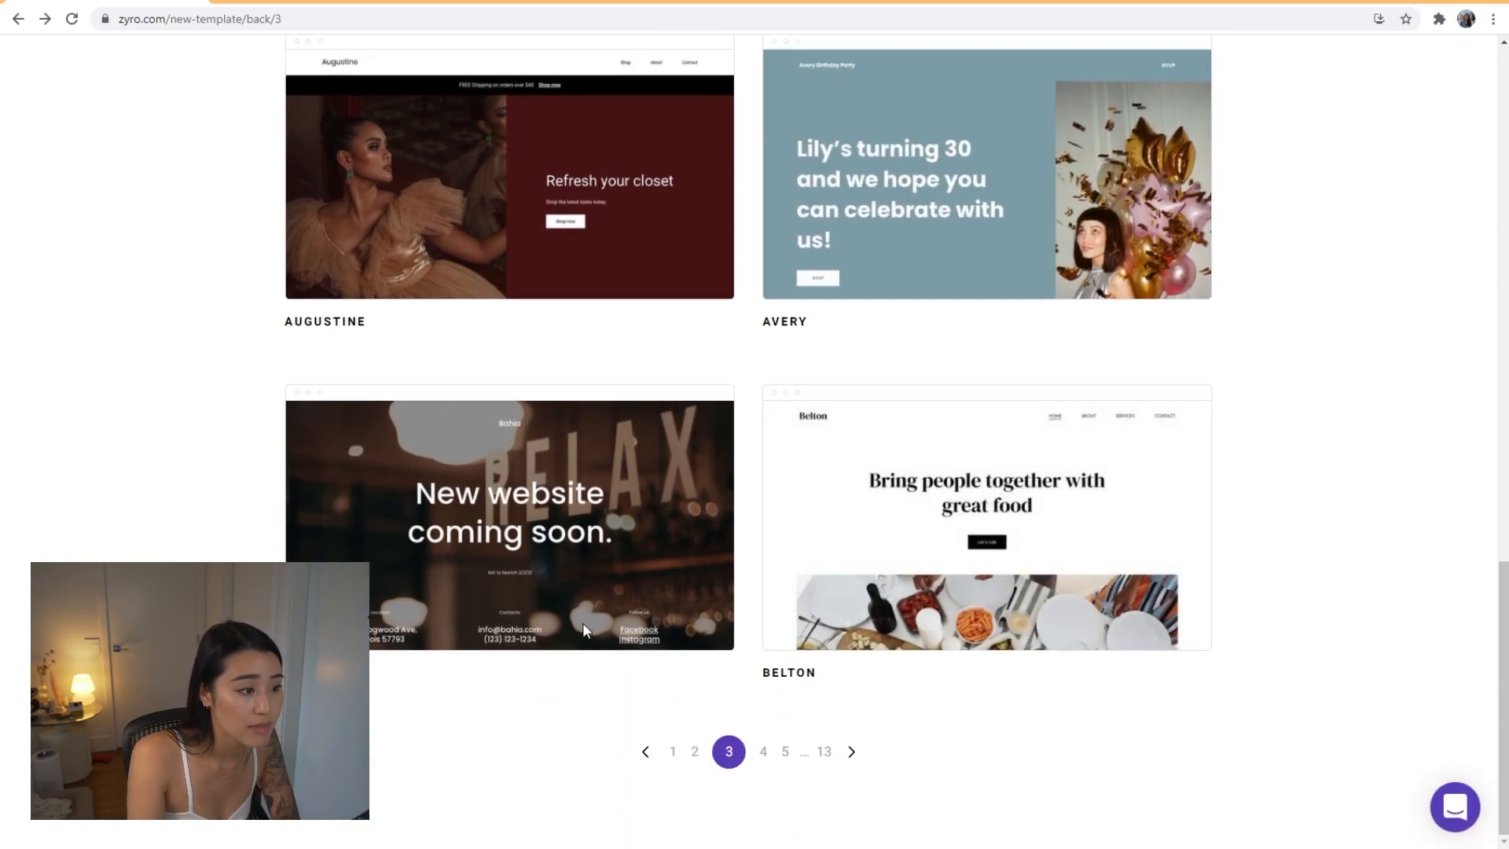
mouse_move(609, 600)
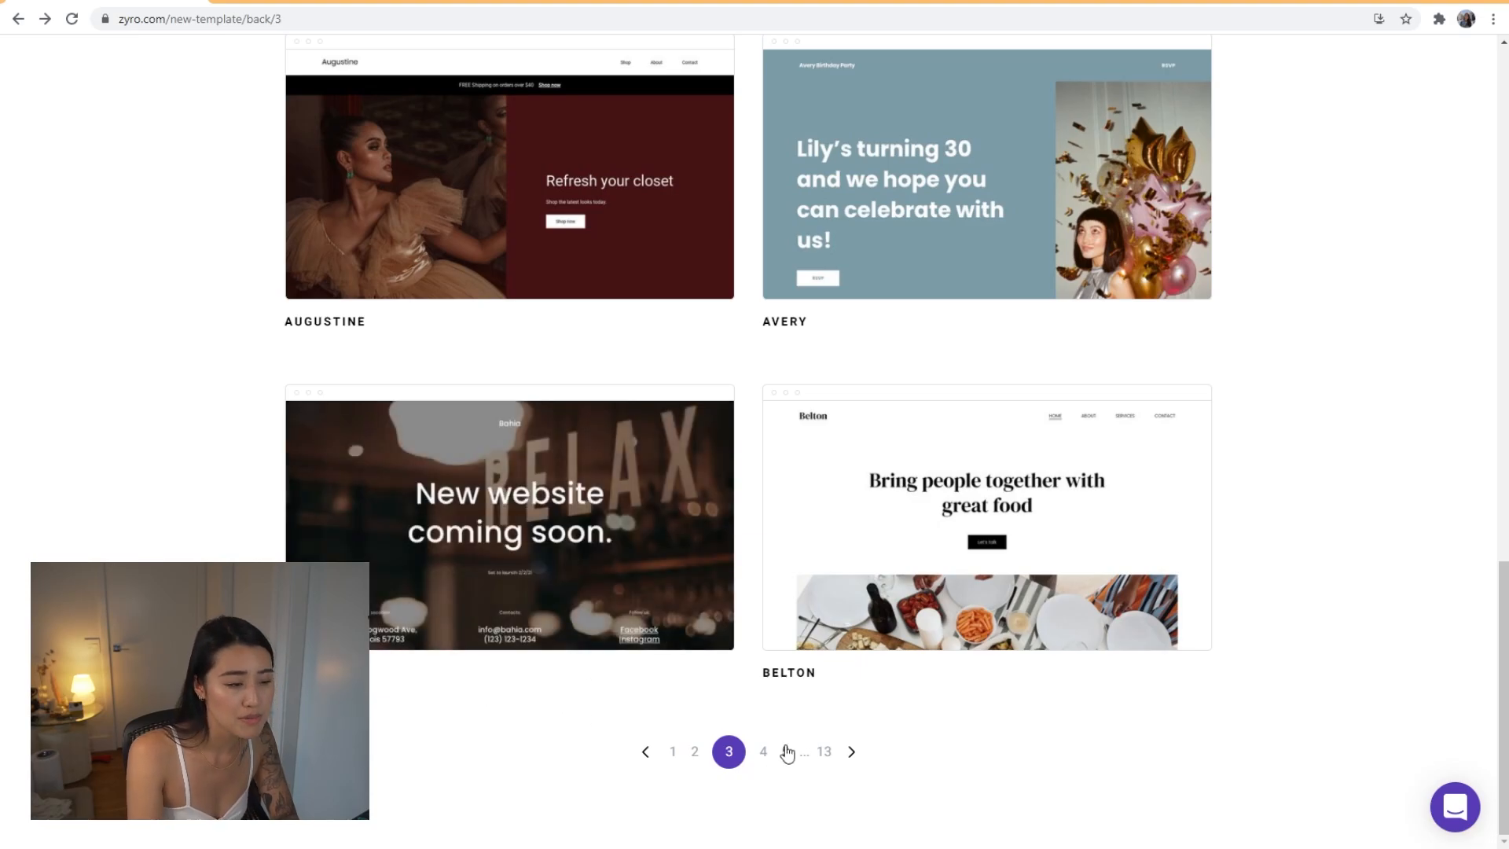
Open page 4 of the template gallery and examine the Betty, Brady and Bronx templates
left_click(763, 751)
scroll(786, 734, "down", 4)
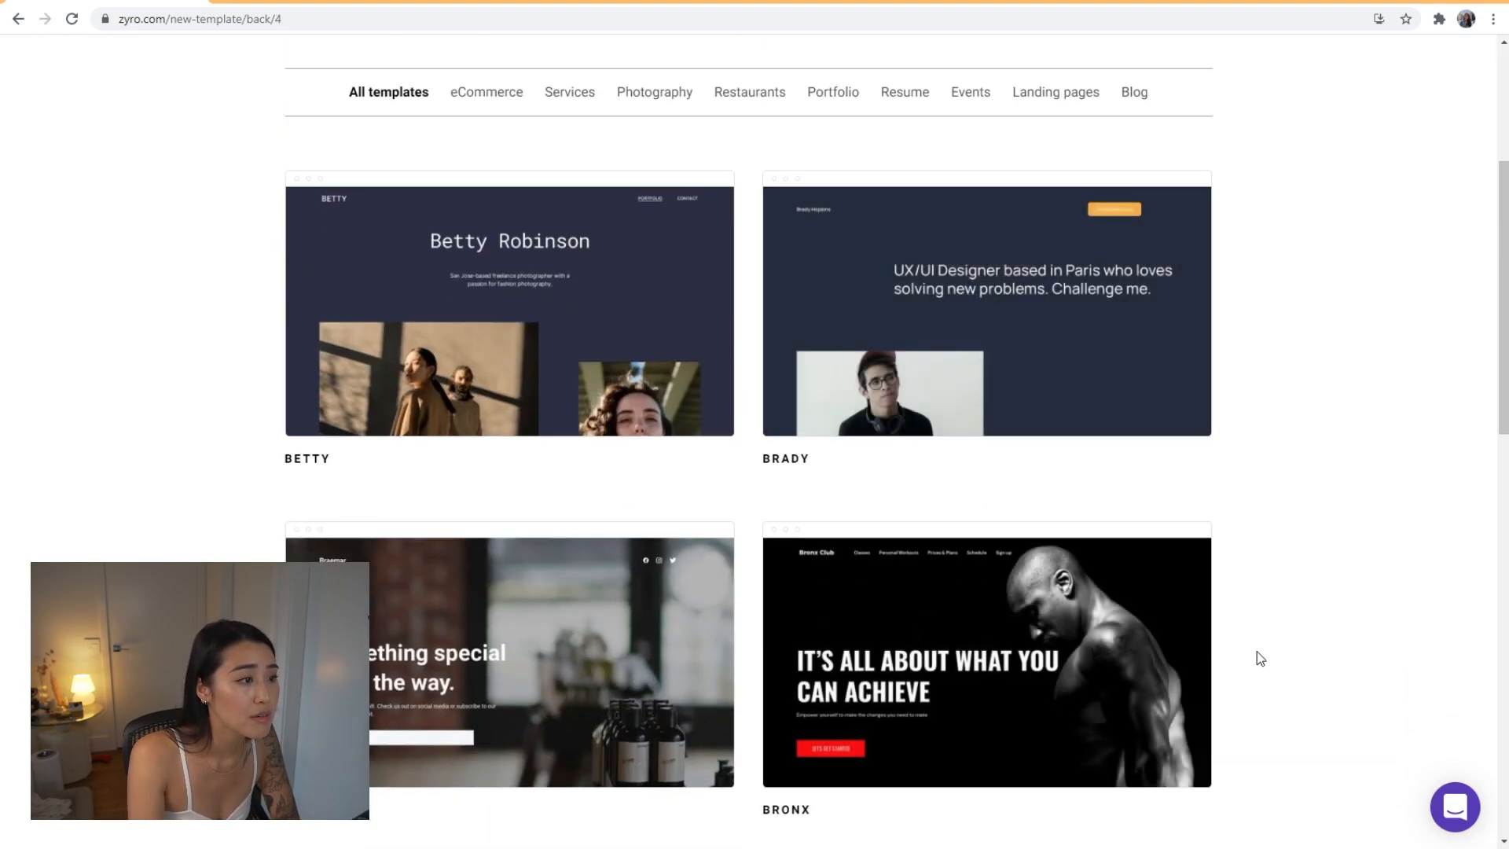
mouse_move(609, 422)
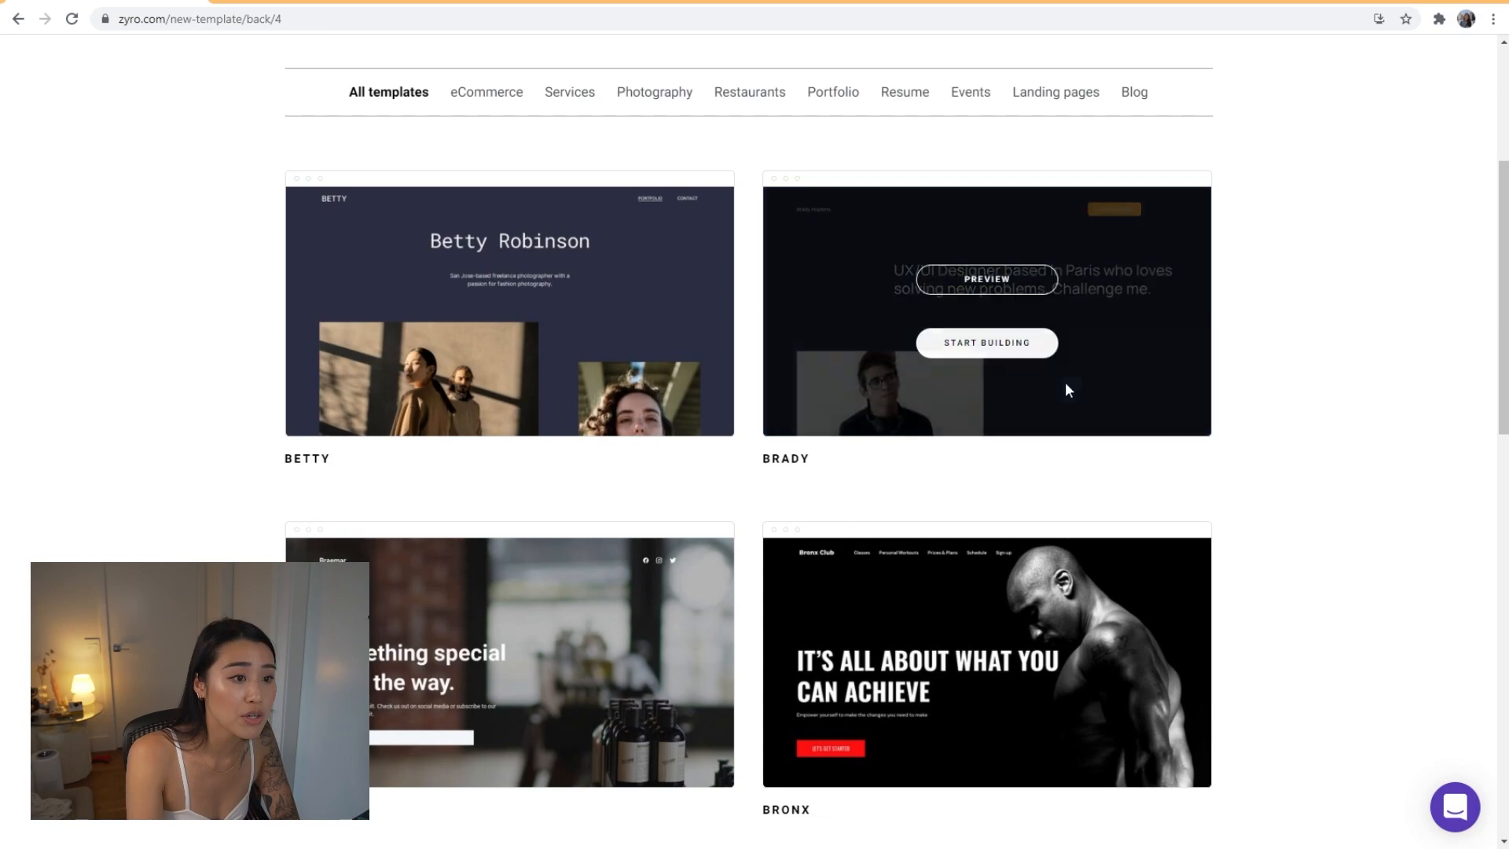
Preview the Brady template and return to the template gallery
mouse_move(1111, 357)
left_click(1013, 286)
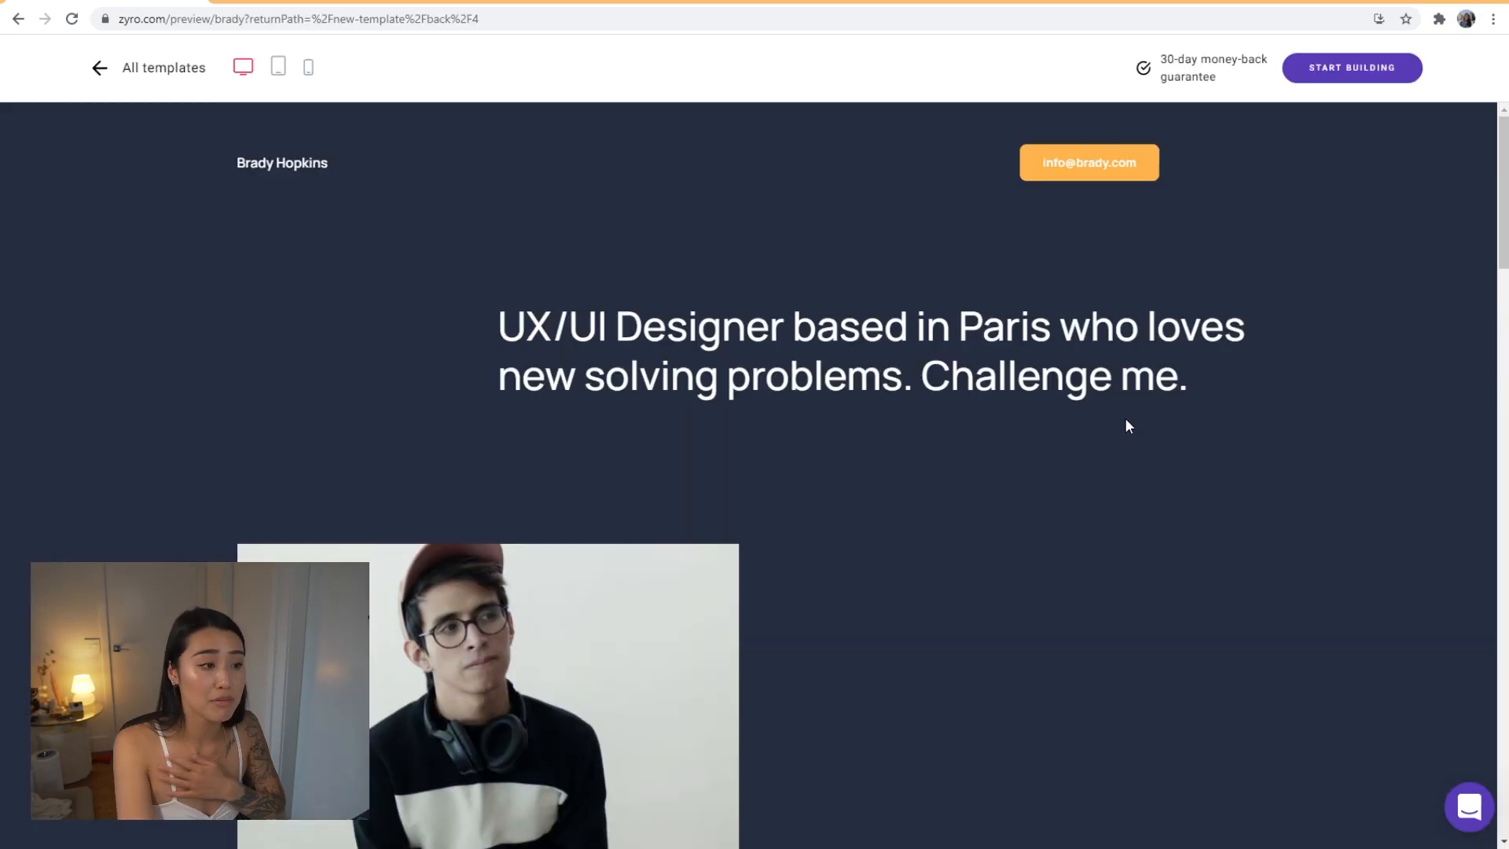
key("alt+Left")
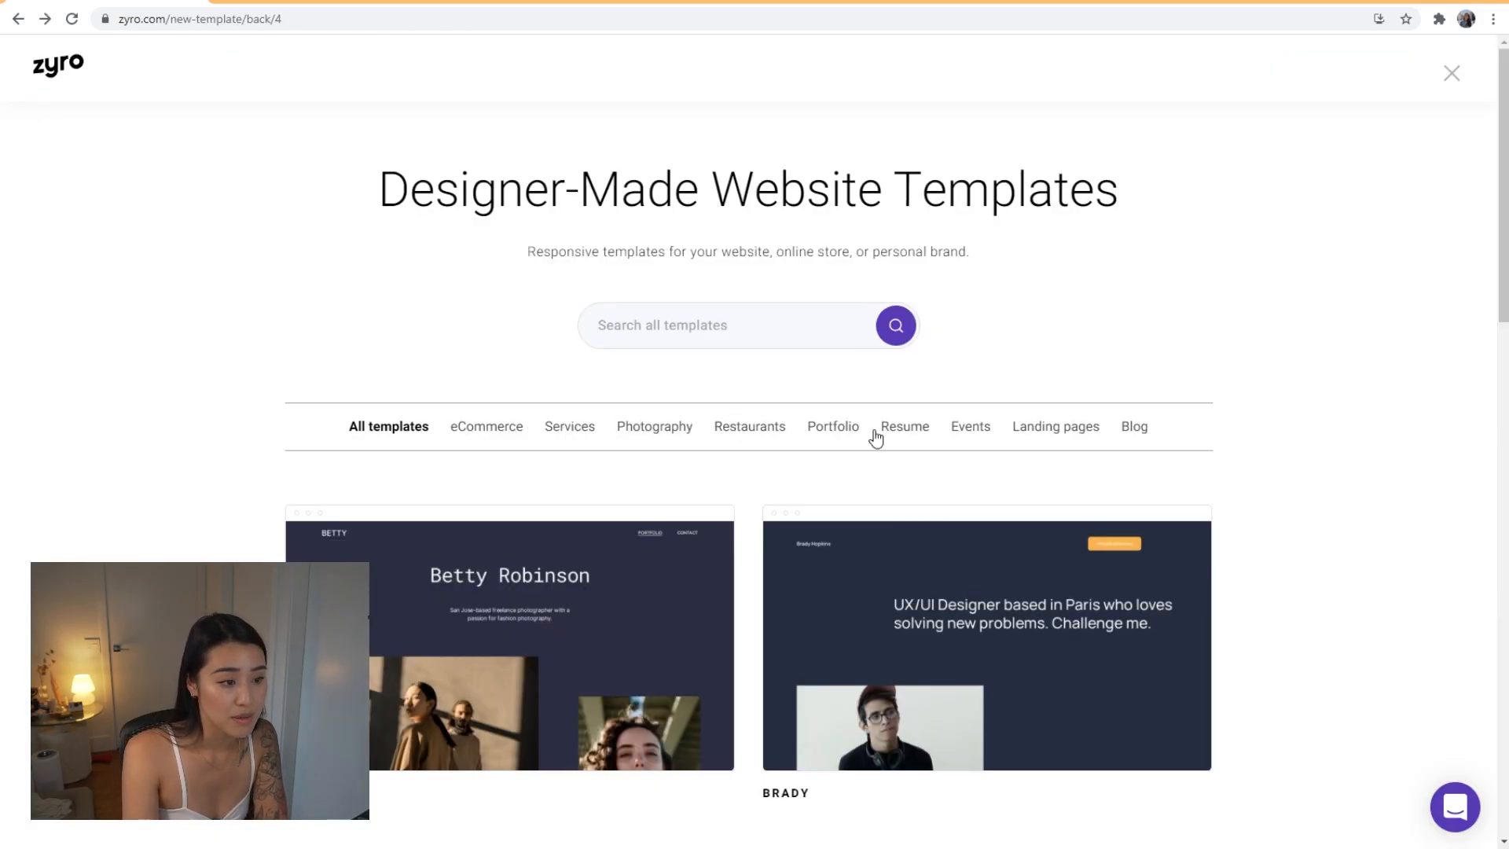
Browse the Portfolio category of website templates down to Joplin, Lucca and Felicity, and return to the category list
scroll(1007, 511, "down", 10)
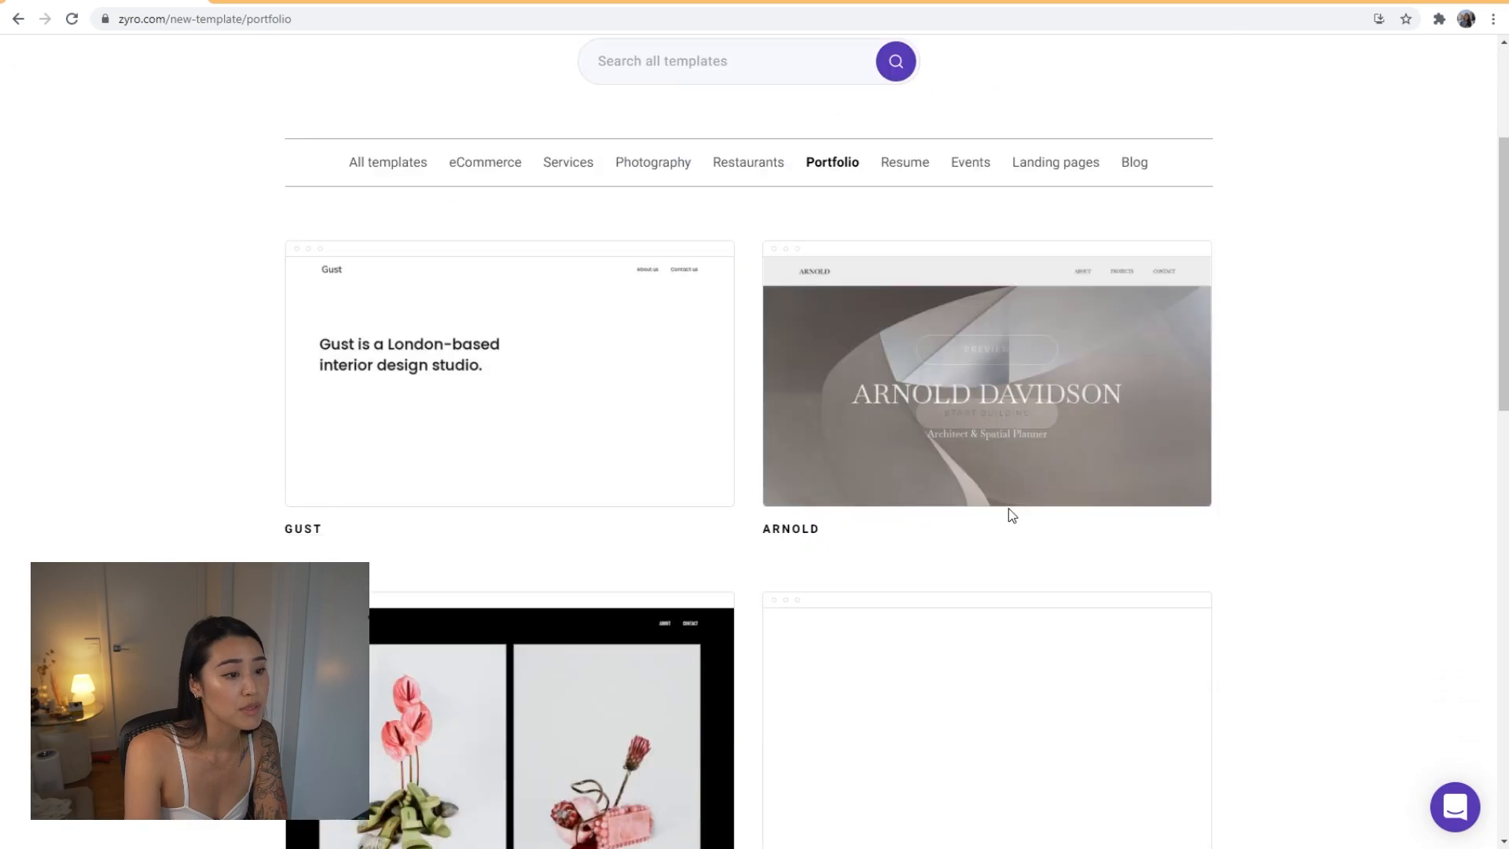
scroll(1009, 514, "down", 7)
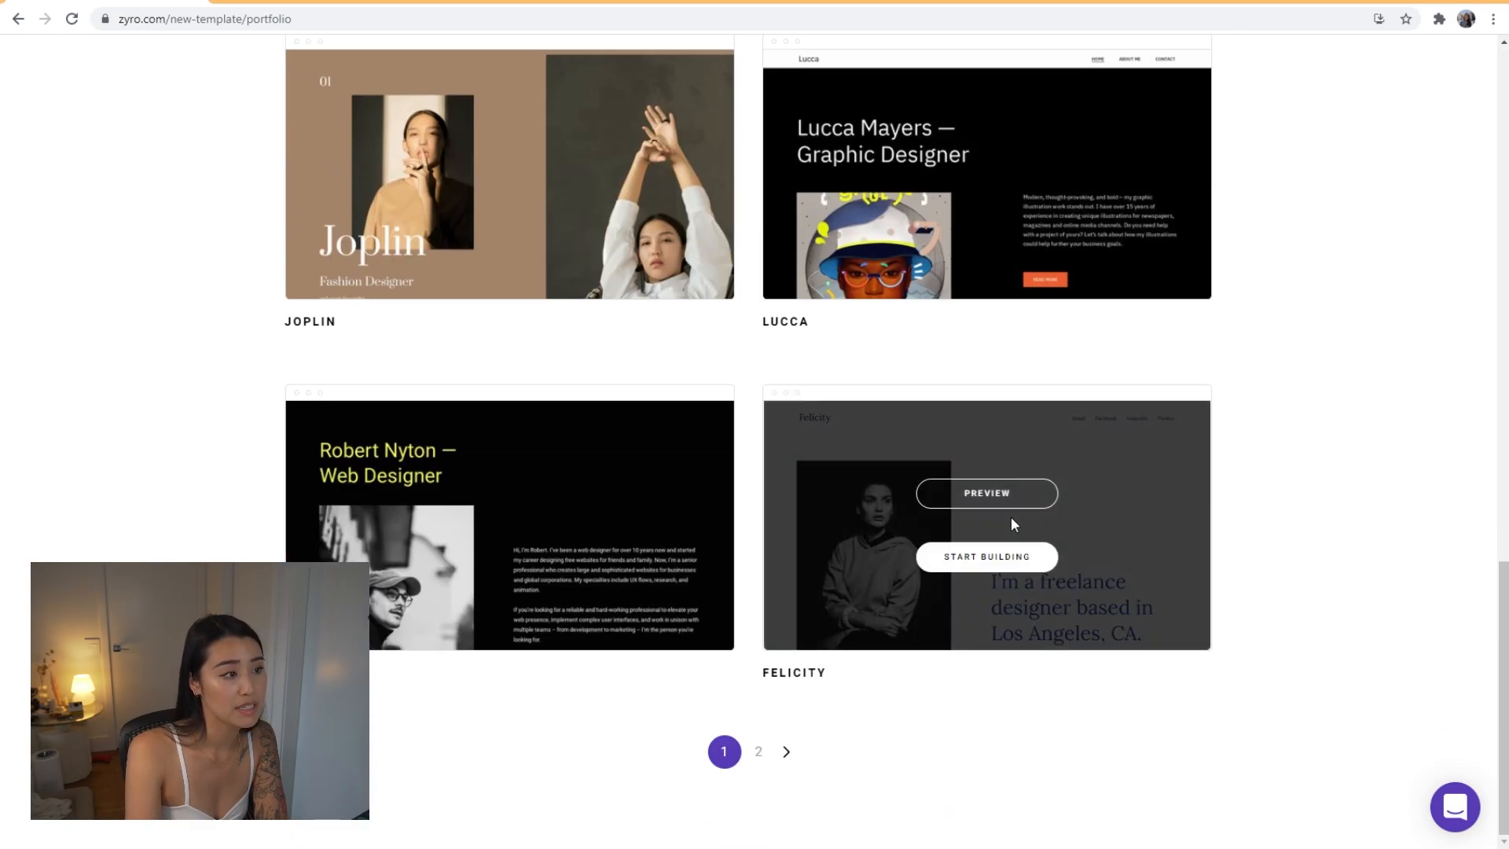
scroll(1010, 517, "up", 19)
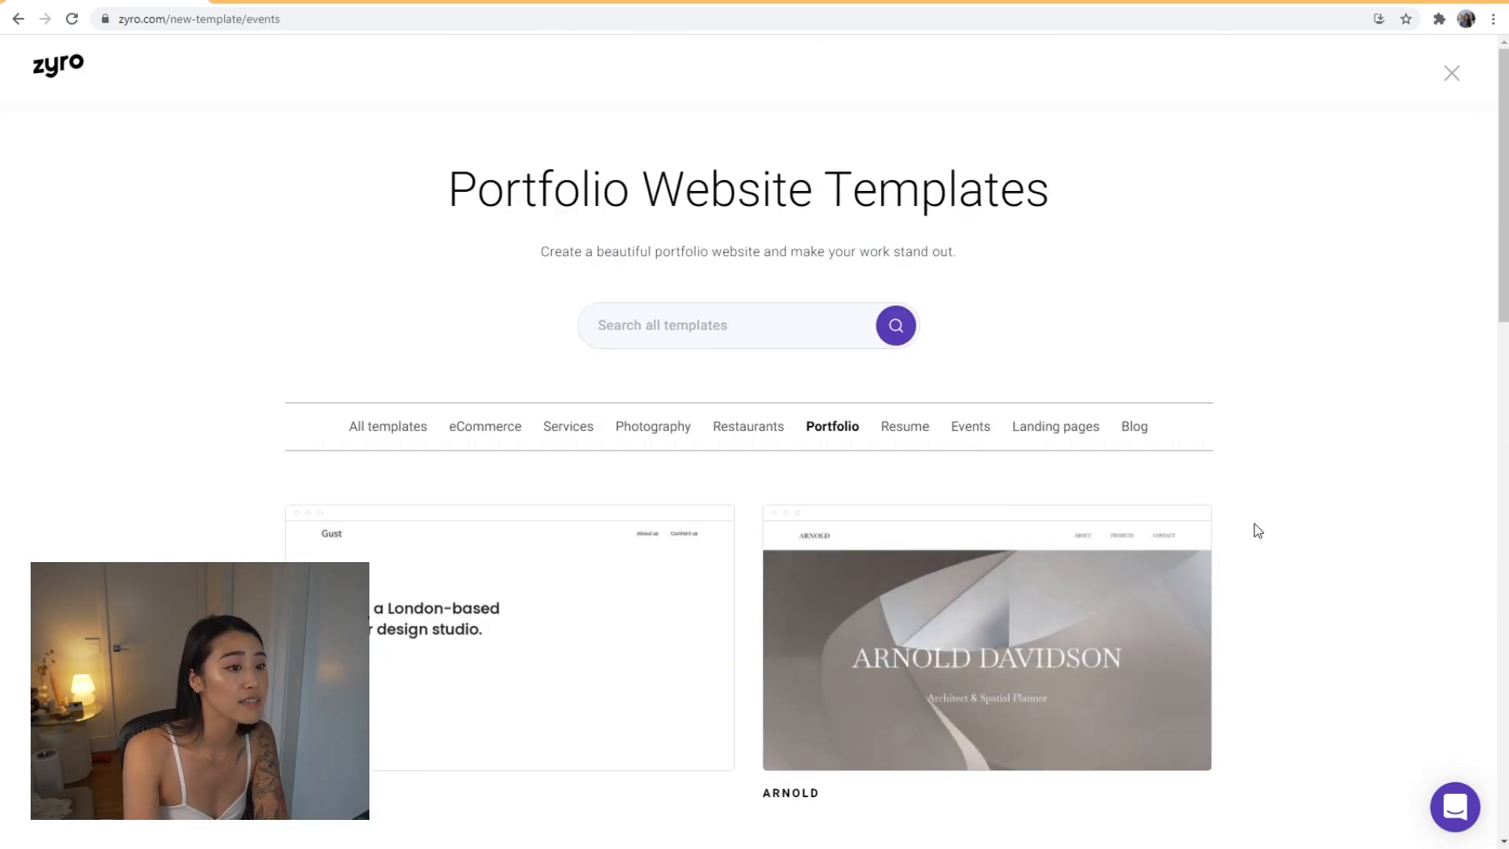
Browse the Events category templates through to page 2, and close the gallery to return to the list of own websites
scroll(1088, 464, "down", 18)
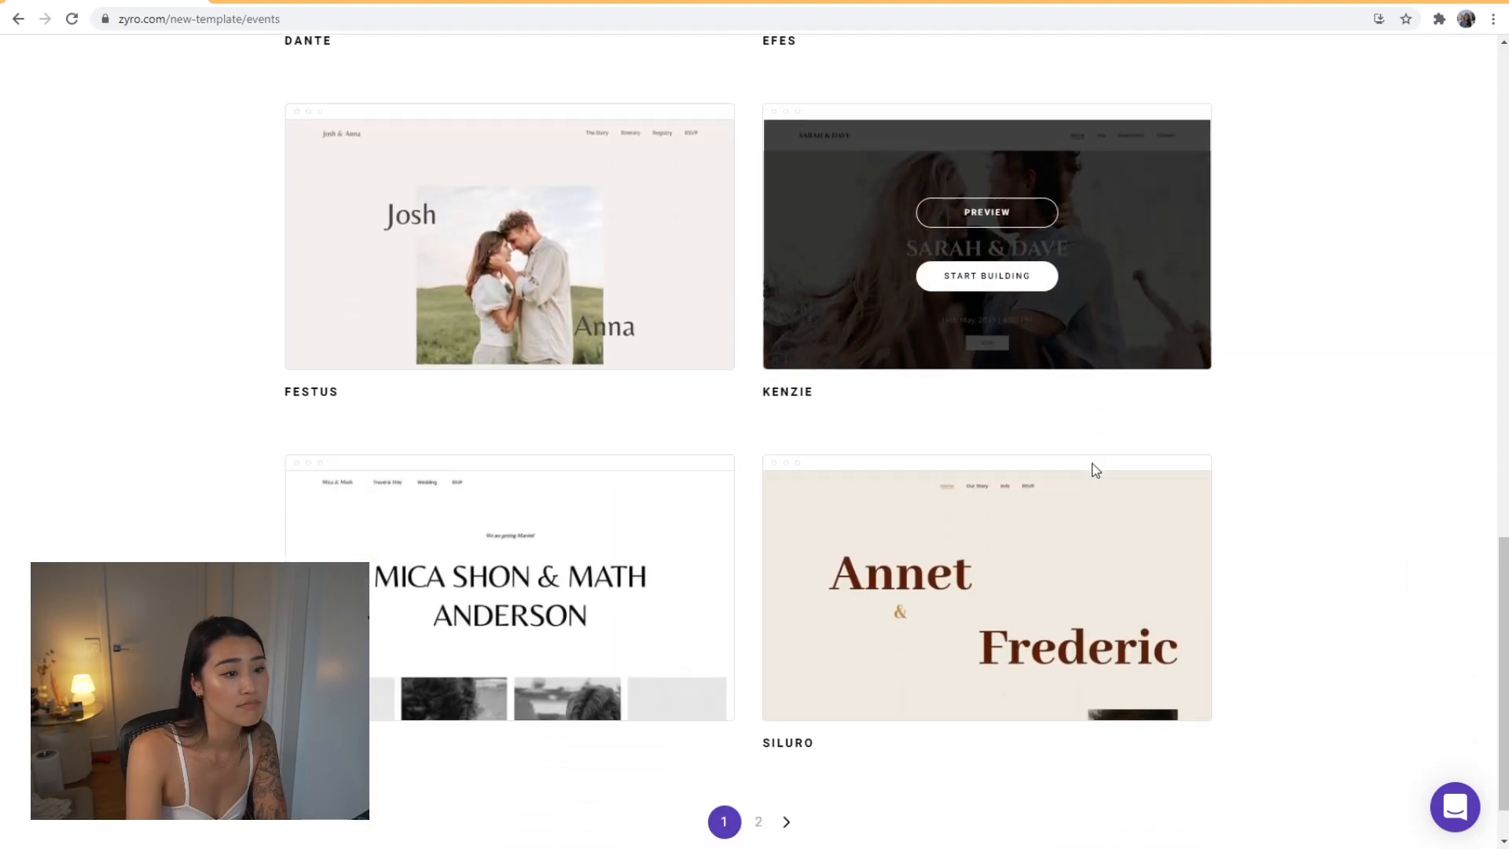
scroll(1095, 469, "down", 1)
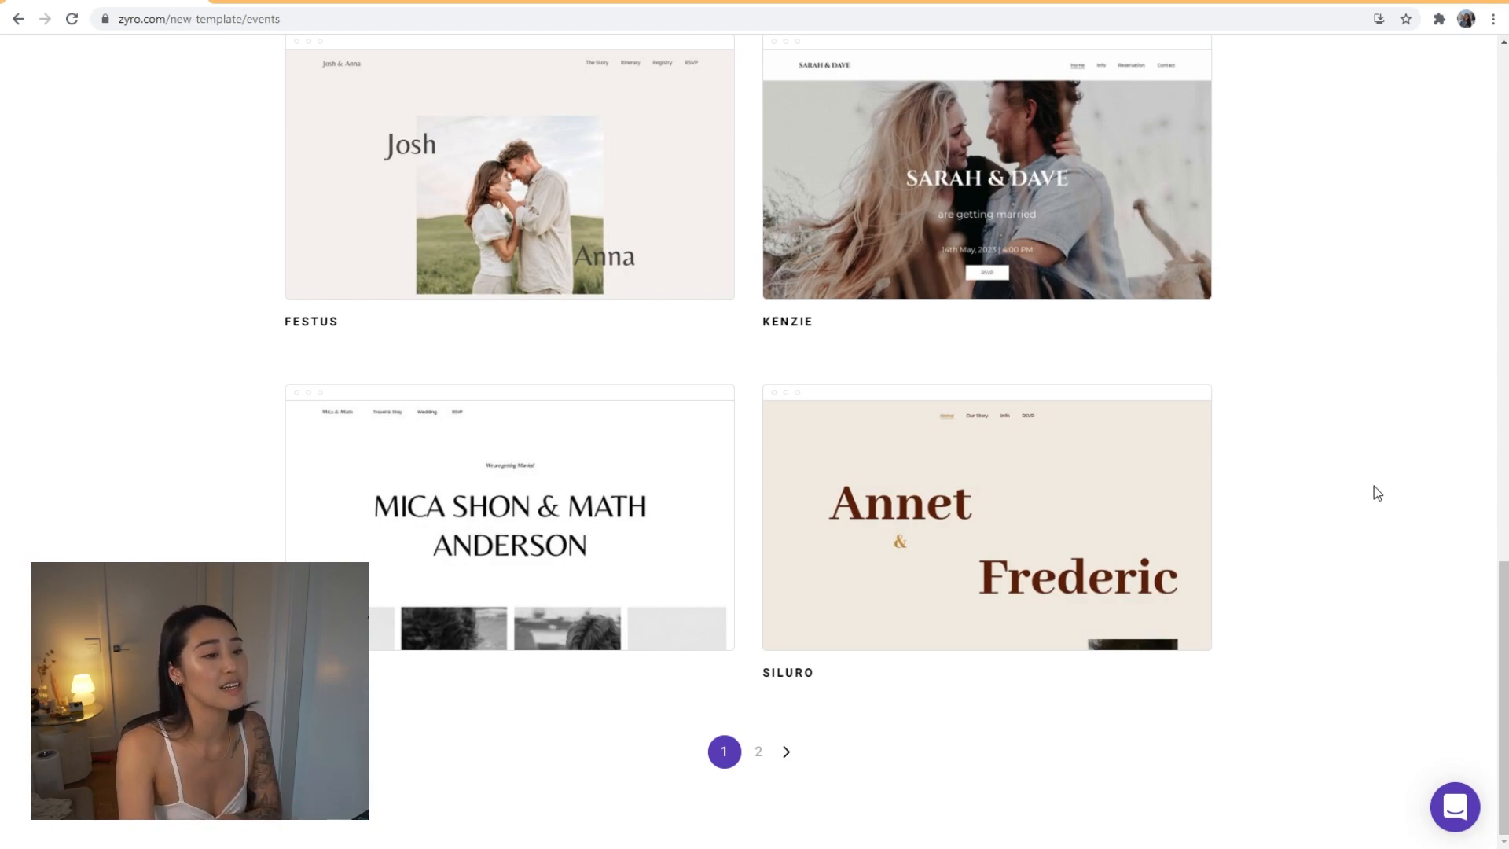
left_click(759, 754)
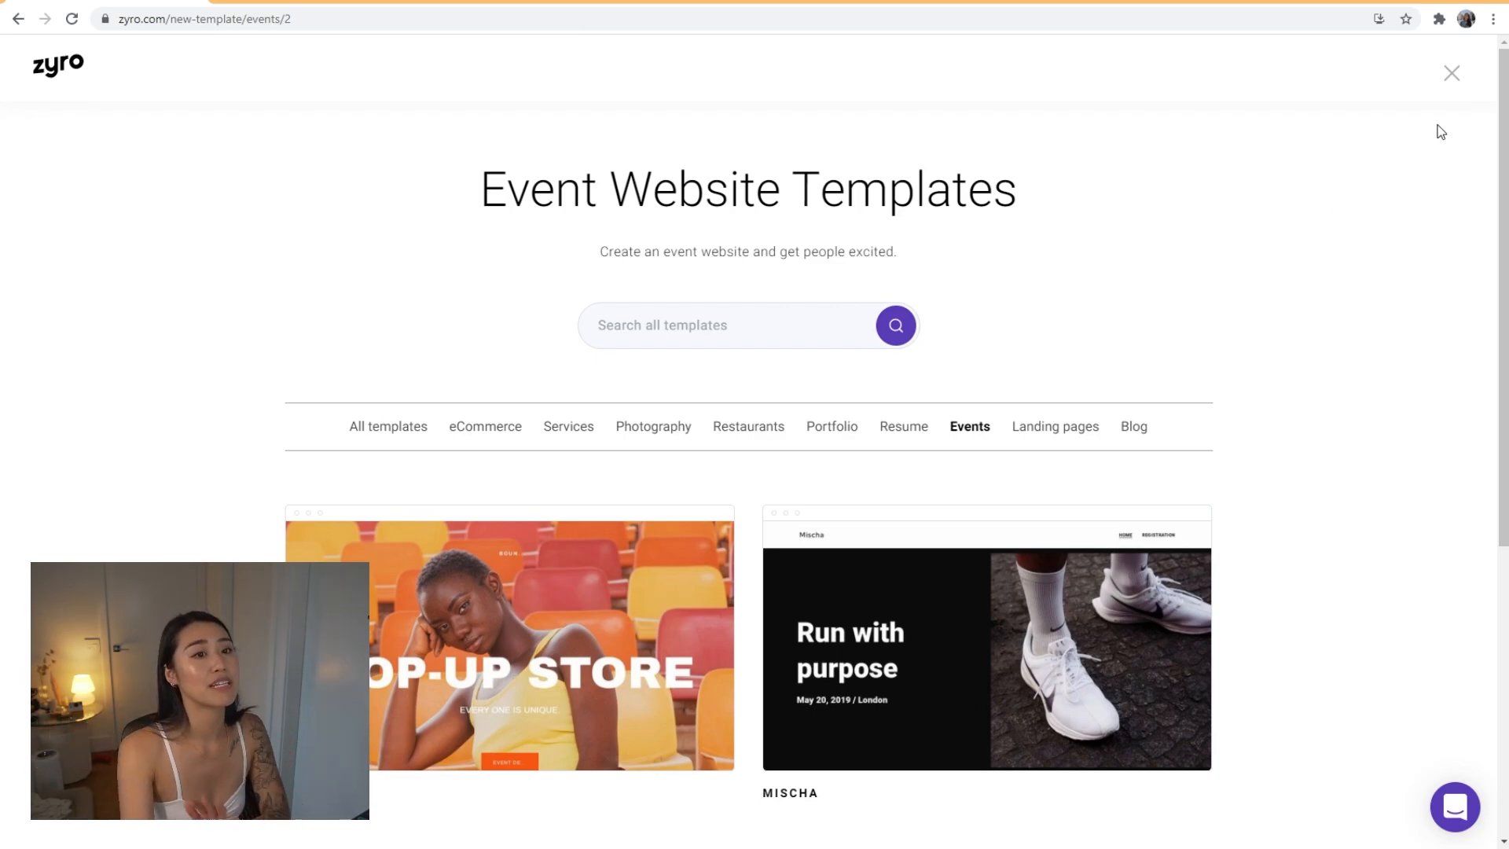
left_click(1452, 73)
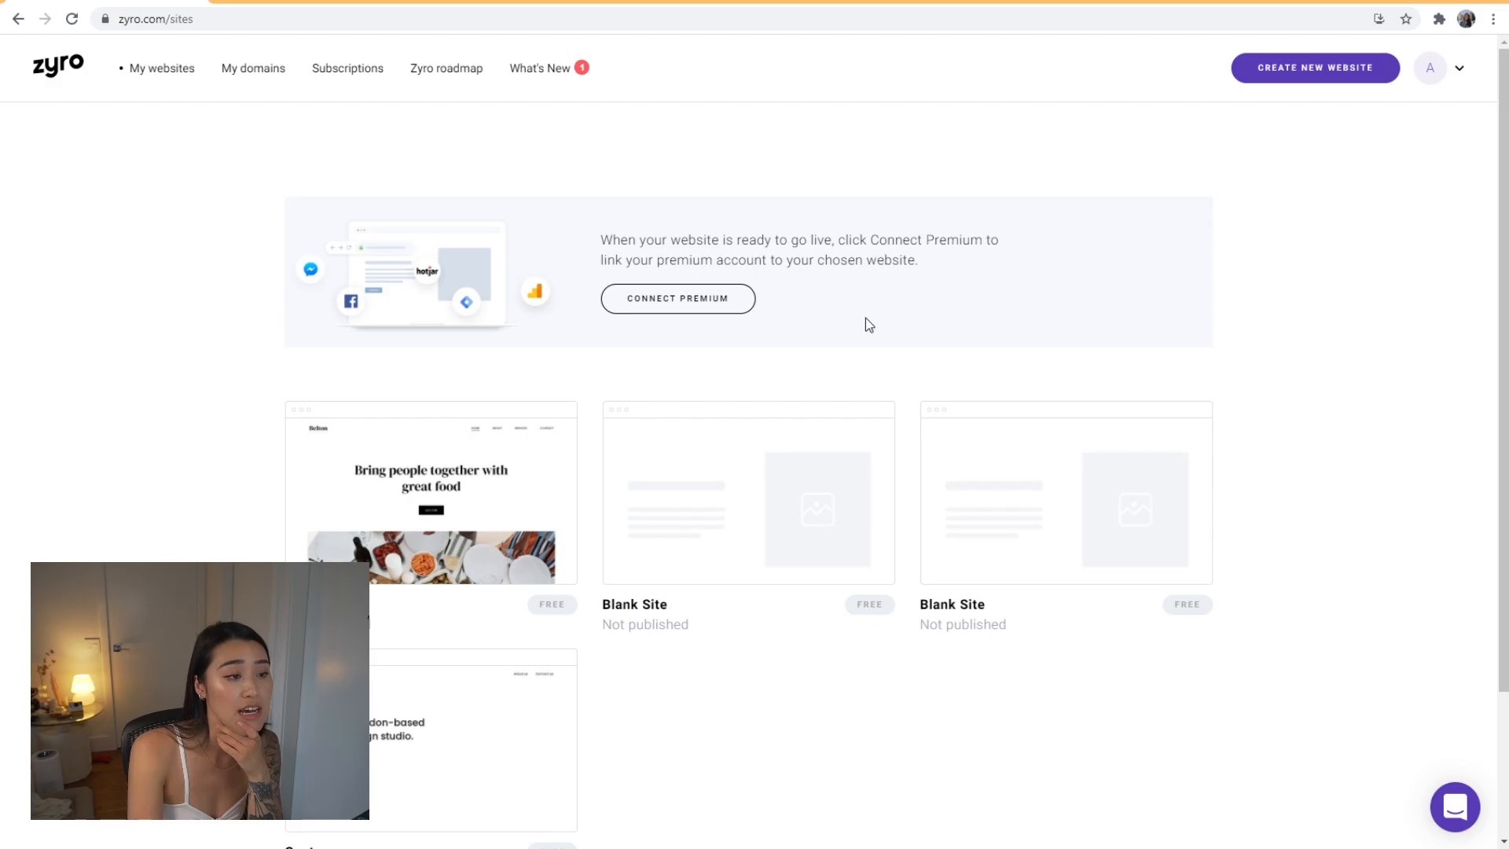